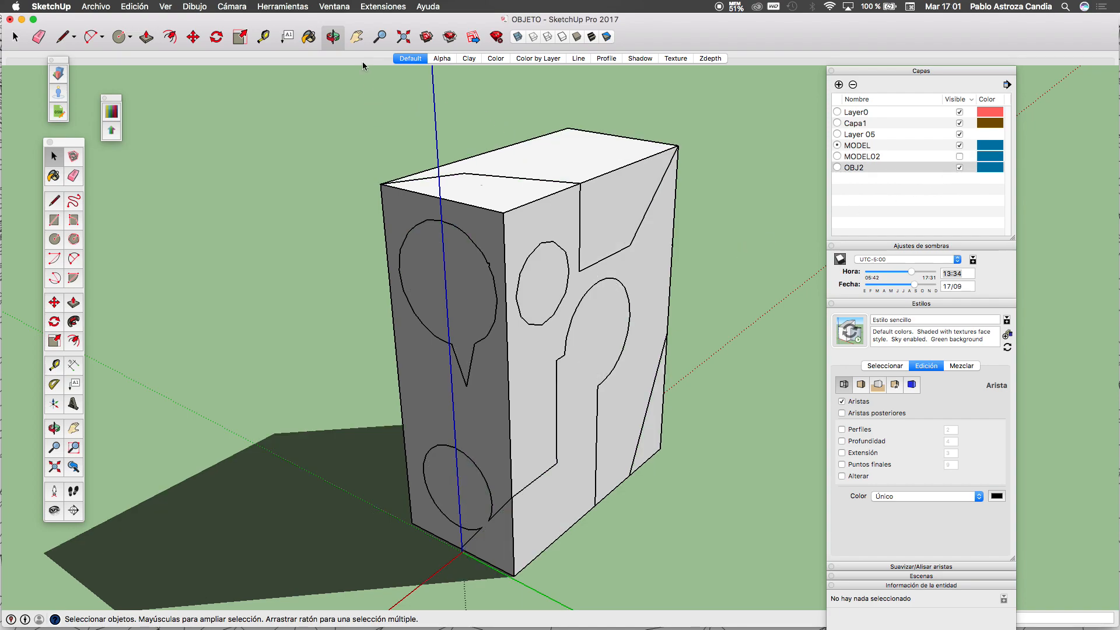
# Step: Inspect the block from several sides and hide the OBJ2 layer
pyautogui.click(333, 37)
pyautogui.moveTo(399, 284); pyautogui.dragTo(725, 340)
pyautogui.moveTo(513, 332); pyautogui.dragTo(675, 336)
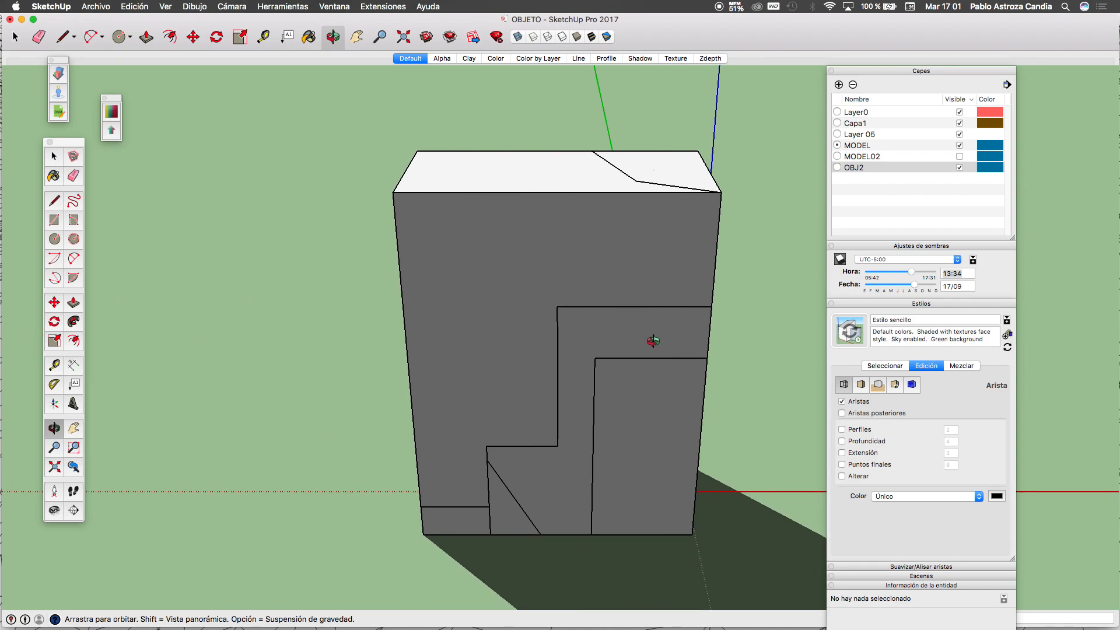
pyautogui.moveTo(660, 335); pyautogui.dragTo(461, 341)
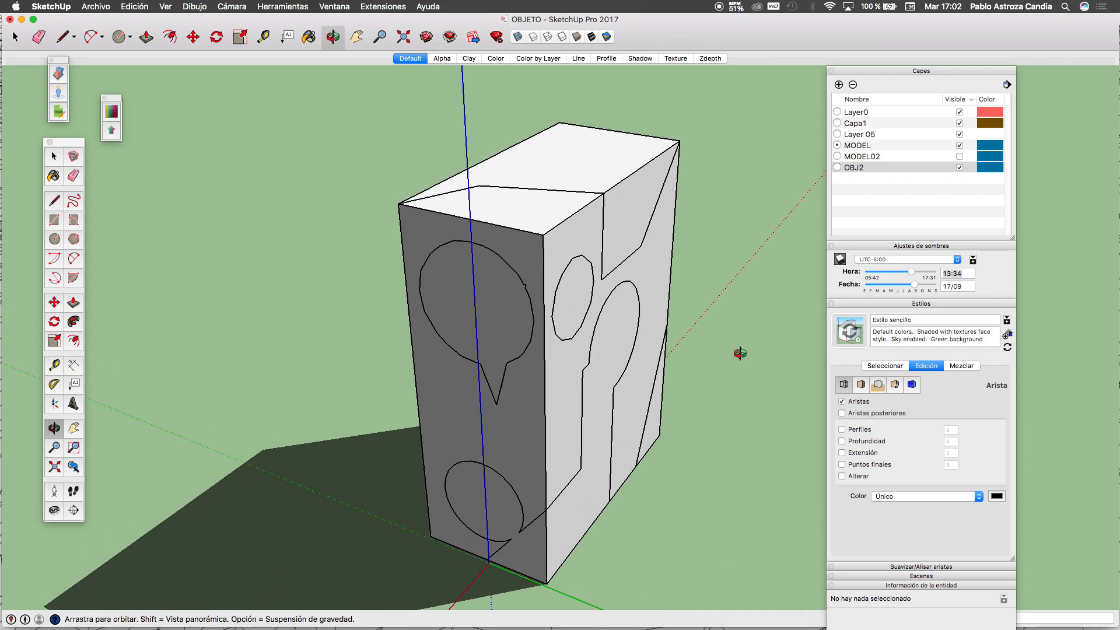
pyautogui.click(959, 168)
# Step: Select the carved solid to check its entity information with the styles settings collapsed, then clear the selection
pyautogui.press('space')
pyautogui.click(547, 309)
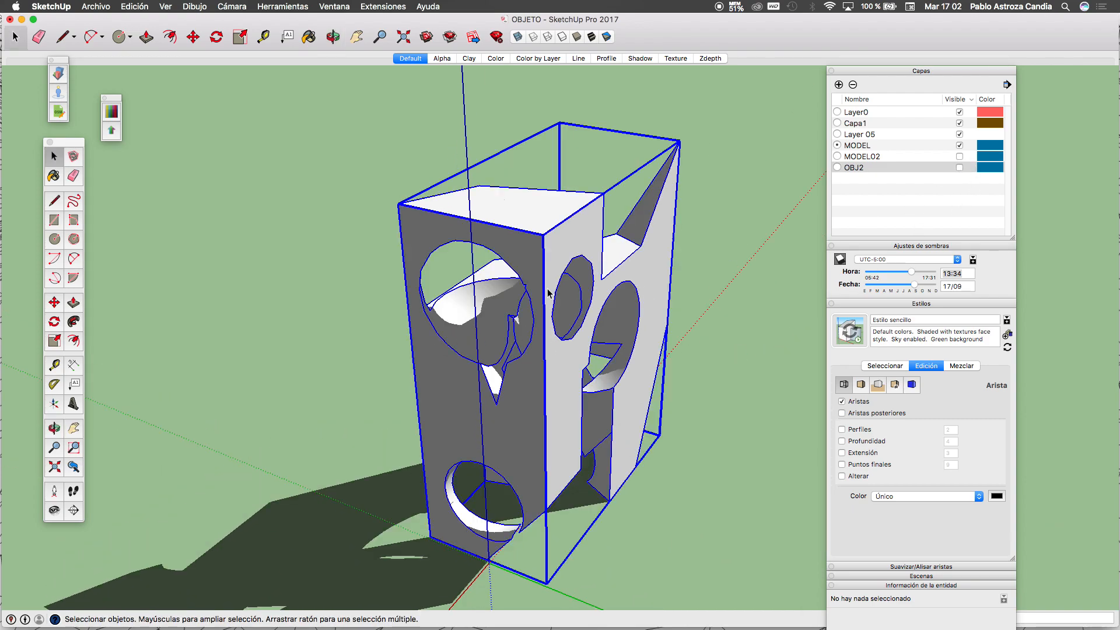
pyautogui.click(912, 304)
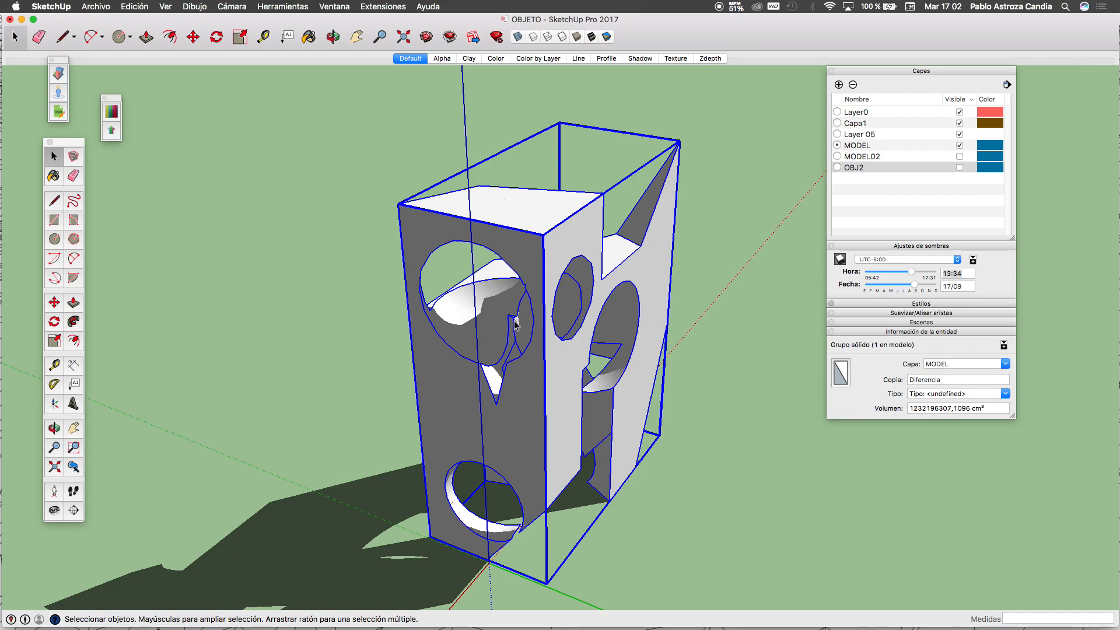
pyautogui.click(758, 365)
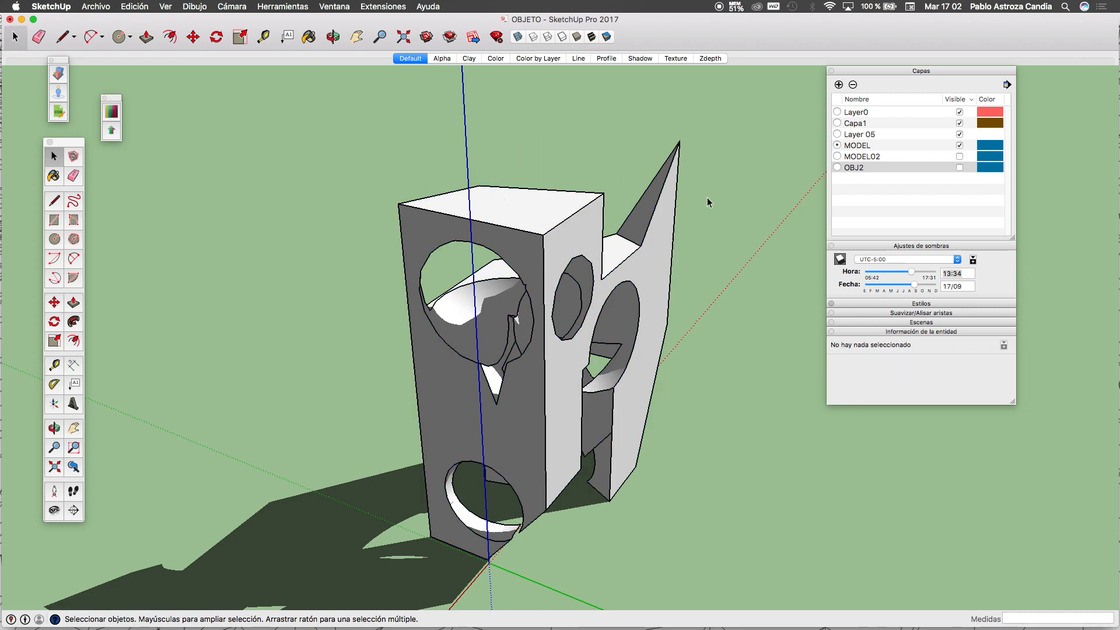
# Step: Turn off the sky in the style's background settings, viewing the object from farther away near ground level
pyautogui.click(333, 37)
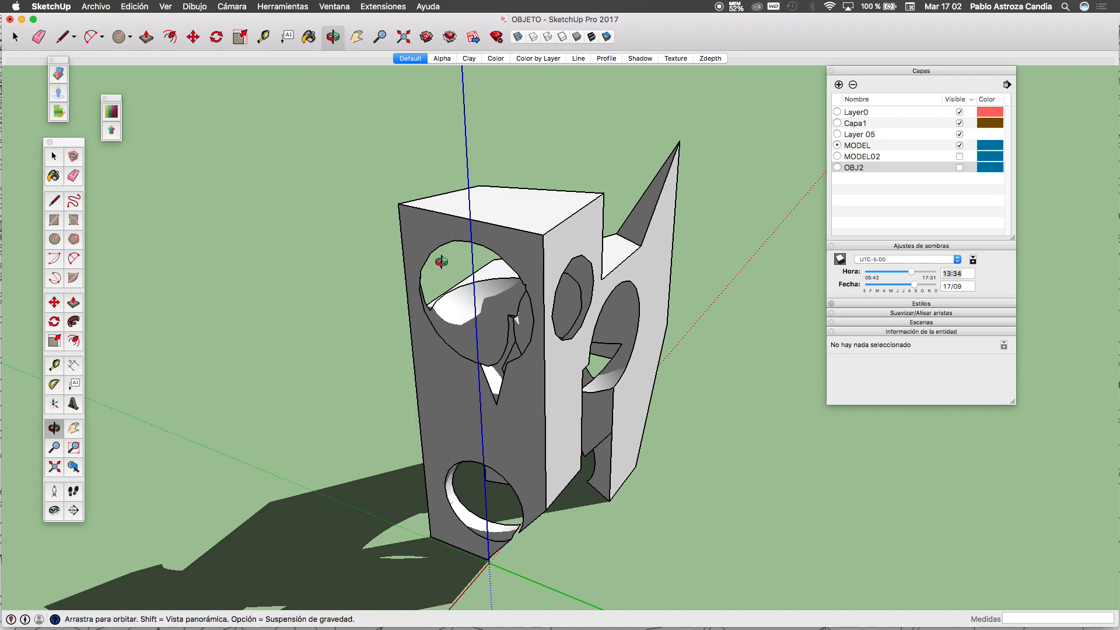
pyautogui.scroll(-10, 527, 379)
pyautogui.moveTo(527, 380); pyautogui.dragTo(602, 255)
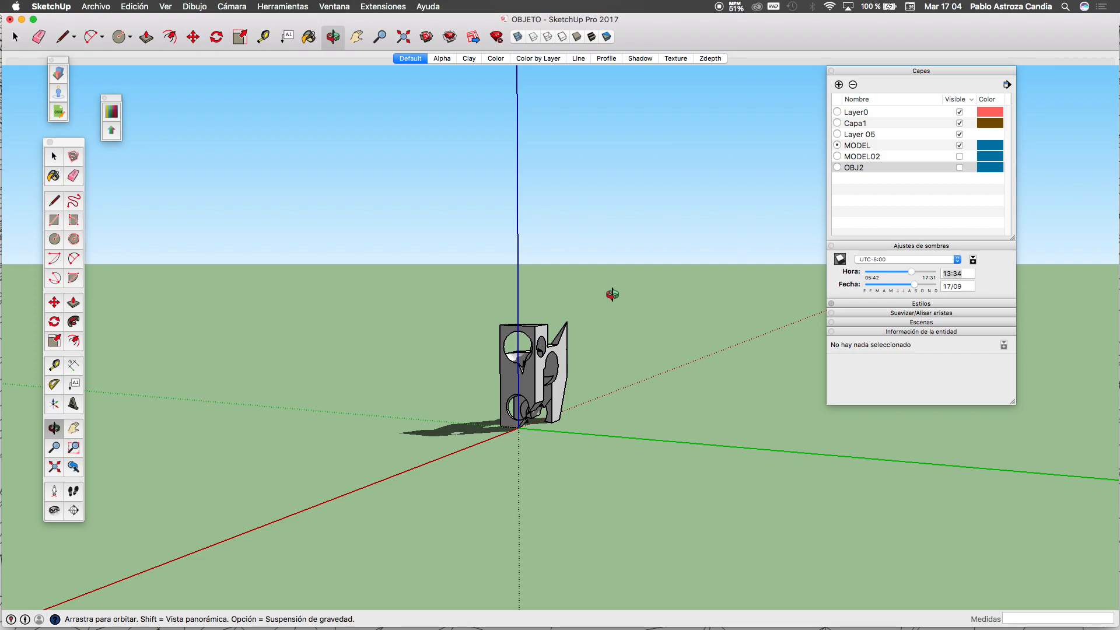
pyautogui.click(898, 305)
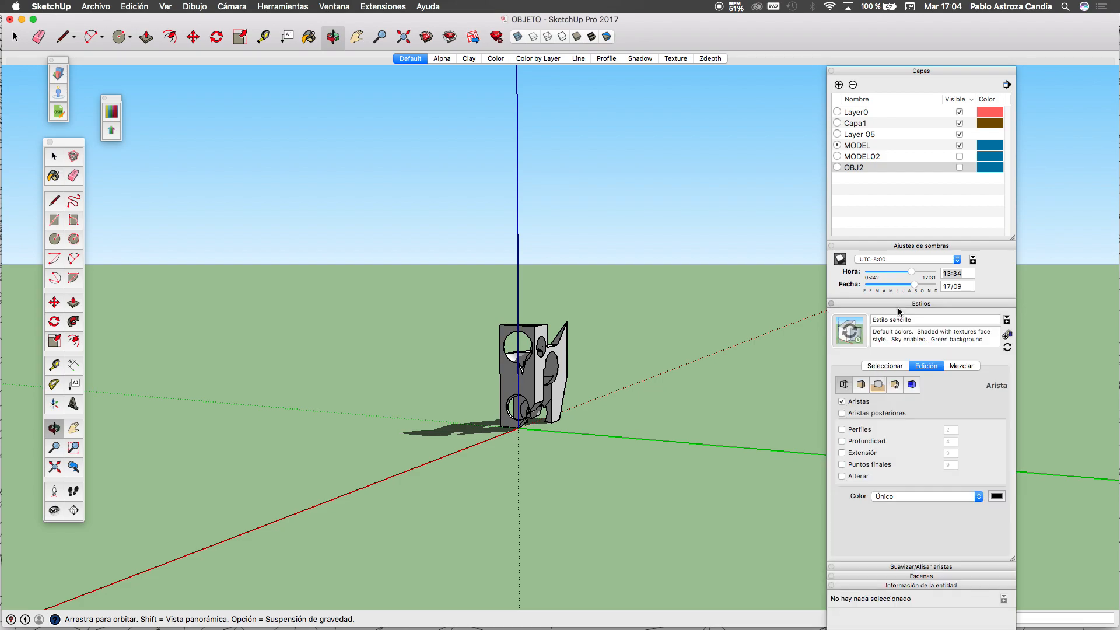
pyautogui.click(879, 388)
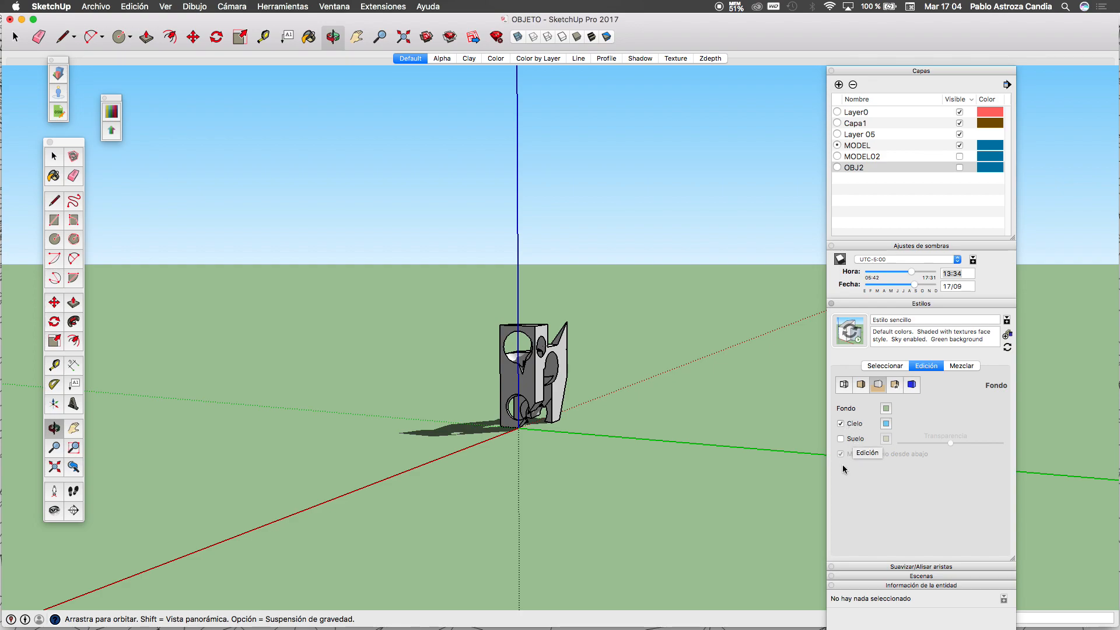
pyautogui.click(841, 424)
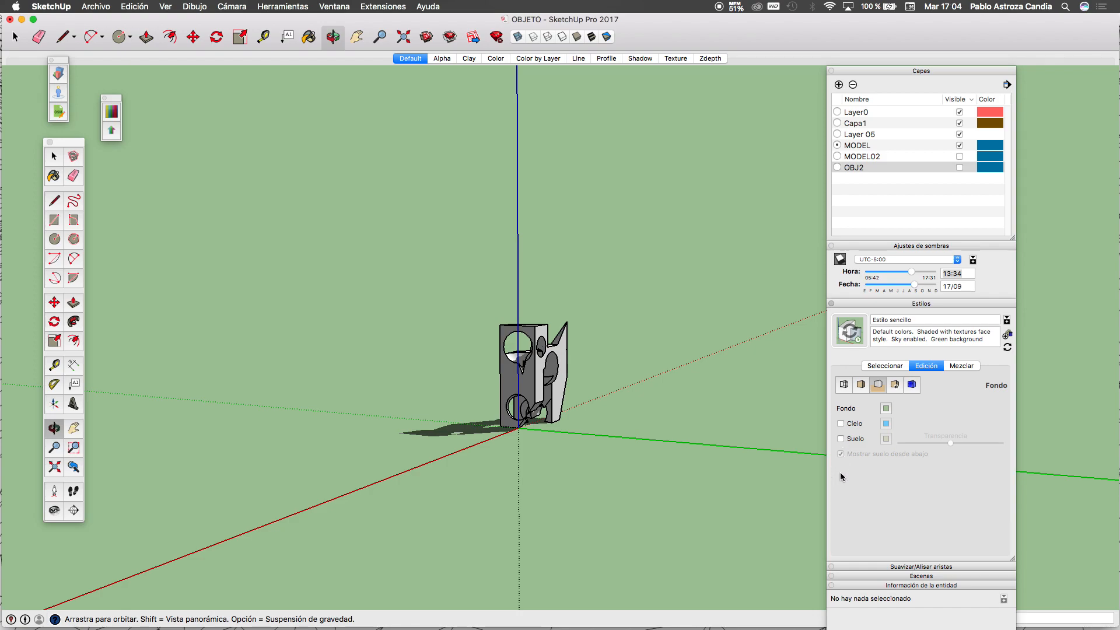
# Step: Set the style's background colour to bright magenta and close the colour picker
pyautogui.click(886, 408)
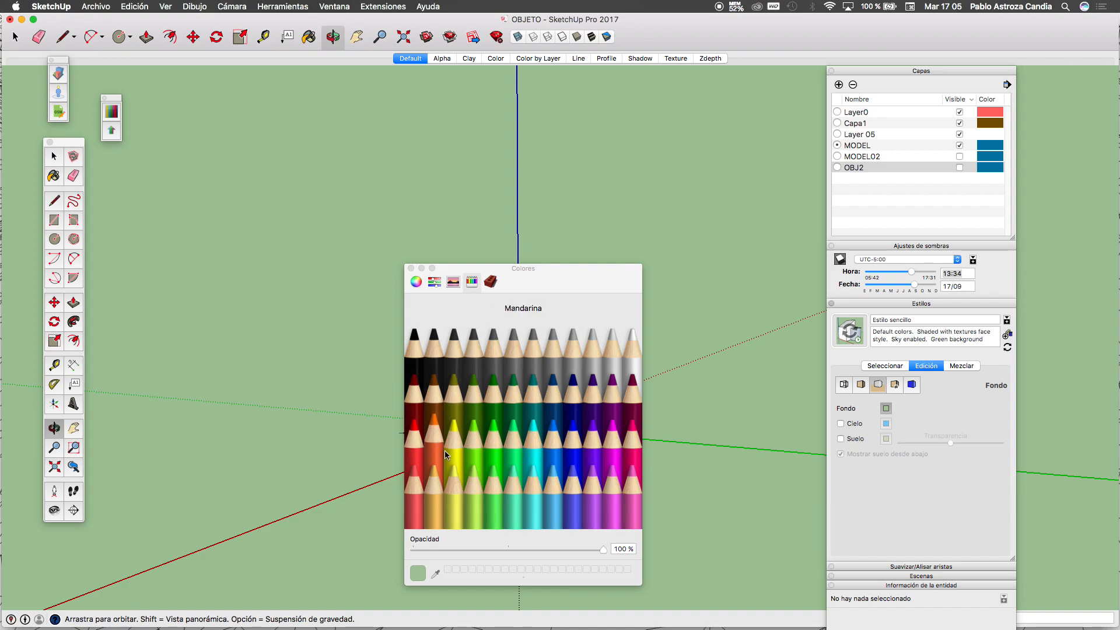
pyautogui.click(613, 439)
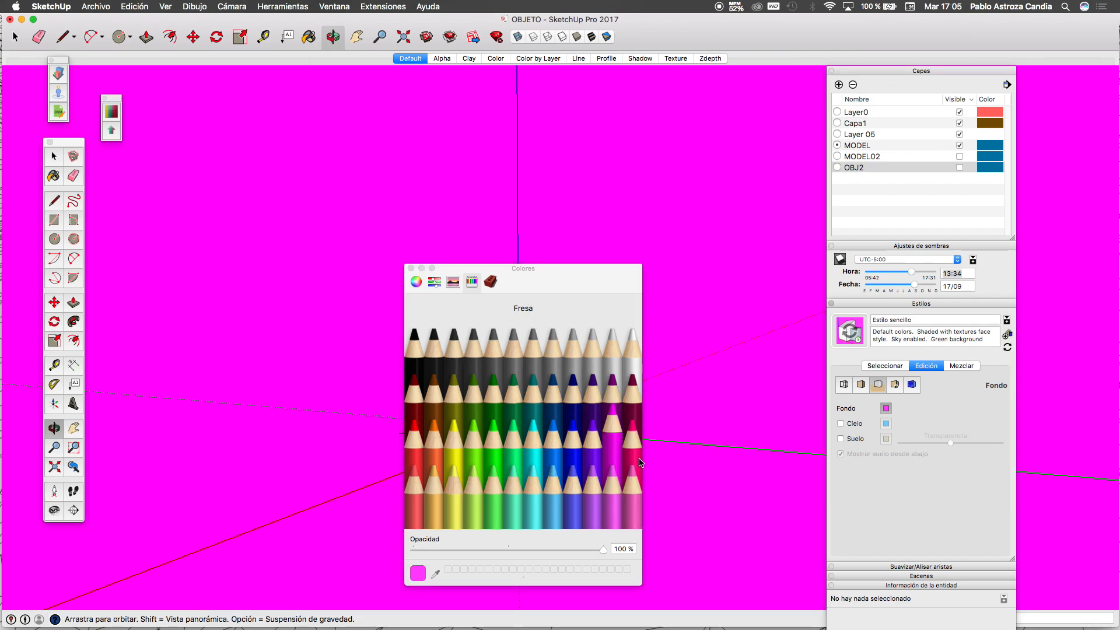
pyautogui.click(410, 268)
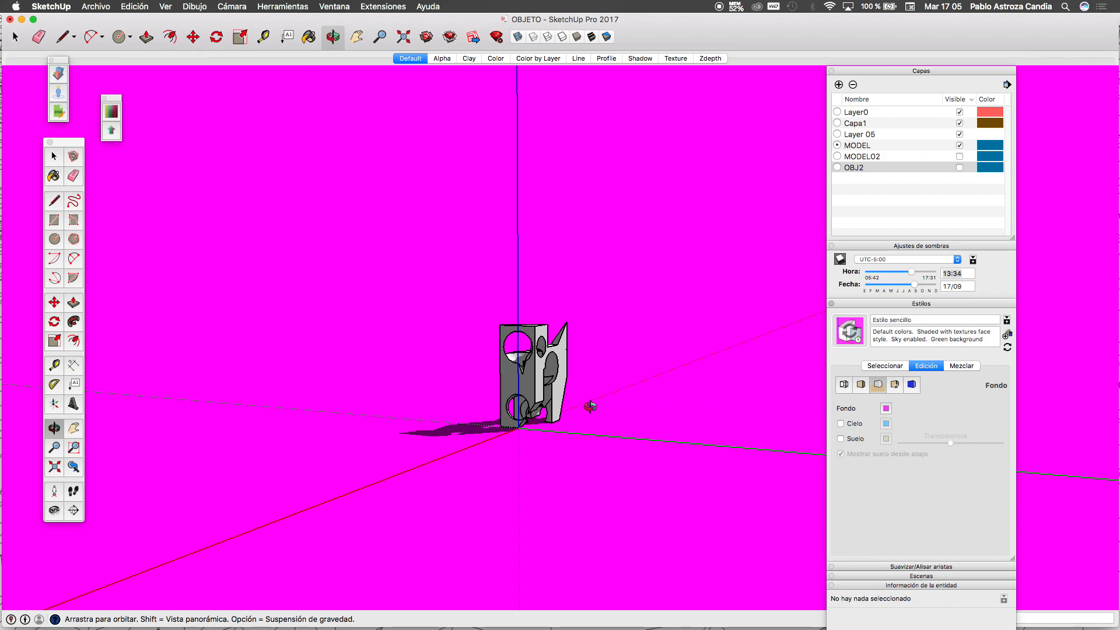
# Step: Frame the object for a 2D graphic export as PNG and choose the folder UTEM 2016 > EXPRESIÓN 03 > EXPRESIÓN 03 2017B
pyautogui.scroll(10, 503, 400)
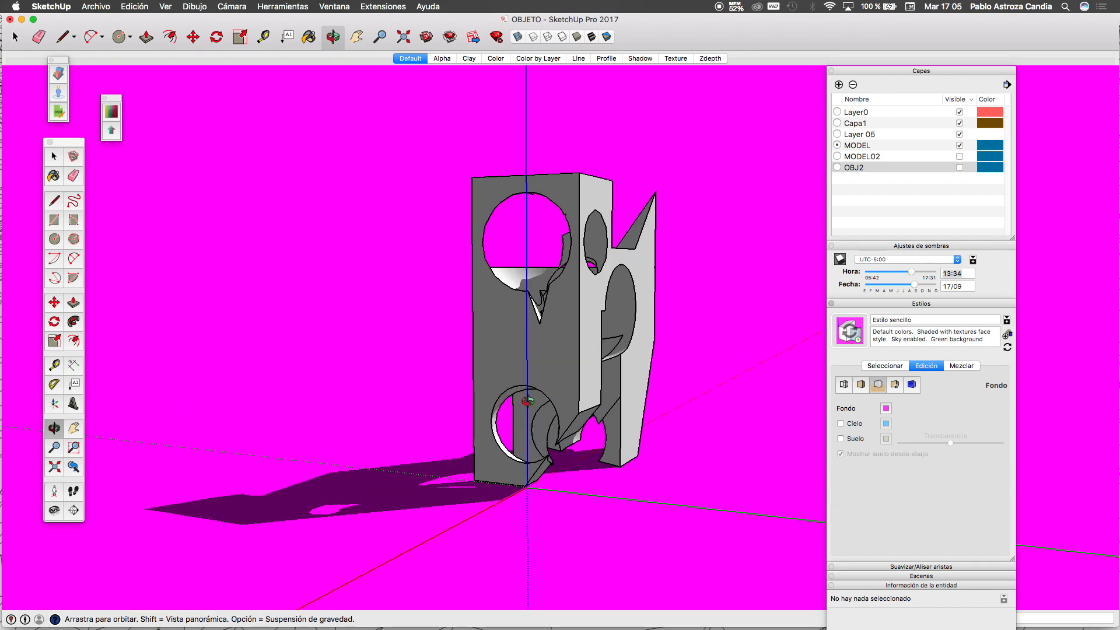
pyautogui.scroll(-4, 528, 401)
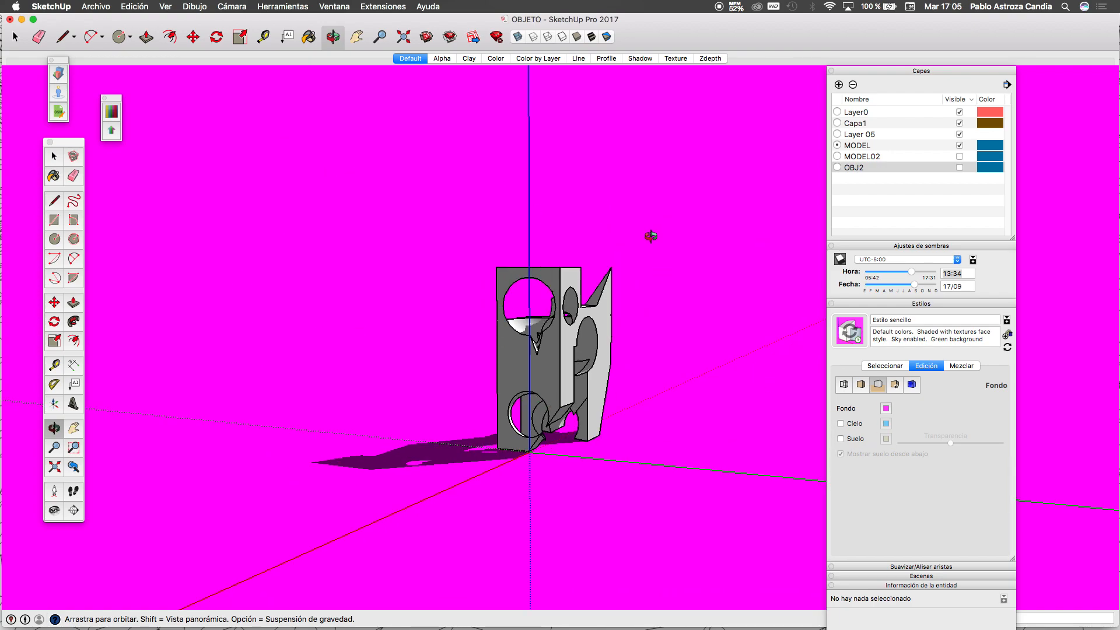
pyautogui.click(96, 8)
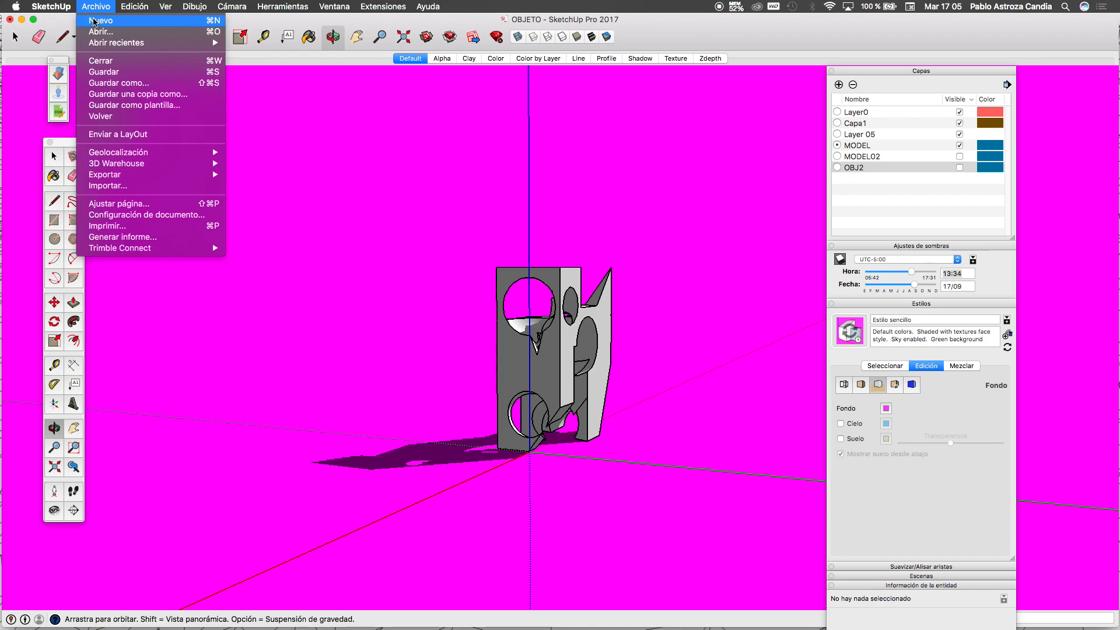
pyautogui.moveTo(157, 177)
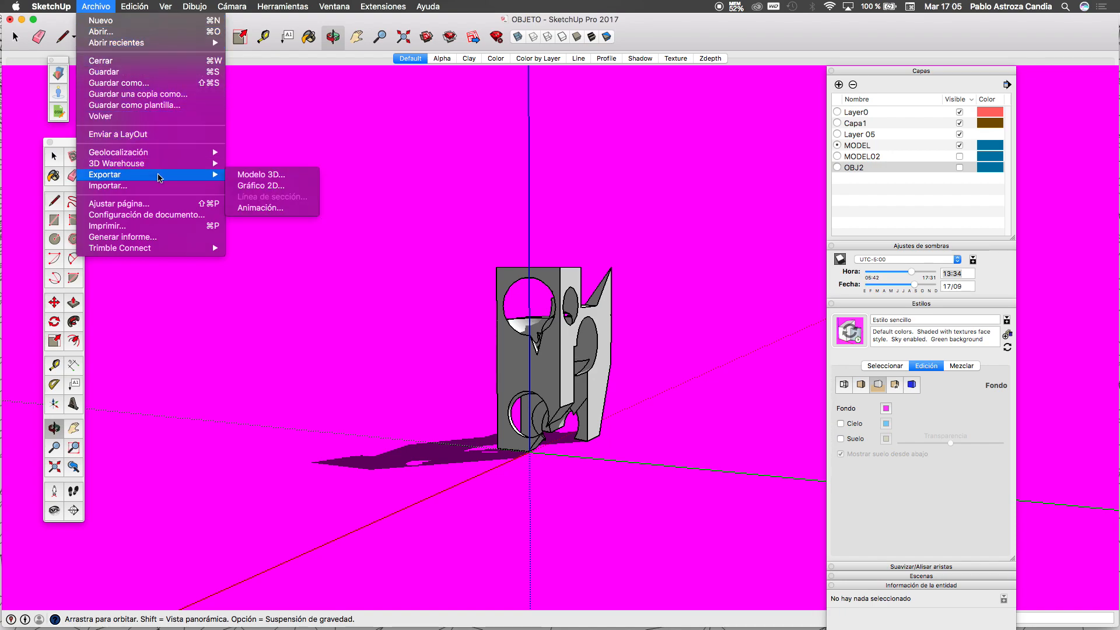
pyautogui.click(268, 188)
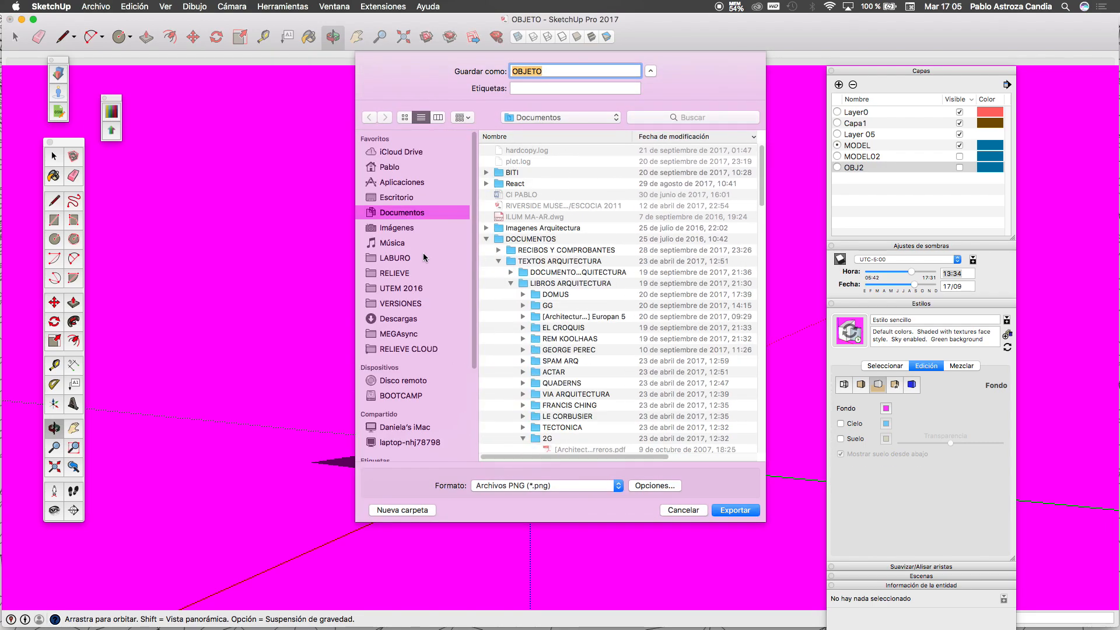
pyautogui.click(401, 288)
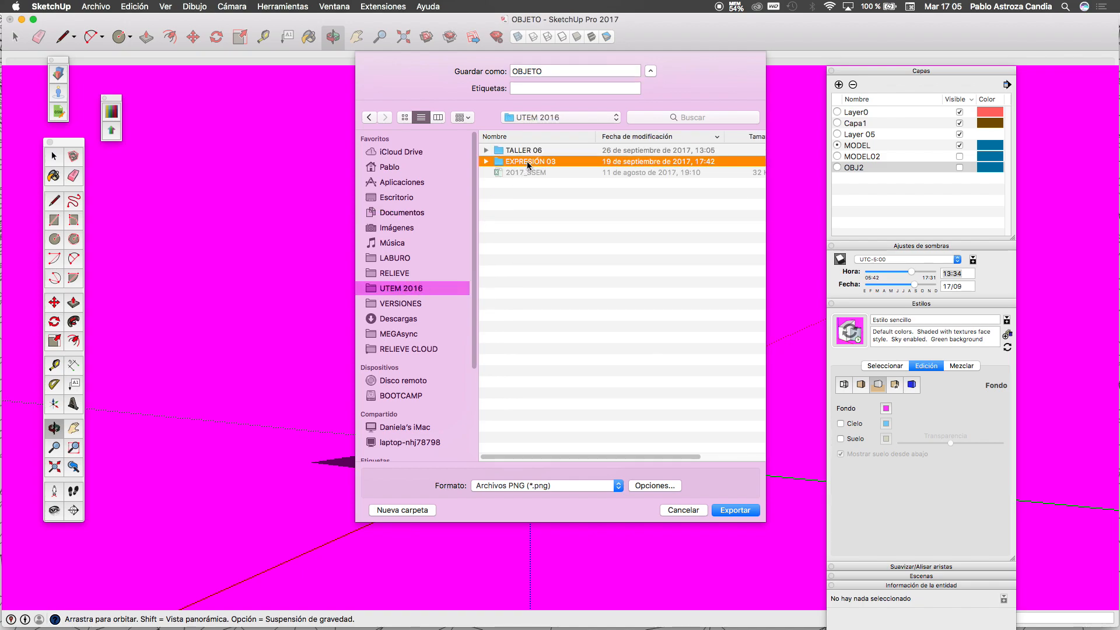
pyautogui.doubleClick(527, 161)
pyautogui.doubleClick(569, 149)
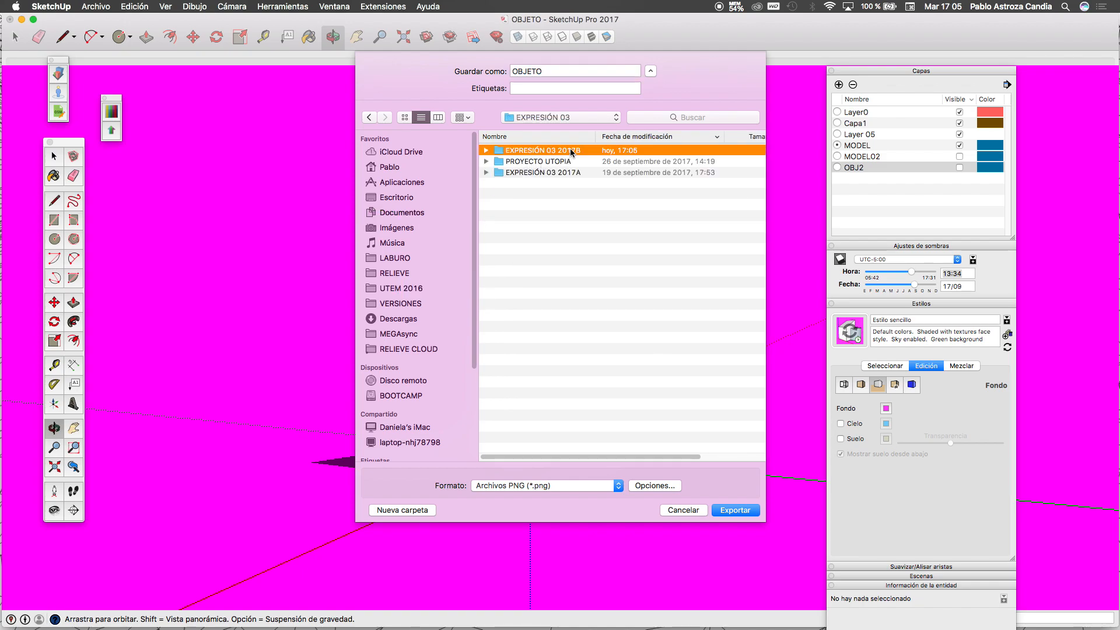
# Step: Set the export image size to the screen's dimensions of 1915 by 934 pixels, leaving the use-screen-size option unchecked
pyautogui.click(663, 486)
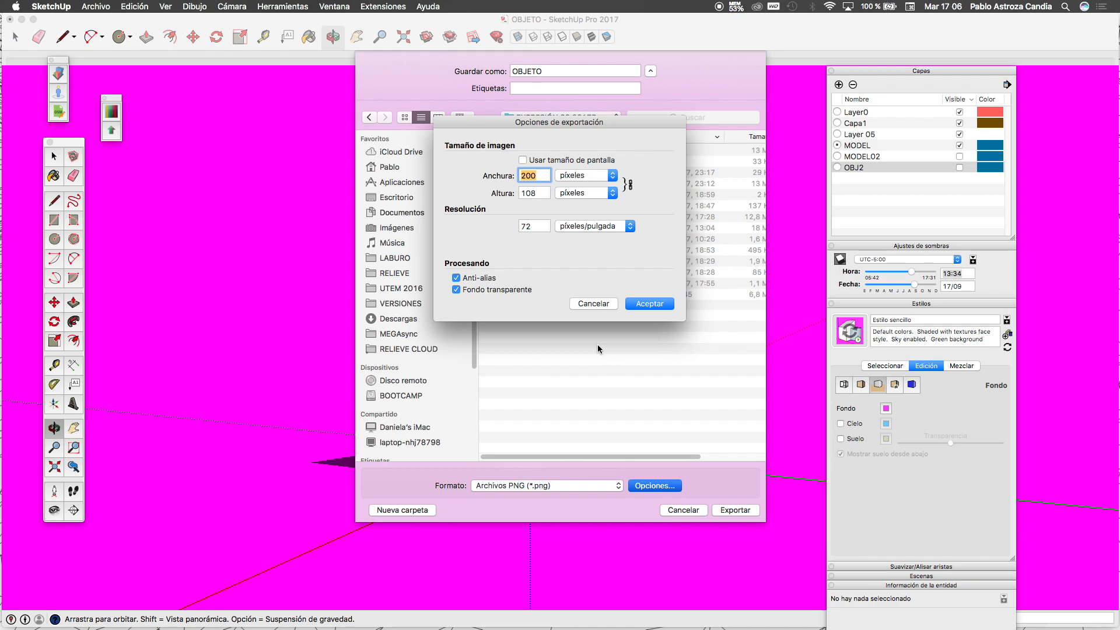
pyautogui.click(524, 160)
pyautogui.click(523, 160)
pyautogui.click(523, 160)
pyautogui.click(523, 160)
pyautogui.press('Tab')
# Step: Set the export resolution to 150 pixels per inch
pyautogui.click(533, 225)
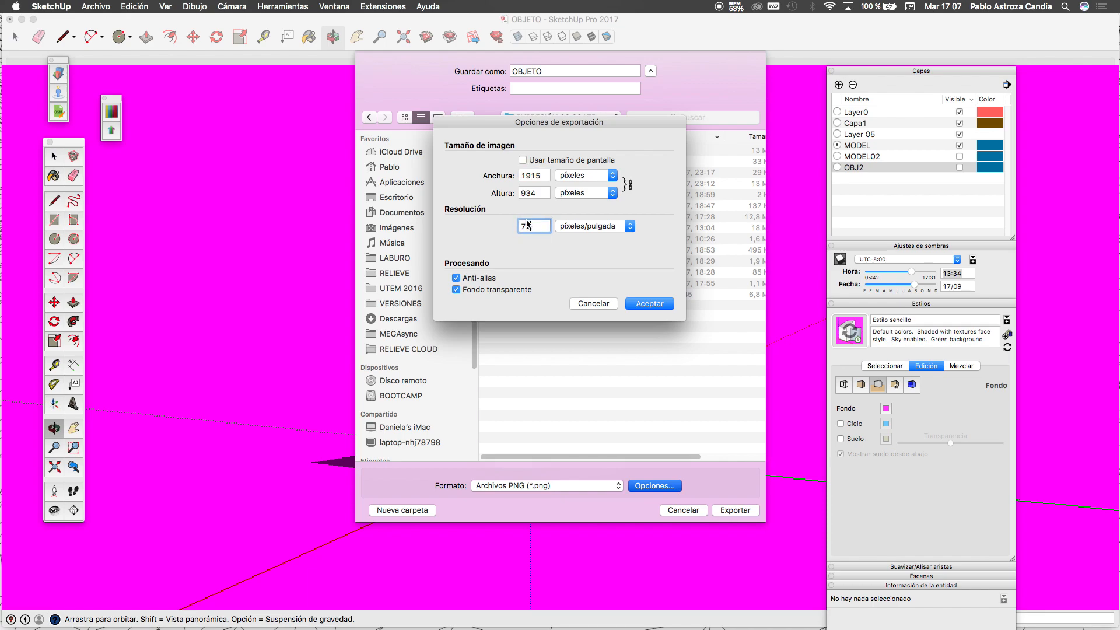
pyautogui.doubleClick(531, 227)
pyautogui.write('150')
pyautogui.click(539, 194)
pyautogui.press('Tab')
pyautogui.press('Tab')
pyautogui.click(541, 227)
pyautogui.doubleClick(540, 227)
pyautogui.press('Tab')
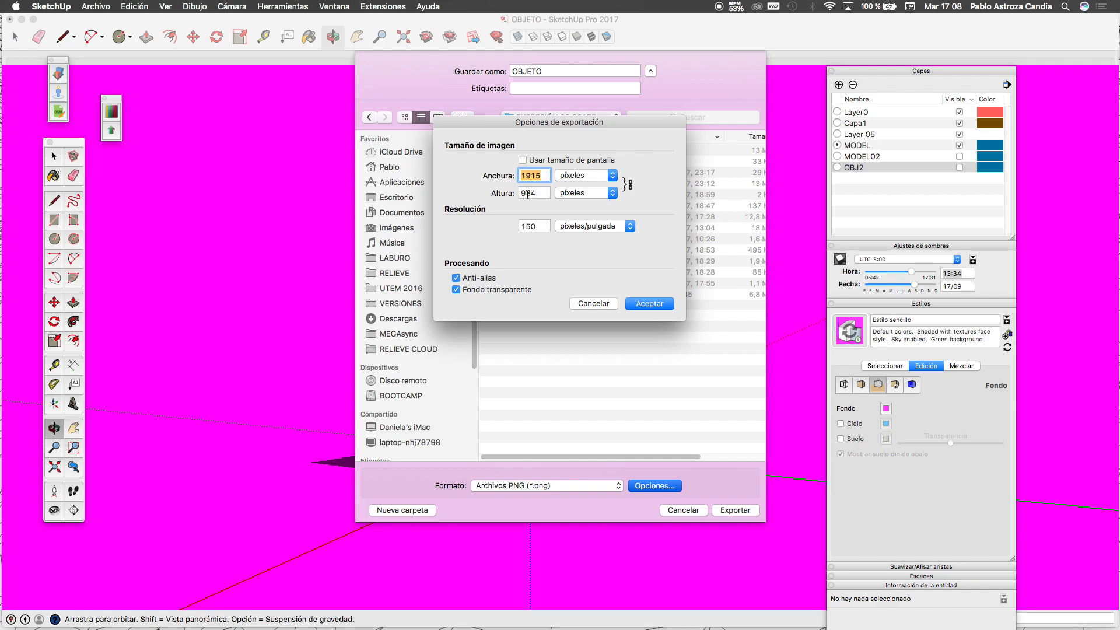
# Step: Try an image width of 2400 pixels, then recheck and accept the export options
pyautogui.click(534, 175)
pyautogui.doubleClick(534, 175)
pyautogui.write('2400')
pyautogui.click(643, 305)
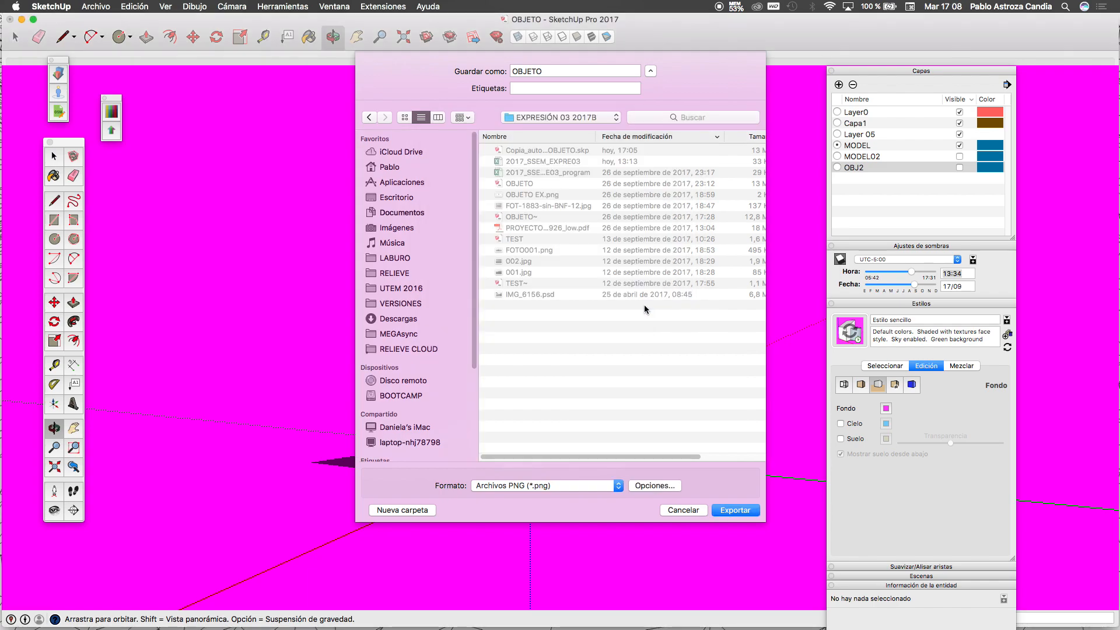
pyautogui.click(646, 487)
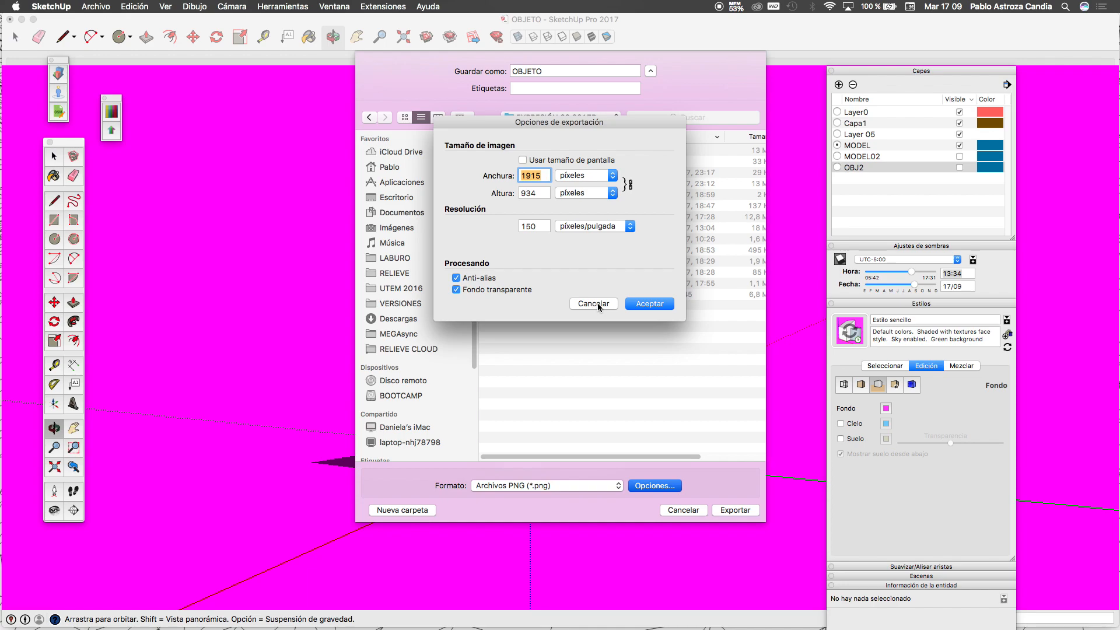
pyautogui.click(642, 306)
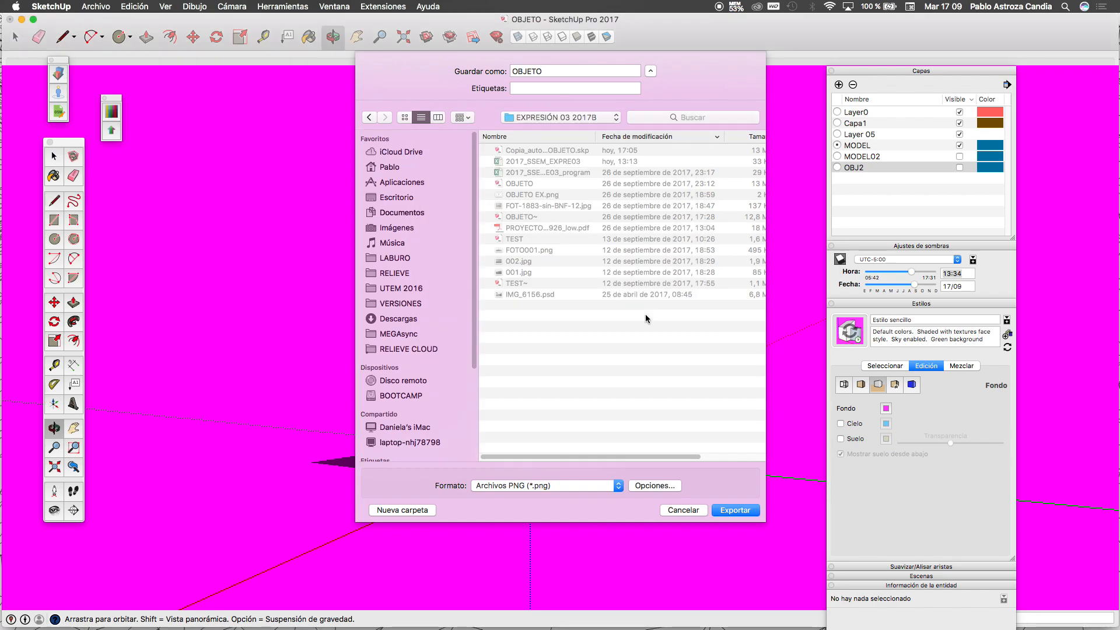
# Step: Create a new folder named OBJ001 inside EXPRESIÓN 03 2017B for the export
pyautogui.click(402, 510)
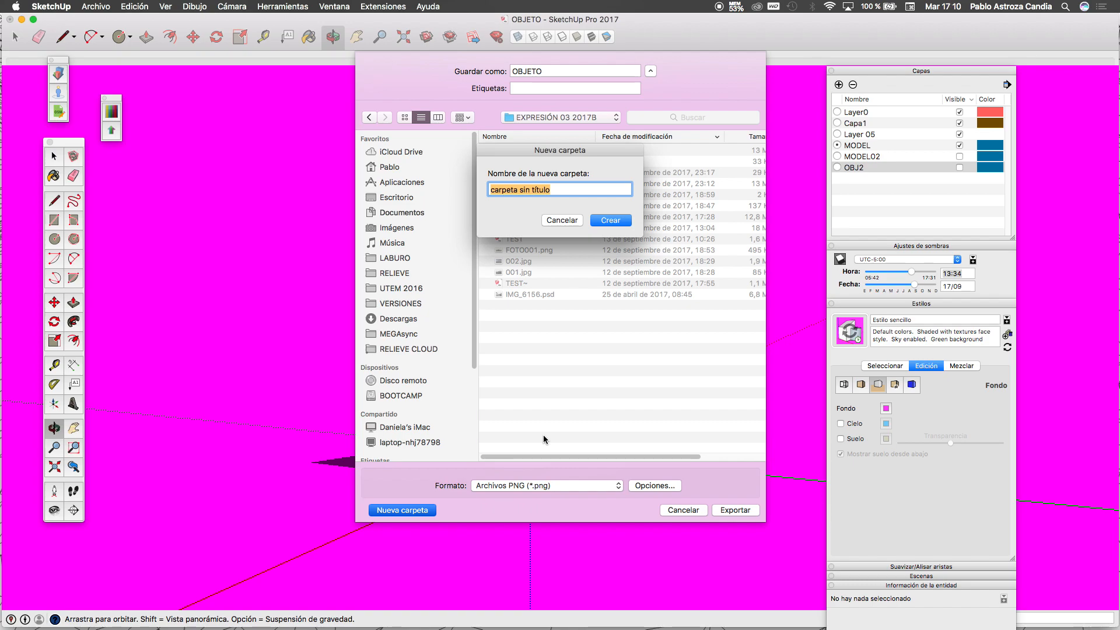
pyautogui.write('OBJ001')
pyautogui.click(596, 222)
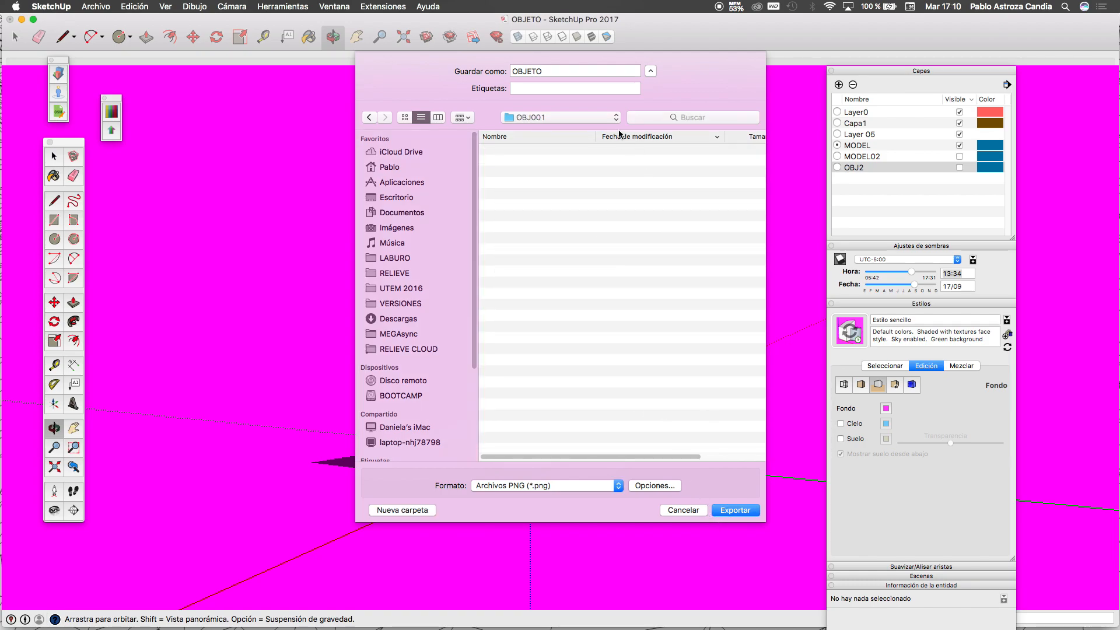
# Step: Name the PNG image 001A and export it to the OBJ001 folder
pyautogui.doubleClick(570, 70)
pyautogui.write('001A')
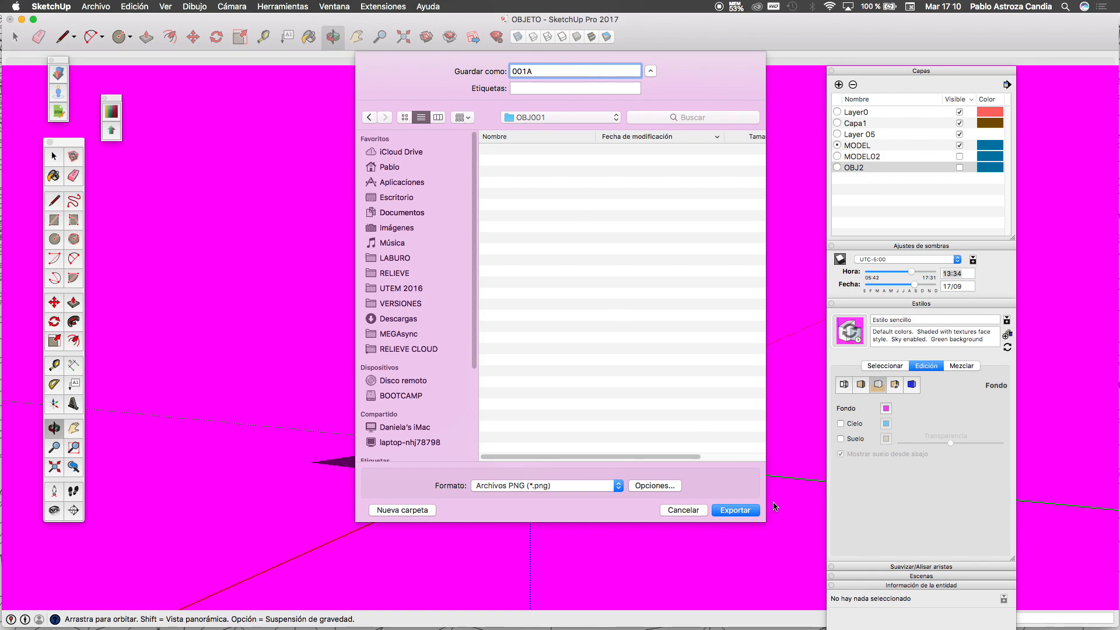
pyautogui.click(734, 513)
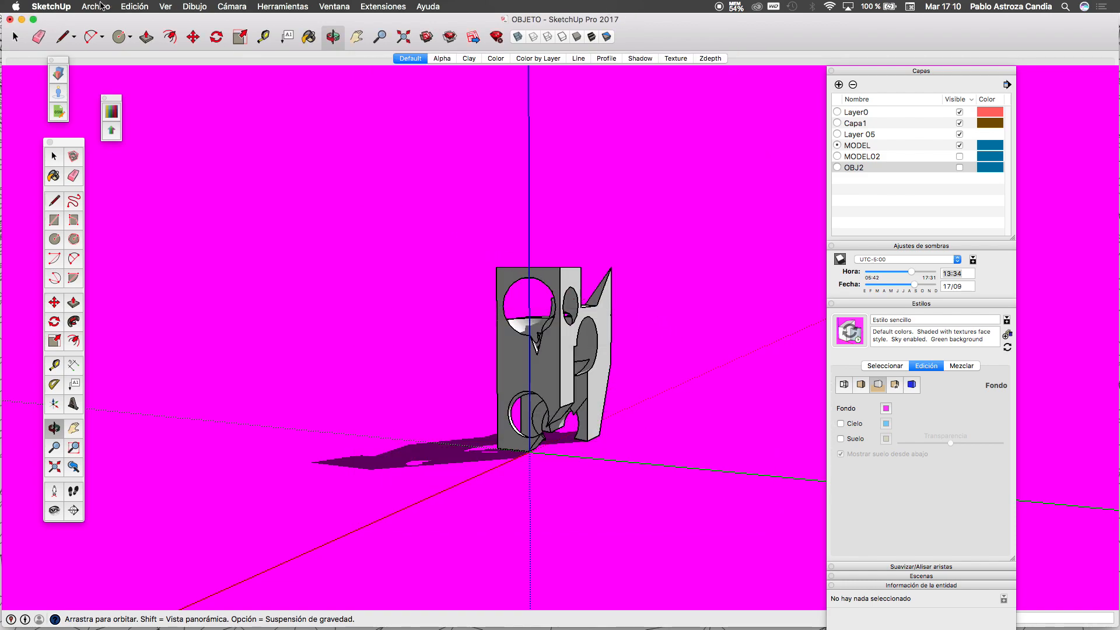
# Step: Switch to Photoshop and open 001A.png from the OBJ001 folder, leaving its colours unmanaged
pyautogui.hotkey('ctrl', 'Up')
pyautogui.click(693, 613)
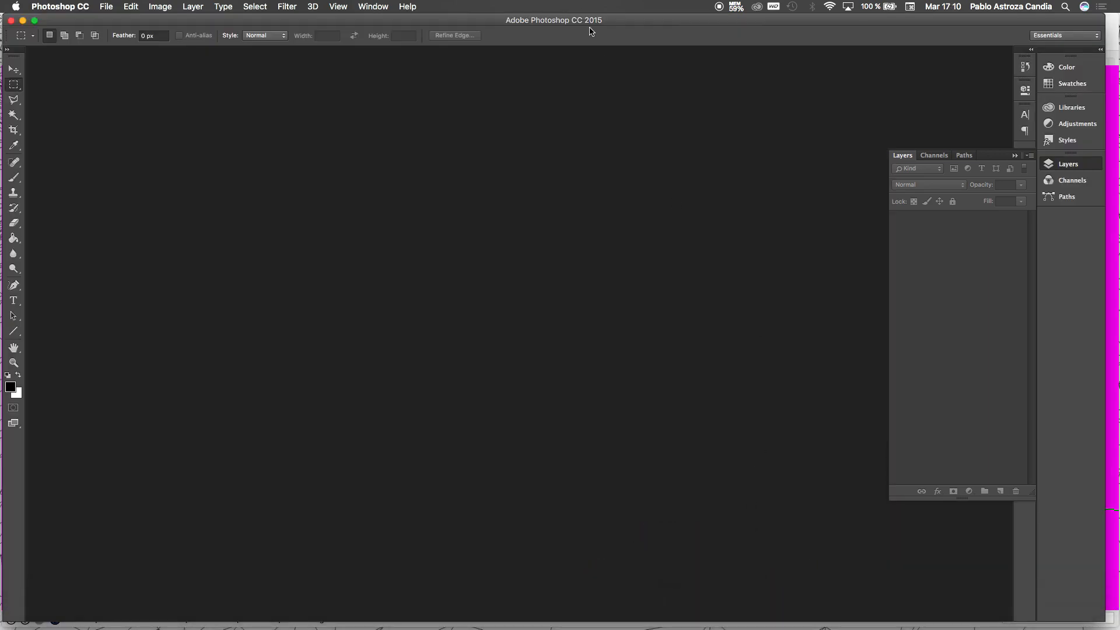
pyautogui.click(106, 5)
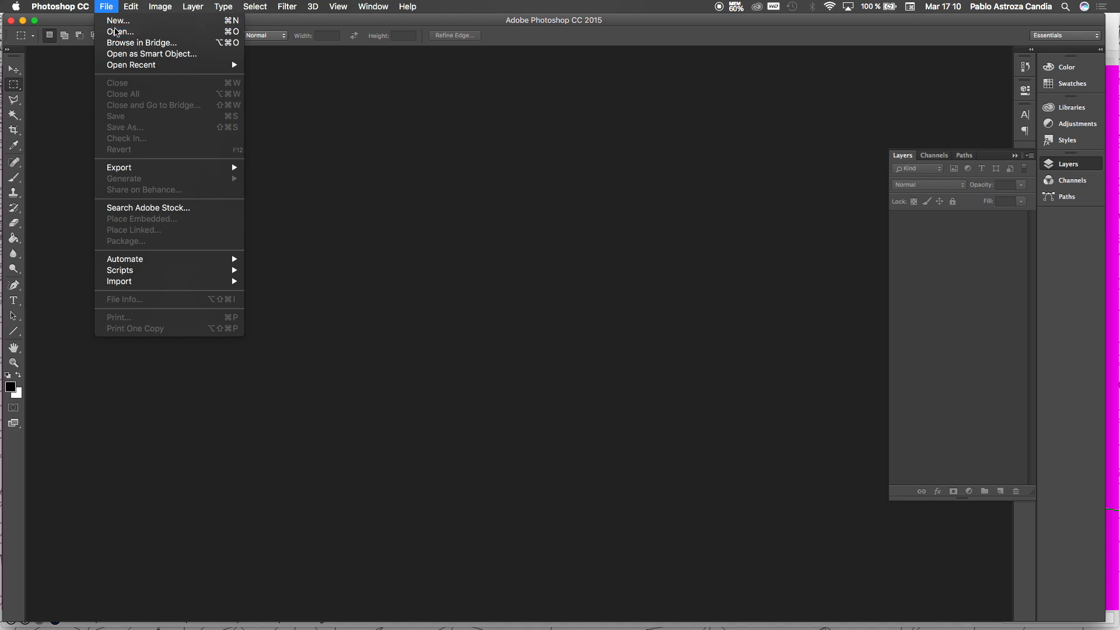
pyautogui.click(490, 217)
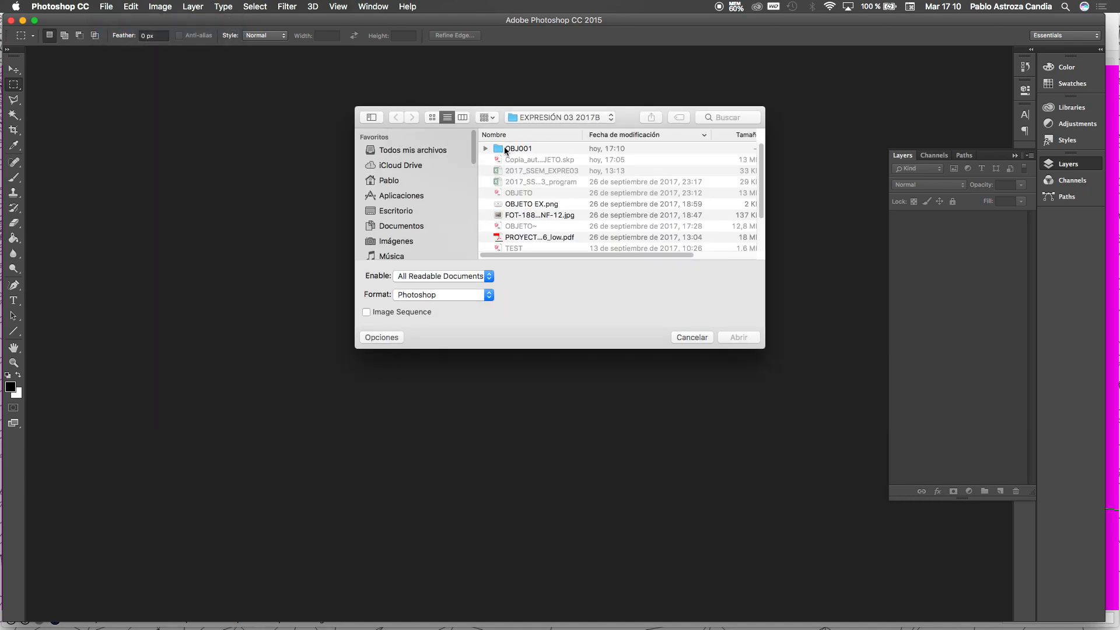
pyautogui.click(506, 148)
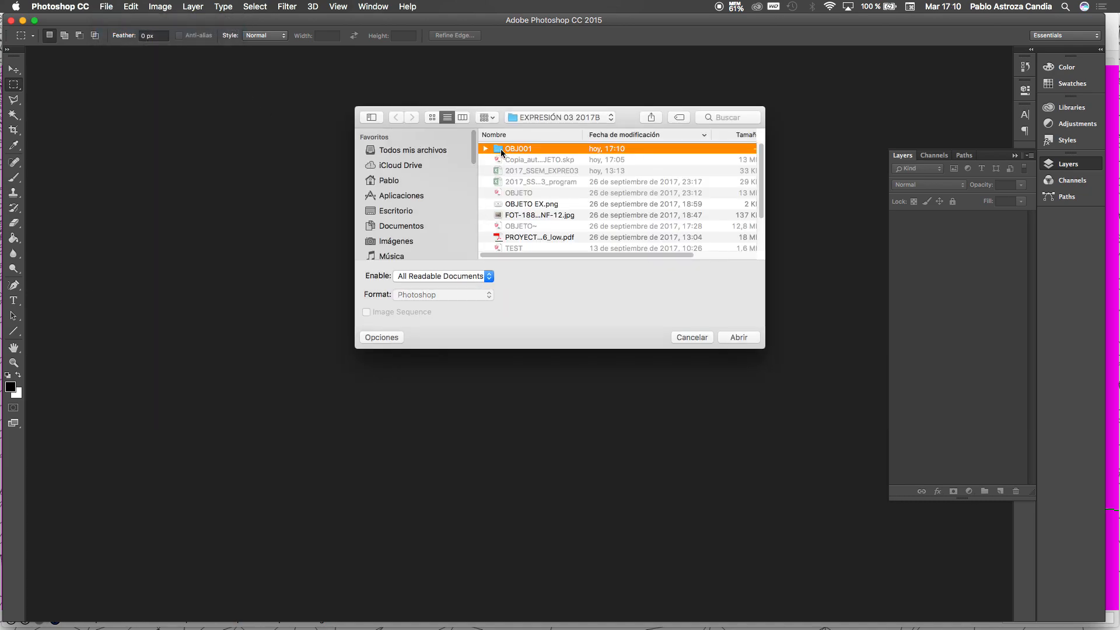
pyautogui.doubleClick(500, 149)
pyautogui.click(514, 150)
pyautogui.click(737, 338)
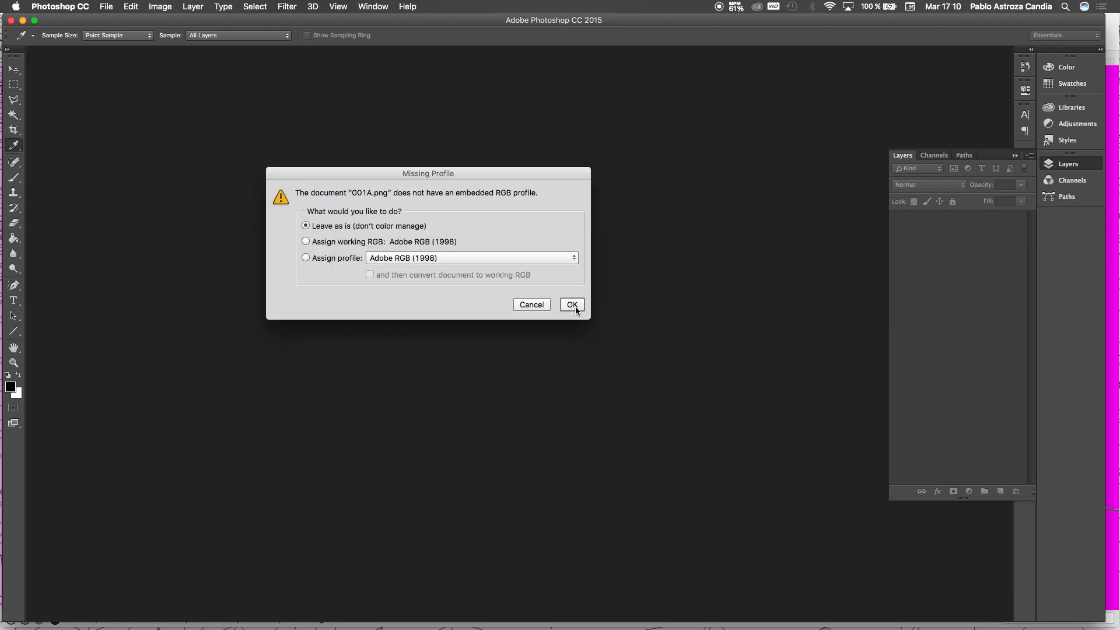
pyautogui.click(572, 305)
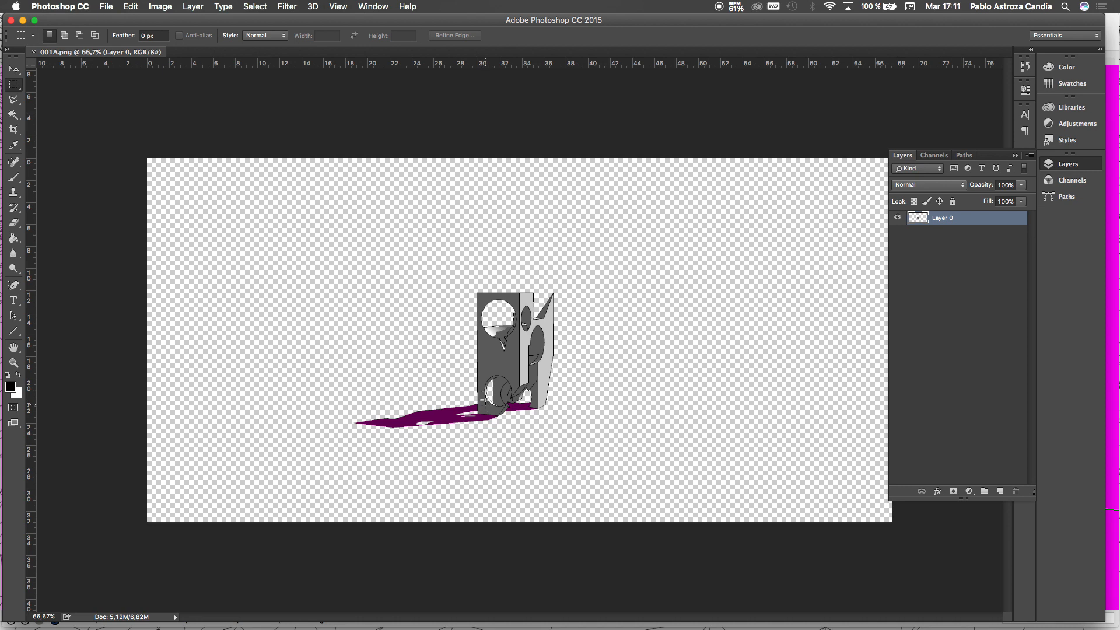
# Step: Switch to SketchUp and export the same view as a 2D PNG named 001B to OBJ001, with the background kept opaque
pyautogui.hotkey('ctrl', 'Up')
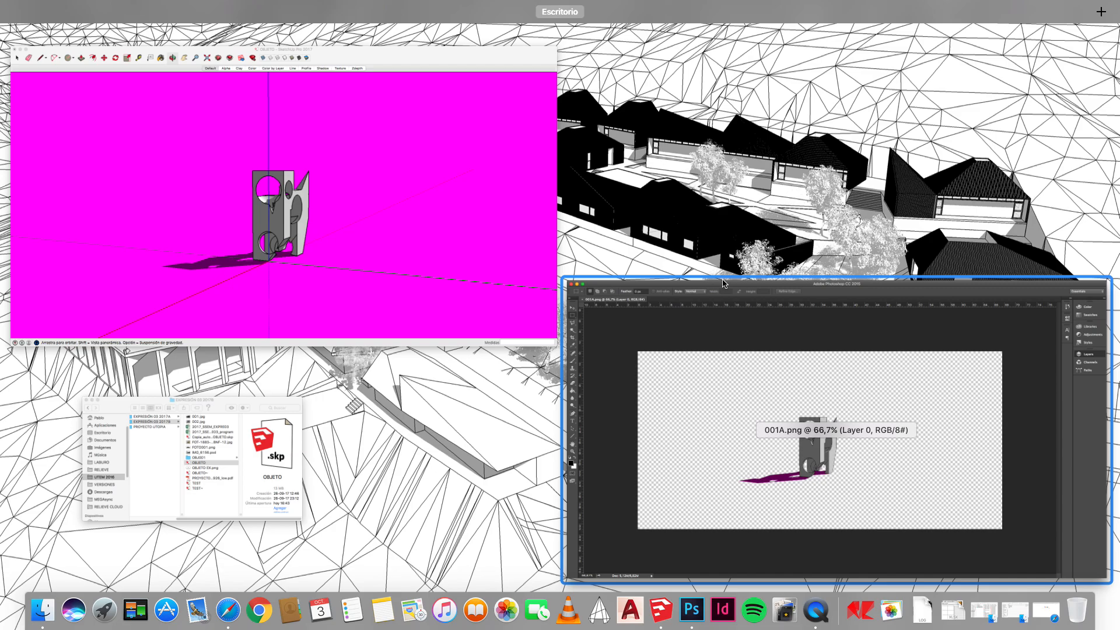
pyautogui.click(440, 131)
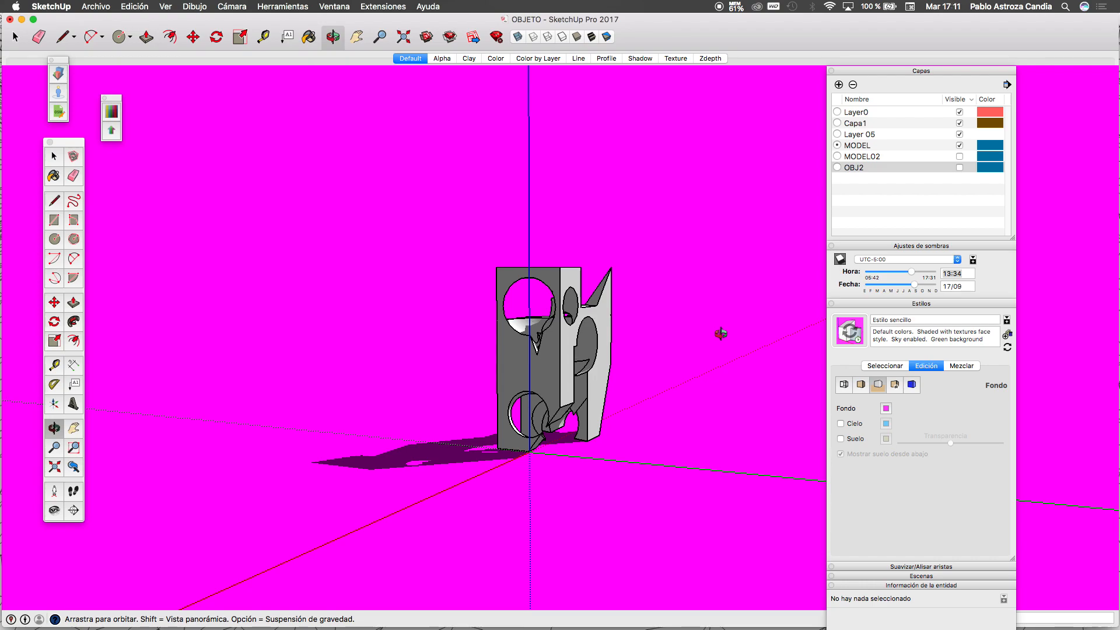
pyautogui.click(104, 6)
pyautogui.moveTo(160, 176)
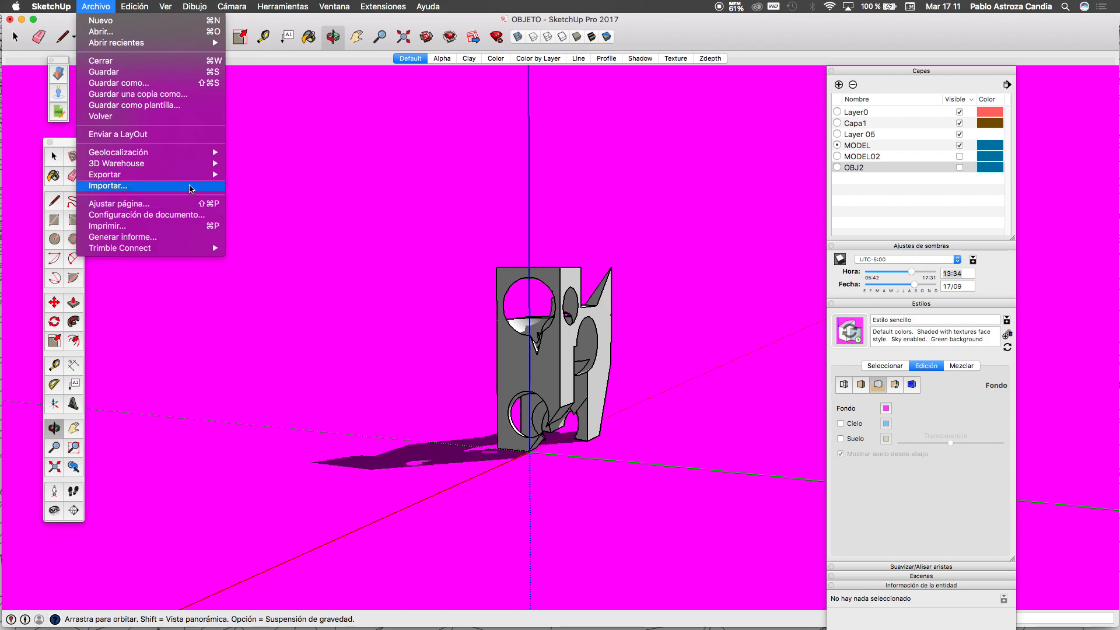
pyautogui.moveTo(196, 178)
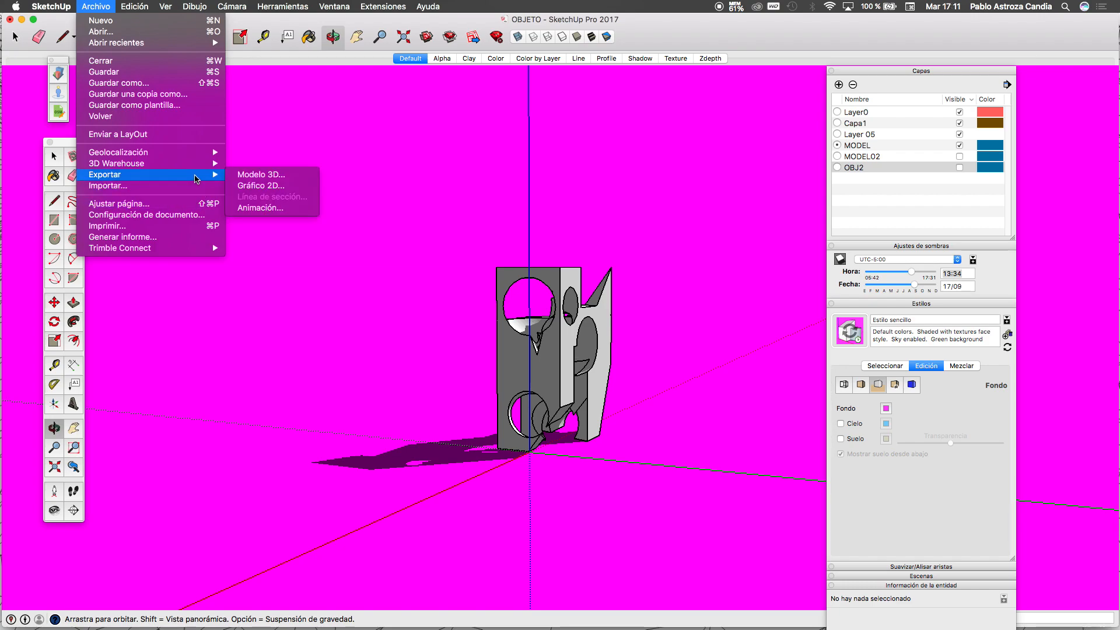
pyautogui.click(273, 186)
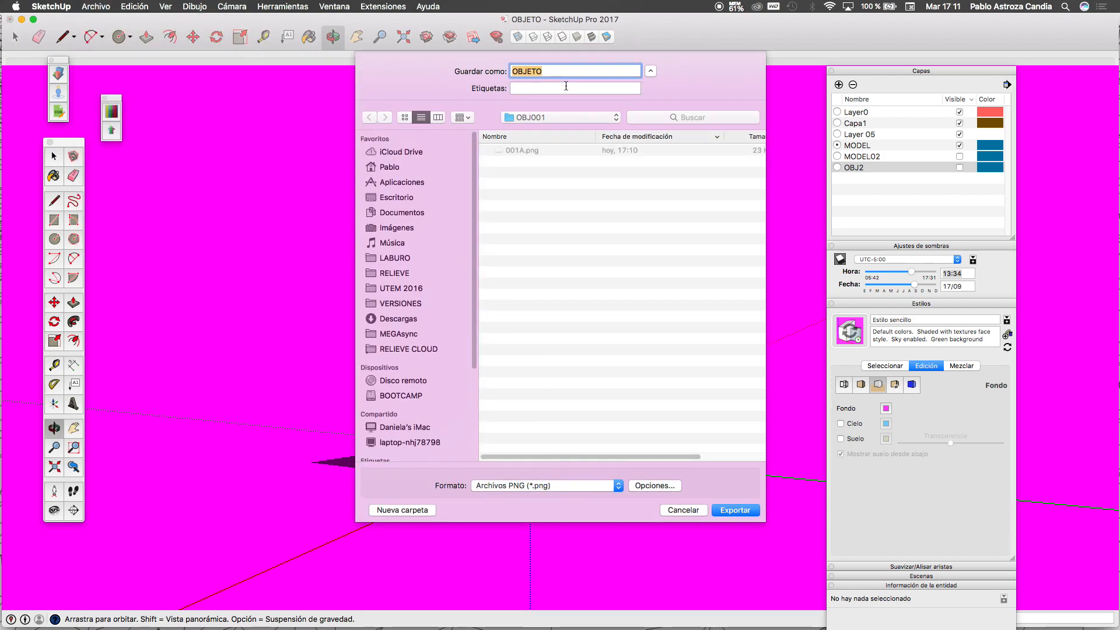
pyautogui.write('001B')
pyautogui.click(654, 485)
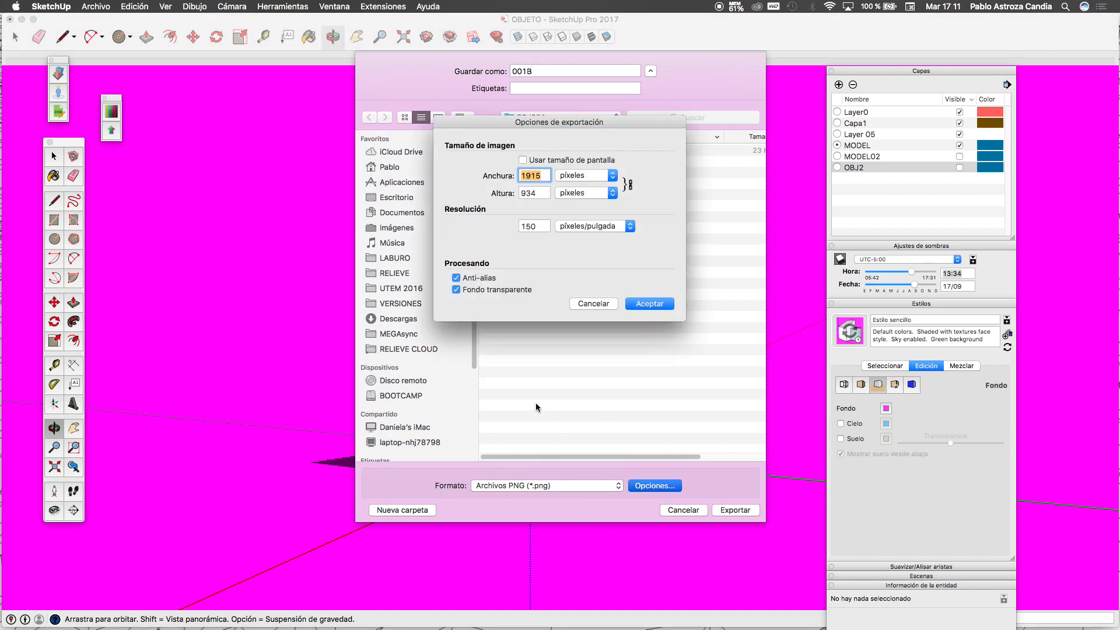
pyautogui.click(644, 305)
pyautogui.click(730, 510)
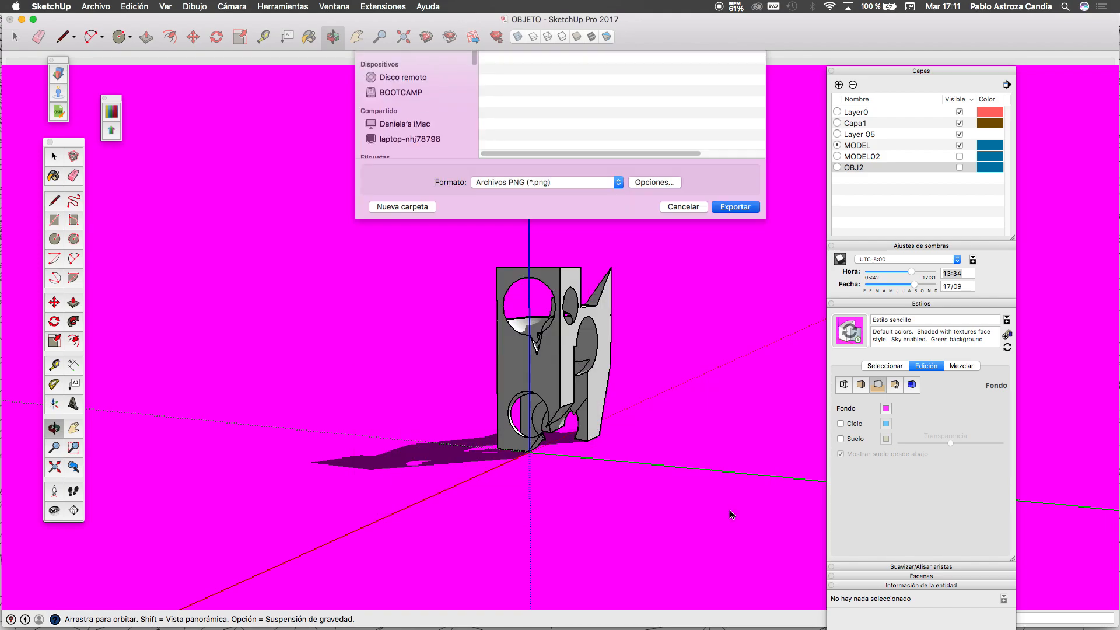
# Step: Switch to Photoshop and open 001B.png from the OBJ001 folder, leaving its colours unmanaged
pyautogui.hotkey('ctrl', 'Up')
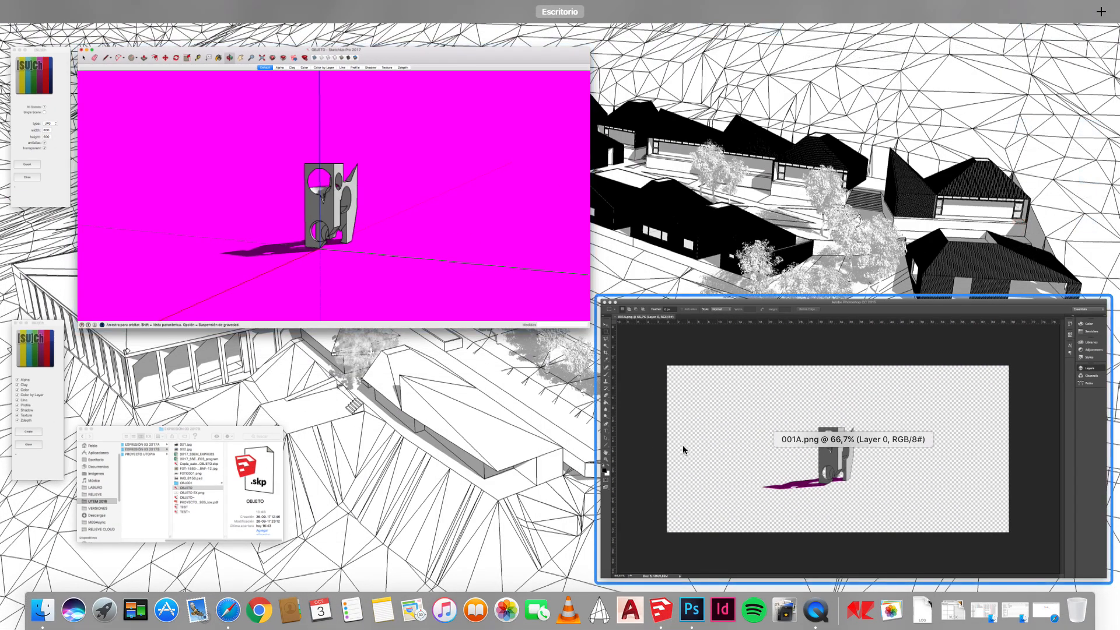
pyautogui.click(683, 446)
pyautogui.click(105, 6)
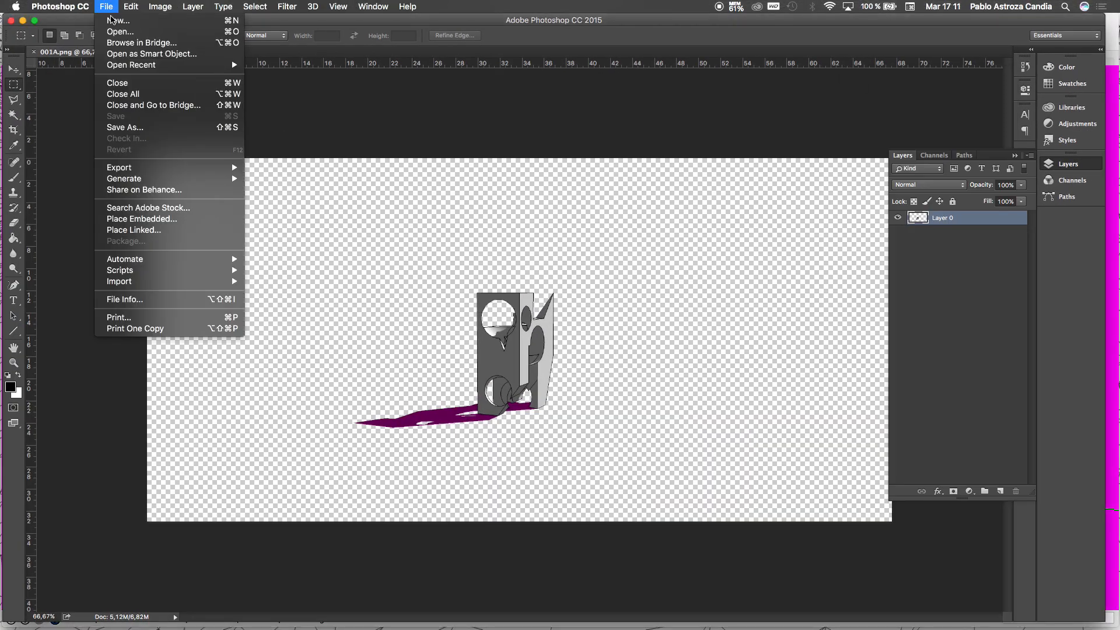
pyautogui.click(115, 34)
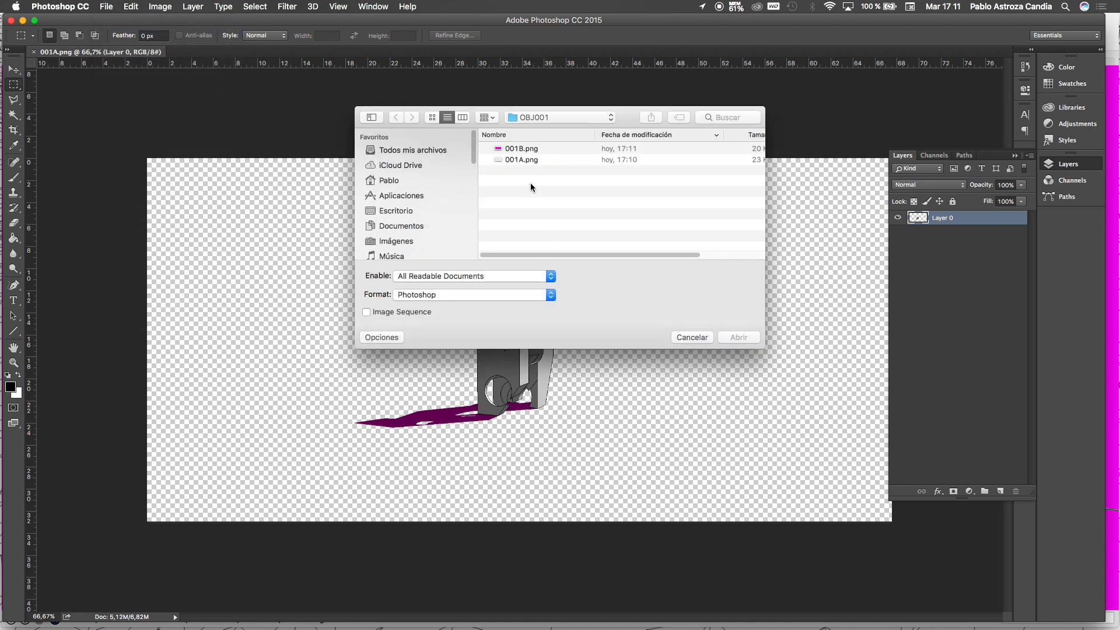
pyautogui.click(524, 149)
pyautogui.click(739, 337)
pyautogui.press('i')
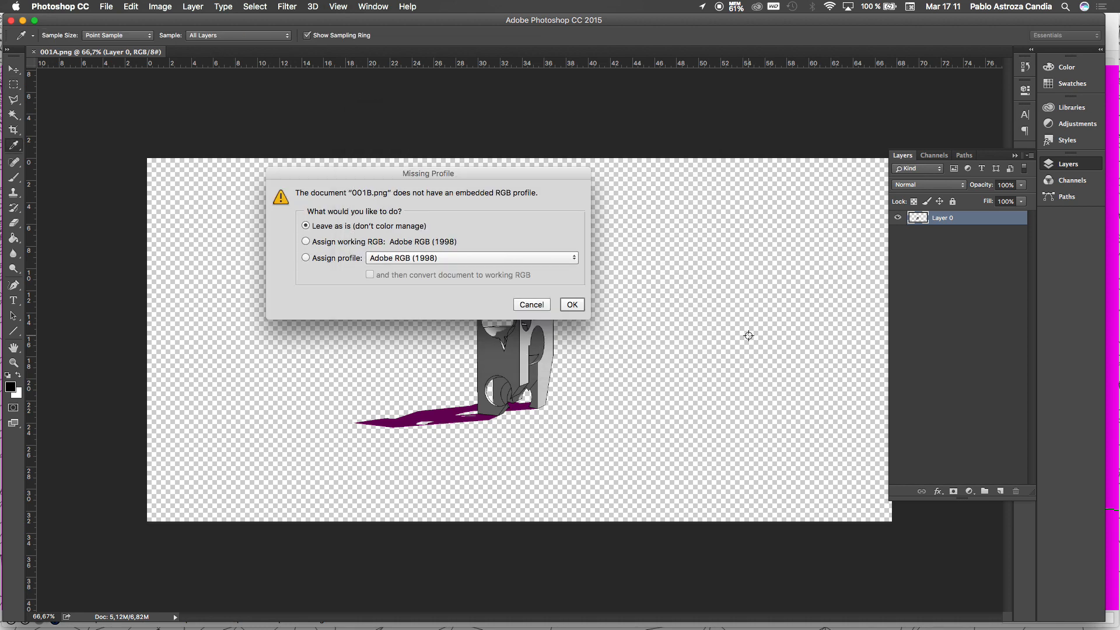
pyautogui.click(577, 304)
pyautogui.press('m')
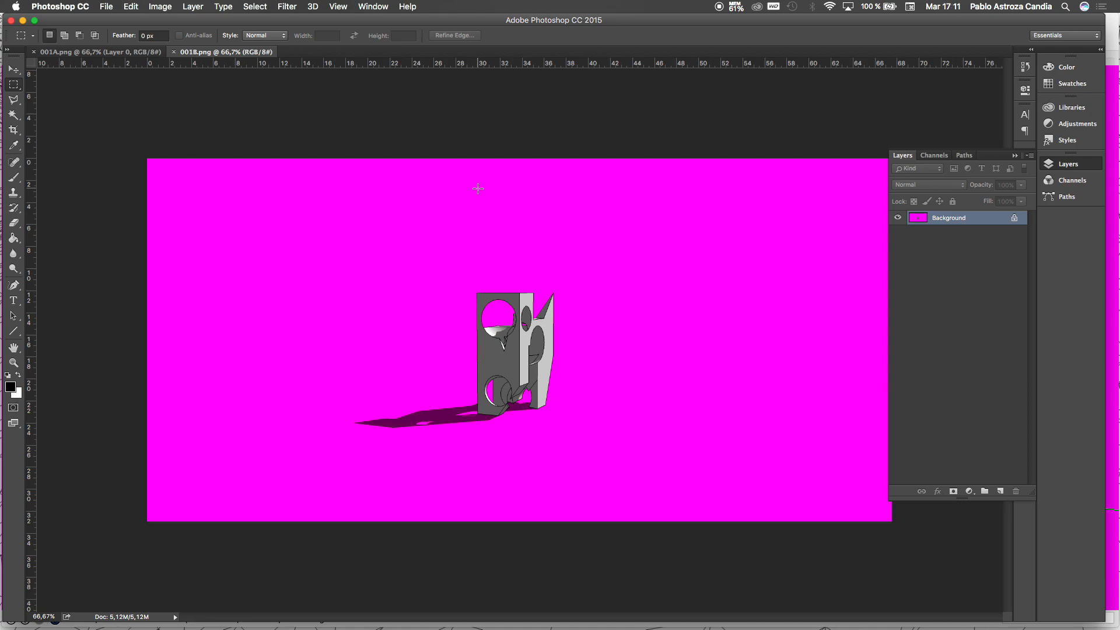
pyautogui.click(1014, 220)
pyautogui.doubleClick(960, 220)
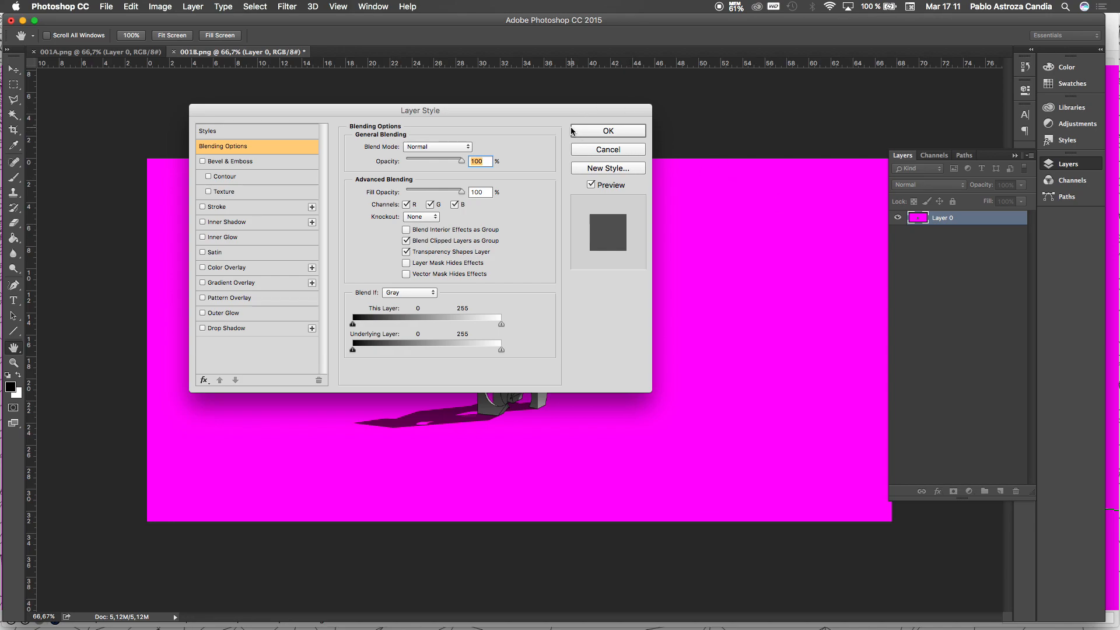
pyautogui.click(610, 150)
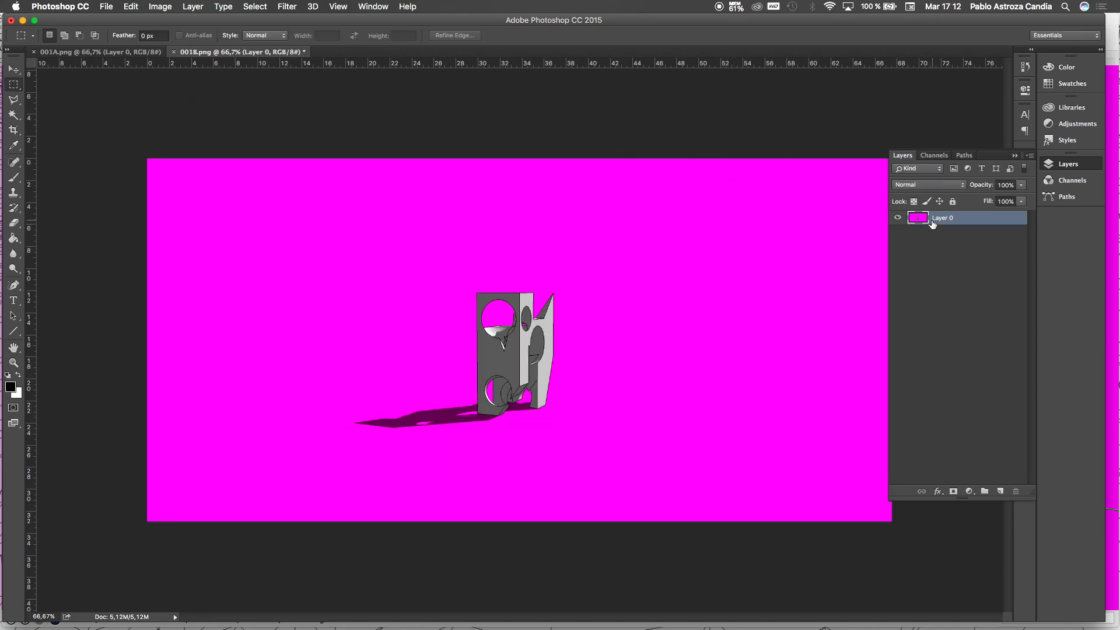
pyautogui.press('super+z')
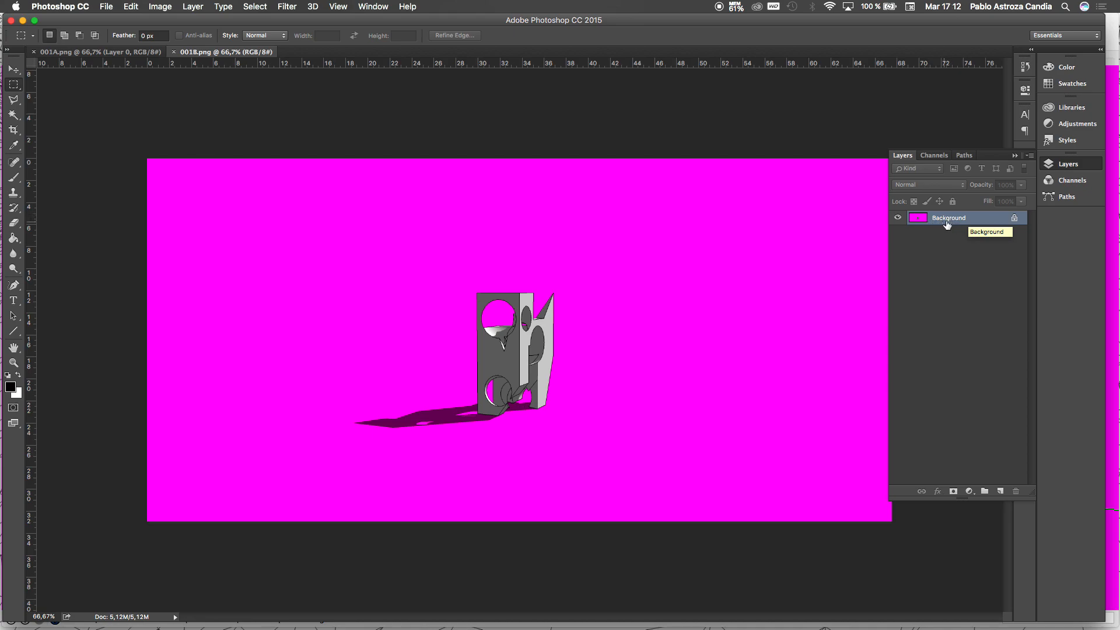
# Step: Unlock the Background layer of 001B.png and select its magenta backdrop using Color Range with Fuzziness 186
pyautogui.click(1015, 220)
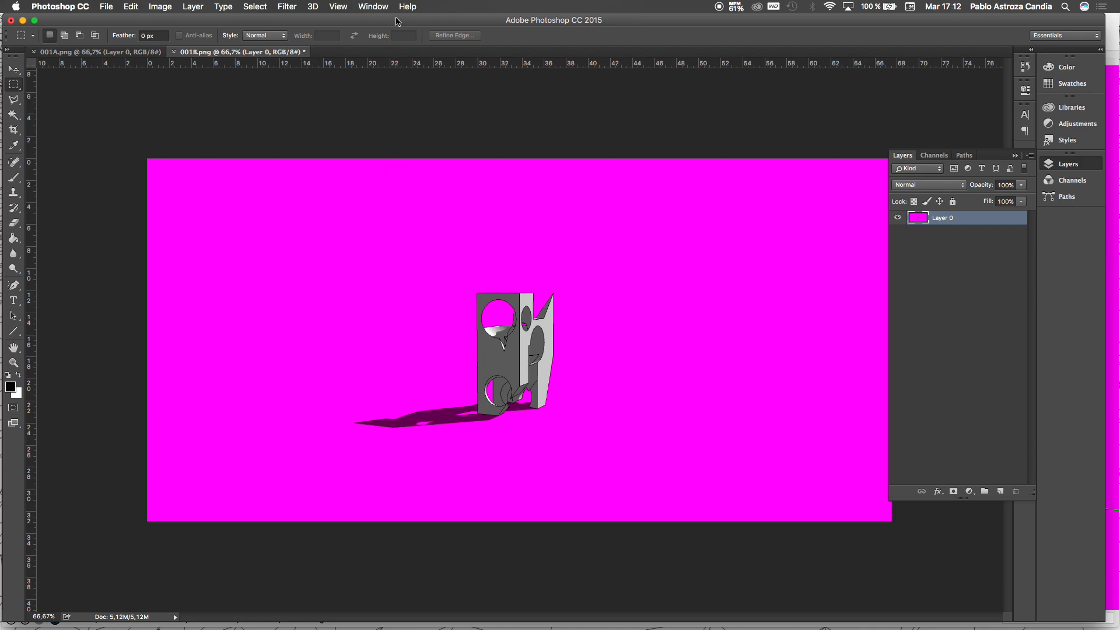
pyautogui.click(256, 9)
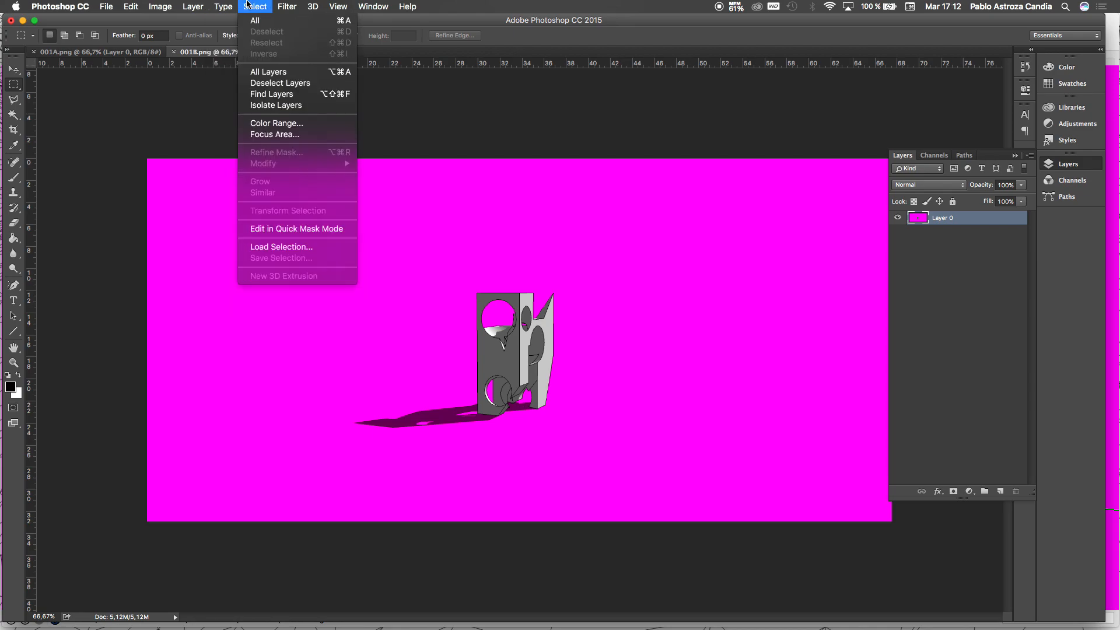
pyautogui.click(273, 124)
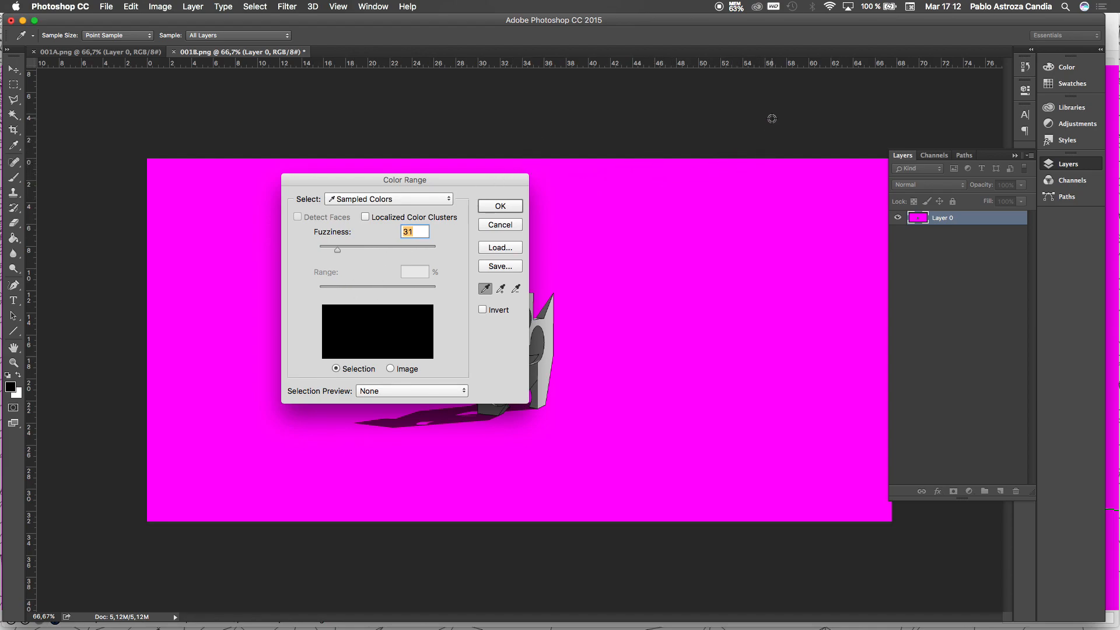
pyautogui.click(694, 180)
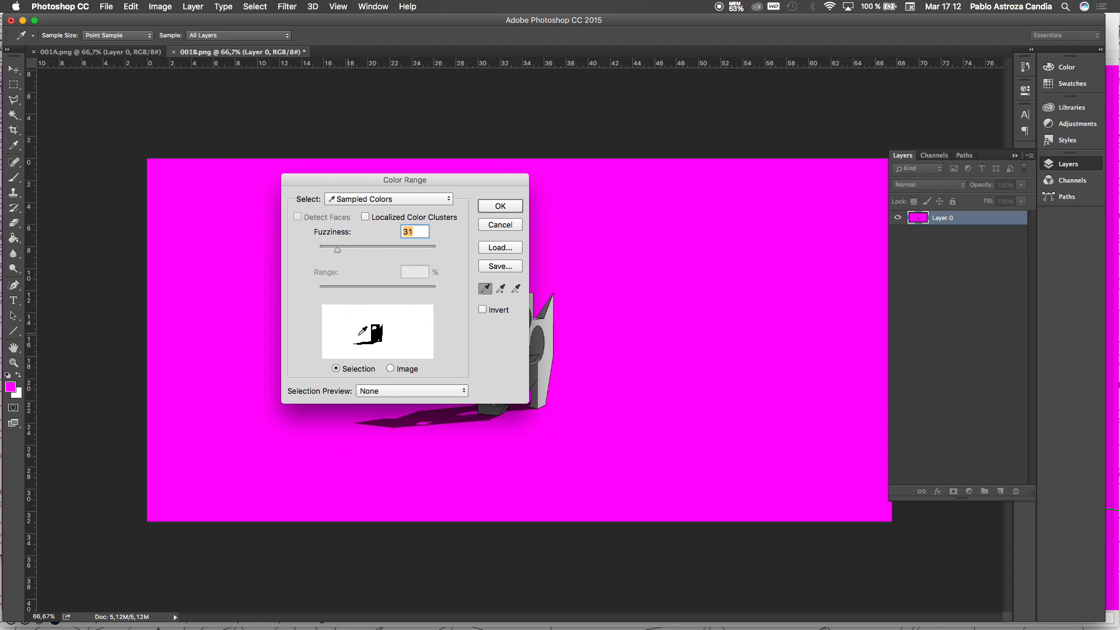
pyautogui.moveTo(337, 249); pyautogui.dragTo(169, 244)
pyautogui.moveTo(318, 250)
pyautogui.mouseDown()
pyautogui.moveTo(334, 250)
pyautogui.moveTo(317, 256)
pyautogui.mouseUp()
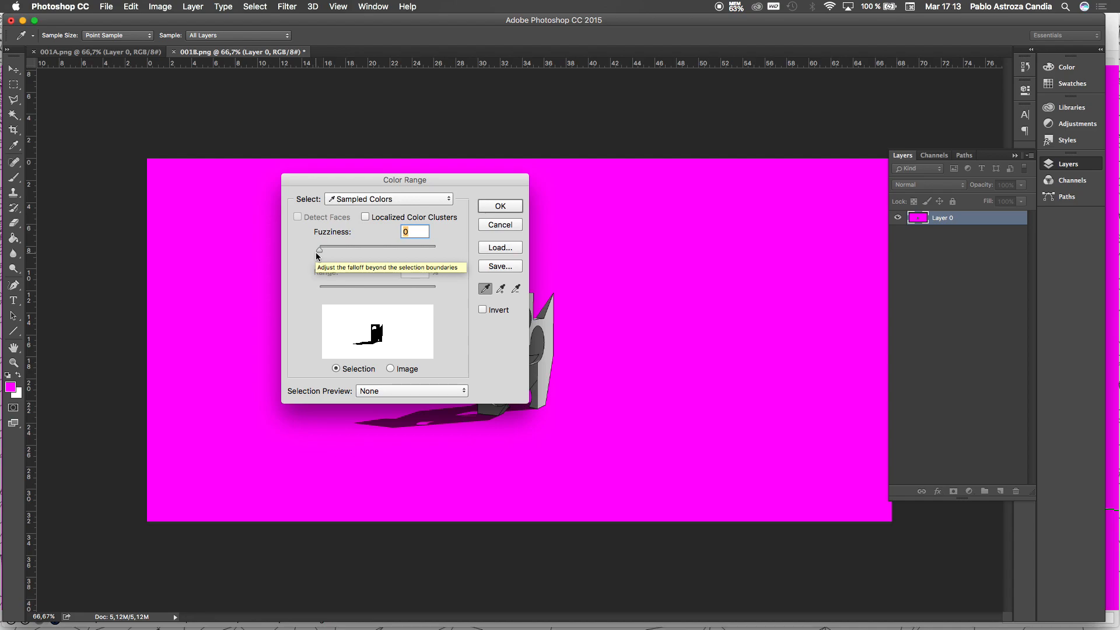
pyautogui.moveTo(318, 251); pyautogui.dragTo(362, 251)
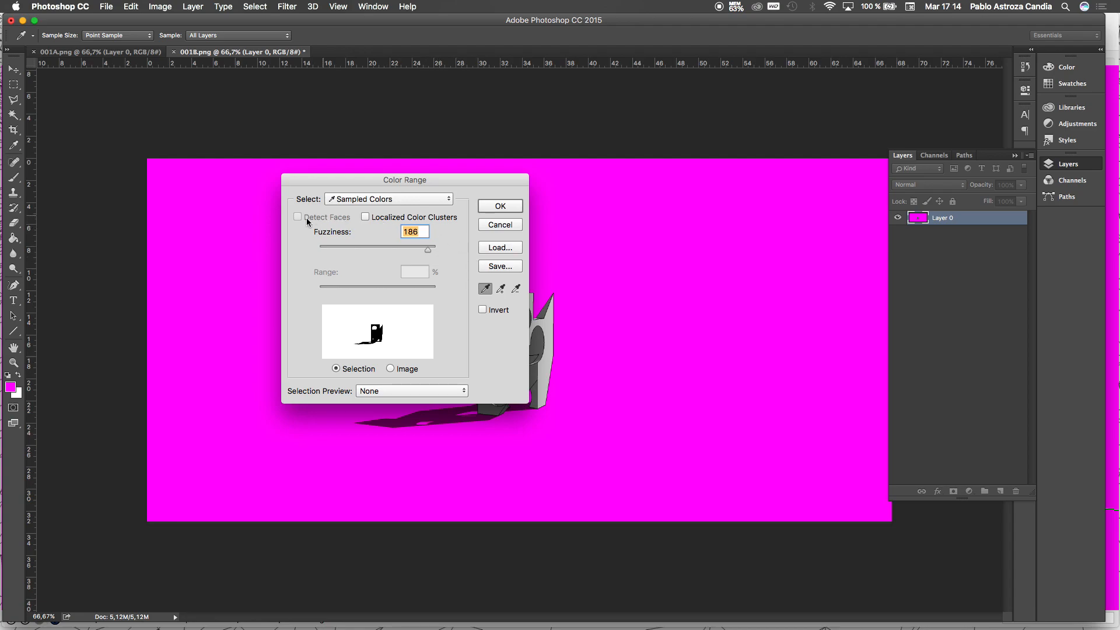
pyautogui.click(499, 207)
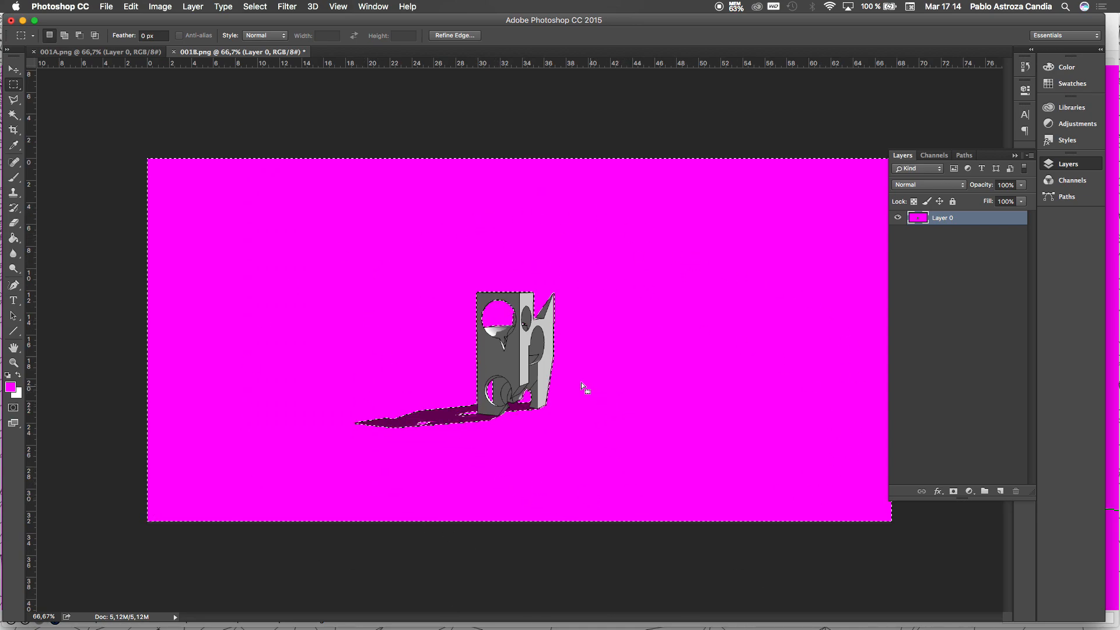
# Step: Examine the selection edges up close around the object's upper circular opening and outline
pyautogui.scroll(-2, 501, 330)
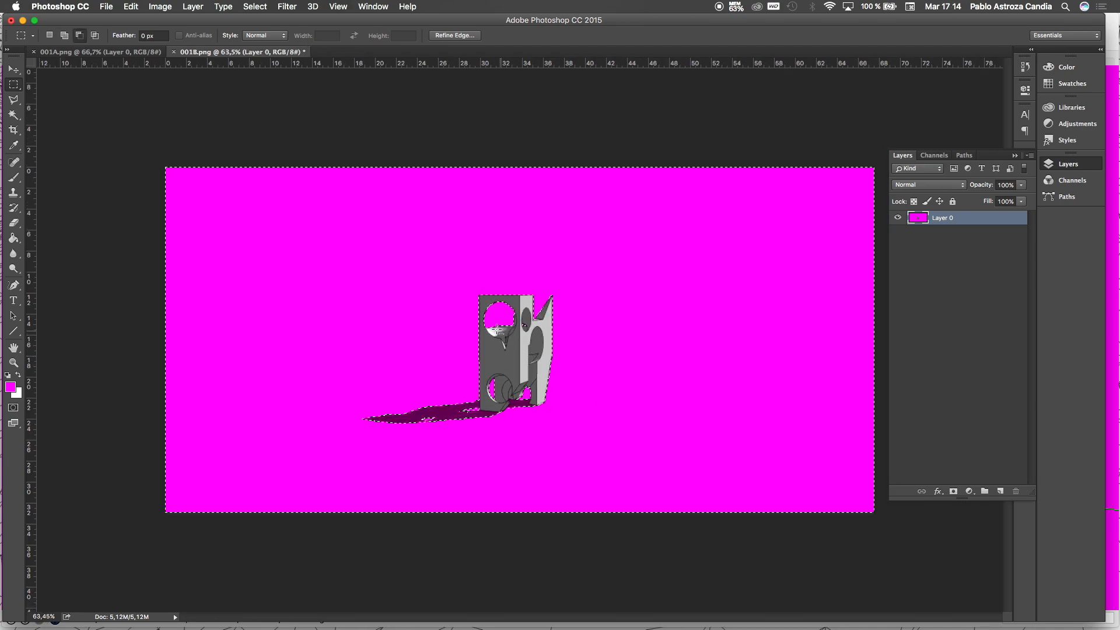
pyautogui.scroll(10, 500, 330)
pyautogui.scroll(2, 495, 103)
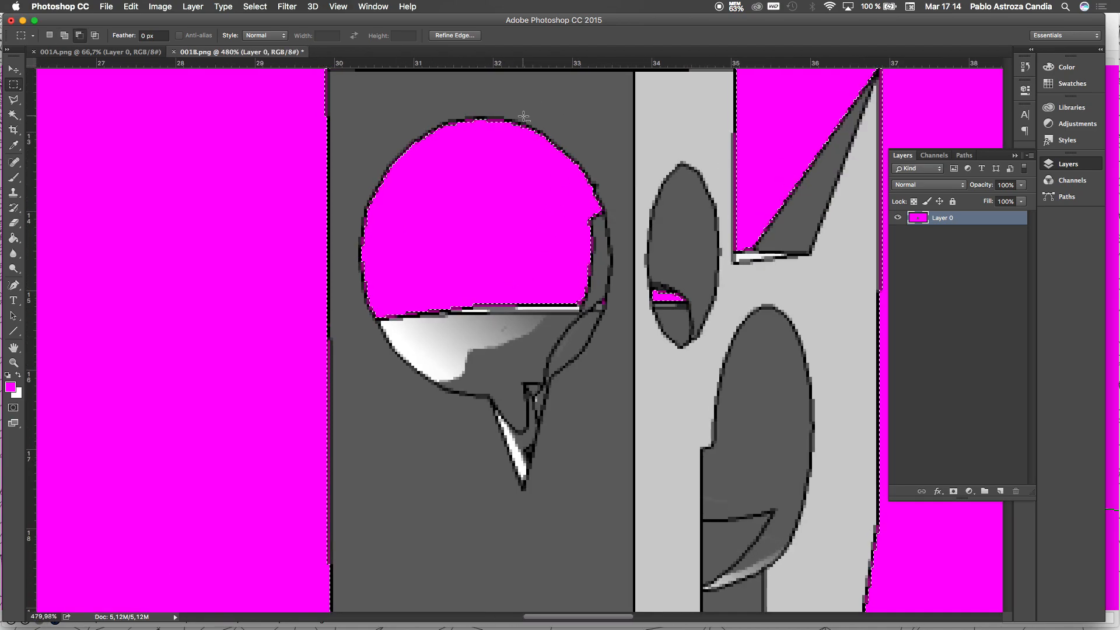
pyautogui.scroll(5, 495, 104)
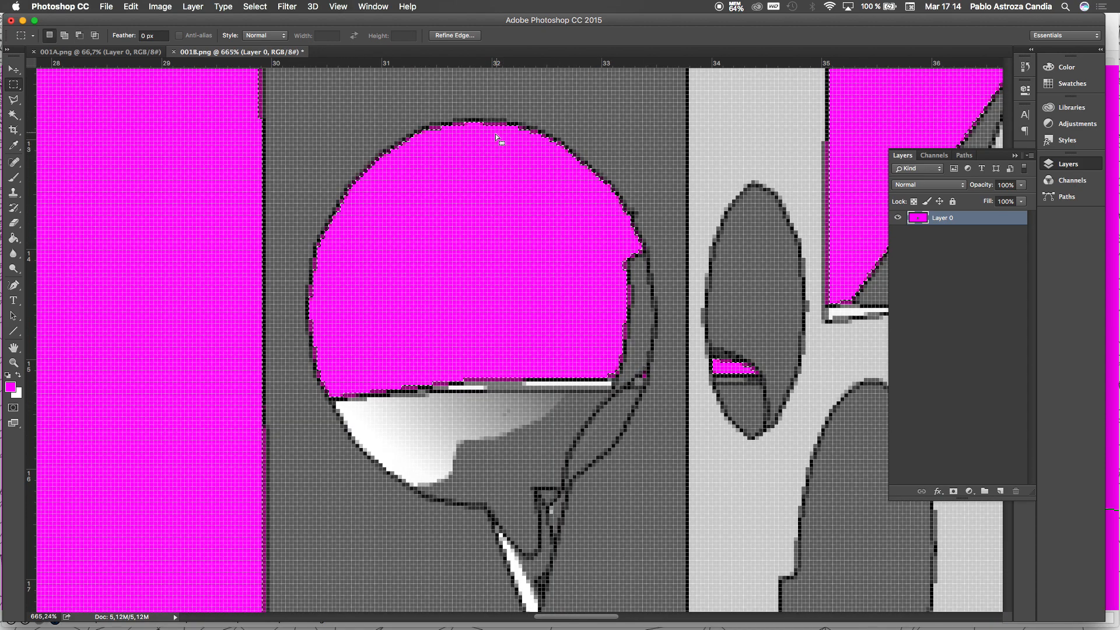
pyautogui.scroll(-1, 496, 135)
pyautogui.scroll(-10, 494, 136)
pyautogui.scroll(12, 520, 341)
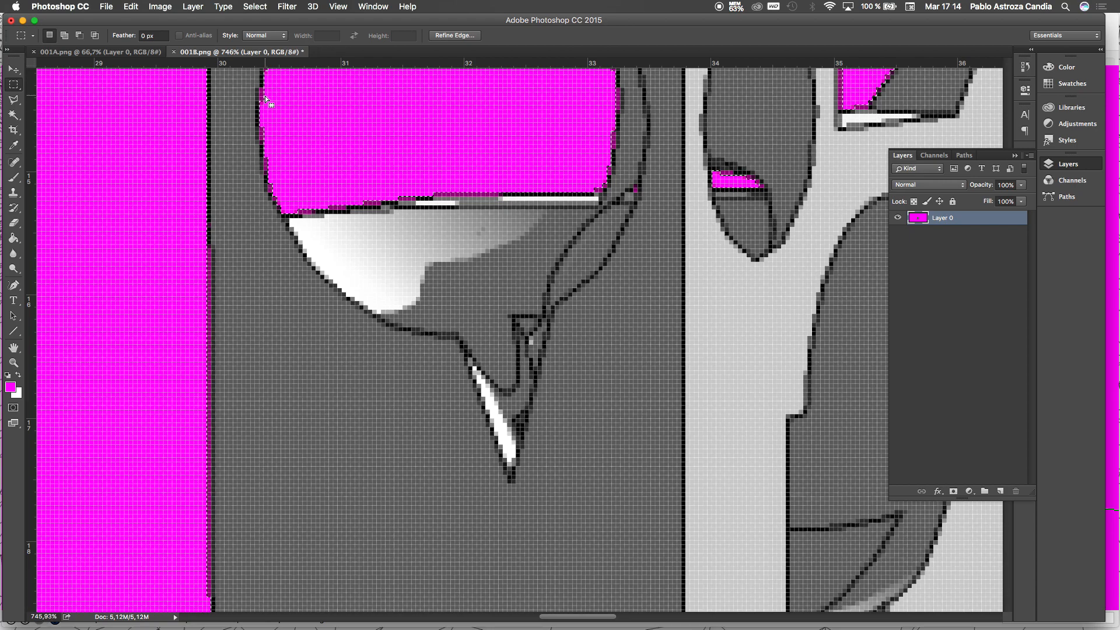
# Step: Delete the selected magenta backdrop from Layer 0 and clear the selection
pyautogui.press('super+0')
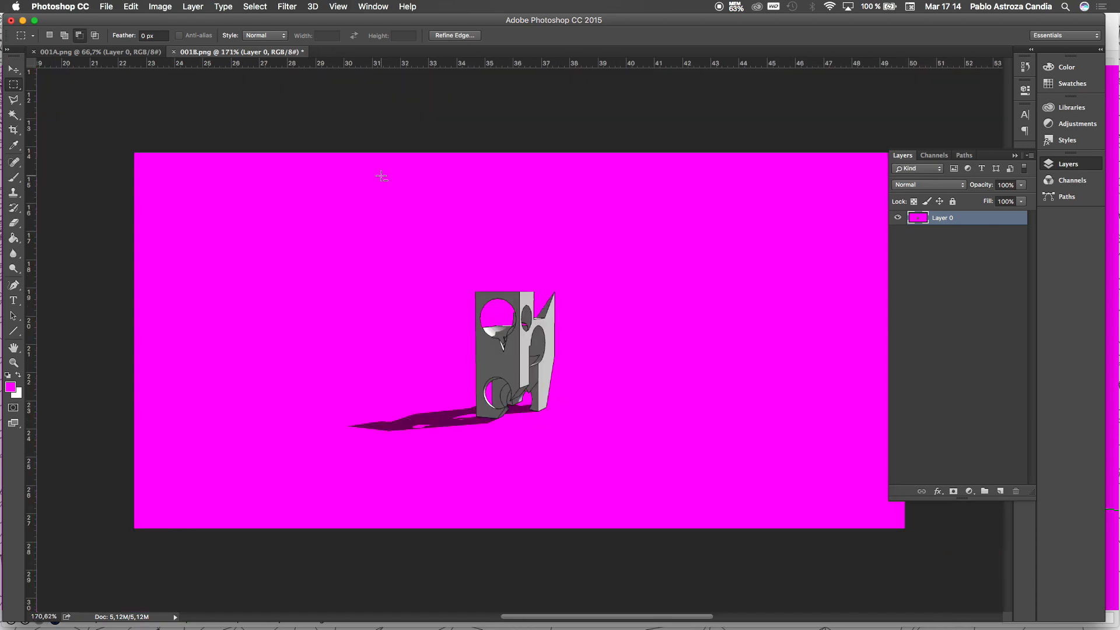
pyautogui.scroll(3, 483, 260)
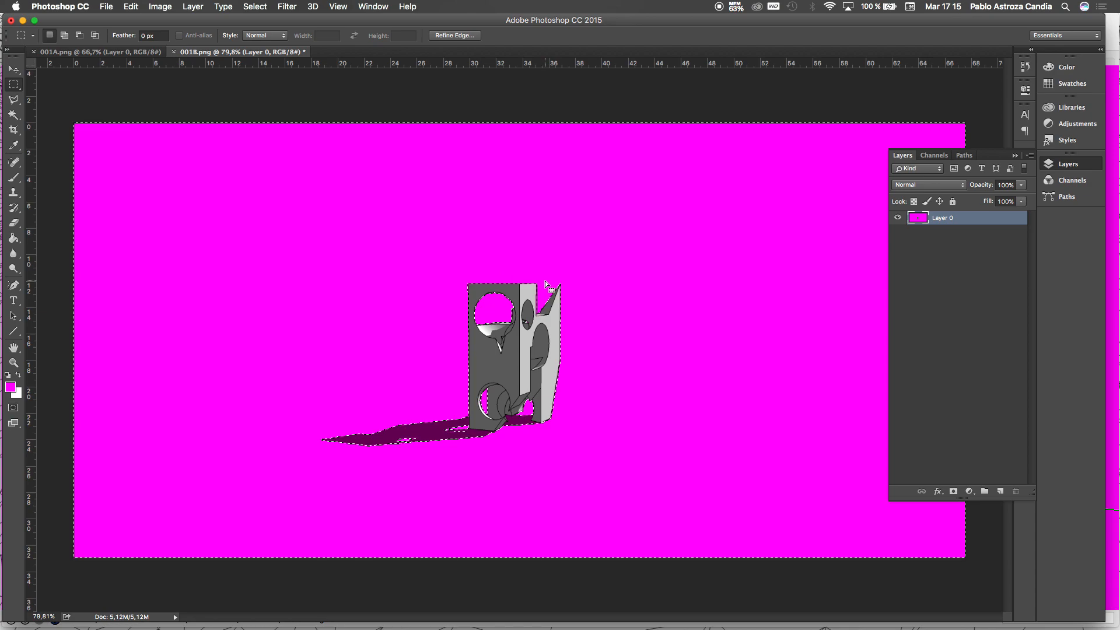
pyautogui.press('Delete')
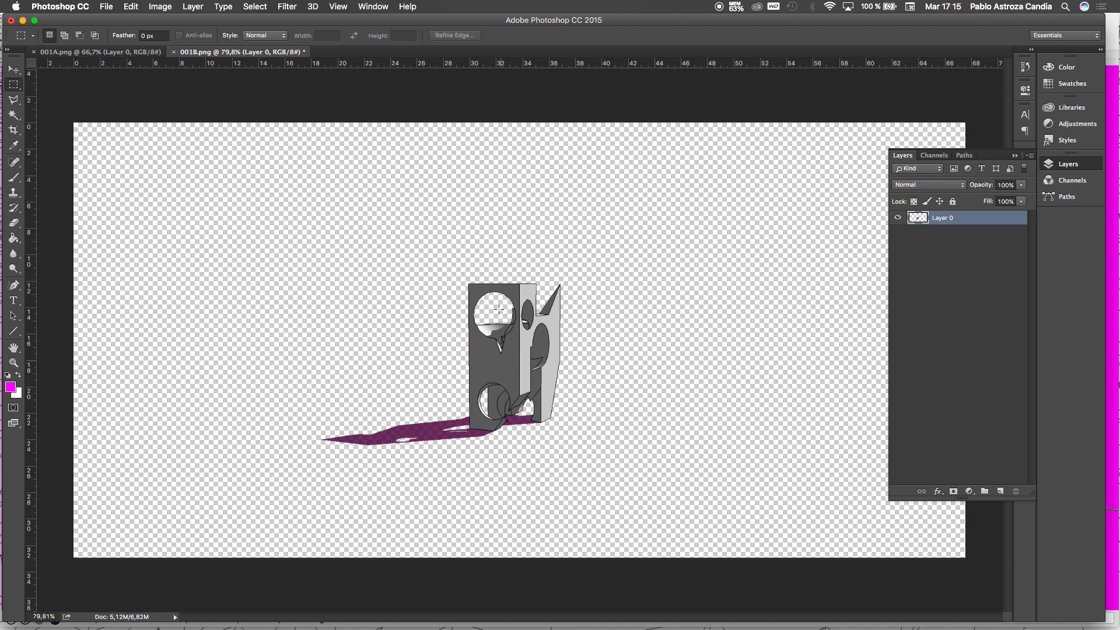
# Step: Switch to SketchUp and change the style's background colour from magenta to Nieve (white)
pyautogui.hotkey('ctrl', 'Up')
pyautogui.click(442, 251)
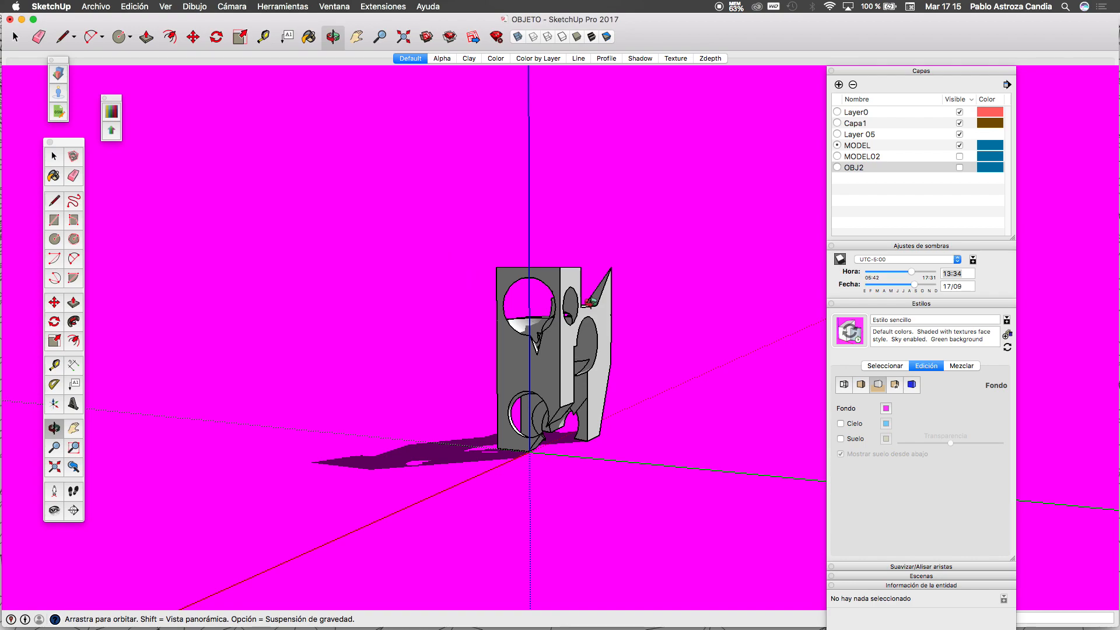
pyautogui.moveTo(604, 280); pyautogui.dragTo(546, 107)
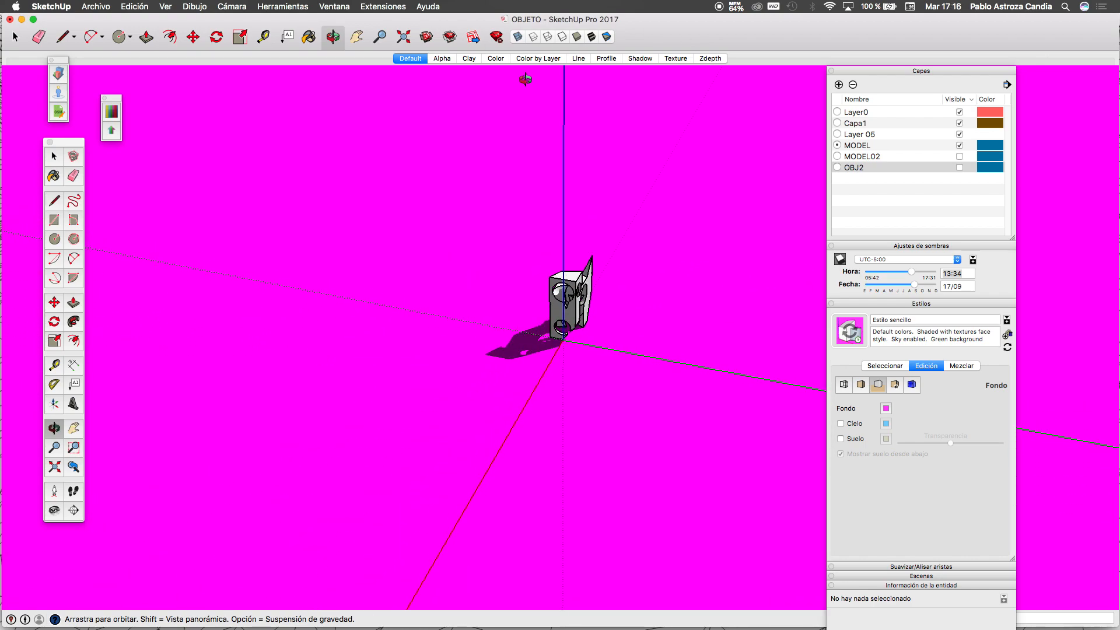
pyautogui.click(232, 7)
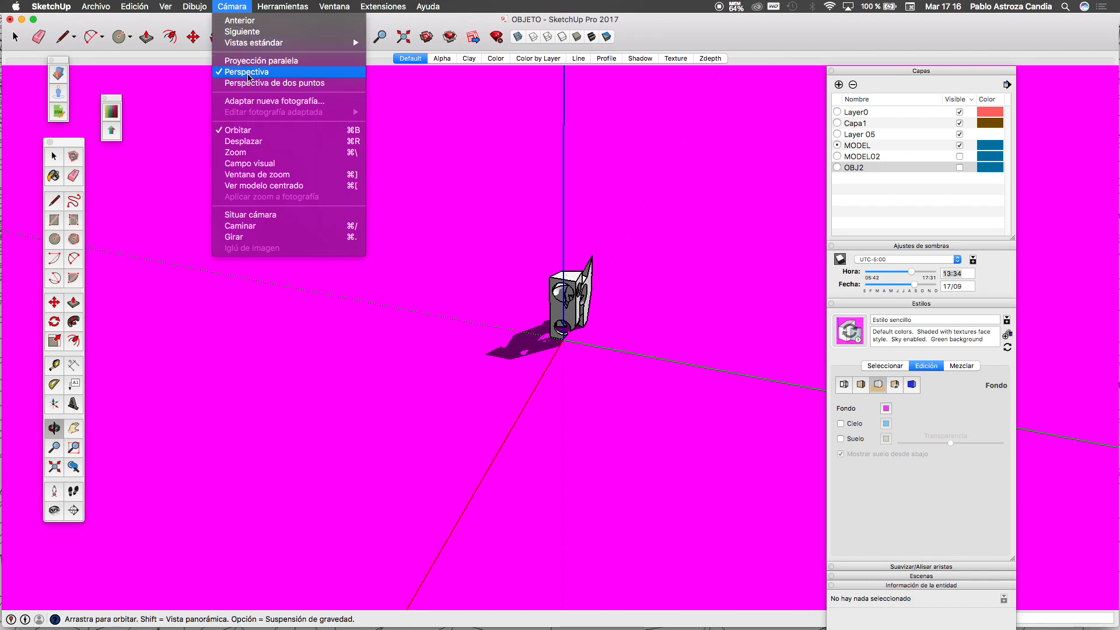
pyautogui.click(677, 34)
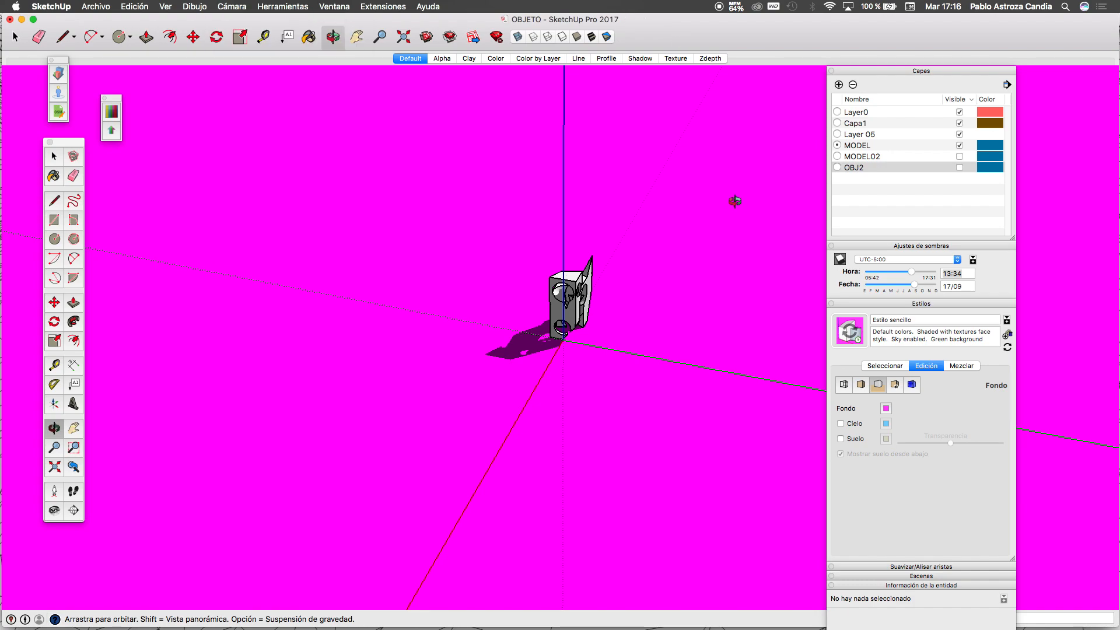
pyautogui.click(886, 409)
pyautogui.click(632, 344)
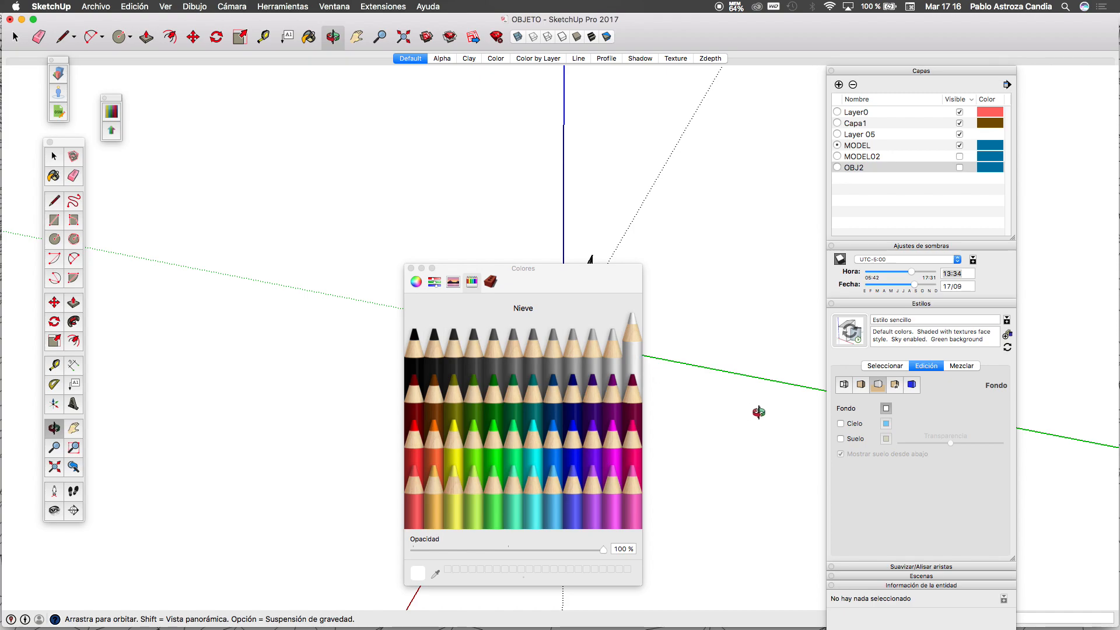
pyautogui.click(412, 269)
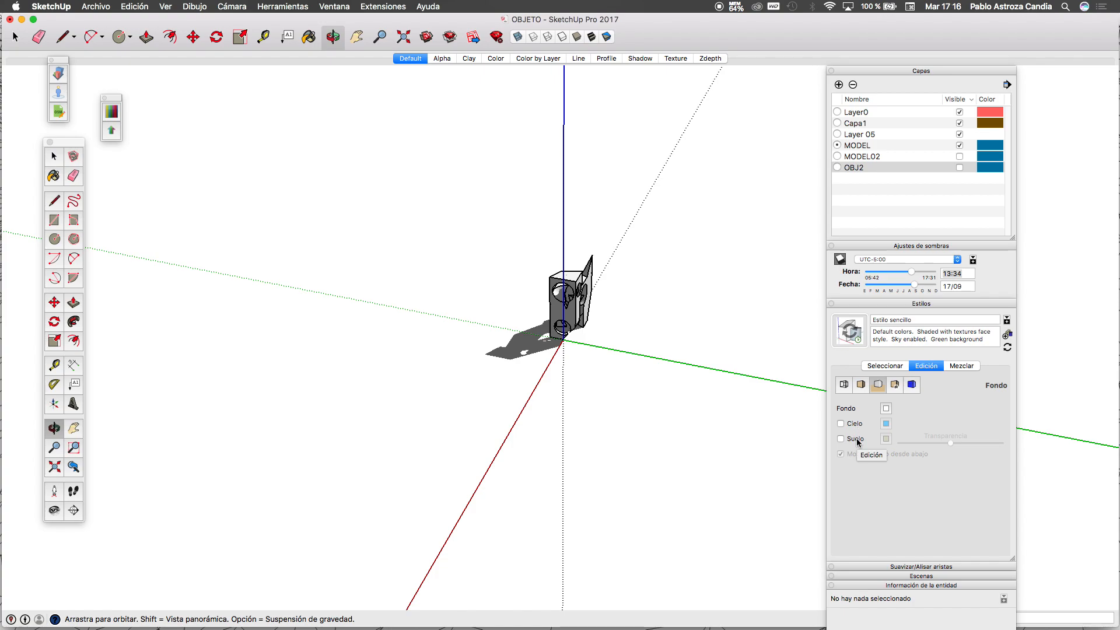
# Step: Draw a reference line from the origin along the solid red axis, extending forward from the object
pyautogui.scroll(2, 613, 299)
pyautogui.scroll(-3, 513, 223)
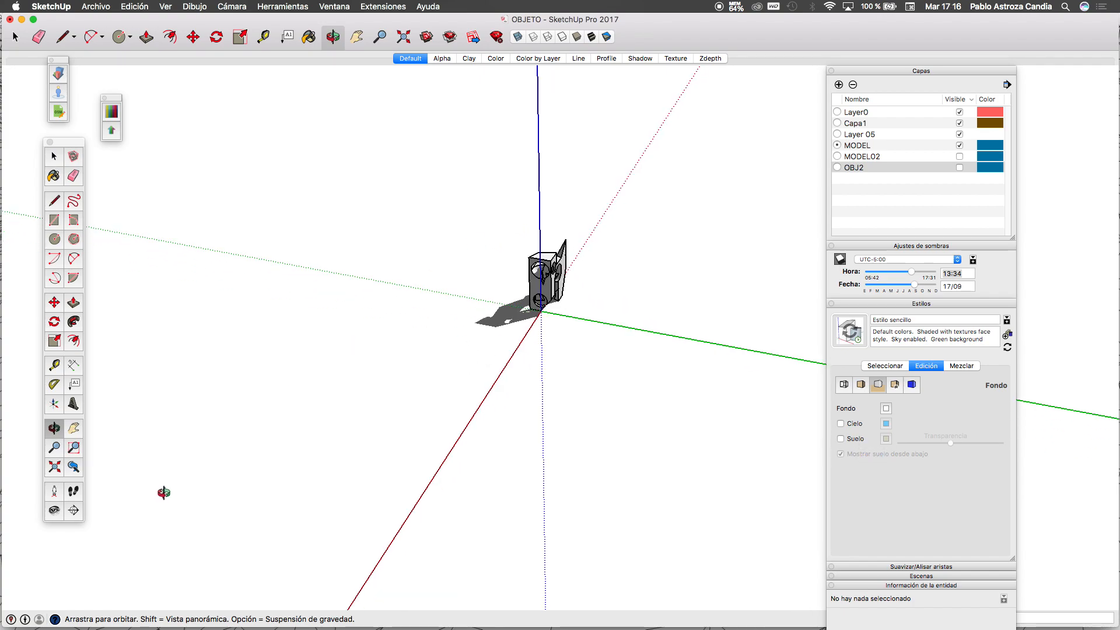
pyautogui.click(54, 491)
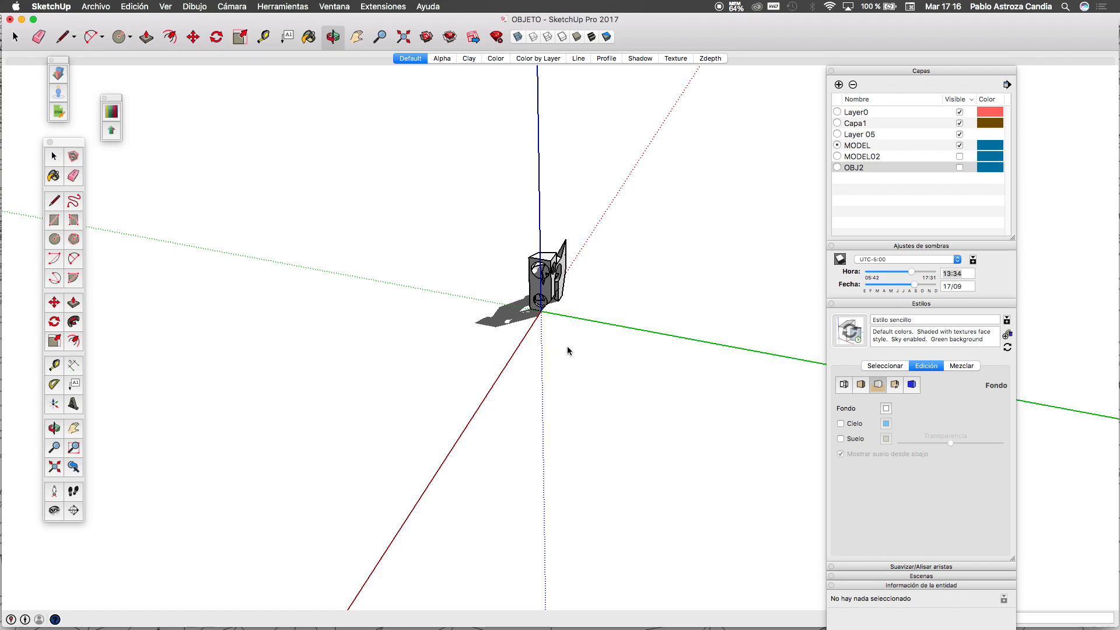
pyautogui.press('l')
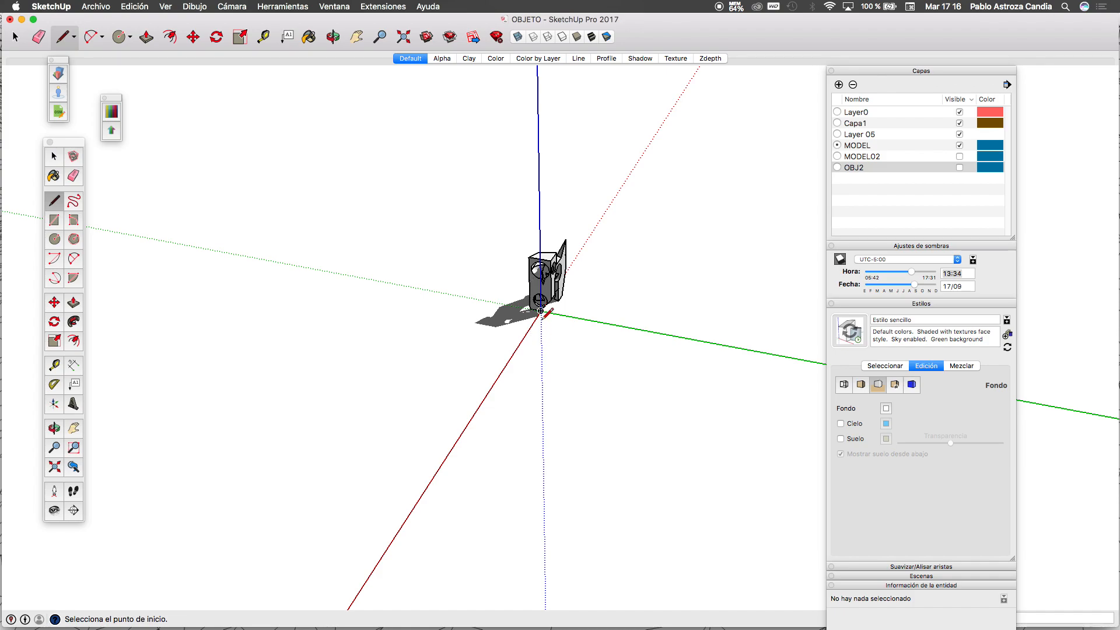
pyautogui.click(541, 311)
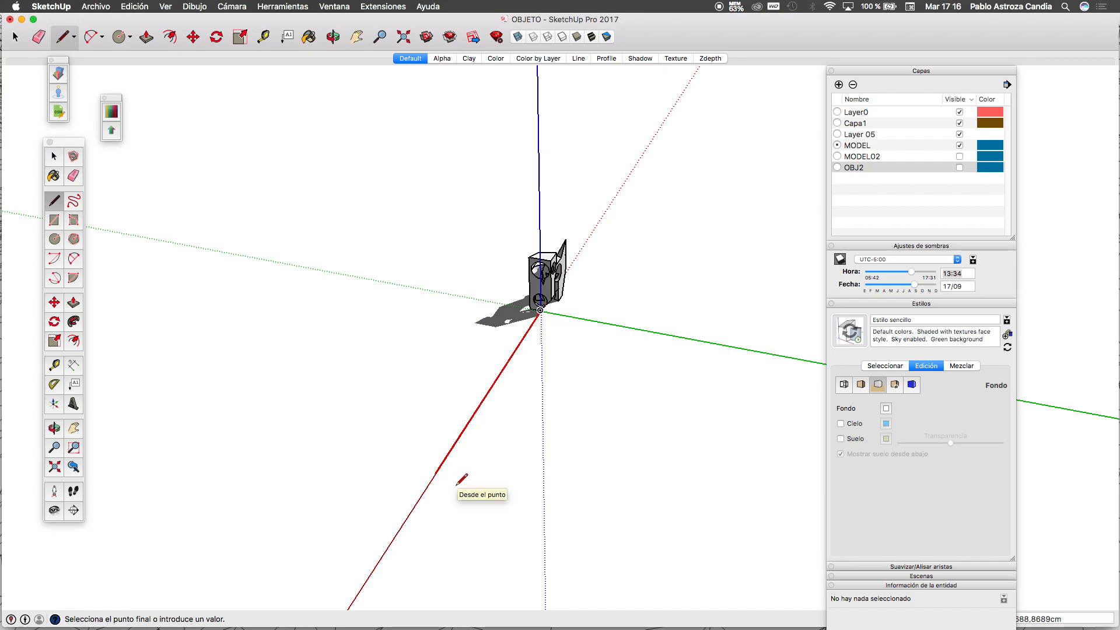
pyautogui.write('1')
pyautogui.press('Return')
pyautogui.scroll(-1, 508, 430)
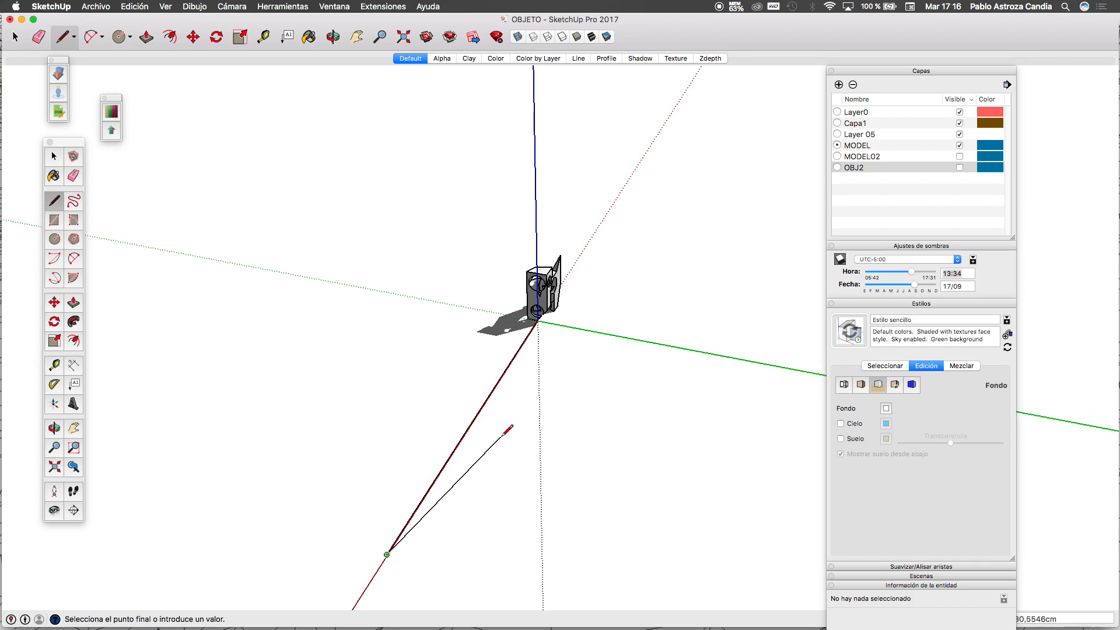
pyautogui.press('space')
pyautogui.scroll(1, 408, 545)
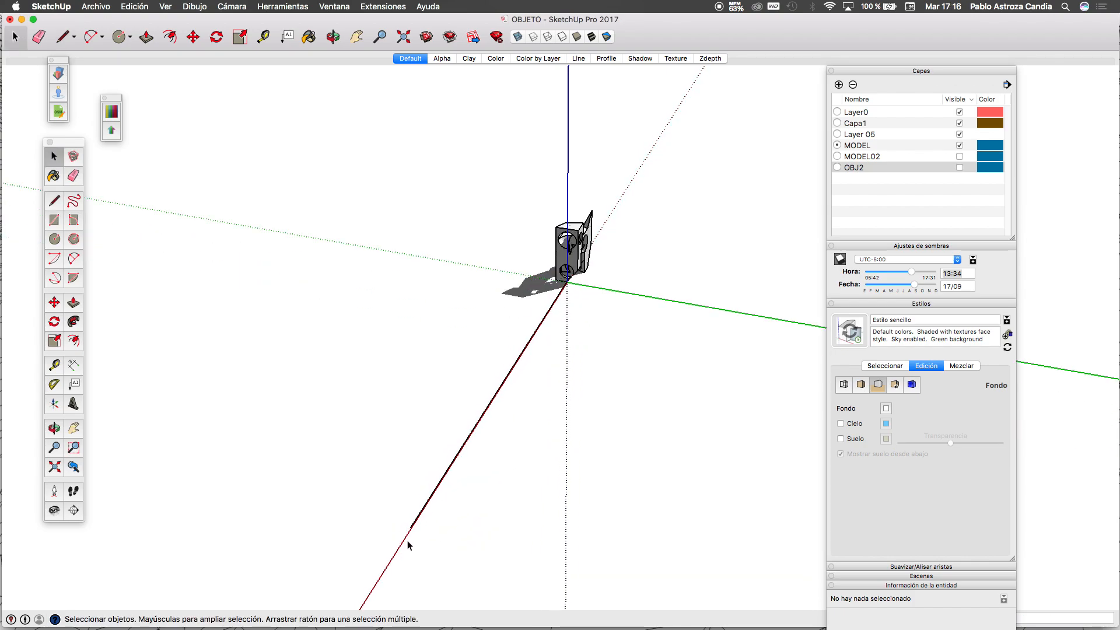
# Step: Position the camera at the far end of the red-axis reference line and turn it to face the object's front
pyautogui.scroll(1, 408, 546)
pyautogui.click(55, 491)
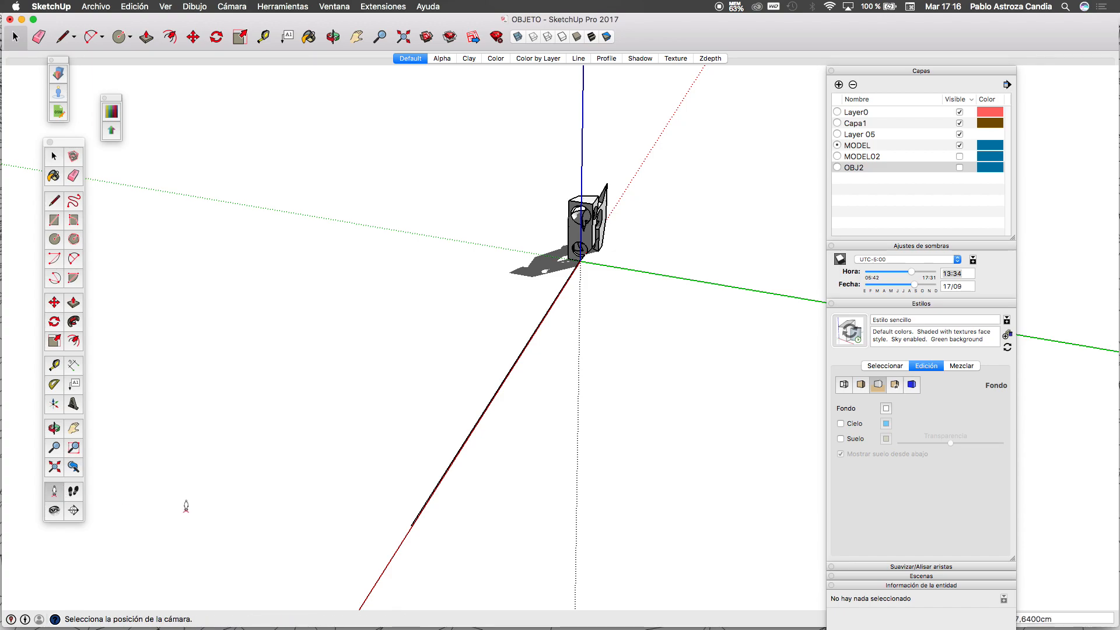
pyautogui.click(412, 528)
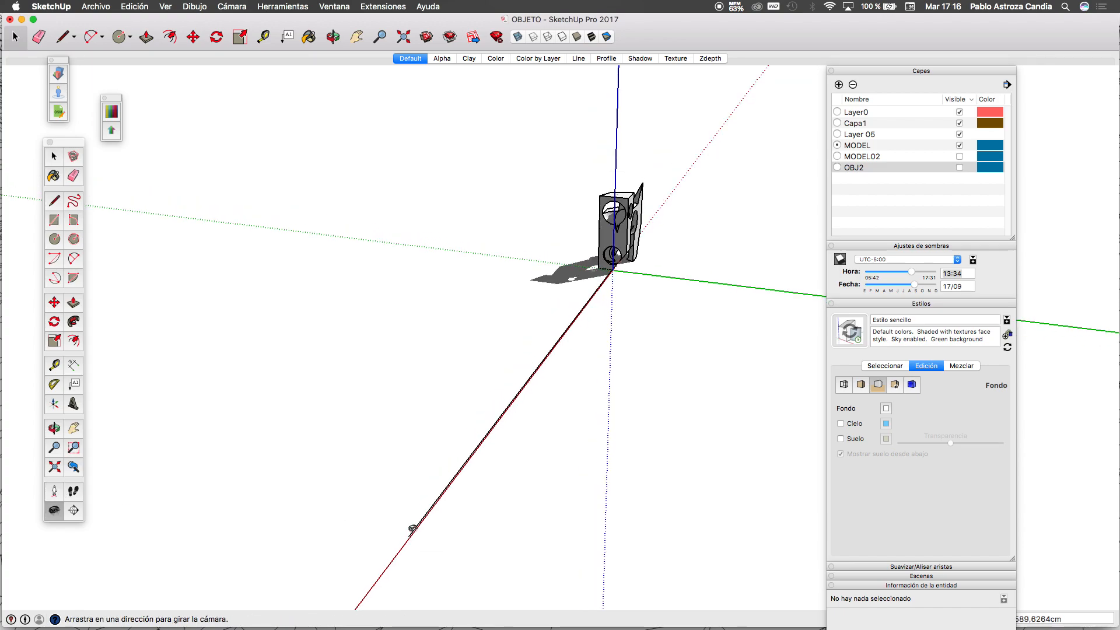
pyautogui.moveTo(446, 489); pyautogui.dragTo(625, 460)
# Step: Select the reference line on the red axis and delete it
pyautogui.press('space')
pyautogui.click(626, 462)
pyautogui.click(630, 466)
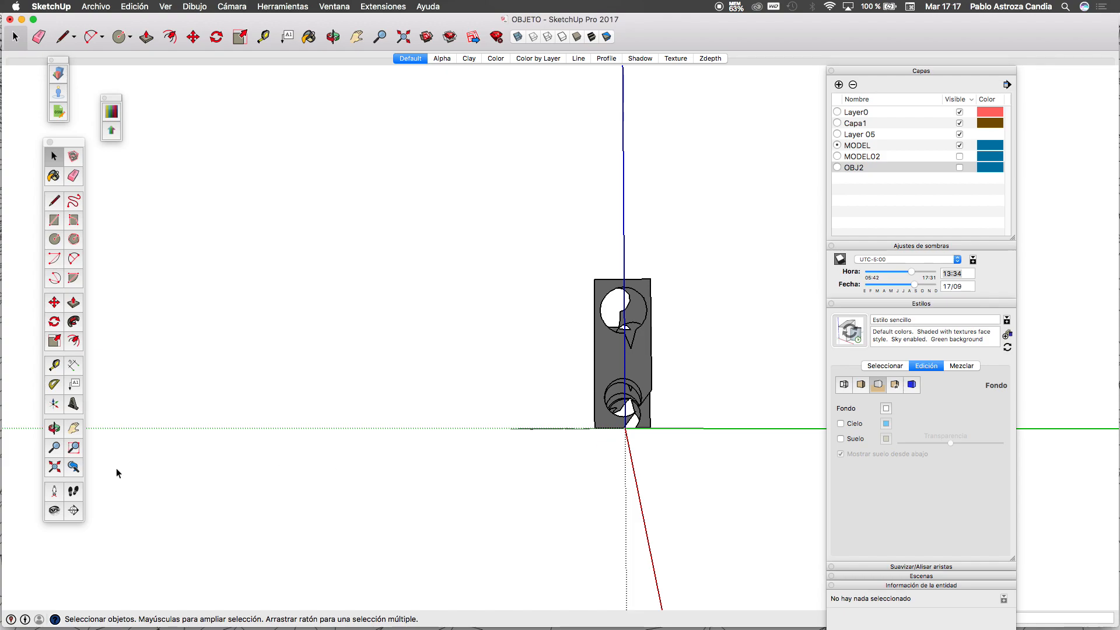
# Step: Orbit to a low three-quarter view showing the object's front and spiked side
pyautogui.click(54, 427)
pyautogui.moveTo(589, 447); pyautogui.dragTo(548, 480)
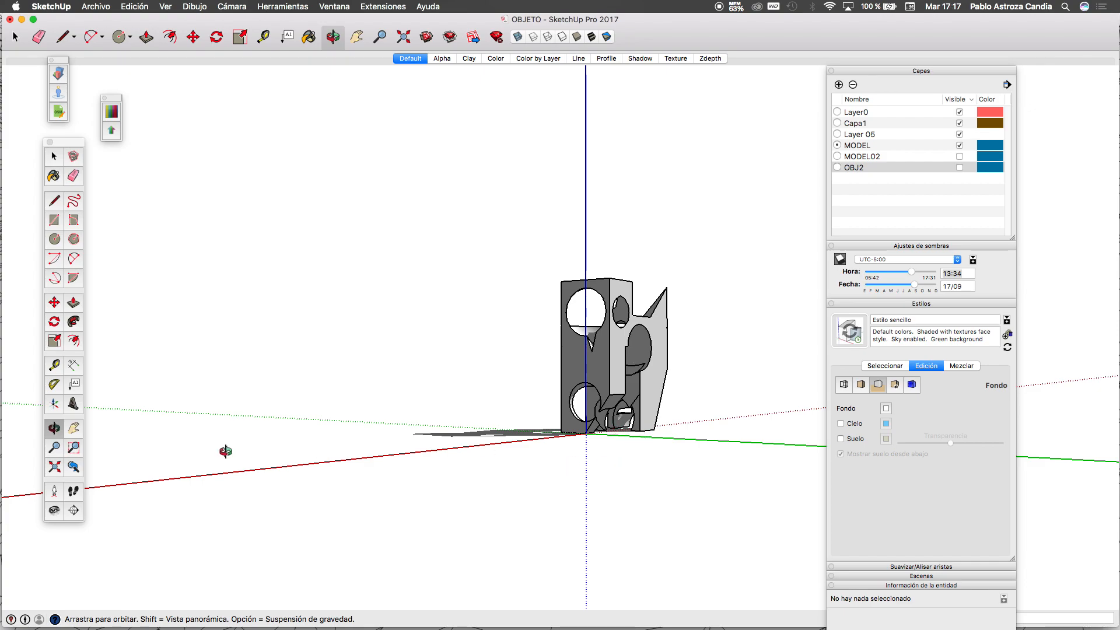
pyautogui.click(55, 491)
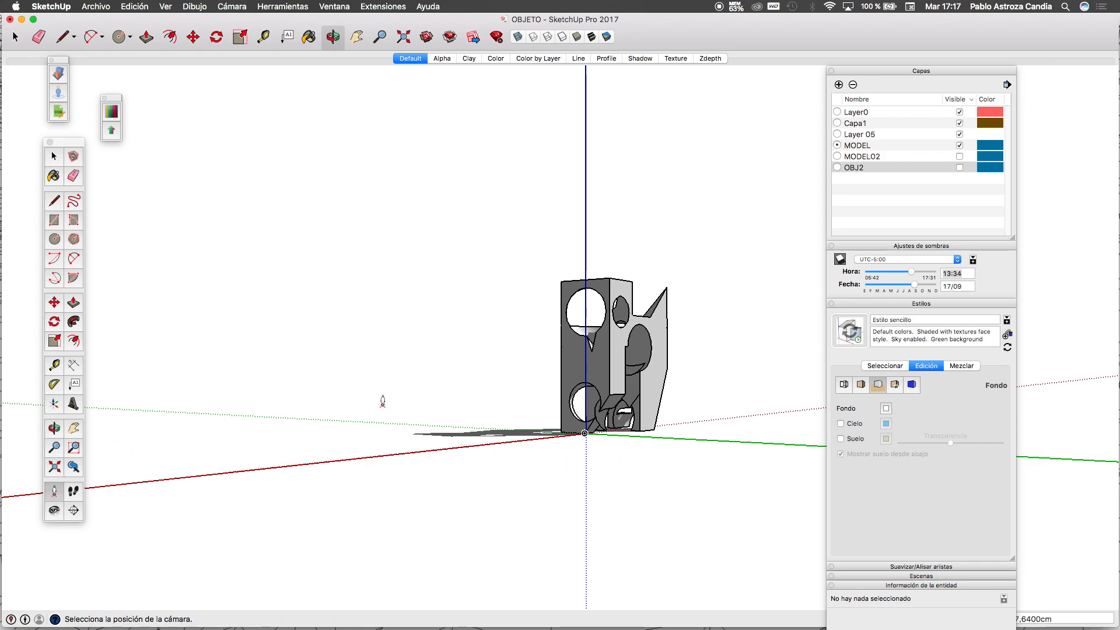
# Step: Collapse the style and shadow settings and create a scene from the three-quarter view, saving the style changes as a new style
pyautogui.click(910, 304)
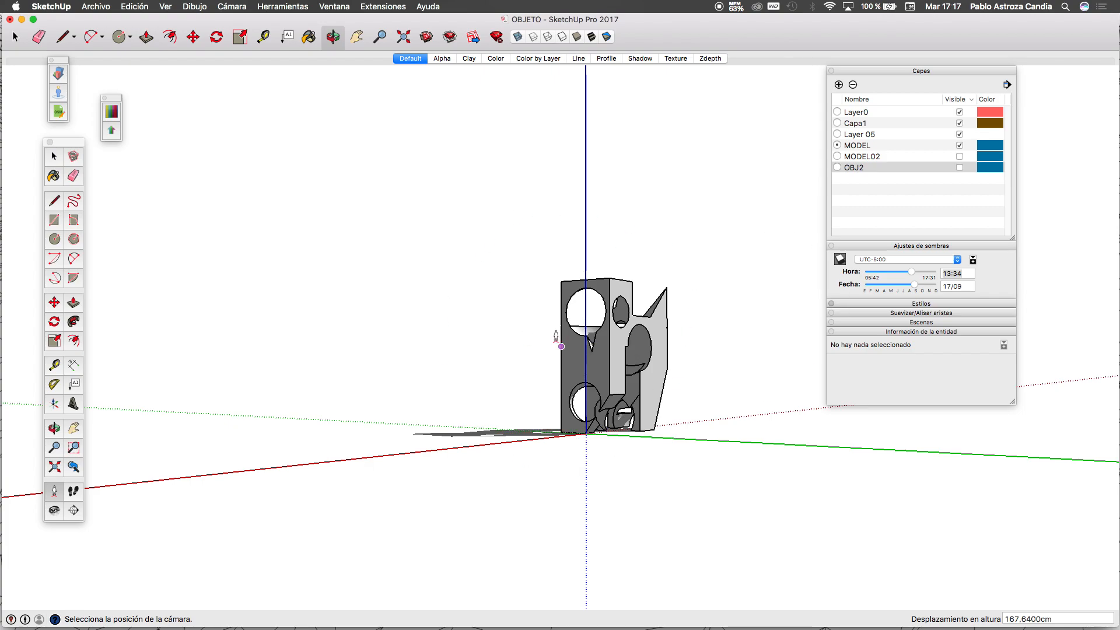
pyautogui.click(915, 245)
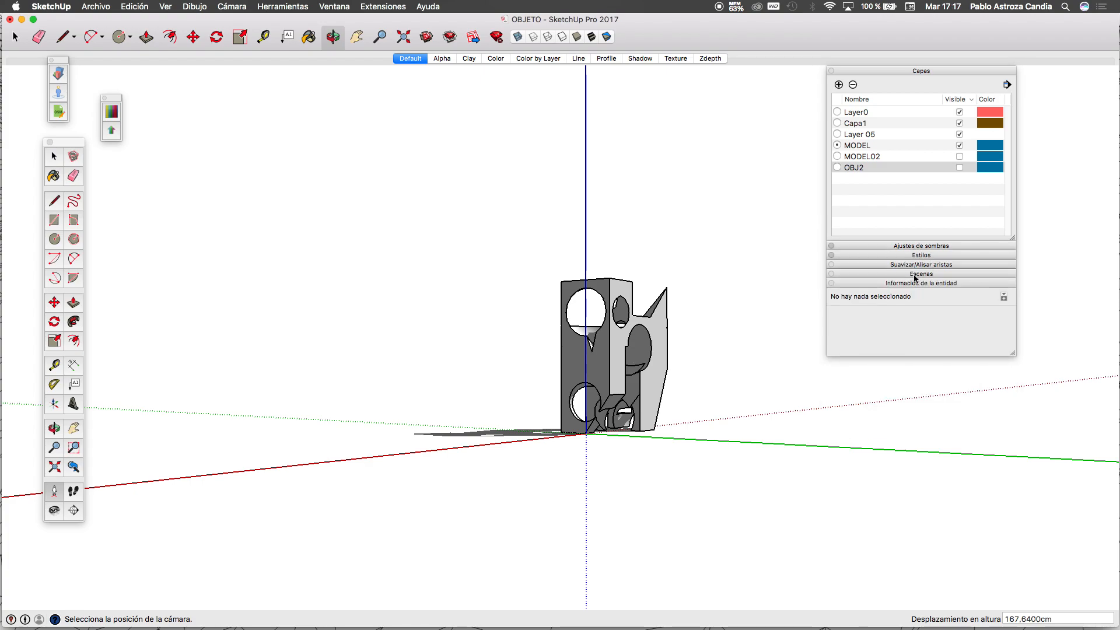
pyautogui.click(913, 274)
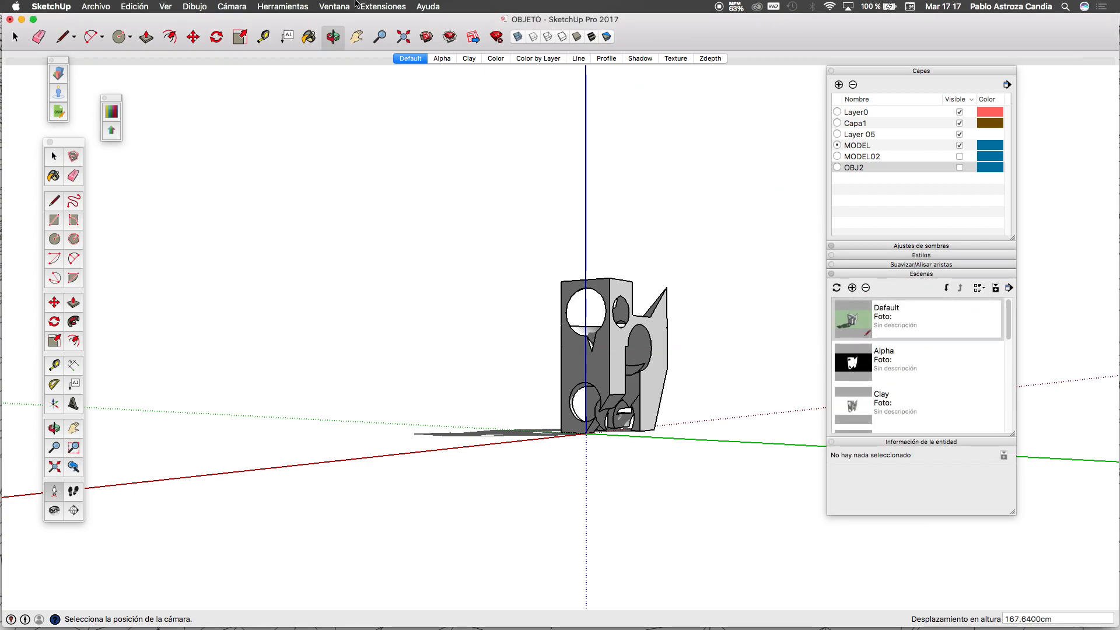
pyautogui.click(337, 6)
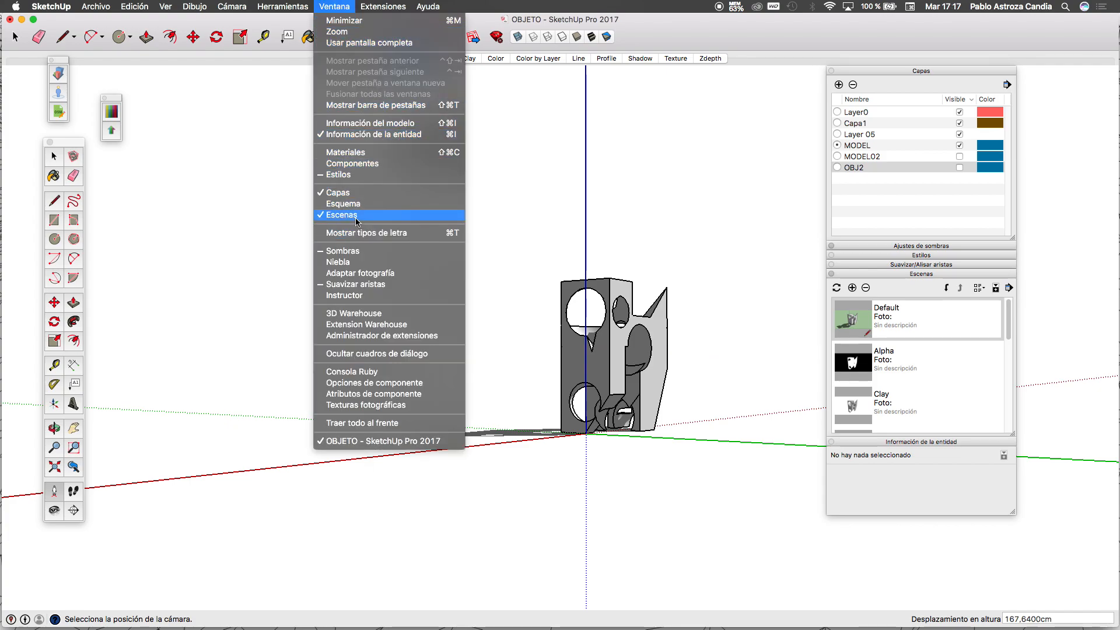
pyautogui.click(356, 216)
pyautogui.click(337, 9)
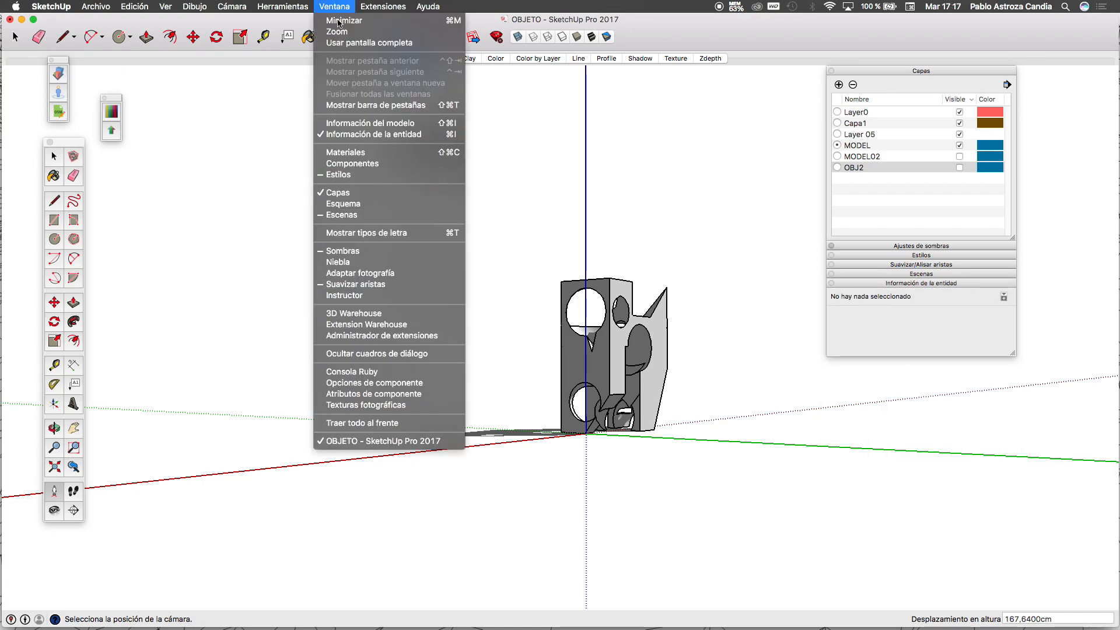
pyautogui.click(350, 215)
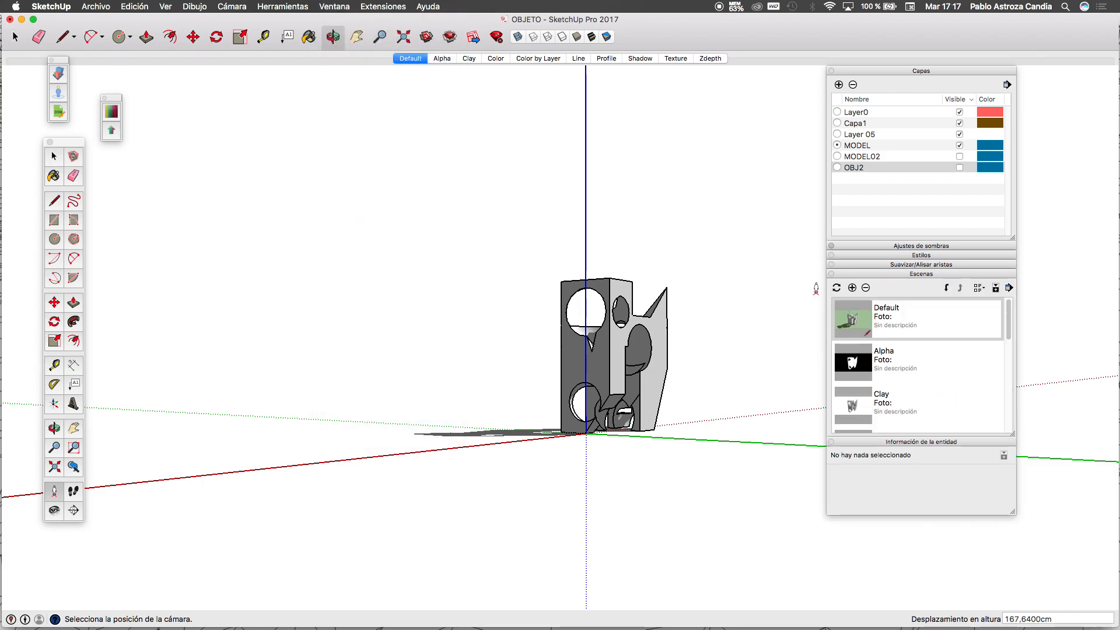
pyautogui.click(853, 288)
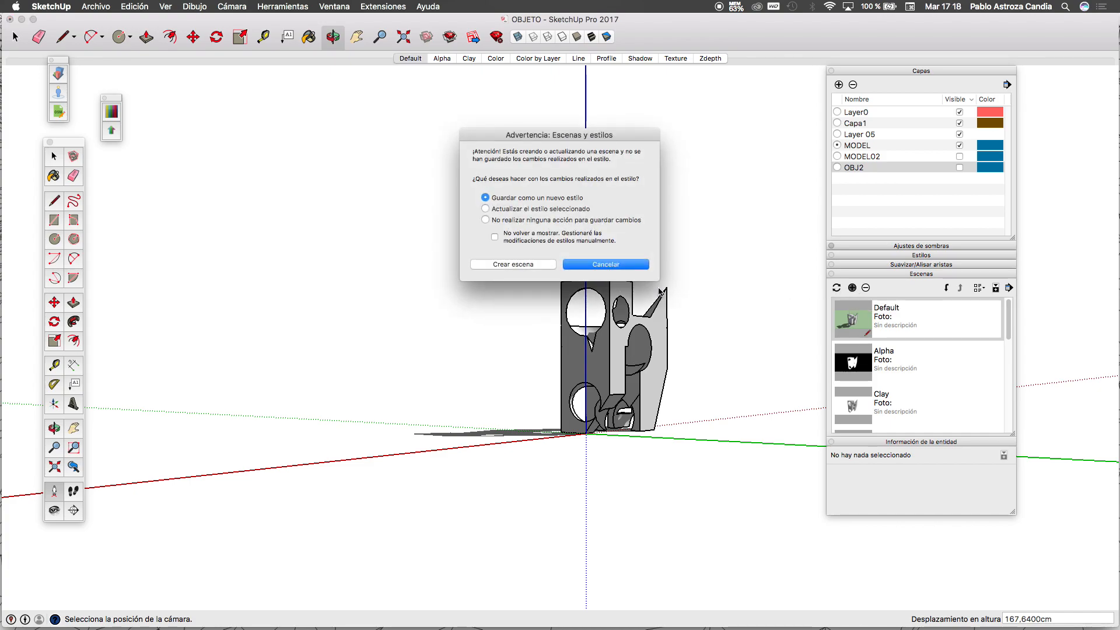
pyautogui.click(521, 265)
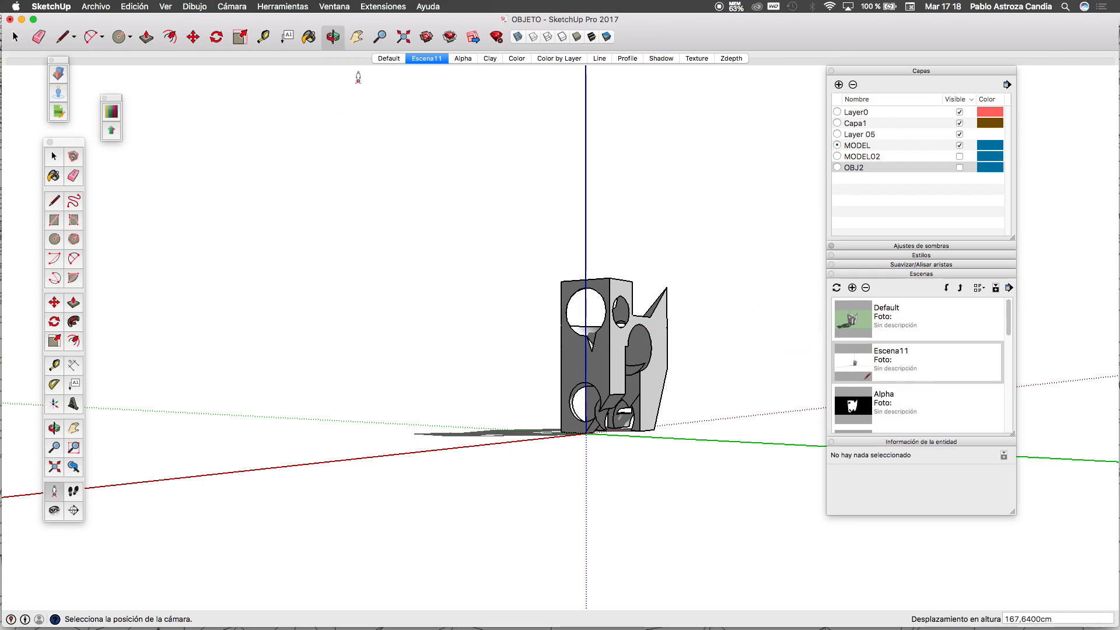
# Step: Position the camera on the ground beside the object and look around for a close-up of its lower openings
pyautogui.click(54, 494)
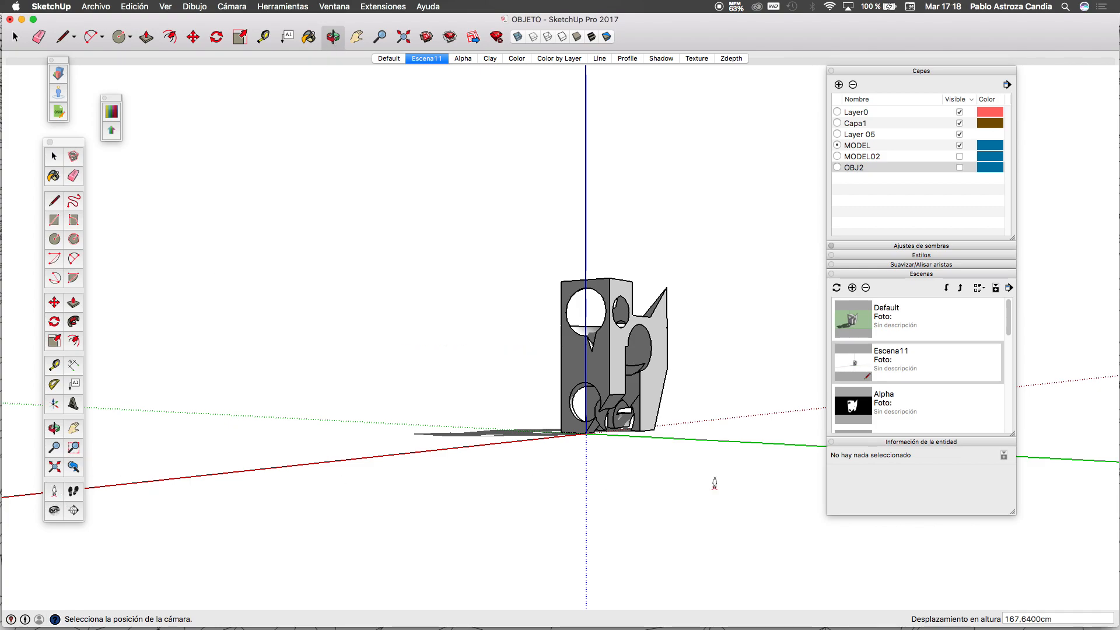
pyautogui.click(665, 443)
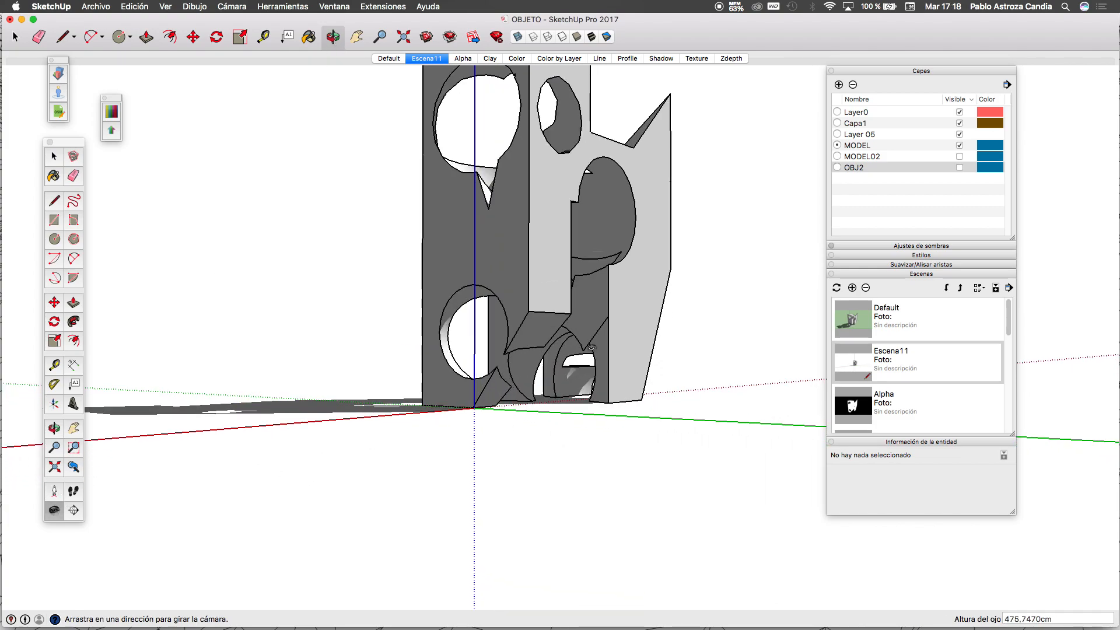
pyautogui.moveTo(559, 328); pyautogui.dragTo(302, 365)
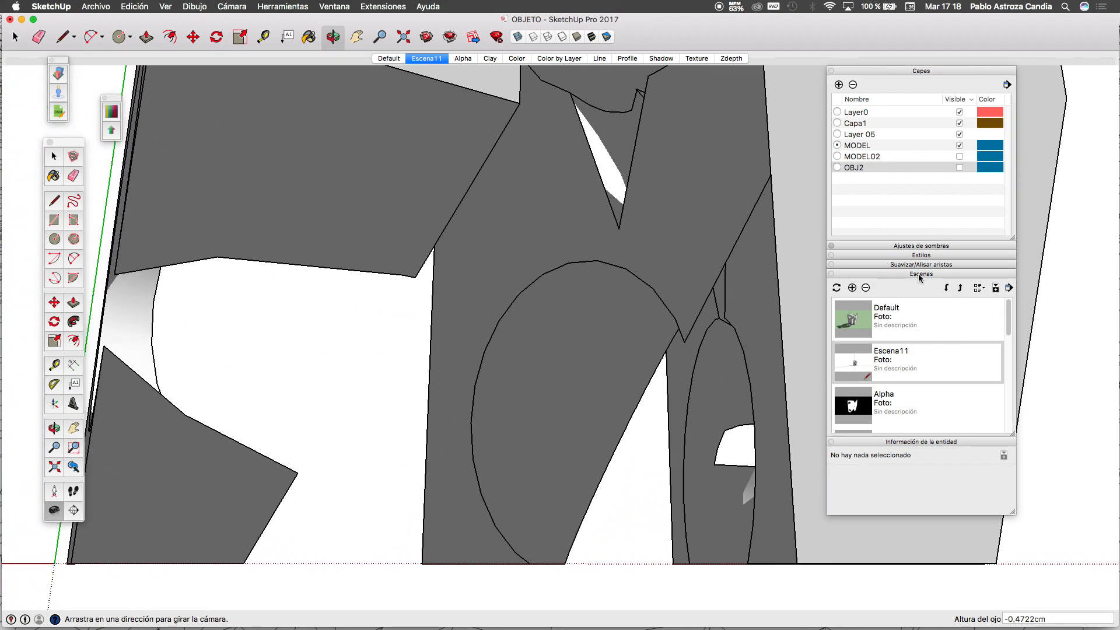
# Step: Set the shadow time to 10:09 and save the close-up view as another scene
pyautogui.click(928, 247)
pyautogui.moveTo(908, 272); pyautogui.dragTo(894, 276)
pyautogui.moveTo(893, 275); pyautogui.dragTo(895, 275)
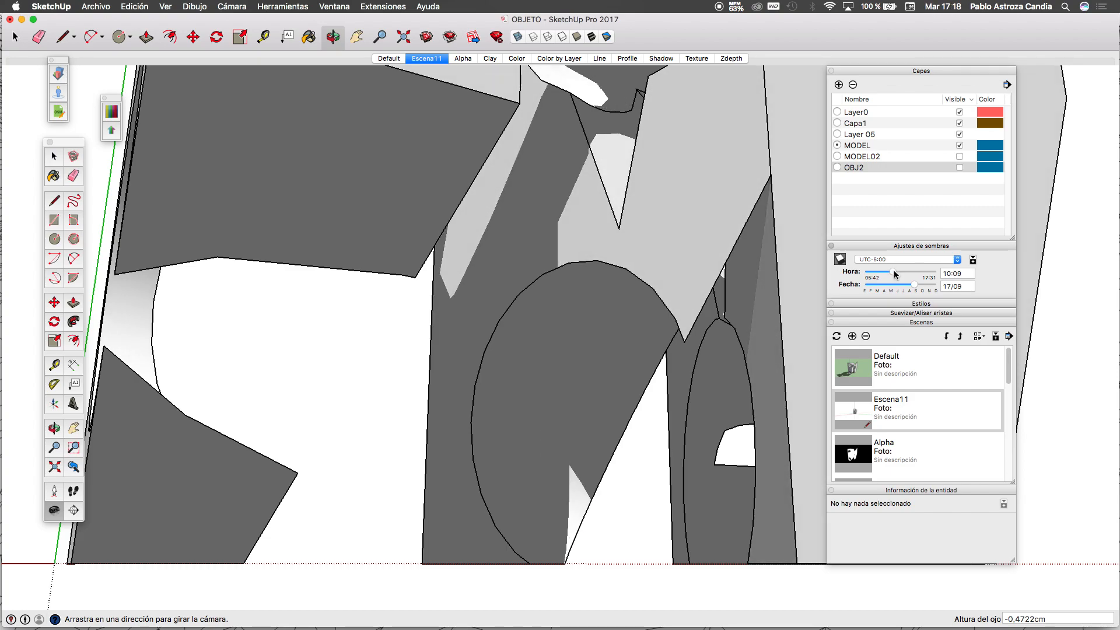
pyautogui.click(851, 337)
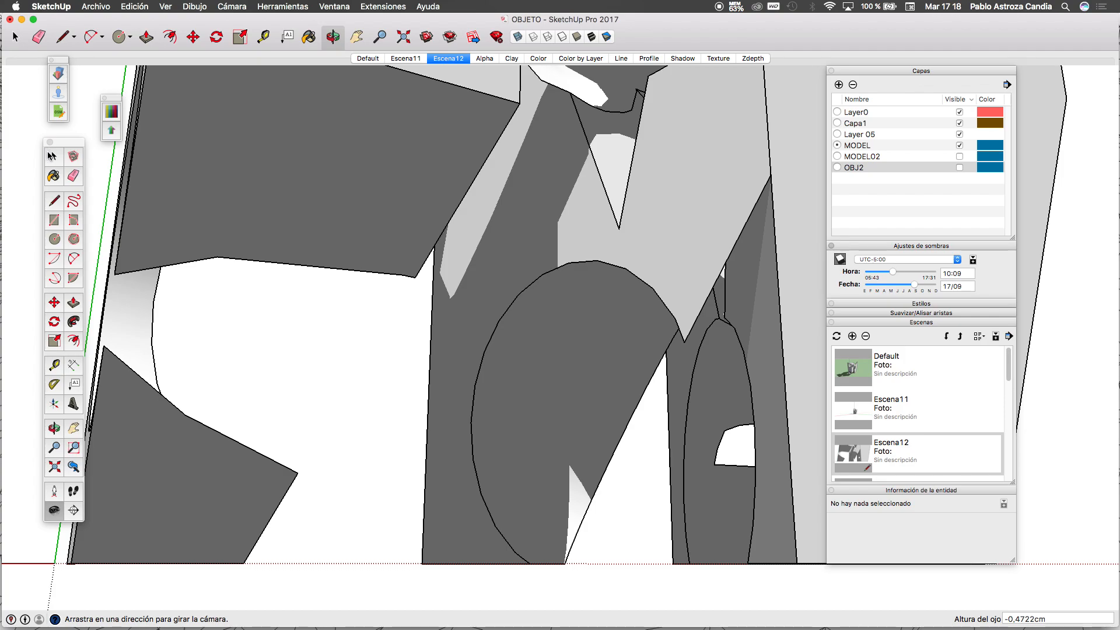
# Step: Compare the saved views and shadows by switching back and forth between scenes Escena11 and Escena12
pyautogui.click(52, 155)
pyautogui.doubleClick(857, 413)
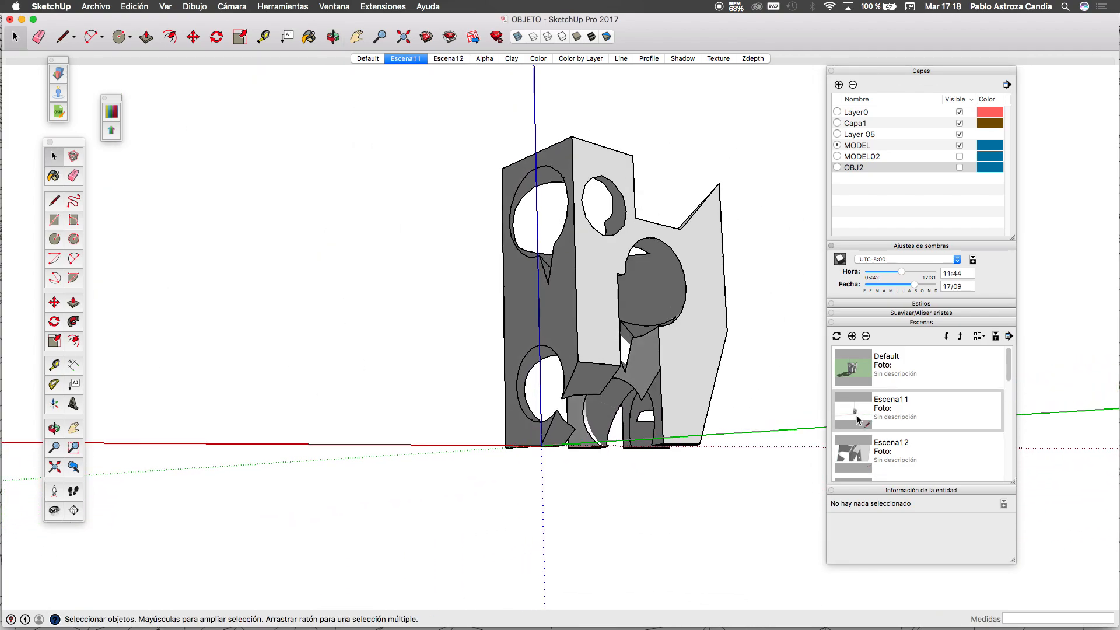
pyautogui.doubleClick(857, 458)
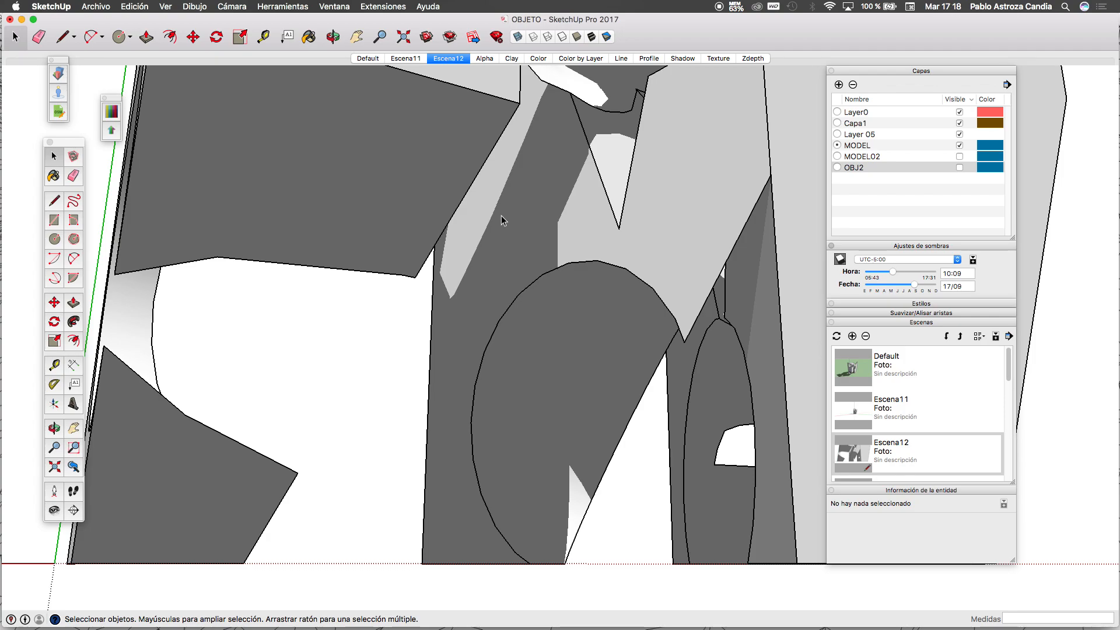
pyautogui.click(864, 415)
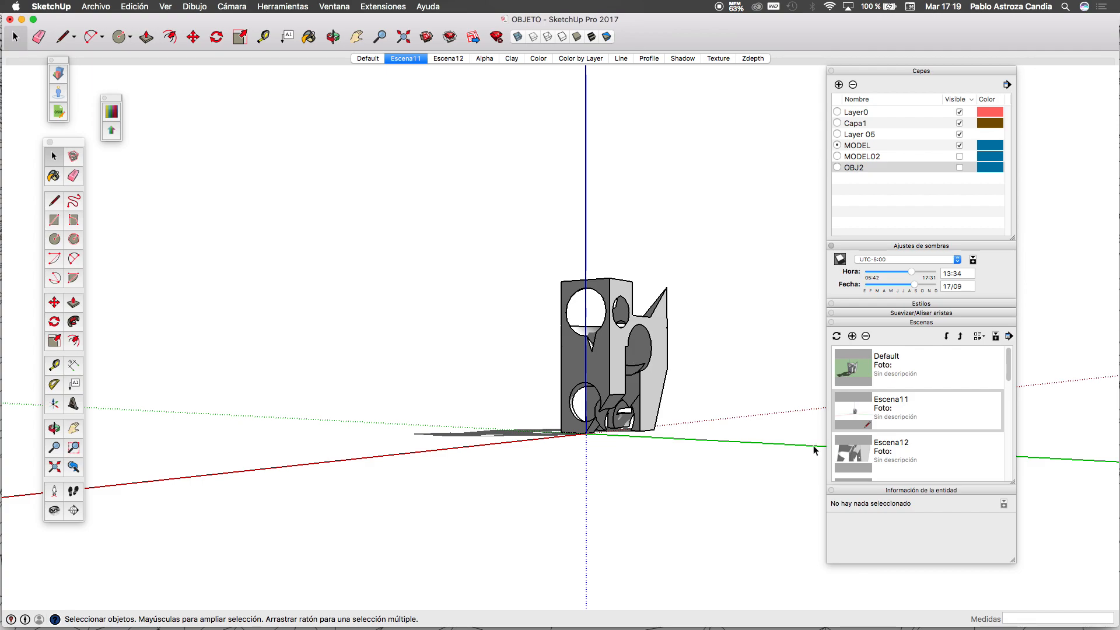
pyautogui.click(849, 449)
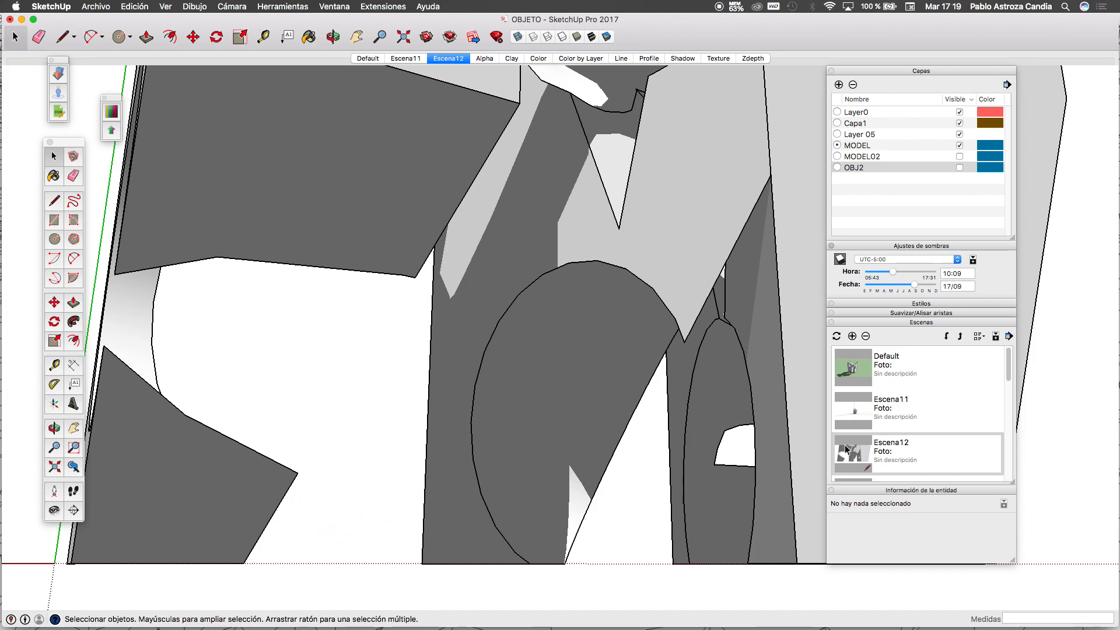
# Step: Open the edge settings of the current style and compare the close-up view with edges turned off and on
pyautogui.click(907, 304)
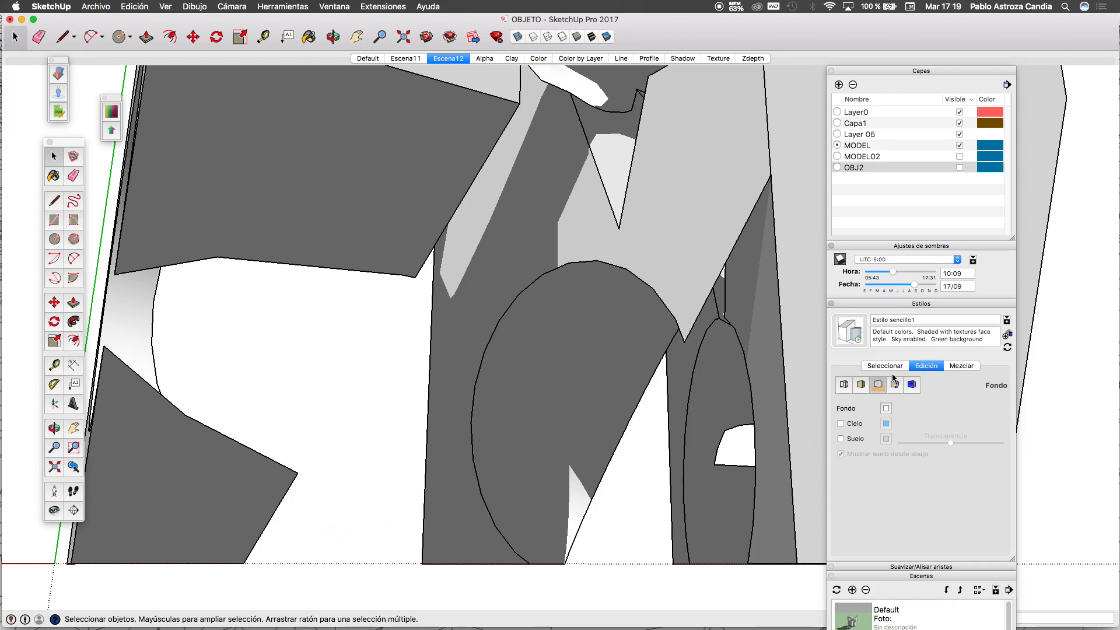
pyautogui.click(844, 385)
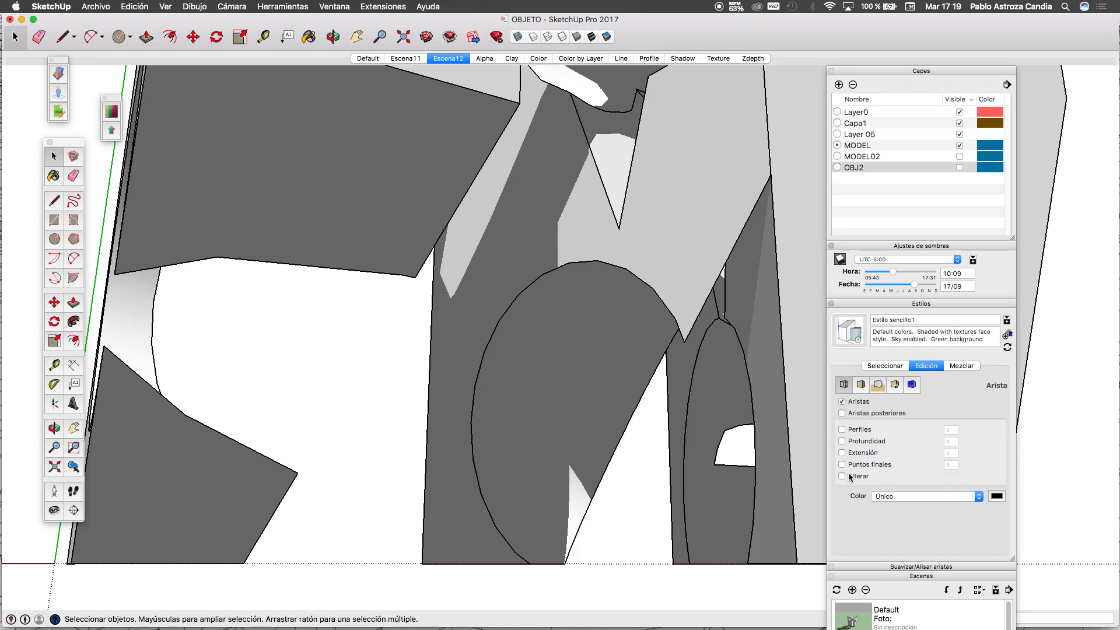
pyautogui.click(842, 401)
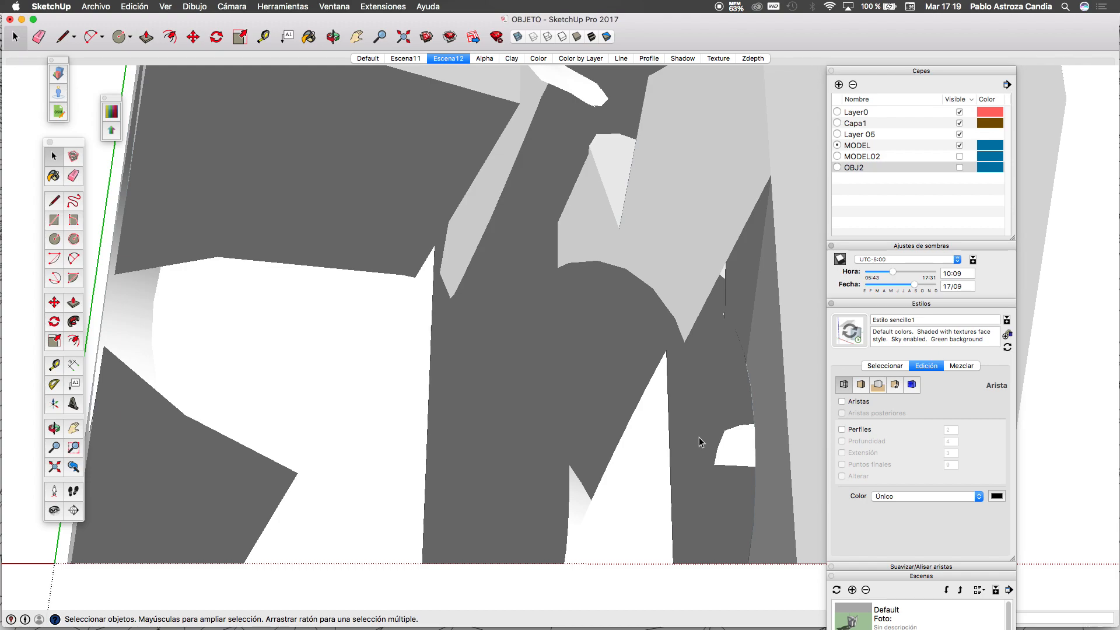
pyautogui.click(842, 402)
# Step: Export the close-up view with edges as the 2D PNG image 002A in folder OBJ001, with a transparent background
pyautogui.click(96, 6)
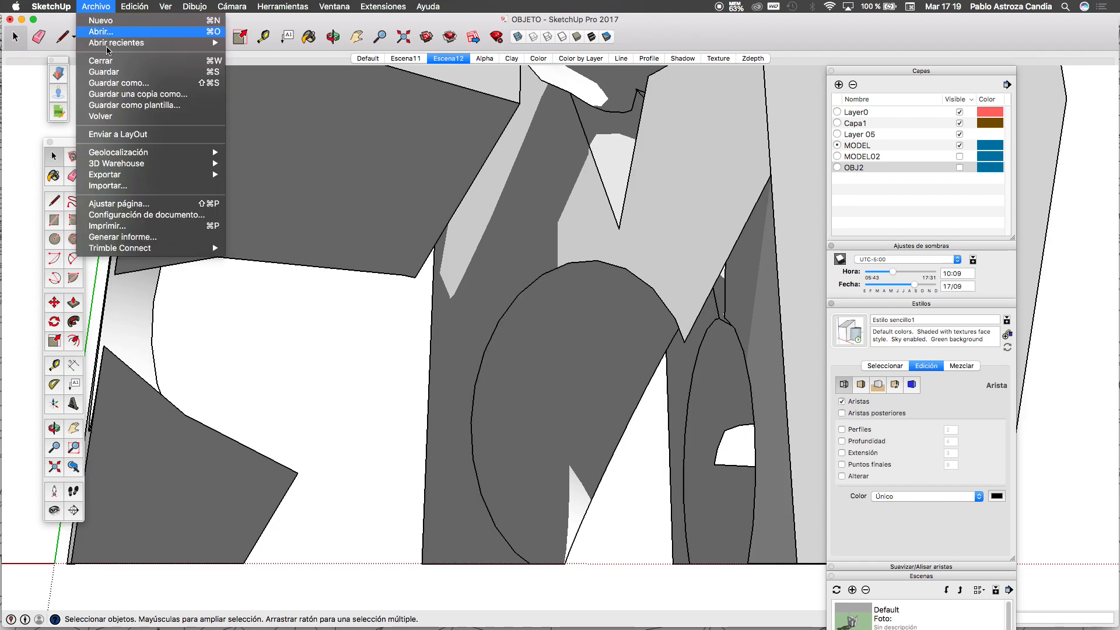
pyautogui.moveTo(143, 177)
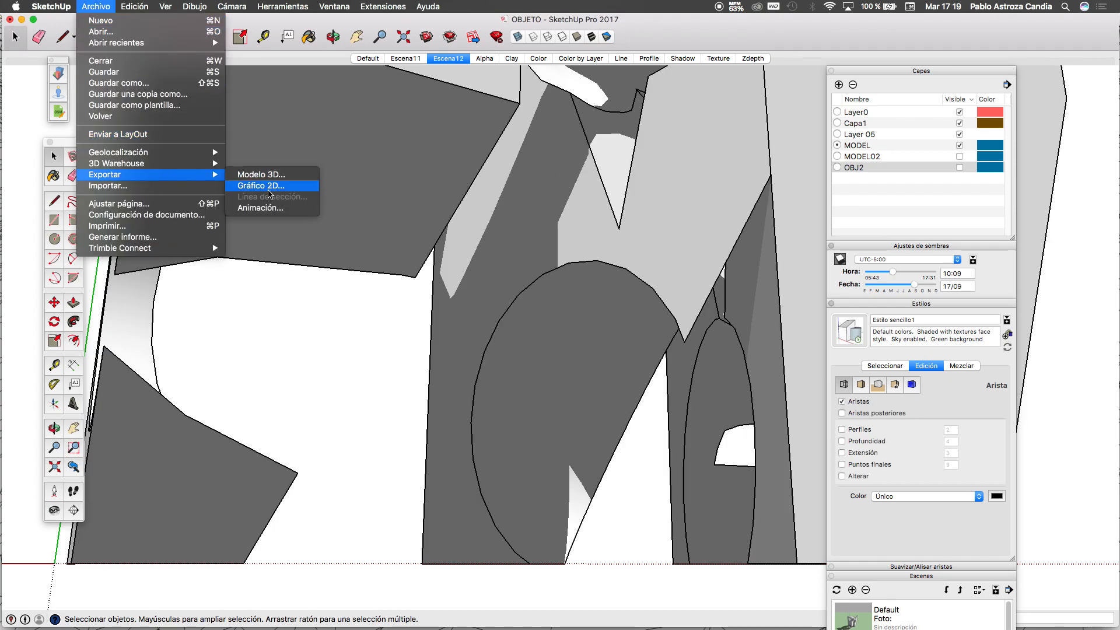
pyautogui.click(269, 188)
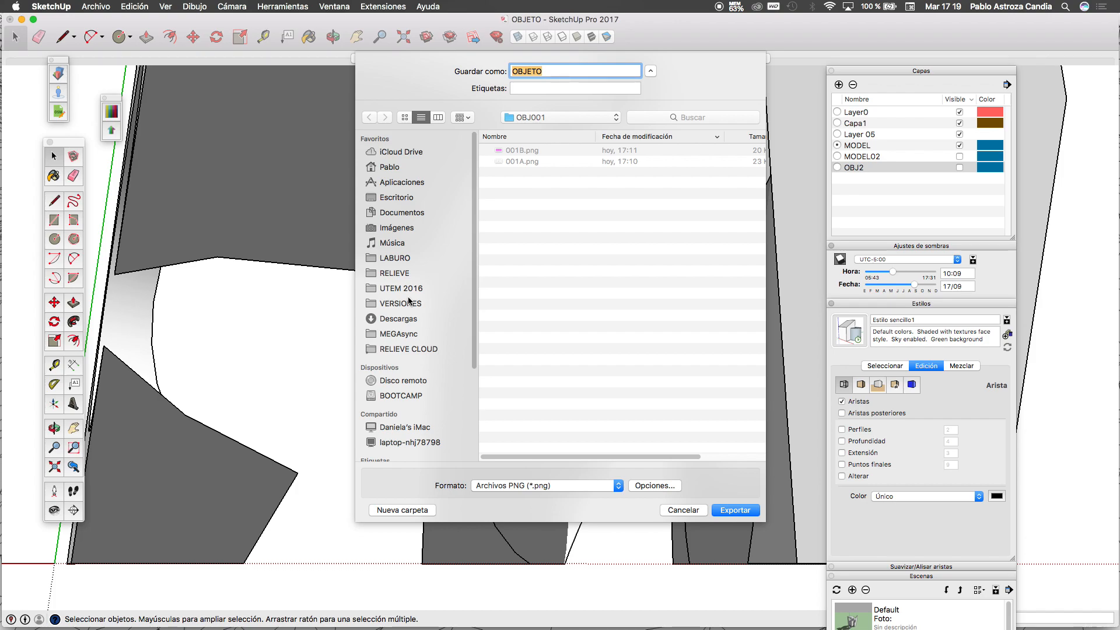
pyautogui.write('002A')
pyautogui.click(666, 489)
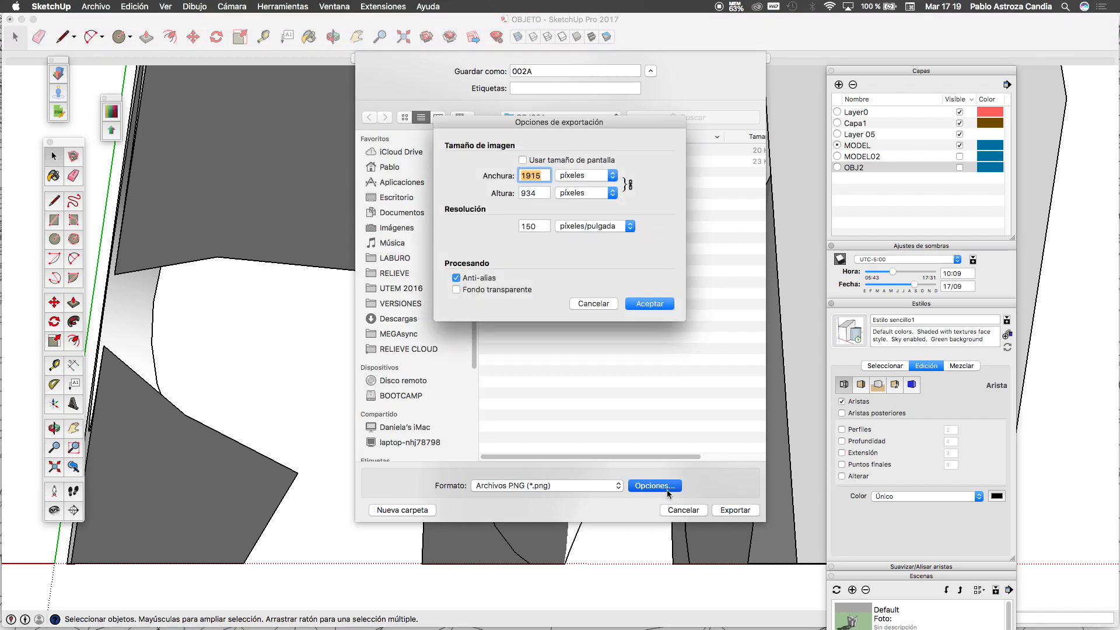
pyautogui.click(508, 290)
pyautogui.click(649, 304)
pyautogui.click(740, 510)
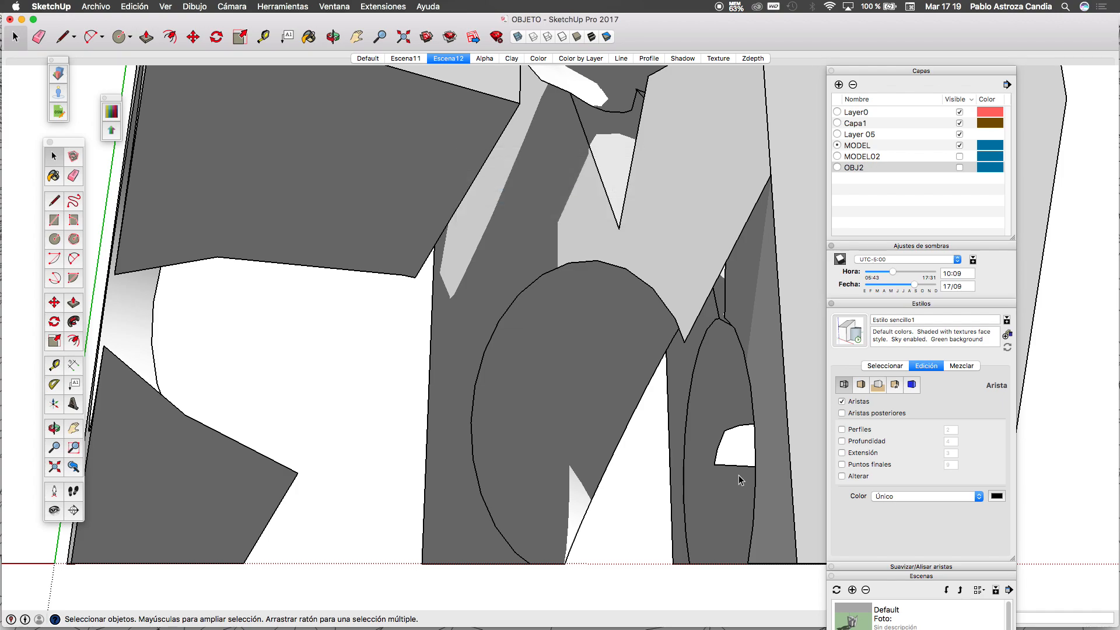
# Step: Turn off the edges in the current style
pyautogui.click(841, 402)
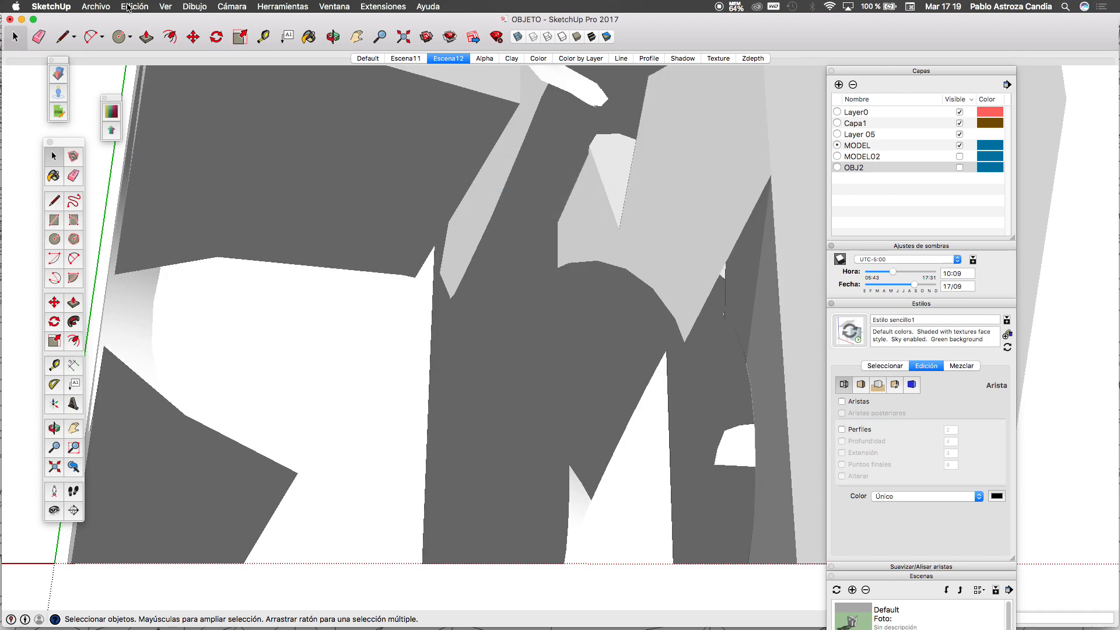
pyautogui.click(95, 6)
pyautogui.click(112, 85)
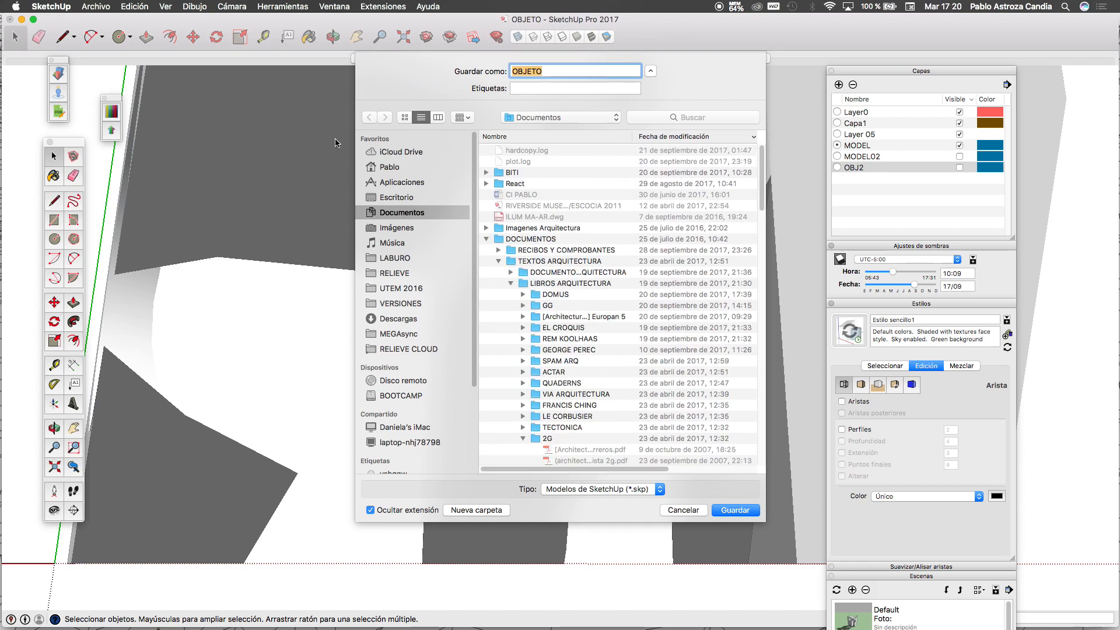
pyautogui.click(568, 119)
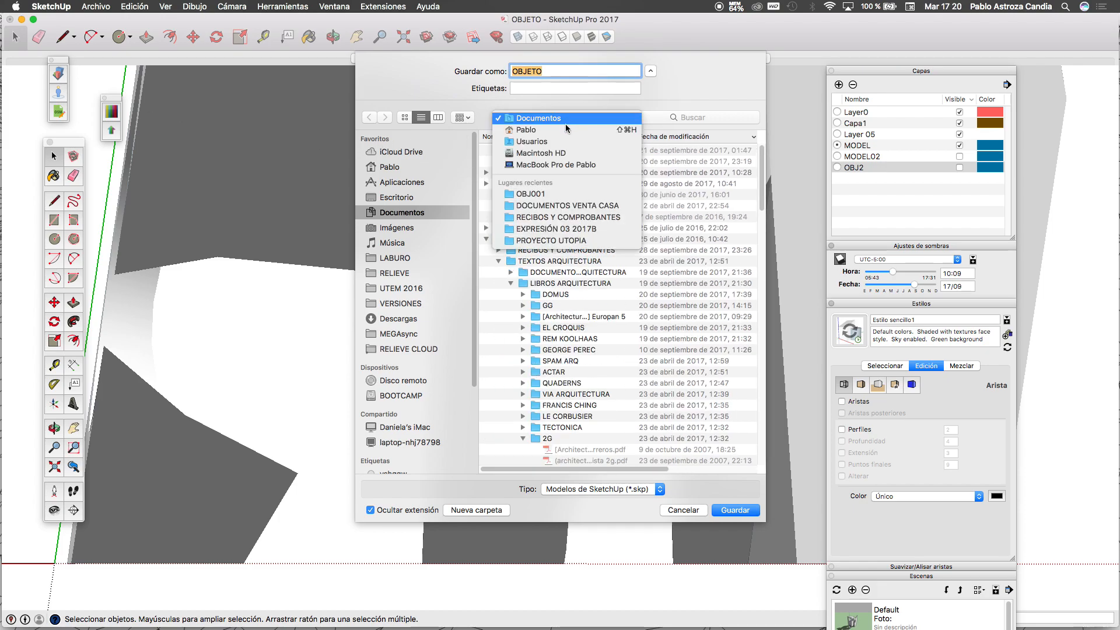
pyautogui.click(542, 196)
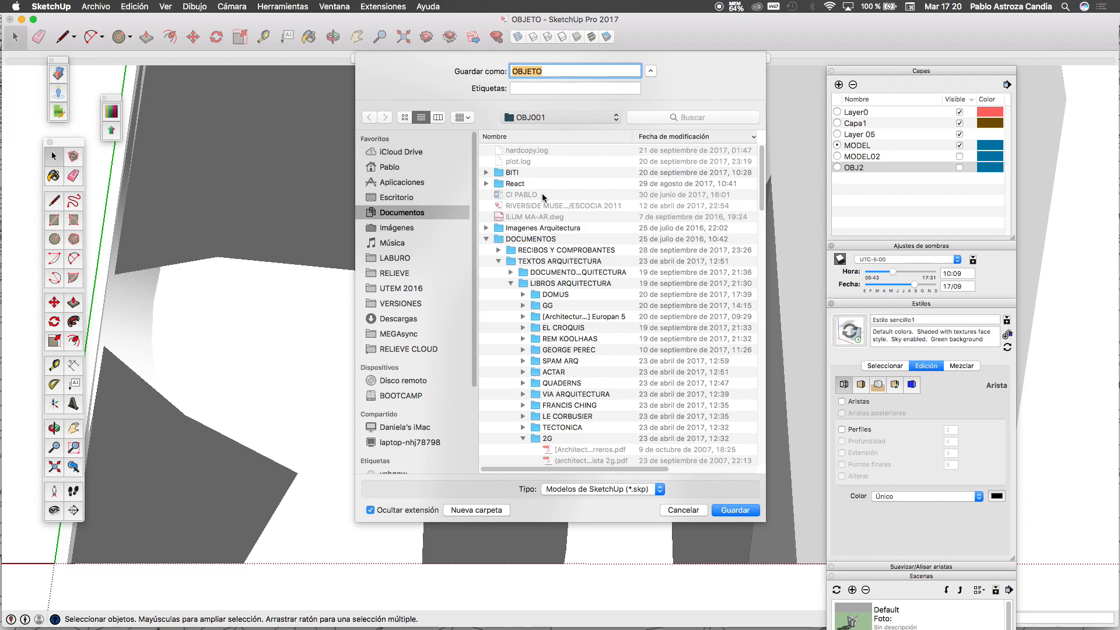
pyautogui.write('002B')
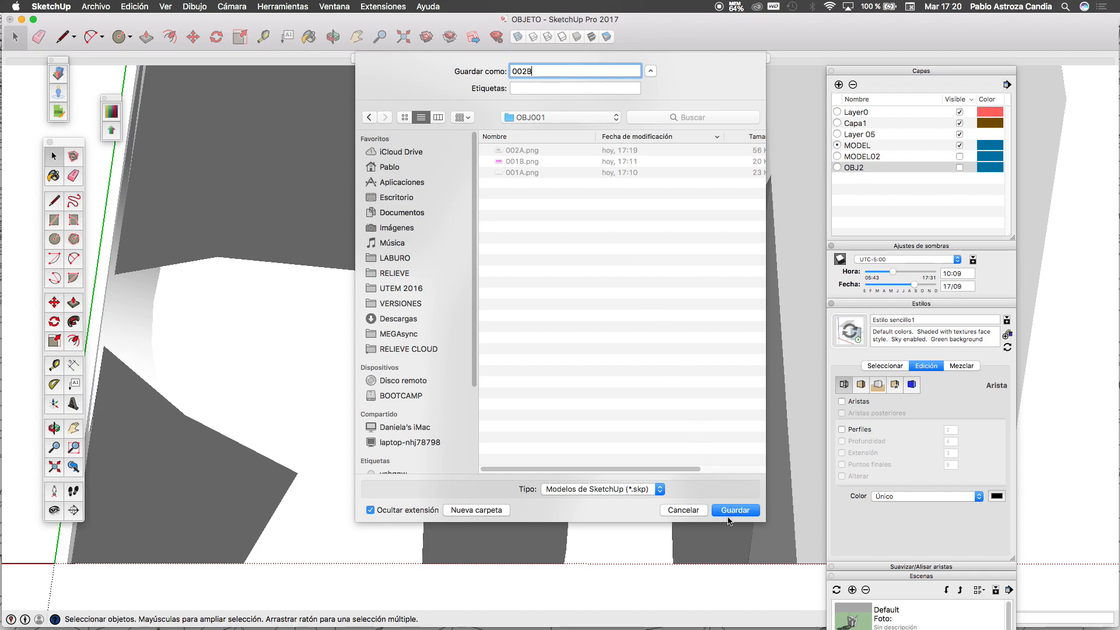
pyautogui.click(678, 509)
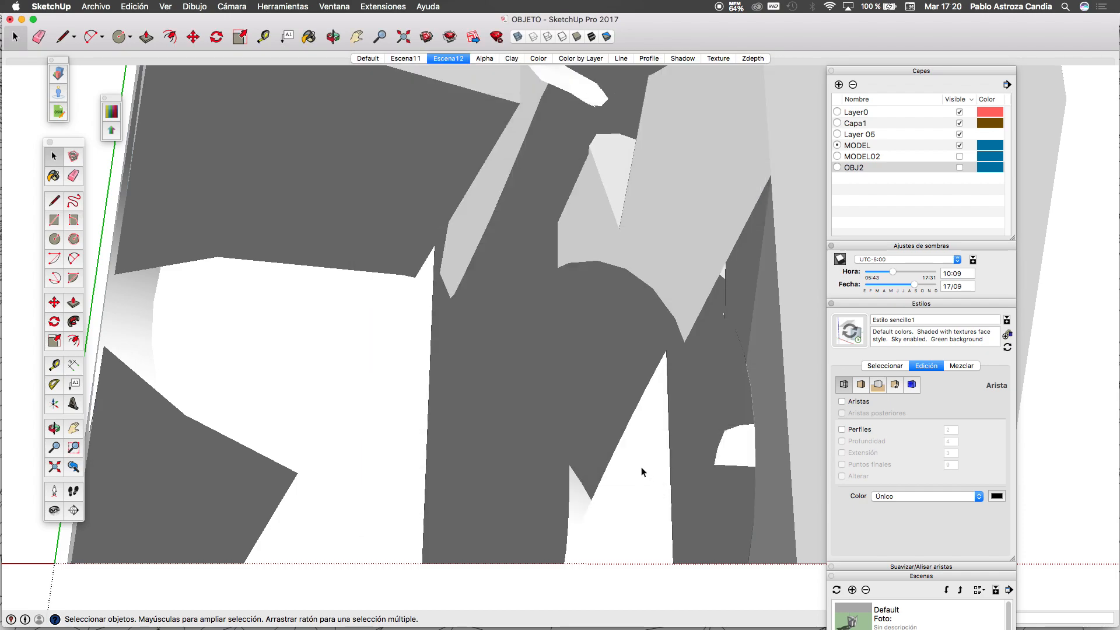
# Step: Export the view without edges as the 2D PNG image 002B in folder OBJ001, keeping the transparent background
pyautogui.click(96, 7)
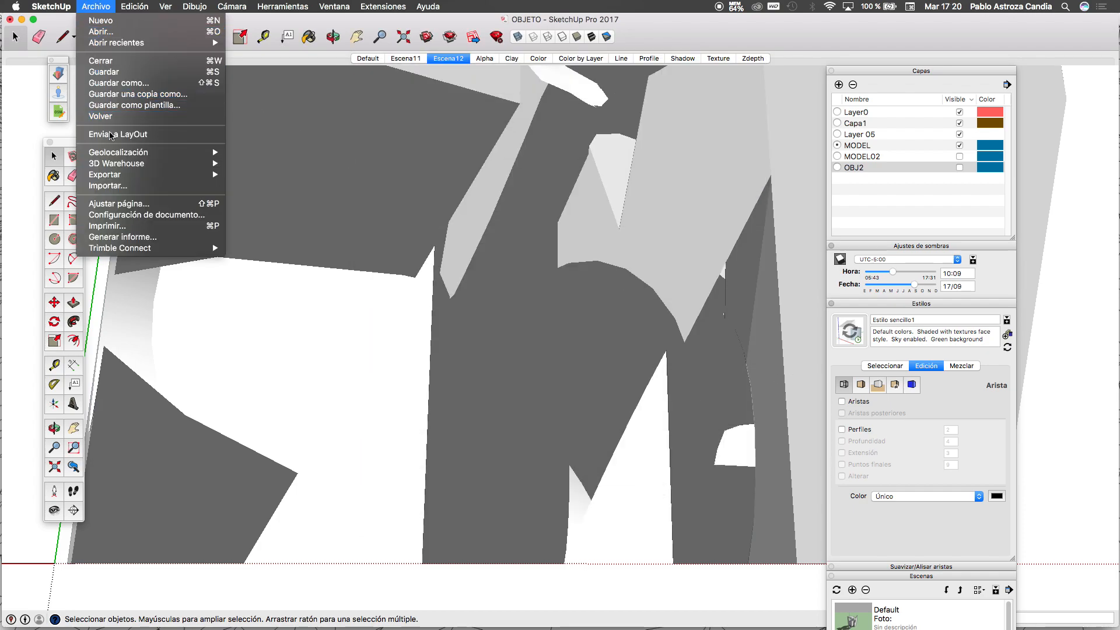
pyautogui.moveTo(118, 181)
pyautogui.click(257, 187)
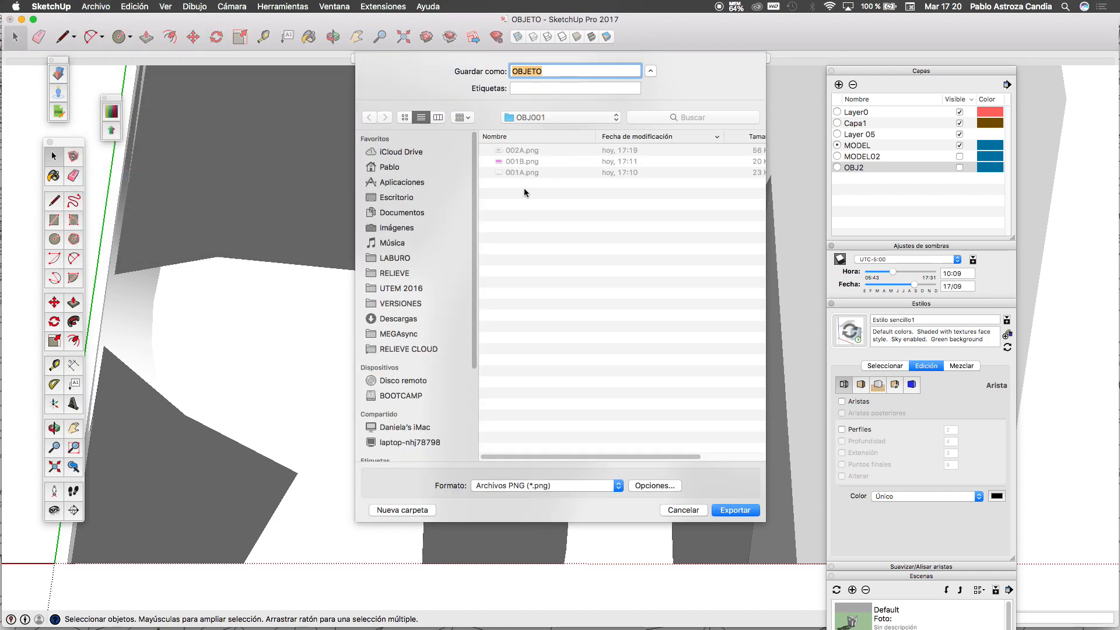
pyautogui.write('003')
pyautogui.write('B')
pyautogui.click(649, 488)
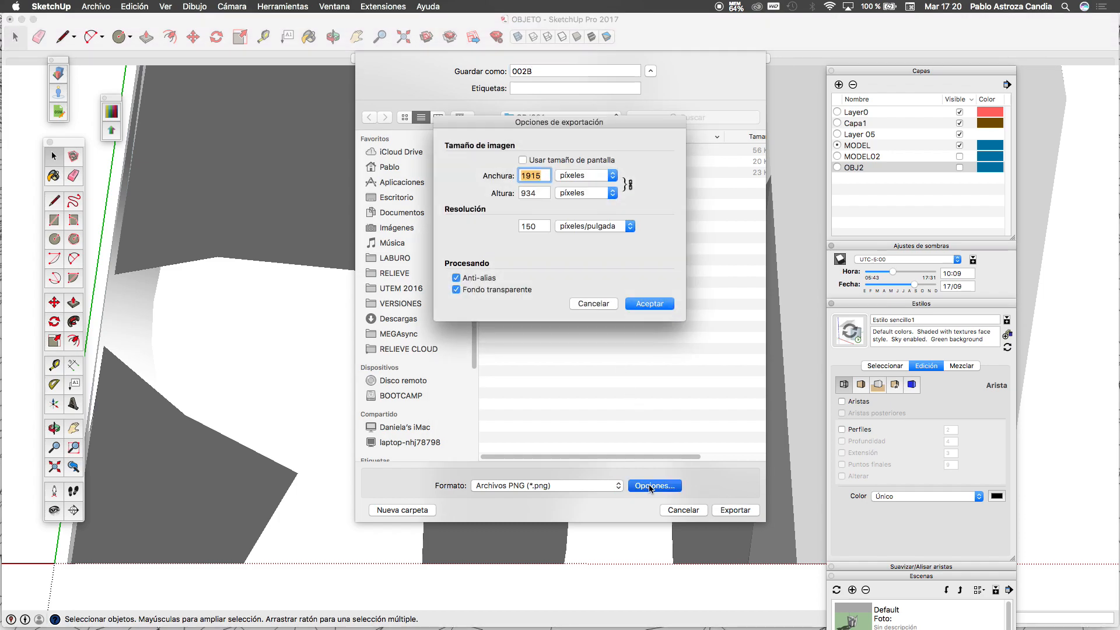
pyautogui.click(610, 304)
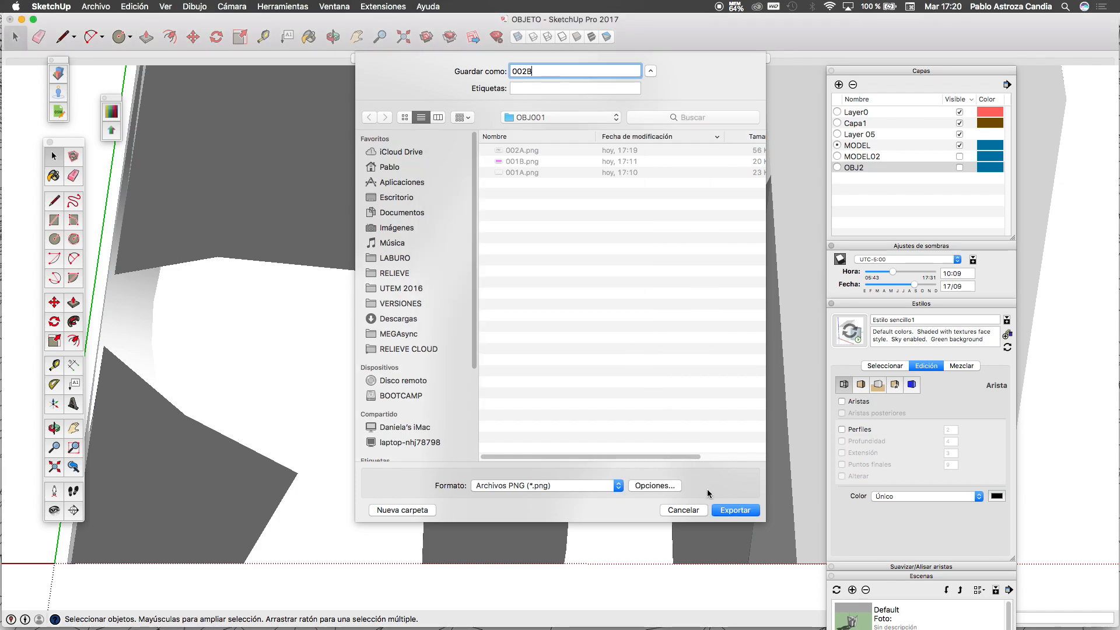
pyautogui.click(734, 511)
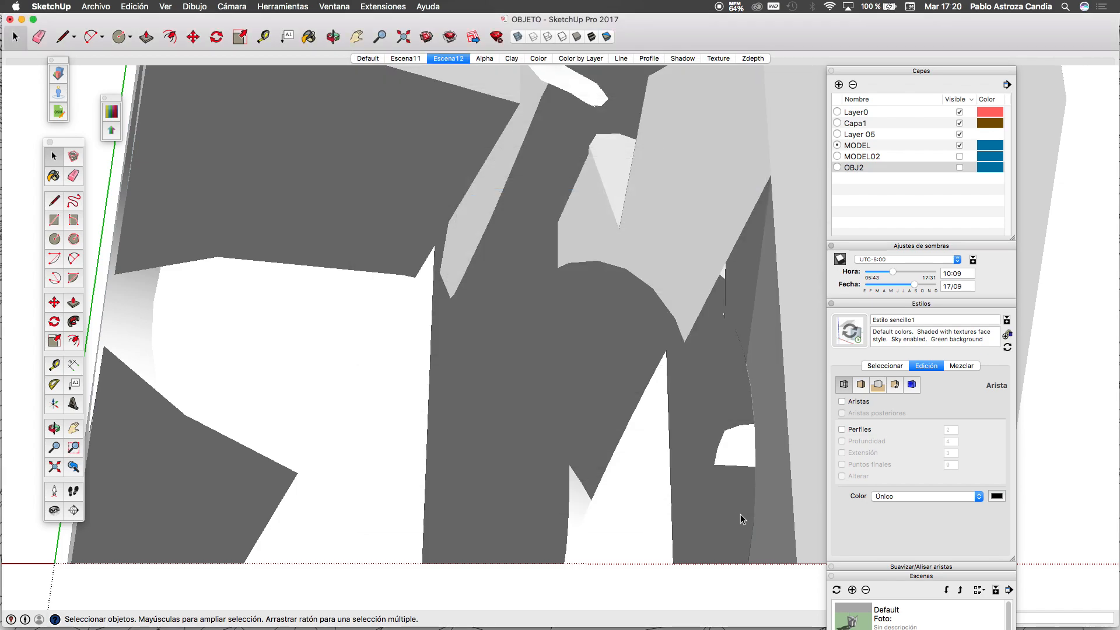
# Step: Switch to Photoshop and open the exported image 002B.png from folder OBJ001
pyautogui.hotkey('ctrl', 'Up')
pyautogui.click(635, 473)
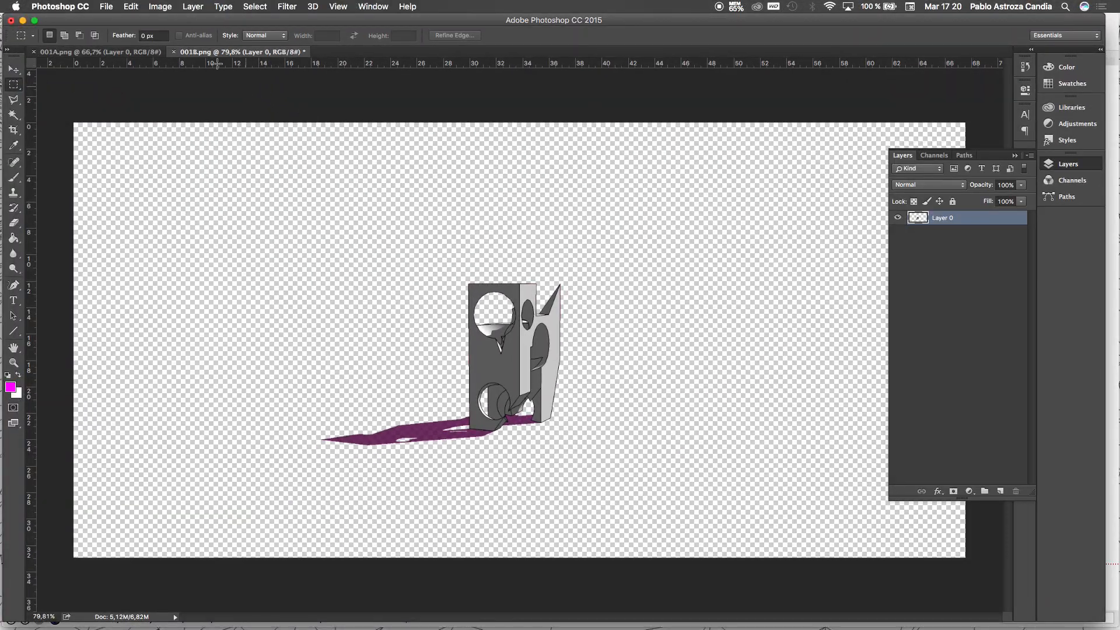
pyautogui.click(104, 6)
pyautogui.click(113, 32)
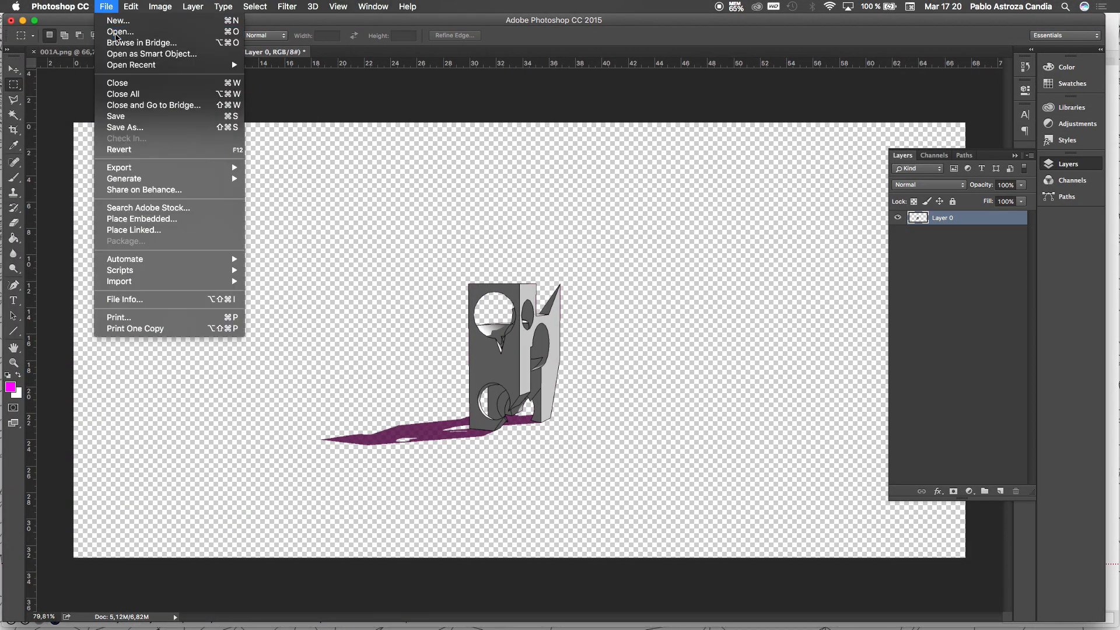
pyautogui.click(520, 157)
pyautogui.press('Up')
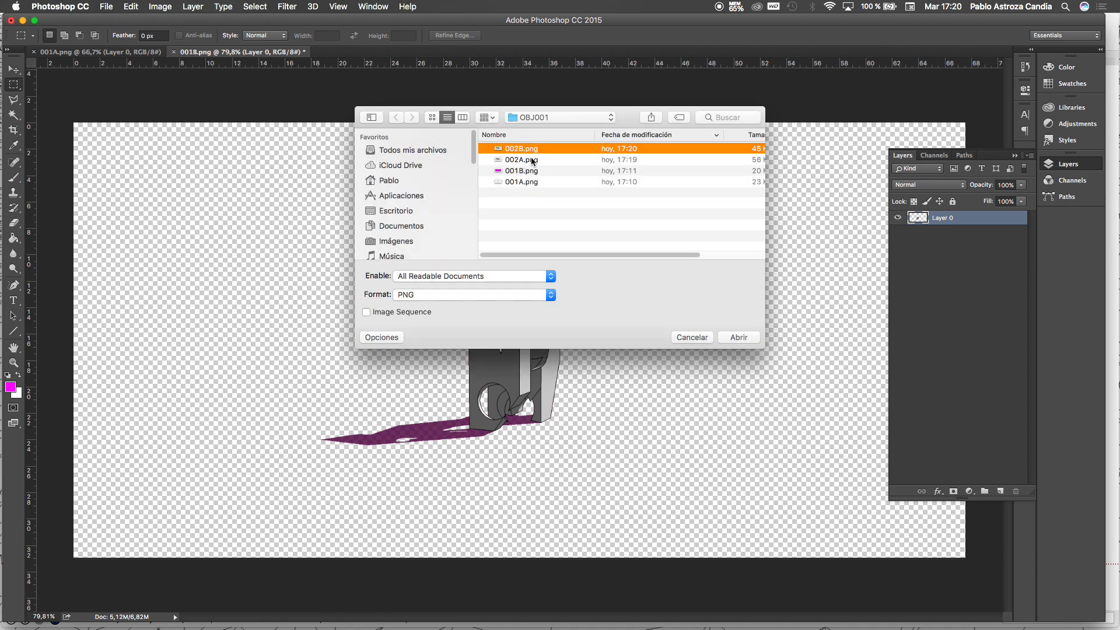
pyautogui.click(739, 338)
pyautogui.click(576, 303)
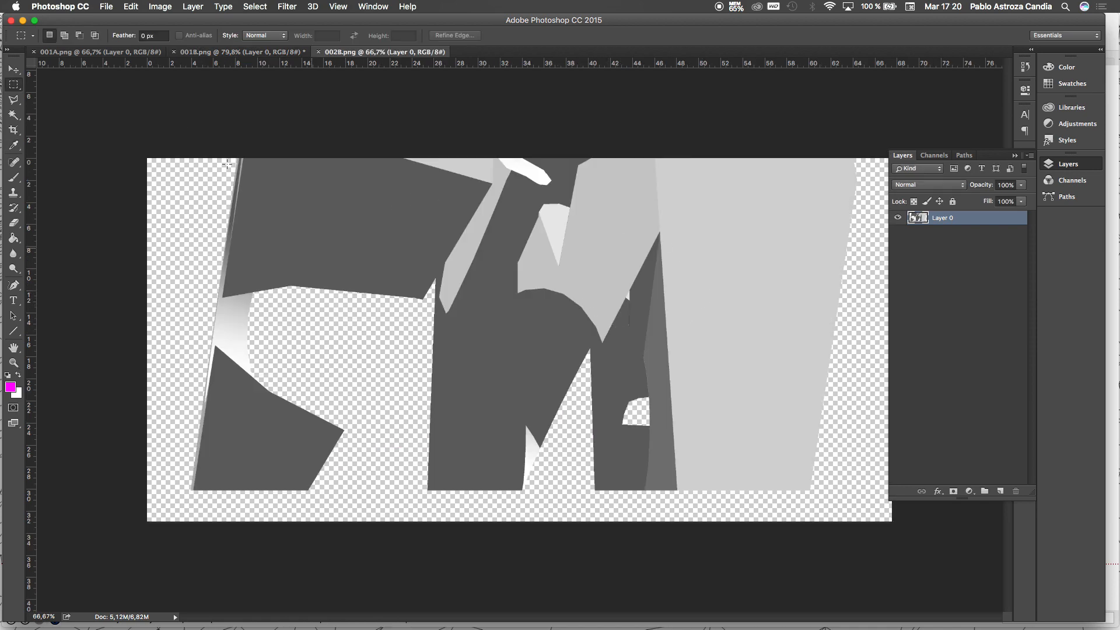
# Step: Open the exported image 002A.png from folder OBJ001 as another document
pyautogui.click(111, 7)
pyautogui.click(115, 32)
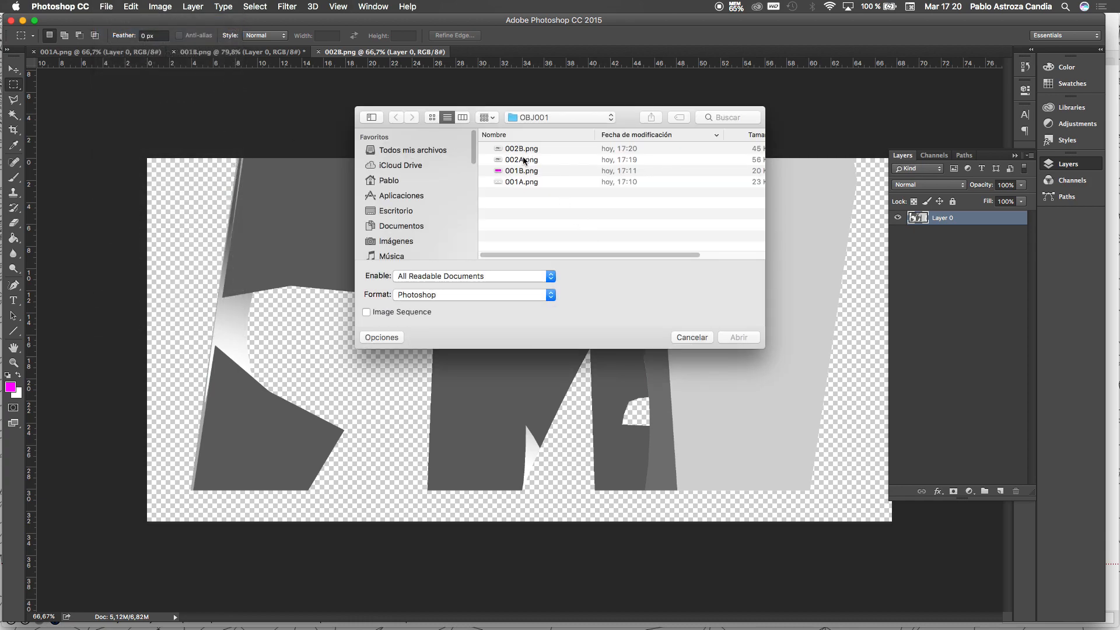
pyautogui.click(527, 159)
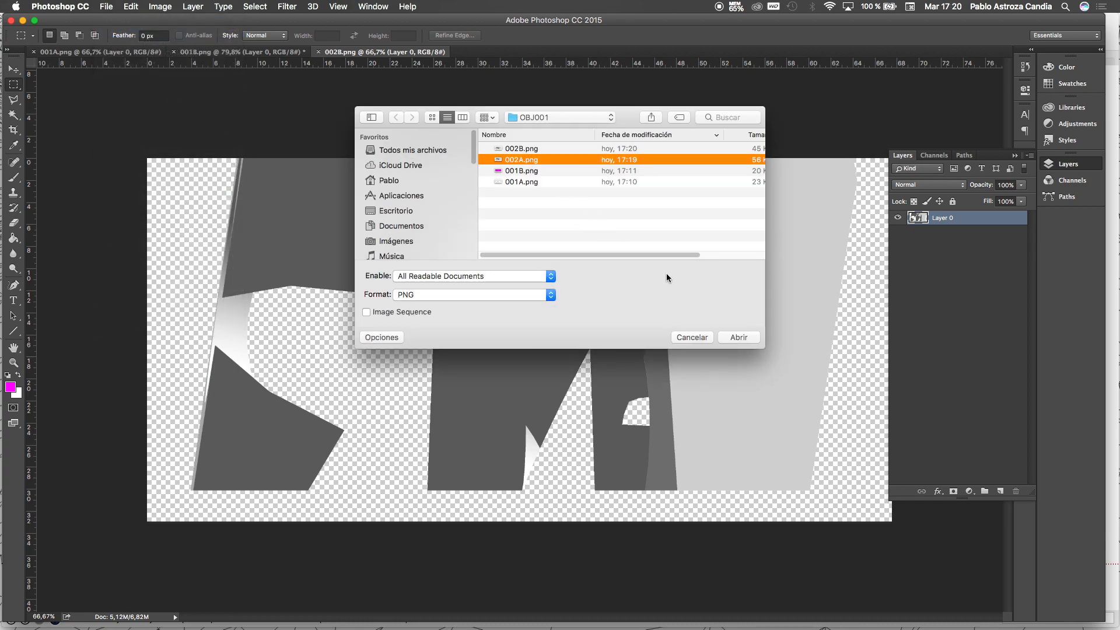
pyautogui.click(738, 338)
pyautogui.click(570, 303)
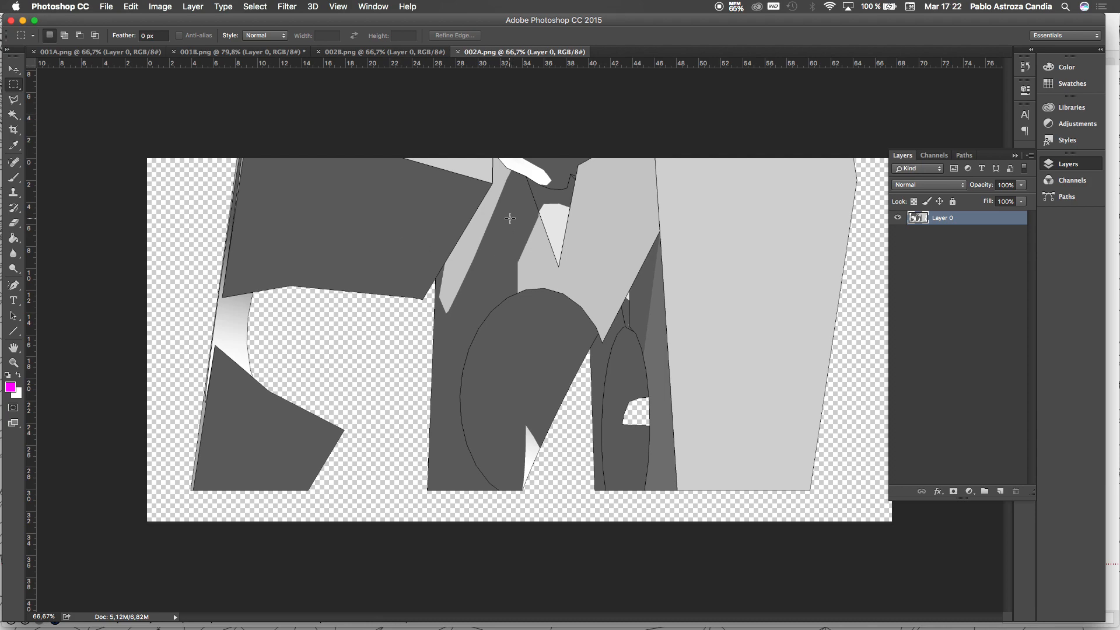
# Step: Copy the whole 002A.png image and paste it into 002B.png as a new layer
pyautogui.press('super+a')
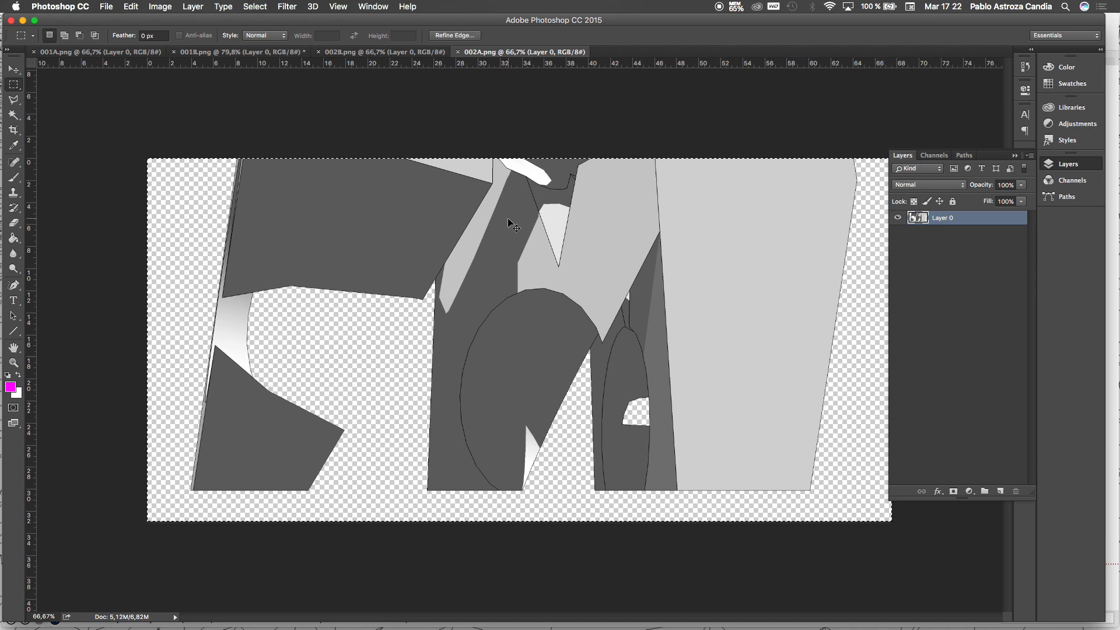
pyautogui.press('super+c')
pyautogui.click(382, 52)
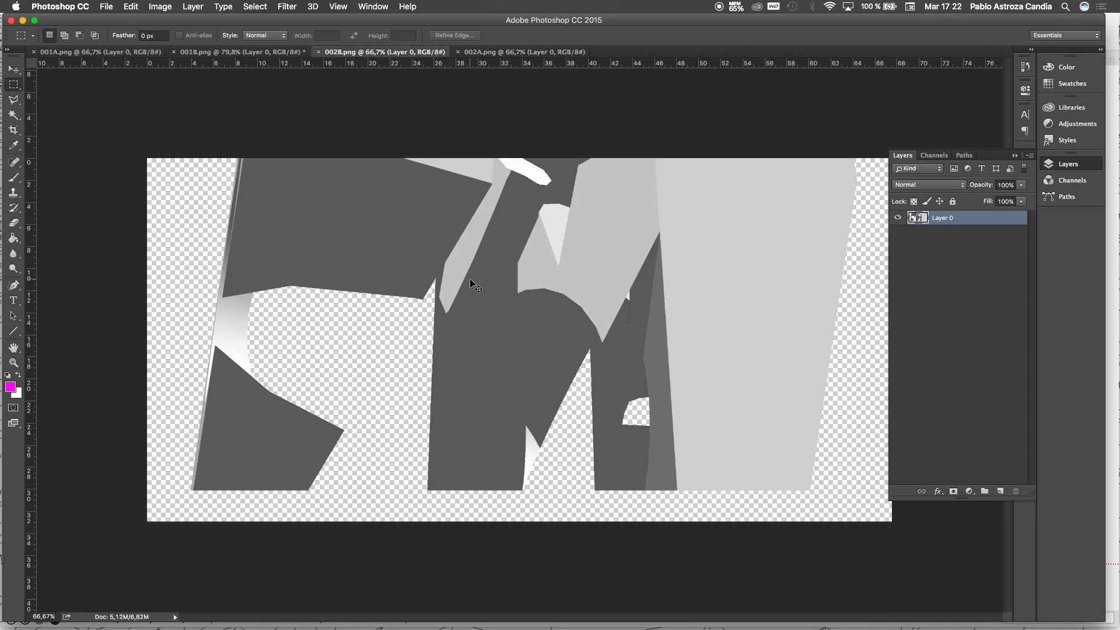
pyautogui.press('super+v')
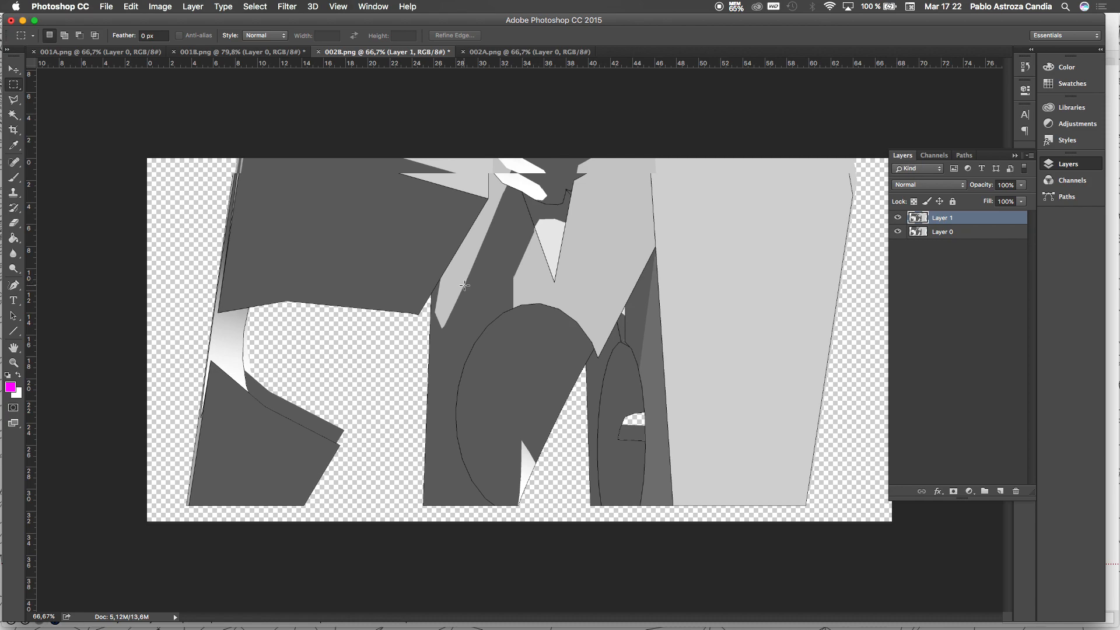
# Step: Move the pasted layer with edges so it lines up exactly over the edgeless layer
pyautogui.press('v')
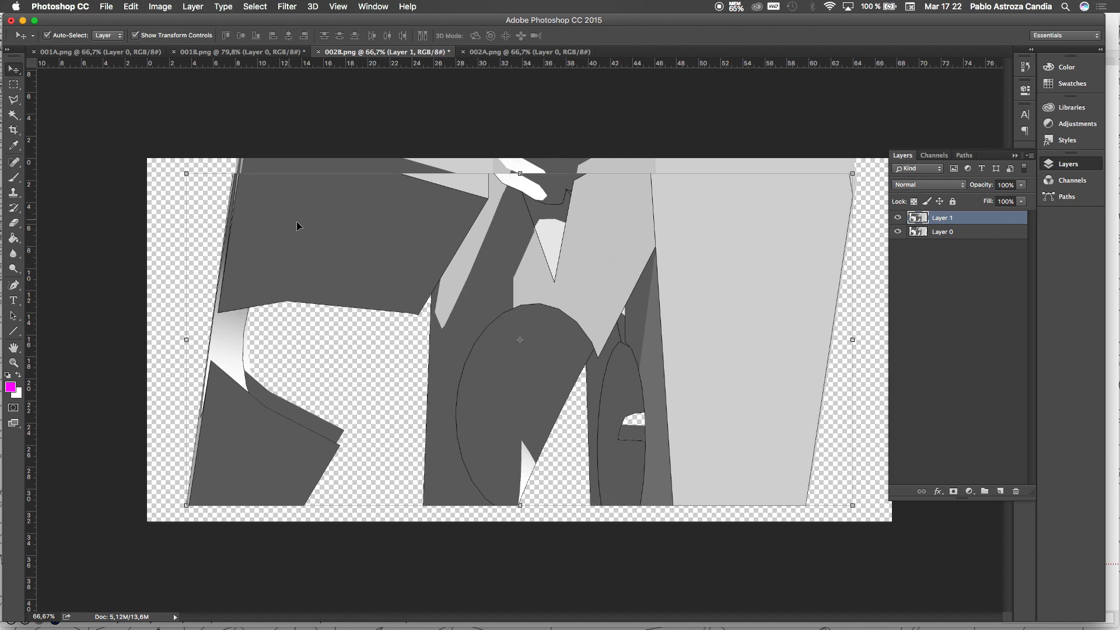
pyautogui.moveTo(312, 229); pyautogui.dragTo(314, 211)
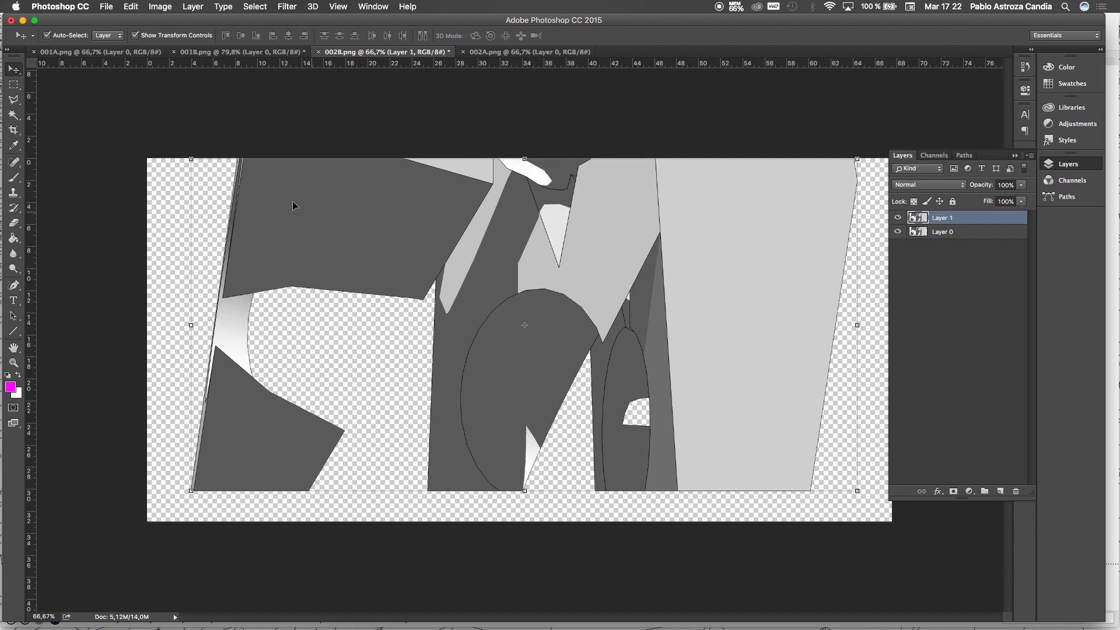
pyautogui.click(14, 84)
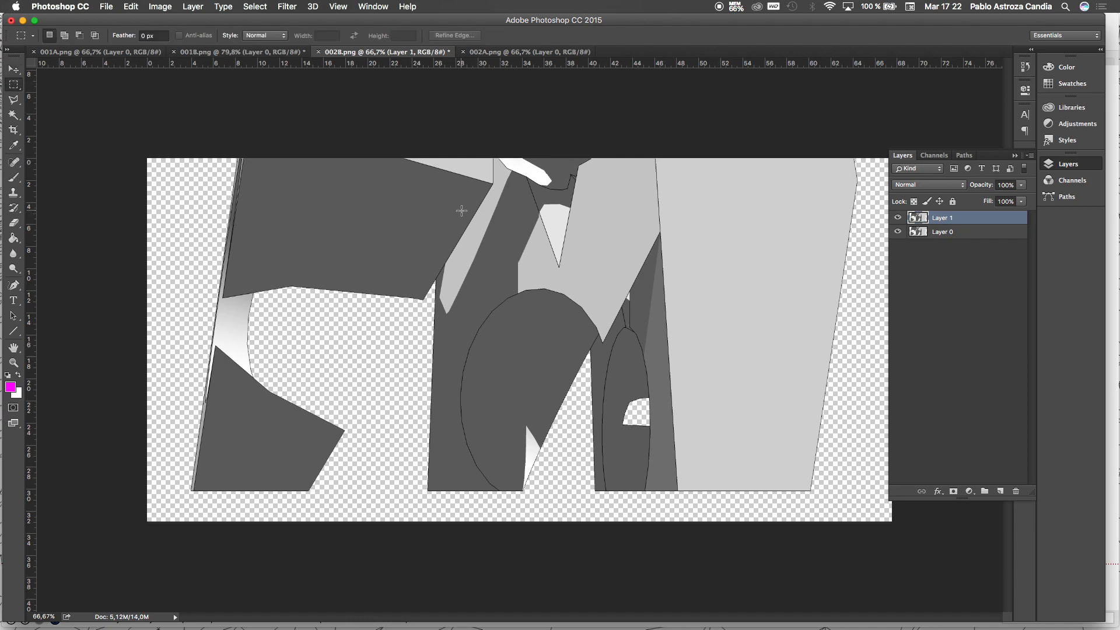
pyautogui.click(11, 71)
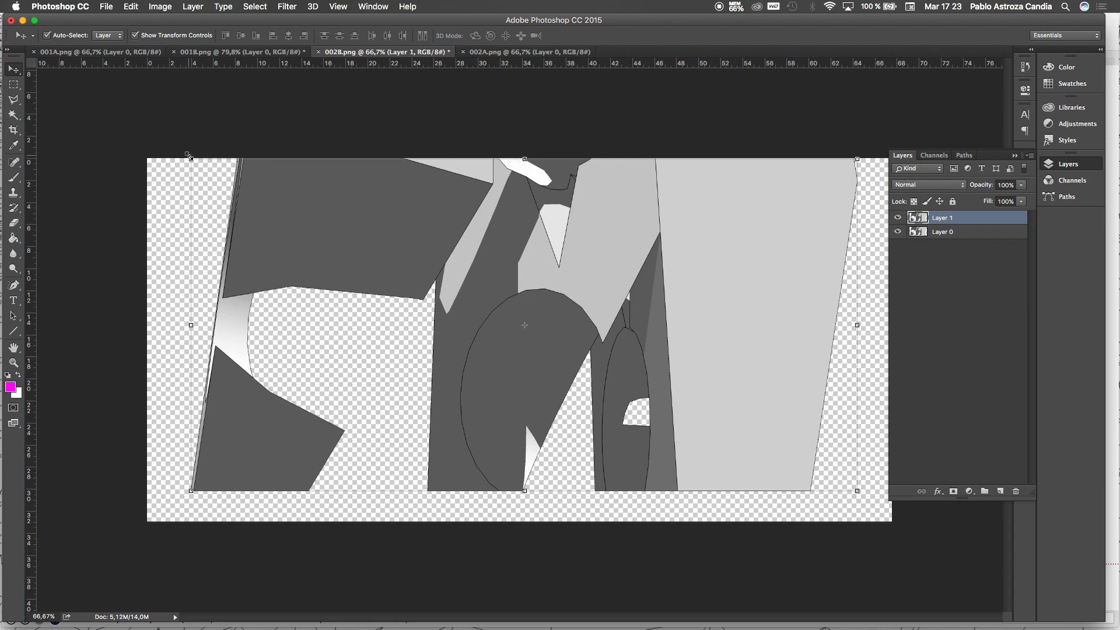
pyautogui.moveTo(189, 156); pyautogui.dragTo(231, 173)
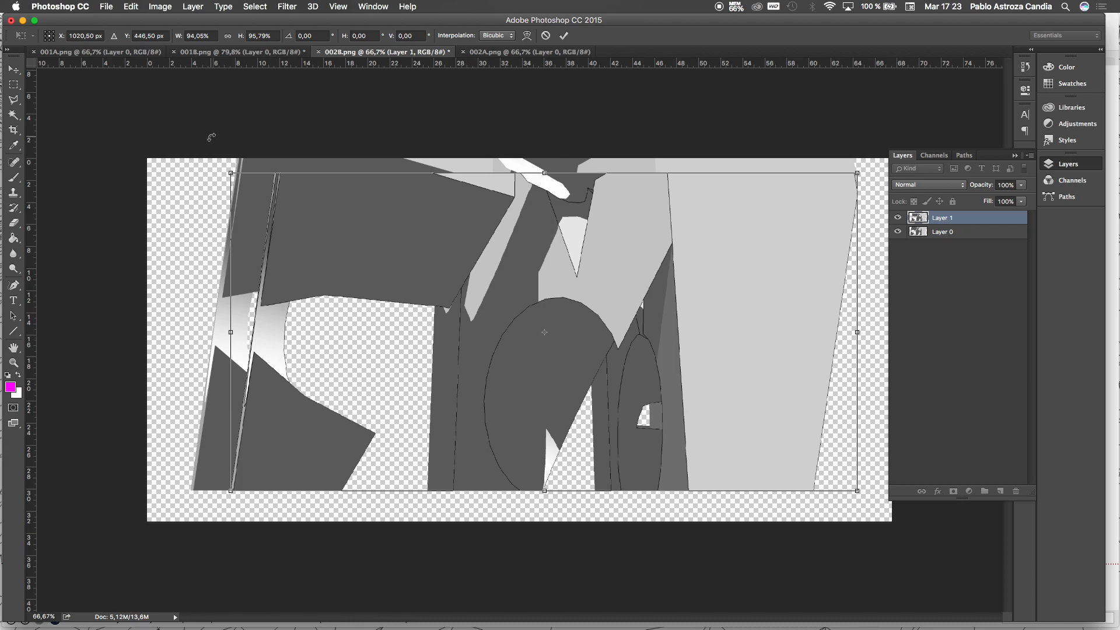
pyautogui.moveTo(210, 139); pyautogui.dragTo(297, 189)
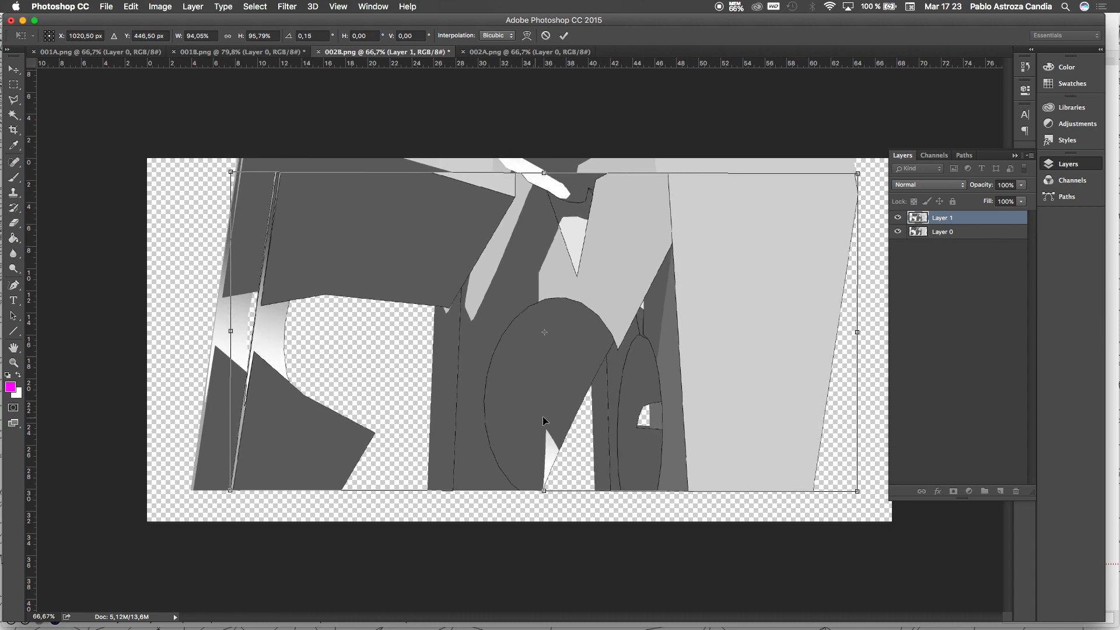
pyautogui.moveTo(550, 336); pyautogui.dragTo(814, 493)
pyautogui.moveTo(214, 157); pyautogui.dragTo(254, 138)
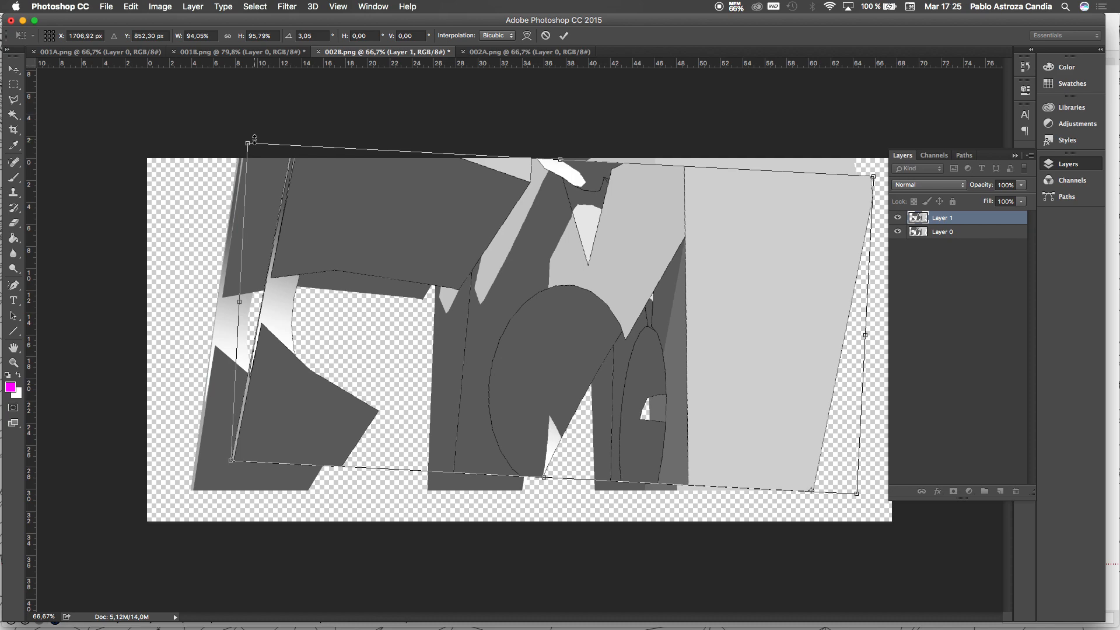
pyautogui.press('Escape')
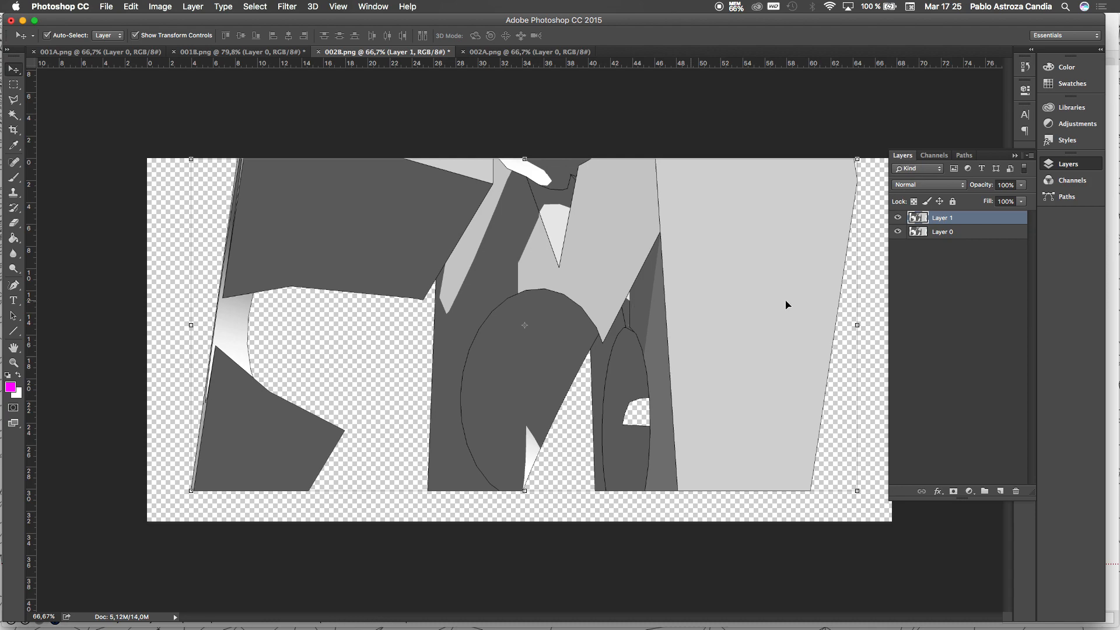
# Step: Compare the versions with and without edges by hiding and showing Layer 1 and briefly stacking it below Layer 0
pyautogui.click(898, 218)
pyautogui.click(898, 218)
pyautogui.click(898, 218)
pyautogui.click(898, 218)
pyautogui.click(898, 218)
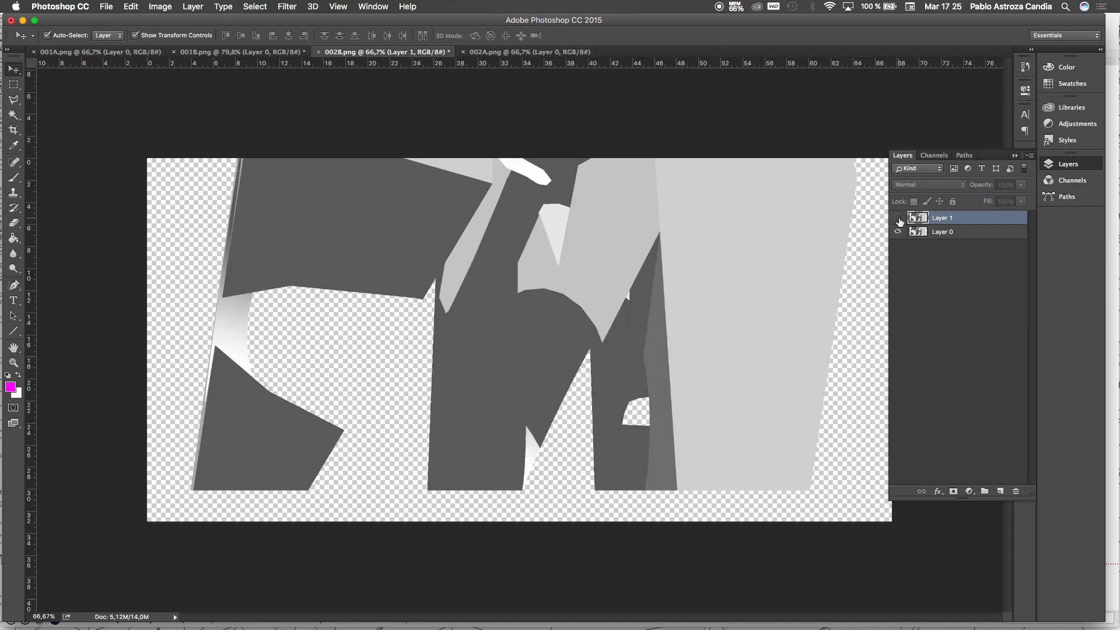
pyautogui.click(898, 218)
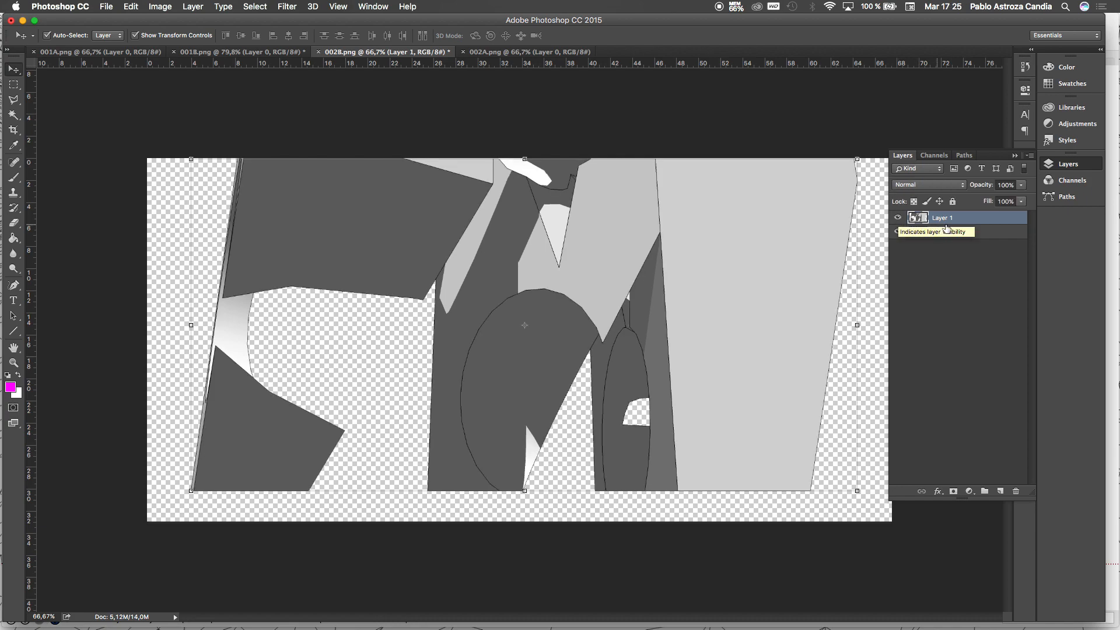
pyautogui.moveTo(959, 220); pyautogui.dragTo(960, 241)
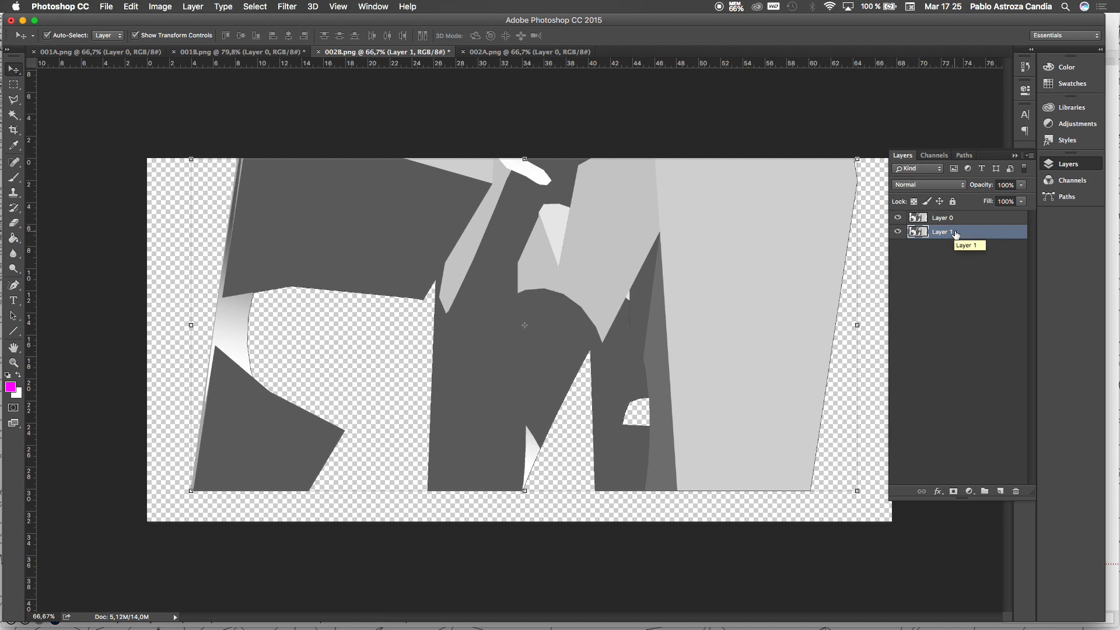
pyautogui.moveTo(953, 234); pyautogui.dragTo(954, 221)
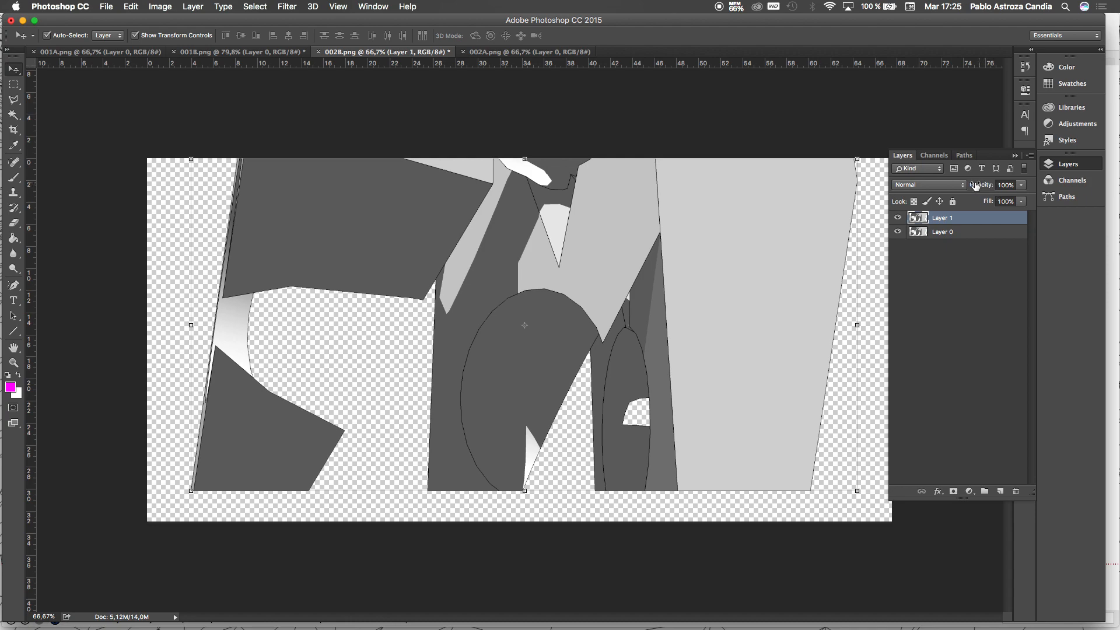
# Step: Lower the opacity of Layer 1, which holds the edges, to 21%
pyautogui.click(1022, 186)
pyautogui.moveTo(1023, 198)
pyautogui.mouseDown()
pyautogui.moveTo(966, 205)
pyautogui.moveTo(1032, 201)
pyautogui.mouseUp()
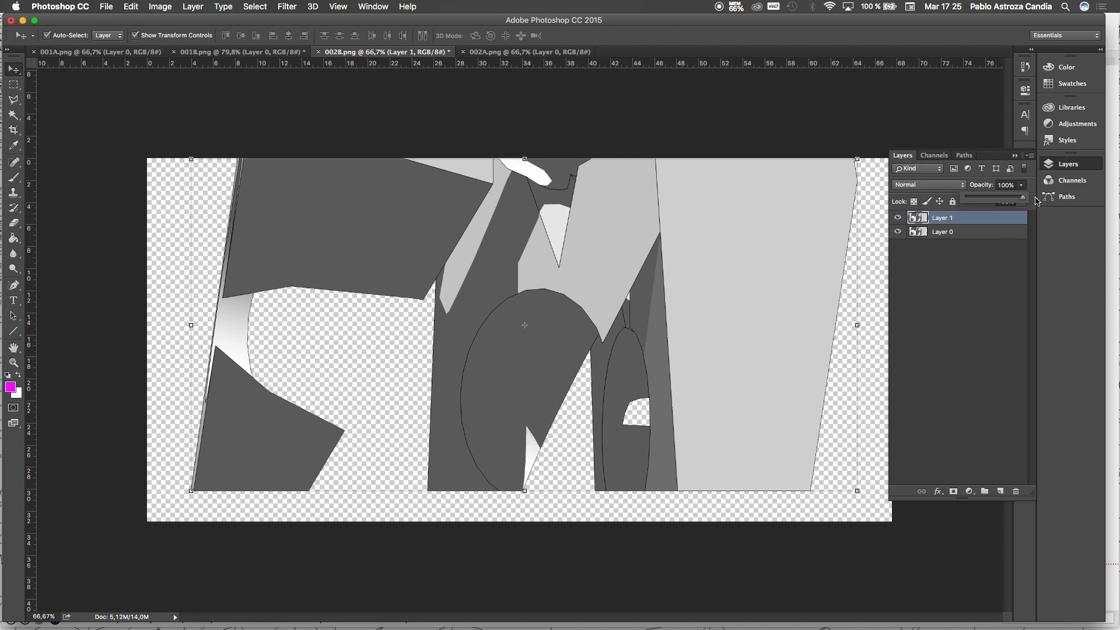
pyautogui.moveTo(1036, 200); pyautogui.dragTo(972, 203)
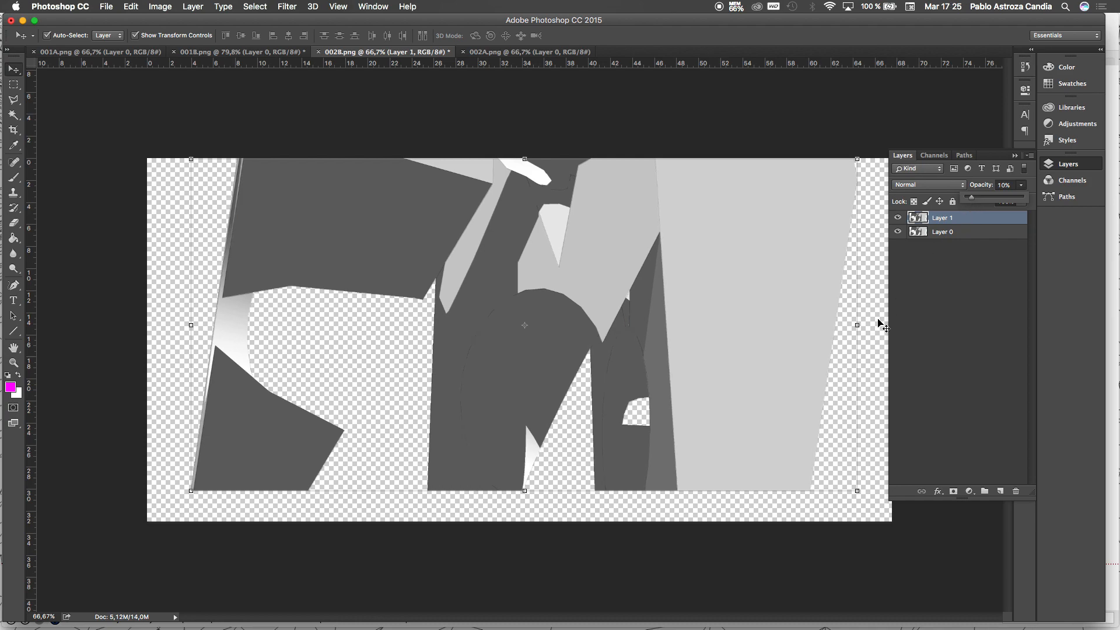
pyautogui.moveTo(967, 205); pyautogui.dragTo(981, 203)
# Step: Hide and show the semi-transparent Layer 1 repeatedly to check how subtly its edges blend over Layer 0
pyautogui.click(898, 219)
pyautogui.click(898, 218)
pyautogui.click(898, 218)
pyautogui.click(898, 218)
pyautogui.click(898, 219)
pyautogui.click(898, 218)
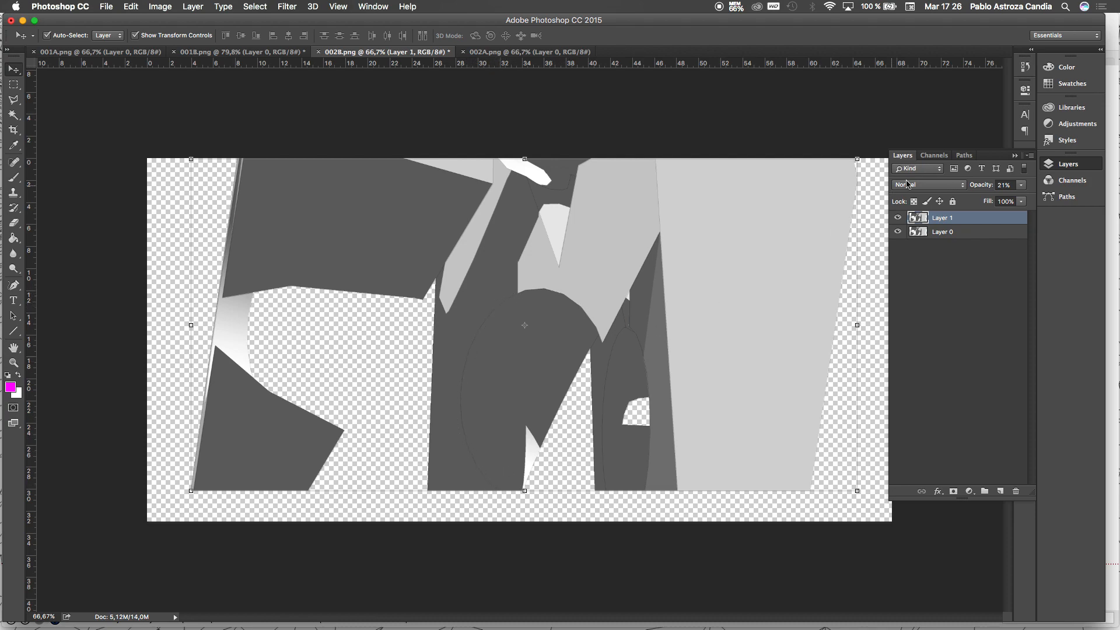
pyautogui.click(897, 217)
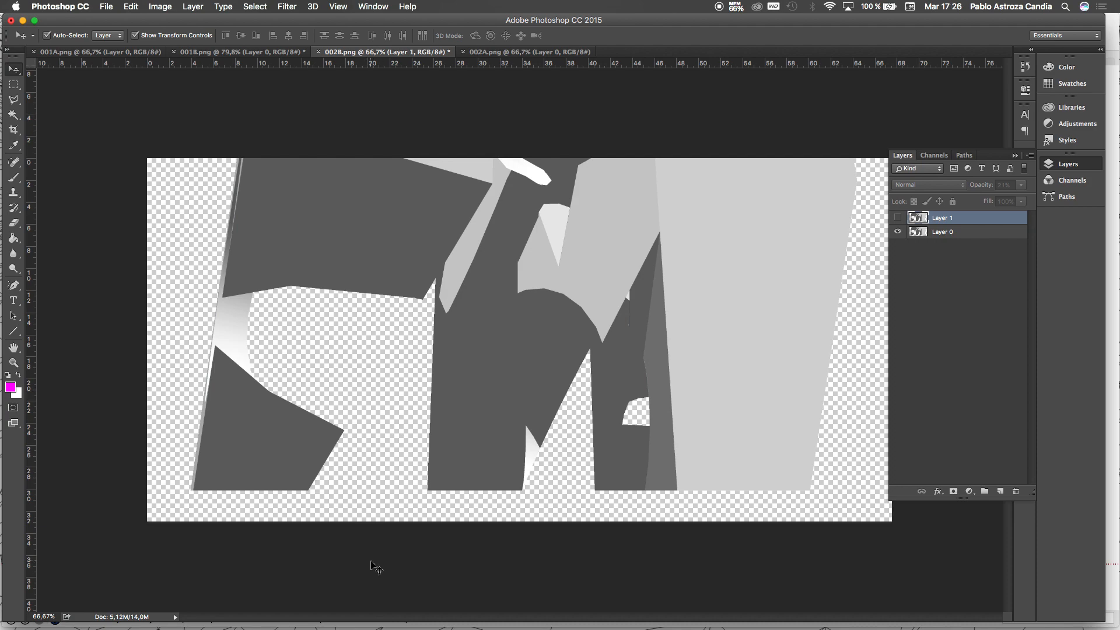
pyautogui.click(897, 218)
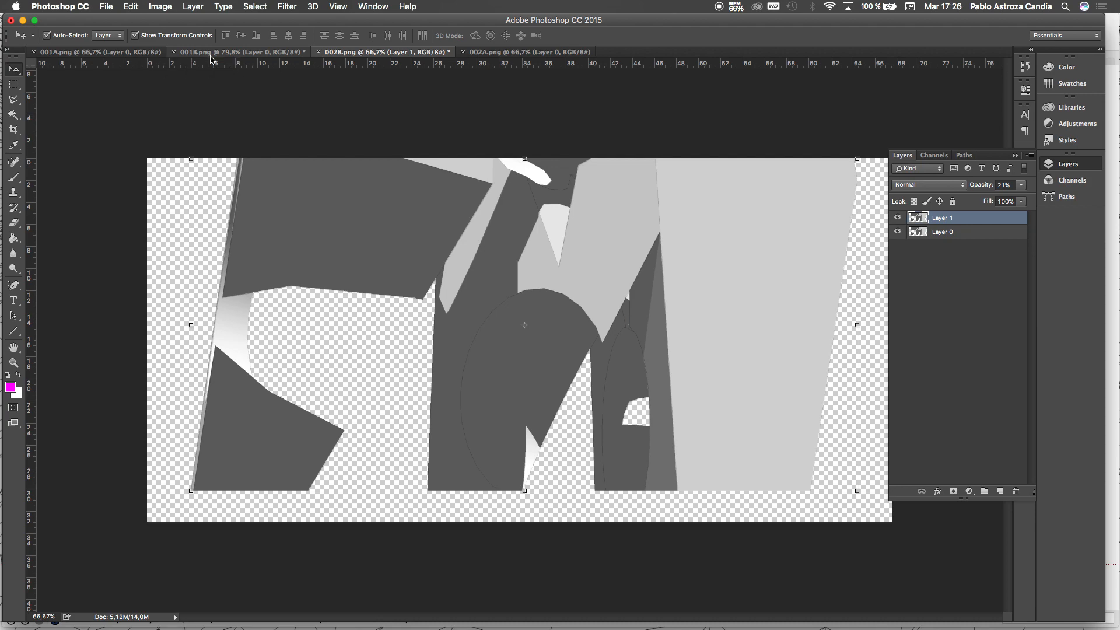
# Step: Switch to the OBJETO model in SketchUp and turn on the edges (Aristas) in its style
pyautogui.hotkey('ctrl', 'Up')
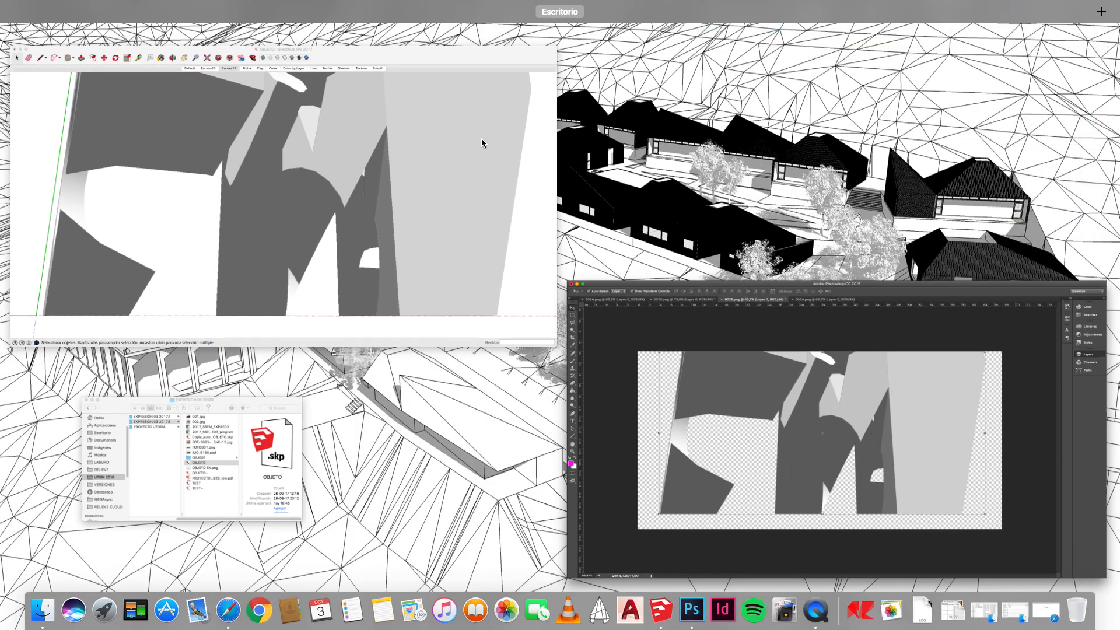
pyautogui.click(481, 140)
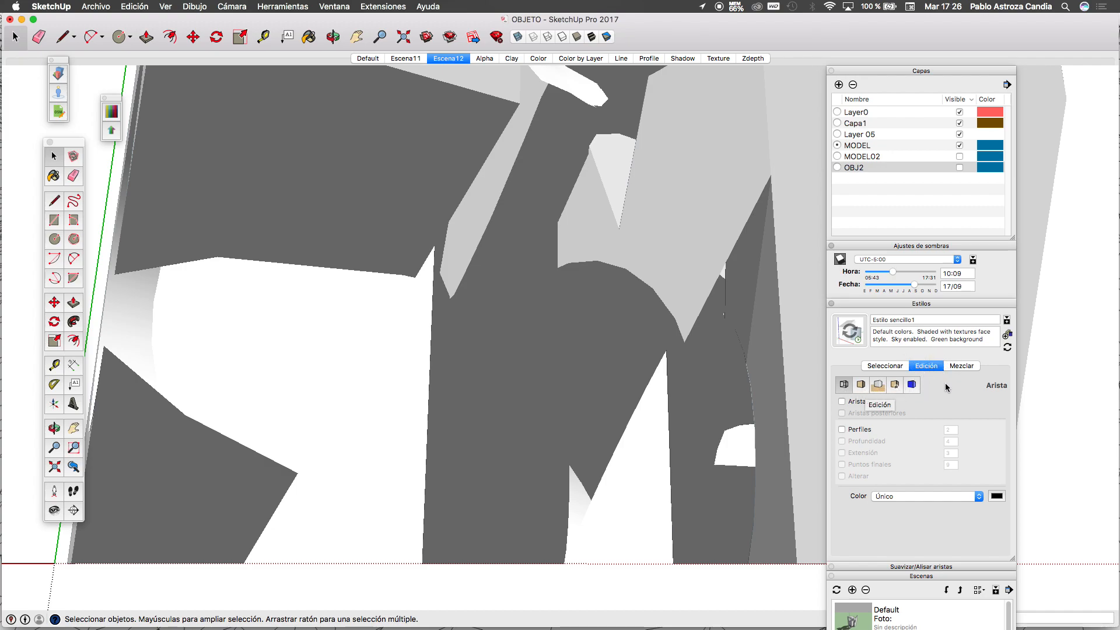
pyautogui.click(842, 402)
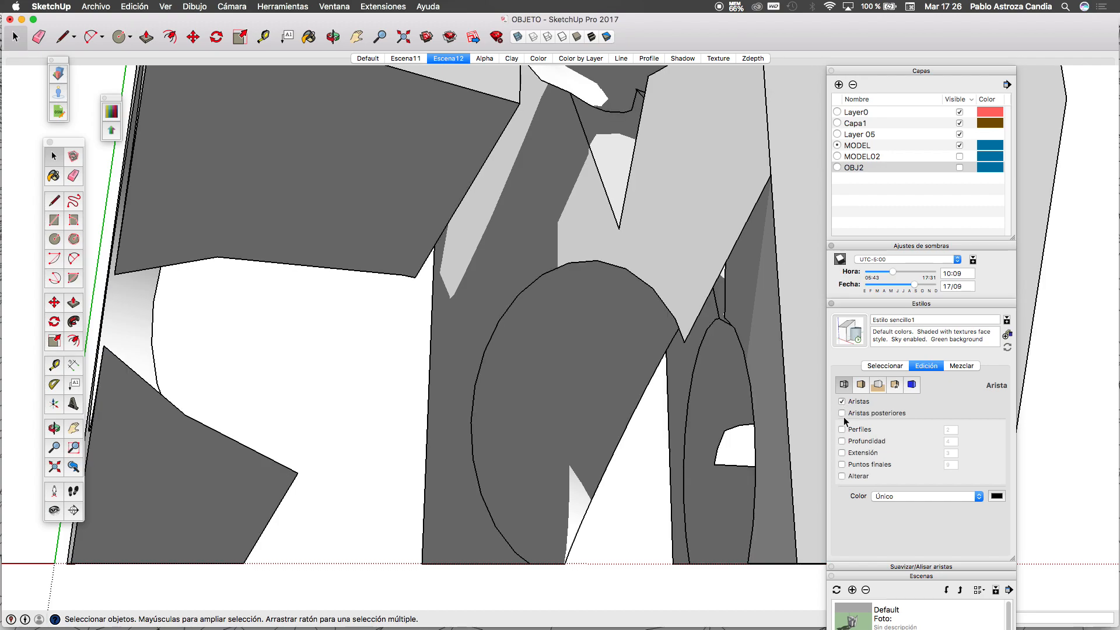
# Step: Turn on Perfiles, Profundidad and Aristas posteriores in the edge settings of the style
pyautogui.click(841, 430)
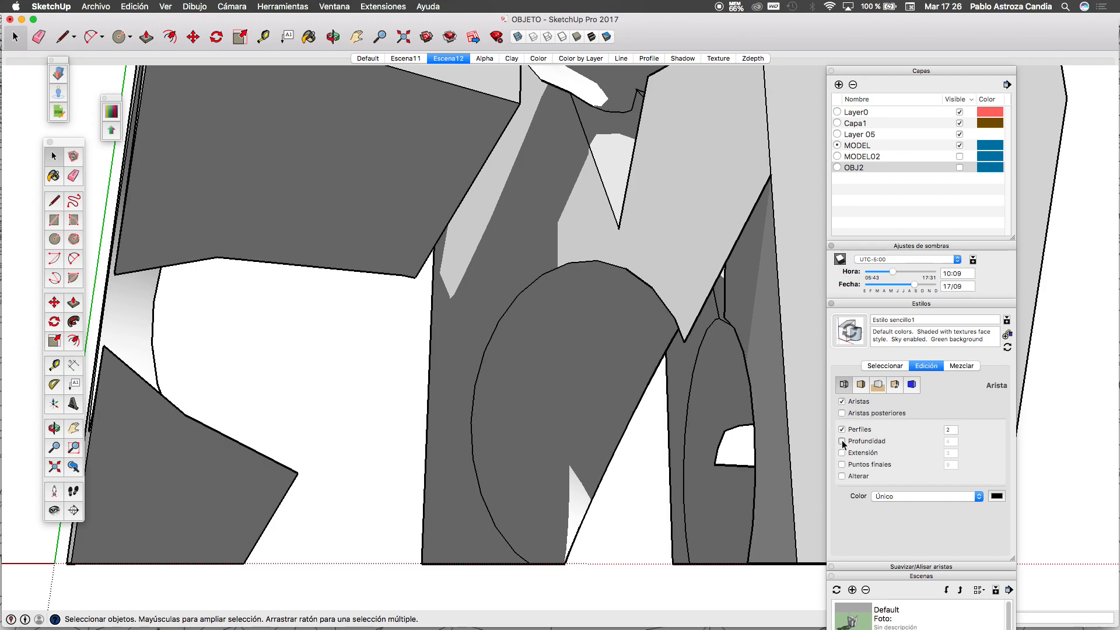
pyautogui.click(842, 442)
pyautogui.click(841, 413)
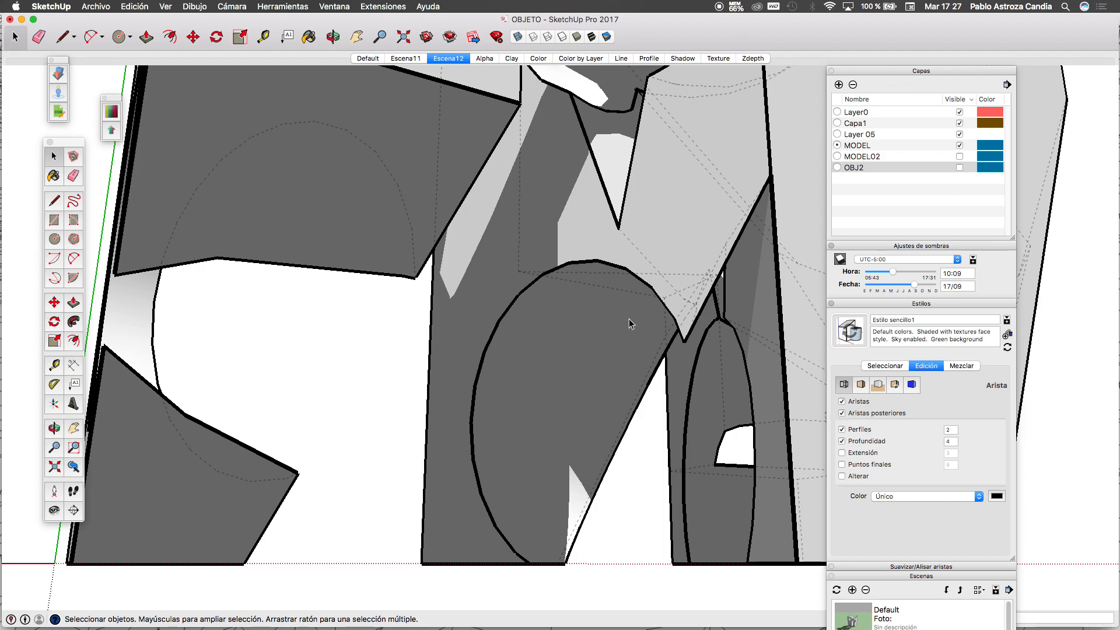
# Step: View the whole object from another angle with the thick and hidden edges, and return to scene Escena12
pyautogui.scroll(-5, 578, 301)
pyautogui.moveTo(579, 301); pyautogui.dragTo(529, 327)
pyautogui.scroll(-6, 529, 331)
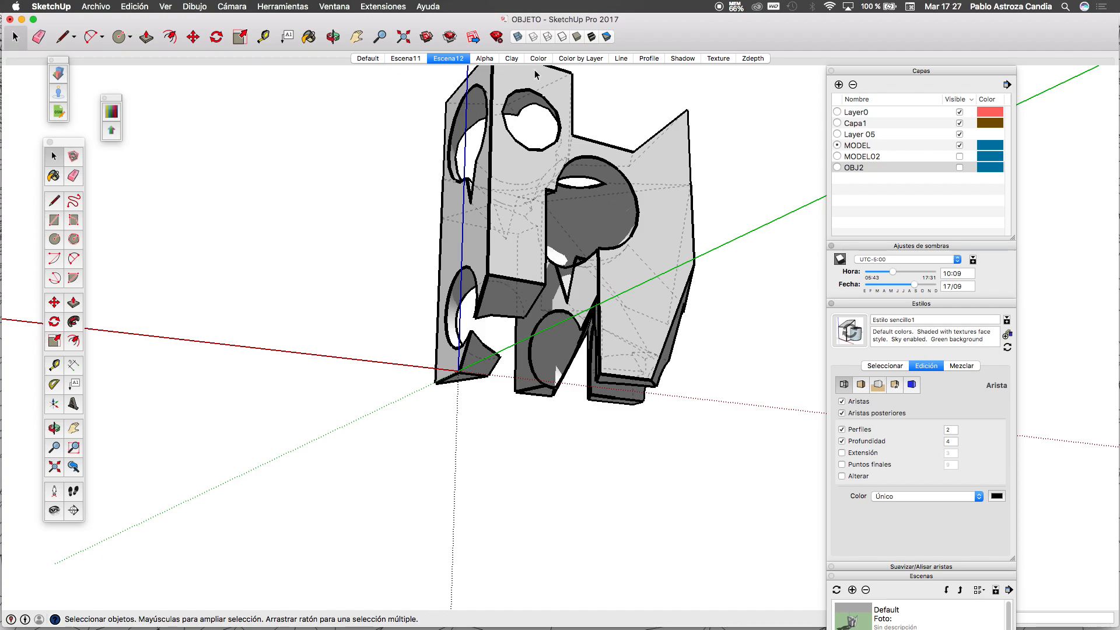
pyautogui.click(444, 59)
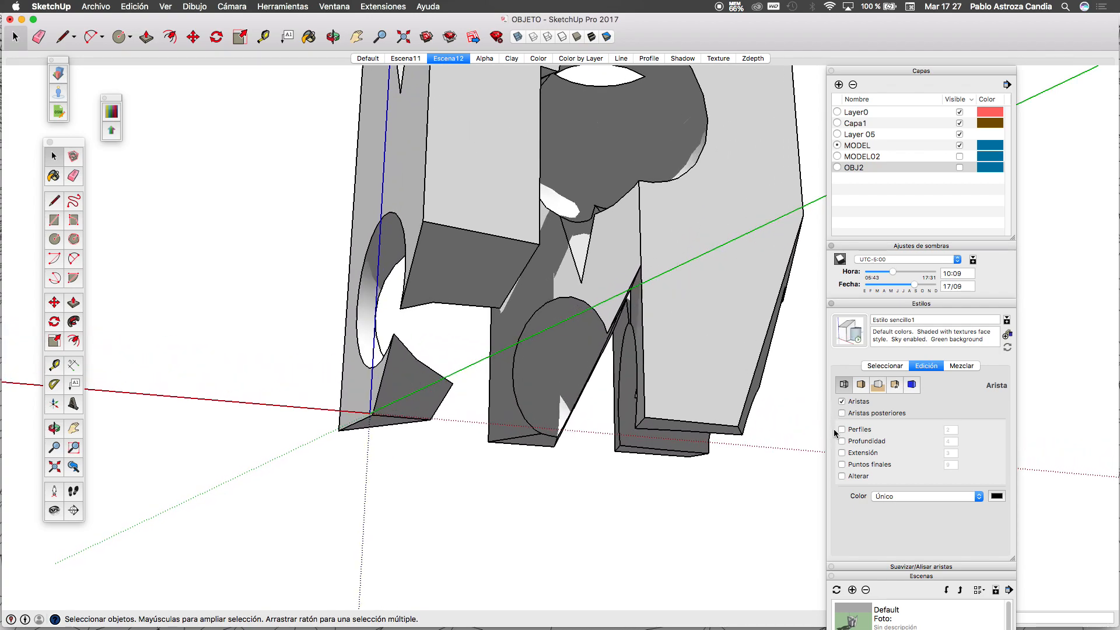
# Step: Turn on every additional edge option: Aristas posteriores, Perfiles, Profundidad, Extensión, Puntos finales and Alterar
pyautogui.click(841, 413)
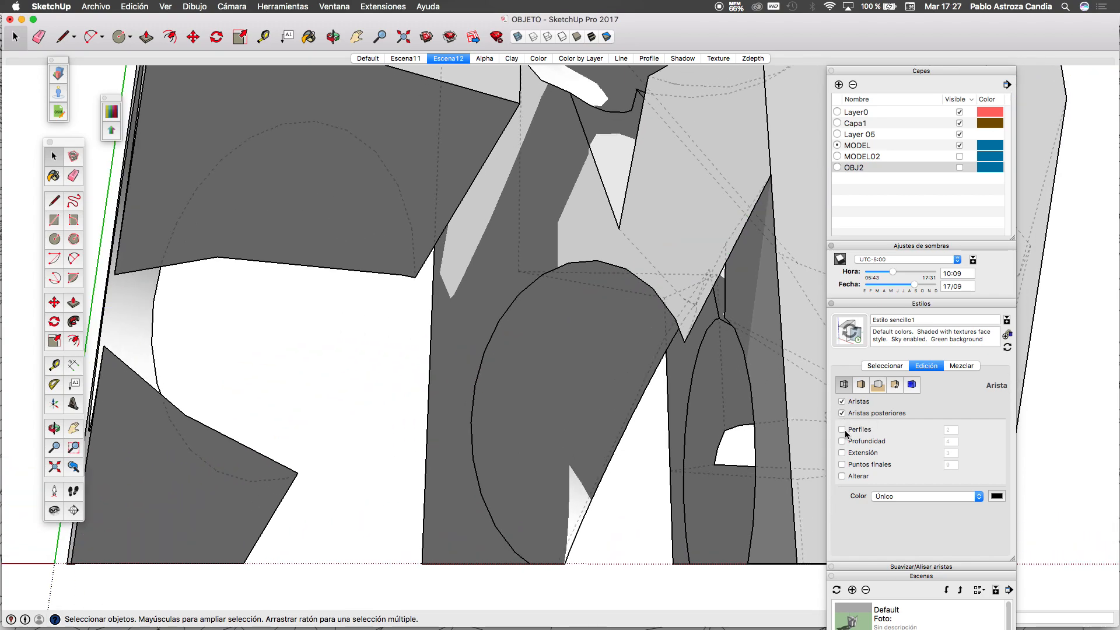
pyautogui.click(842, 429)
pyautogui.click(842, 441)
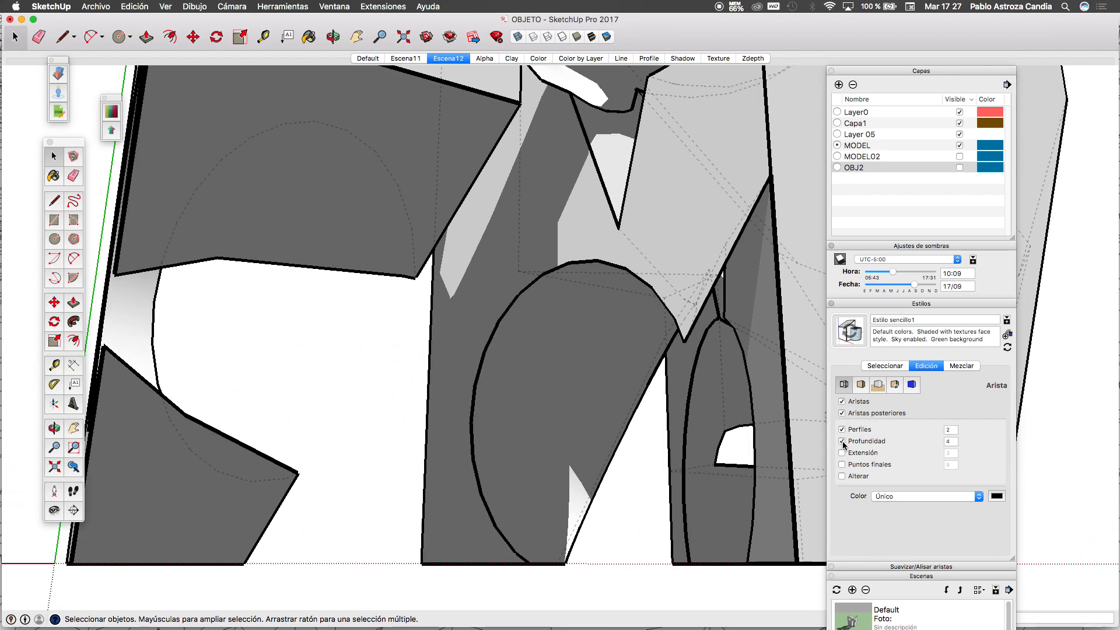
pyautogui.click(841, 453)
pyautogui.click(842, 465)
pyautogui.click(842, 476)
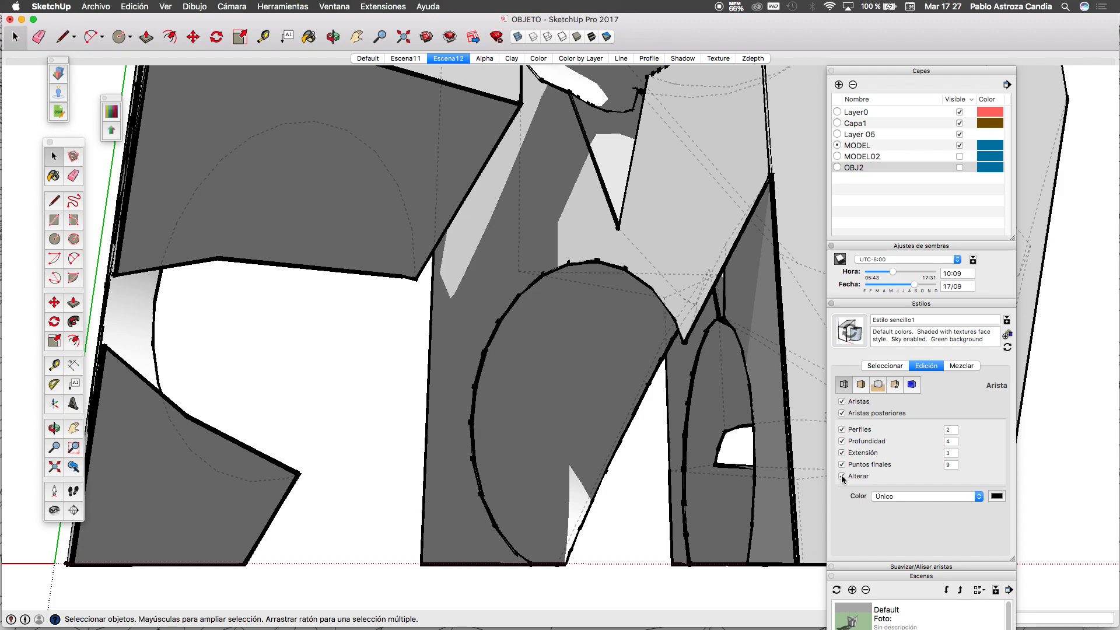
# Step: Turn off all the additional edge options so only Aristas stays enabled, switching Aristas off and on once
pyautogui.click(842, 476)
pyautogui.click(842, 464)
pyautogui.click(842, 453)
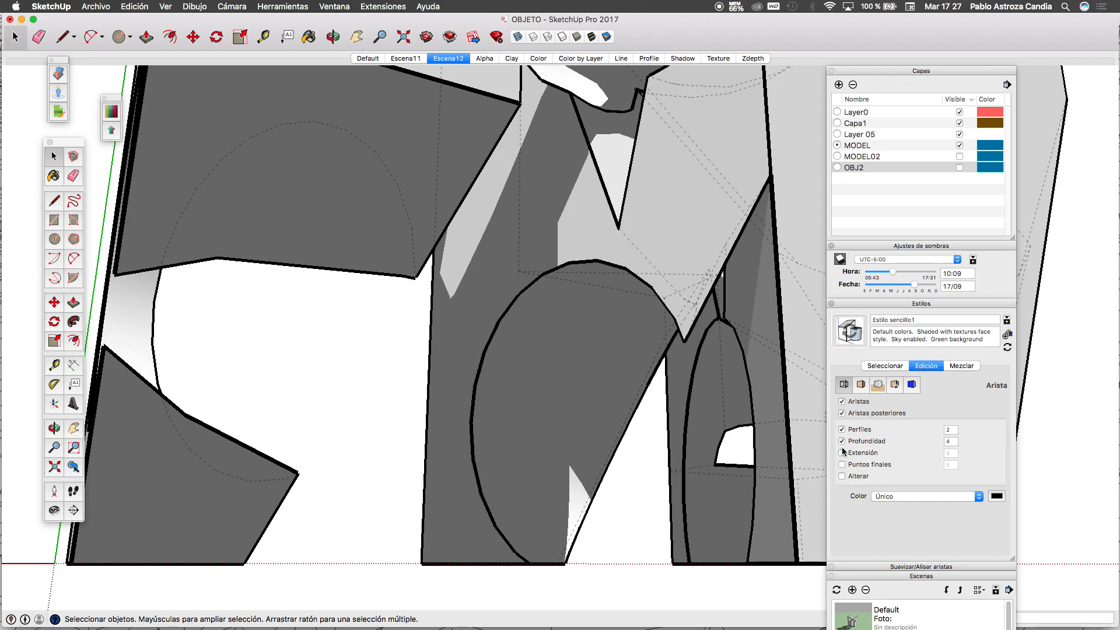
pyautogui.click(842, 441)
pyautogui.click(842, 429)
pyautogui.click(842, 413)
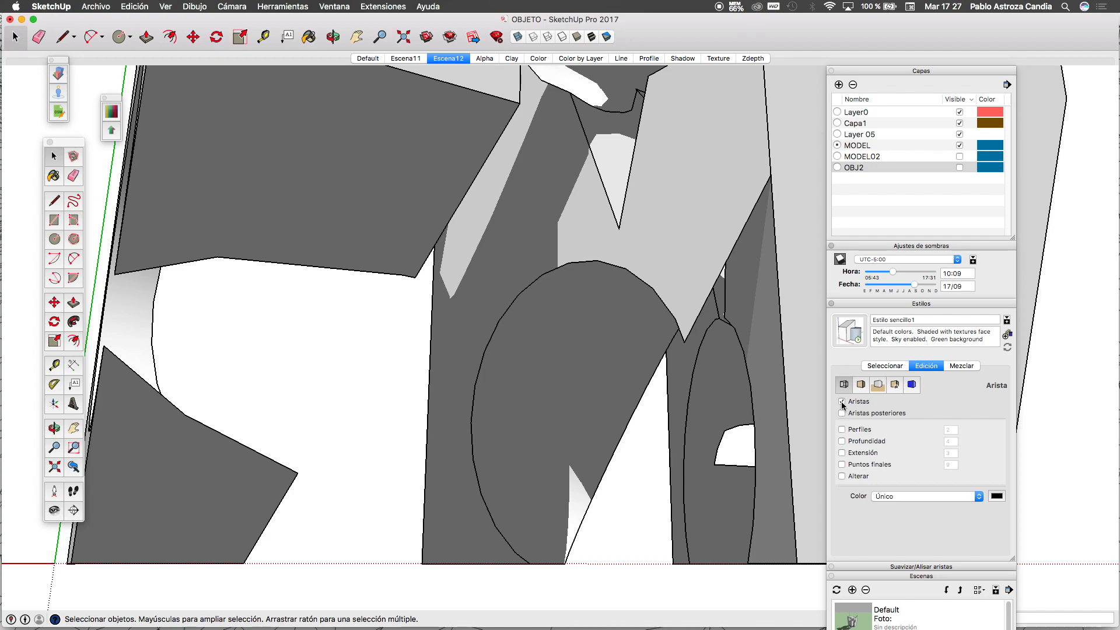
pyautogui.click(841, 401)
pyautogui.click(842, 403)
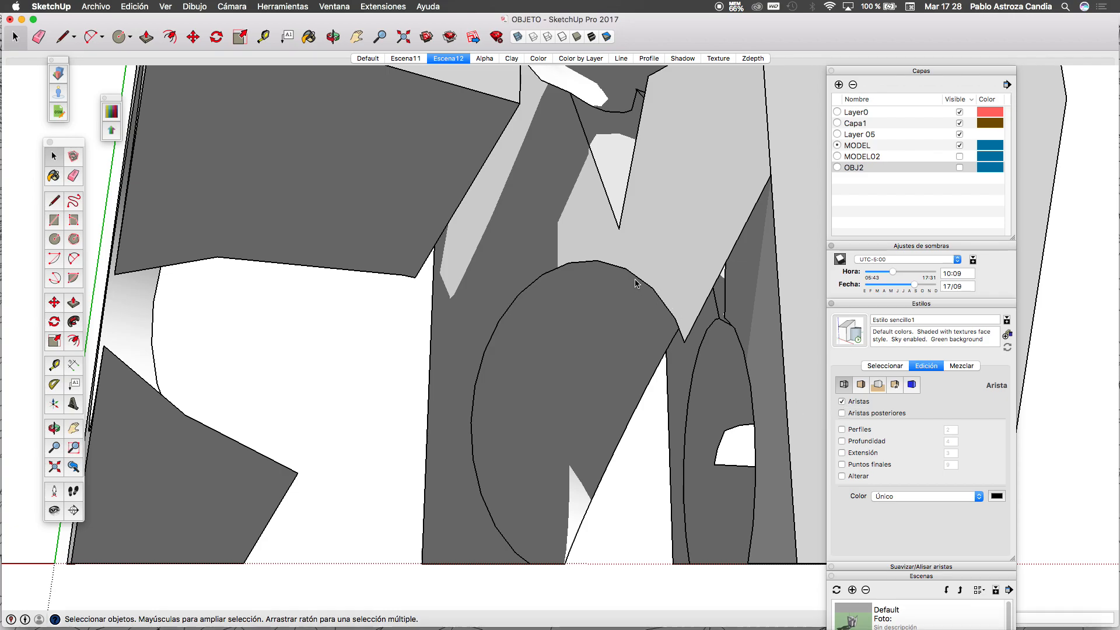
# Step: Switch to Photoshop and review the open documents 001B.png, 001A.png, 002B.png and 002A.png
pyautogui.hotkey('ctrl', 'Up')
pyautogui.click(764, 471)
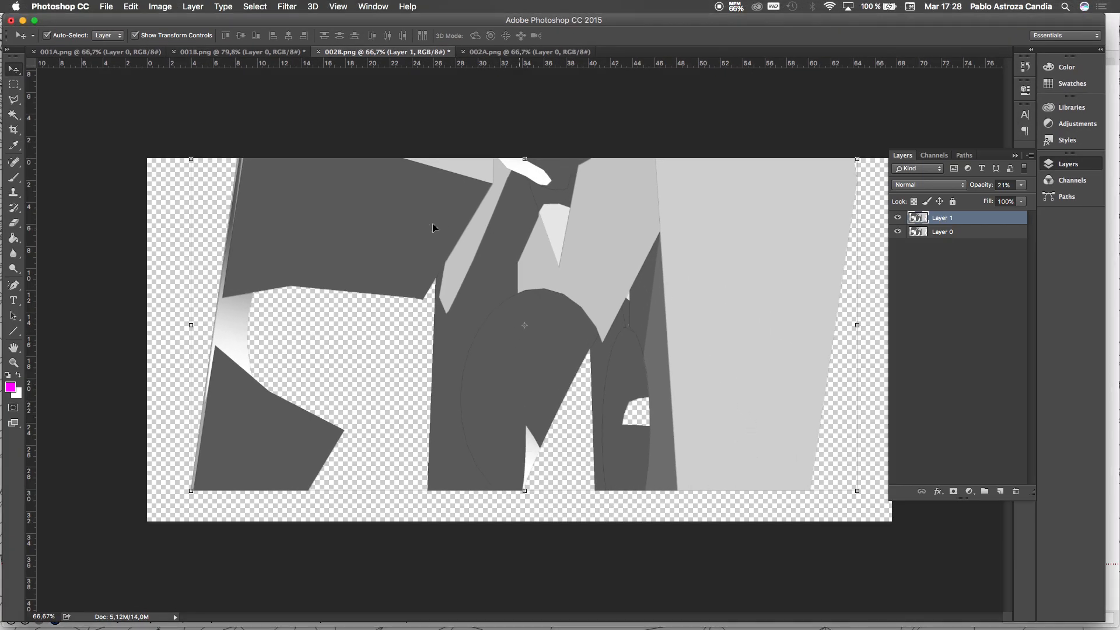
pyautogui.click(235, 53)
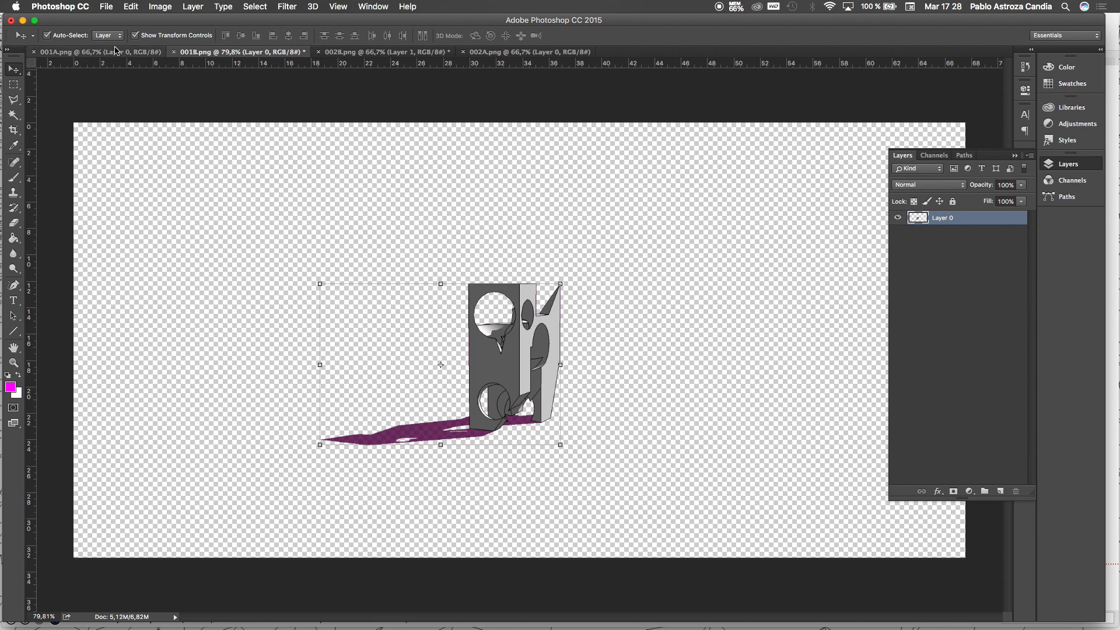
pyautogui.click(86, 53)
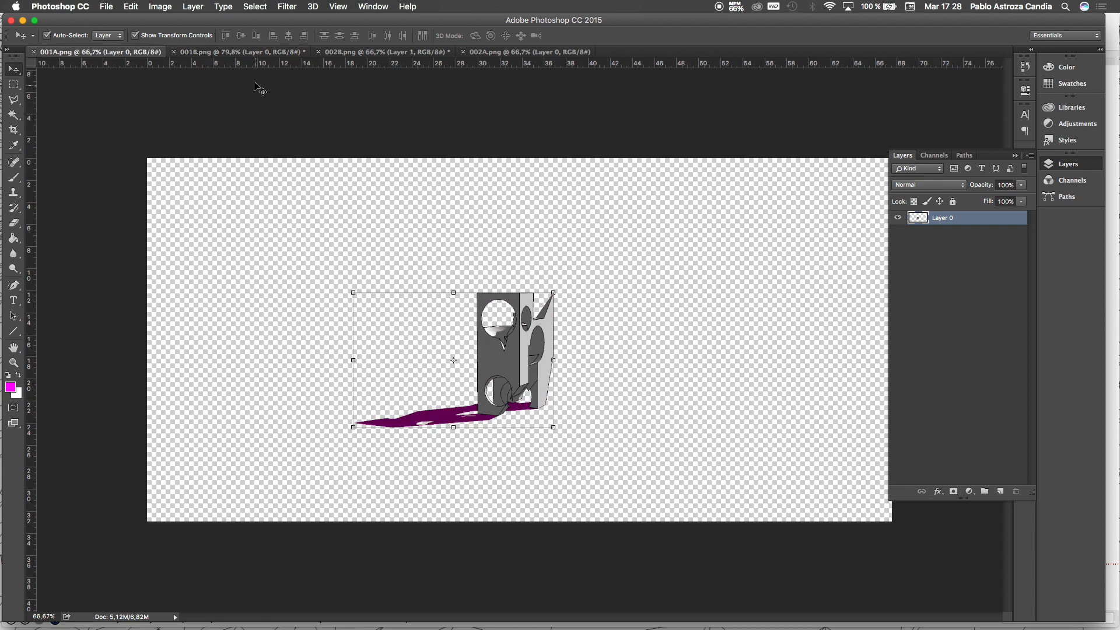
pyautogui.click(233, 56)
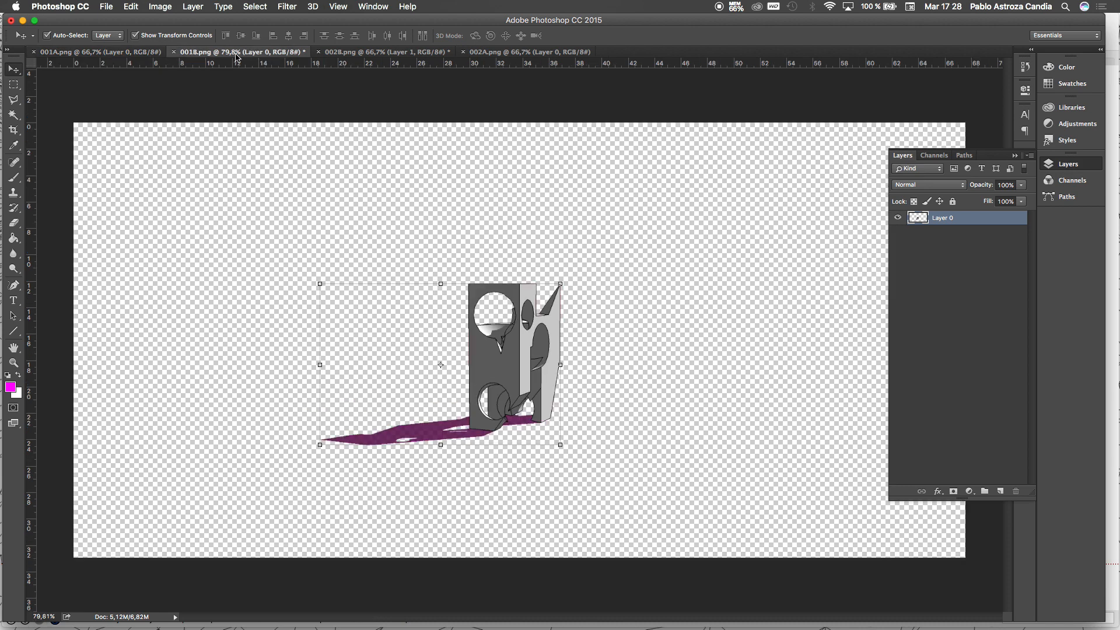
pyautogui.click(418, 53)
pyautogui.click(484, 53)
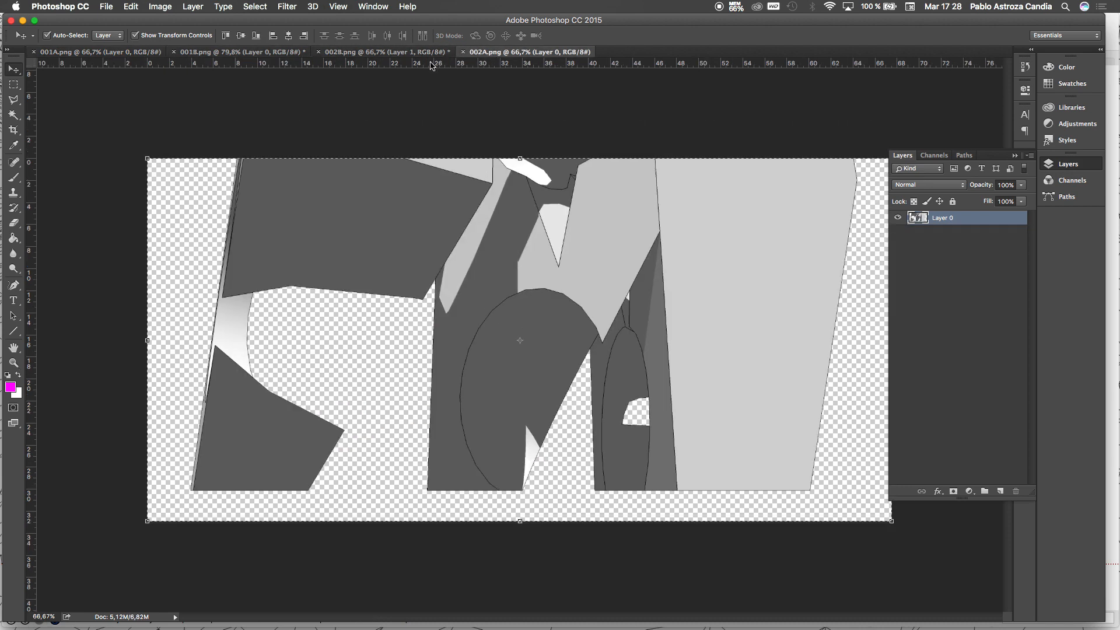
# Step: Compare 001B.png with 001A.png, hiding and showing the layer of 001B.png
pyautogui.click(216, 56)
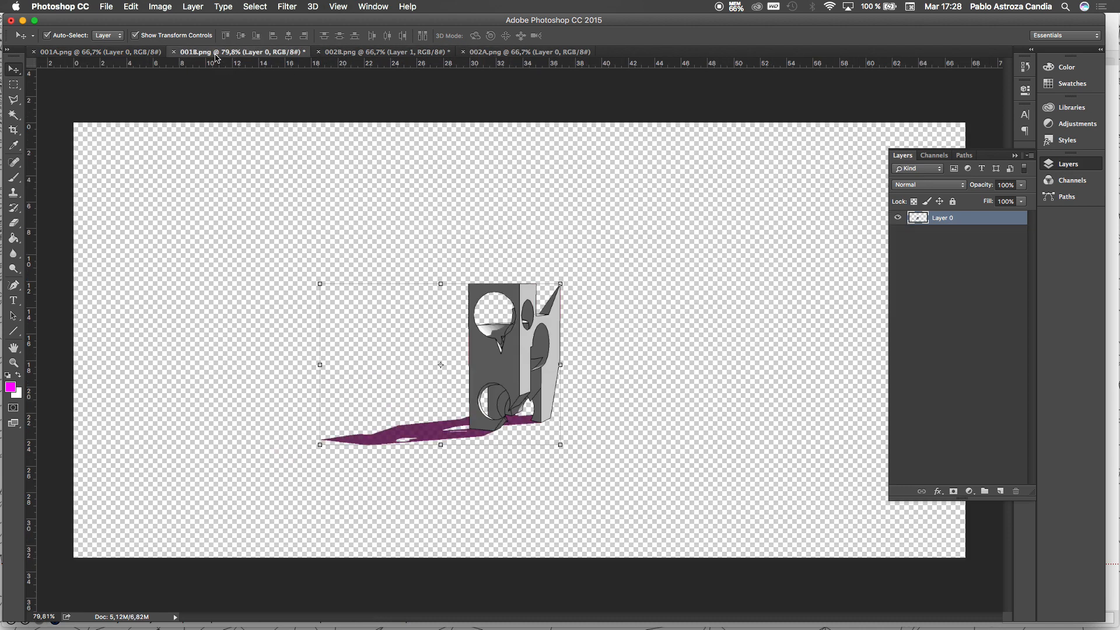
pyautogui.click(117, 56)
pyautogui.click(195, 53)
pyautogui.click(897, 218)
pyautogui.click(896, 219)
pyautogui.click(127, 54)
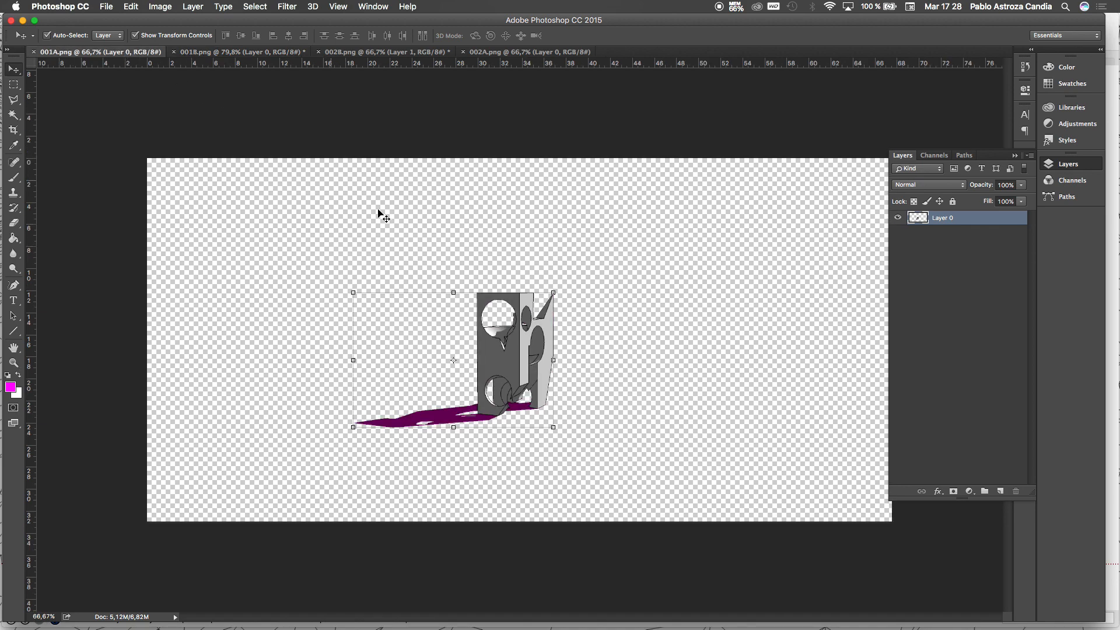
# Step: Switch to SketchUp, show the Escena11 scene, and turn Aristas off and back on to compare the model's edges
pyautogui.hotkey('ctrl', 'Up')
pyautogui.click(506, 233)
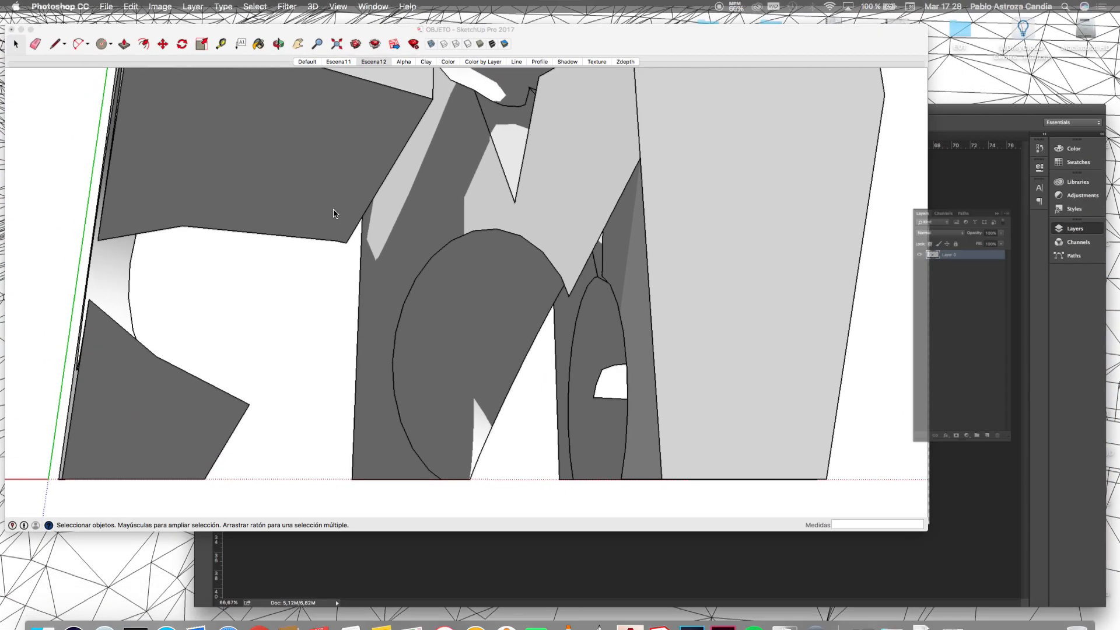
pyautogui.click(414, 59)
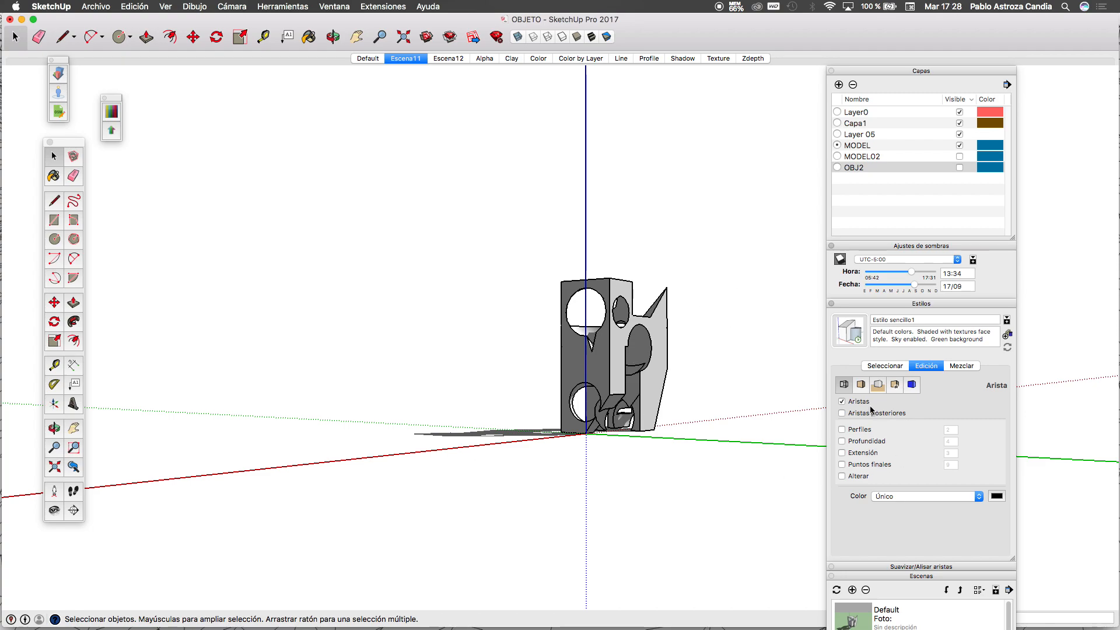
pyautogui.click(841, 402)
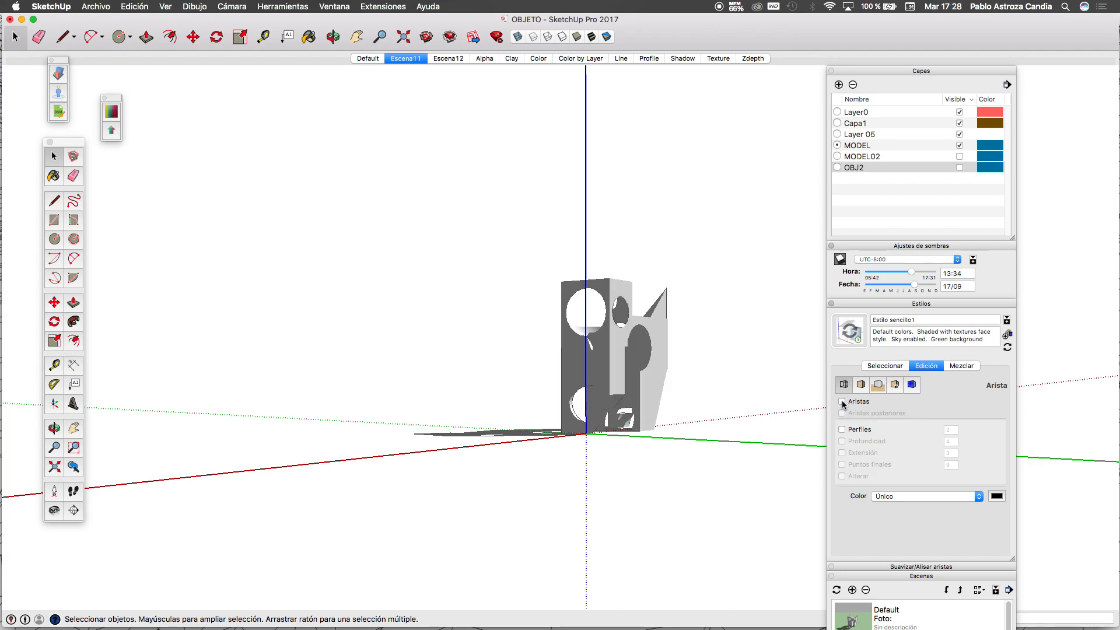
pyautogui.click(842, 401)
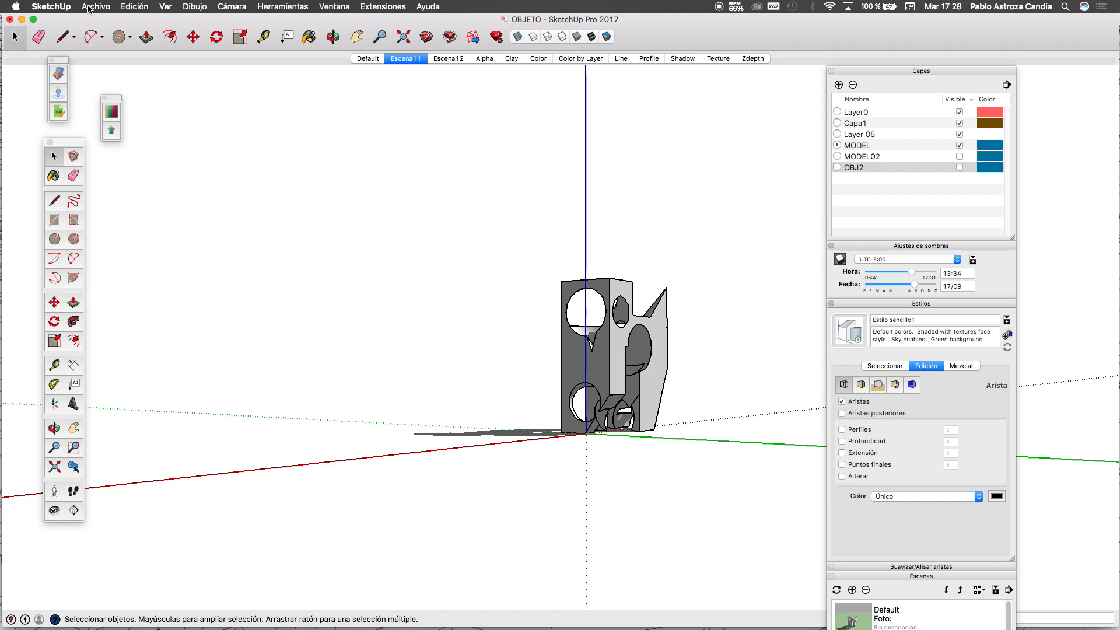
# Step: Export the Escena11 view with edges as a 2D graphic named 000 in PNG format, accepting the 1915 × 934 pixel, transparent-background options
pyautogui.click(90, 7)
pyautogui.moveTo(137, 181)
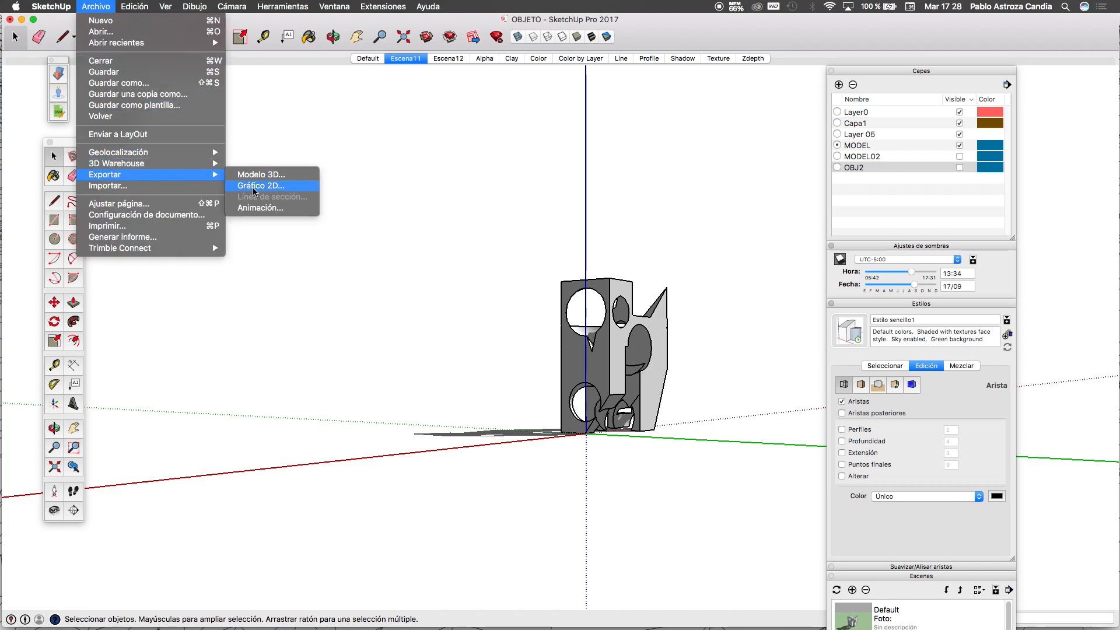
pyautogui.click(251, 187)
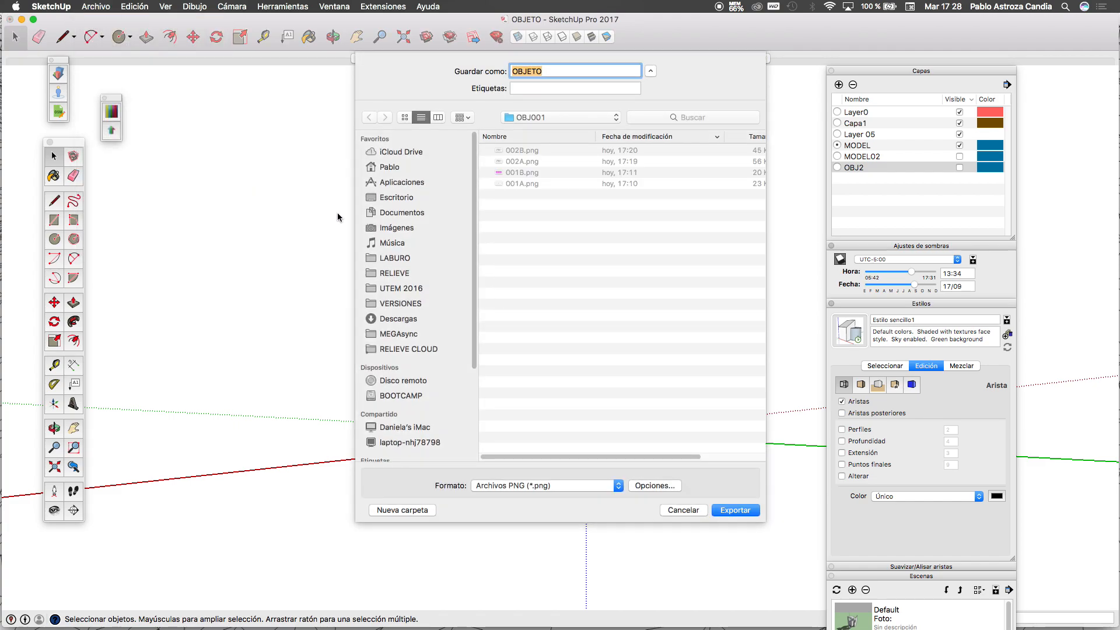
pyautogui.write('000')
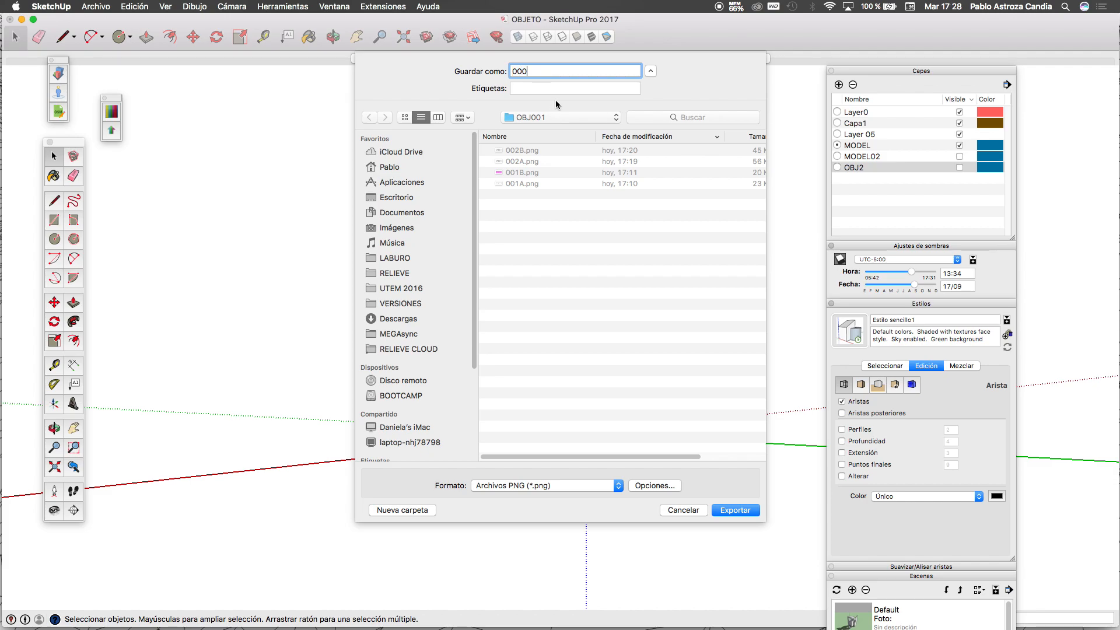
pyautogui.click(660, 489)
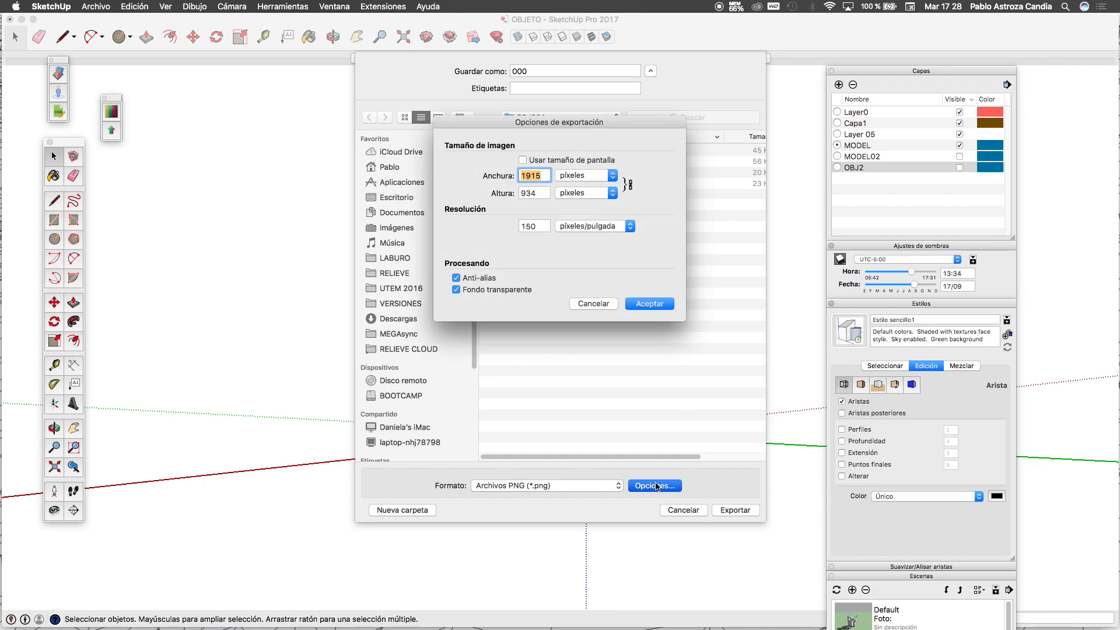
pyautogui.click(652, 305)
pyautogui.click(734, 511)
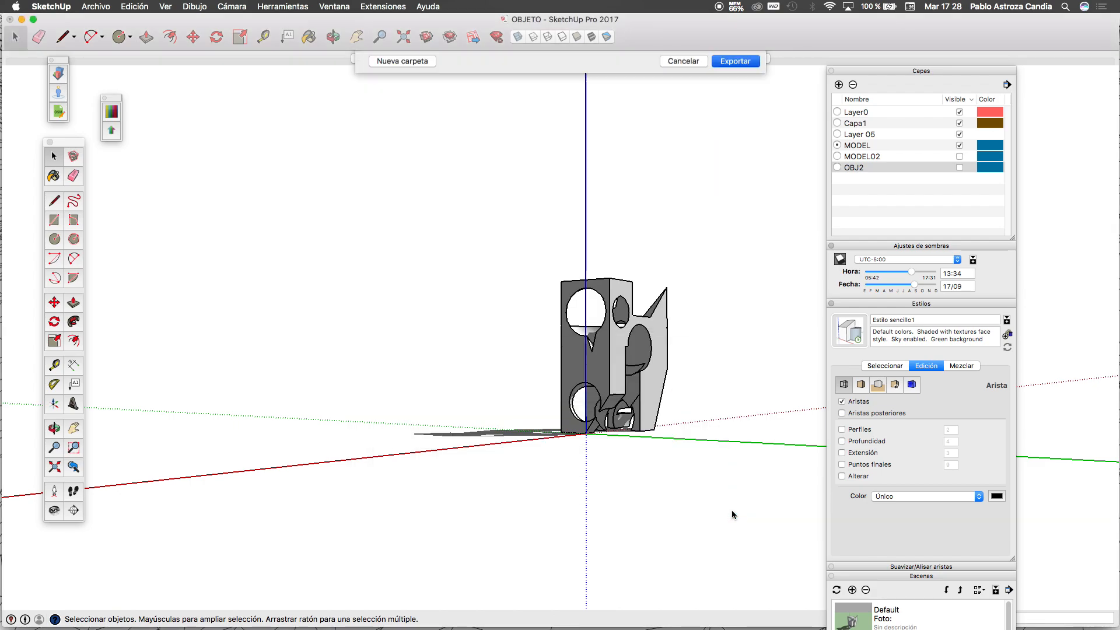
# Step: Switch to Photoshop and open 000.png from the OBJ001 folder, leaving it as is without color management
pyautogui.hotkey('ctrl', 'Up')
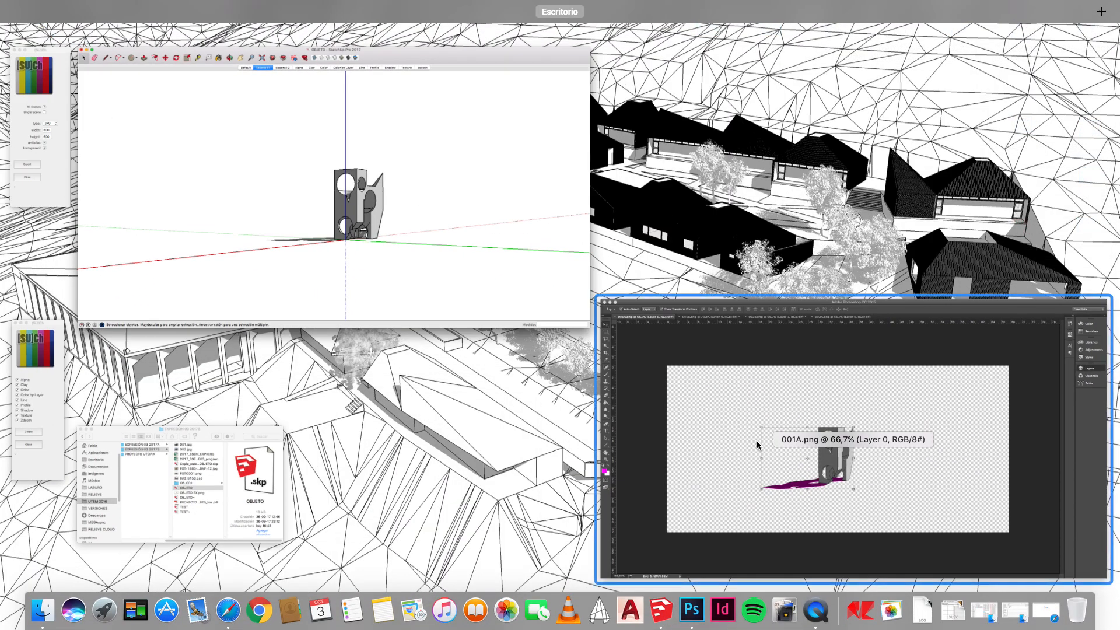
pyautogui.click(689, 359)
pyautogui.click(106, 7)
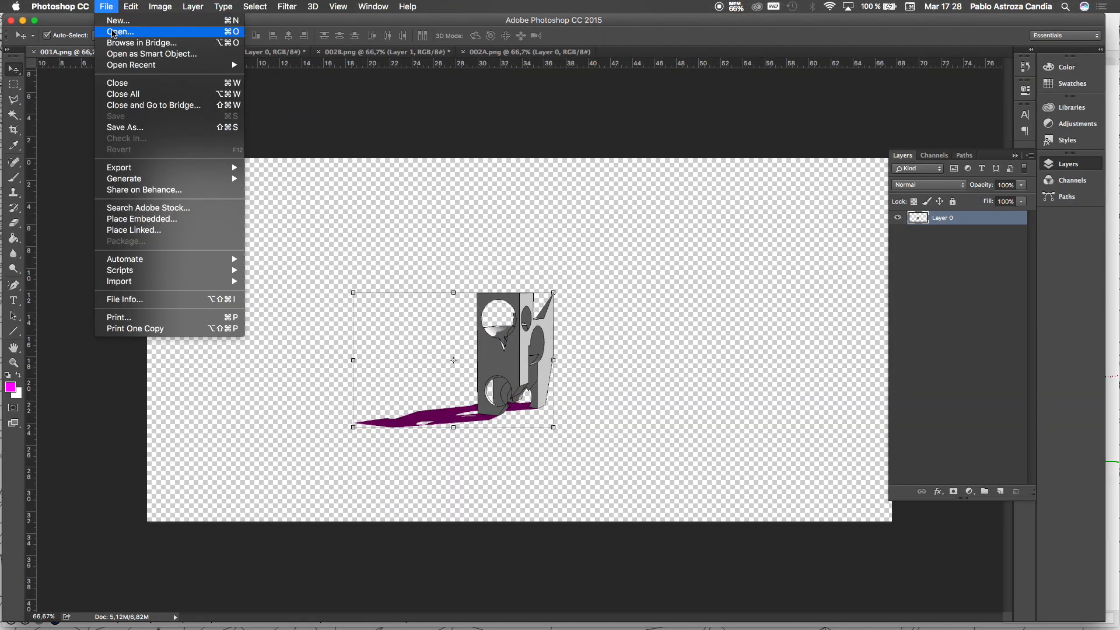
pyautogui.click(119, 31)
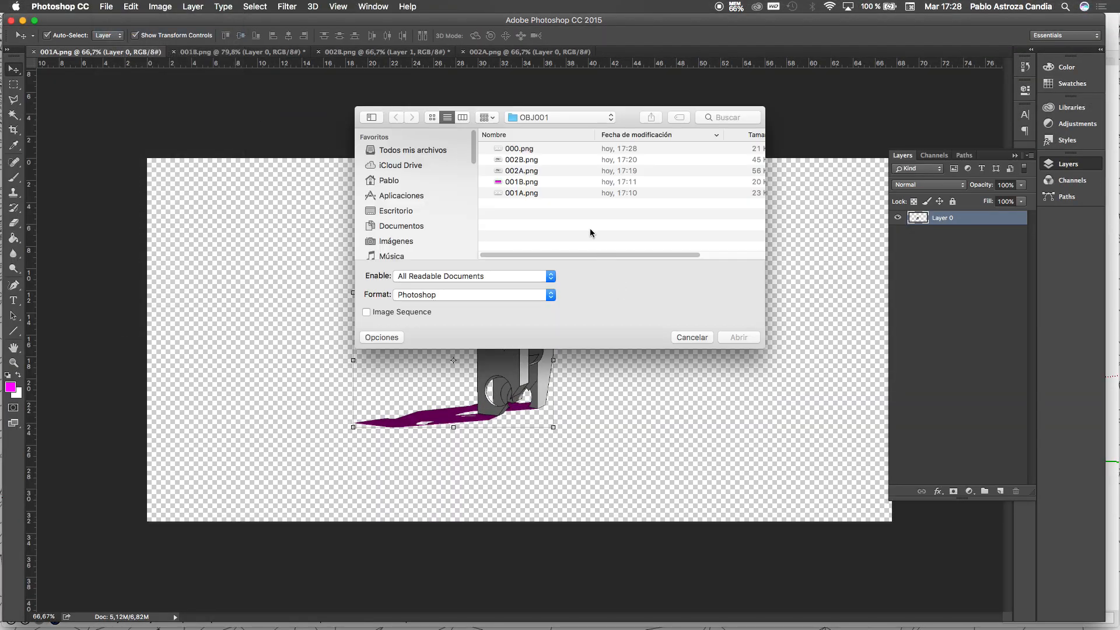
pyautogui.click(521, 147)
pyautogui.click(738, 338)
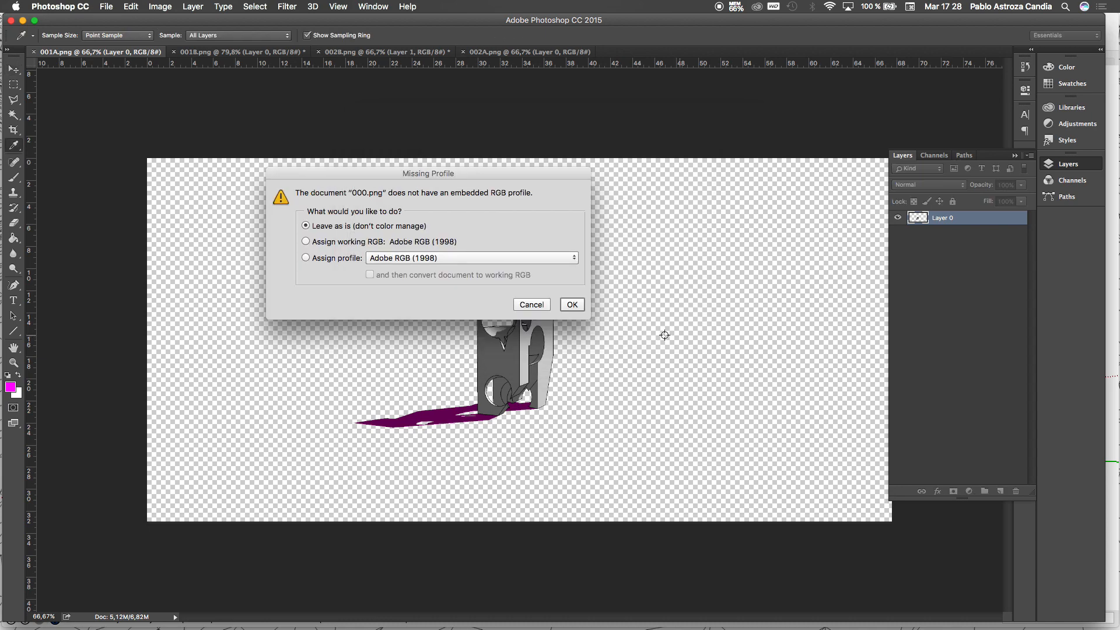
pyautogui.click(570, 304)
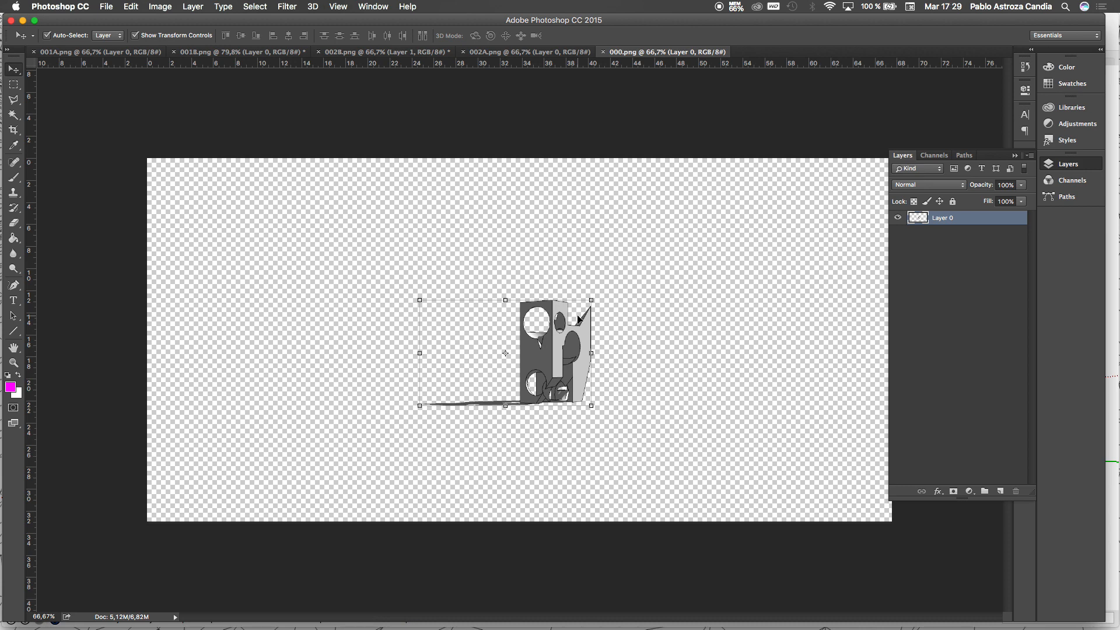
# Step: Return to SketchUp and turn off Aristas for the Escena11 view, switching the shadows off and on once
pyautogui.press('super')
pyautogui.hotkey('ctrl', 'Up')
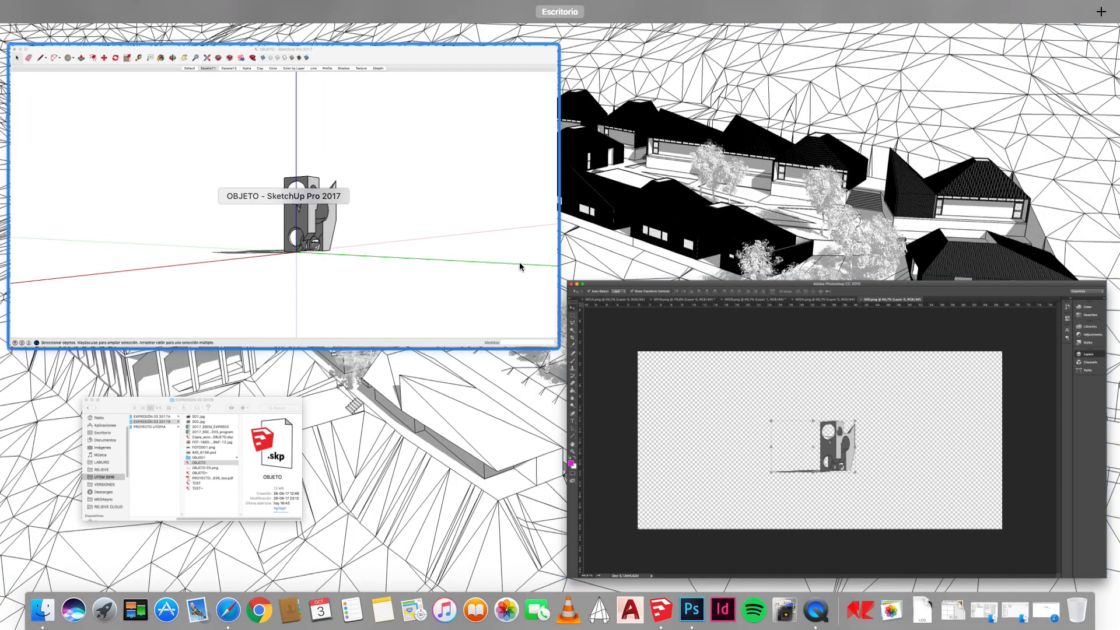
pyautogui.click(470, 252)
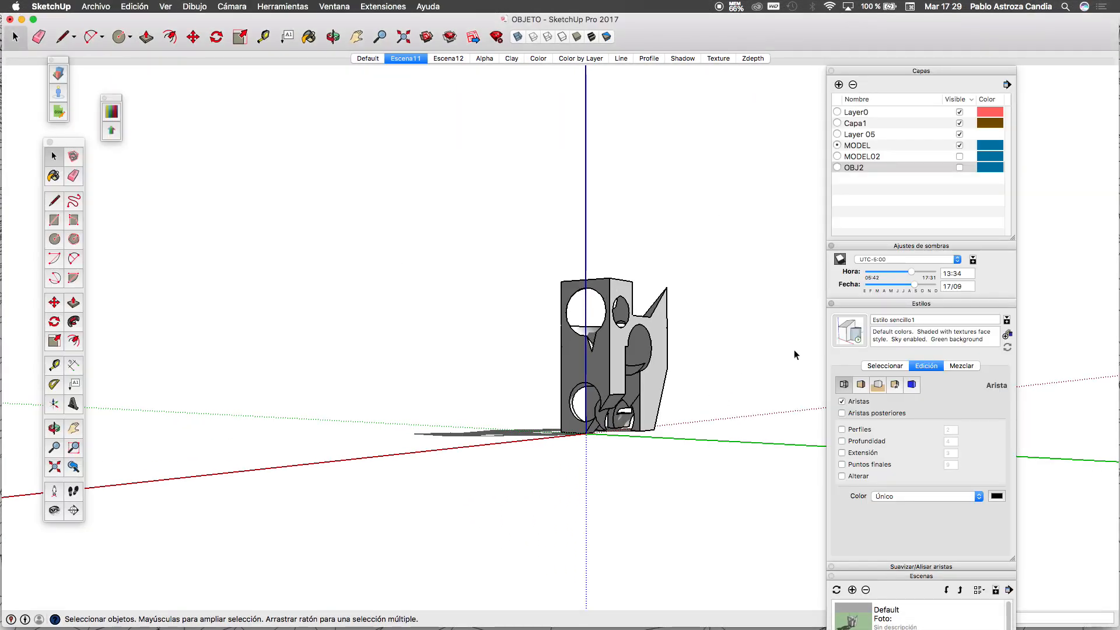
pyautogui.click(841, 259)
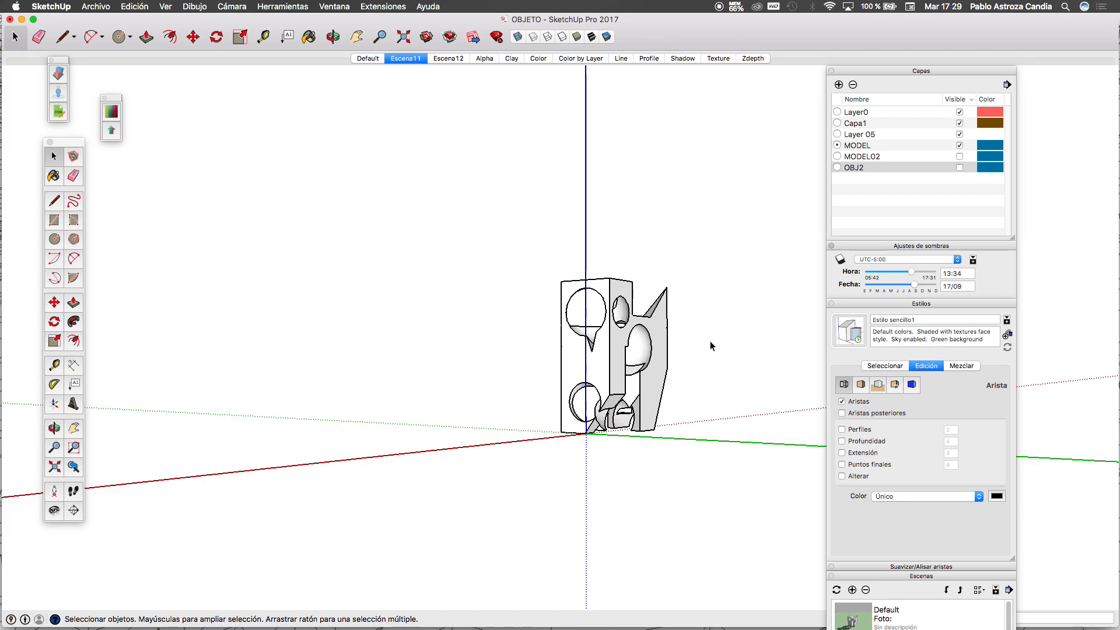
pyautogui.click(842, 402)
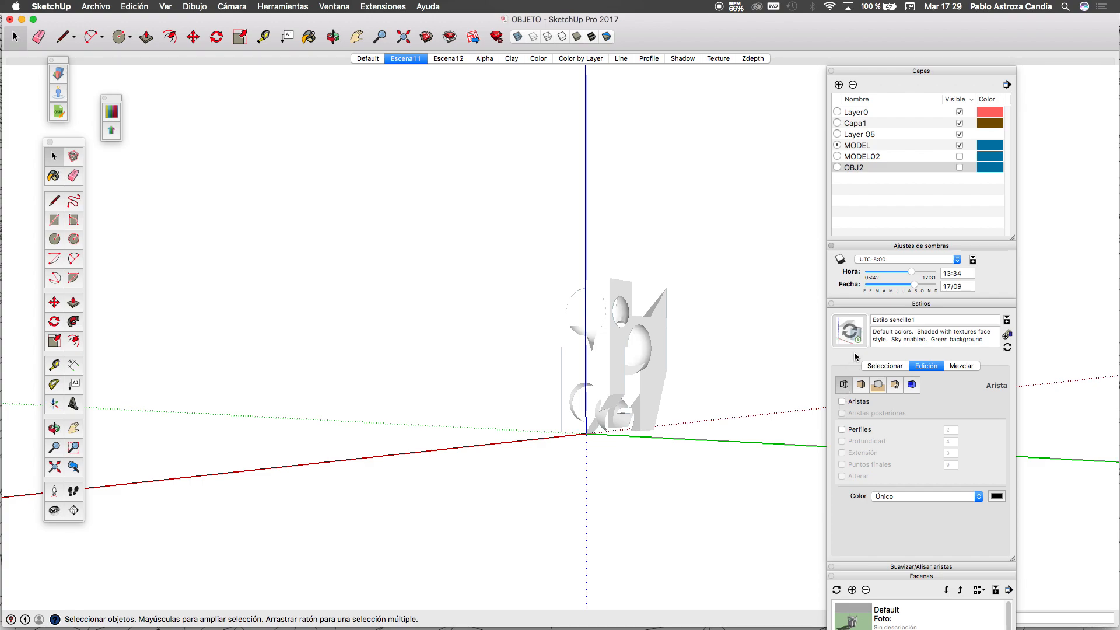
pyautogui.click(840, 259)
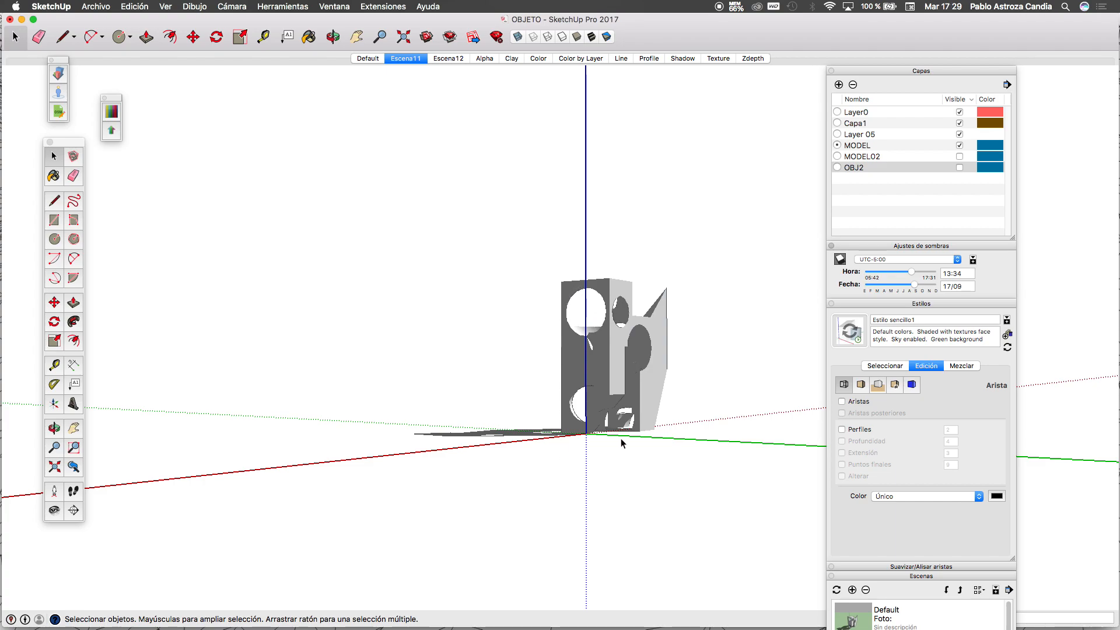
# Step: Export the edgeless view as a 2D PNG graphic named 000B in the OBJ001 folder
pyautogui.click(95, 7)
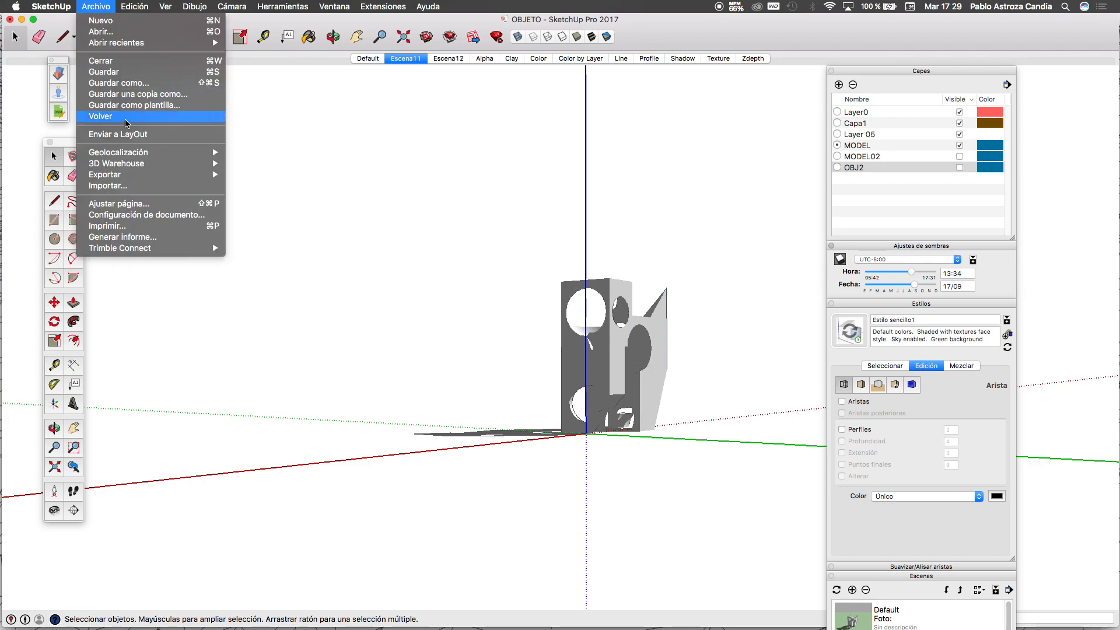
pyautogui.moveTo(147, 175)
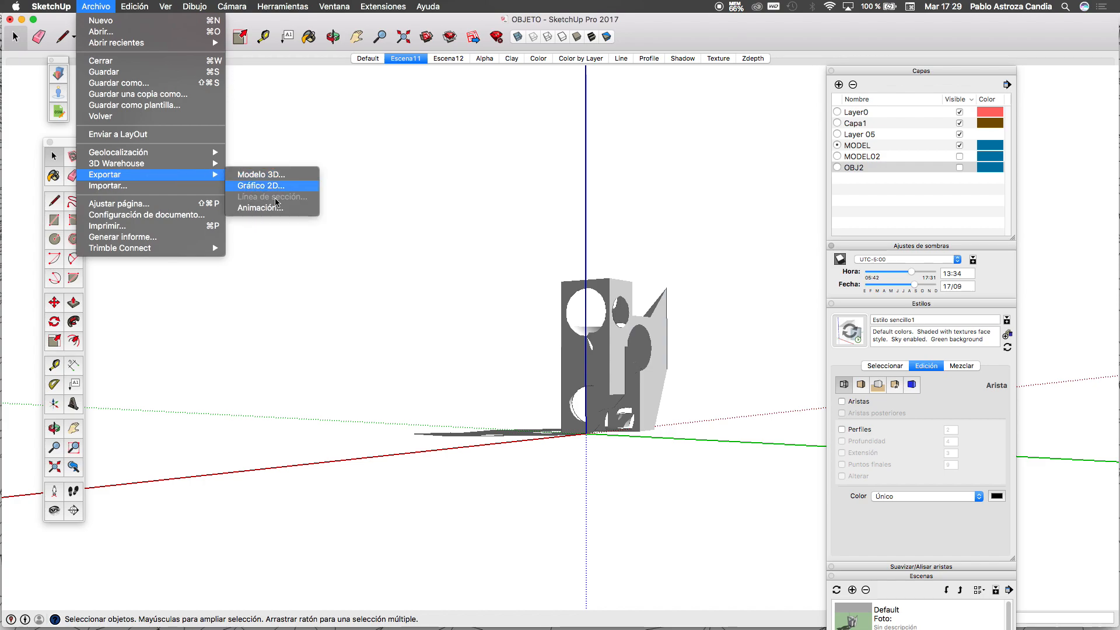
pyautogui.click(263, 187)
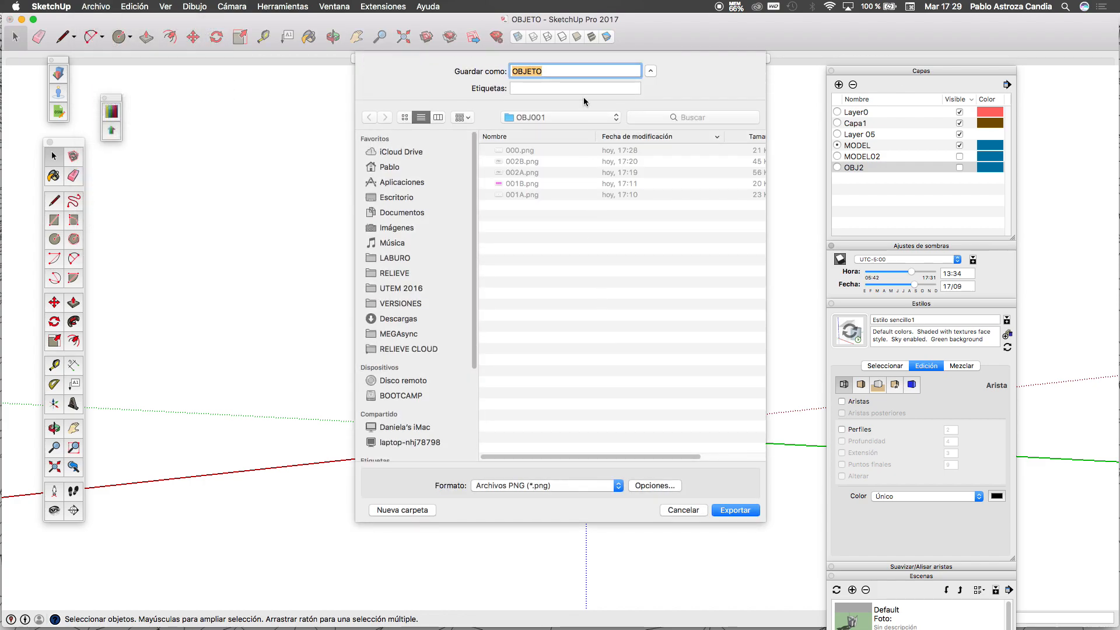
pyautogui.write('000B')
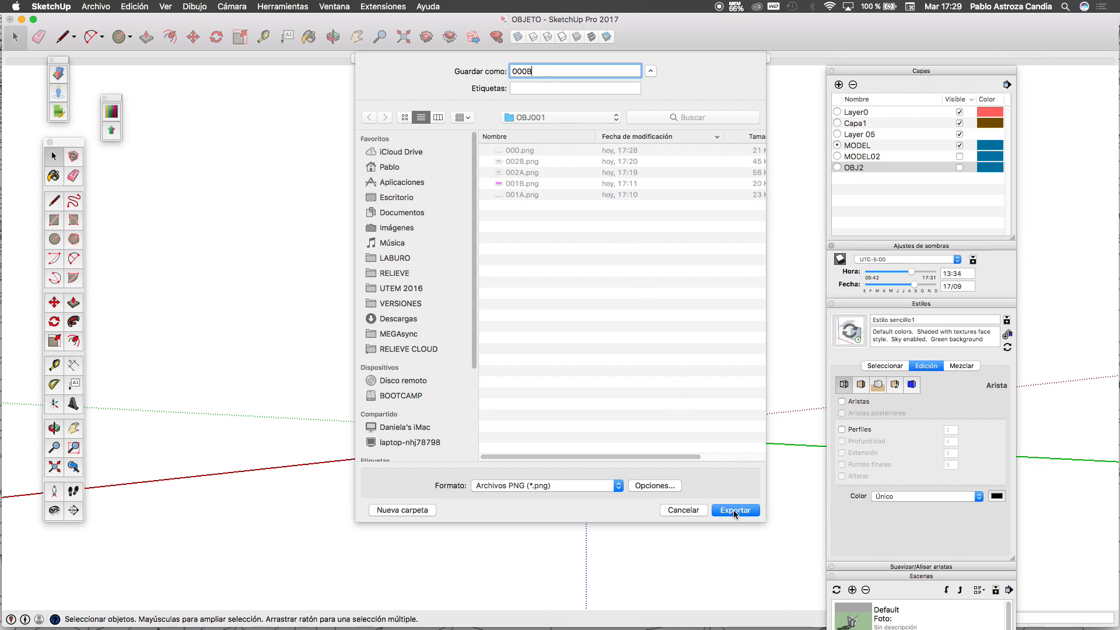
pyautogui.click(734, 511)
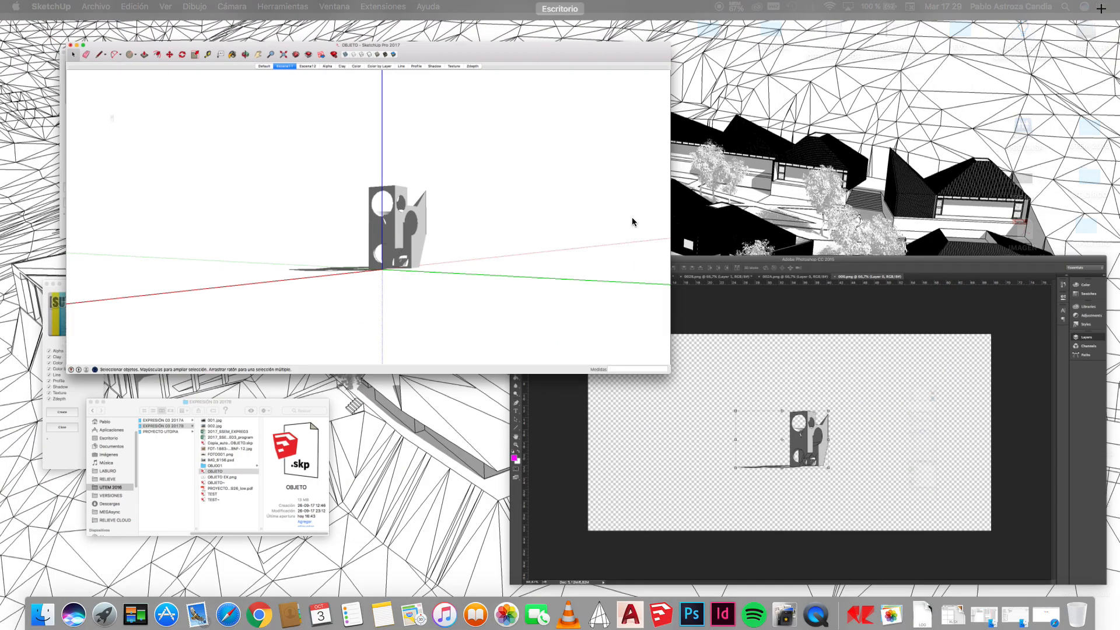
# Step: Switch to Photoshop and open 000B.png from the OBJ001 folder, accepting the missing color profile, with the Move tool active
pyautogui.click(709, 404)
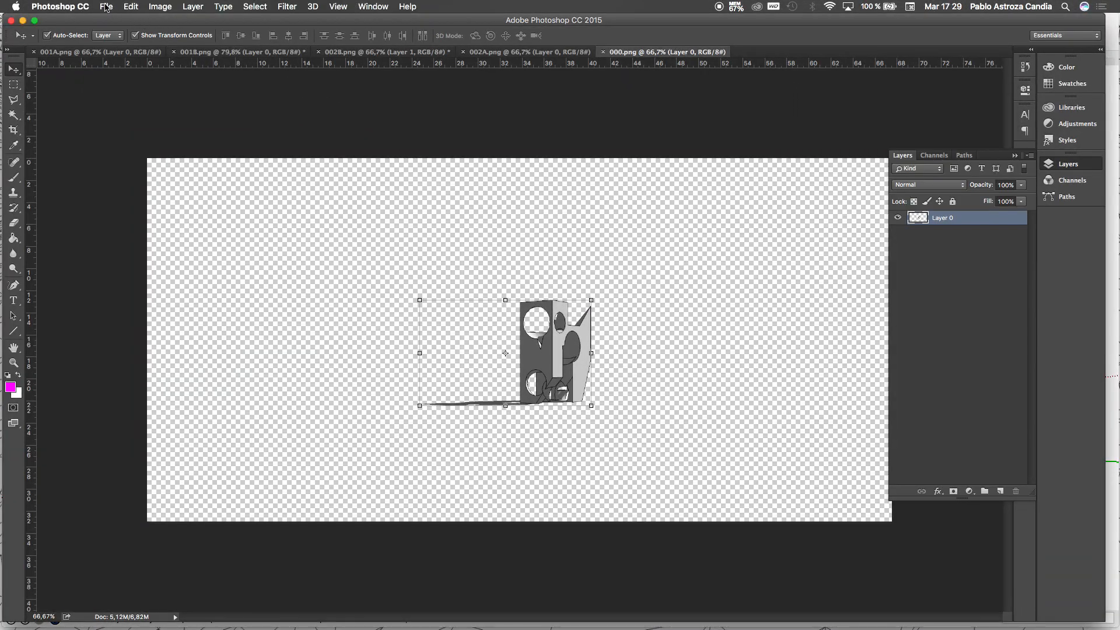
pyautogui.click(106, 7)
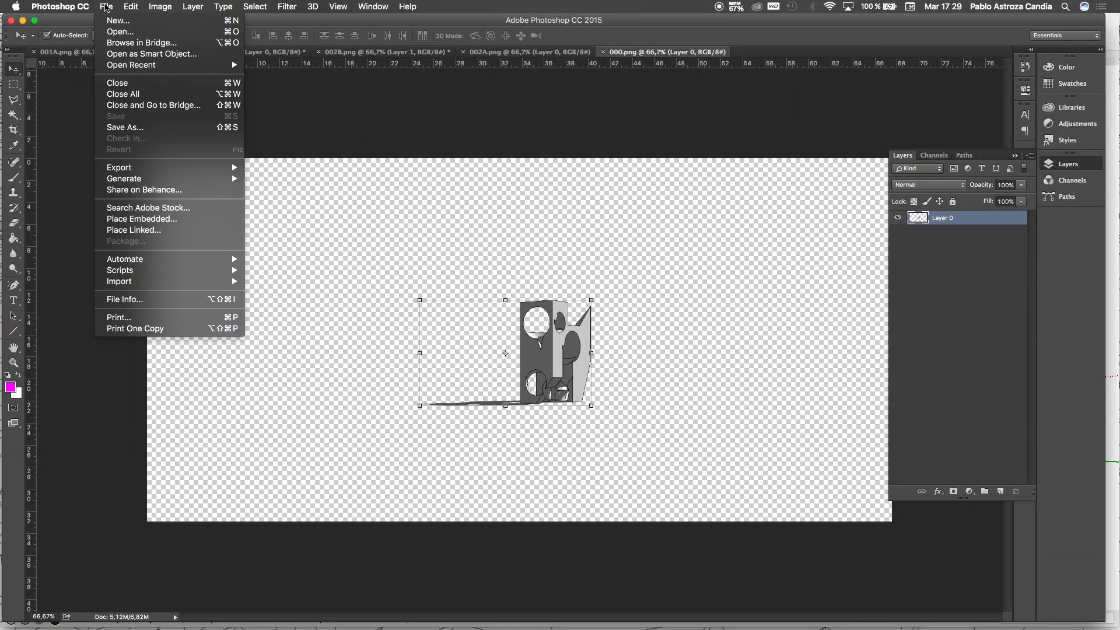
pyautogui.click(121, 32)
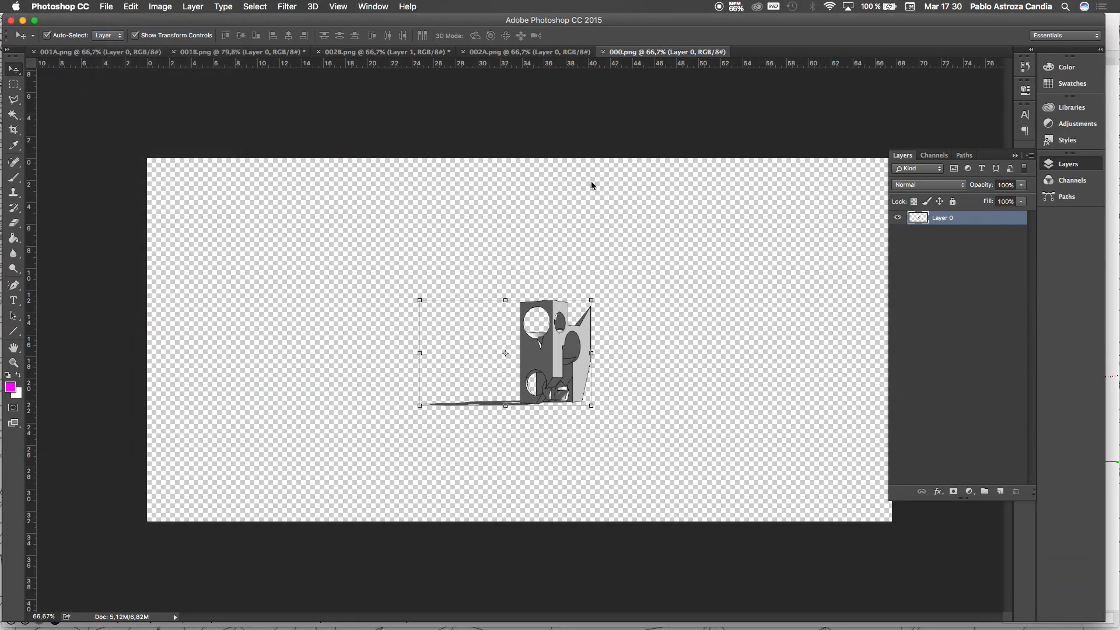
pyautogui.click(522, 160)
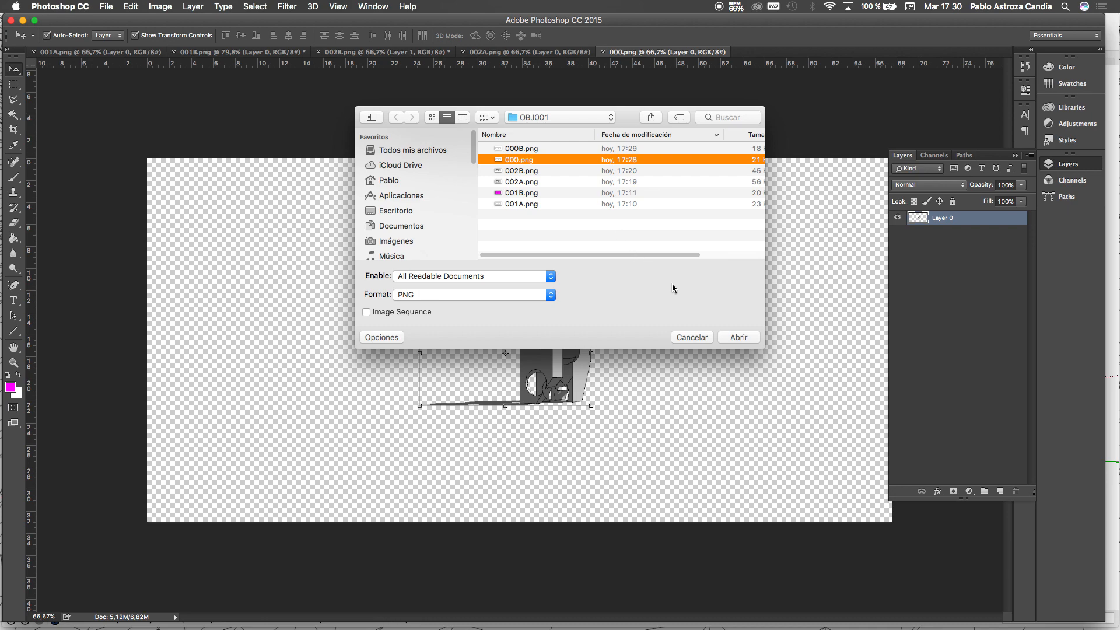
pyautogui.click(740, 339)
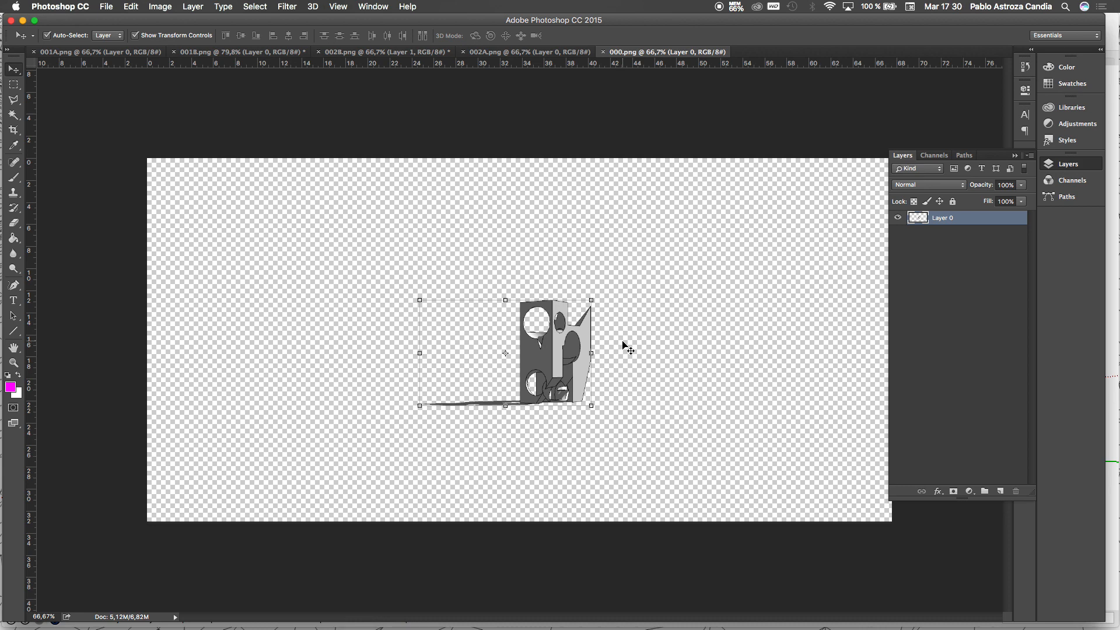
pyautogui.click(106, 6)
pyautogui.click(682, 322)
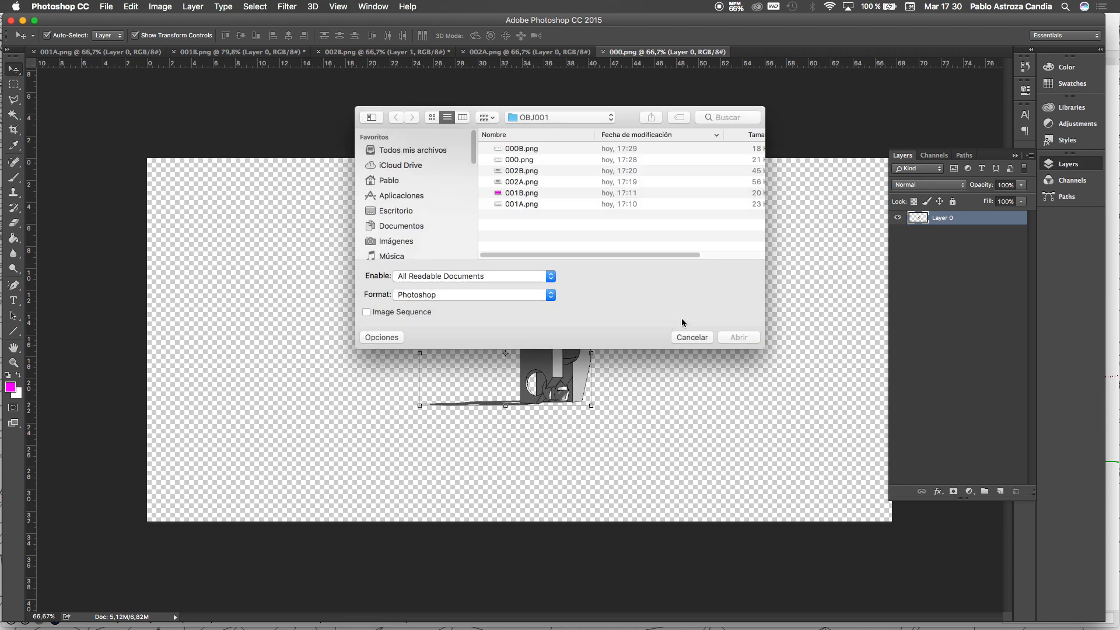
pyautogui.click(533, 152)
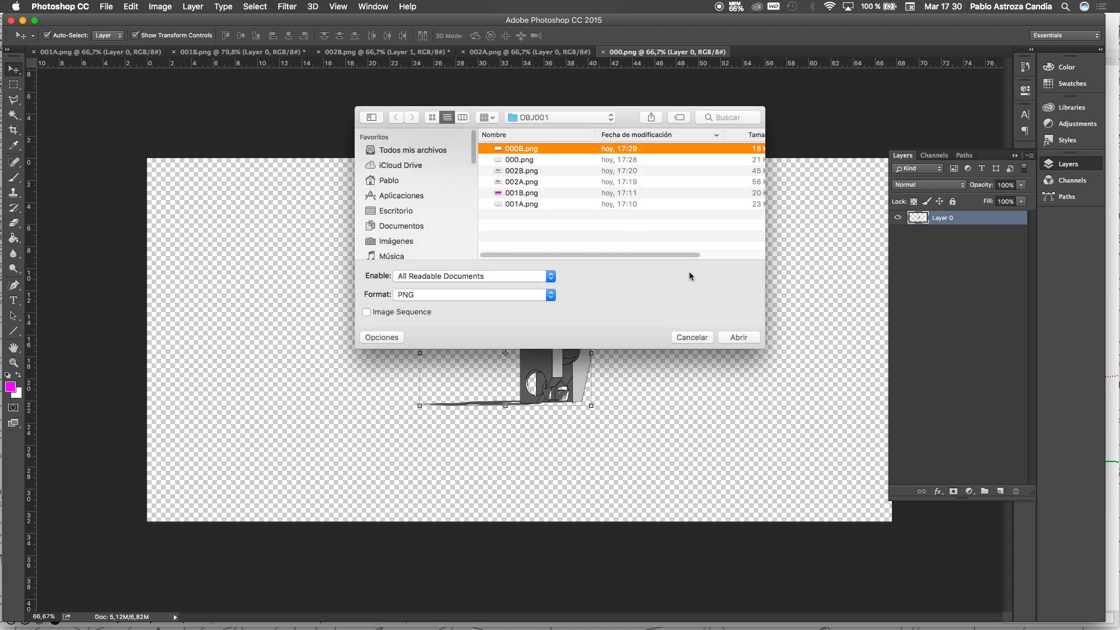
pyautogui.click(736, 337)
pyautogui.click(573, 305)
pyautogui.press('v')
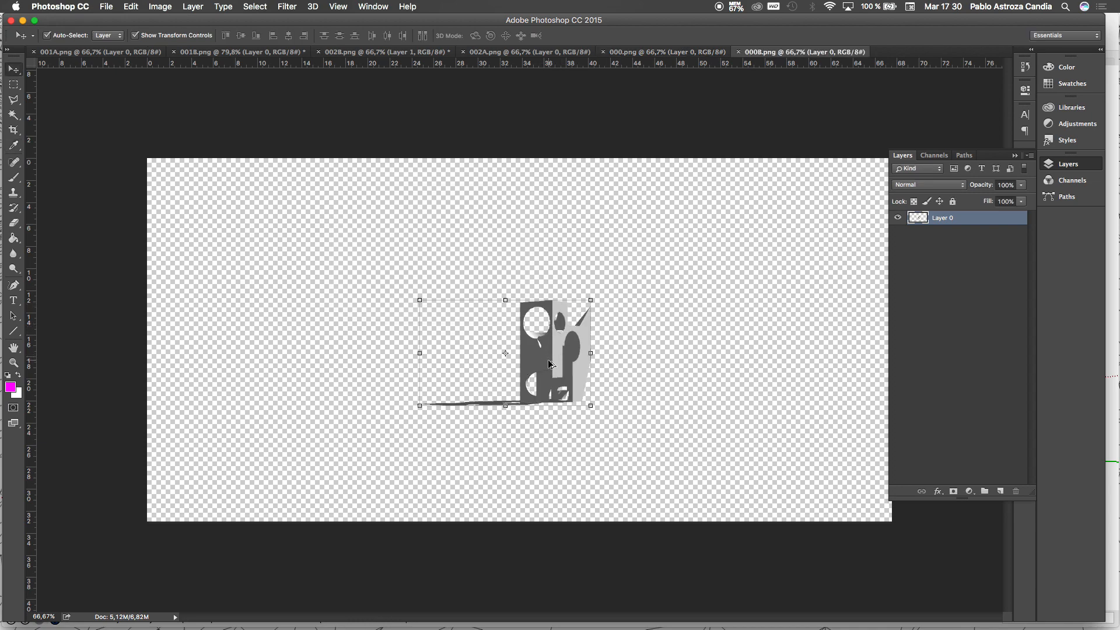
# Step: Outline the long ground shadow beside the block with a freehand Lasso selection in 000B.png
pyautogui.scroll(5, 548, 365)
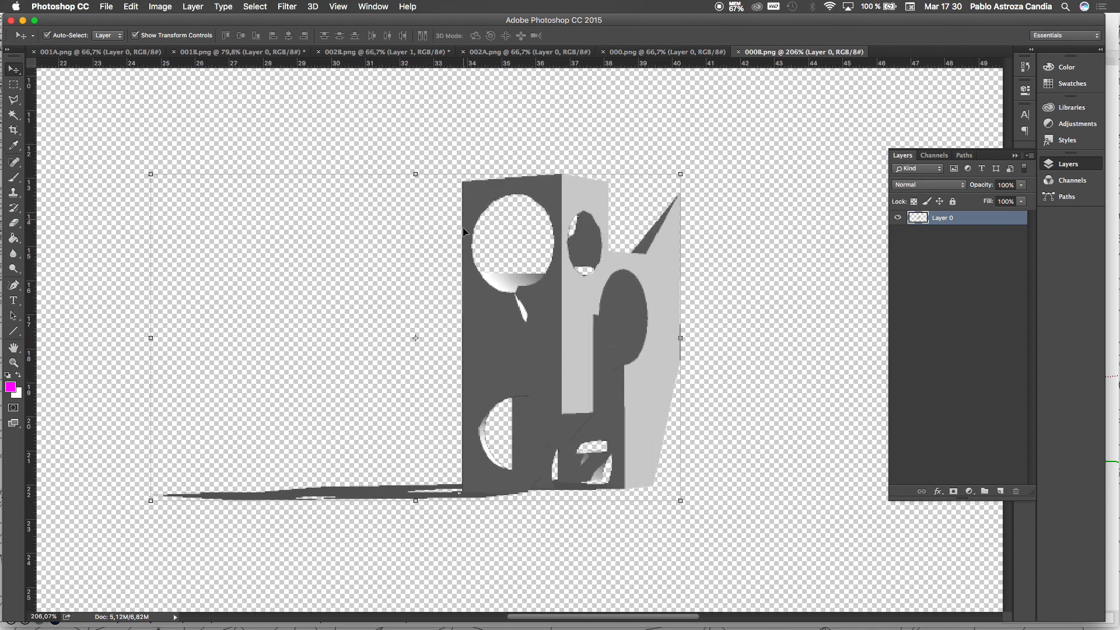
pyautogui.press('l')
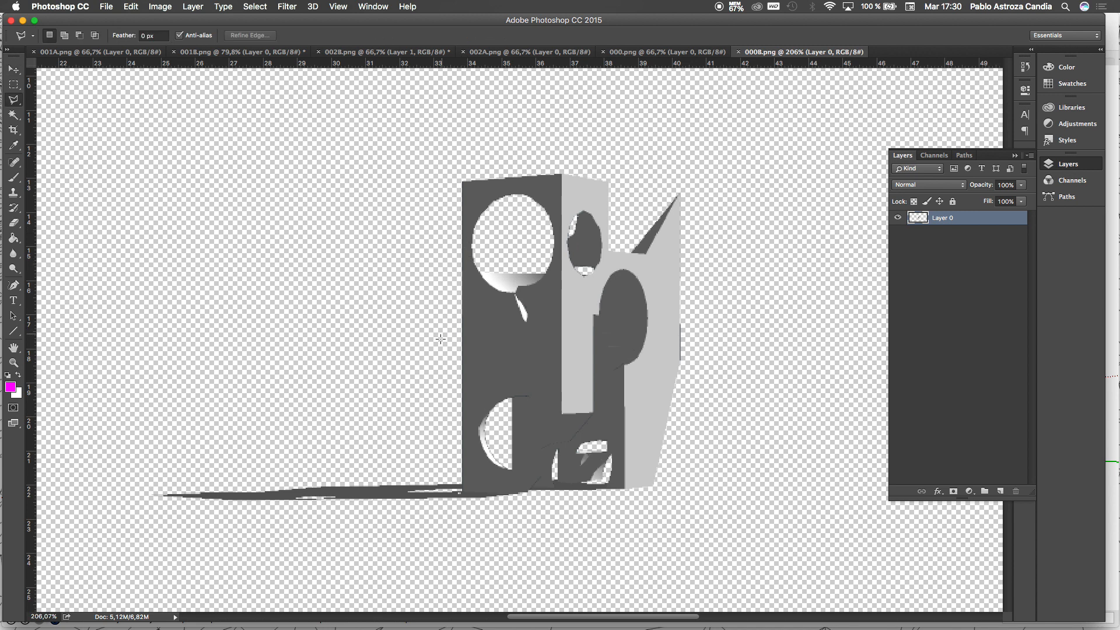
pyautogui.click(23, 101)
pyautogui.click(17, 104)
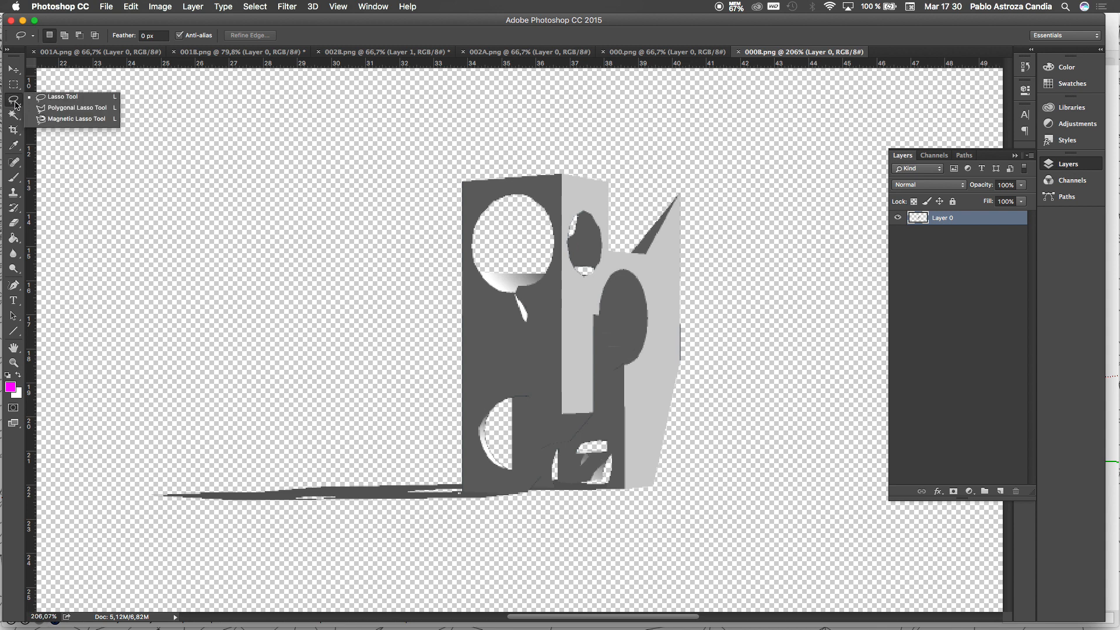
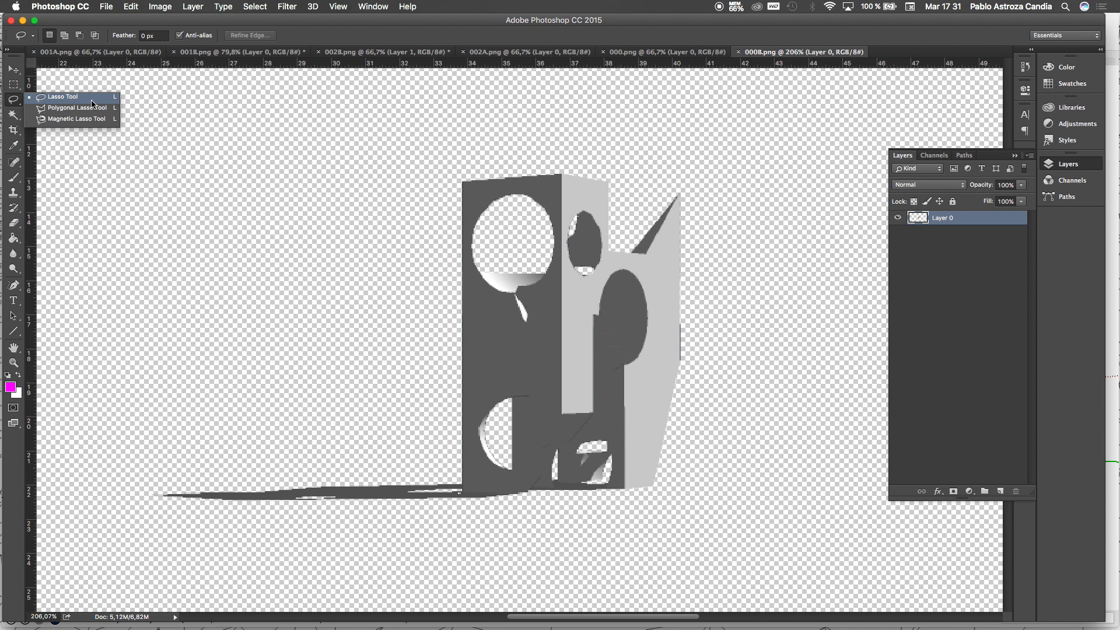
pyautogui.click(46, 98)
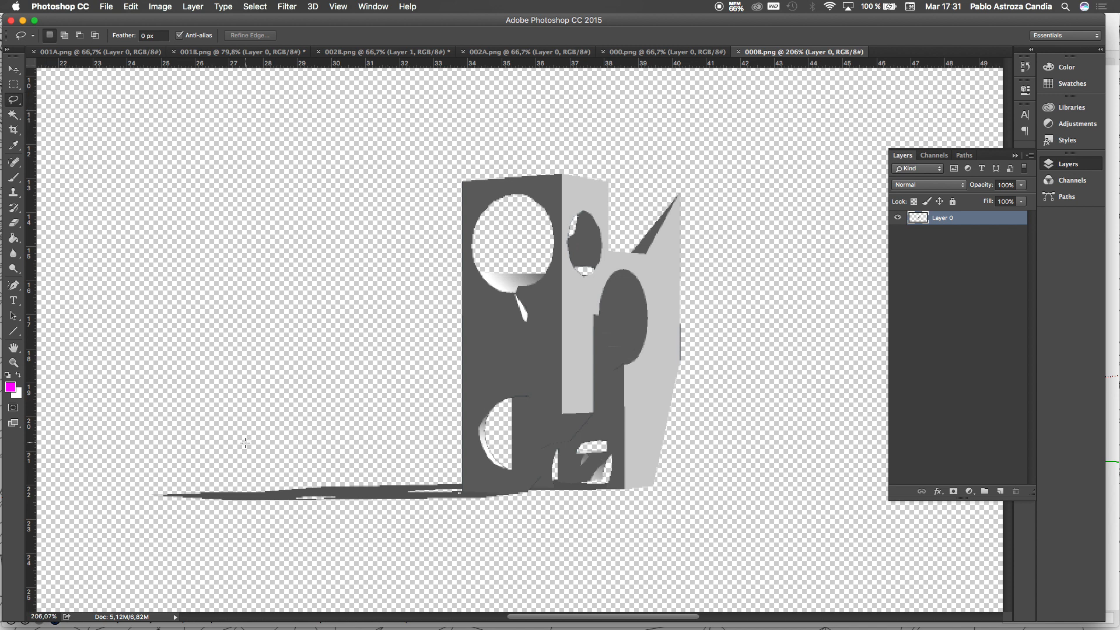
pyautogui.moveTo(207, 449)
pyautogui.mouseDown()
pyautogui.moveTo(282, 398)
pyautogui.moveTo(348, 424)
pyautogui.moveTo(390, 406)
pyautogui.moveTo(395, 434)
pyautogui.moveTo(426, 441)
pyautogui.moveTo(450, 418)
pyautogui.moveTo(464, 494)
pyautogui.moveTo(531, 508)
pyautogui.moveTo(240, 529)
pyautogui.moveTo(181, 525)
pyautogui.moveTo(146, 495)
pyautogui.mouseUp()
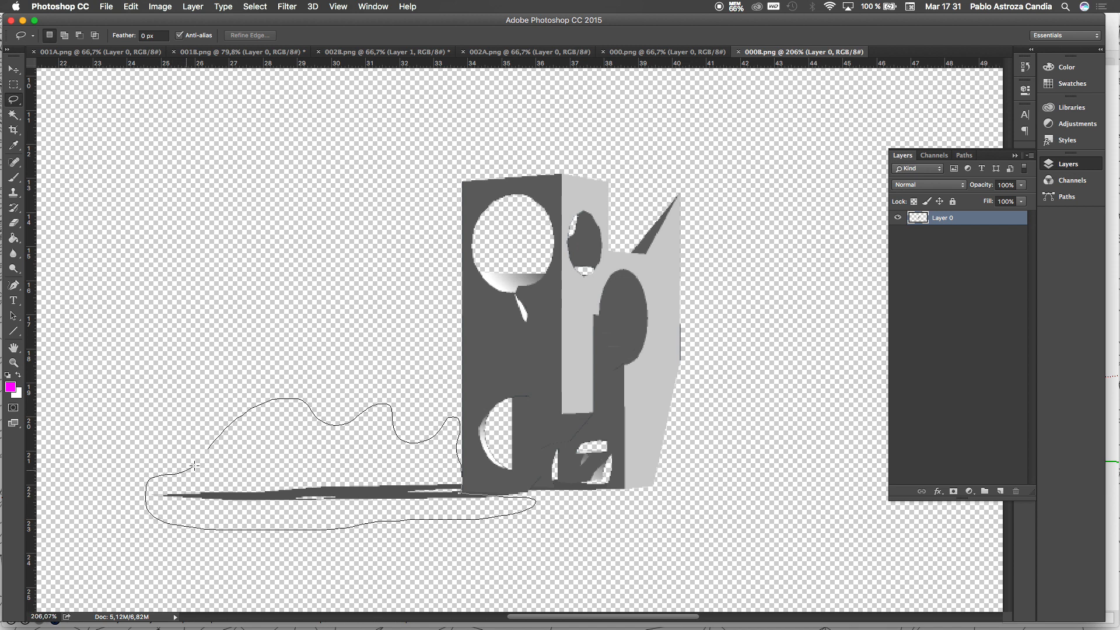
pyautogui.moveTo(207, 450); pyautogui.dragTo(209, 449)
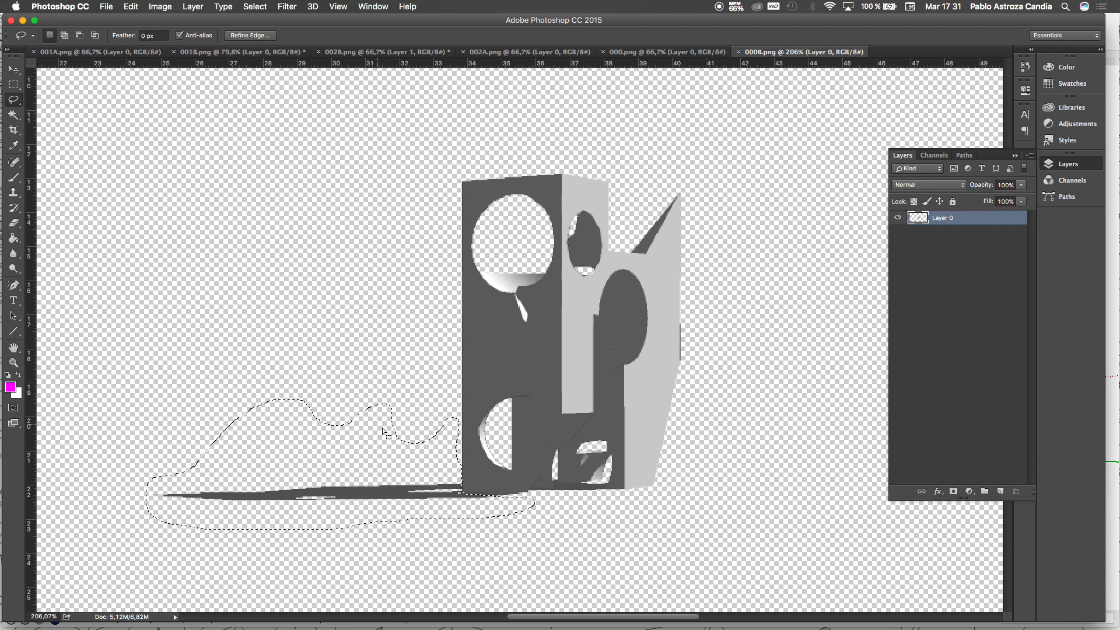
# Step: Check the freehand selection where the shadow meets the block's corner, and clear it
pyautogui.scroll(1, 459, 490)
pyautogui.scroll(10, 459, 491)
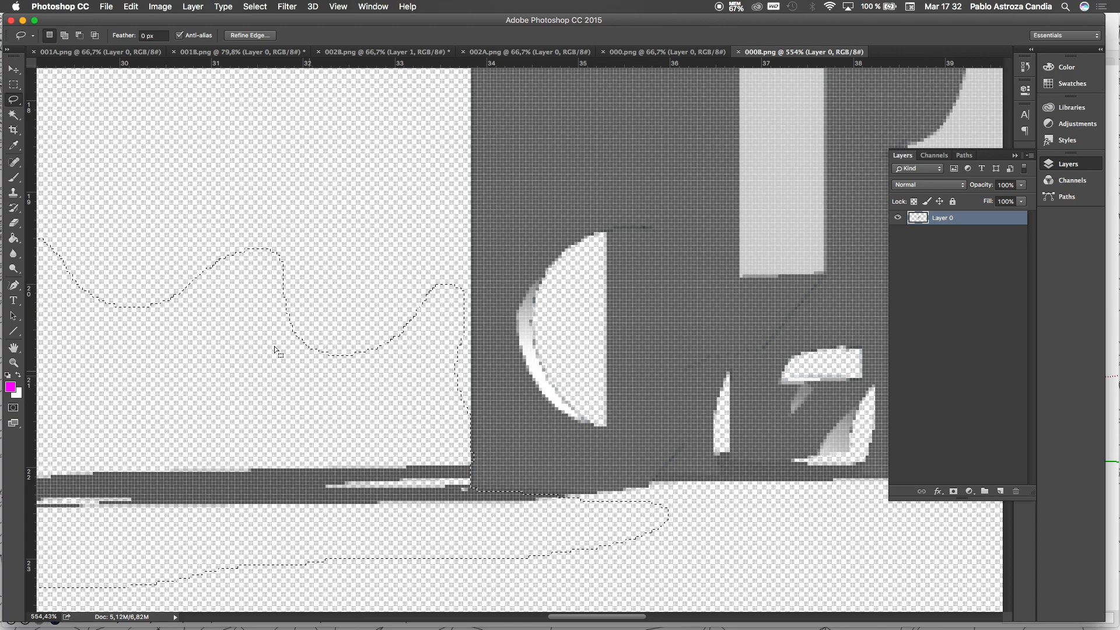
pyautogui.click(14, 85)
pyautogui.click(173, 319)
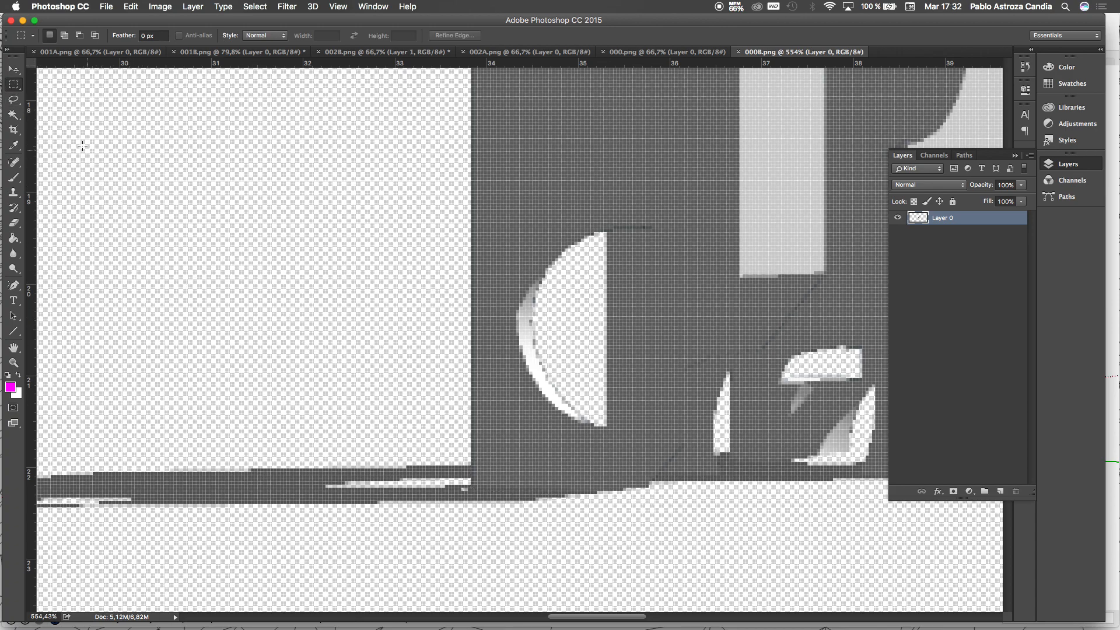
# Step: Switch to the Polygonal Lasso tool for selecting the ground shadow along straight segments
pyautogui.moveTo(14, 100); pyautogui.dragTo(53, 110)
pyautogui.scroll(4, 734, 379)
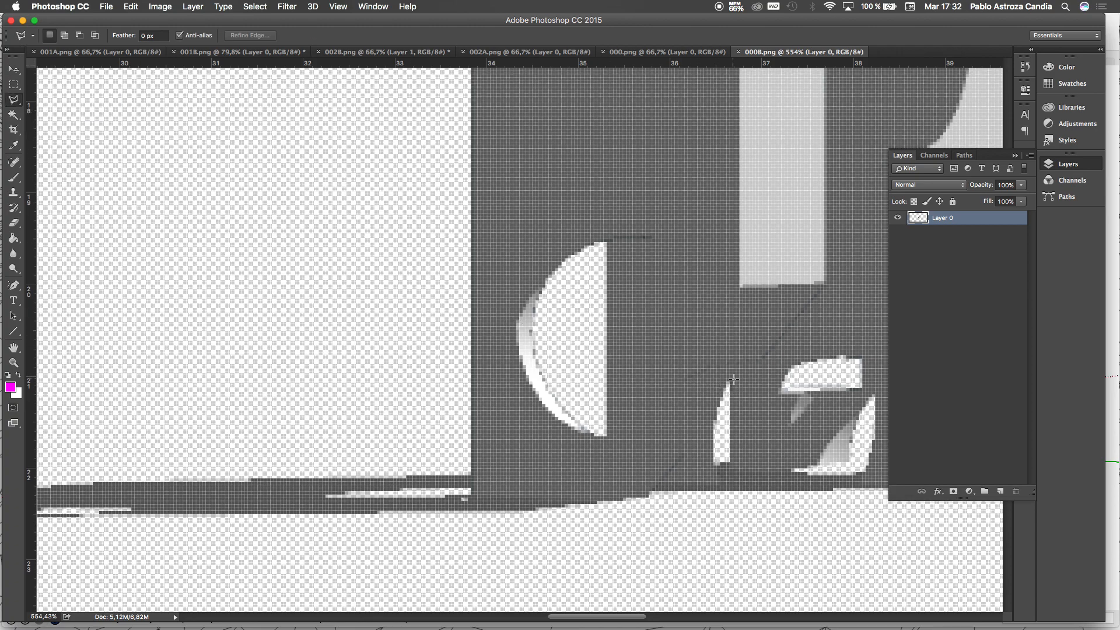
pyautogui.scroll(-8, 718, 377)
pyautogui.scroll(4, 646, 421)
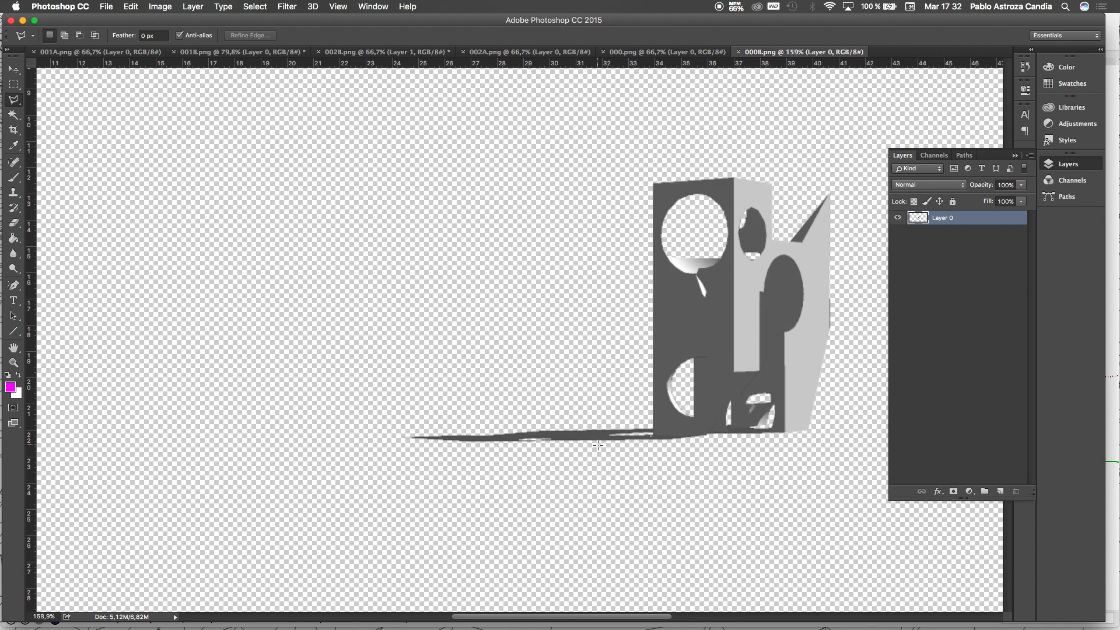
pyautogui.scroll(1, 600, 417)
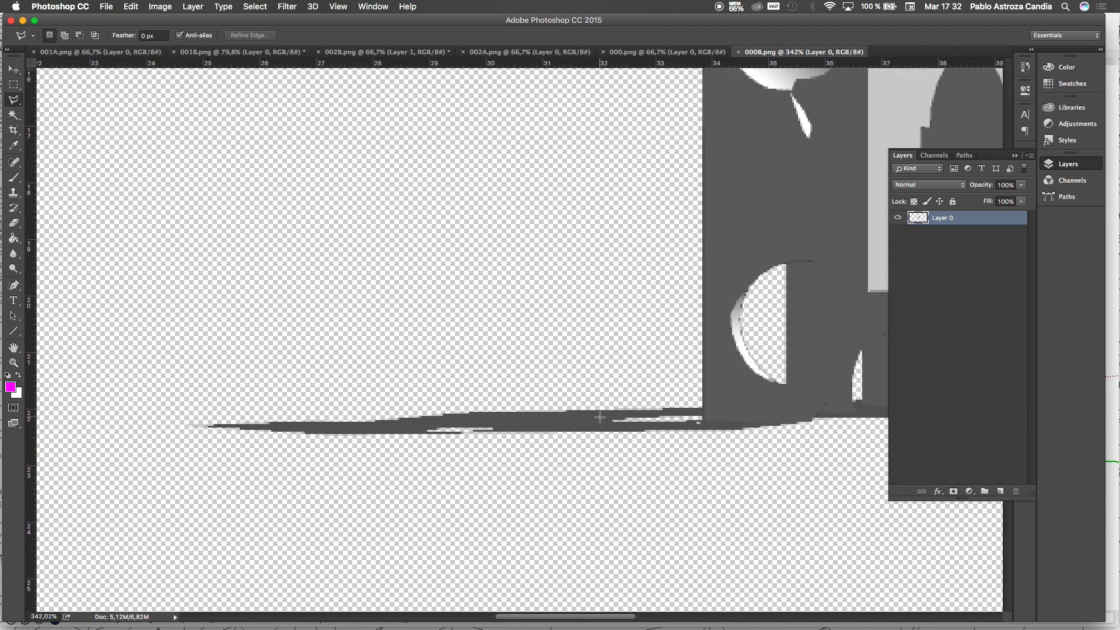
pyautogui.scroll(1, 600, 418)
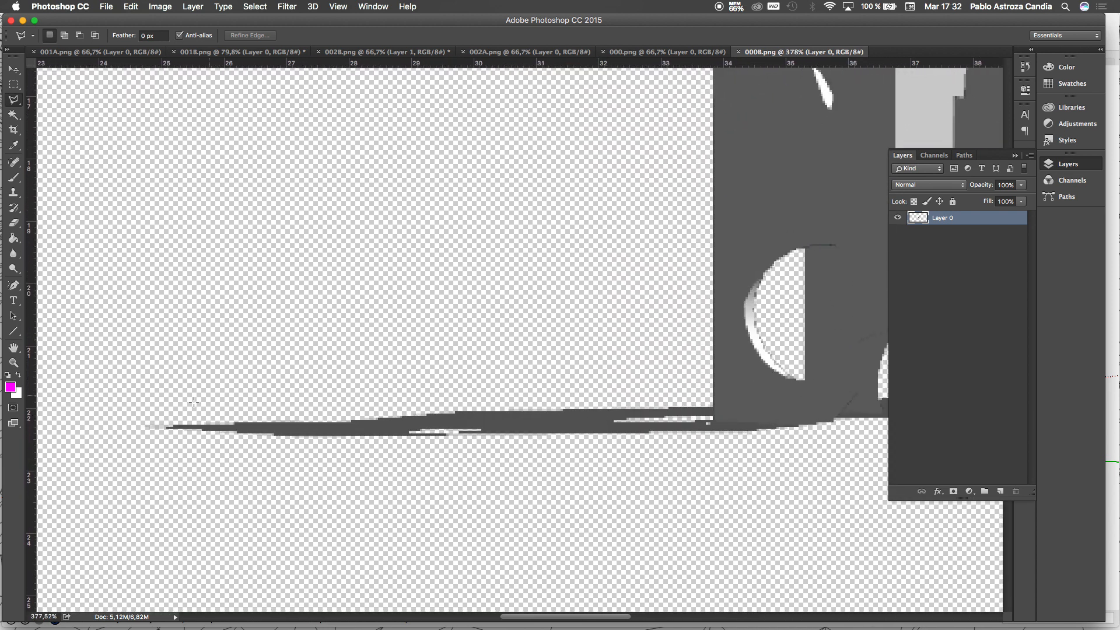
pyautogui.click(113, 415)
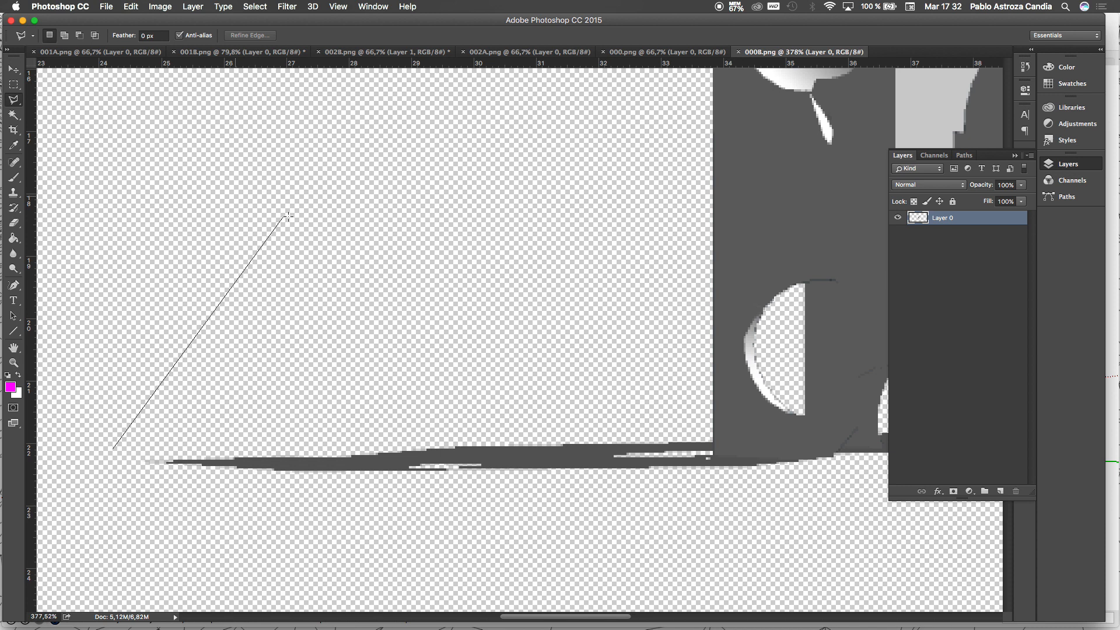
pyautogui.click(337, 247)
pyautogui.click(497, 260)
pyautogui.click(537, 362)
pyautogui.click(628, 316)
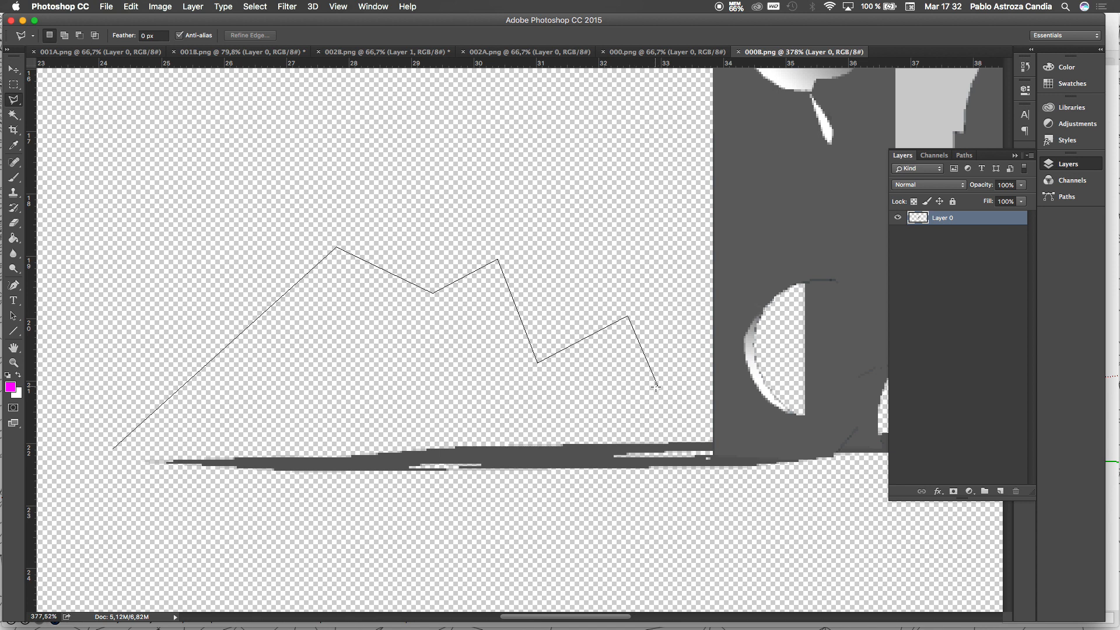
pyautogui.click(656, 385)
pyautogui.scroll(5, 726, 456)
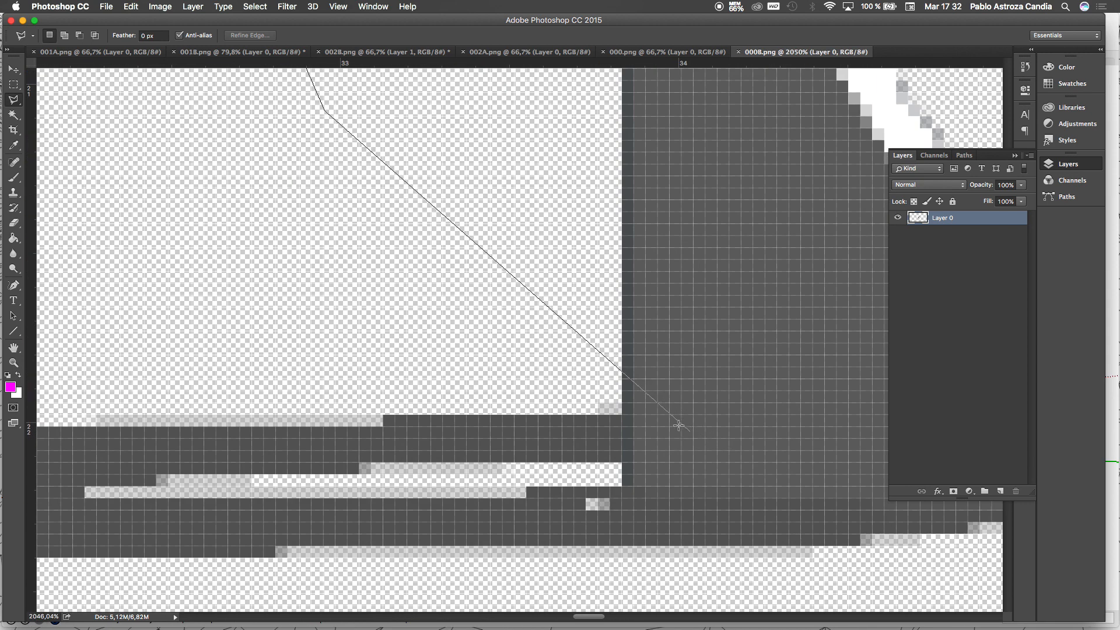
pyautogui.click(622, 414)
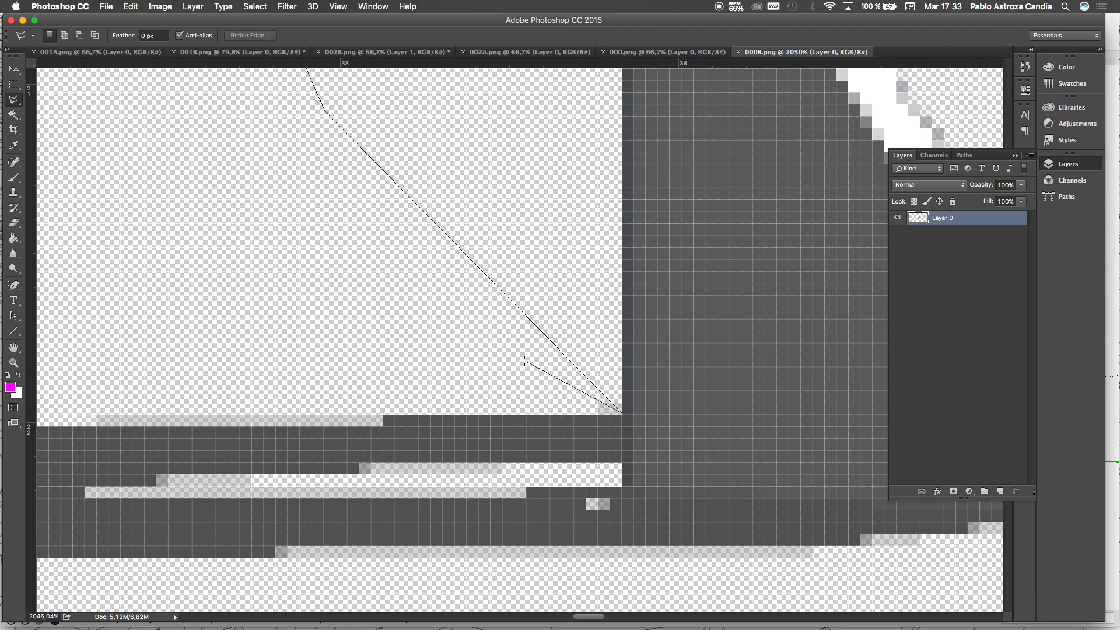
pyautogui.scroll(-4, 523, 402)
pyautogui.scroll(-3, 468, 351)
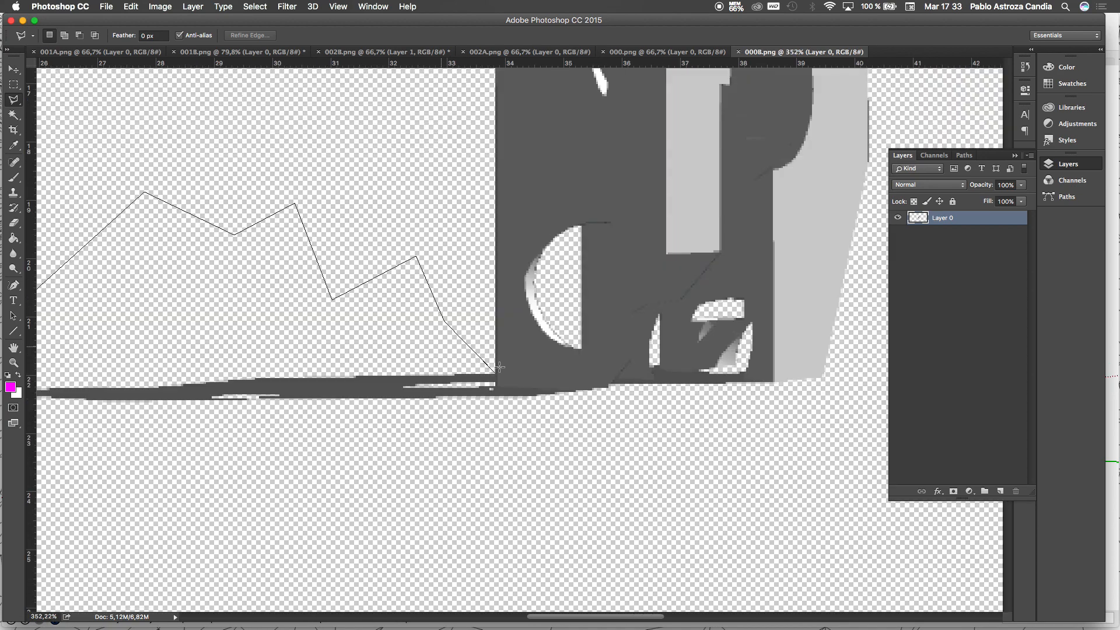
pyautogui.scroll(2, 539, 387)
pyautogui.scroll(4, 485, 390)
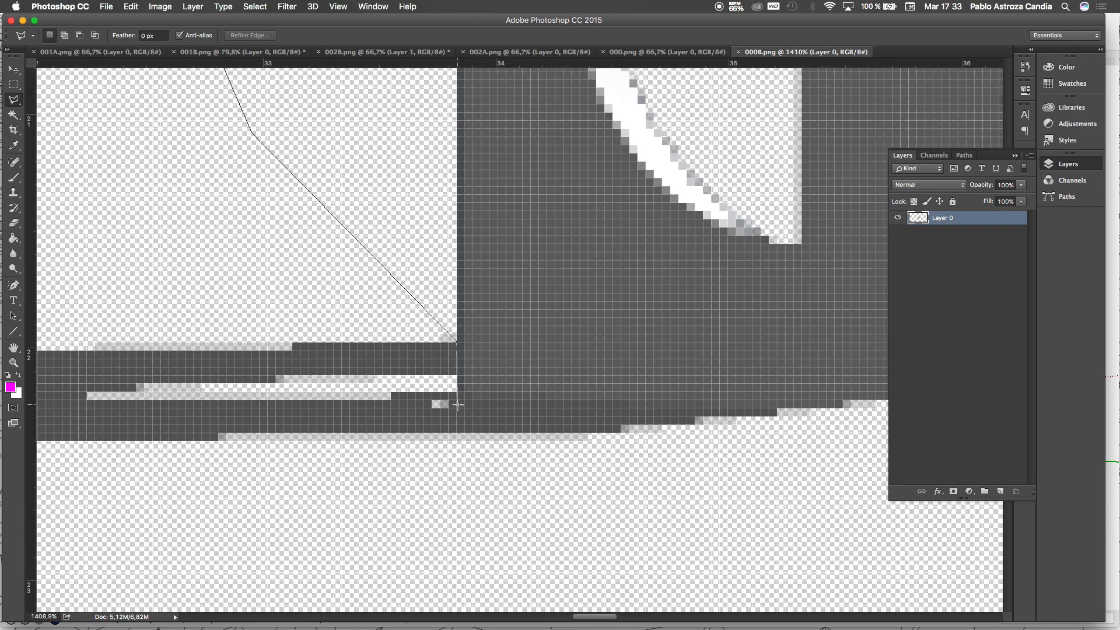
pyautogui.click(458, 405)
pyautogui.click(861, 412)
pyautogui.click(599, 392)
pyautogui.press('Escape')
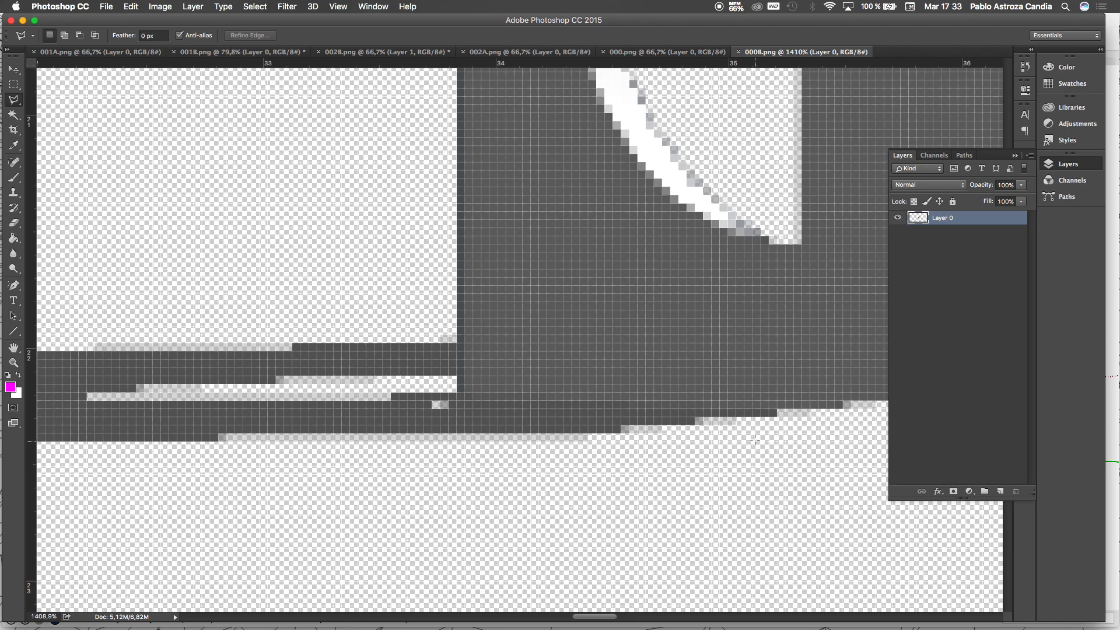
# Step: Start a Polygonal Lasso outline above the shadow, following the block's lower-left corner and its base edge to the far end of the dark face
pyautogui.click(269, 164)
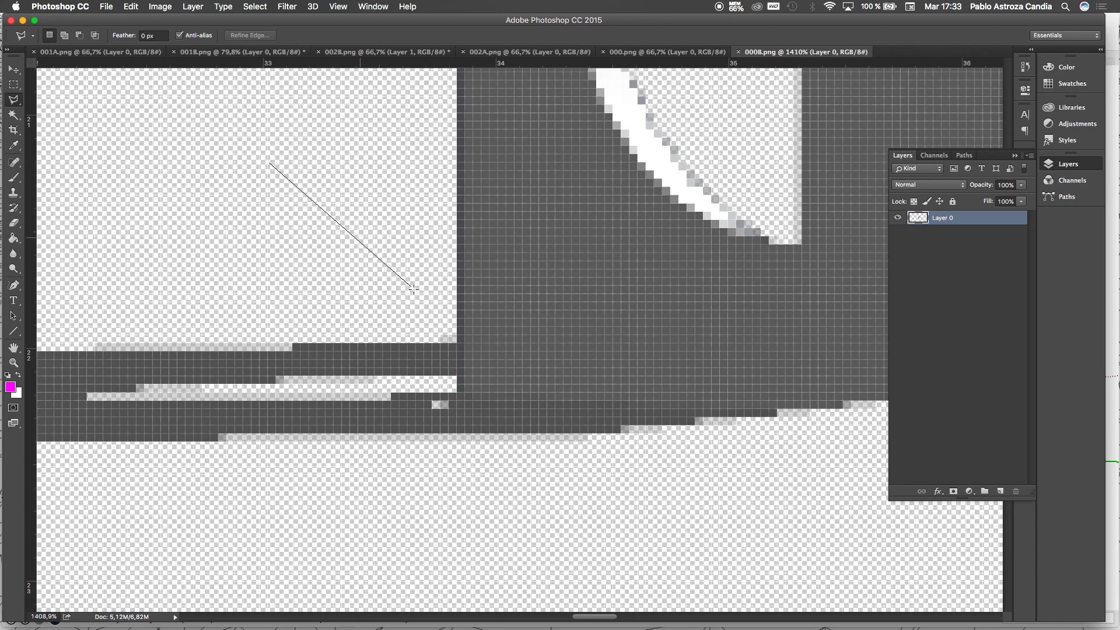
pyautogui.click(457, 337)
pyautogui.click(458, 407)
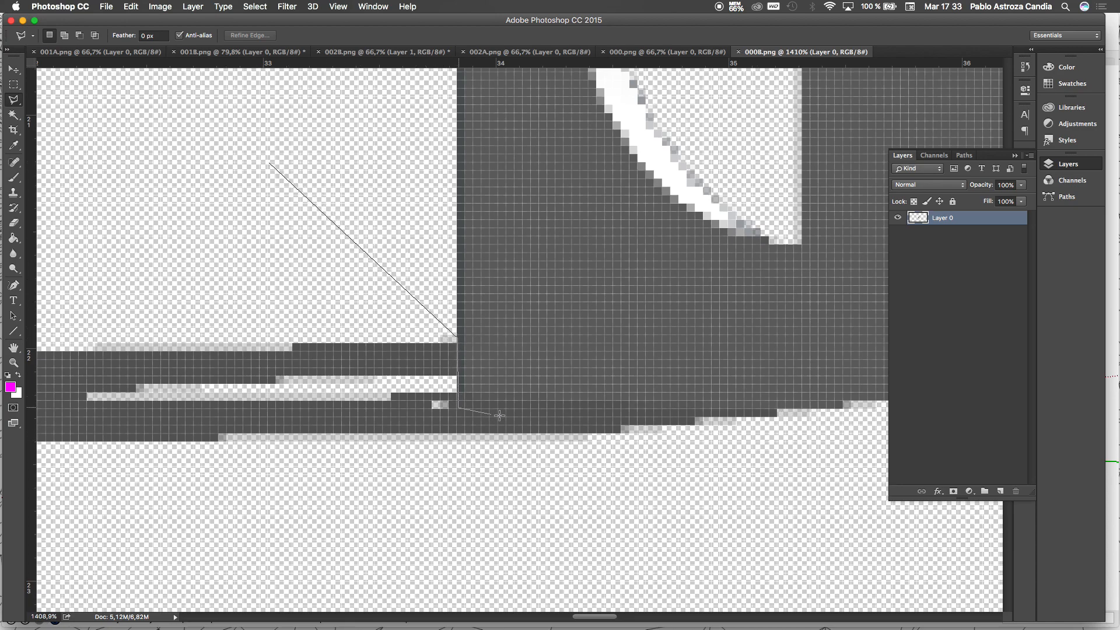
pyautogui.moveTo(711, 420); pyautogui.dragTo(424, 408)
pyautogui.click(622, 390)
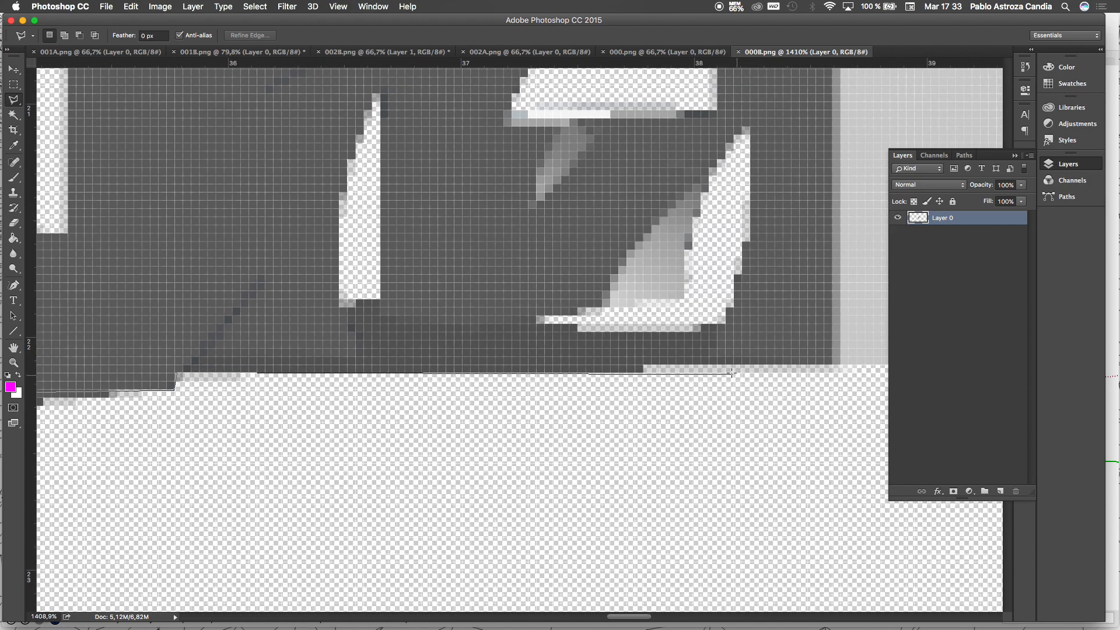
pyautogui.click(703, 364)
# Step: Run the polygonal outline back through the empty area below the ground shadow toward its pointed tip
pyautogui.click(455, 514)
pyautogui.click(191, 552)
pyautogui.moveTo(91, 542)
pyautogui.mouseDown()
pyautogui.moveTo(465, 414)
pyautogui.moveTo(565, 350)
pyautogui.mouseUp()
pyautogui.moveTo(252, 443); pyautogui.dragTo(508, 316)
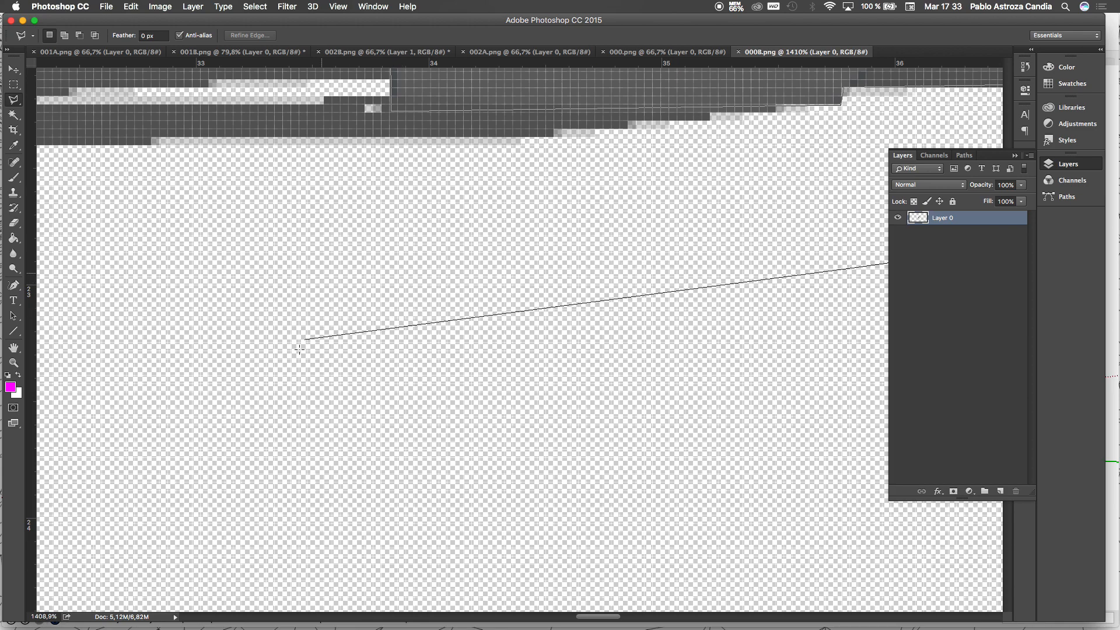
pyautogui.moveTo(498, 347); pyautogui.dragTo(995, 476)
pyautogui.moveTo(282, 420); pyautogui.dragTo(619, 412)
pyautogui.click(225, 420)
pyautogui.moveTo(169, 396); pyautogui.dragTo(628, 467)
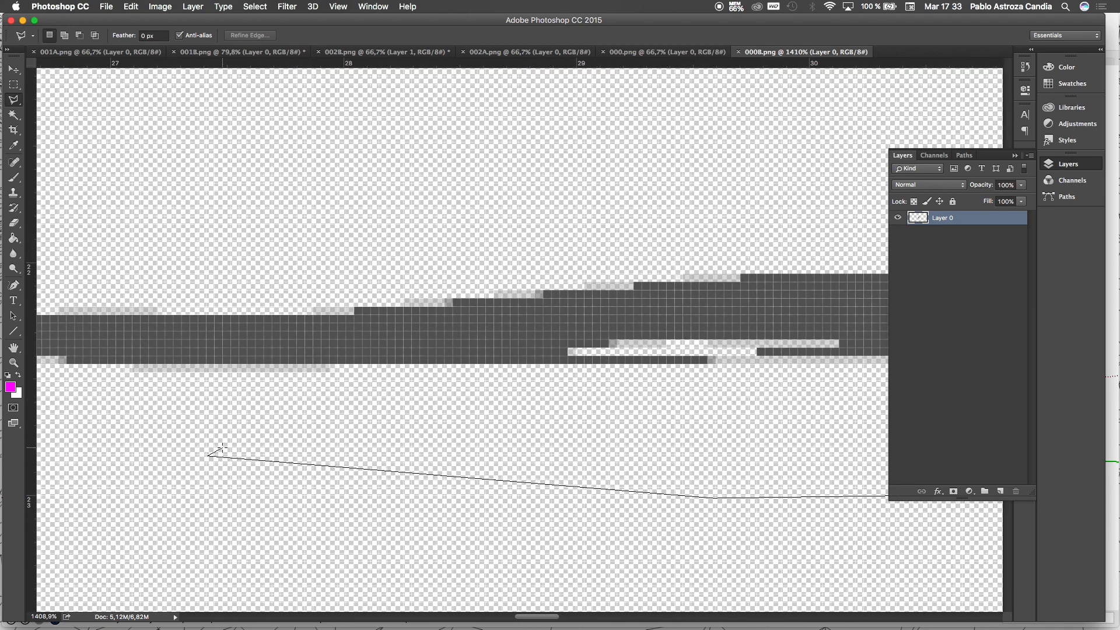
pyautogui.scroll(-5, 222, 450)
pyautogui.scroll(-3, 238, 435)
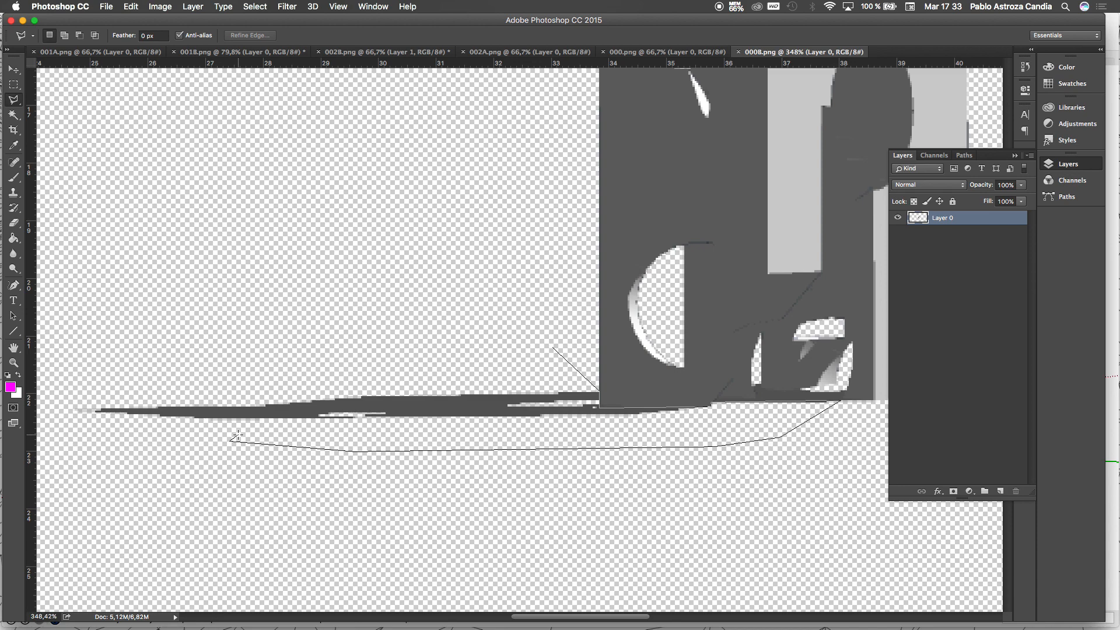
pyautogui.scroll(5, 192, 423)
pyautogui.scroll(-10, 161, 411)
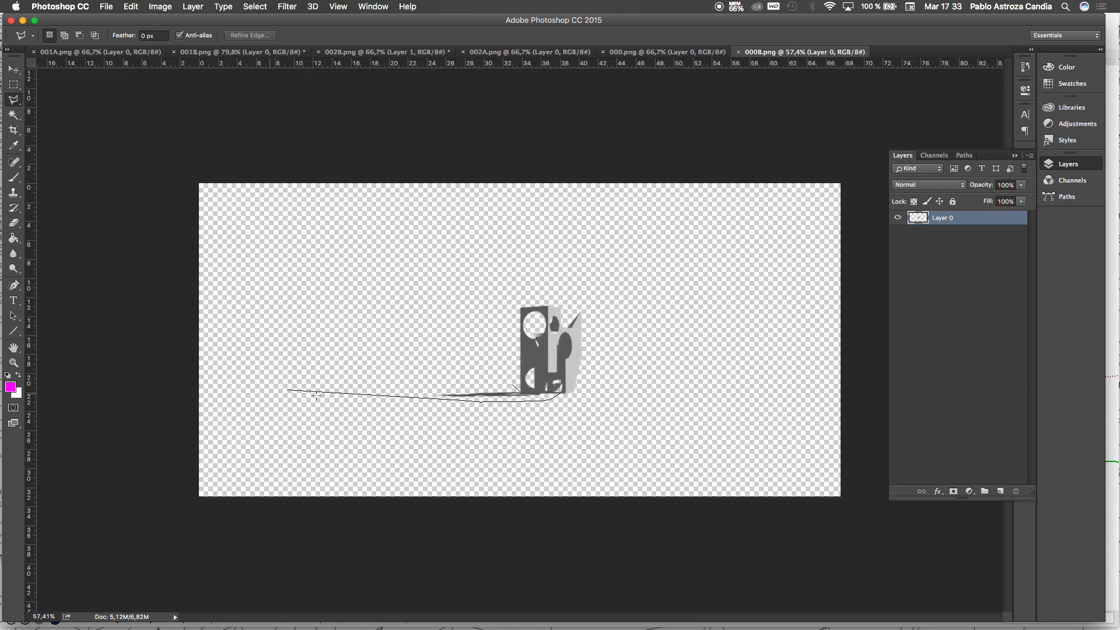
pyautogui.scroll(3, 315, 396)
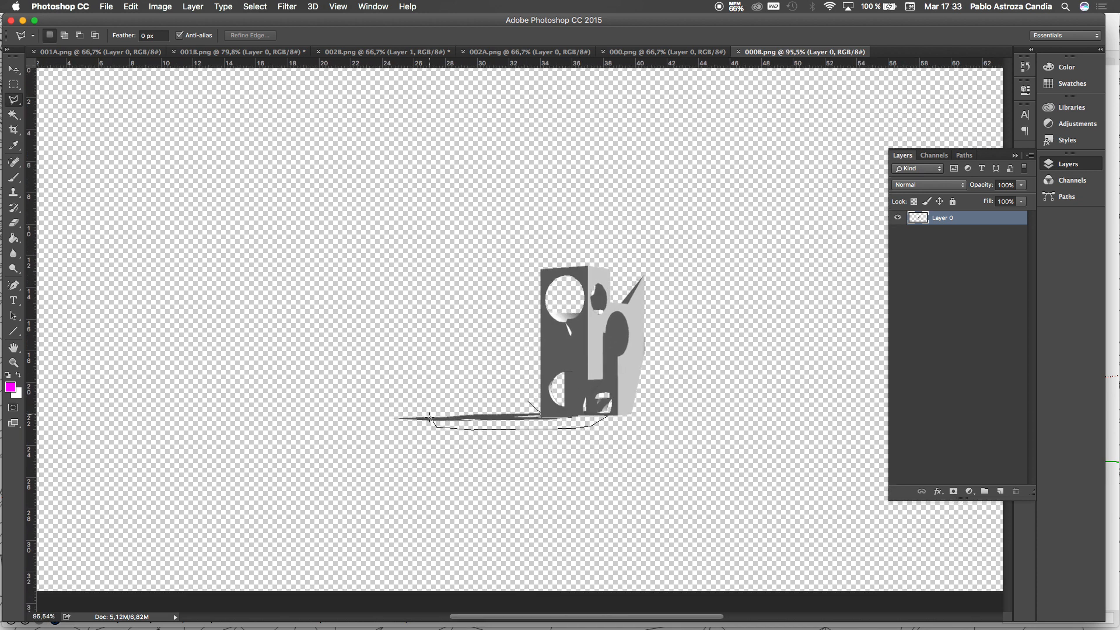
pyautogui.scroll(3, 430, 418)
# Step: Close the polygonal outline around the shadow's tip and over its upper side, and cut the selected shadow from Layer 0
pyautogui.click(348, 425)
pyautogui.click(362, 390)
pyautogui.click(503, 379)
pyautogui.click(597, 389)
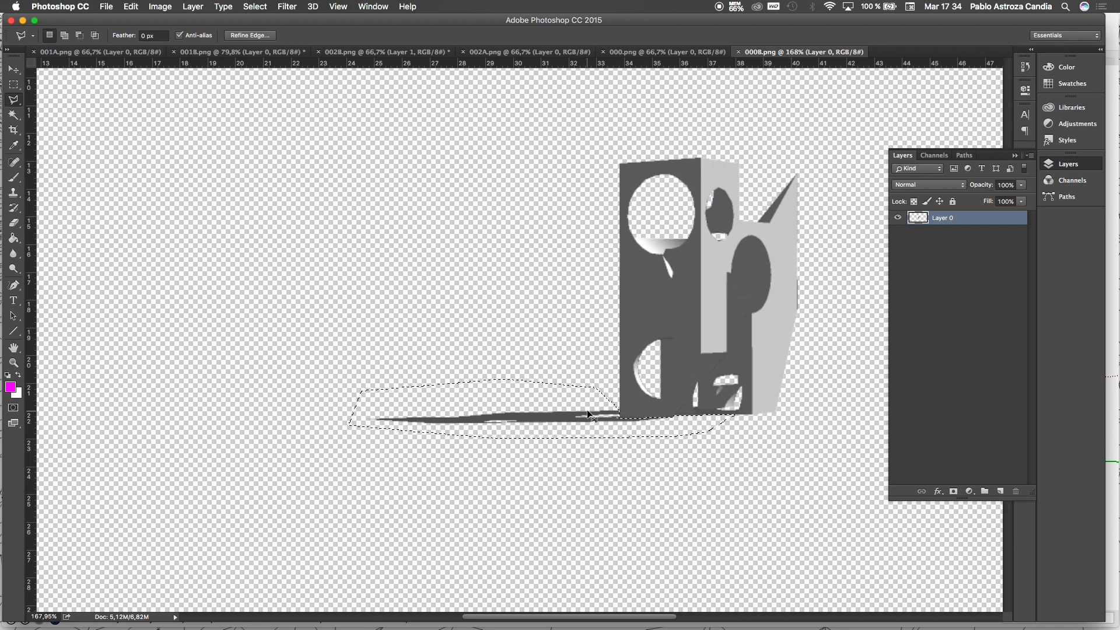
pyautogui.press('super+x')
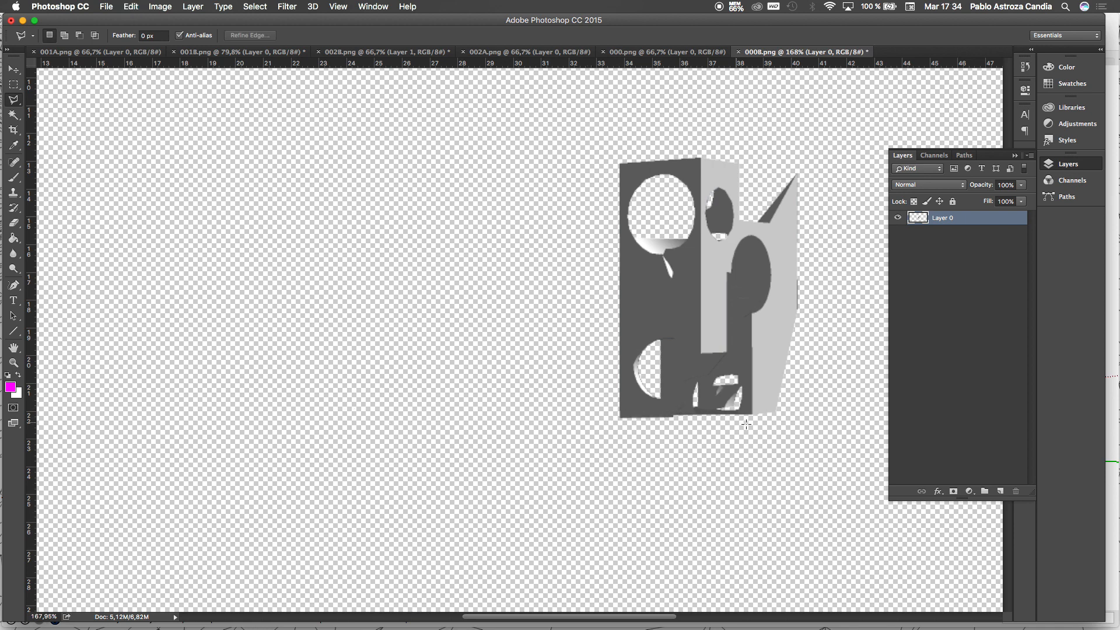
# Step: Select the leftover strip along the block's base beneath the small lower openings with the Polygonal Lasso
pyautogui.scroll(10, 763, 422)
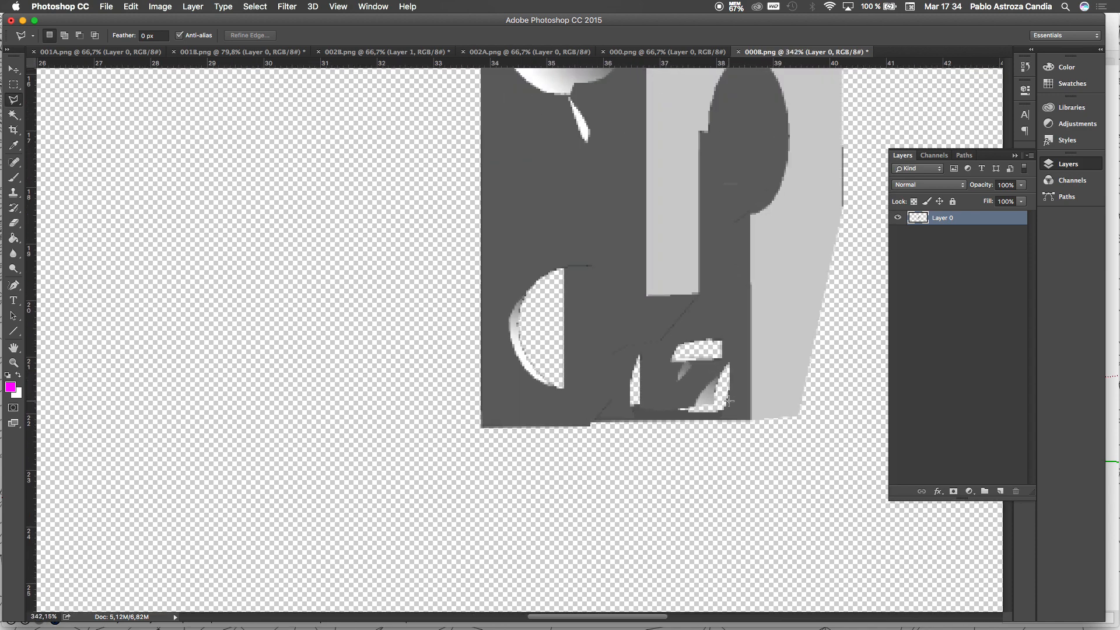
pyautogui.scroll(5, 728, 401)
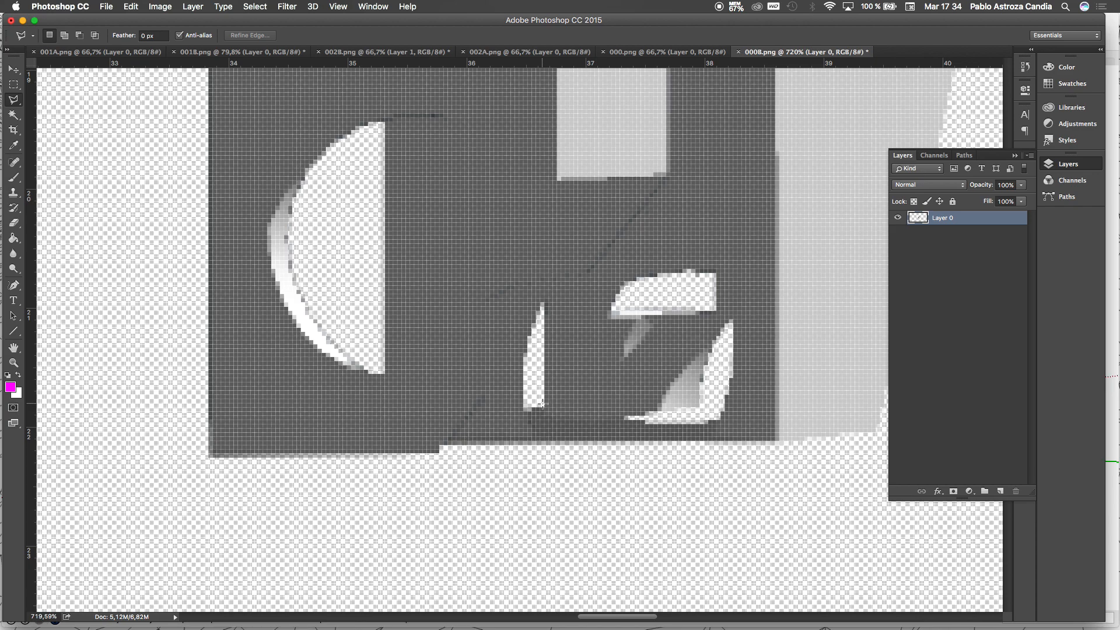
pyautogui.scroll(2, 541, 403)
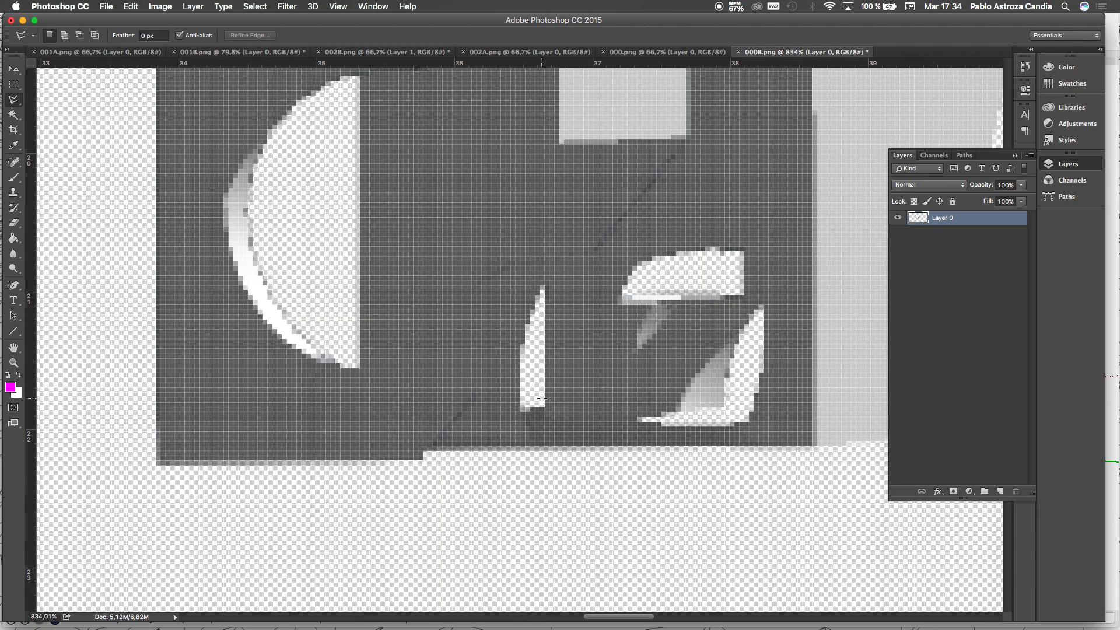
pyautogui.click(543, 416)
pyautogui.click(750, 419)
pyautogui.click(529, 457)
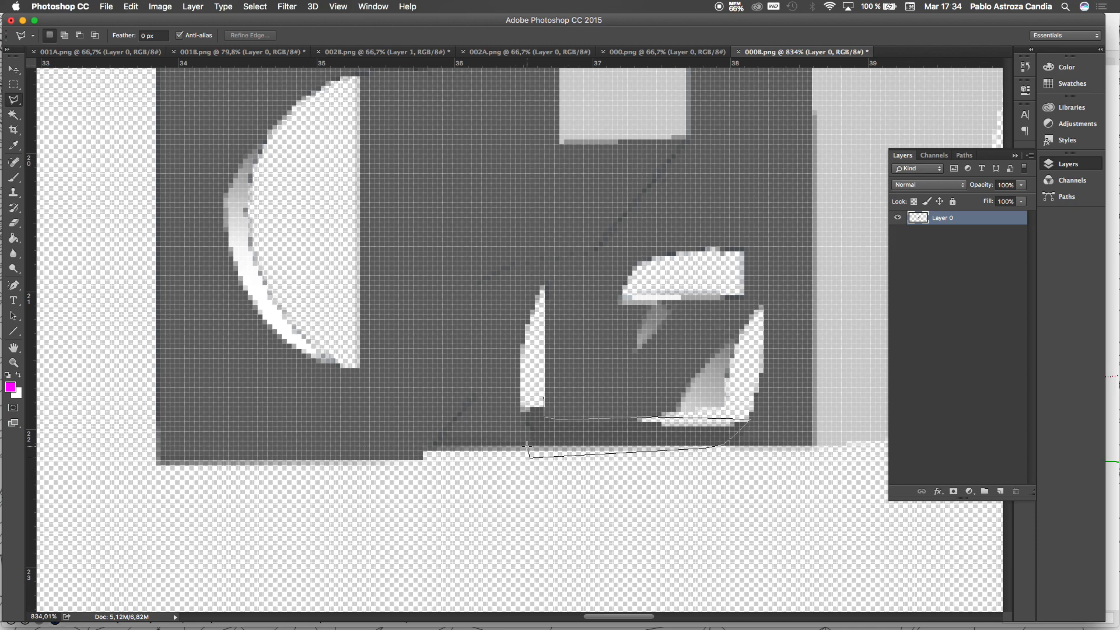
pyautogui.click(431, 450)
pyautogui.click(542, 394)
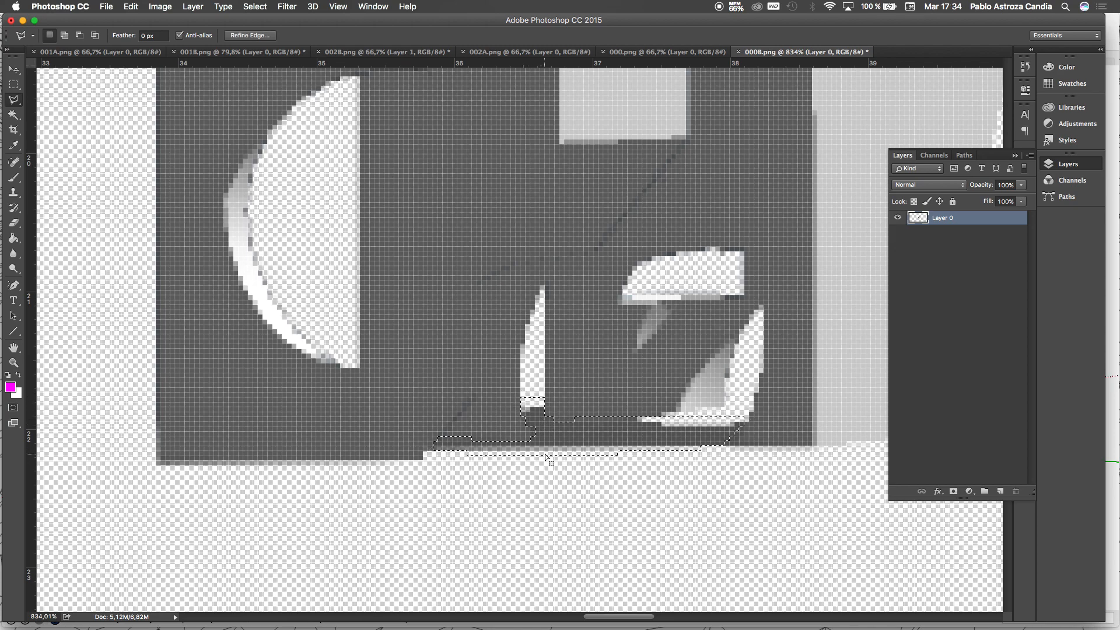
# Step: Delete the selected leftover strip along the block's base from Layer 0
pyautogui.press('Delete')
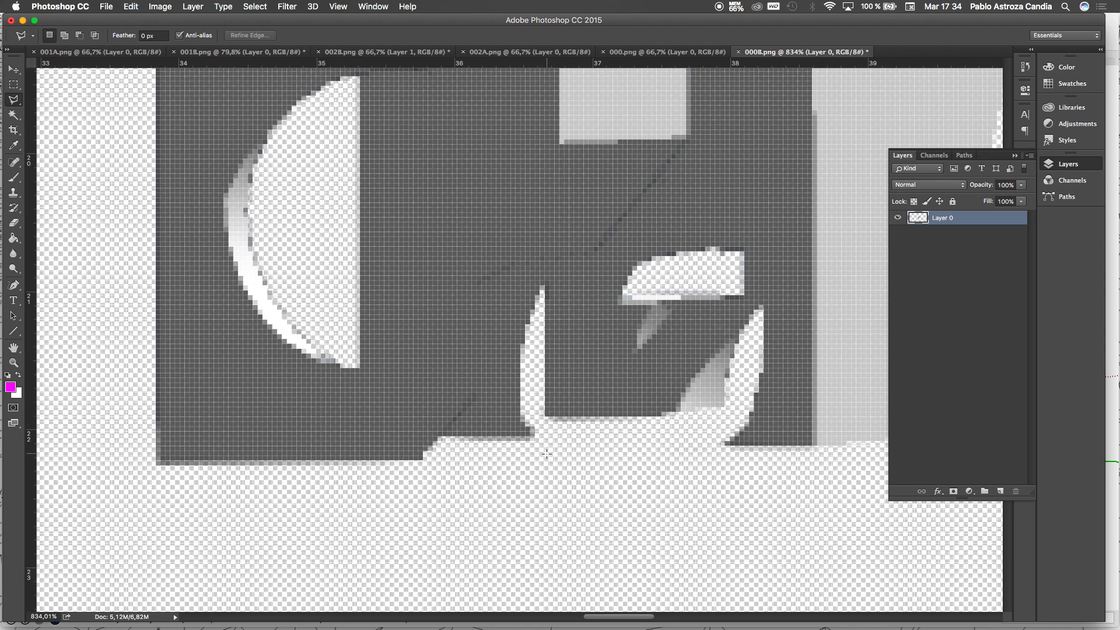
pyautogui.scroll(-10, 547, 453)
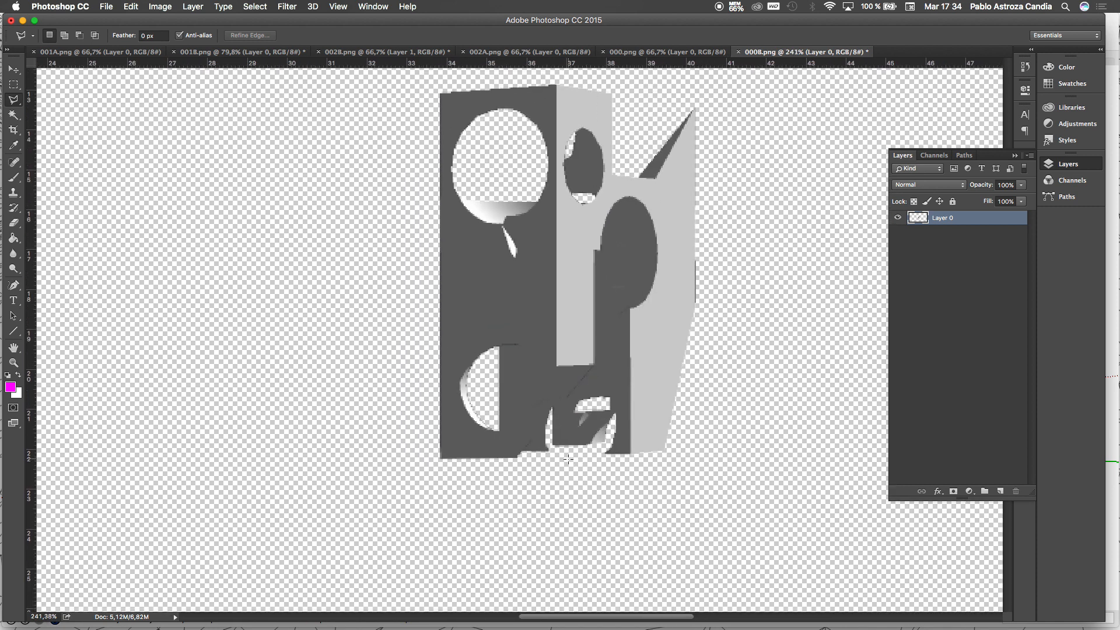
pyautogui.scroll(-4, 569, 459)
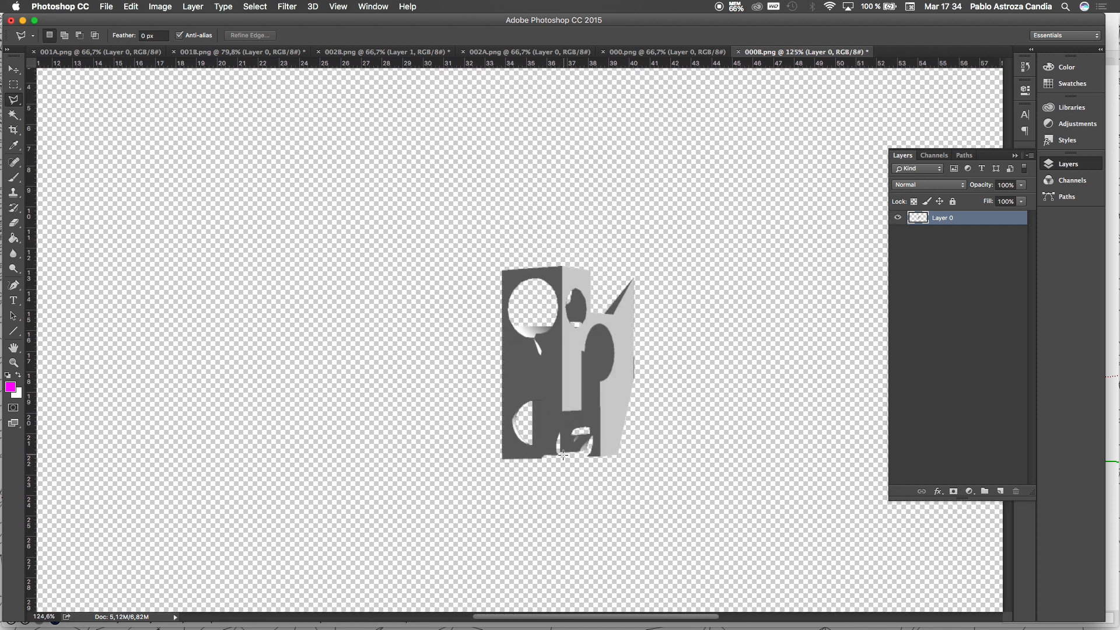
pyautogui.scroll(-3, 582, 434)
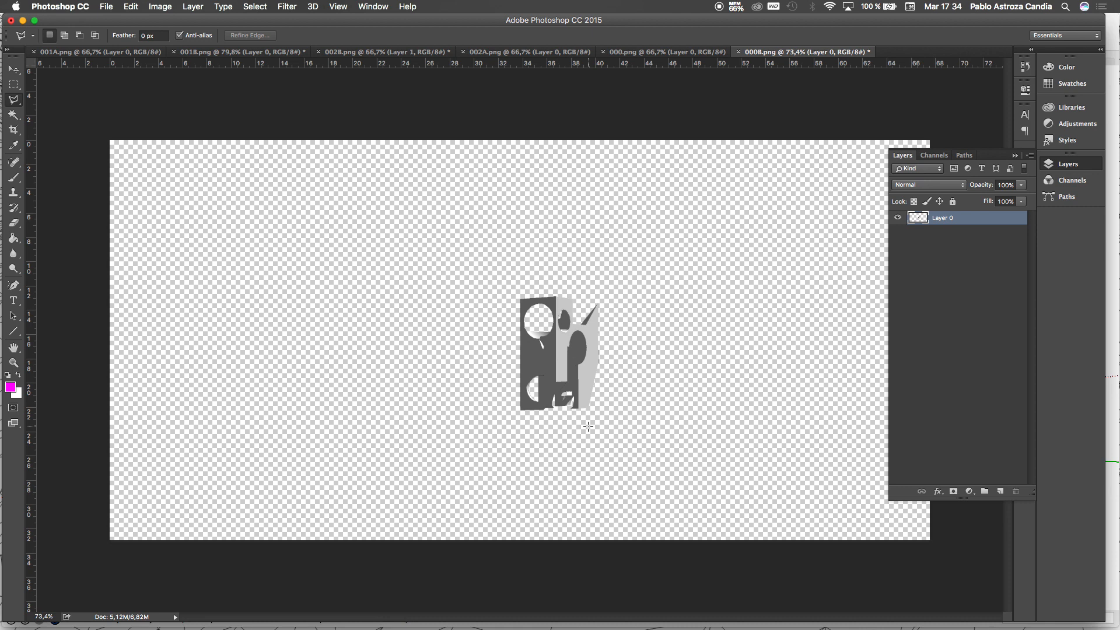
# Step: Copy the entire cleaned edgeless block from 000B.png and paste it into 000.png as a new layer
pyautogui.press('super+a')
pyautogui.click(657, 56)
pyautogui.scroll(3, 572, 347)
pyautogui.press('super+v')
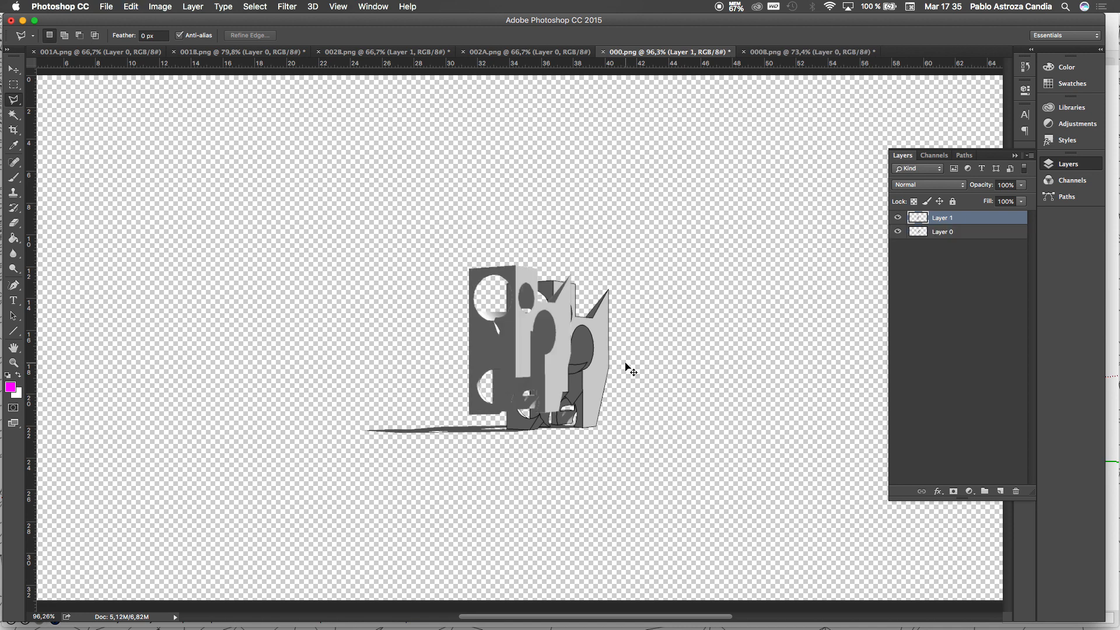
# Step: Place Layer 1 beneath Layer 0 and move the edgeless block into exact alignment with the outlined block
pyautogui.press('v')
pyautogui.moveTo(517, 333); pyautogui.dragTo(608, 341)
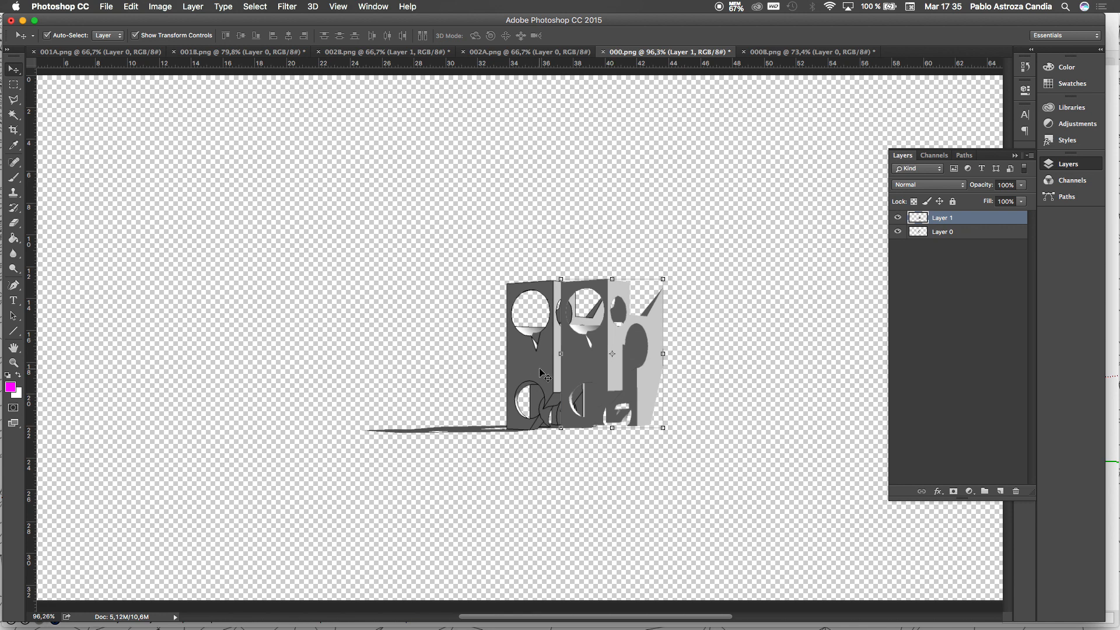
pyautogui.moveTo(954, 222); pyautogui.dragTo(955, 239)
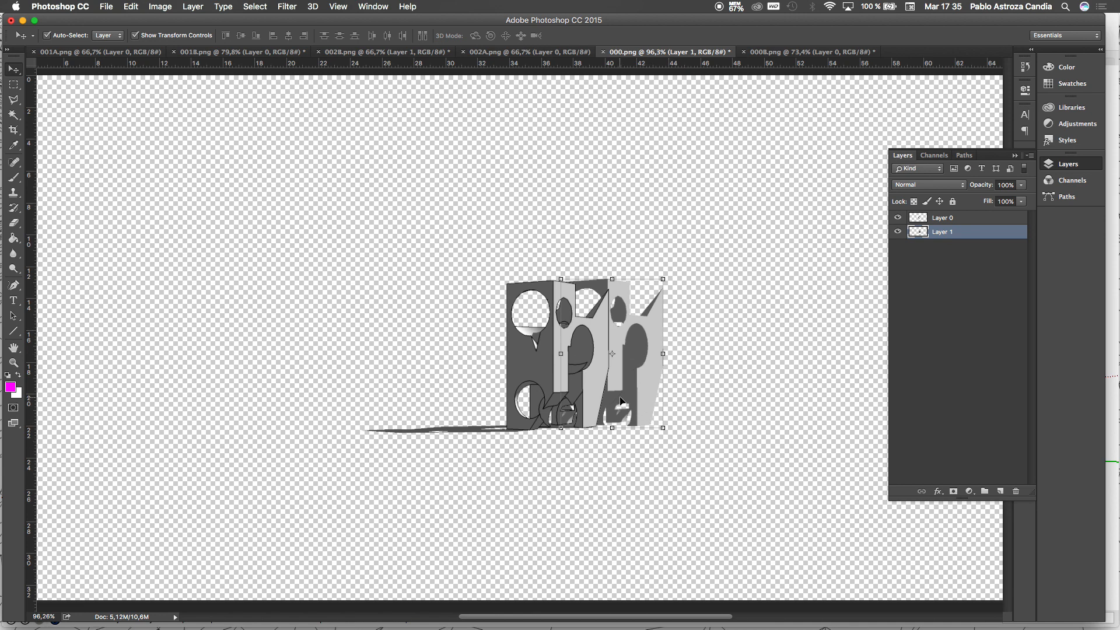
pyautogui.scroll(1, 620, 401)
pyautogui.scroll(5, 620, 400)
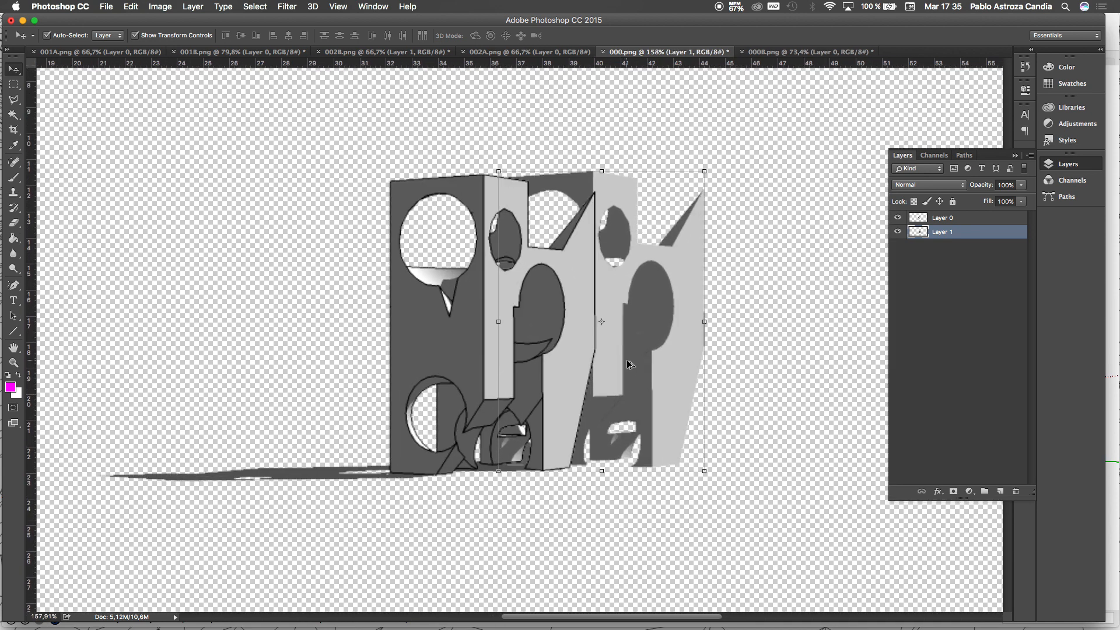
pyautogui.scroll(5, 628, 364)
pyautogui.moveTo(704, 341); pyautogui.dragTo(554, 350)
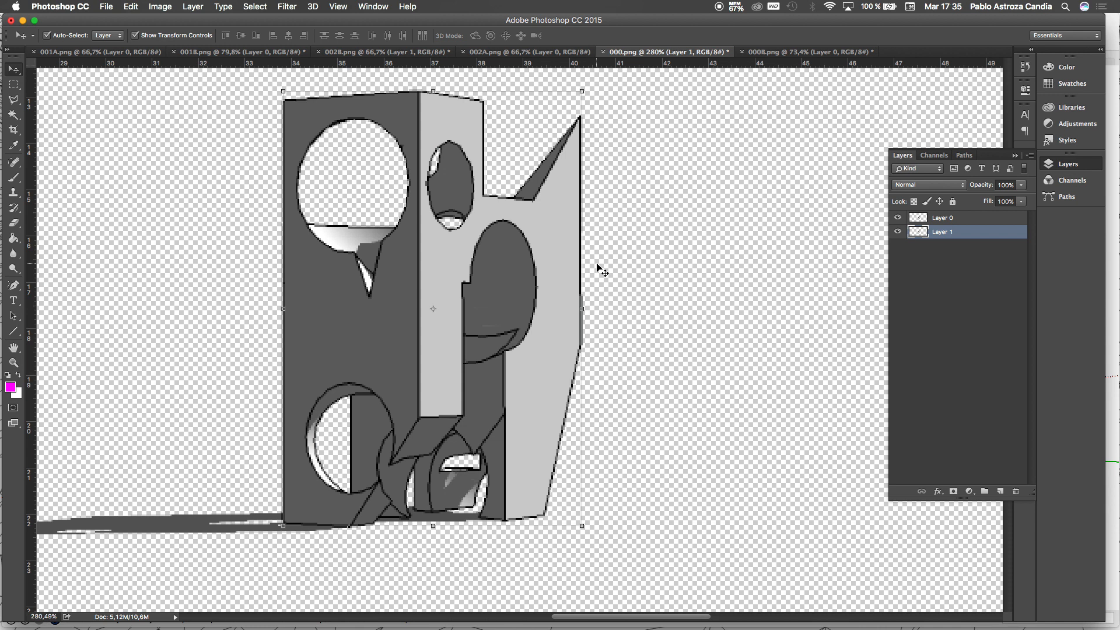
# Step: Check whether Smart Guides are enabled among the view's display options
pyautogui.click(344, 7)
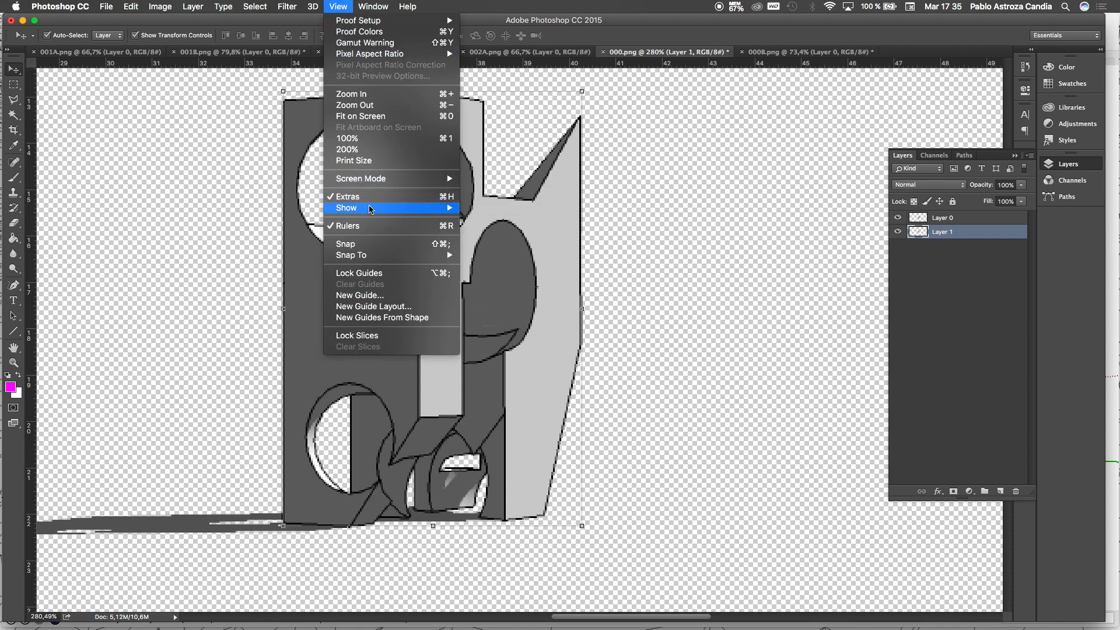
pyautogui.moveTo(368, 210)
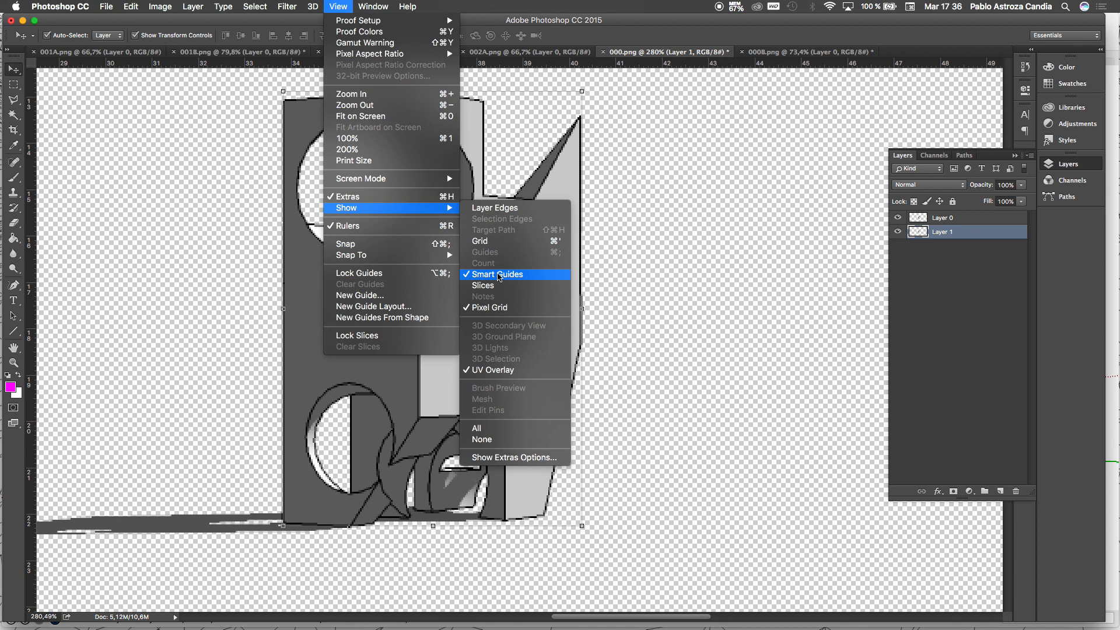
pyautogui.click(175, 73)
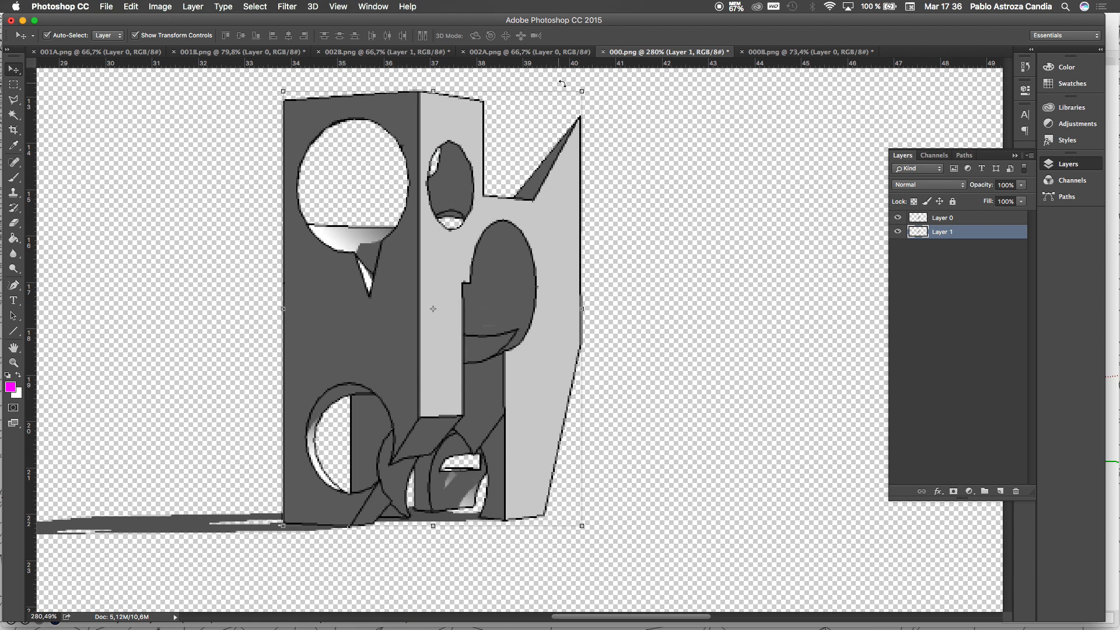
# Step: Place a horizontal guide along the block's base and a vertical guide along its left edge, removing the extra guide at its top
pyautogui.moveTo(565, 69); pyautogui.dragTo(679, 93)
pyautogui.moveTo(579, 69); pyautogui.dragTo(598, 527)
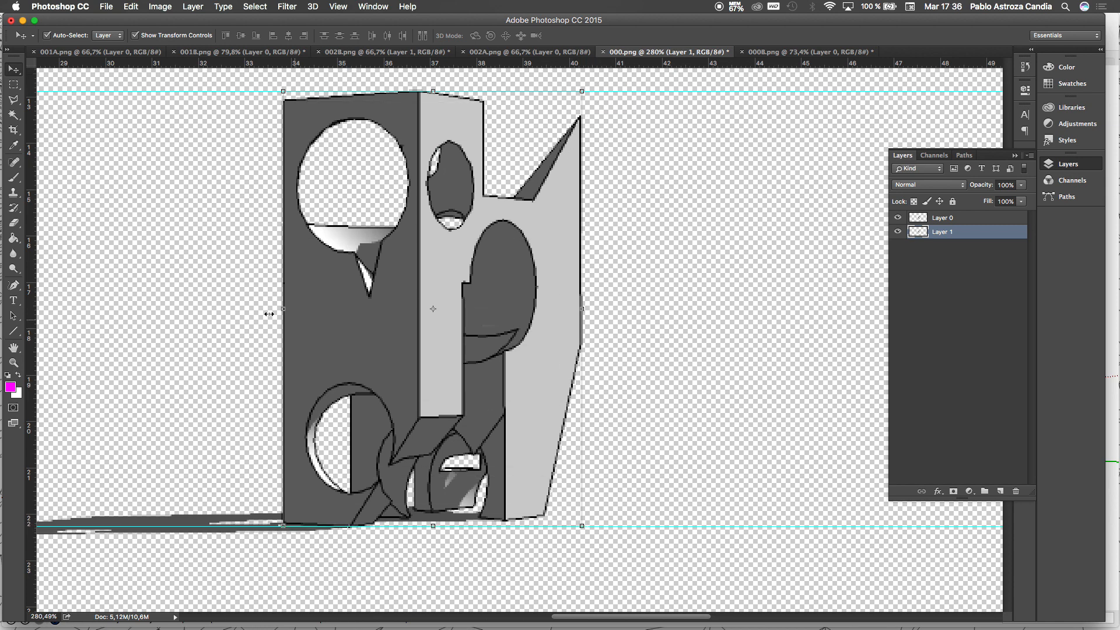
pyautogui.moveTo(30, 260); pyautogui.dragTo(287, 259)
pyautogui.moveTo(239, 93); pyautogui.dragTo(266, 65)
pyautogui.moveTo(591, 81); pyautogui.dragTo(682, 207)
pyautogui.press('Escape')
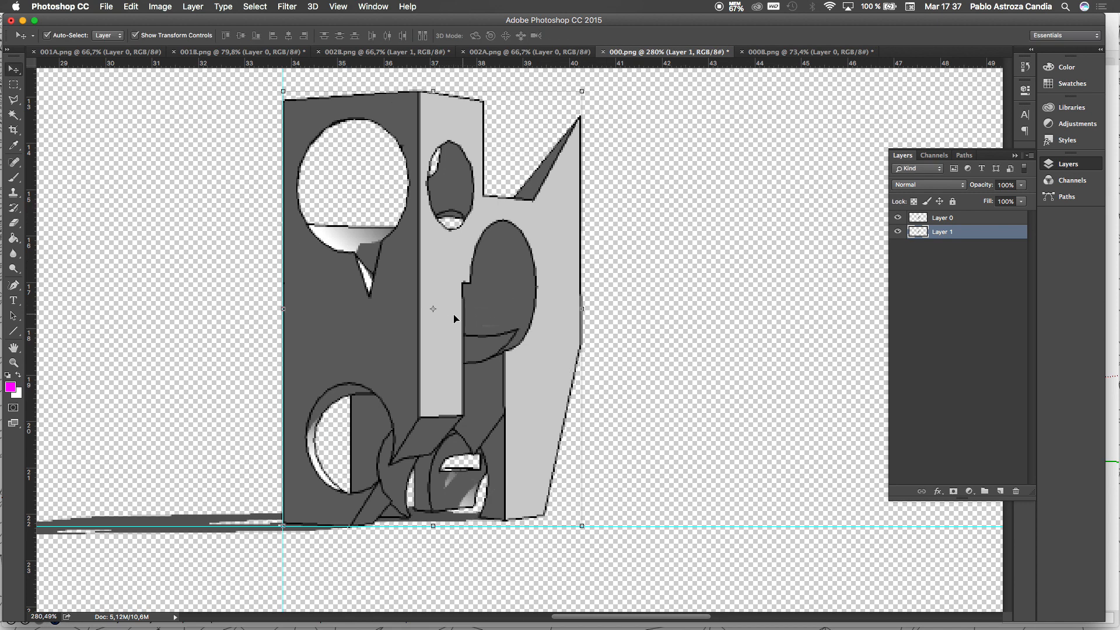
# Step: Rotate Layer 1 by 6.88° clockwise about the block's lower-left corner at the guide intersection, and apply the transformation
pyautogui.moveTo(433, 309); pyautogui.dragTo(283, 525)
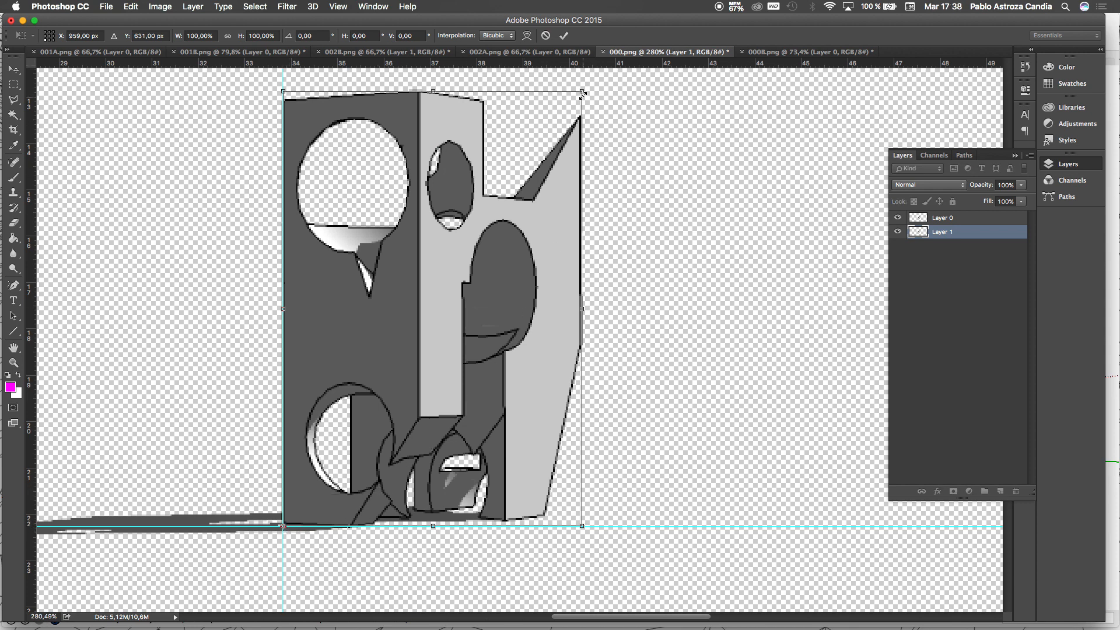
pyautogui.moveTo(592, 87); pyautogui.dragTo(624, 148)
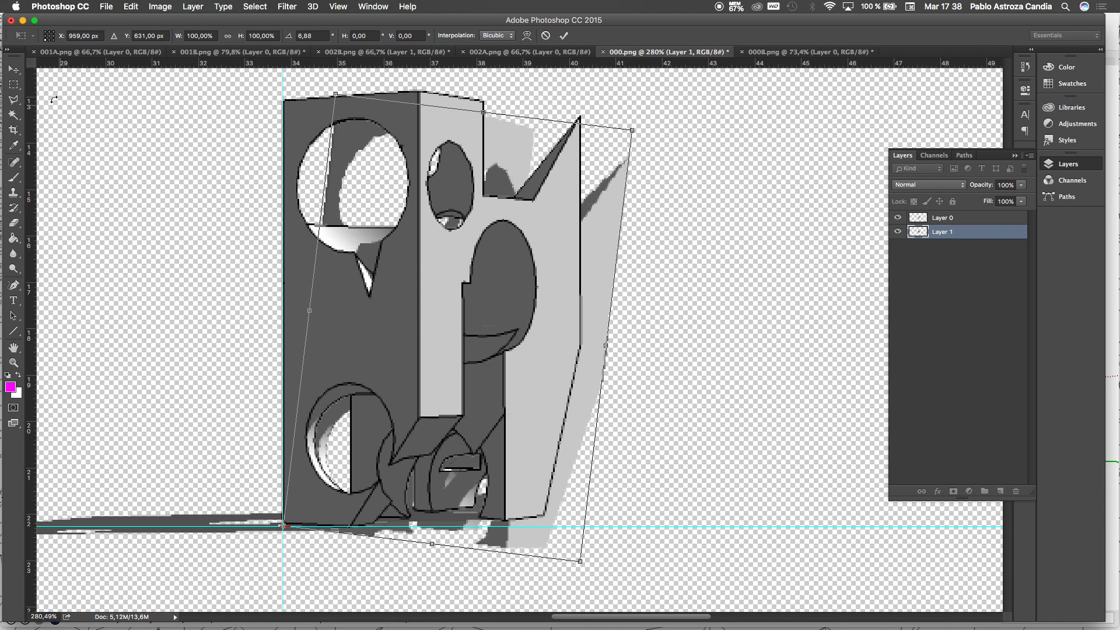
pyautogui.click(17, 90)
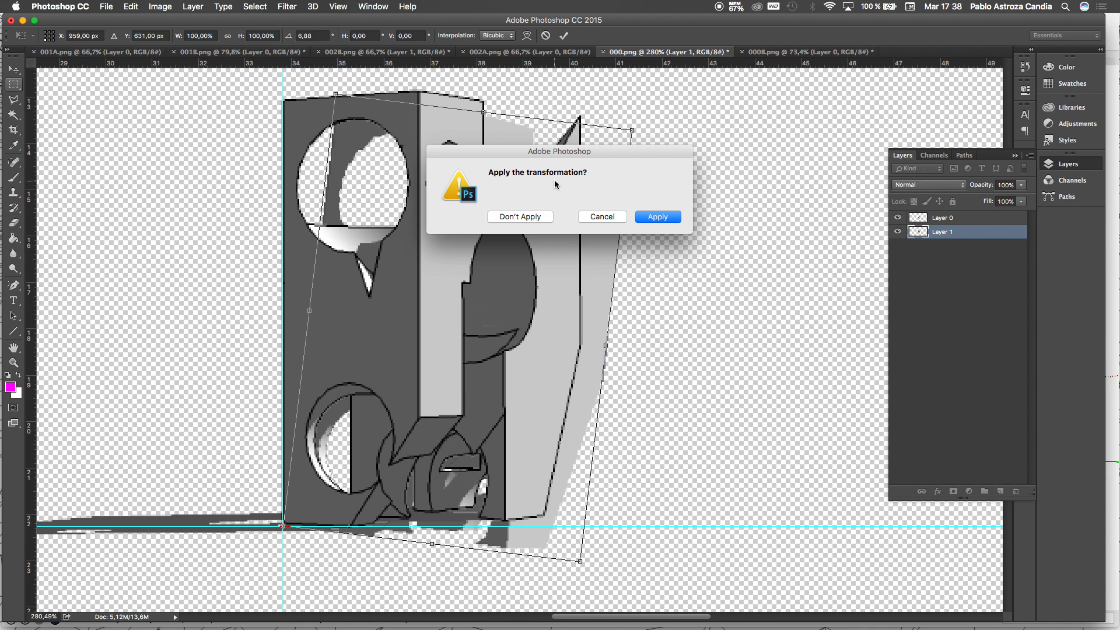
pyautogui.click(658, 217)
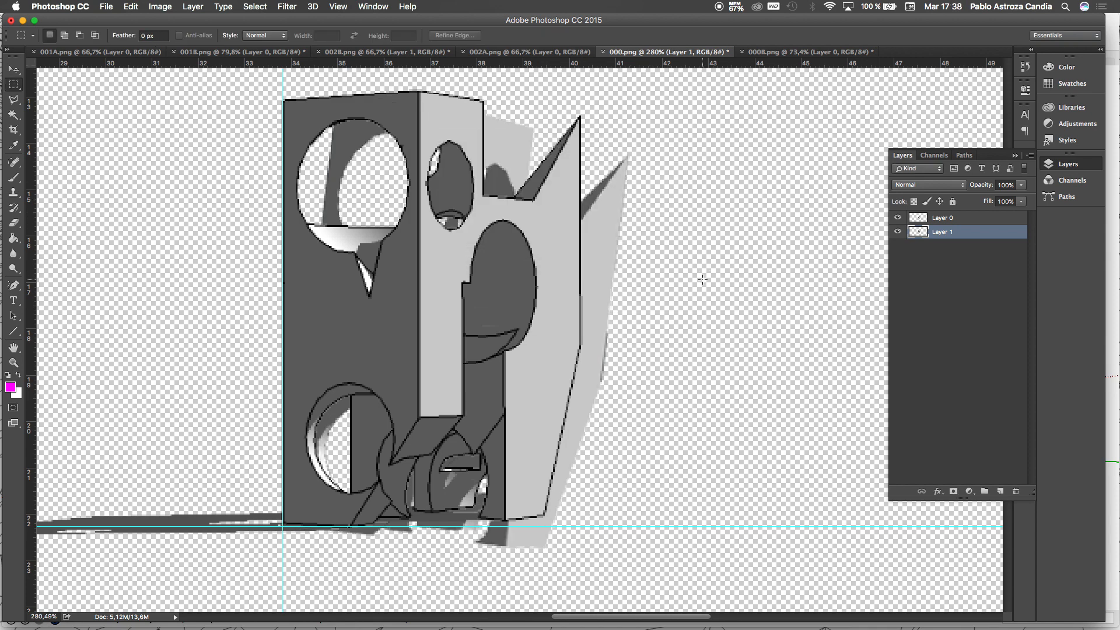
# Step: Duplicate Layer 1 within 000.png and place the duplicate beneath it in the layer stack
pyautogui.rightClick(973, 233)
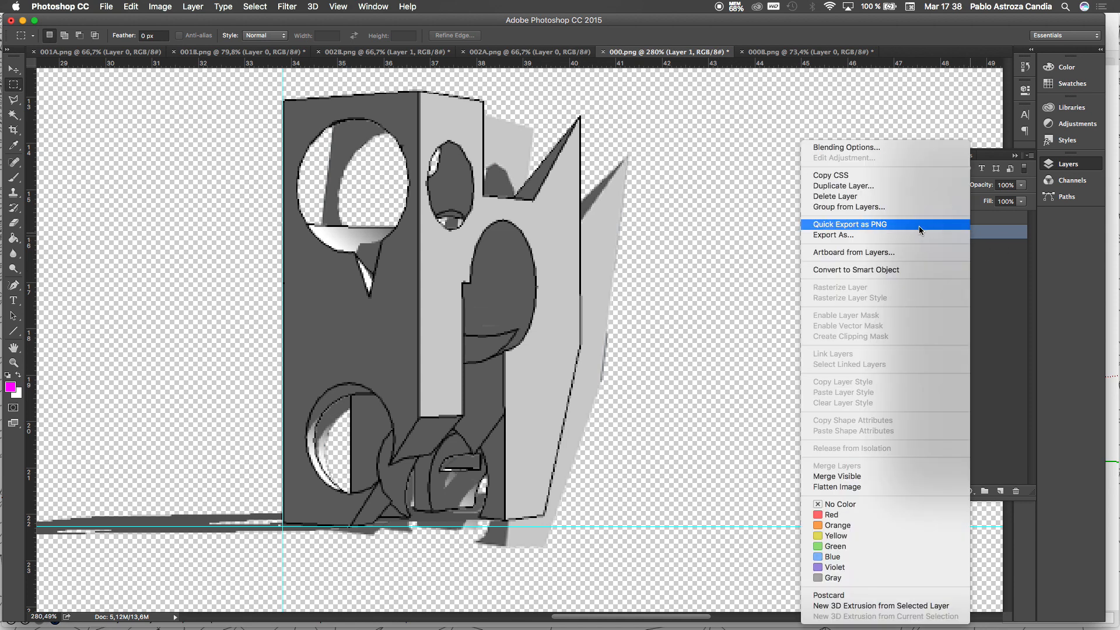
pyautogui.click(890, 185)
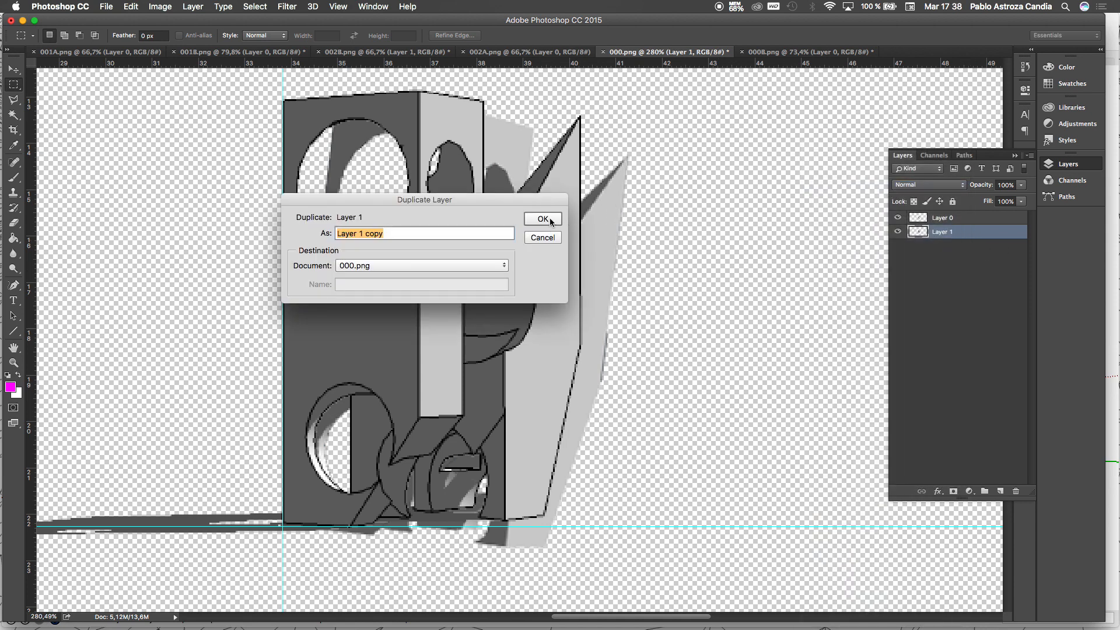
pyautogui.click(543, 219)
pyautogui.moveTo(989, 232); pyautogui.dragTo(992, 254)
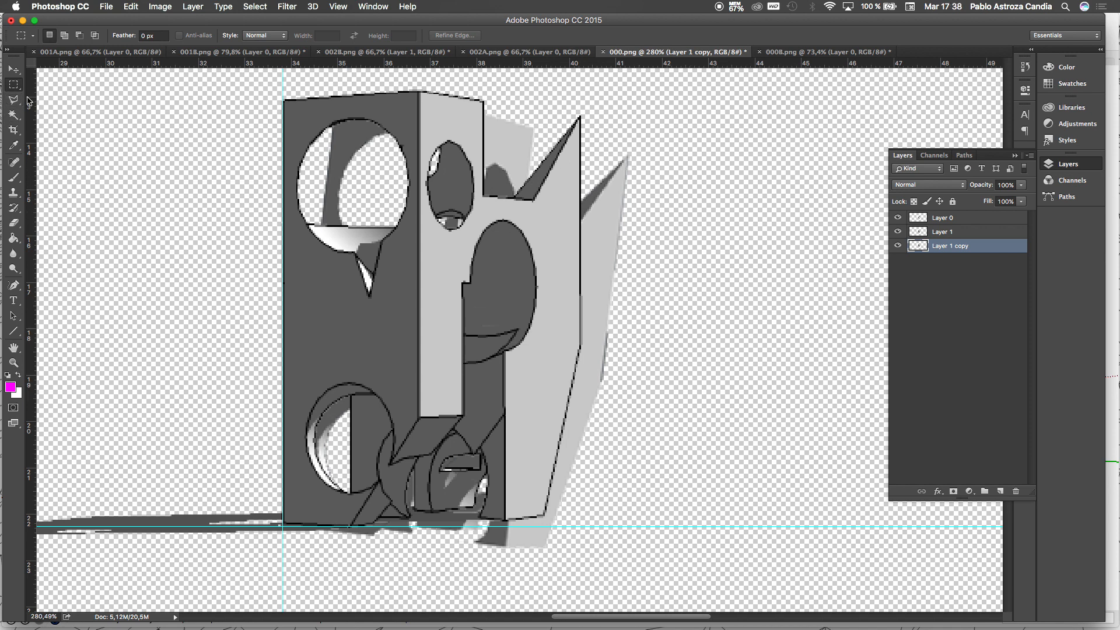
# Step: Rotate Layer 1 copy by 6.87° clockwise around the guide intersection at the block's lower-left corner, and apply the transformation
pyautogui.click(14, 71)
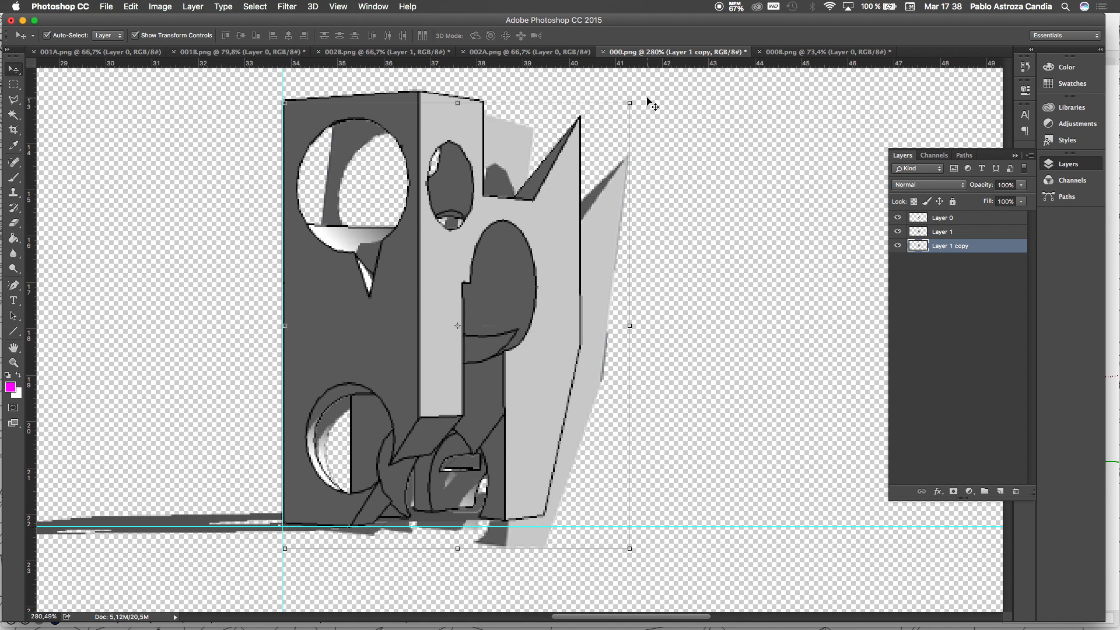
pyautogui.moveTo(640, 96); pyautogui.dragTo(660, 81)
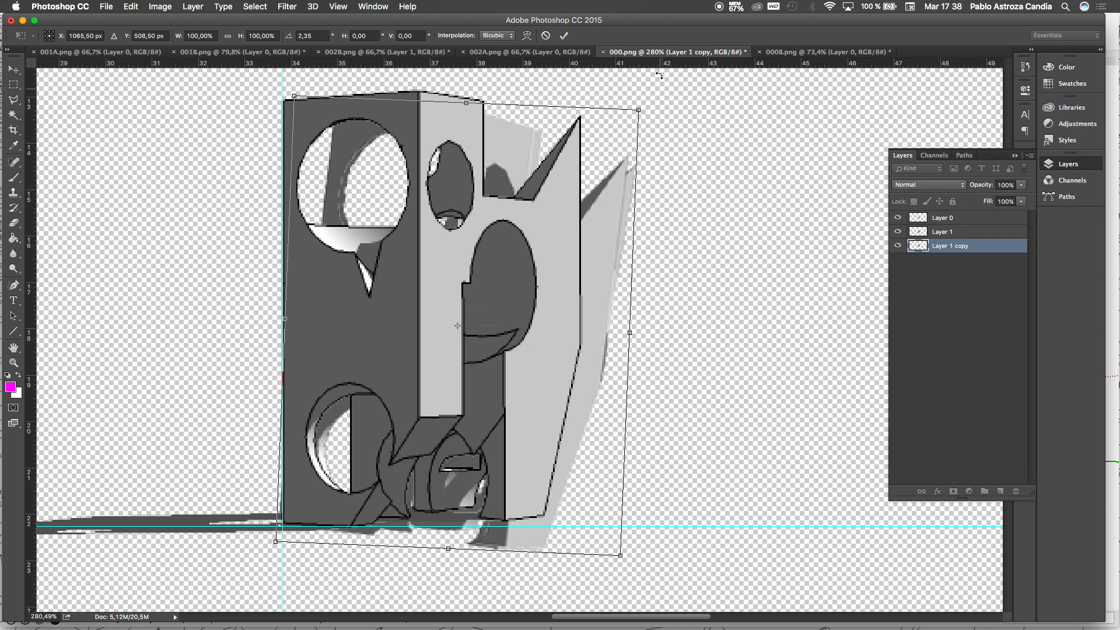
pyautogui.press('Return')
pyautogui.hotkey('ctrl', 't')
pyautogui.moveTo(458, 327); pyautogui.dragTo(283, 528)
pyautogui.moveTo(648, 99); pyautogui.dragTo(682, 157)
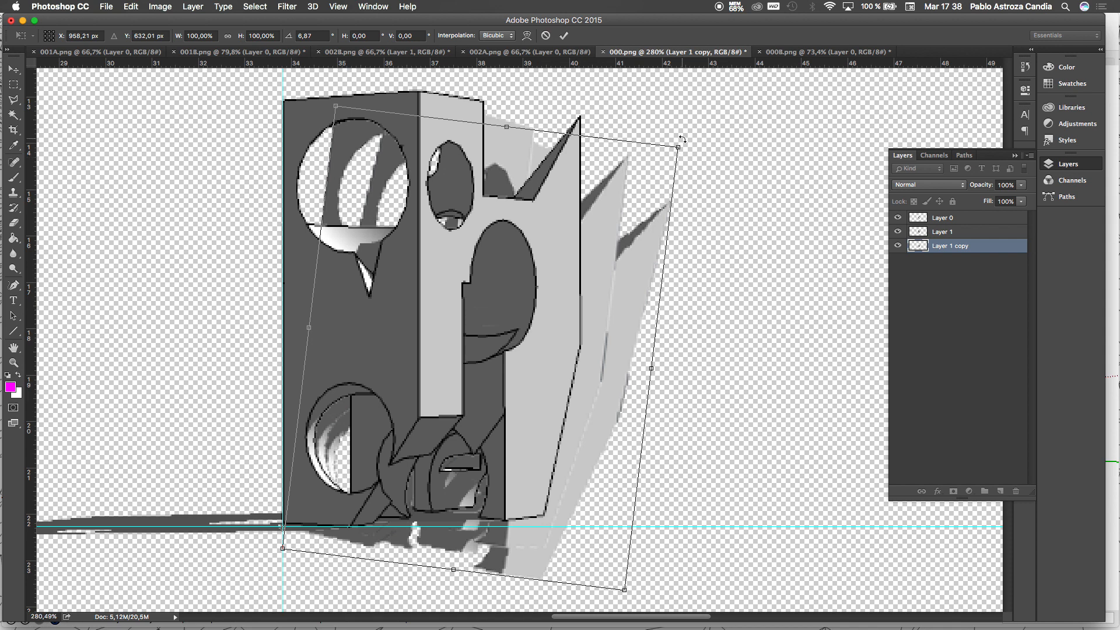
pyautogui.click(13, 84)
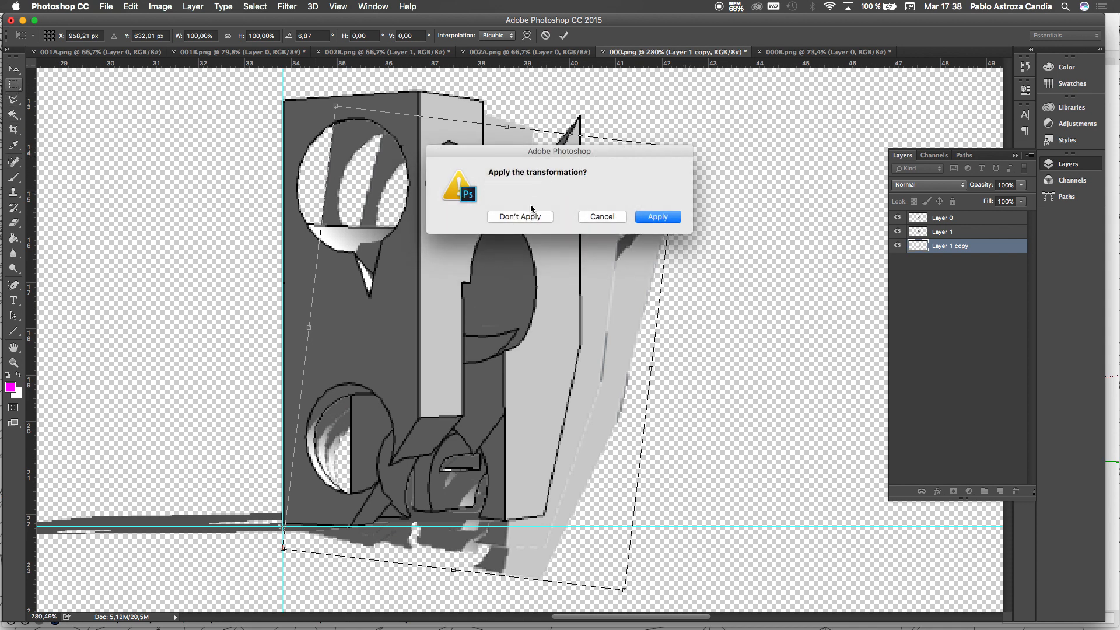
pyautogui.click(649, 219)
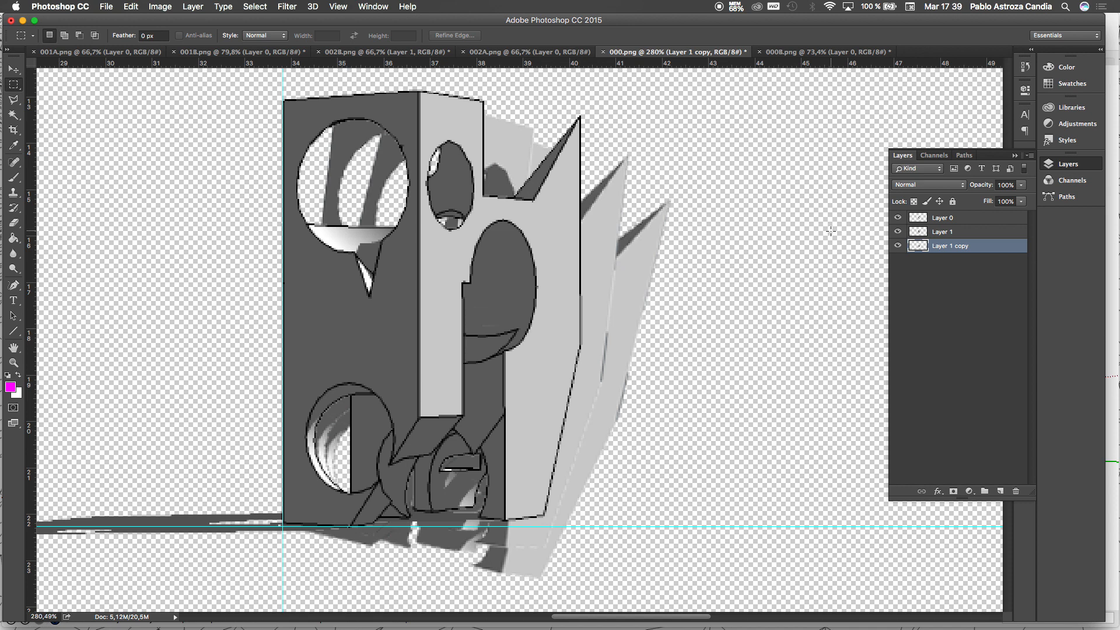
# Step: Duplicate Layer 1 copy and place the duplicate, shifted down and to the right, at the bottom of the layer stack
pyautogui.rightClick(944, 248)
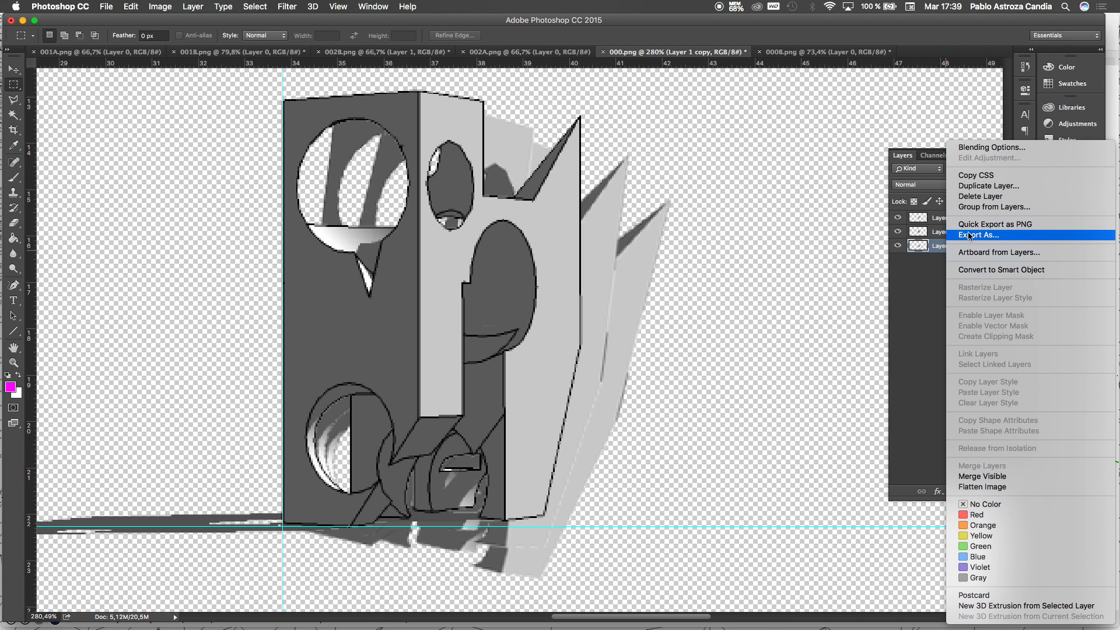
pyautogui.click(988, 185)
pyautogui.click(557, 219)
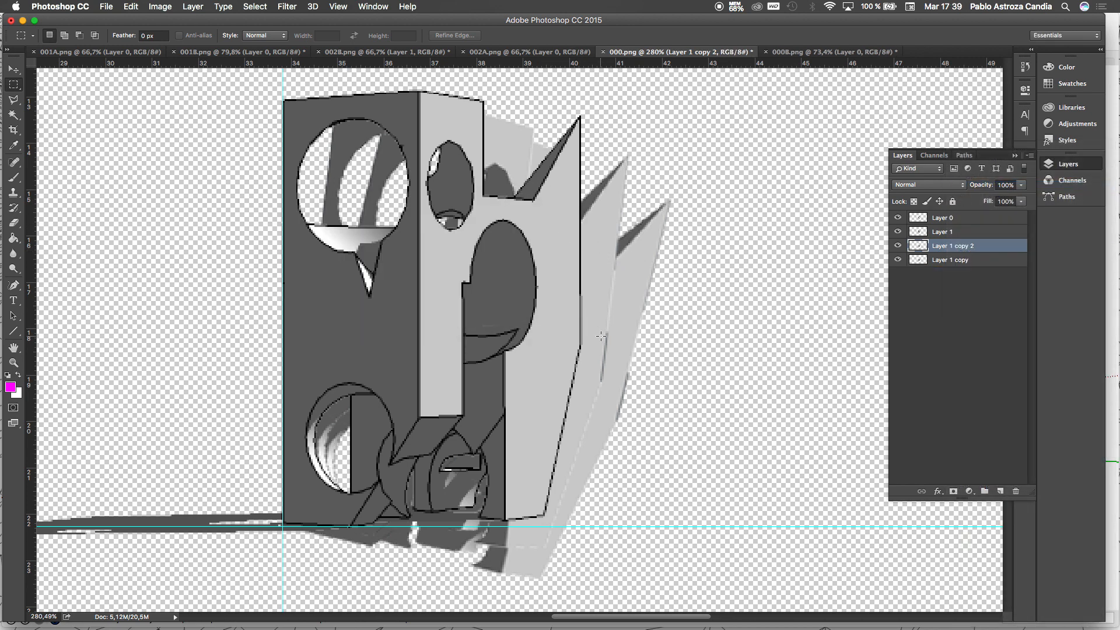
pyautogui.press('v')
pyautogui.moveTo(634, 343); pyautogui.dragTo(695, 366)
pyautogui.moveTo(943, 246); pyautogui.dragTo(943, 265)
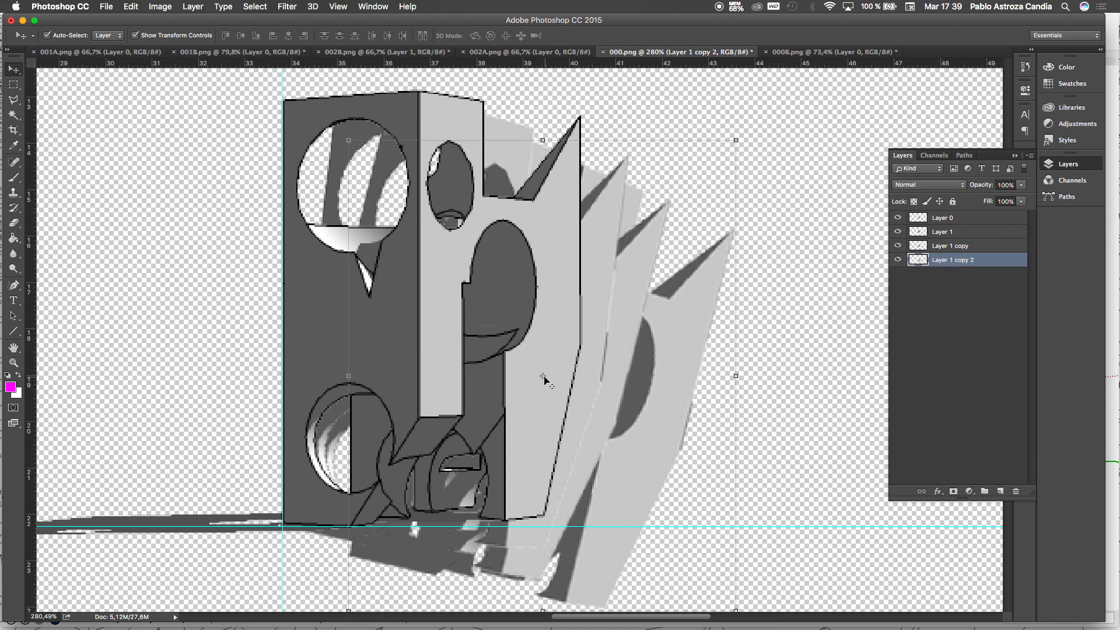
# Step: Rotate Layer 1 copy 2 by -3.93° about a pivot near its lower-left corner, and apply the transformation
pyautogui.moveTo(543, 376); pyautogui.dragTo(356, 535)
pyautogui.scroll(-2, 583, 467)
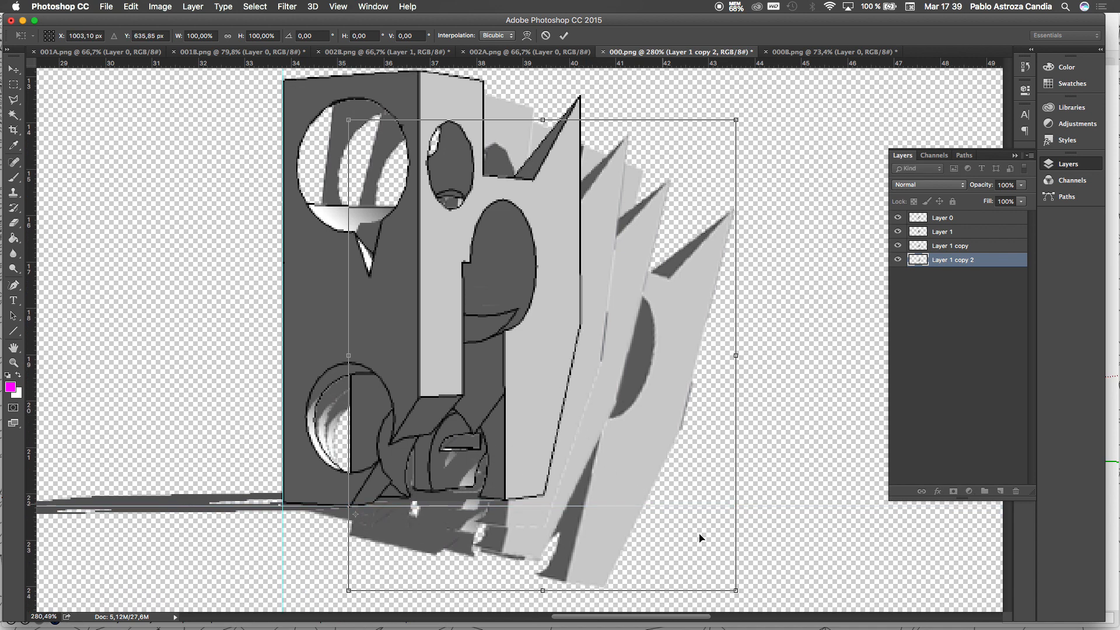
pyautogui.moveTo(749, 599); pyautogui.dragTo(771, 576)
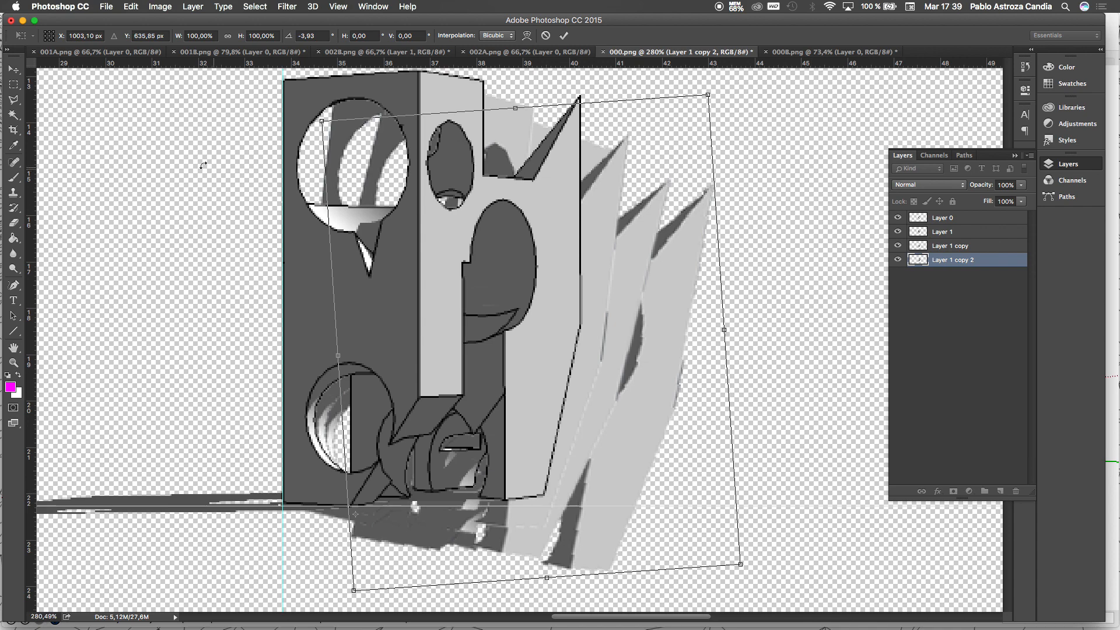
pyautogui.click(13, 84)
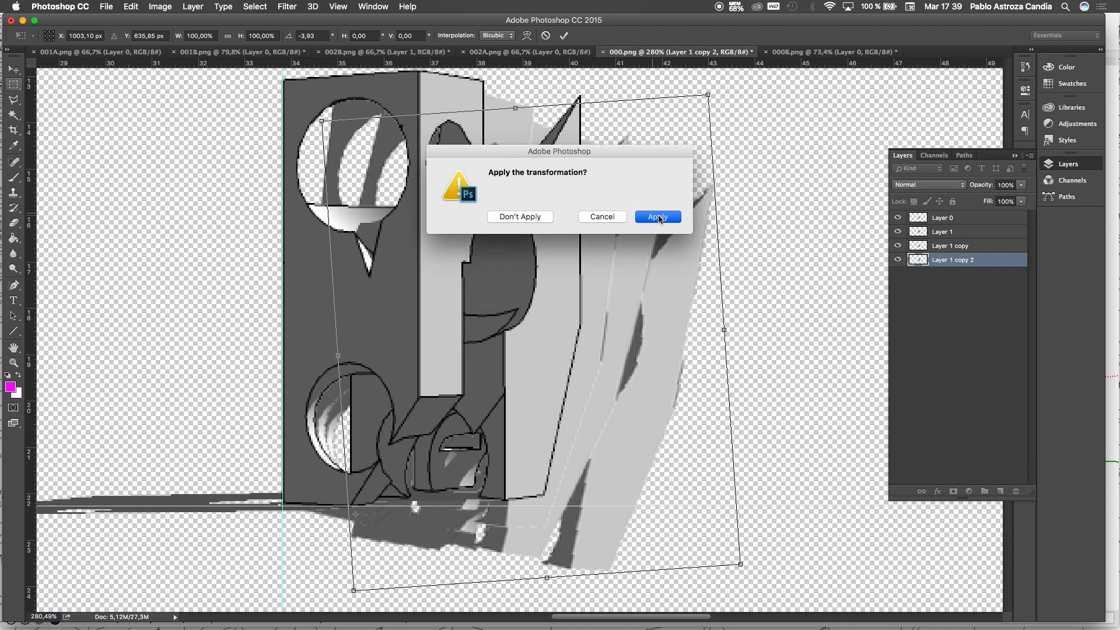
pyautogui.click(659, 217)
# Step: Duplicate Layer 1 copy 2 and place the duplicate beneath it in the layer stack
pyautogui.rightClick(954, 262)
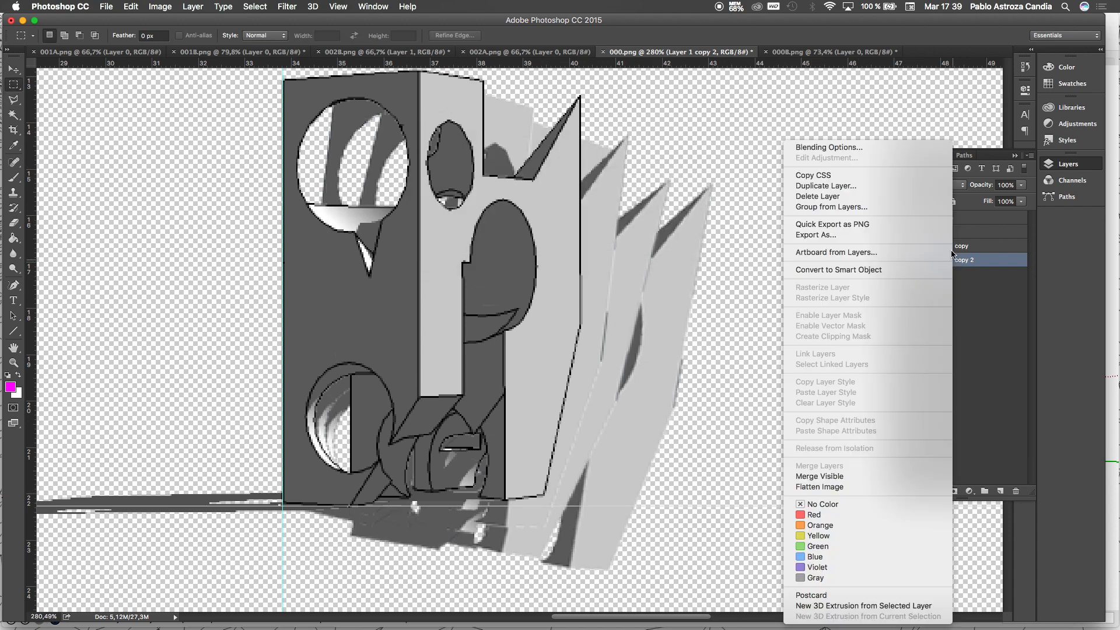
pyautogui.click(858, 186)
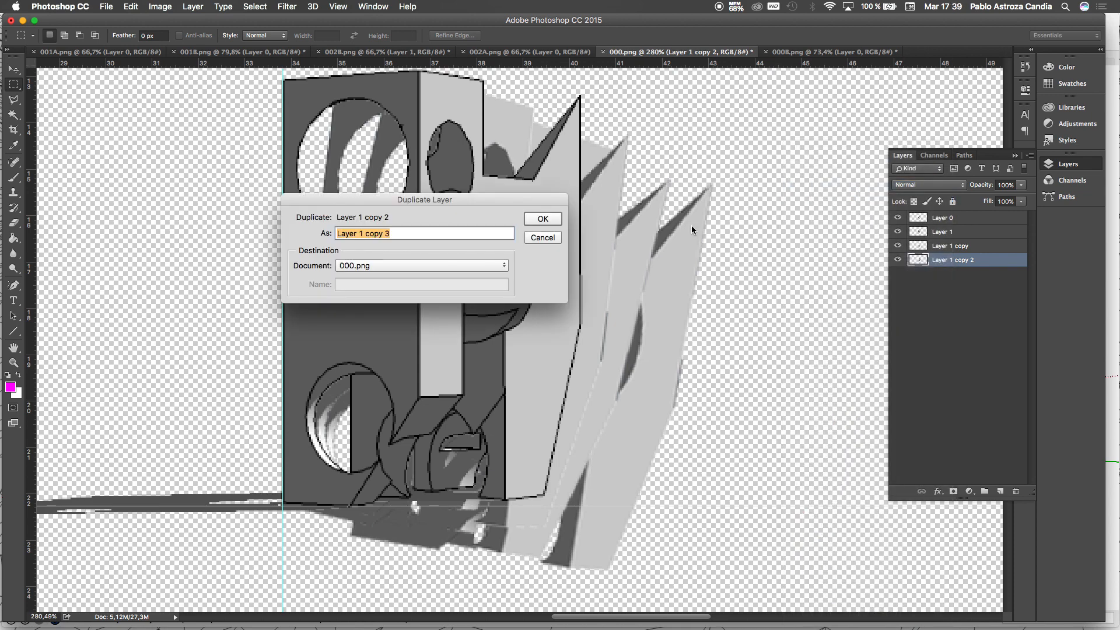
pyautogui.click(543, 219)
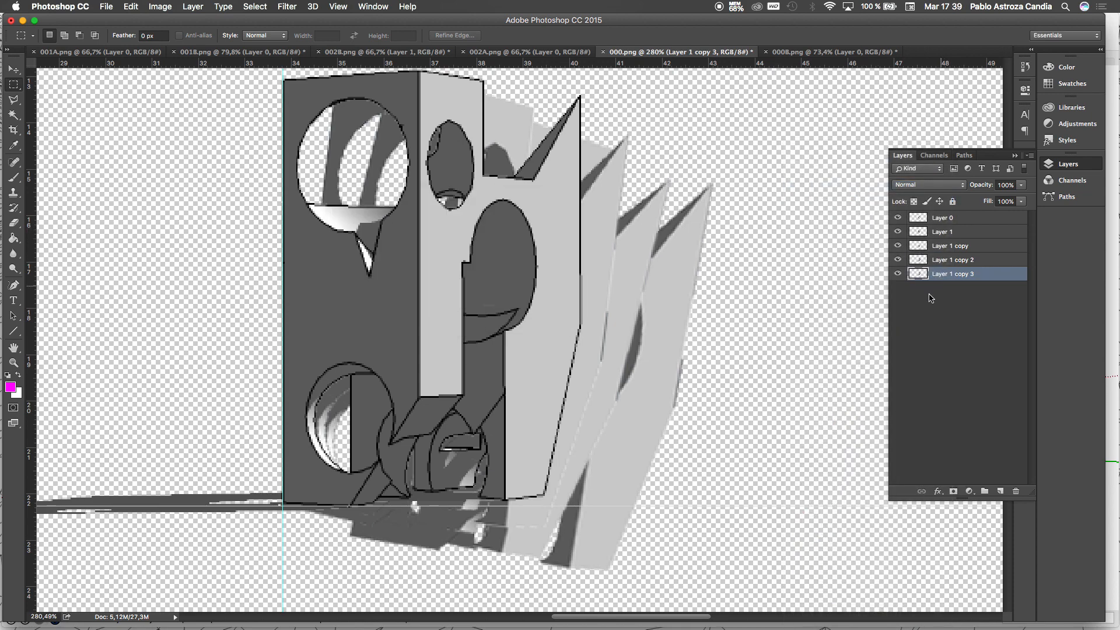
# Step: Move Layer 1 copy 2 right of the other blocks and rotate it by -3.22° about a pivot near its lower-left corner, applying the transformation
pyautogui.press('v')
pyautogui.moveTo(665, 348); pyautogui.dragTo(770, 359)
pyautogui.hotkey('ctrl', 't')
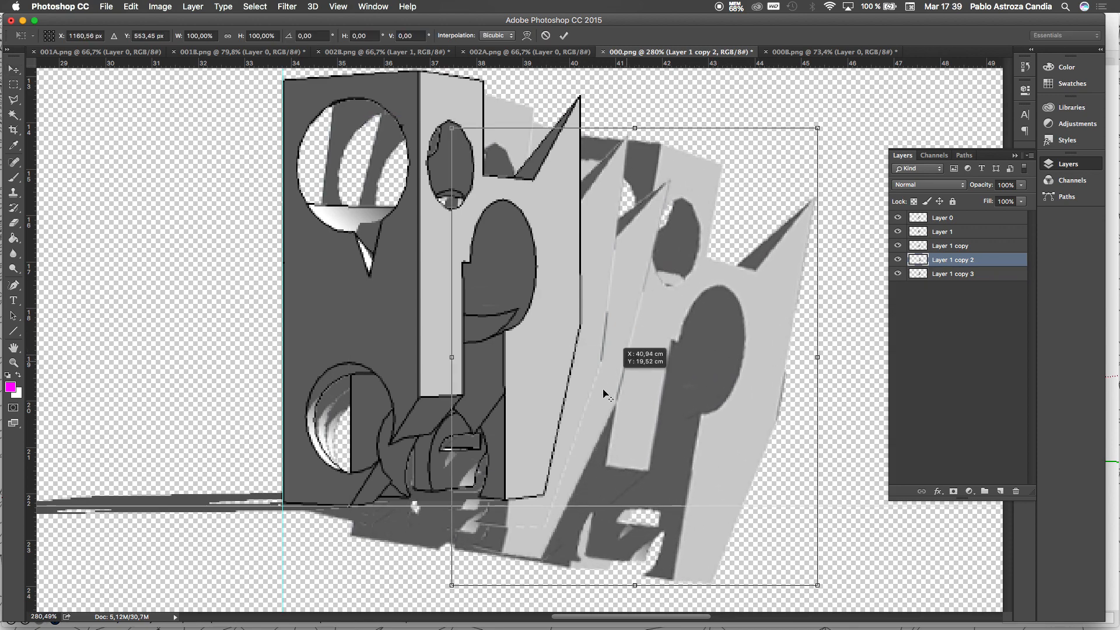
pyautogui.moveTo(471, 549); pyautogui.dragTo(457, 552)
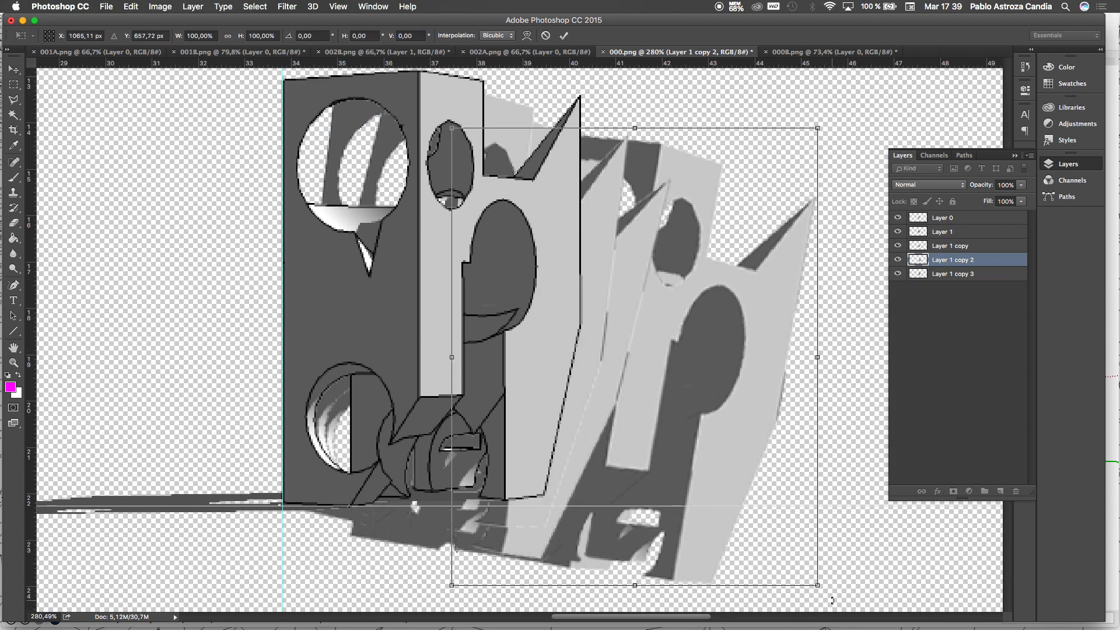
pyautogui.moveTo(832, 593); pyautogui.dragTo(834, 572)
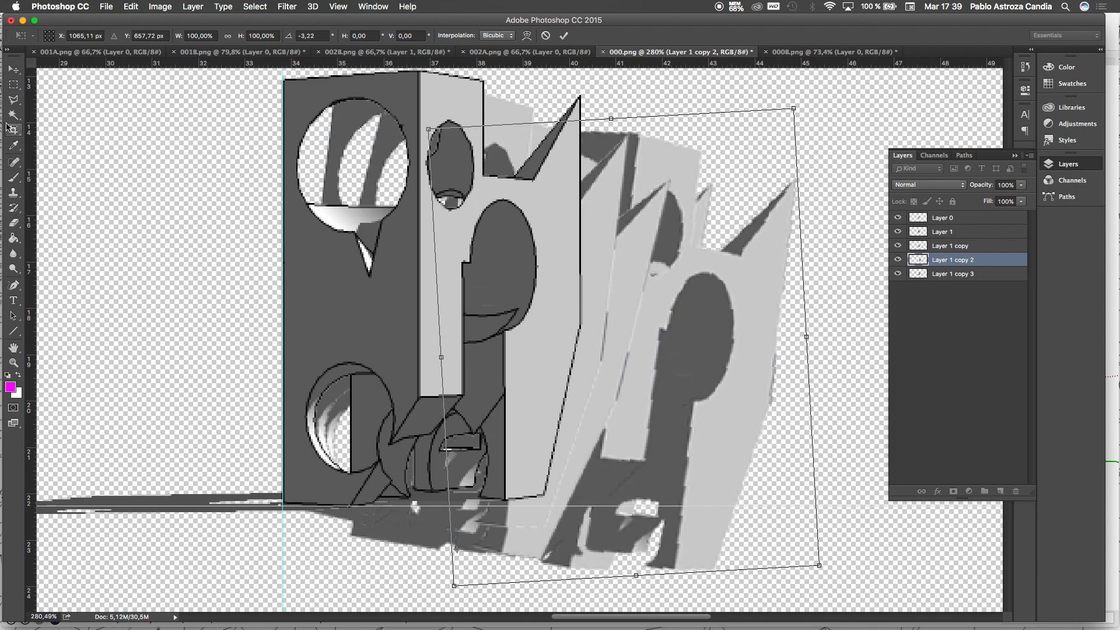
pyautogui.click(14, 85)
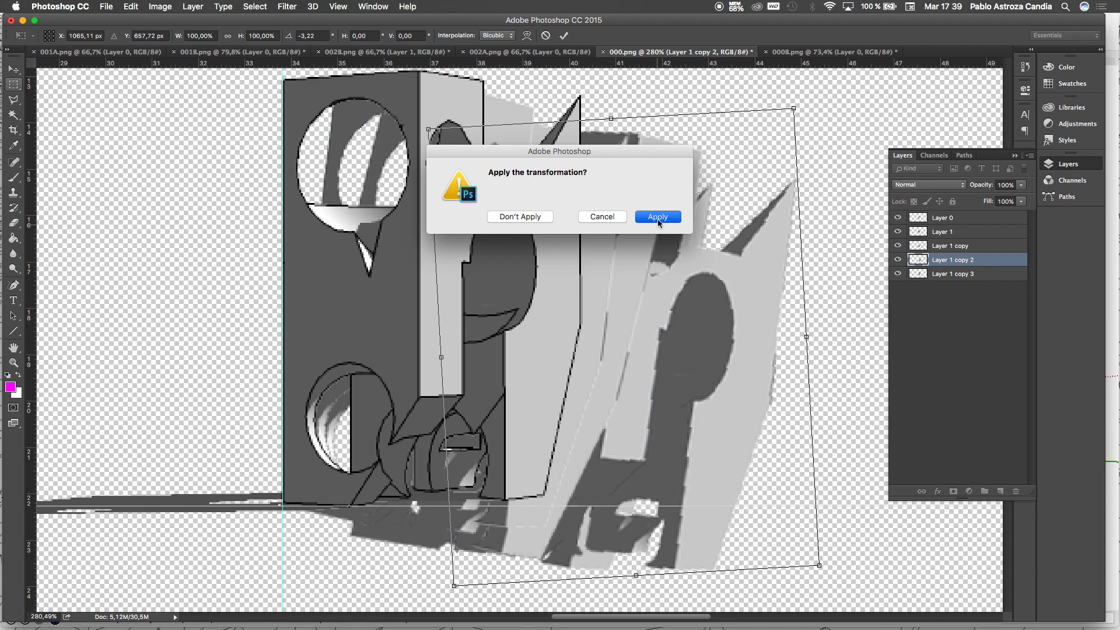
pyautogui.click(655, 217)
# Step: Place Layer 1 copy 2 at the bottom of the layer stack, nudge its block slightly to the right, and deselect it
pyautogui.moveTo(976, 264); pyautogui.dragTo(980, 280)
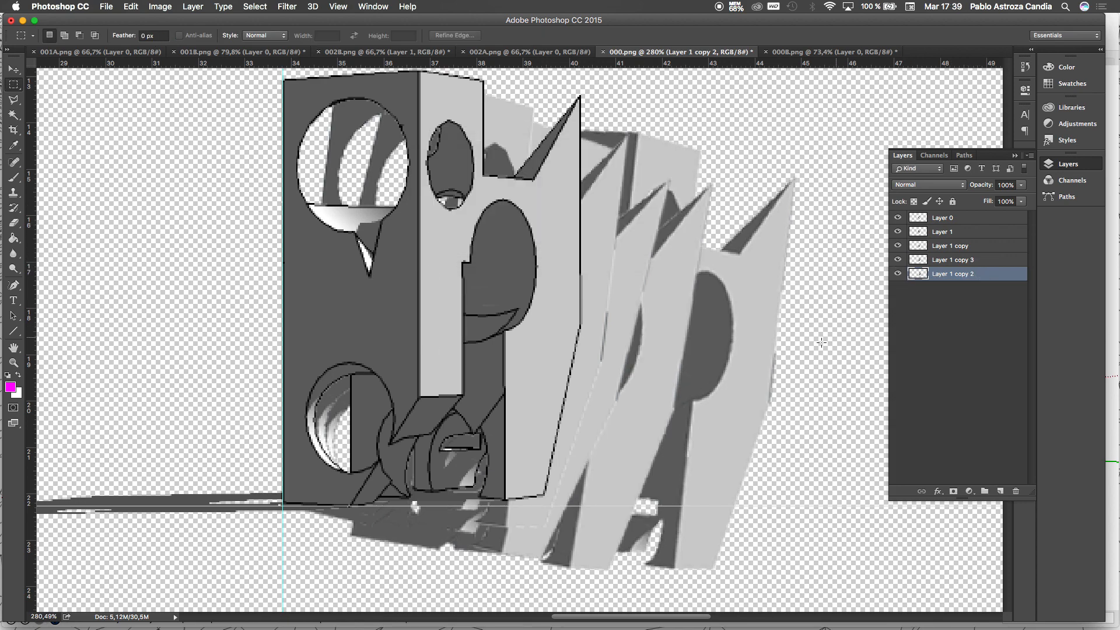
pyautogui.press('v')
pyautogui.moveTo(736, 390)
pyautogui.mouseDown()
pyautogui.moveTo(750, 376)
pyautogui.moveTo(753, 389)
pyautogui.mouseUp()
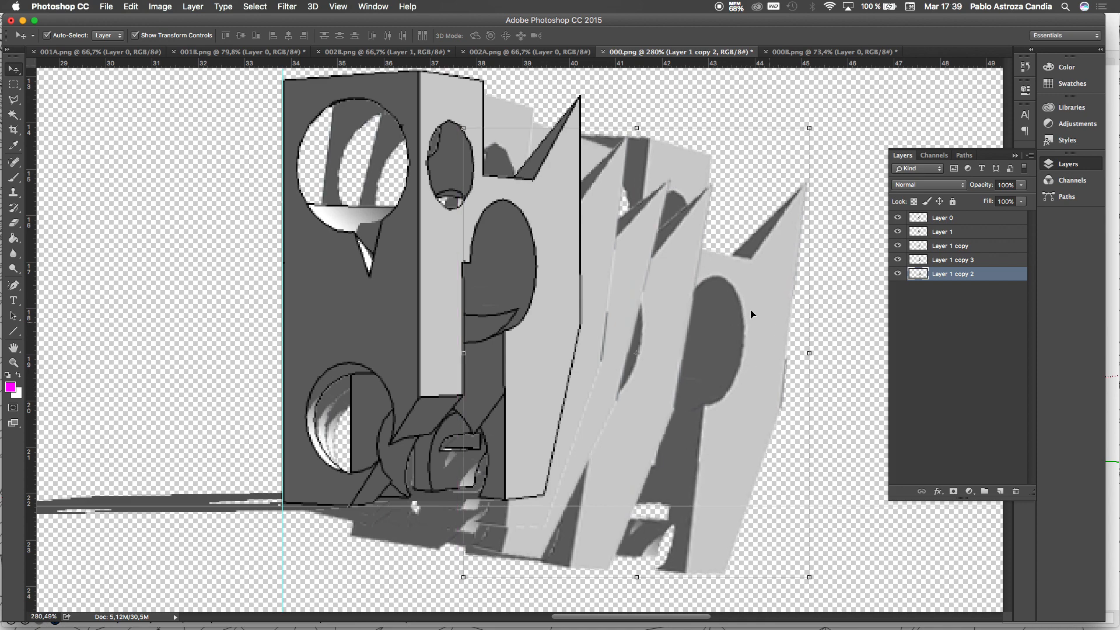
pyautogui.scroll(-6, 131, 183)
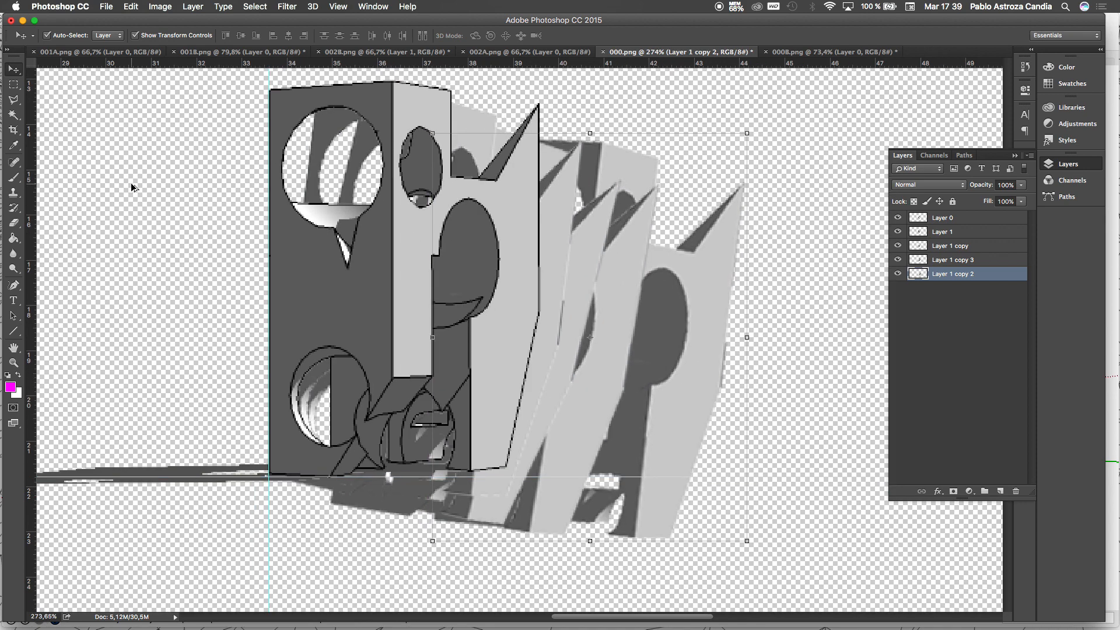
pyautogui.scroll(-3, 246, 310)
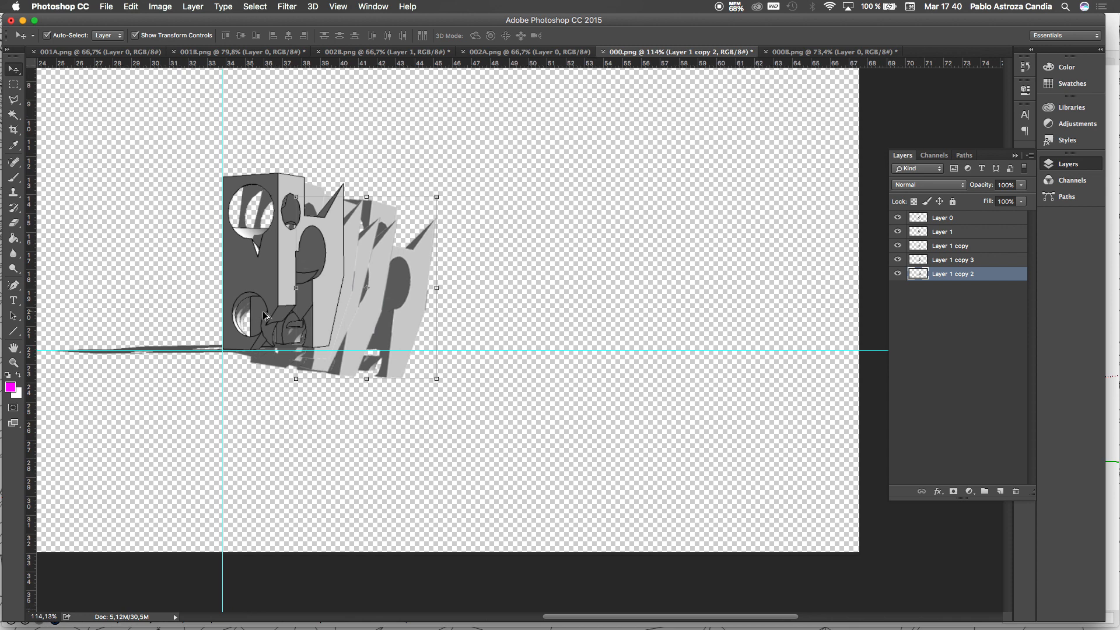
pyautogui.click(555, 178)
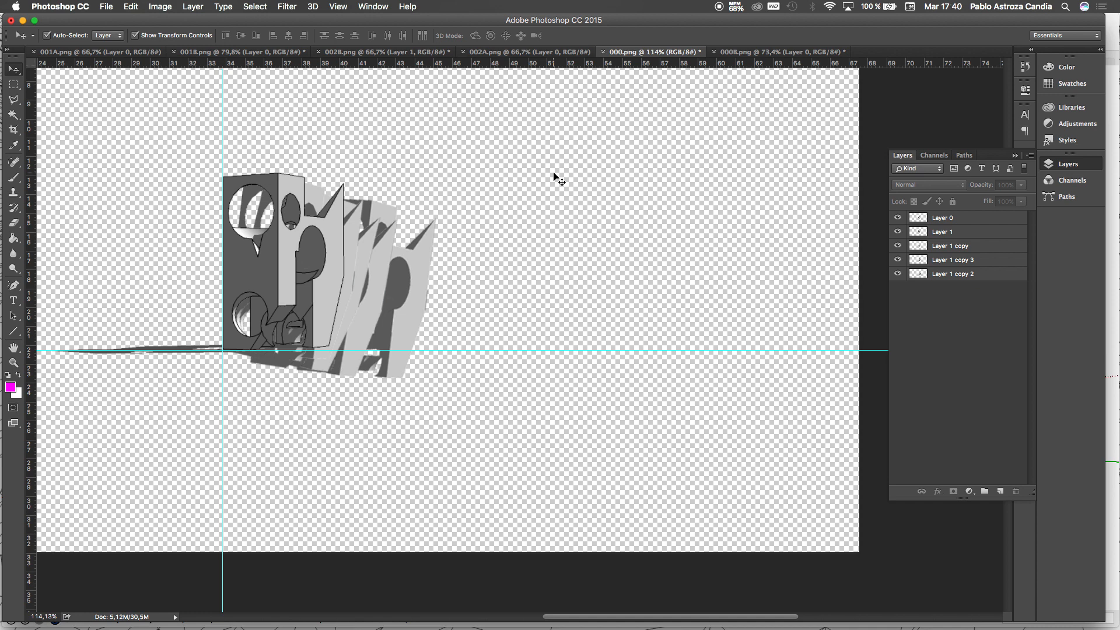
# Step: Lower the opacity of Layer 1 to 70% and of Layer 1 copy to 55%
pyautogui.click(357, 230)
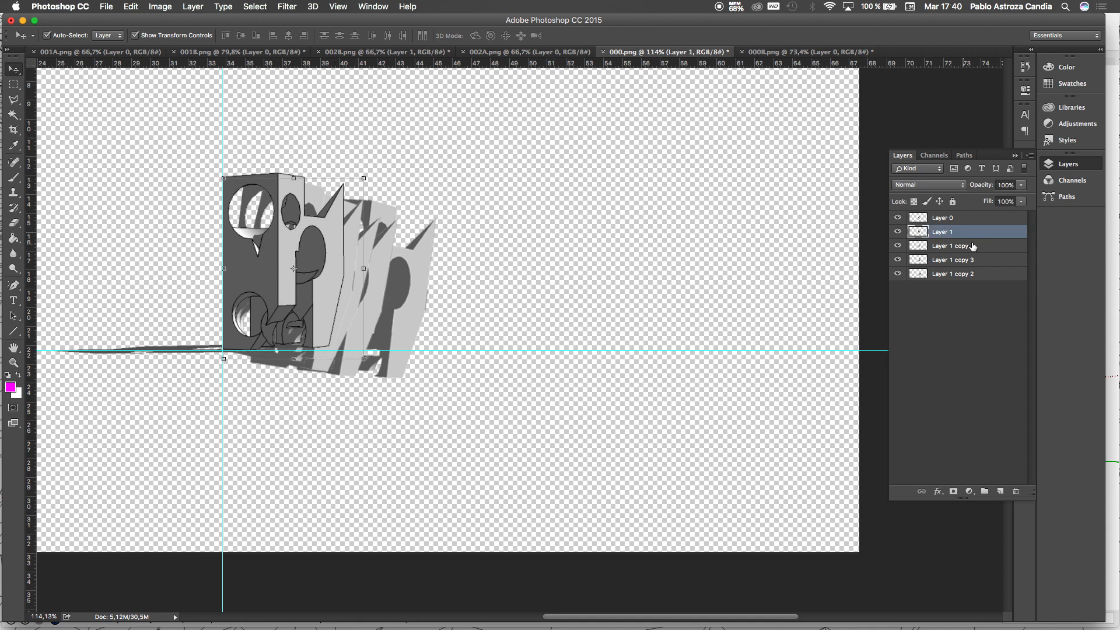
pyautogui.click(1022, 185)
pyautogui.moveTo(1022, 201); pyautogui.dragTo(1006, 200)
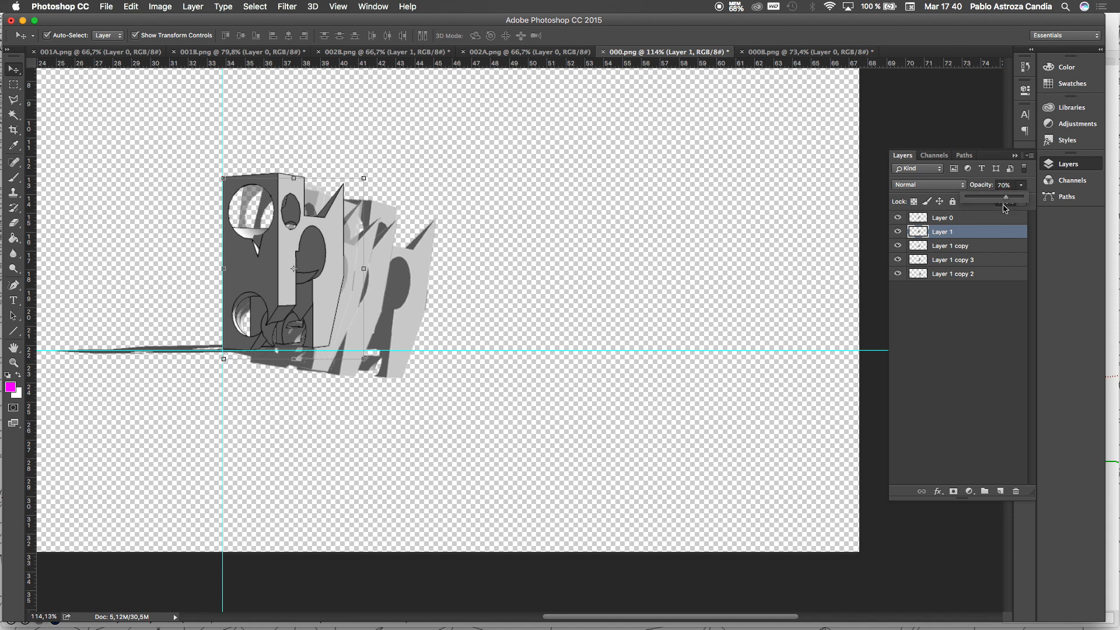
pyautogui.click(979, 245)
pyautogui.click(1021, 186)
pyautogui.moveTo(1026, 202); pyautogui.dragTo(998, 203)
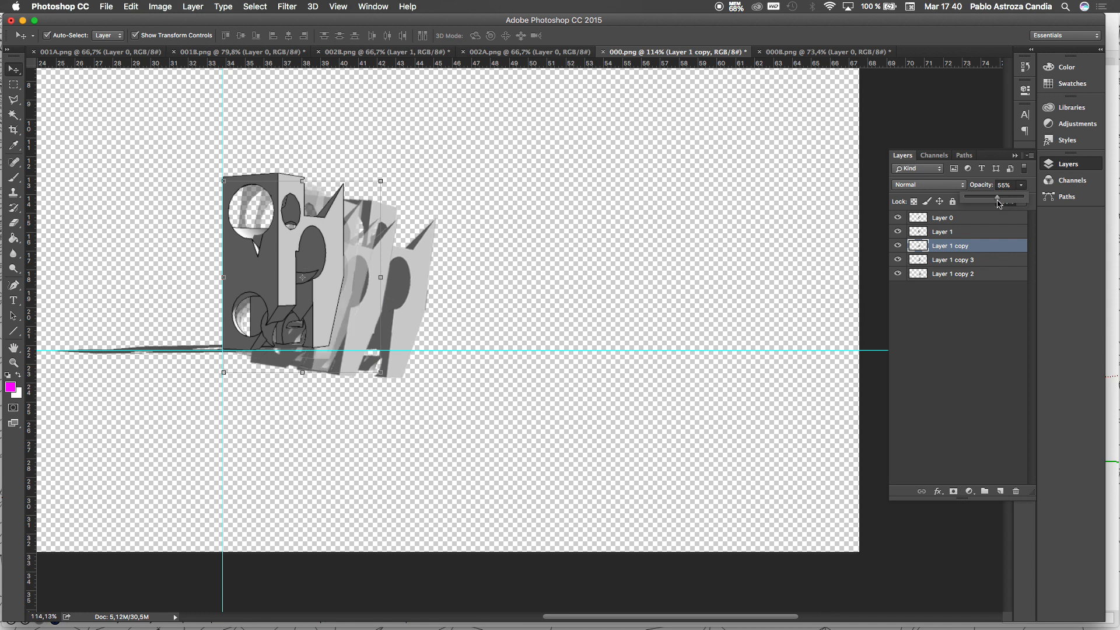
# Step: Lower the opacity of Layer 1 copy 3 to 32%, make Layer 1 copy 2 even fainter, and deselect the layers
pyautogui.click(978, 260)
pyautogui.click(1021, 185)
pyautogui.moveTo(1001, 206); pyautogui.dragTo(983, 203)
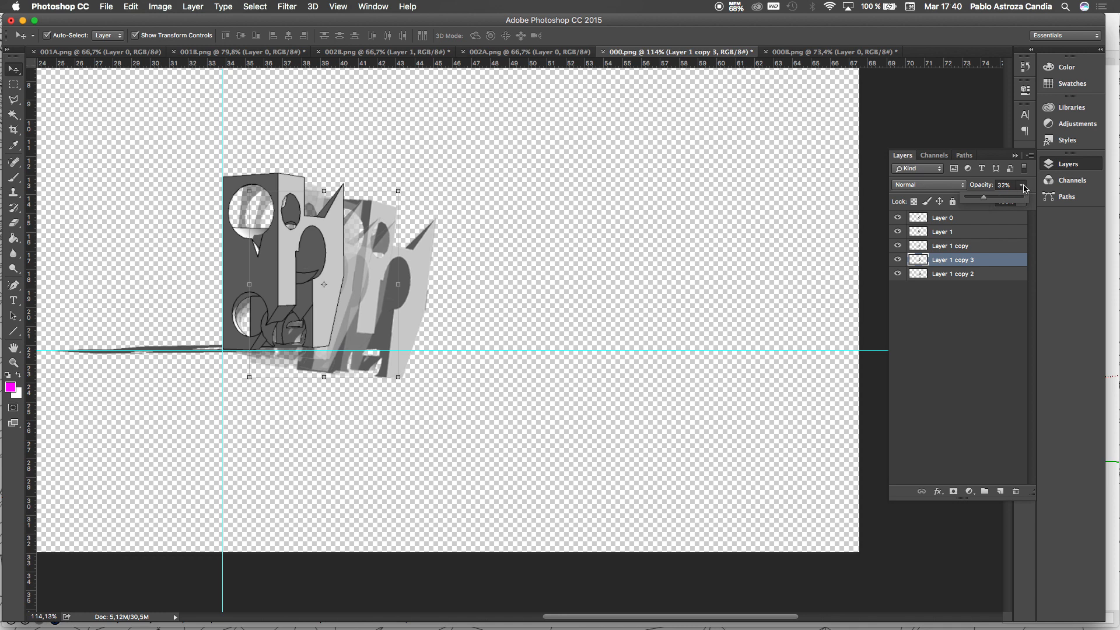
pyautogui.click(988, 280)
pyautogui.click(1021, 184)
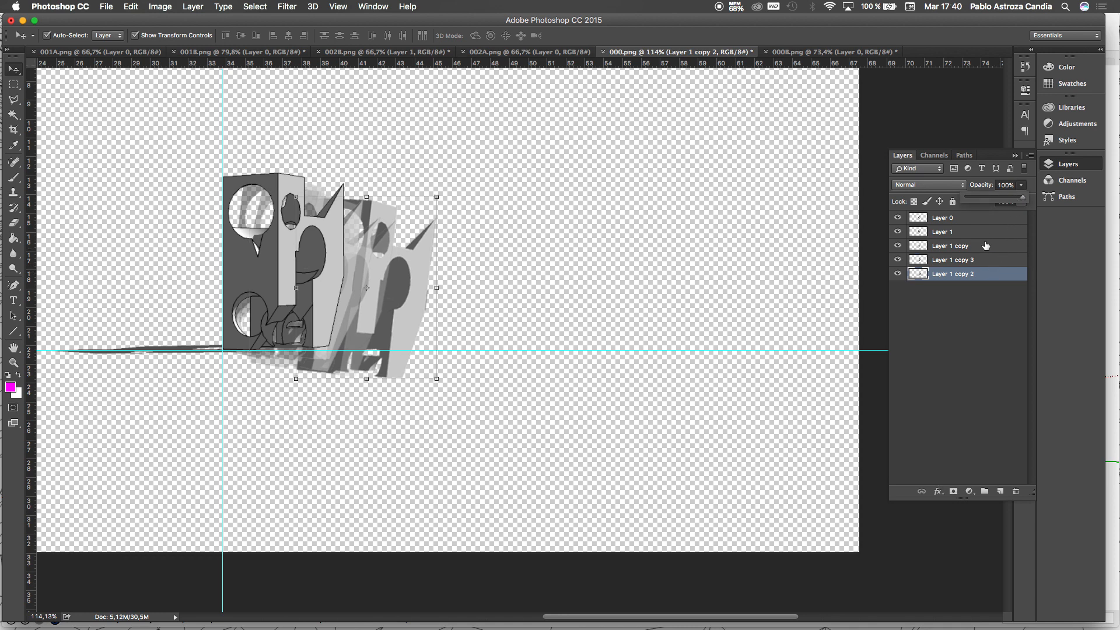
pyautogui.moveTo(983, 203); pyautogui.dragTo(977, 203)
pyautogui.click(733, 267)
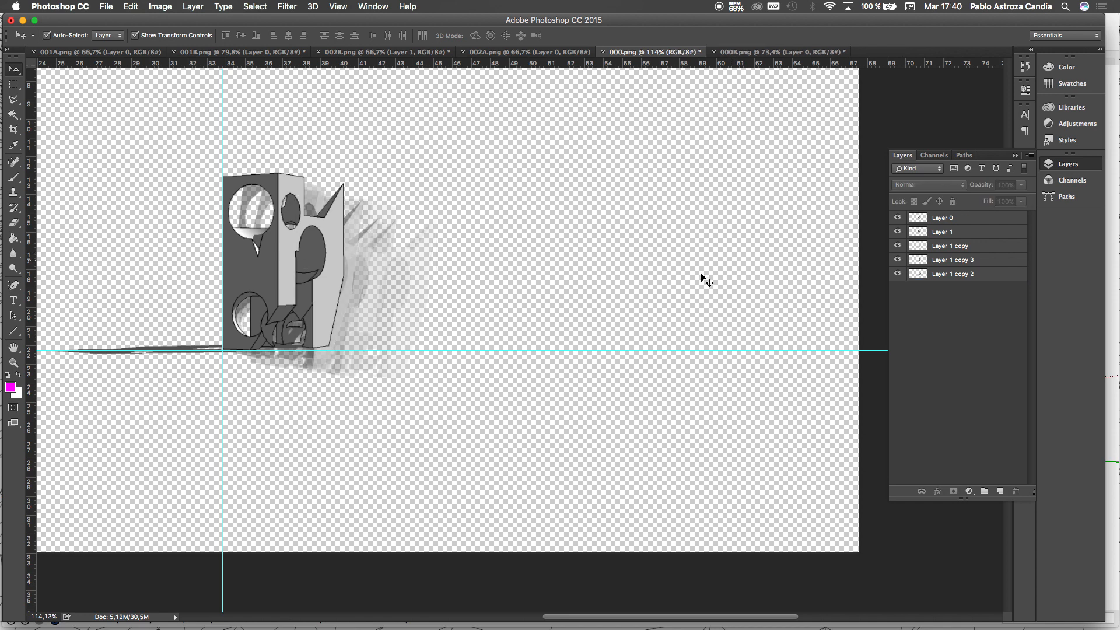
# Step: Add a new empty layer and place it at the bottom of the layer stack, beneath Layer 1 copy 2
pyautogui.click(14, 85)
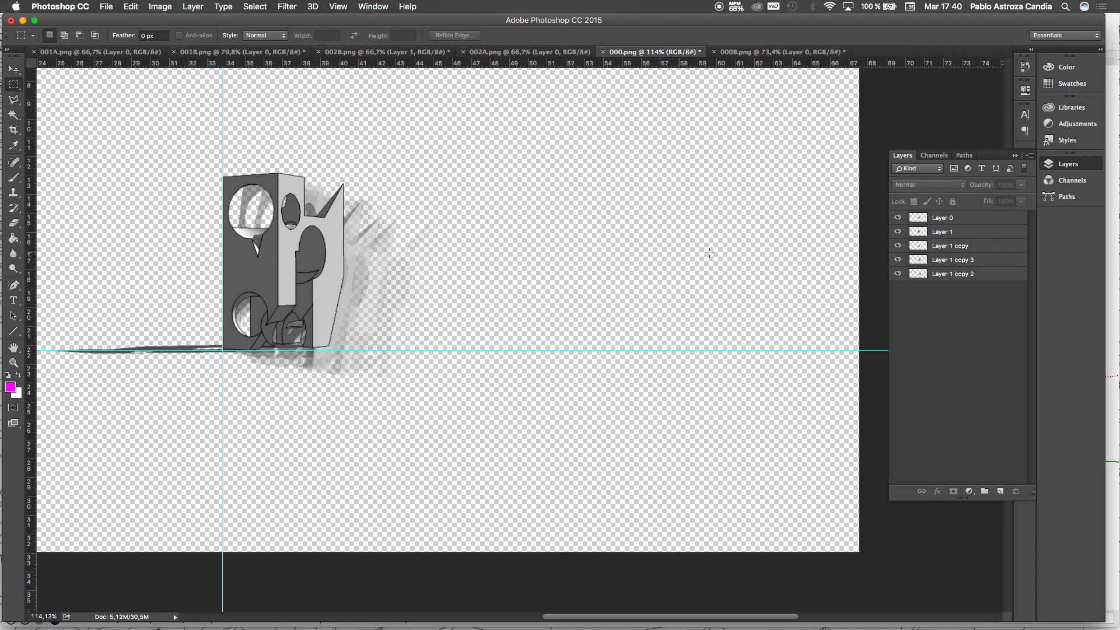
pyautogui.click(1001, 492)
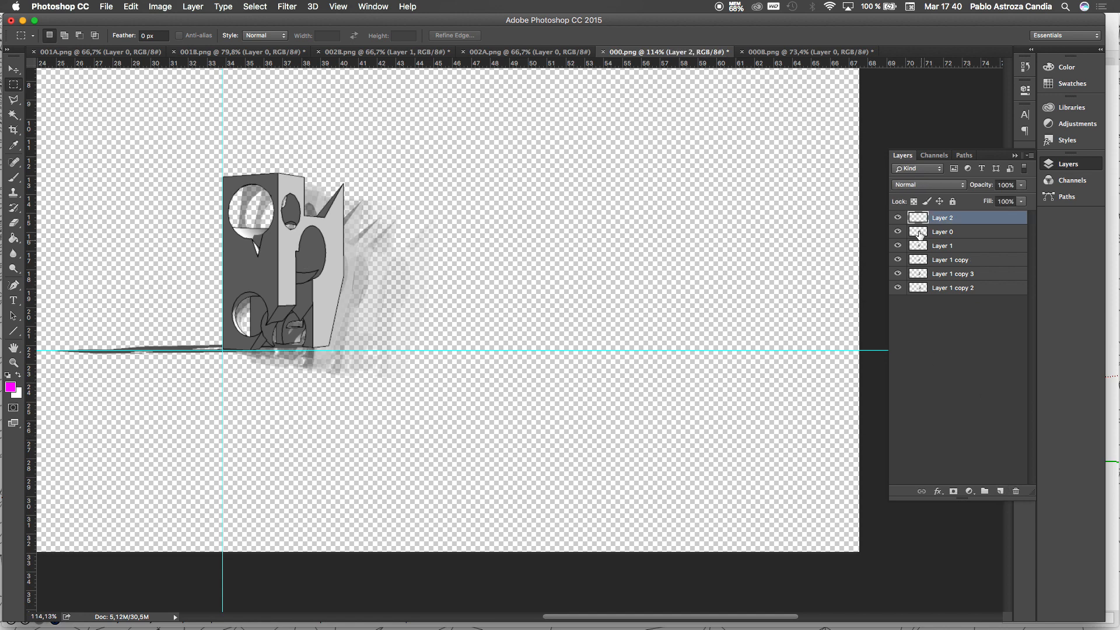
pyautogui.moveTo(957, 224); pyautogui.dragTo(964, 299)
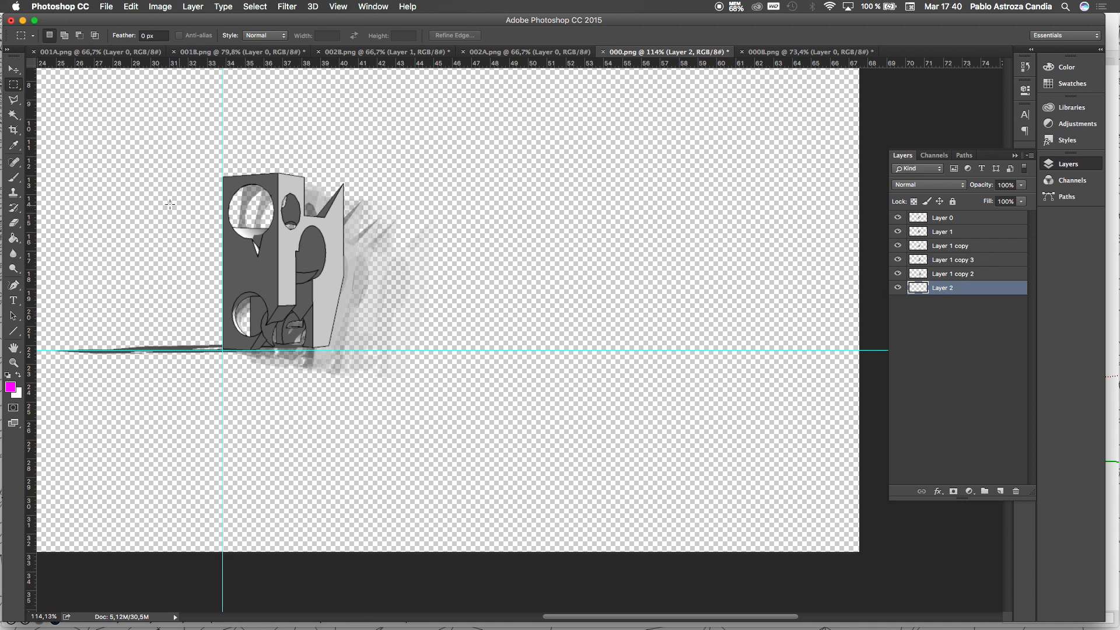
# Step: Set the foreground color to white and fill Layer 2 with it using the Paint Bucket as a background
pyautogui.click(11, 236)
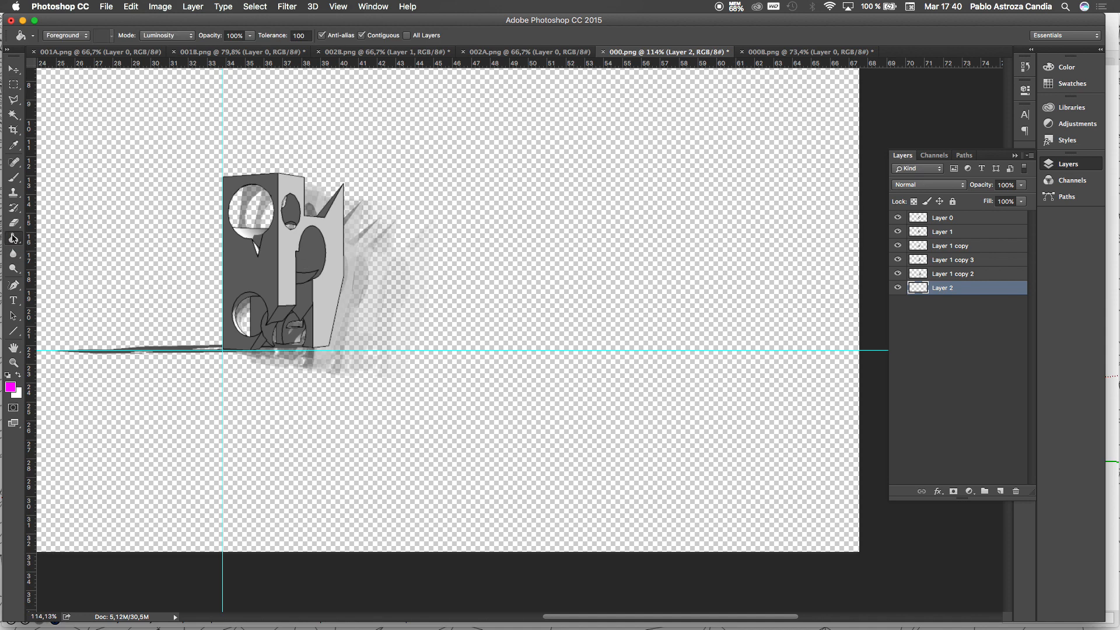
pyautogui.click(8, 375)
pyautogui.click(10, 387)
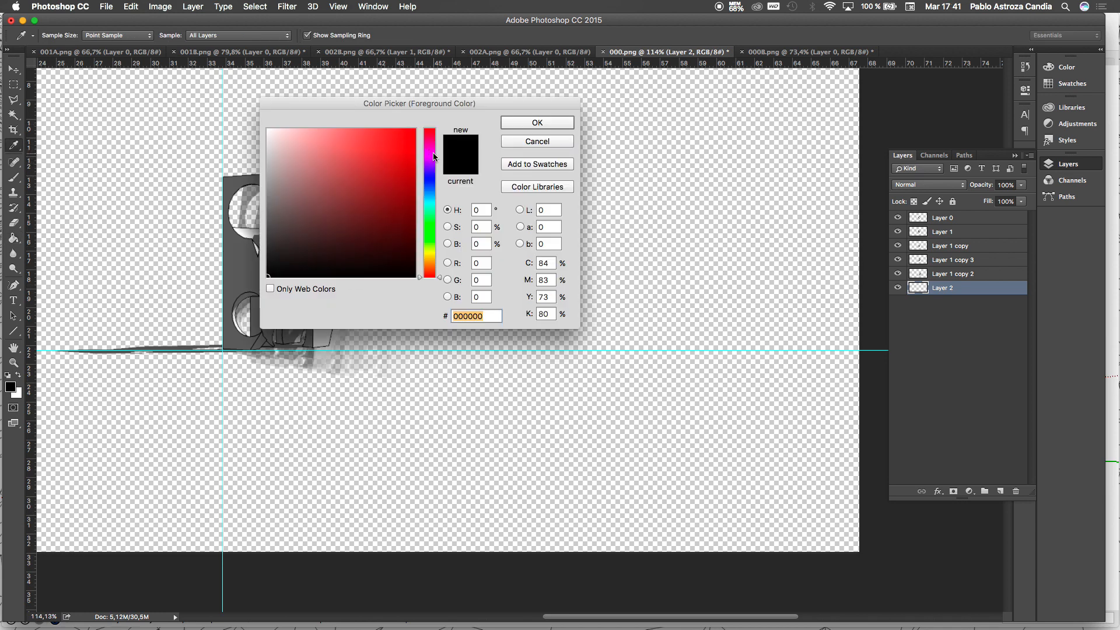
pyautogui.press('Escape')
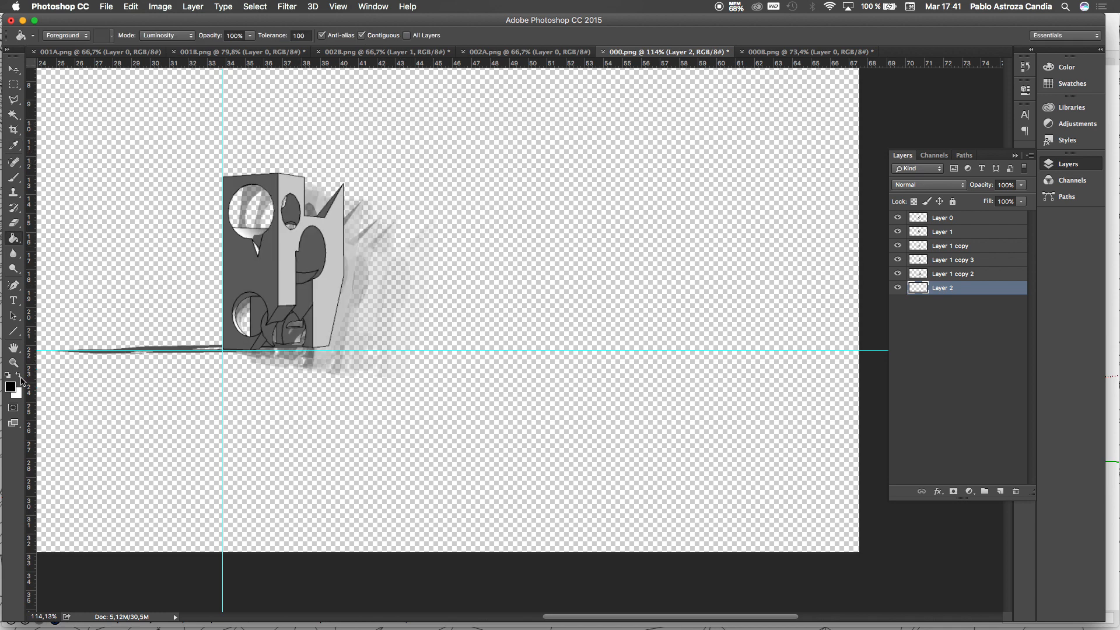
pyautogui.click(20, 377)
pyautogui.click(533, 331)
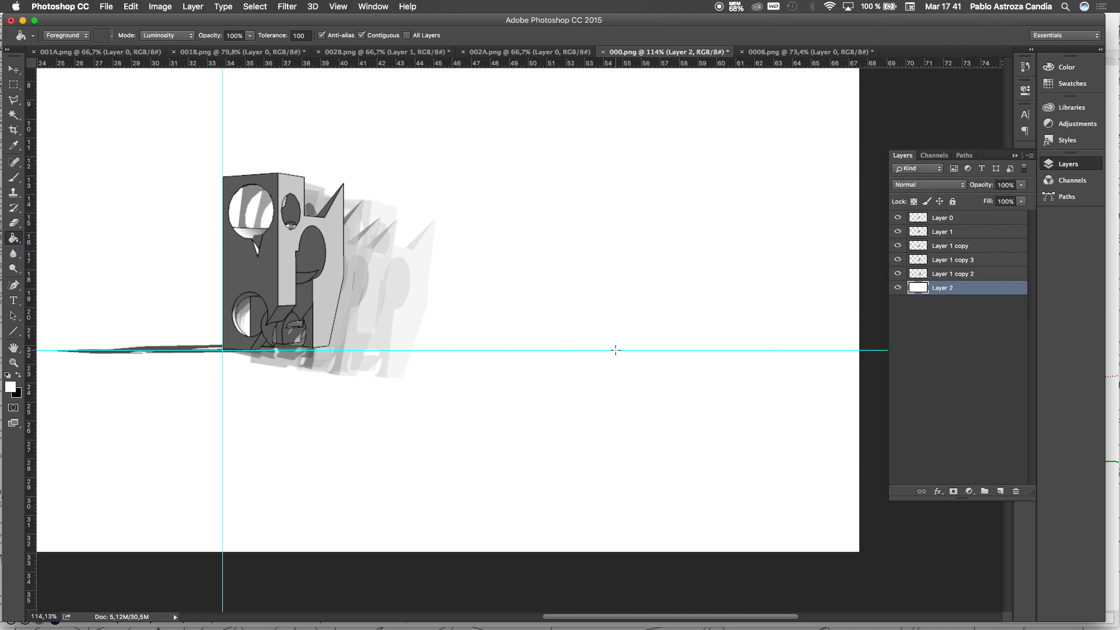
pyautogui.scroll(3, 252, 204)
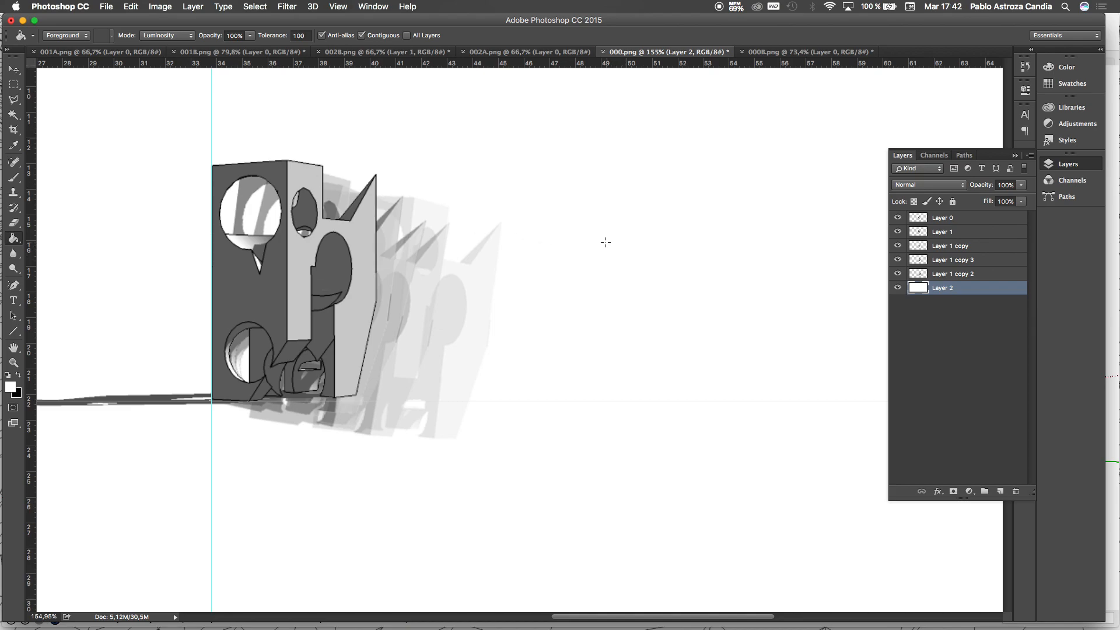
pyautogui.press('super+0')
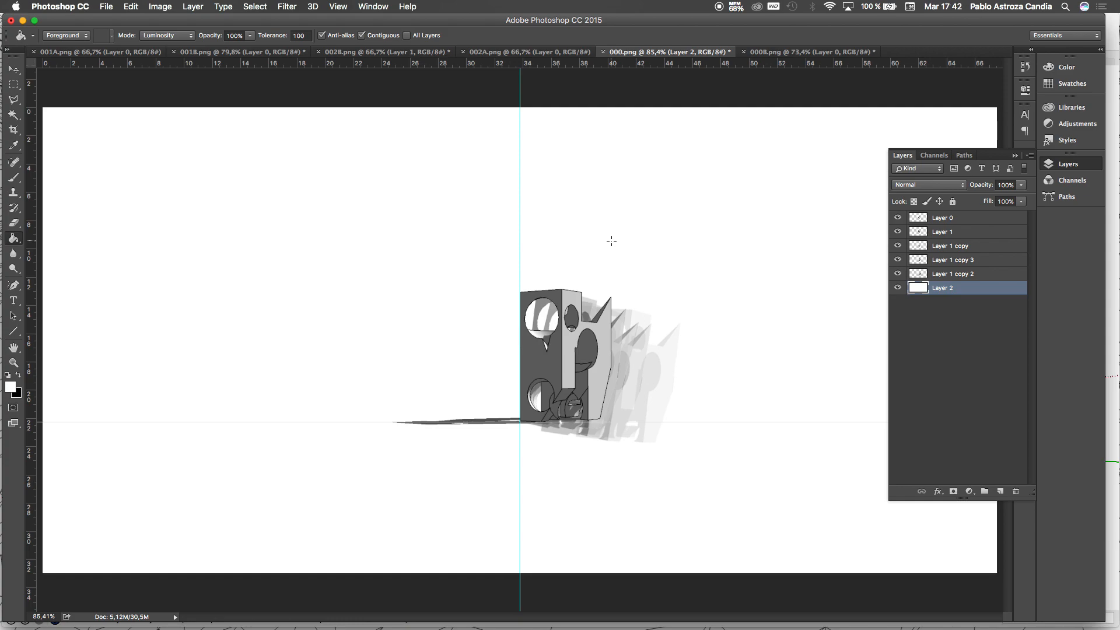
# Step: Switch to Safari and search Google Images for "PLAYA EXTRATERRESTRE"
pyautogui.hotkey('ctrl', 'Up')
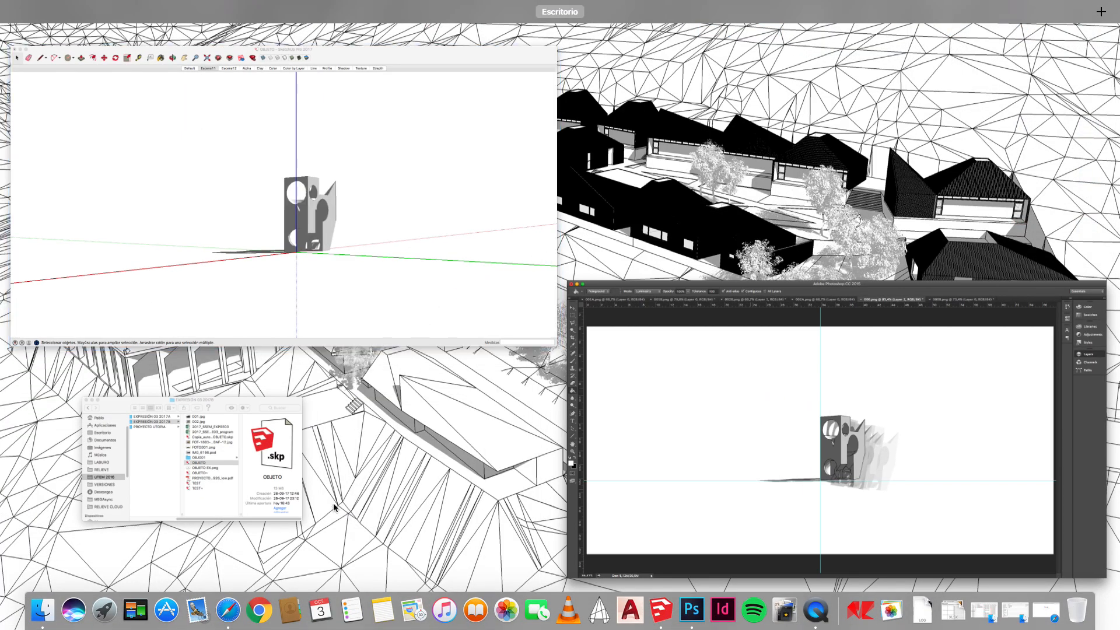
pyautogui.click(228, 602)
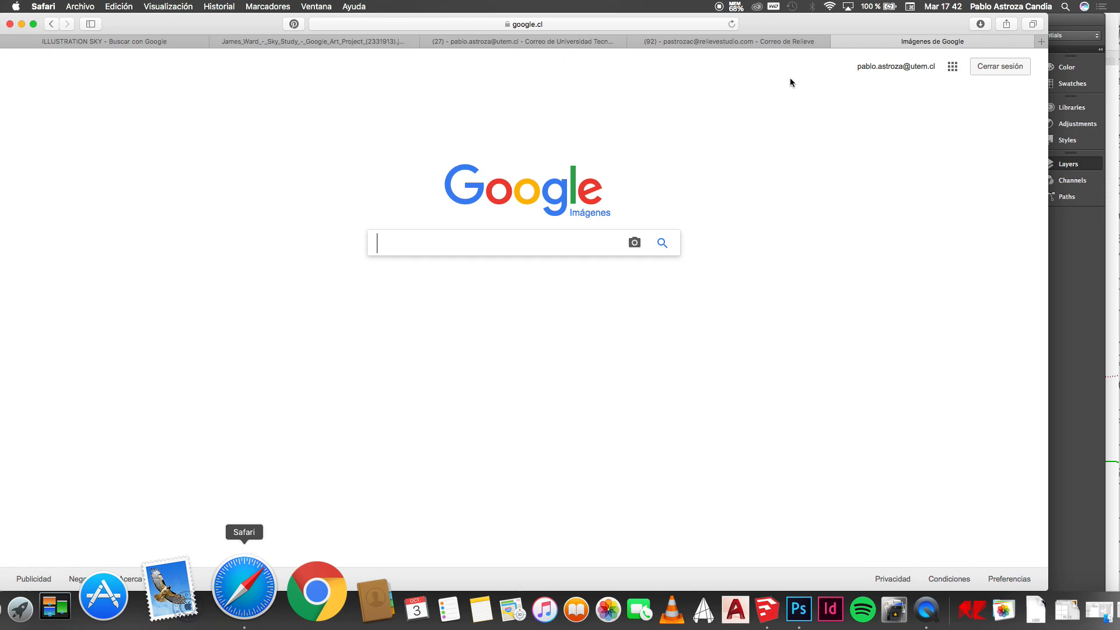
pyautogui.write('PLA')
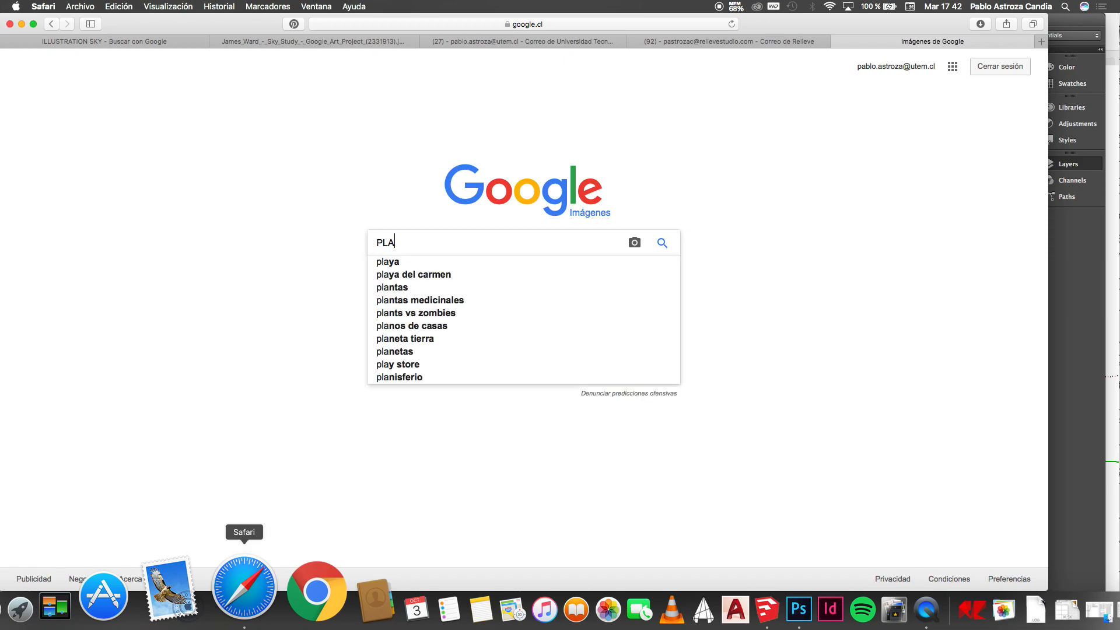
pyautogui.write('YA EXTRATERRESTRE')
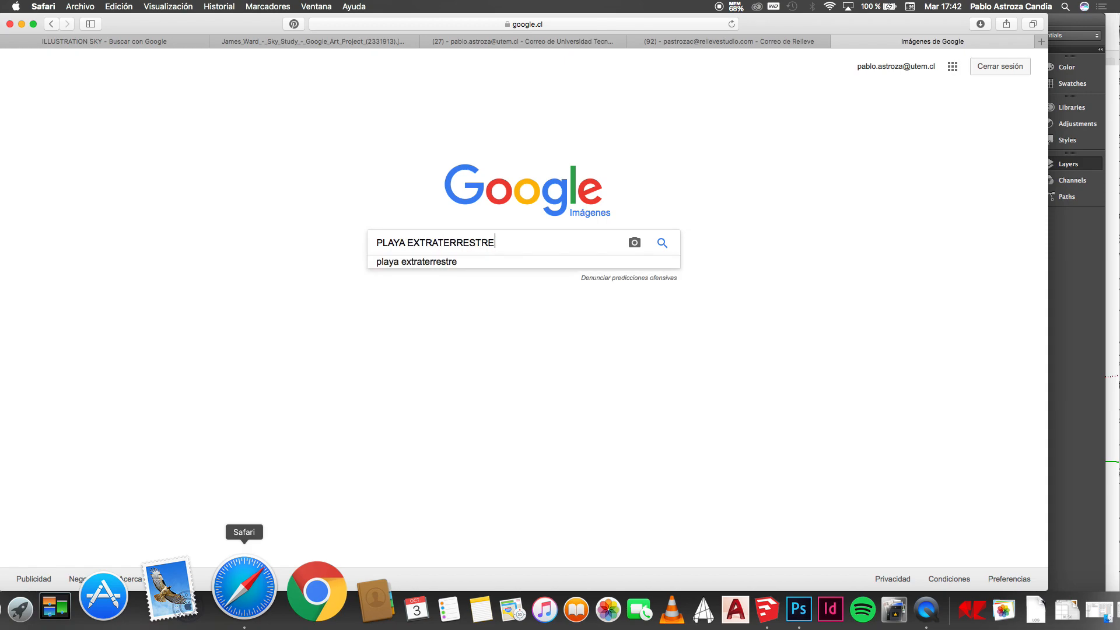
pyautogui.press('Return')
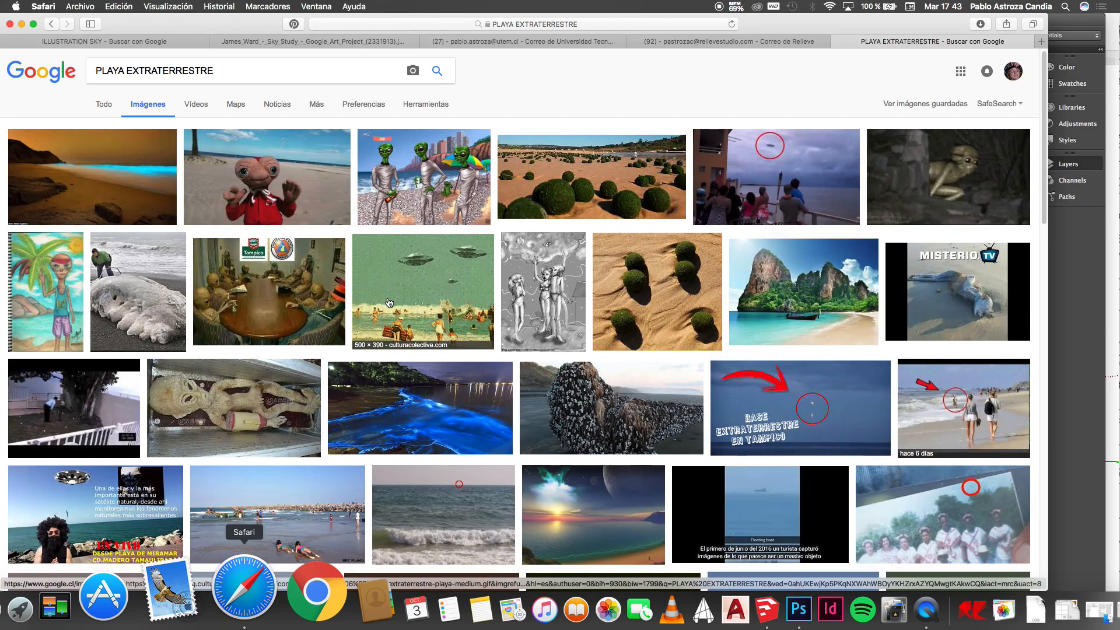
# Step: Browse the image results and preview the beach with glowing blue surf and the green-sky beach with flying saucers
pyautogui.scroll(-1, 390, 302)
pyautogui.scroll(-8, 390, 302)
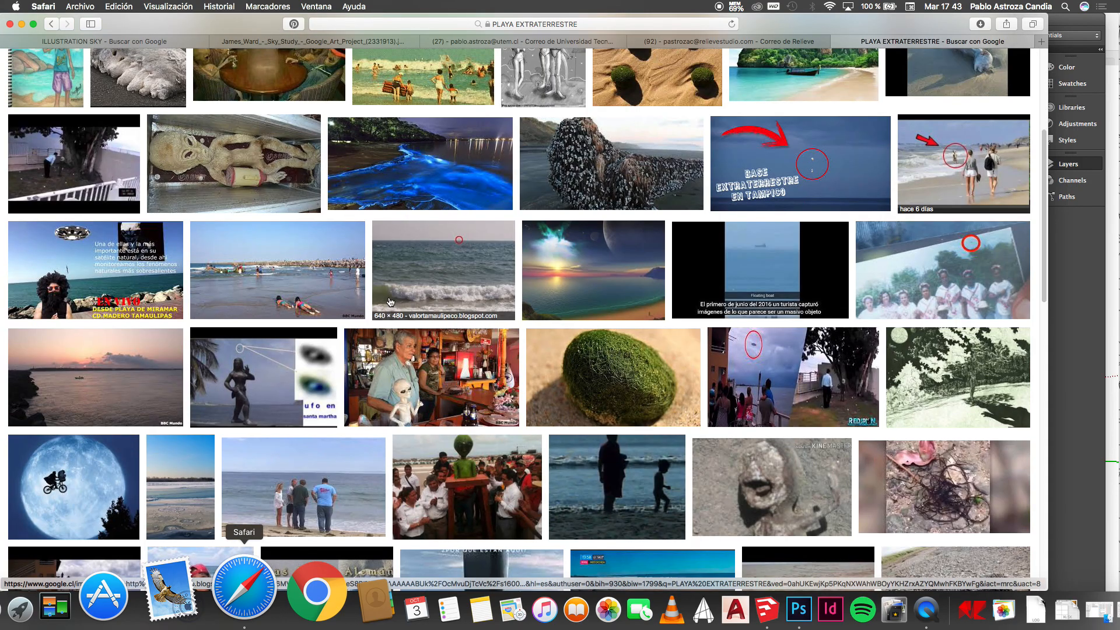
pyautogui.scroll(-4, 389, 301)
pyautogui.scroll(12, 391, 308)
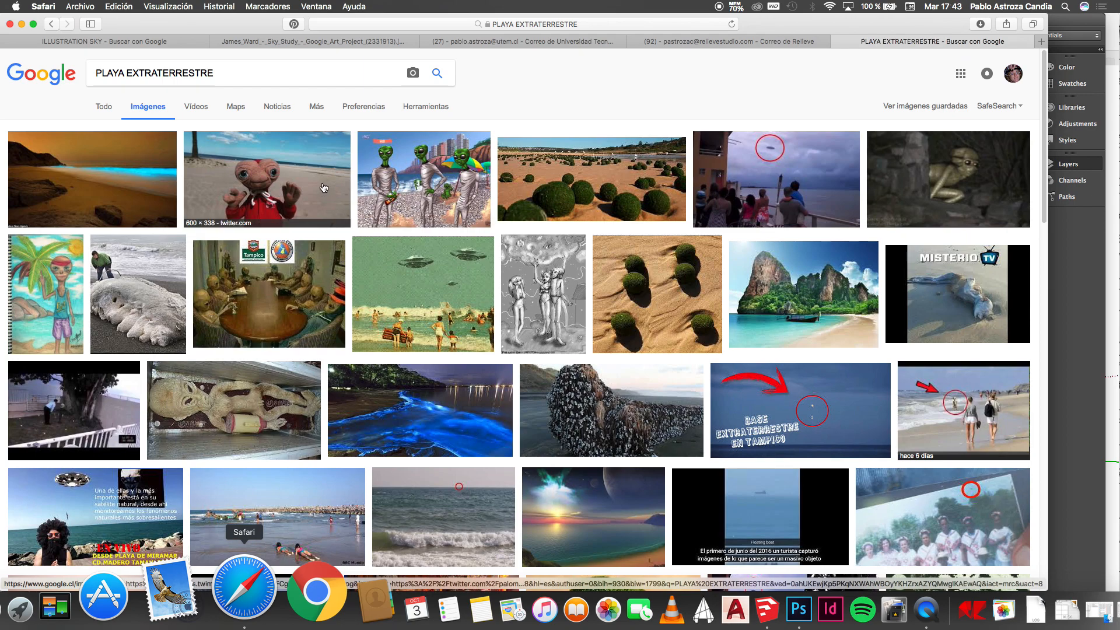
pyautogui.click(107, 166)
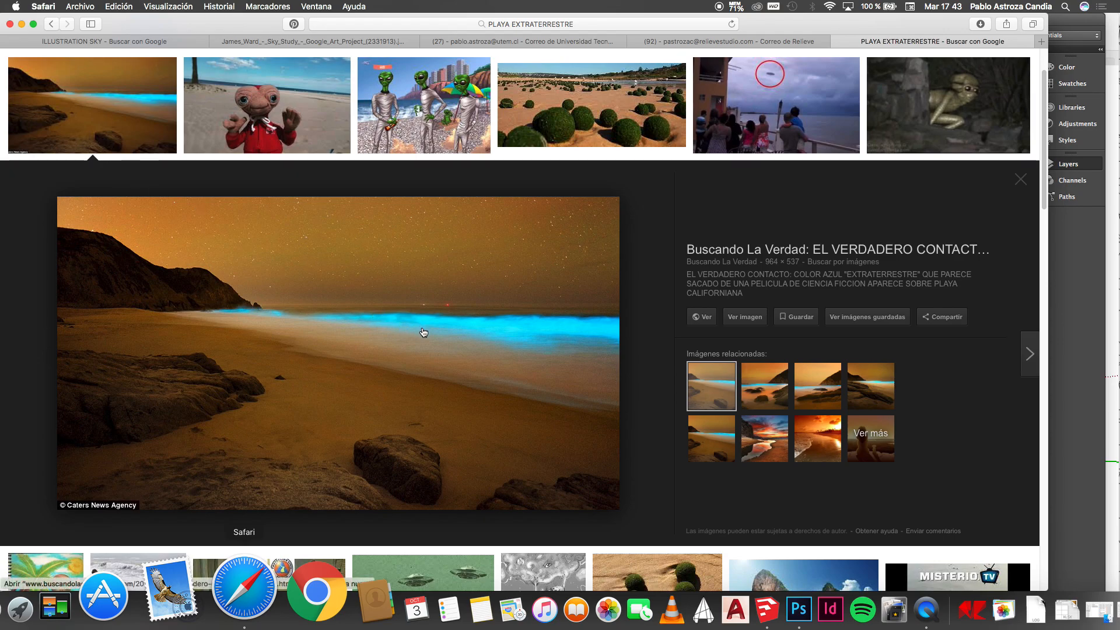
pyautogui.scroll(-5, 233, 302)
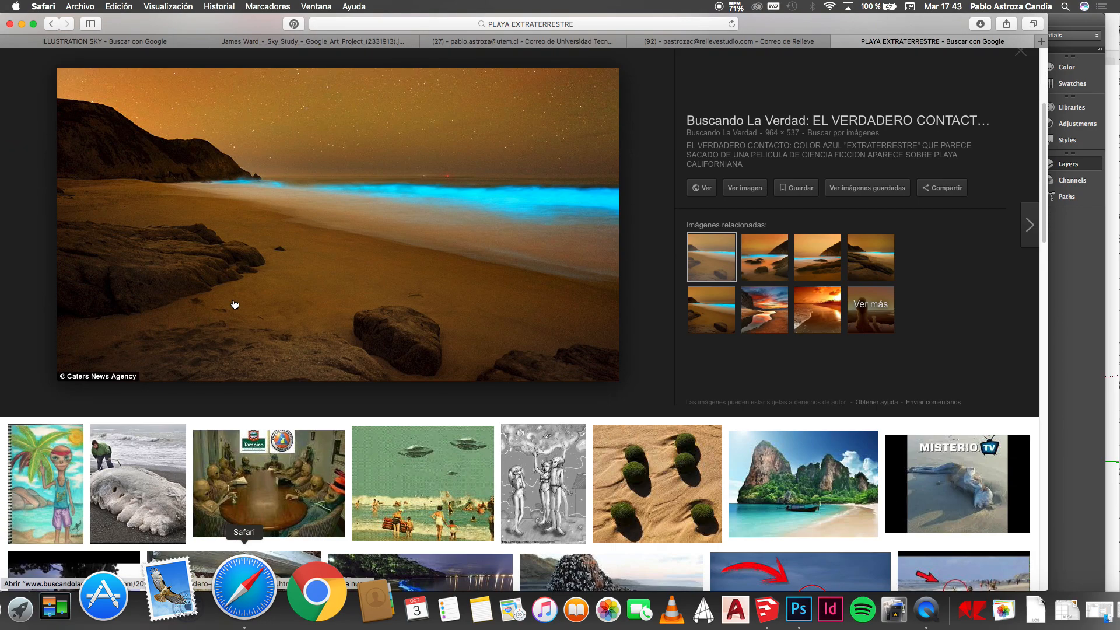
pyautogui.click(416, 493)
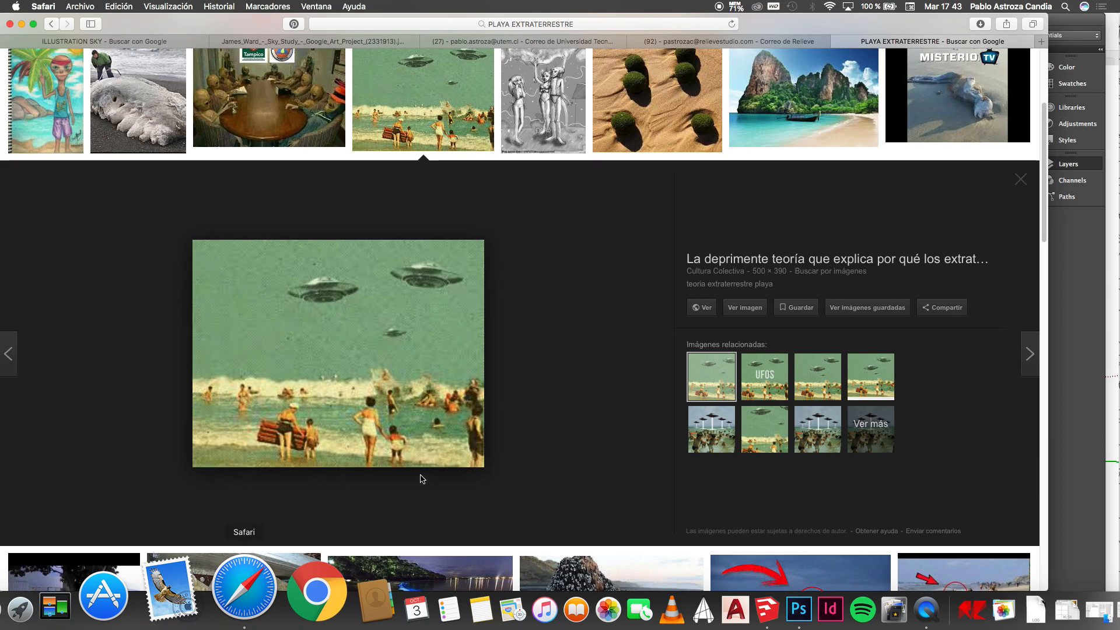
# Step: Switch to Chrome and search Google Images for "PLAYA EXTRATERRESTRE"
pyautogui.click(331, 594)
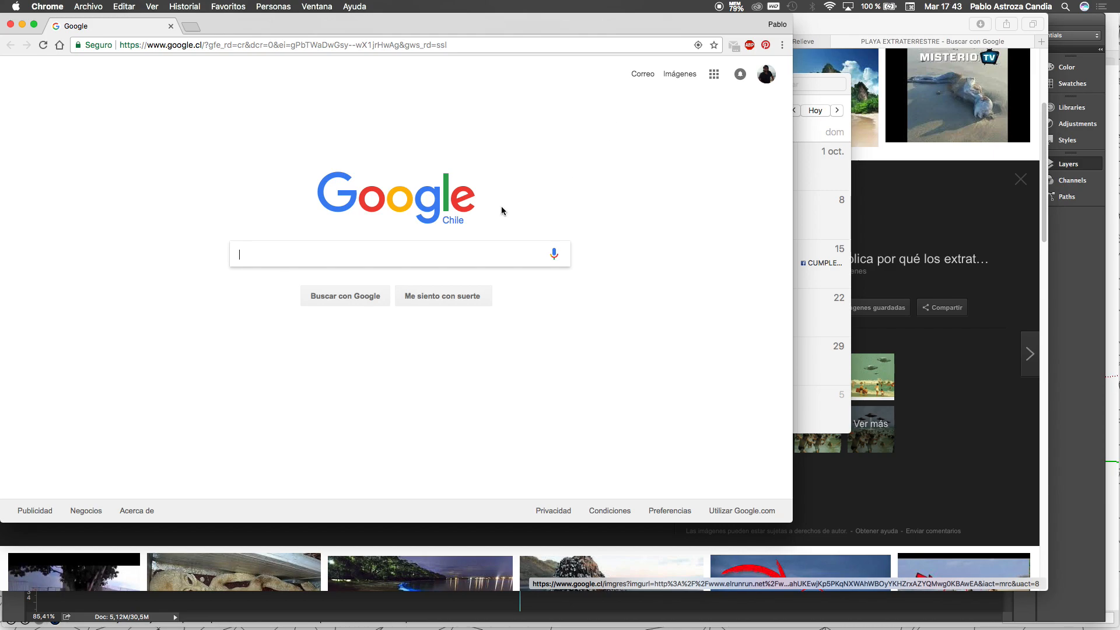
pyautogui.write('PLAYA EXTRATERRESTRE')
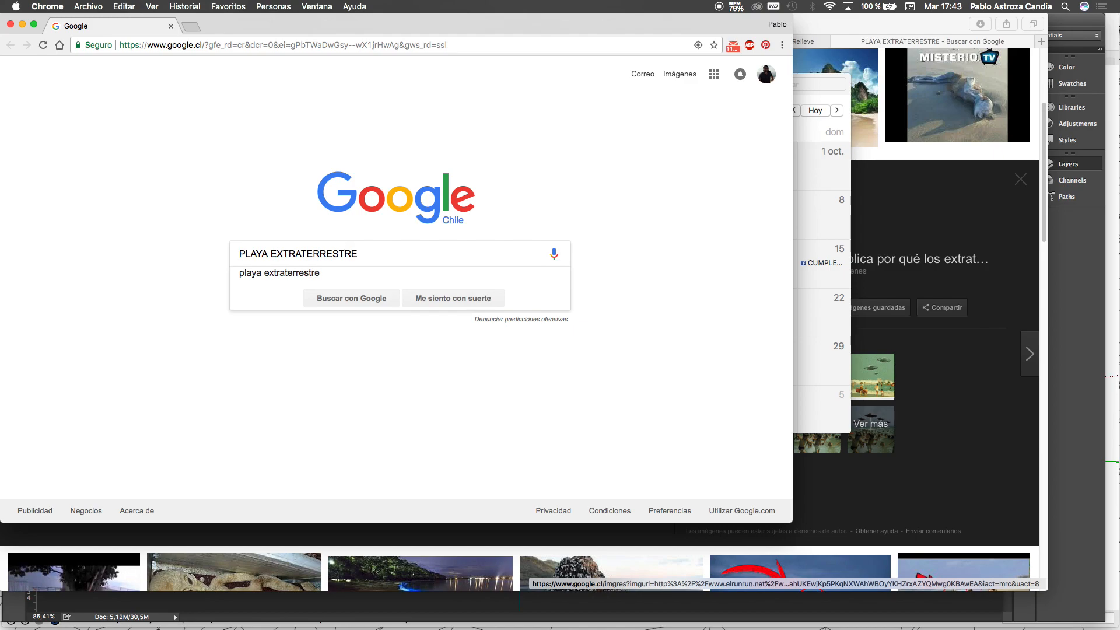
pyautogui.press('Return')
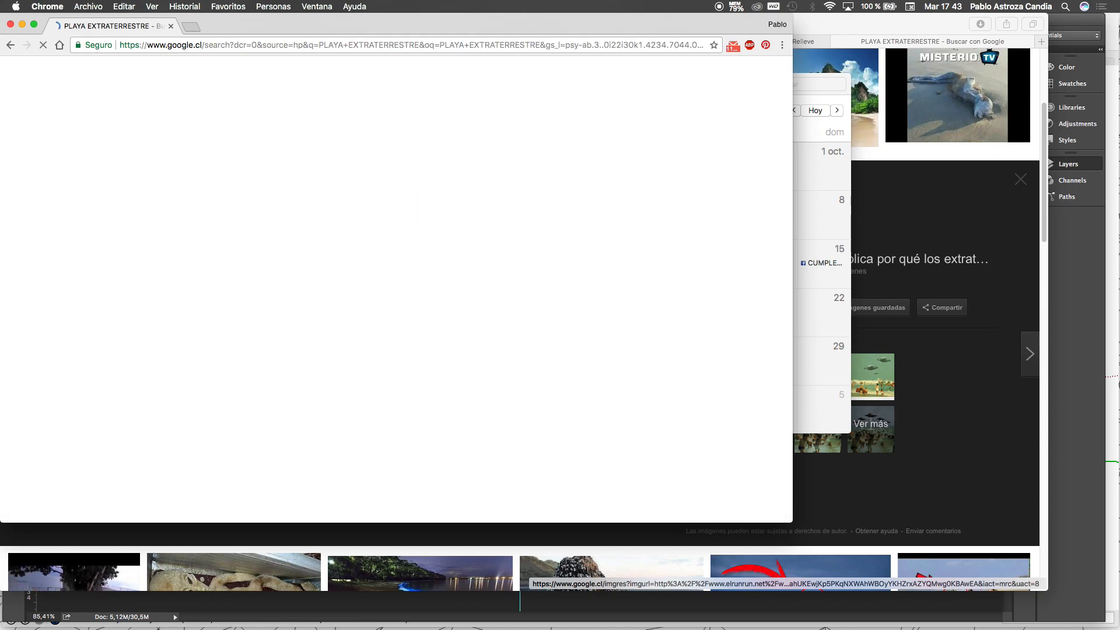
pyautogui.click(163, 119)
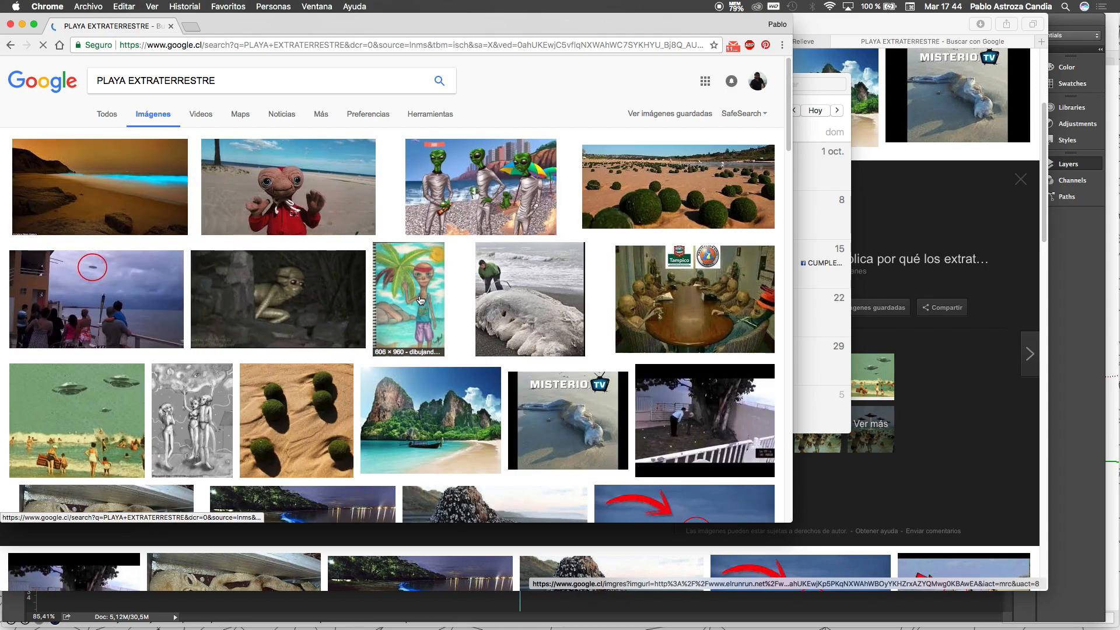
# Step: Preview the green-sky beach with flying saucers and run a Google reverse image search on it, listing all sizes
pyautogui.scroll(-2, 424, 367)
pyautogui.scroll(-8, 425, 368)
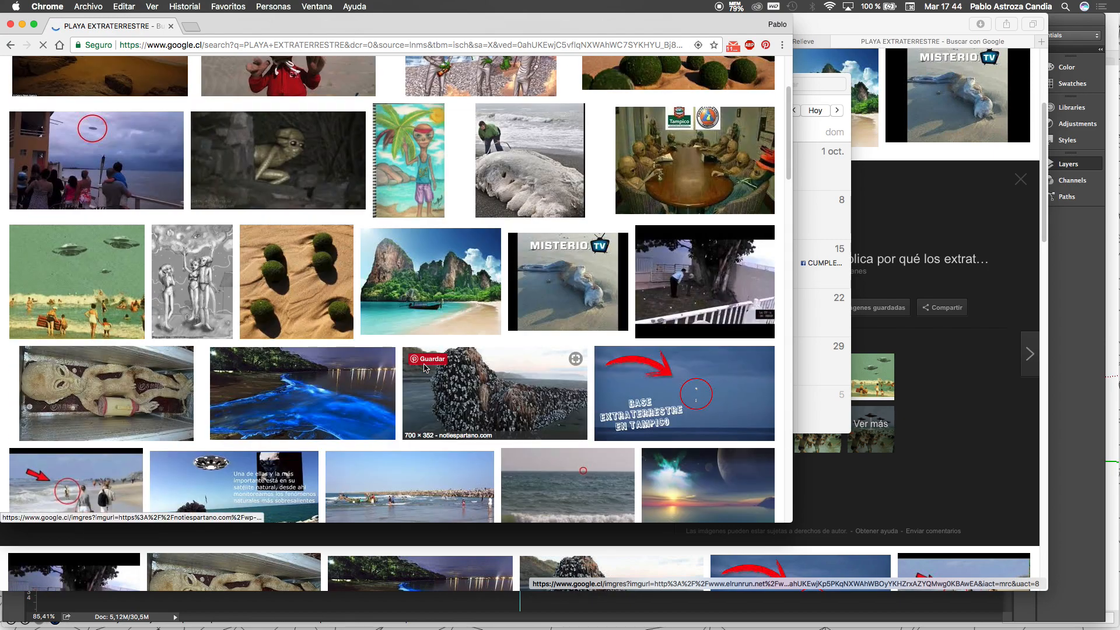
pyautogui.scroll(-1, 425, 368)
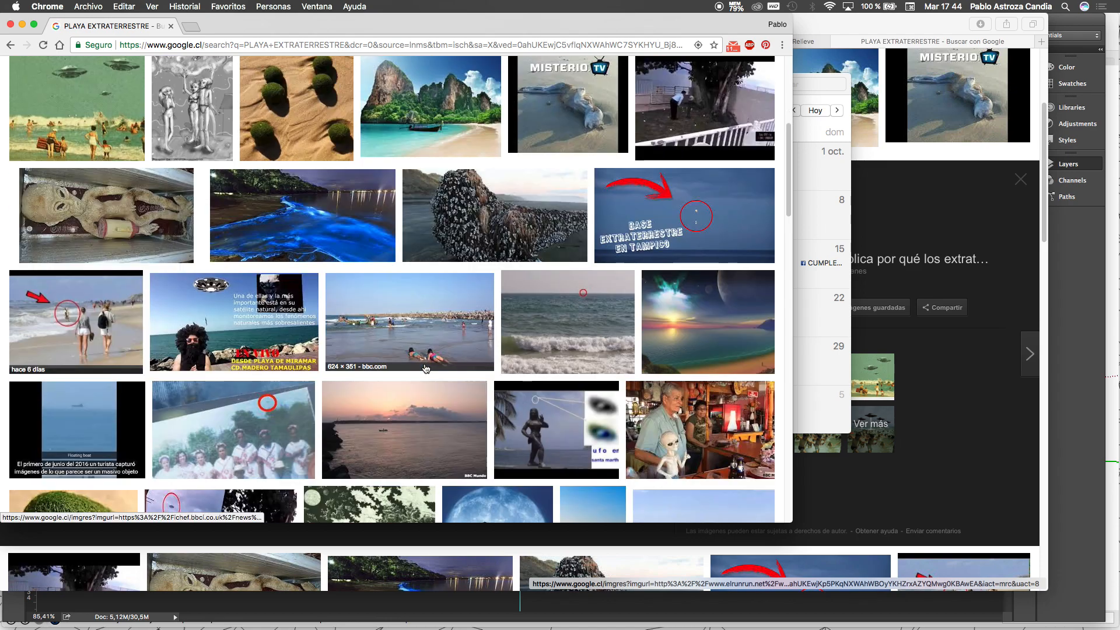
pyautogui.click(93, 140)
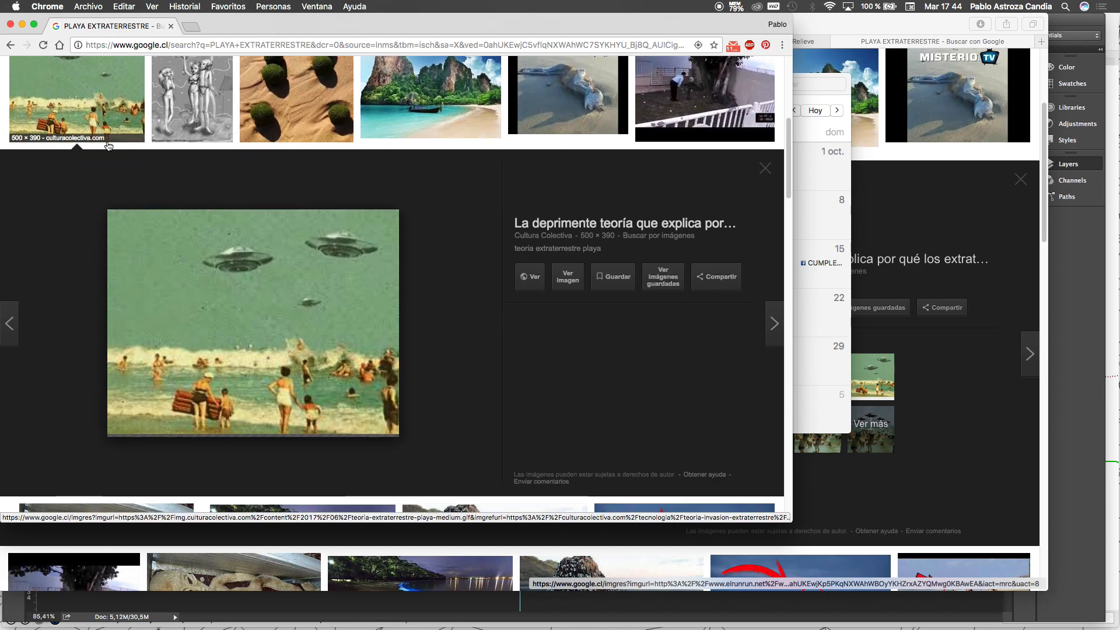
pyautogui.rightClick(367, 287)
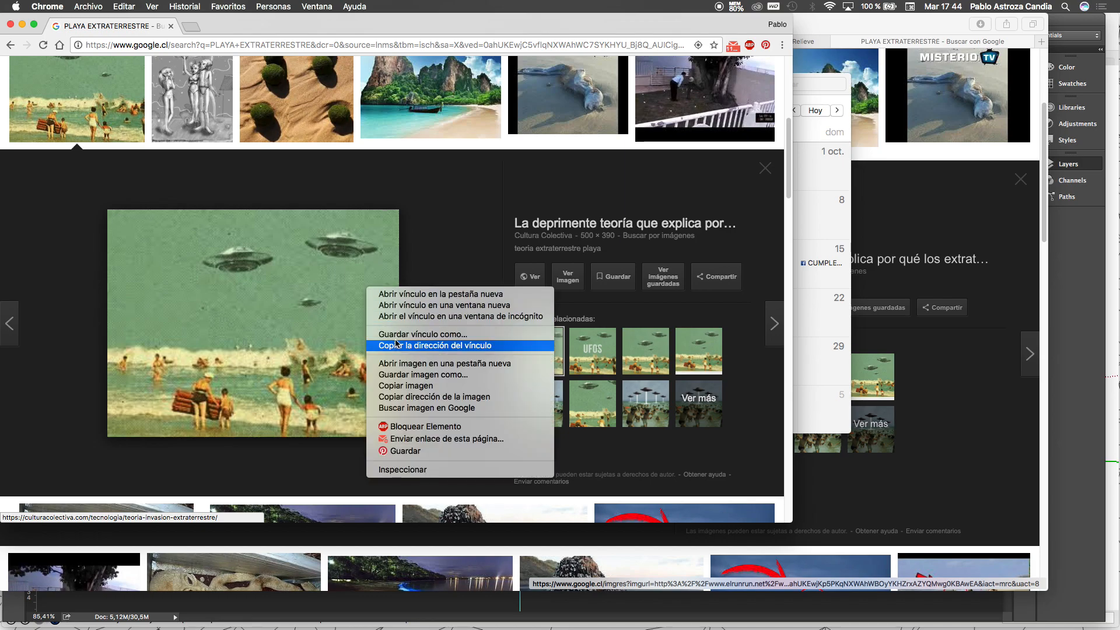
pyautogui.click(406, 411)
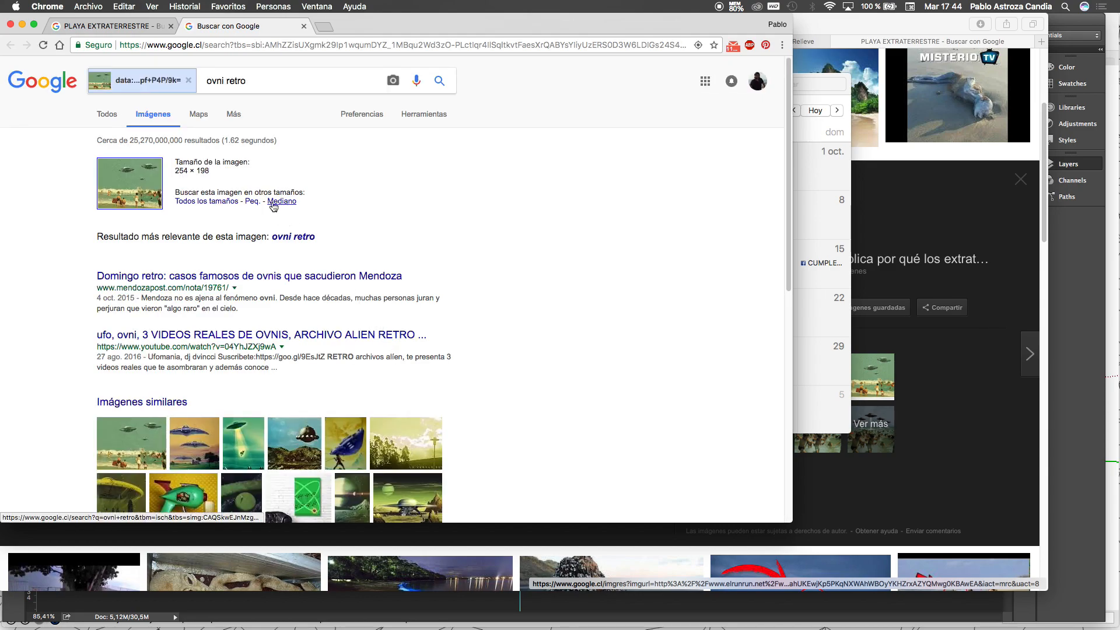
pyautogui.click(219, 203)
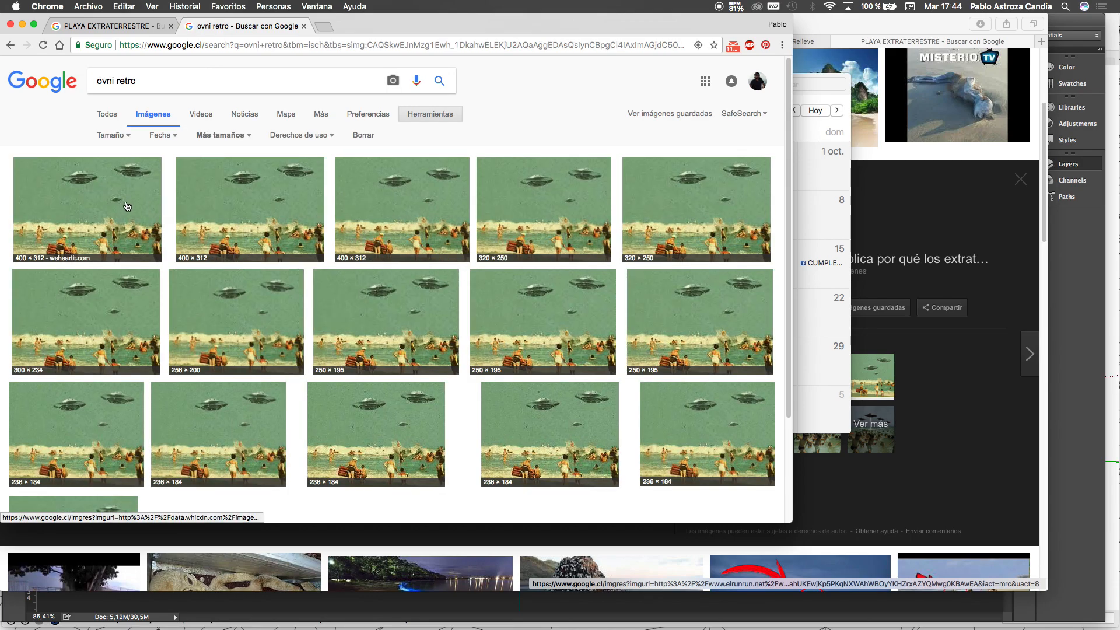
# Step: Filter the matching copies by size, trying Grande and switching to Mediano, and preview the first copy
pyautogui.click(128, 136)
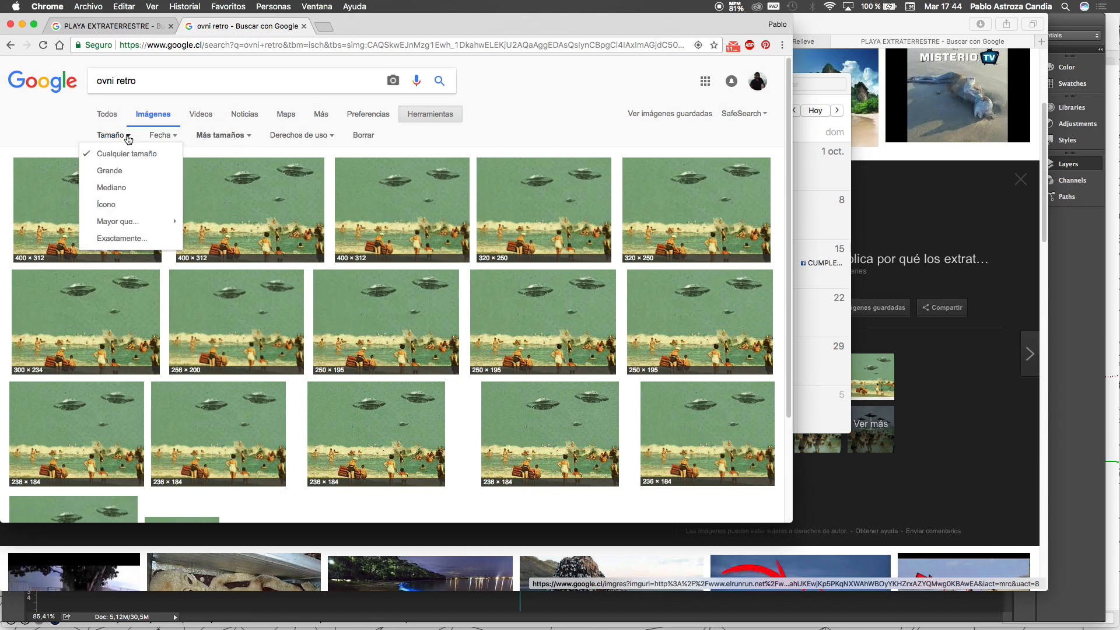
pyautogui.click(120, 171)
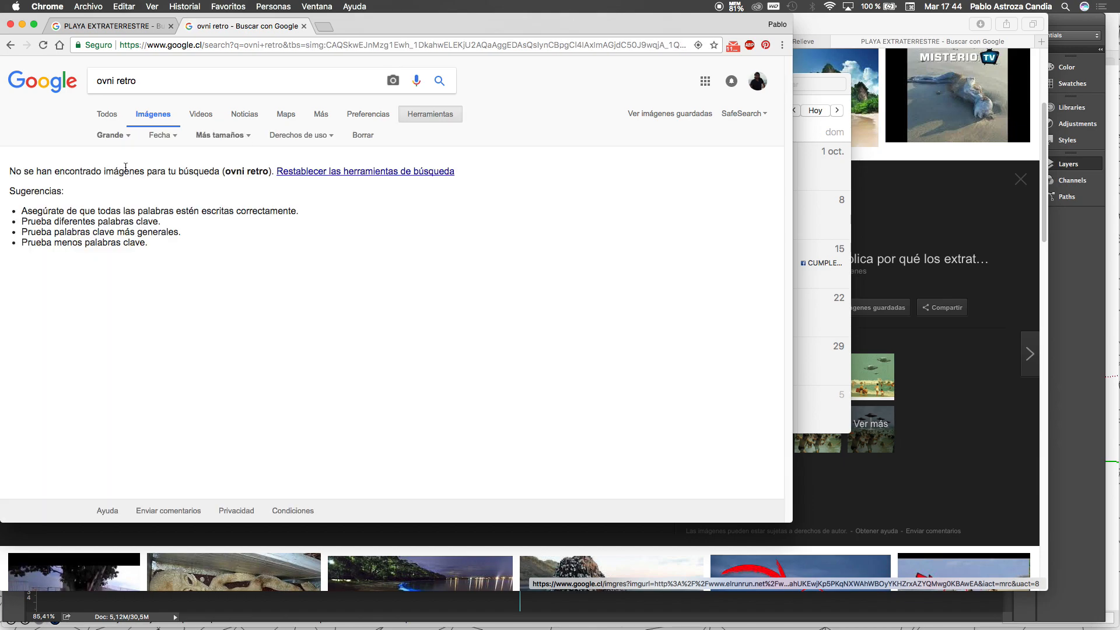
pyautogui.click(125, 136)
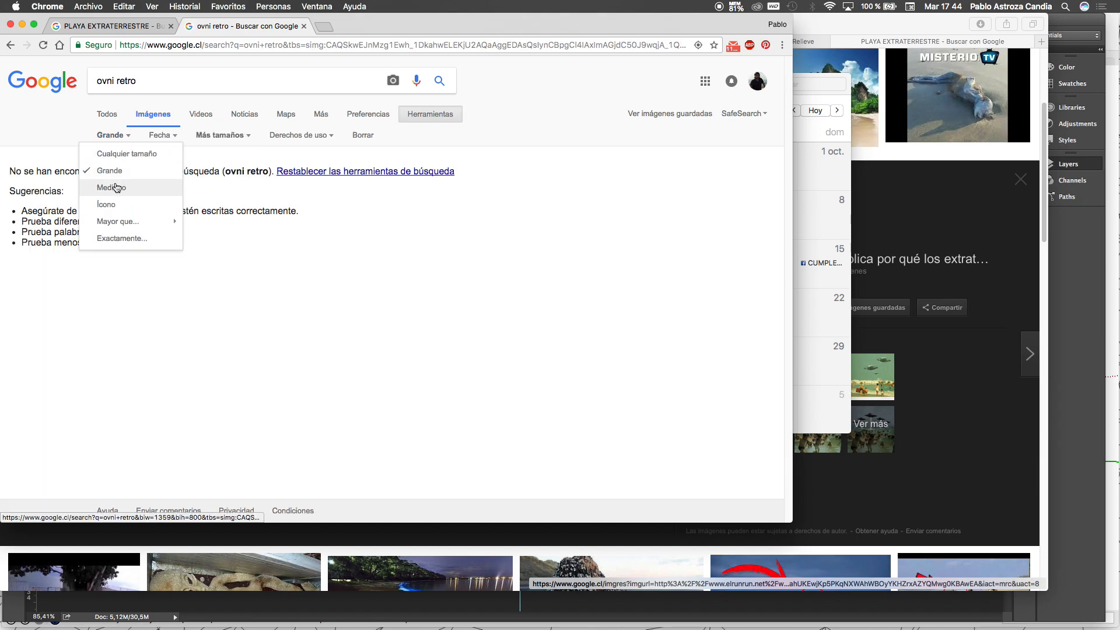
pyautogui.click(115, 187)
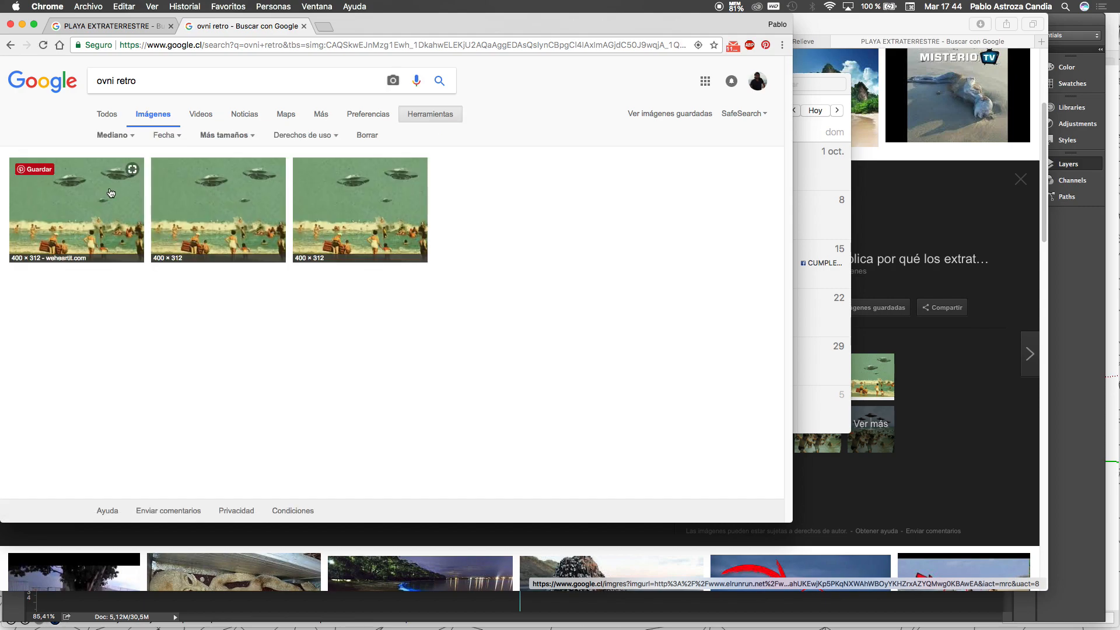
pyautogui.click(113, 192)
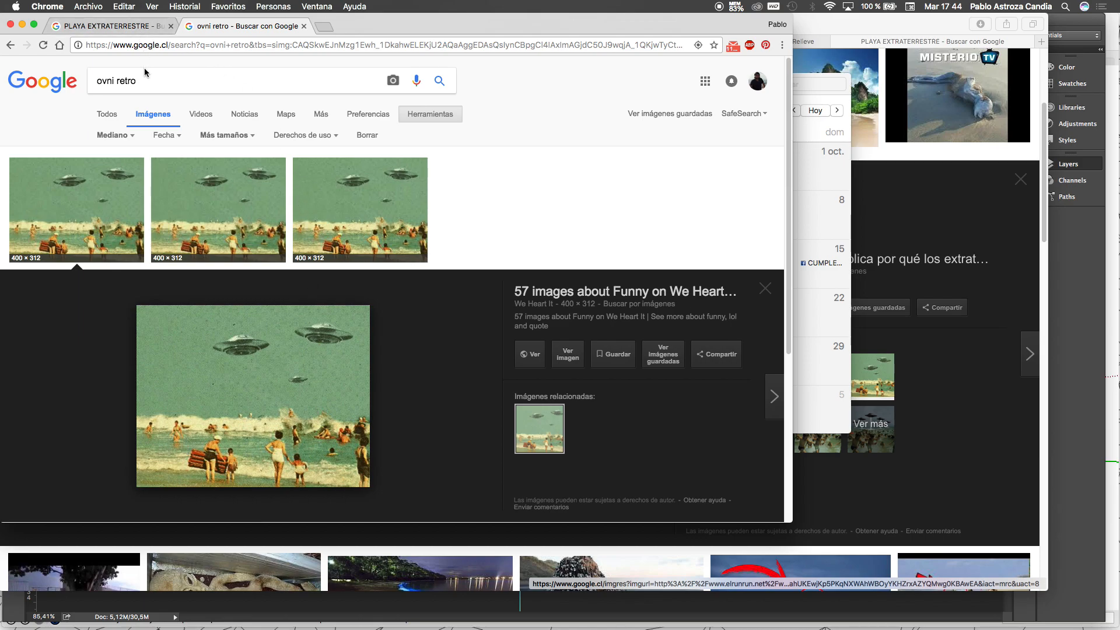
# Step: Search Google Images for "ovni retro" by text only, limit the size to Grande, and browse the results
pyautogui.press('Return')
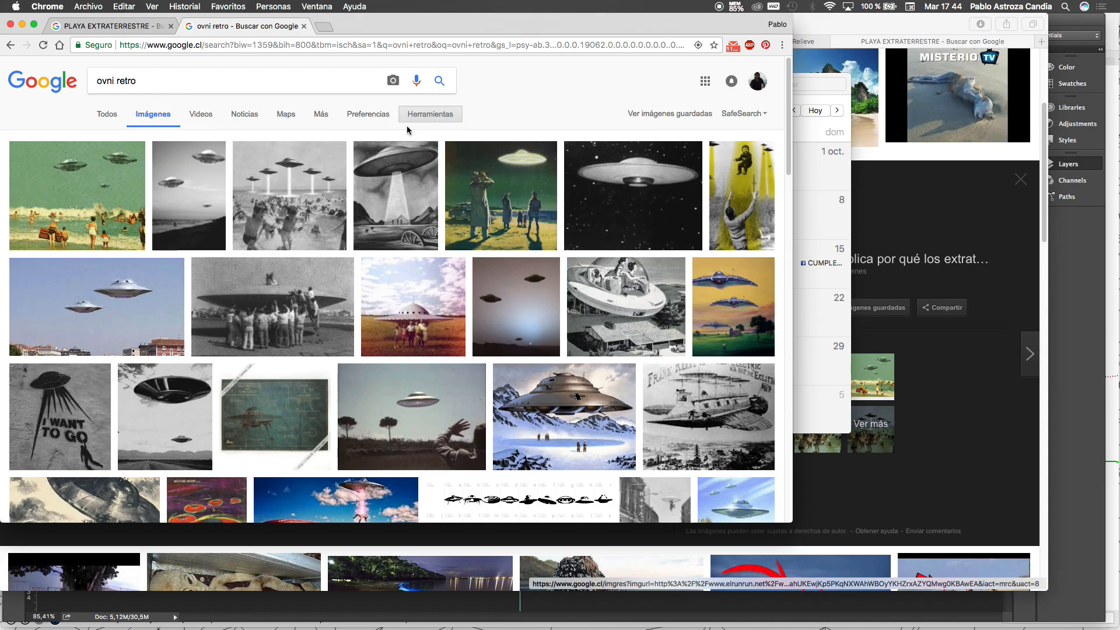
pyautogui.click(423, 128)
pyautogui.click(111, 134)
pyautogui.click(117, 171)
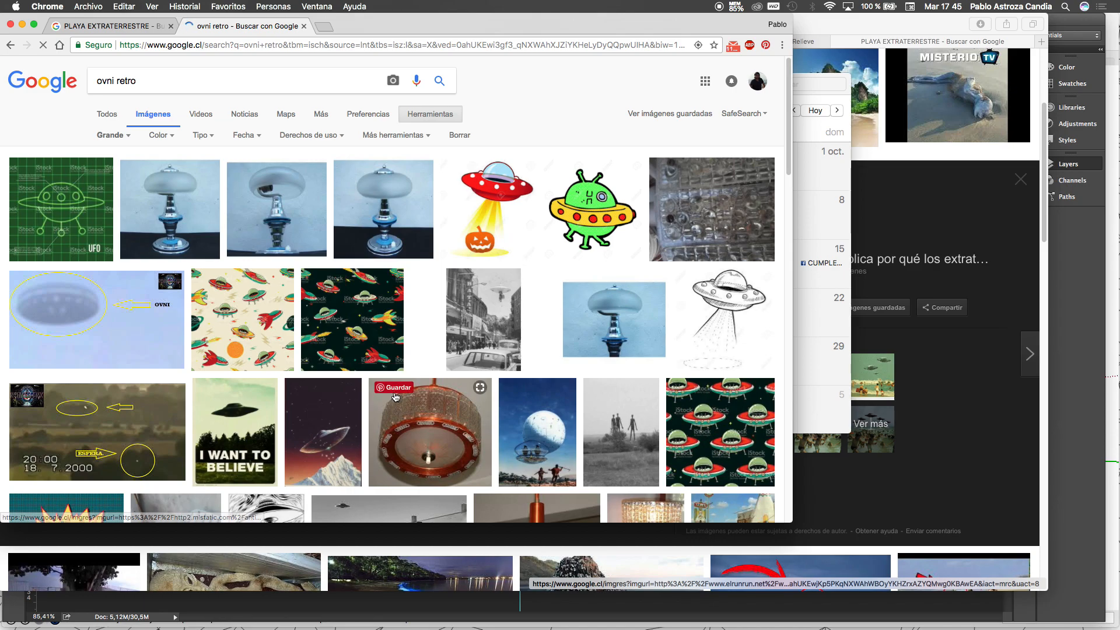
pyautogui.scroll(-5, 395, 398)
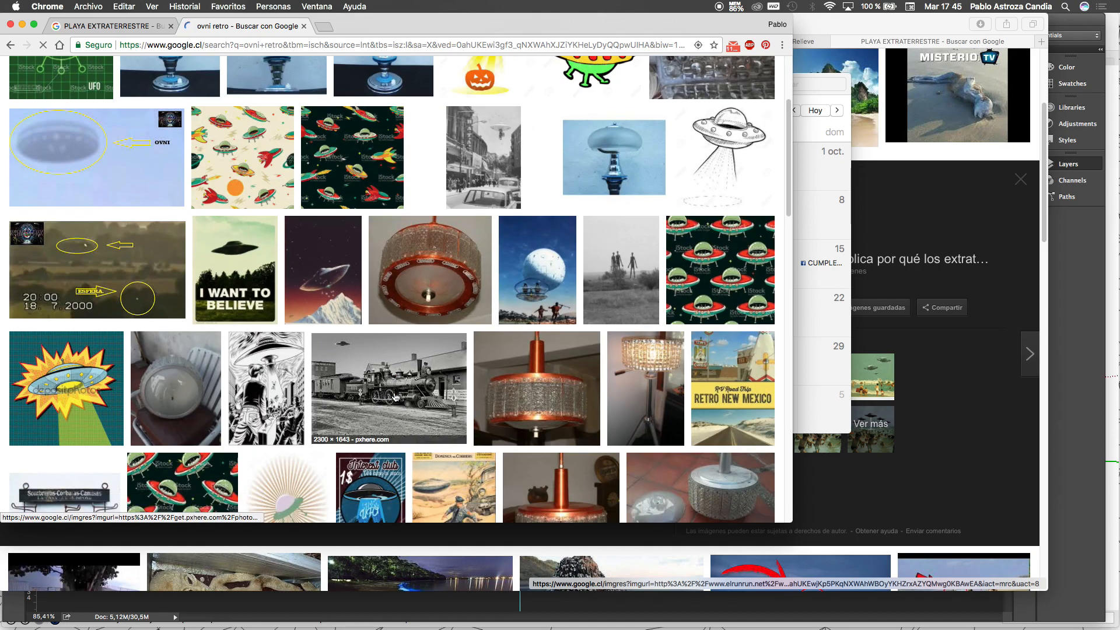
pyautogui.scroll(-8, 396, 397)
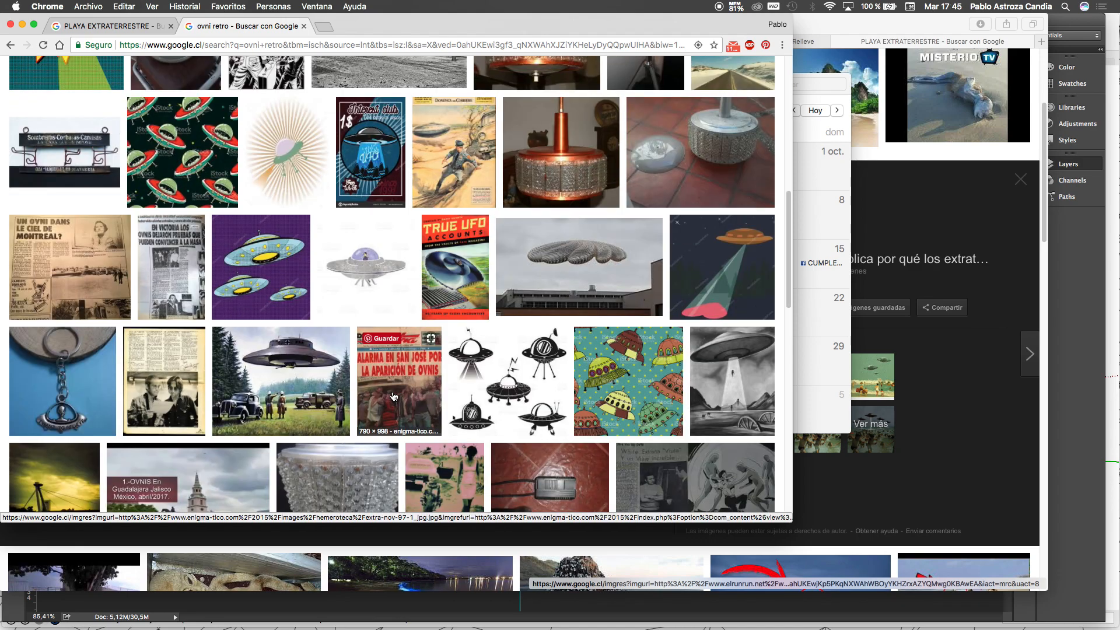
pyautogui.scroll(-5, 393, 397)
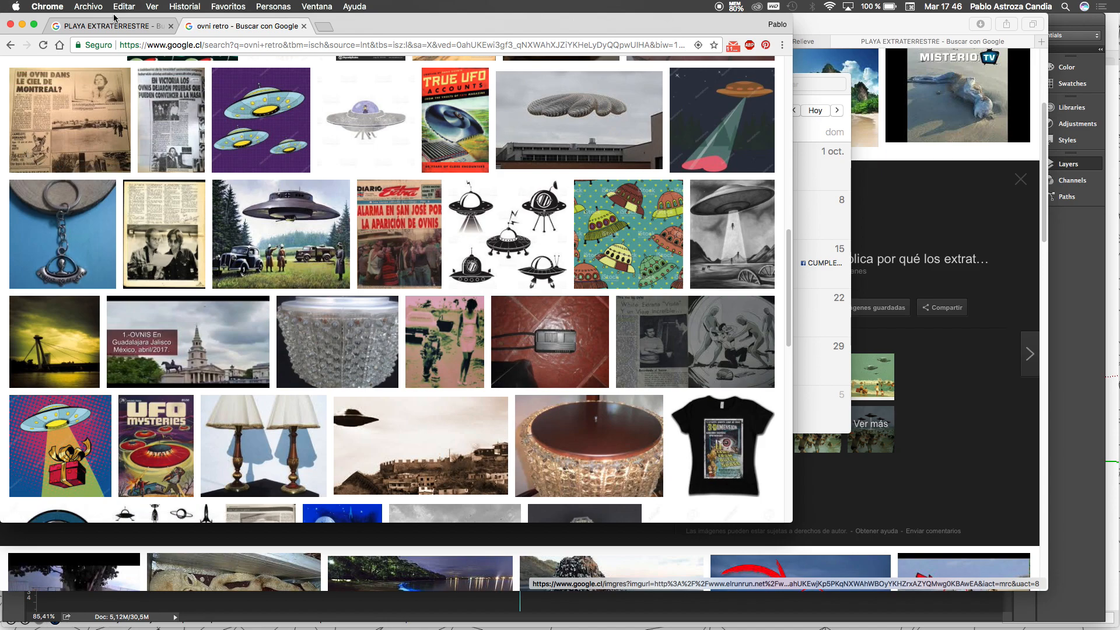
# Step: Search Google for "ALIEN WORLD" and show the image results
pyautogui.click(172, 49)
pyautogui.write('AL')
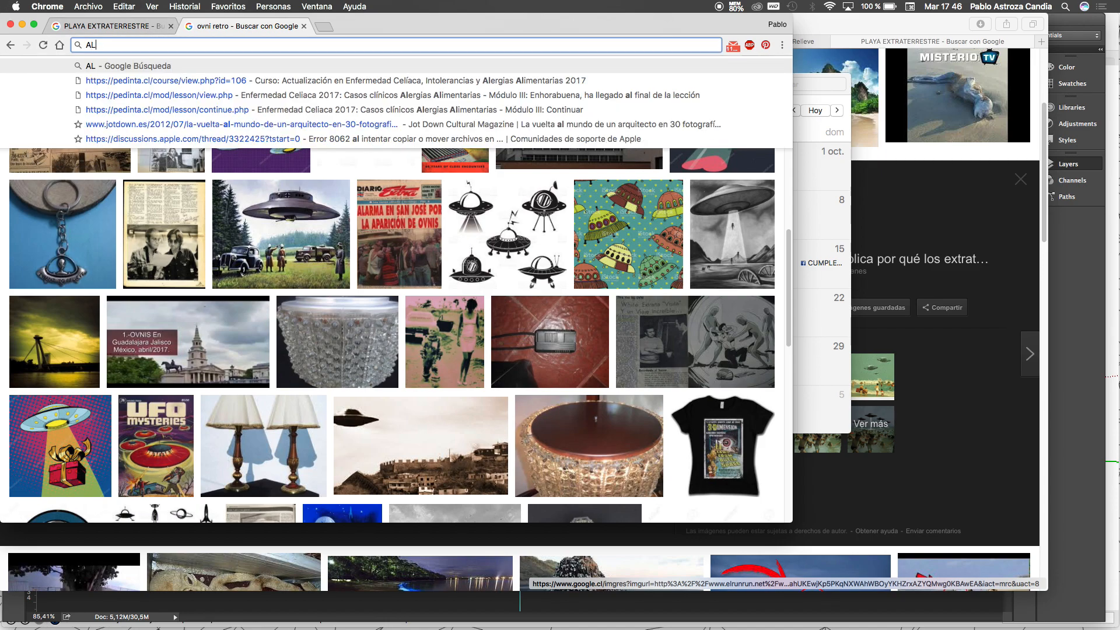
pyautogui.write('IEN WORLD')
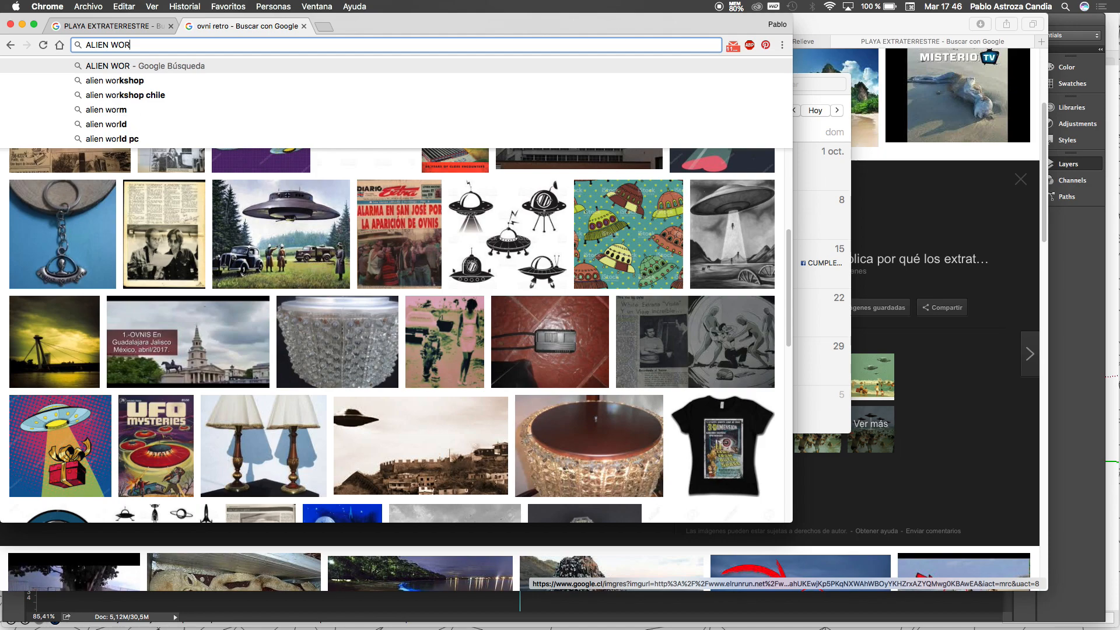
pyautogui.press('Return')
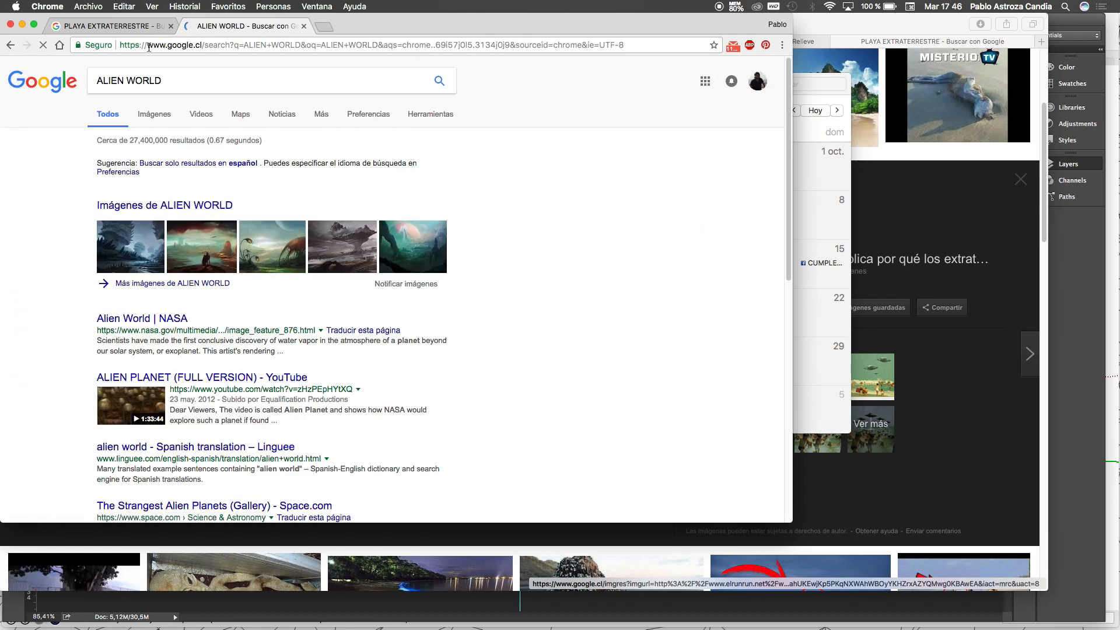
pyautogui.click(155, 228)
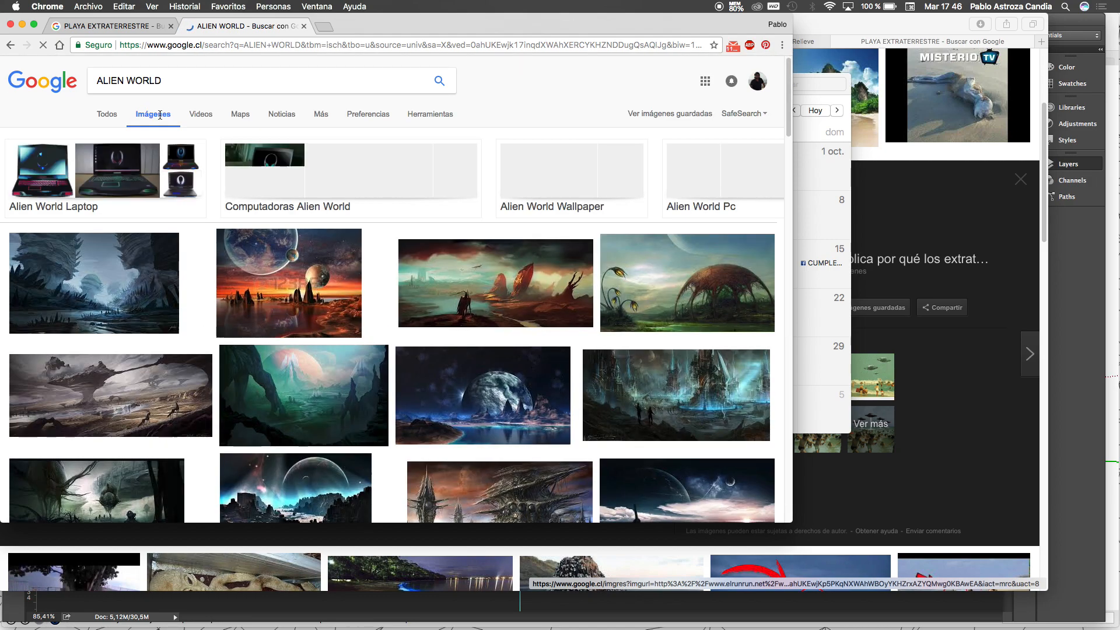
# Step: Limit the alien world images to the Grande size and browse the results for a landscape
pyautogui.click(424, 115)
pyautogui.click(119, 136)
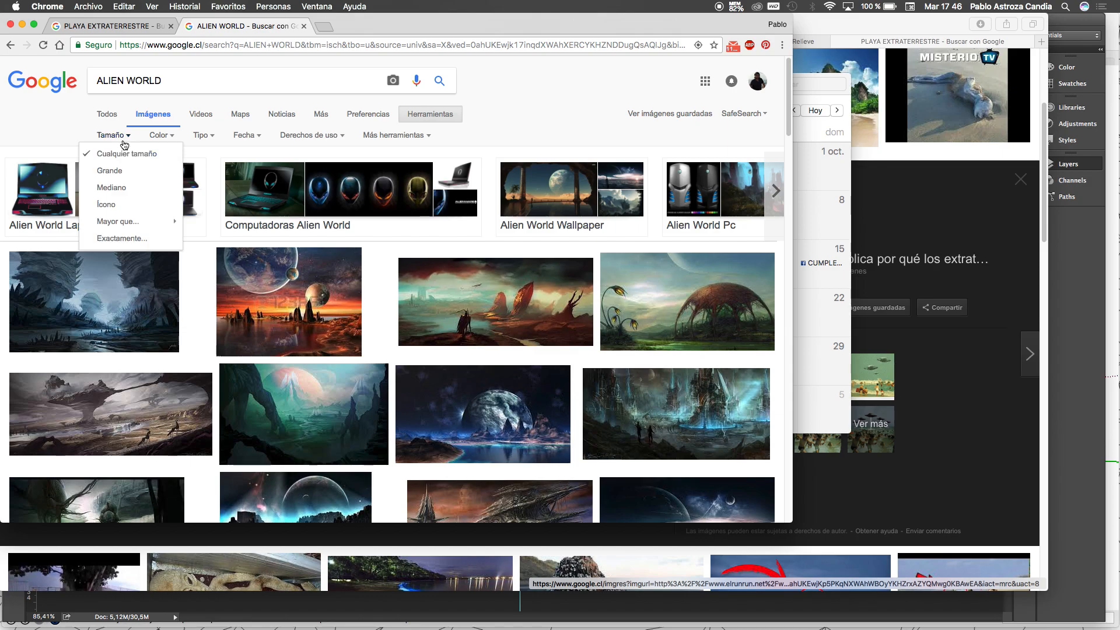
pyautogui.click(123, 171)
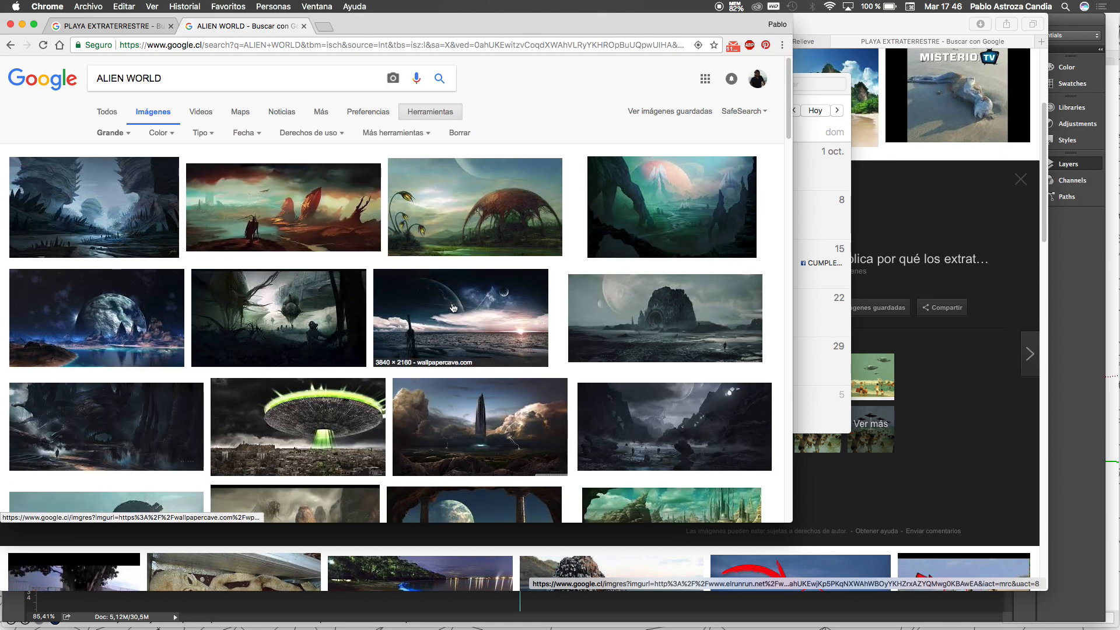
pyautogui.scroll(-2, 453, 308)
pyautogui.scroll(-5, 453, 308)
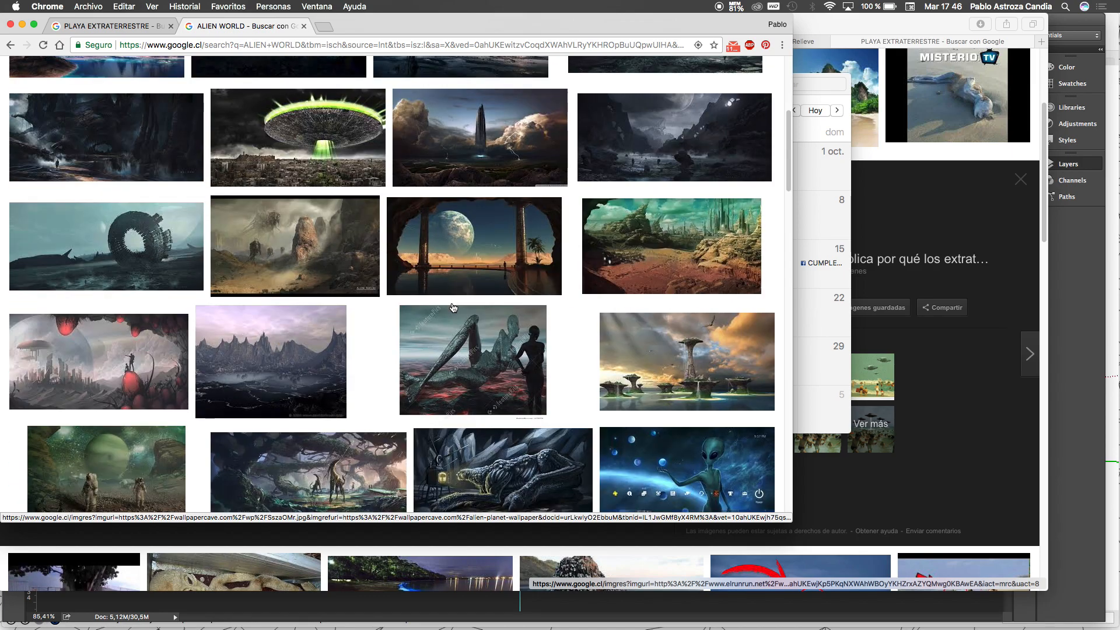
# Step: Browse the ALIEN WORLD image results and open the photo of spheres floating over a beach at full size
pyautogui.scroll(-2, 453, 308)
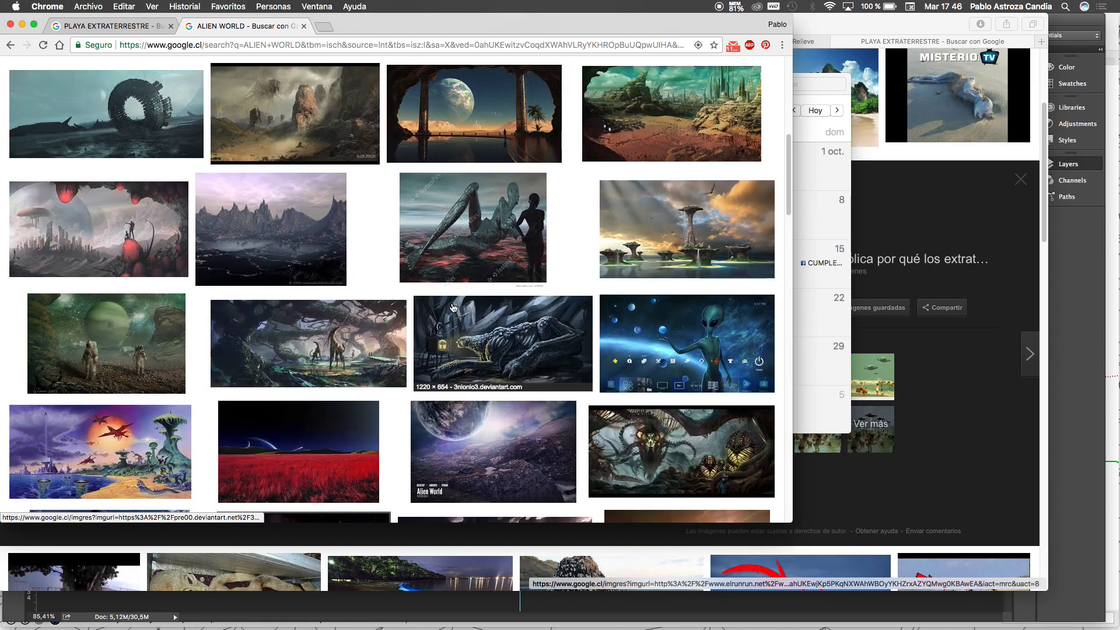
pyautogui.scroll(-2, 454, 308)
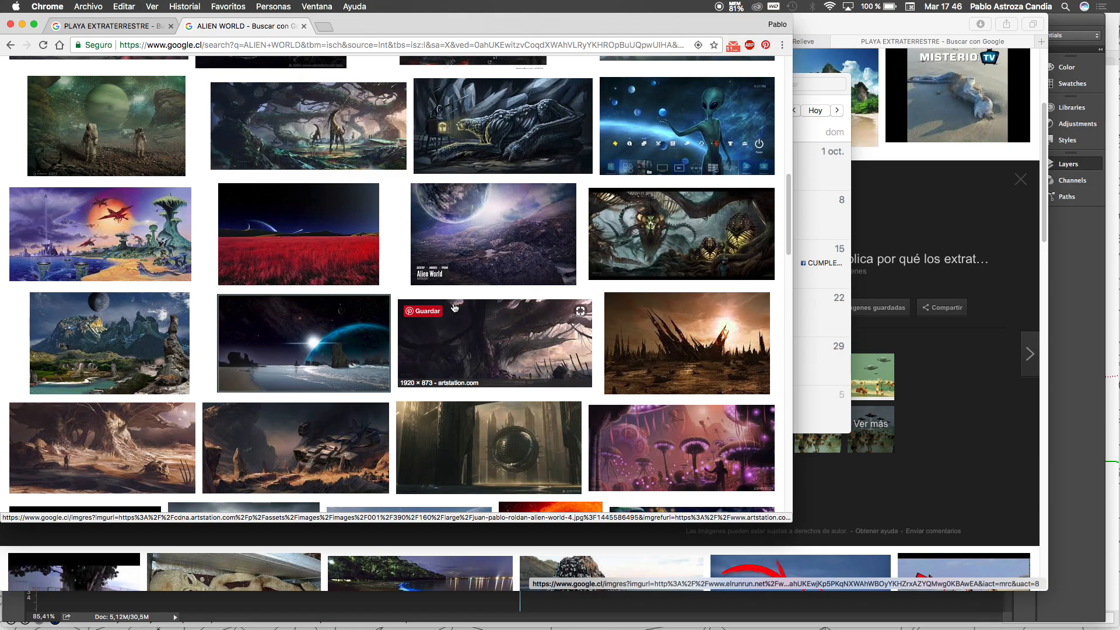
pyautogui.scroll(-3, 454, 308)
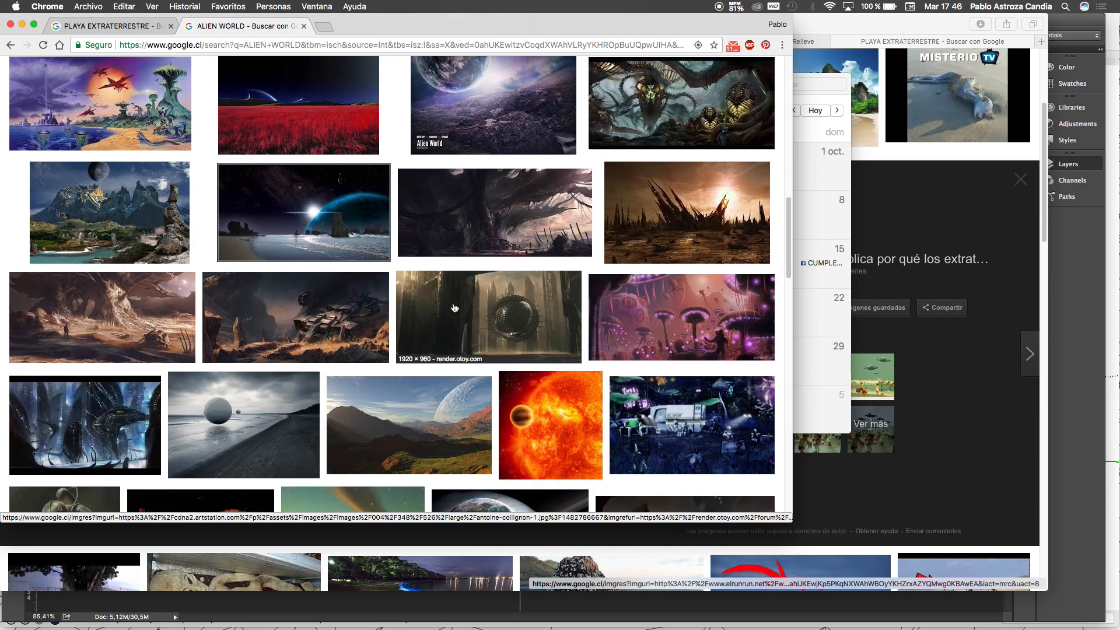
pyautogui.scroll(-2, 455, 308)
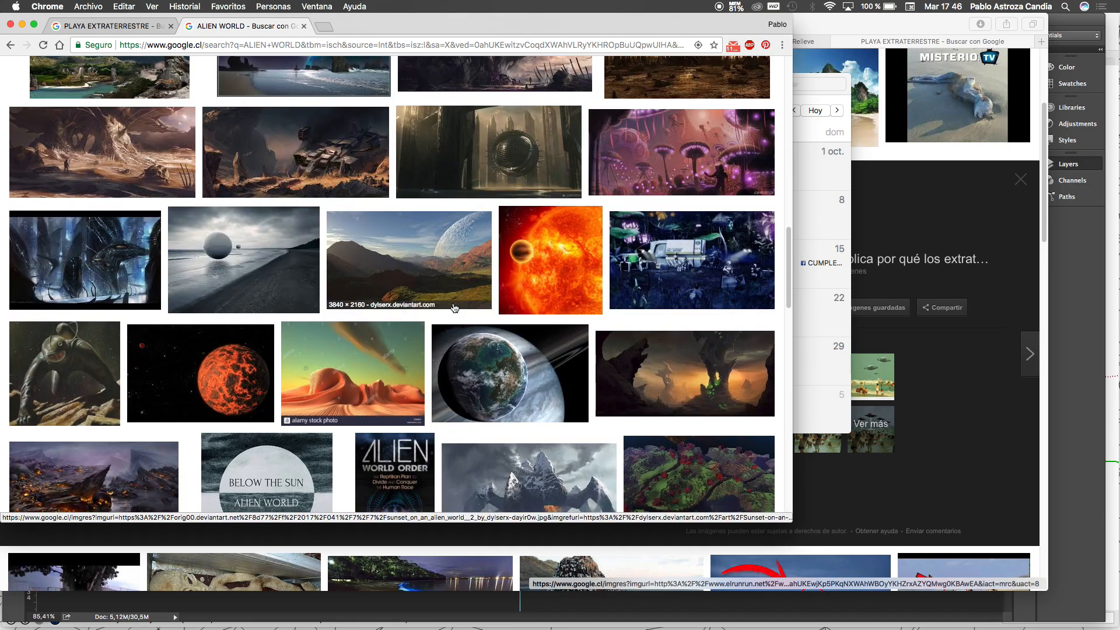
pyautogui.click(291, 252)
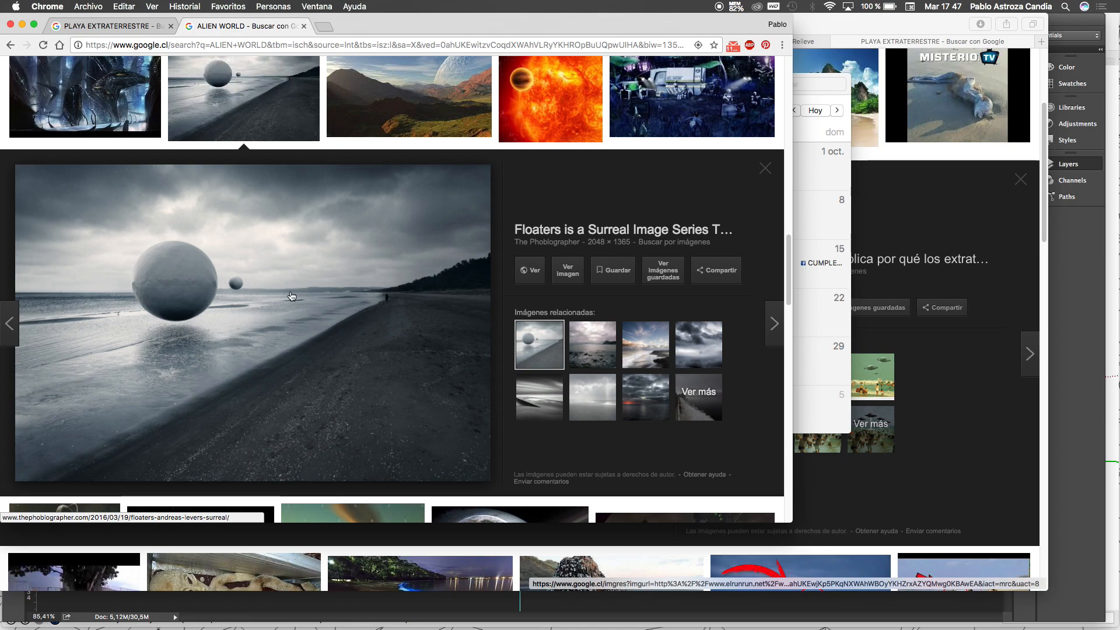
pyautogui.click(565, 273)
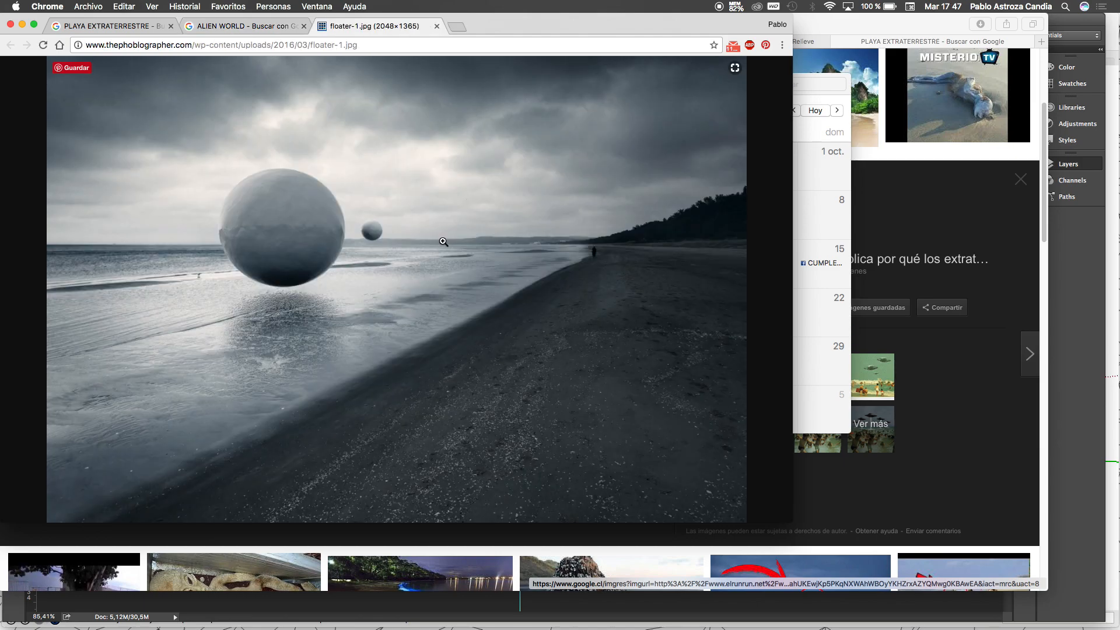
# Step: Start saving the beach photo and browse from UTEM 2016 through EXPRESIÓN 03 to the EXPRESIÓN 03 2017B folder
pyautogui.rightClick(452, 243)
pyautogui.click(474, 260)
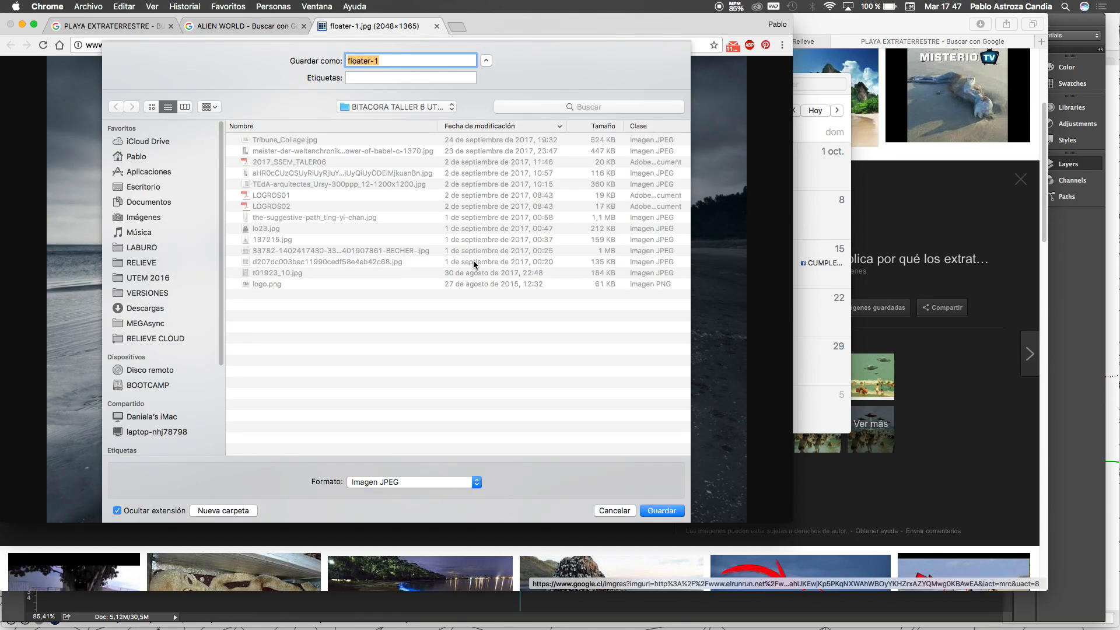
pyautogui.click(389, 104)
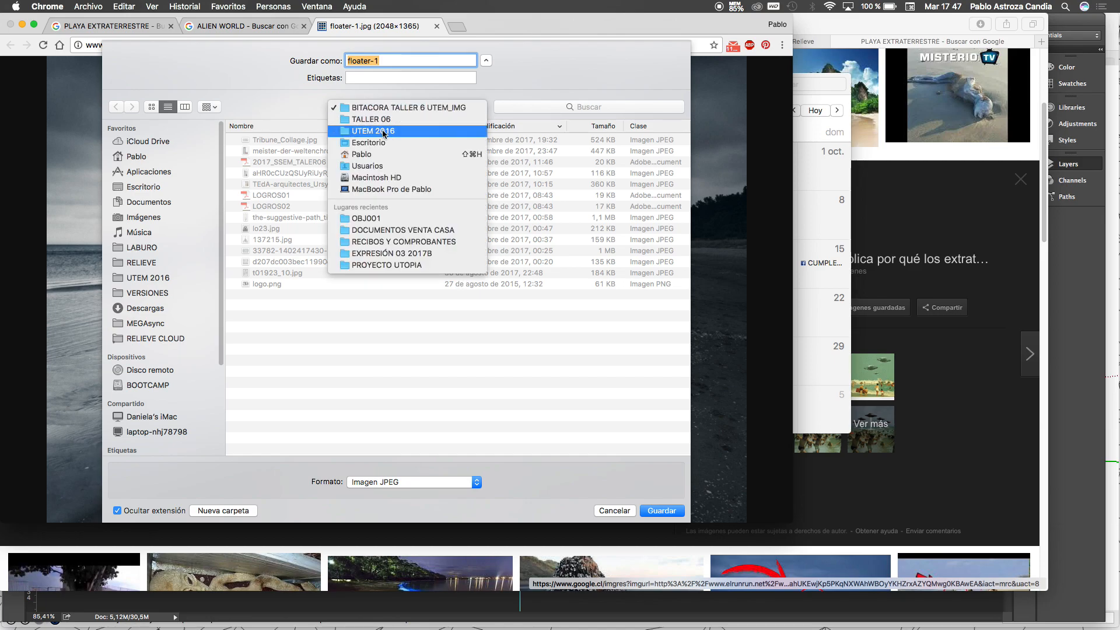
pyautogui.click(380, 125)
pyautogui.doubleClick(295, 151)
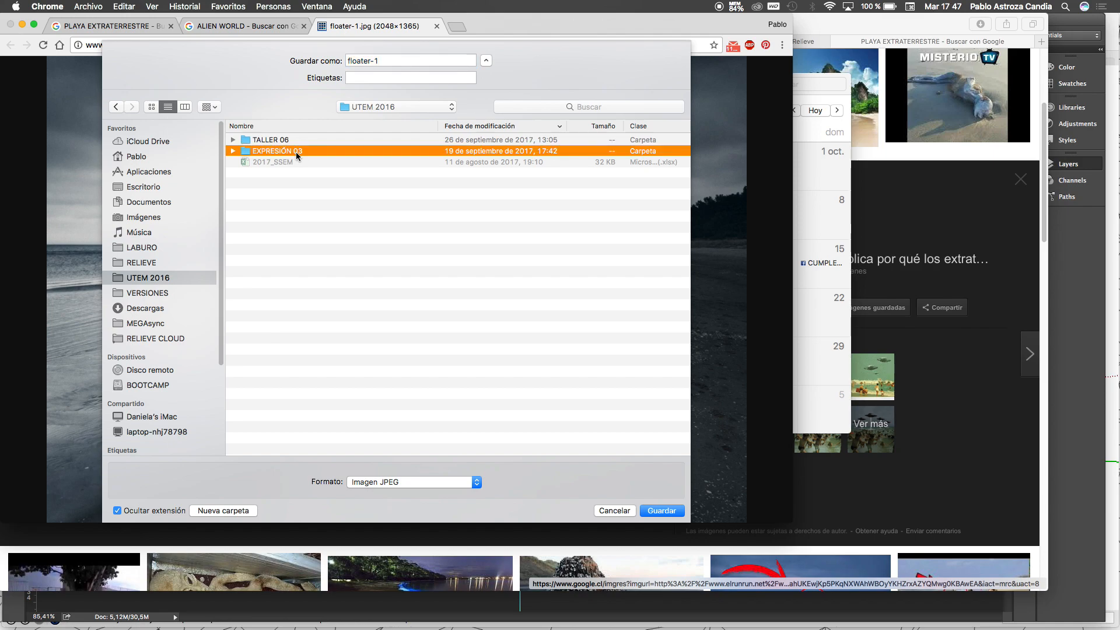
pyautogui.doubleClick(311, 140)
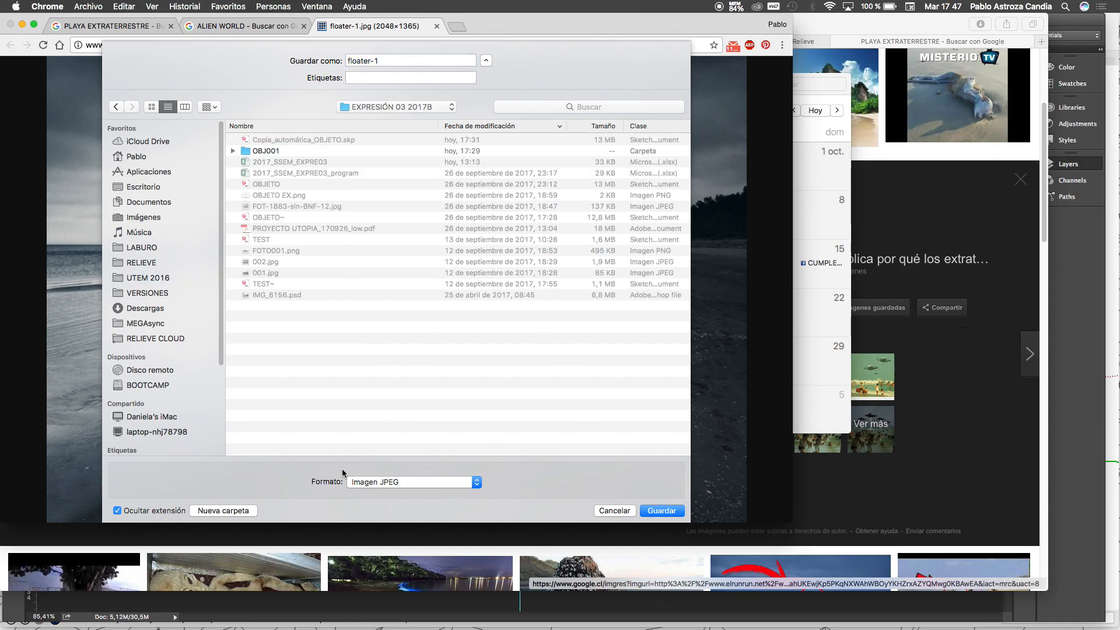
# Step: Create a folder named UTOPIA and save the photo in it as floater-1 in JPEG format
pyautogui.click(237, 511)
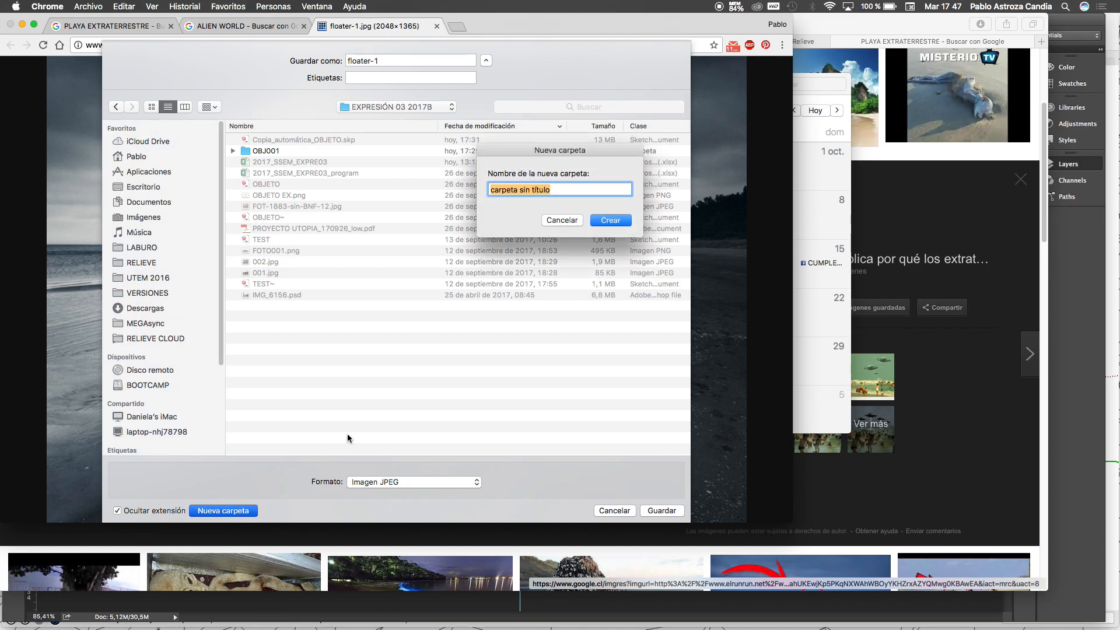
pyautogui.write('UTOPIA')
pyautogui.click(610, 220)
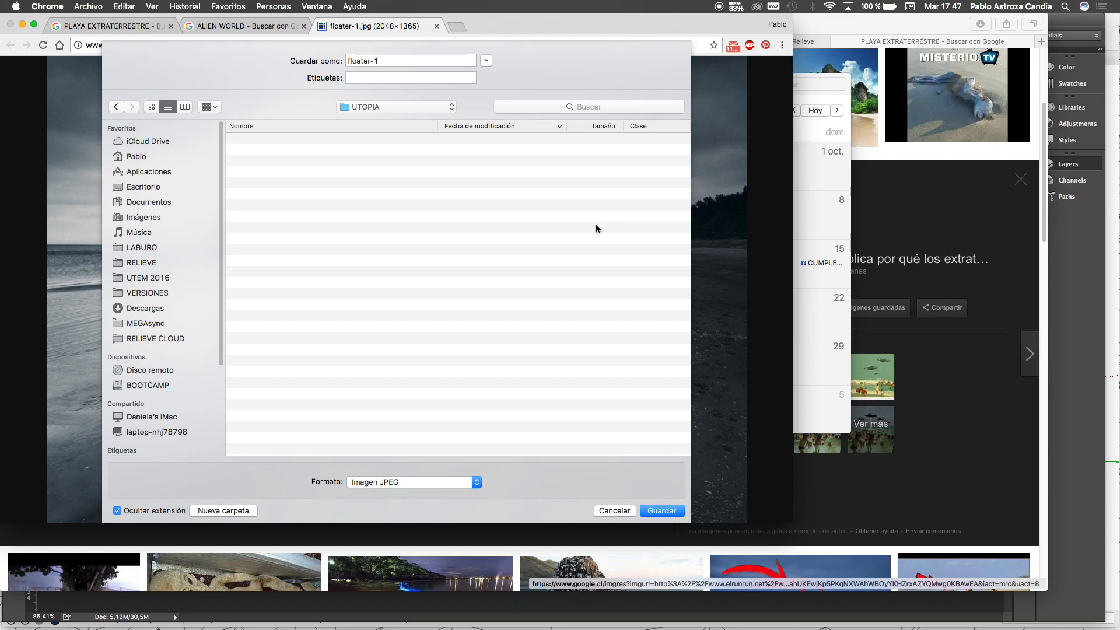
pyautogui.click(664, 511)
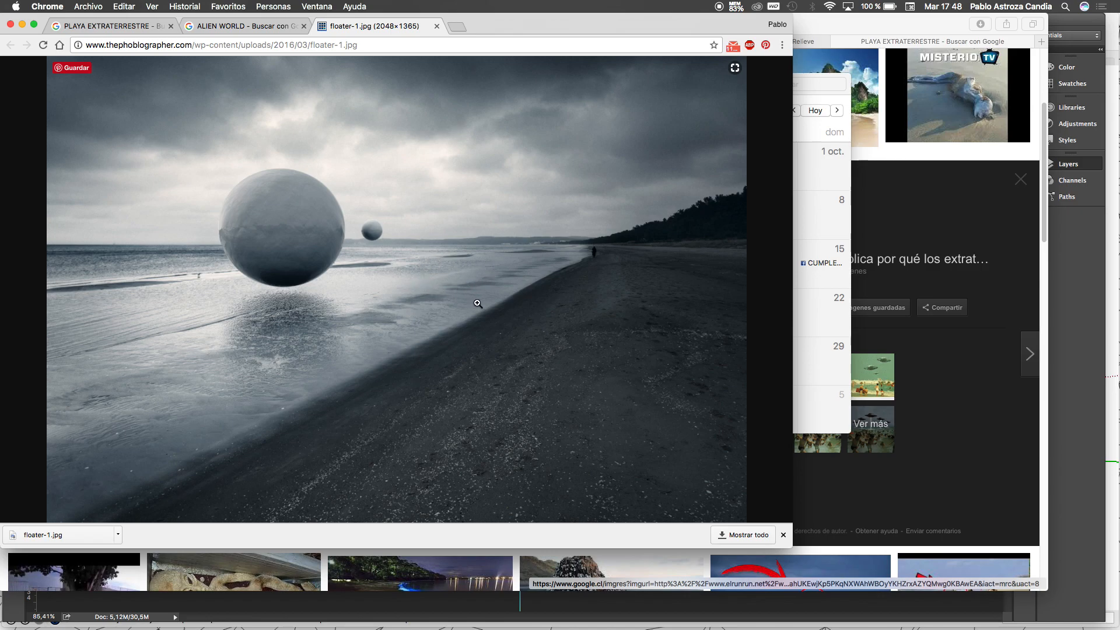
# Step: Examine the beach photo at full magnification, from the distant figure on the shore to the large sphere
pyautogui.hotkey('ctrl', 'Up')
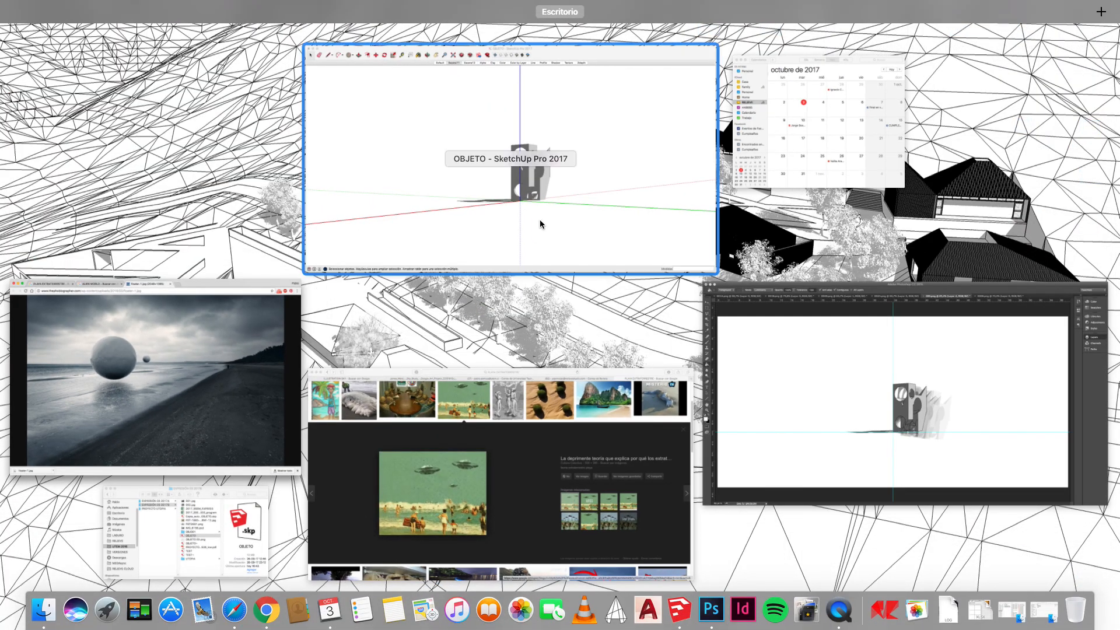
pyautogui.click(245, 408)
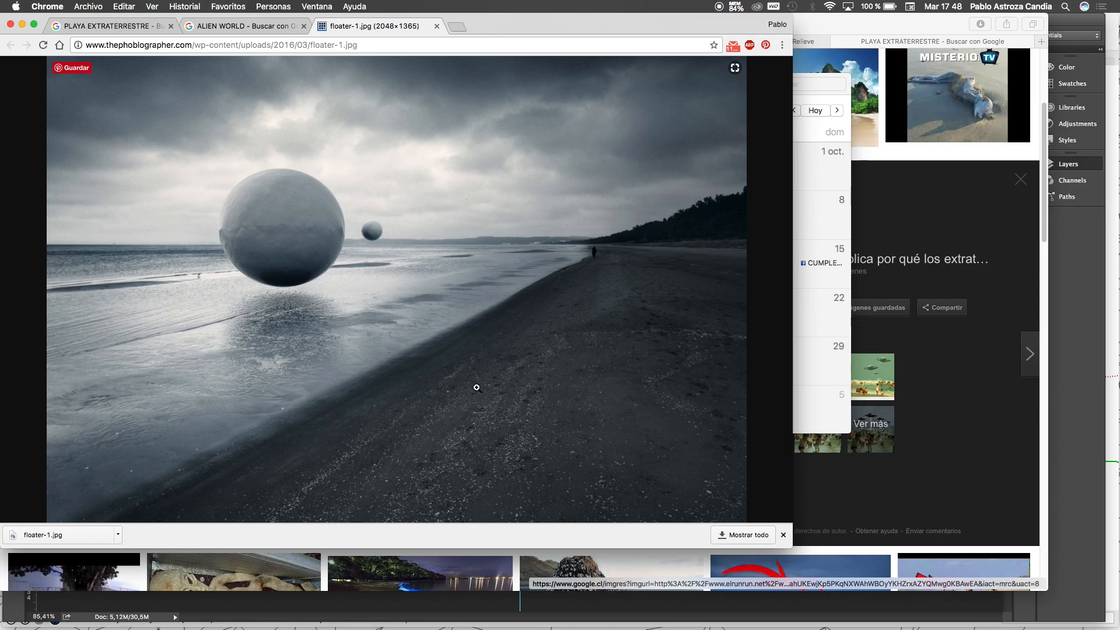
pyautogui.click(599, 273)
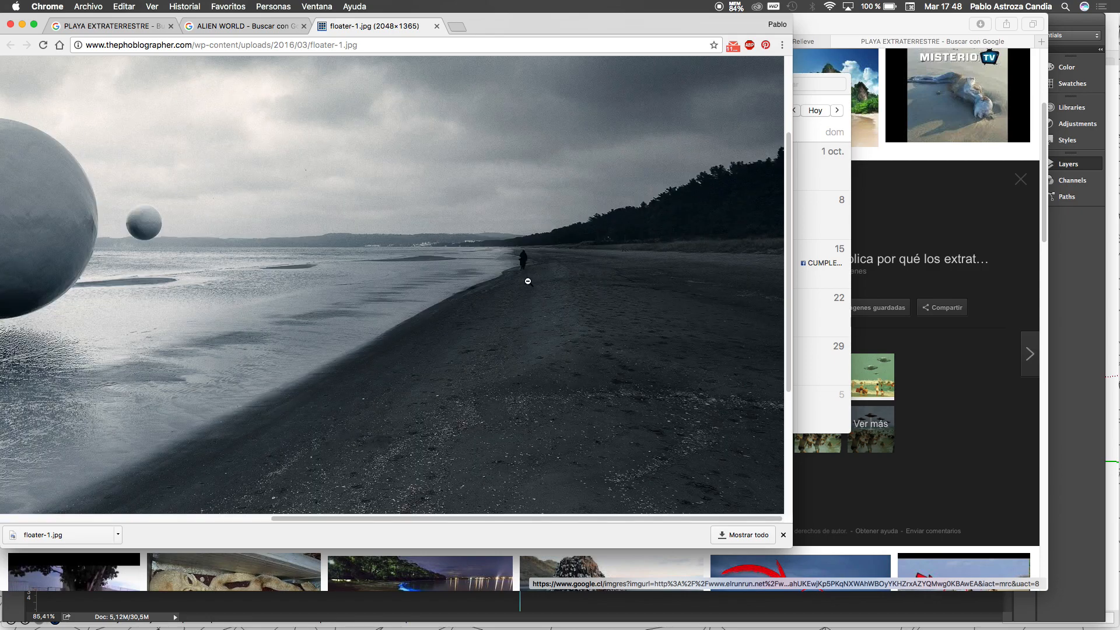
pyautogui.moveTo(324, 517); pyautogui.dragTo(65, 489)
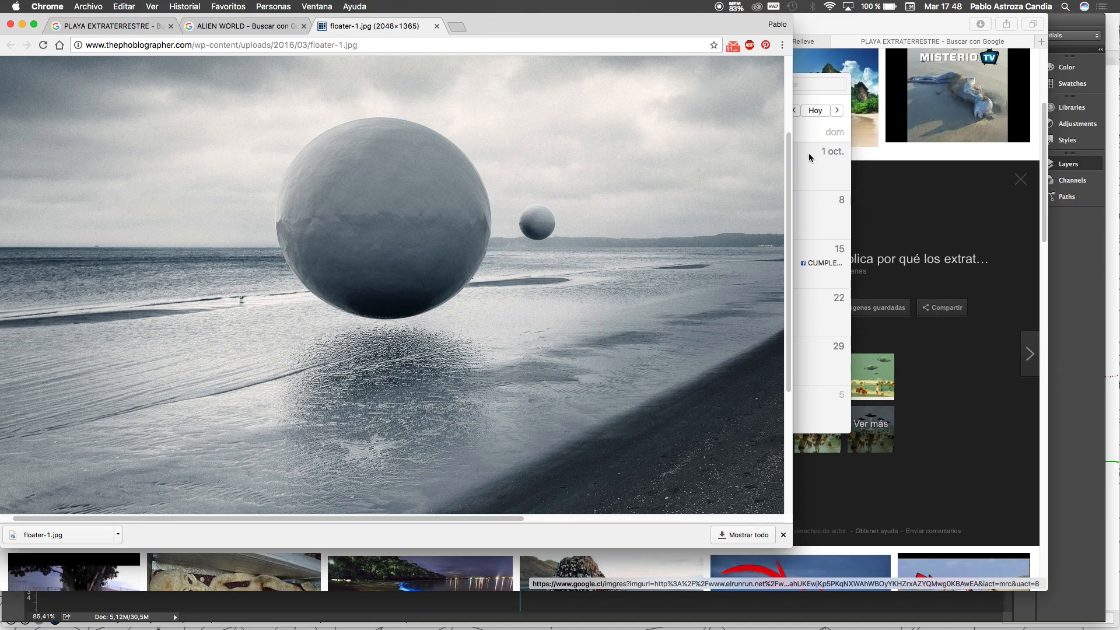
# Step: Switch to the OBJETO model in SketchUp, preview it with edges displayed, and orbit to its rear side without edges
pyautogui.press('F3')
pyautogui.click(588, 201)
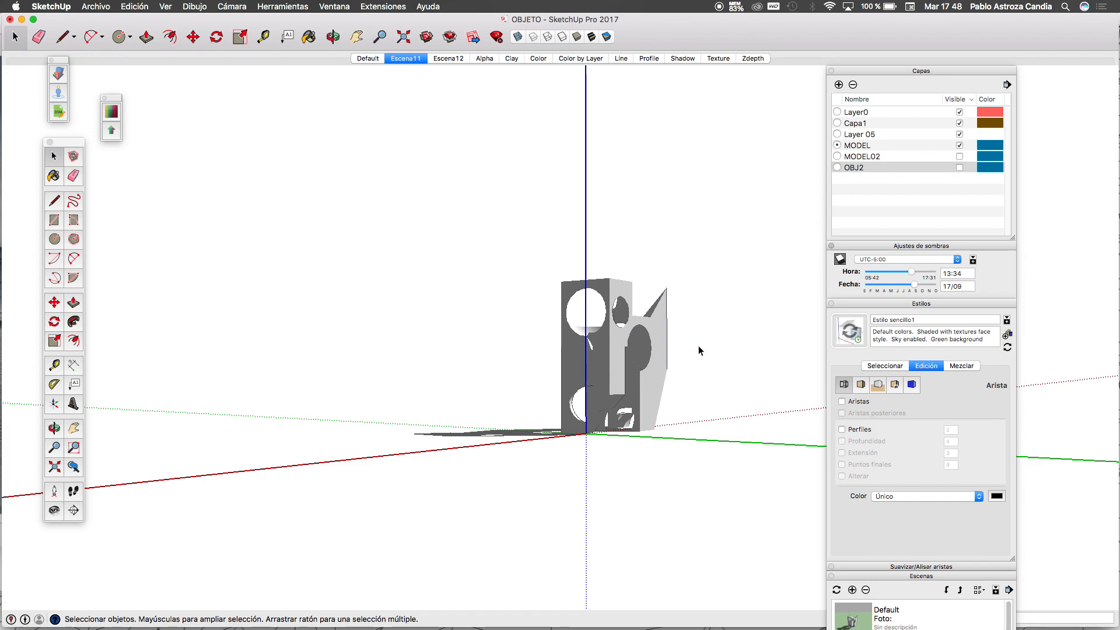
pyautogui.click(841, 401)
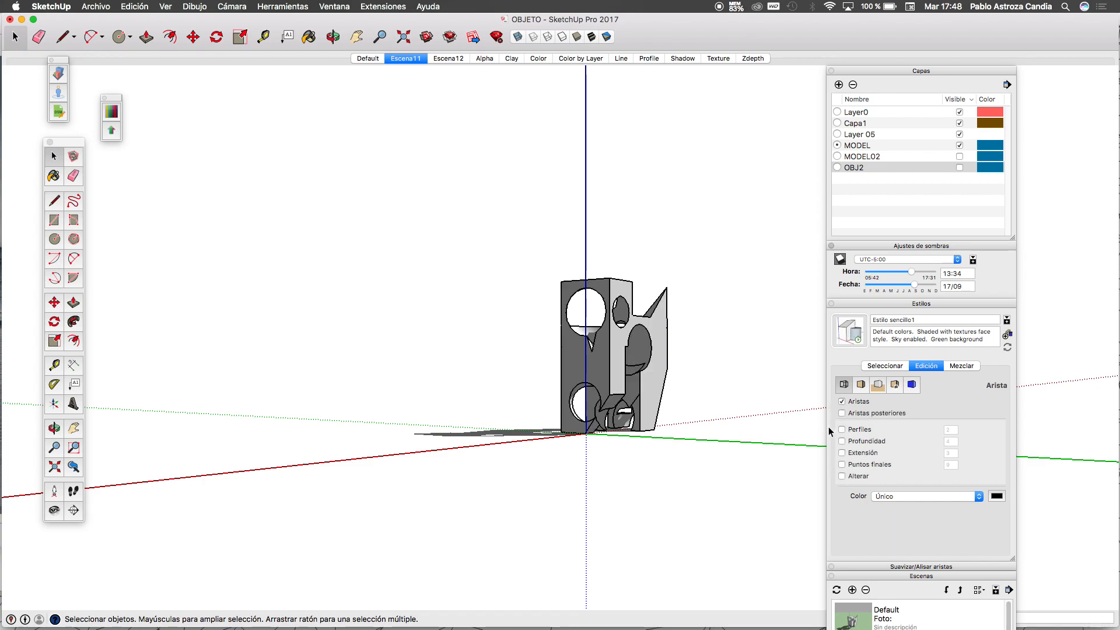
pyautogui.click(841, 401)
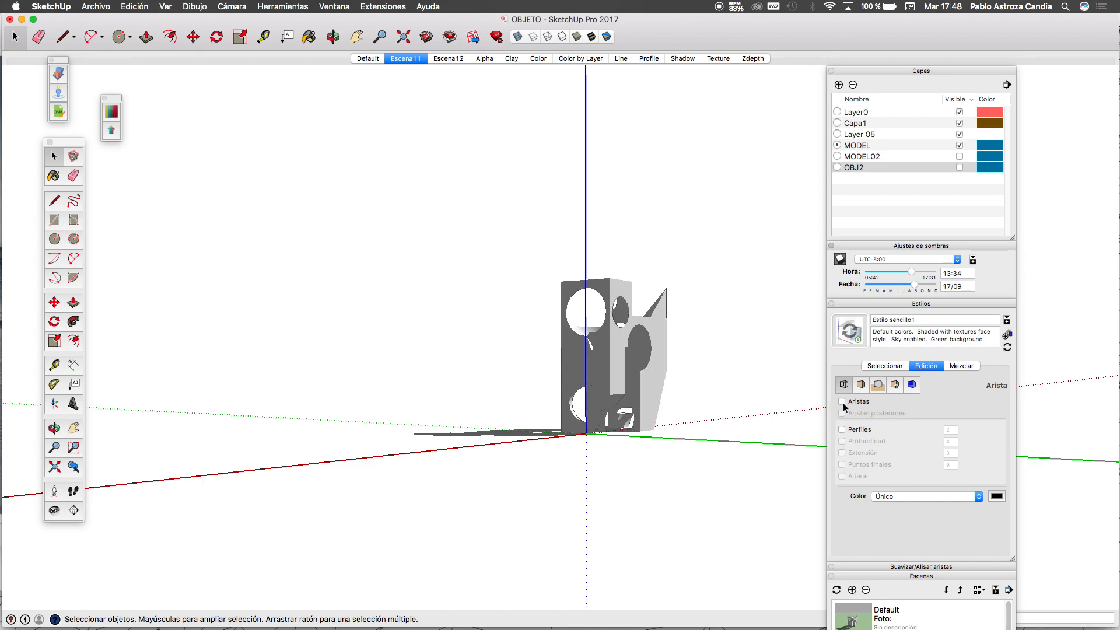
pyautogui.click(333, 37)
pyautogui.moveTo(451, 175); pyautogui.dragTo(611, 370)
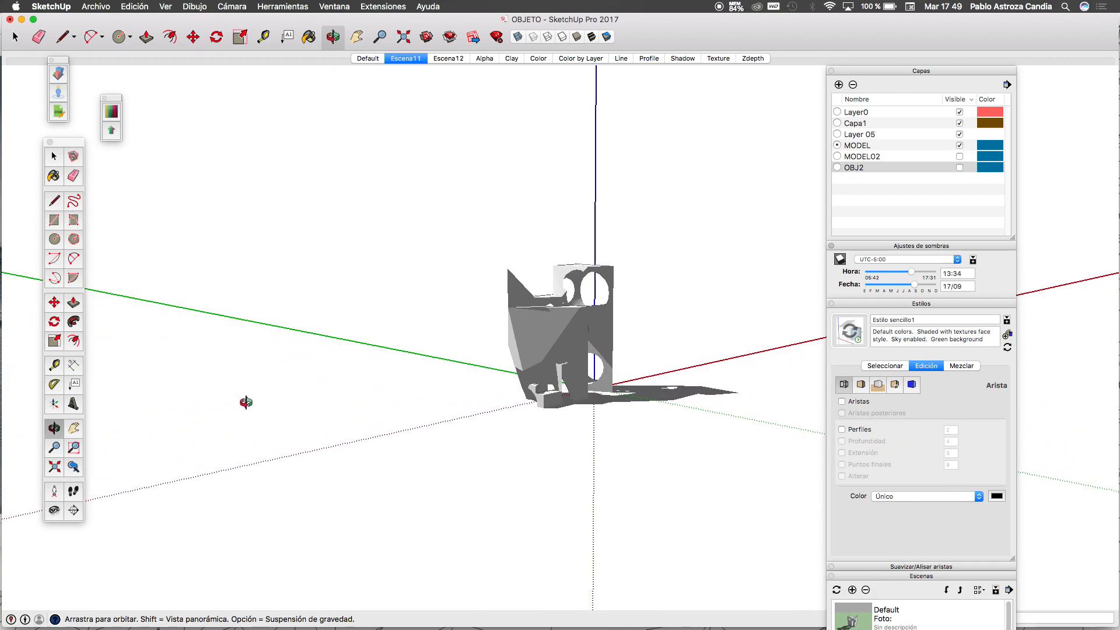
pyautogui.moveTo(504, 313); pyautogui.dragTo(510, 373)
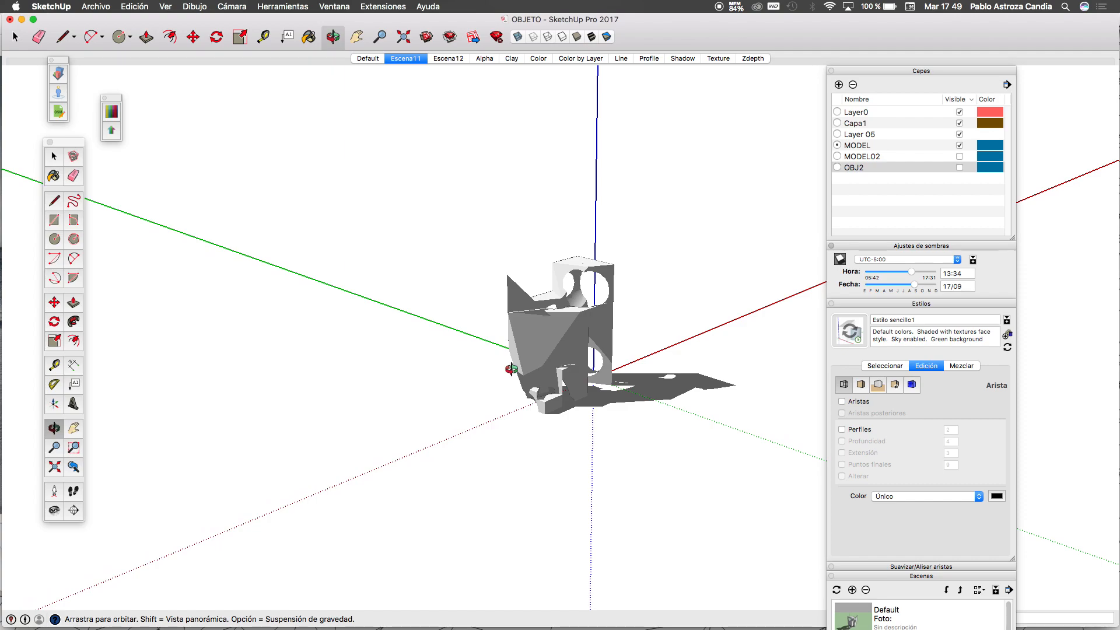
pyautogui.click(233, 6)
pyautogui.moveTo(276, 7)
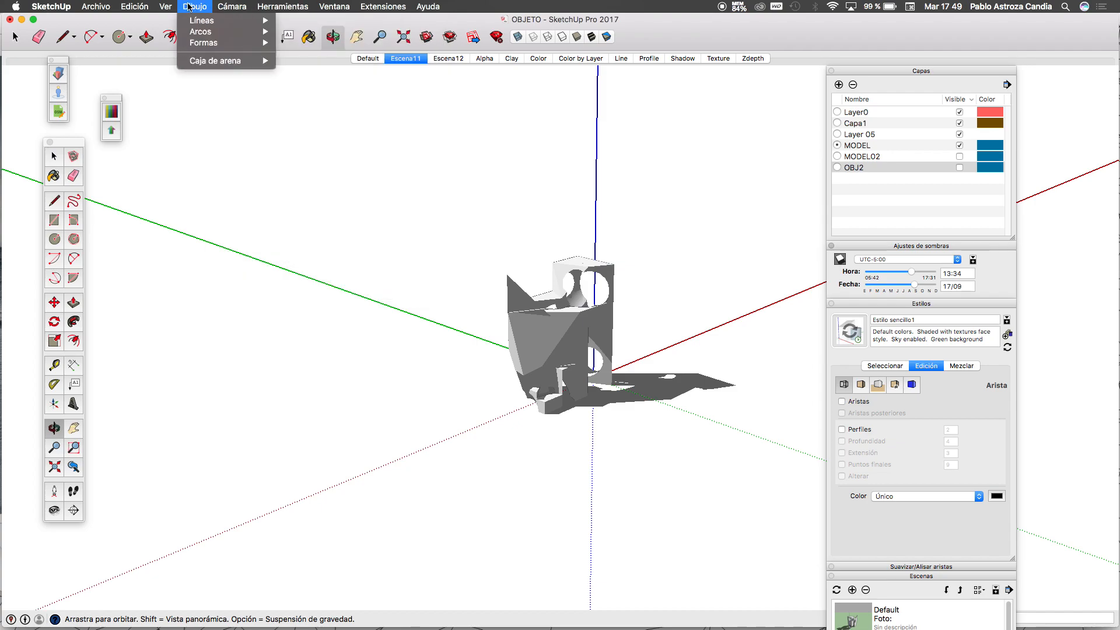
pyautogui.moveTo(159, 6)
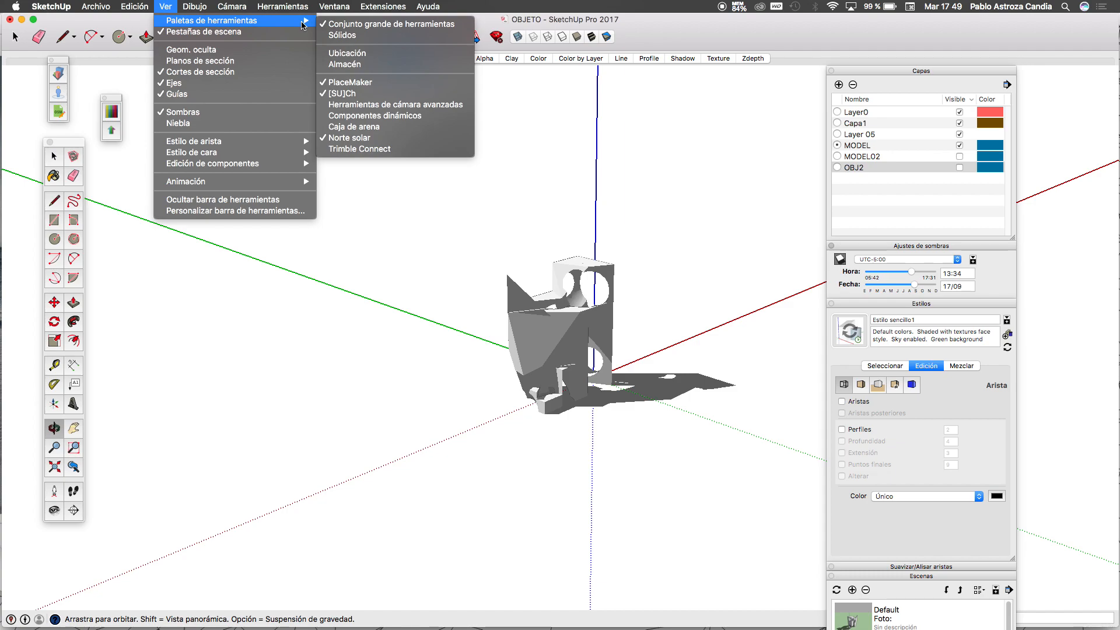
pyautogui.click(721, 29)
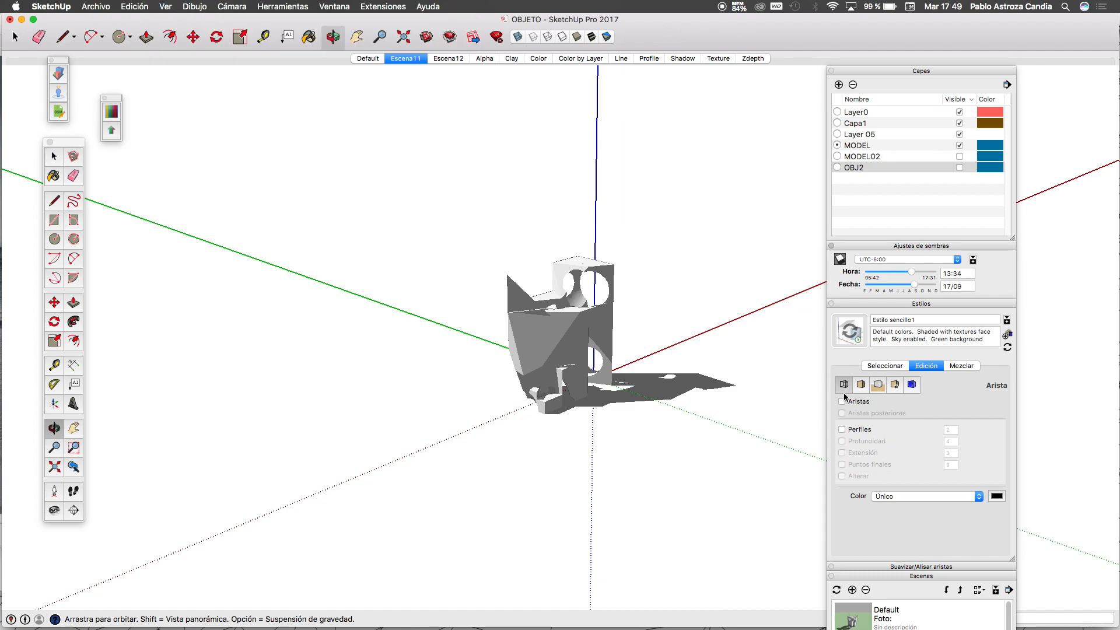
# Step: Adjust the model's shadows to 12:49 on 30/11, checking them from both sides, and turn on the display of edges
pyautogui.moveTo(914, 276)
pyautogui.mouseDown()
pyautogui.moveTo(900, 280)
pyautogui.moveTo(927, 286)
pyautogui.moveTo(904, 271)
pyautogui.mouseUp()
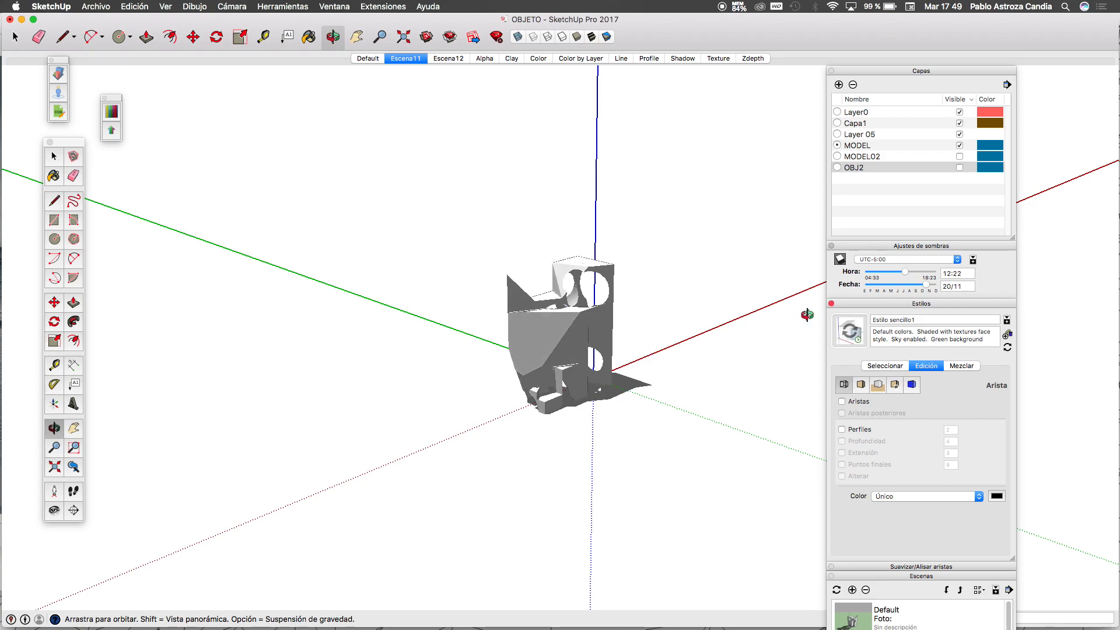
pyautogui.moveTo(288, 483); pyautogui.dragTo(383, 466)
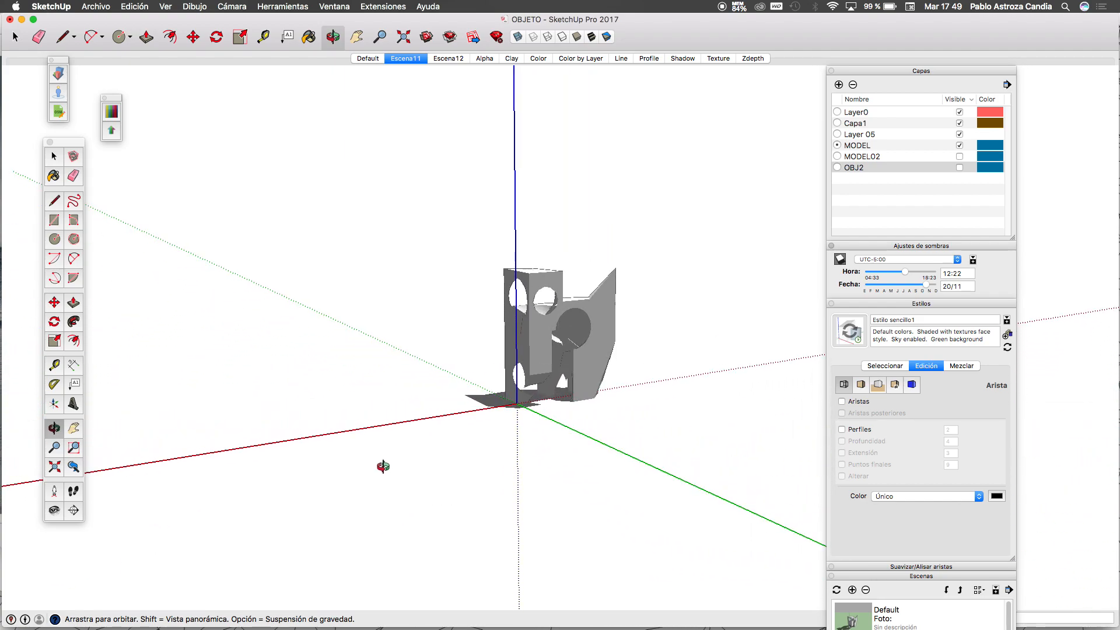
pyautogui.moveTo(925, 286); pyautogui.dragTo(902, 273)
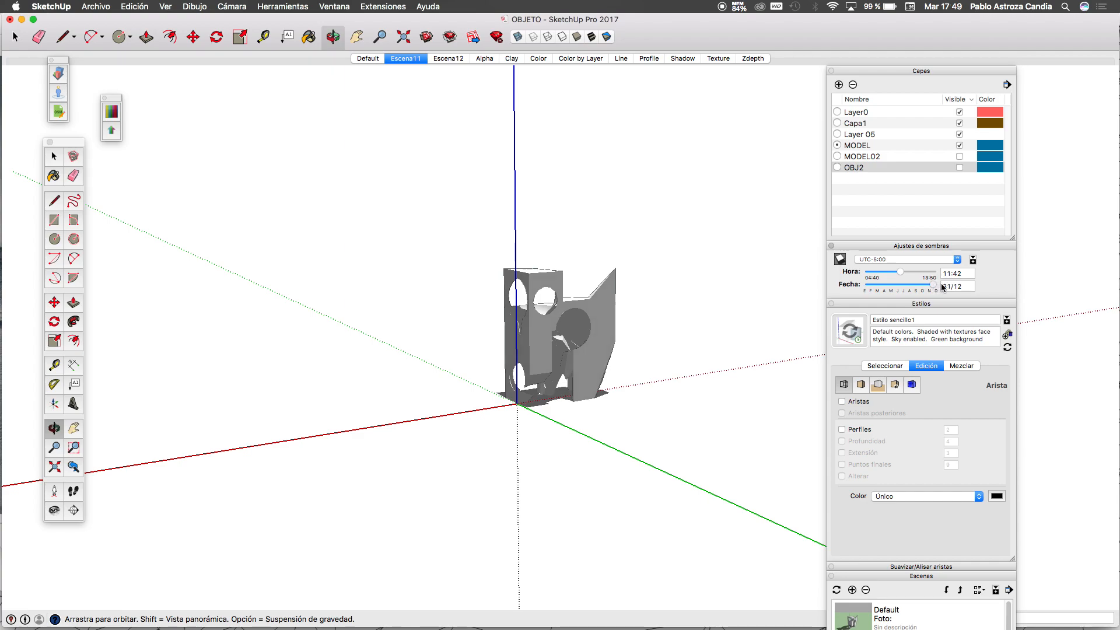
pyautogui.moveTo(637, 375); pyautogui.dragTo(432, 365)
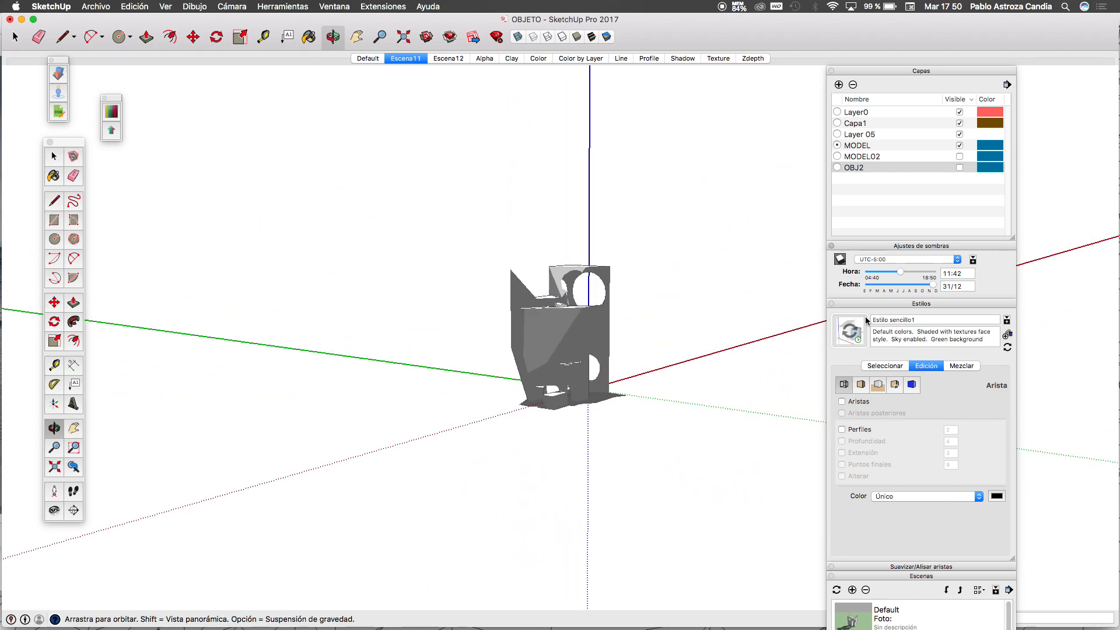
pyautogui.moveTo(932, 284); pyautogui.dragTo(908, 276)
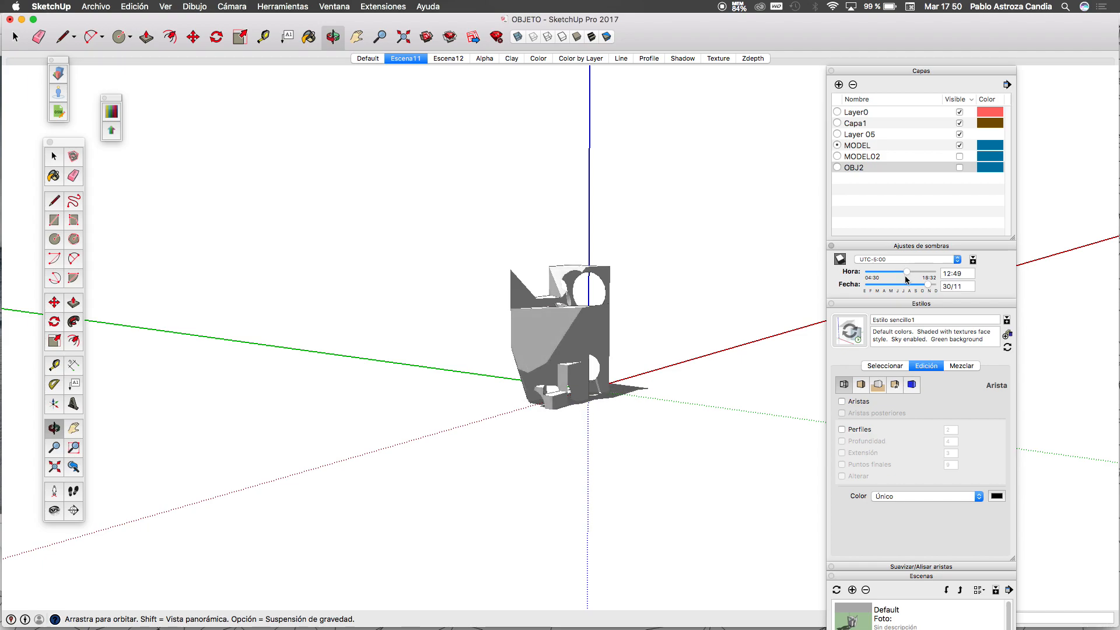
pyautogui.click(843, 402)
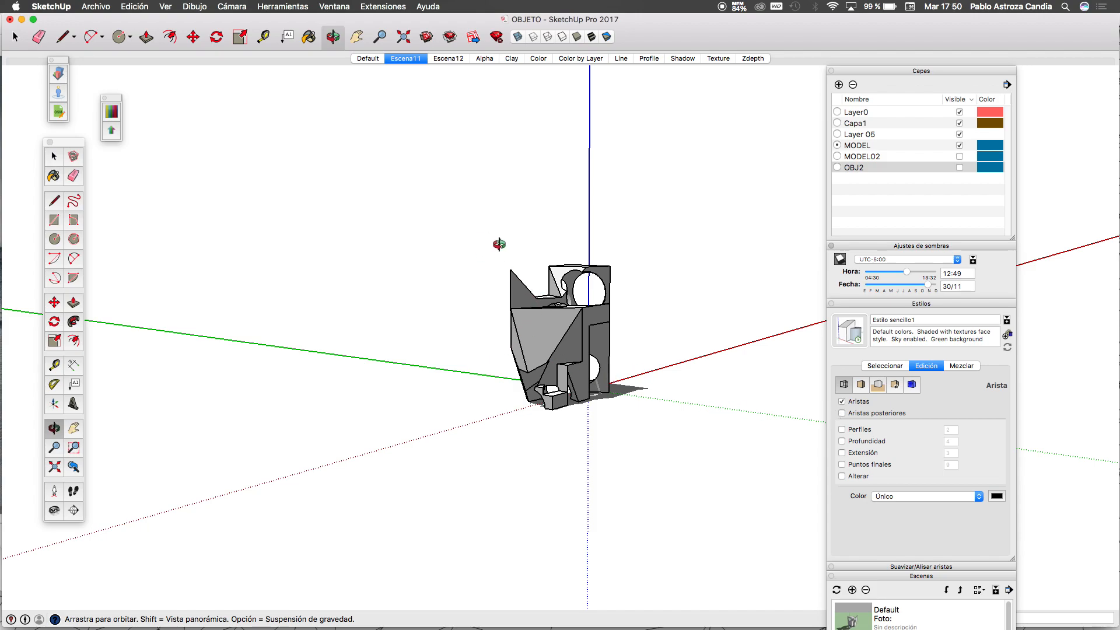
# Step: Draw two connected ground lines from the object's base, the first parallel to the red axis and the second parallel to the green axis
pyautogui.moveTo(518, 240); pyautogui.dragTo(543, 410)
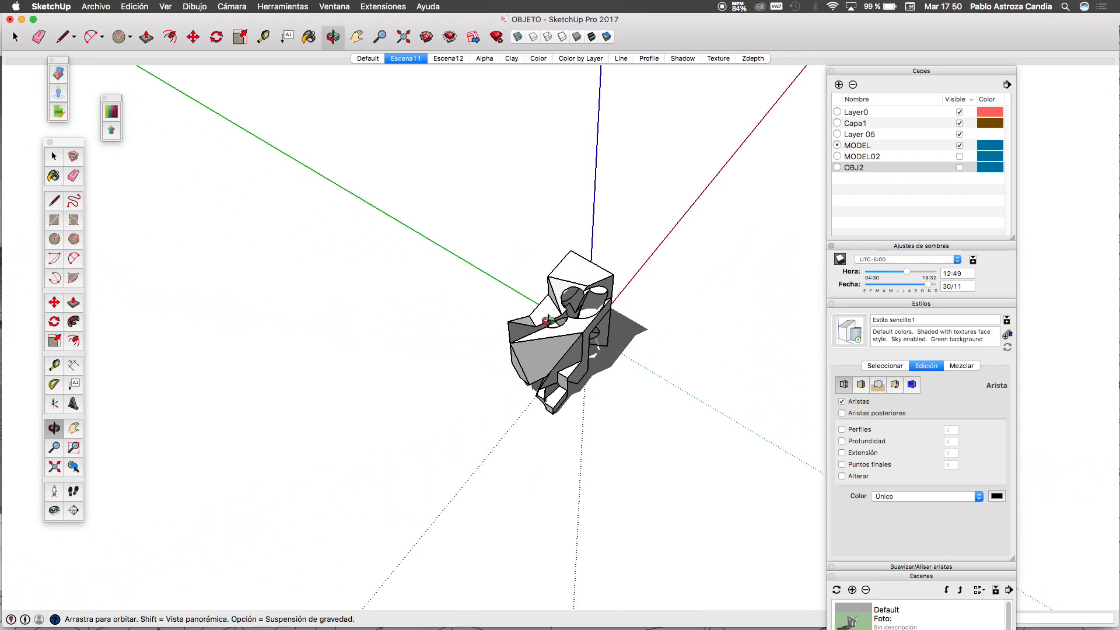
pyautogui.moveTo(490, 218); pyautogui.dragTo(473, 214)
pyautogui.scroll(-5, 473, 214)
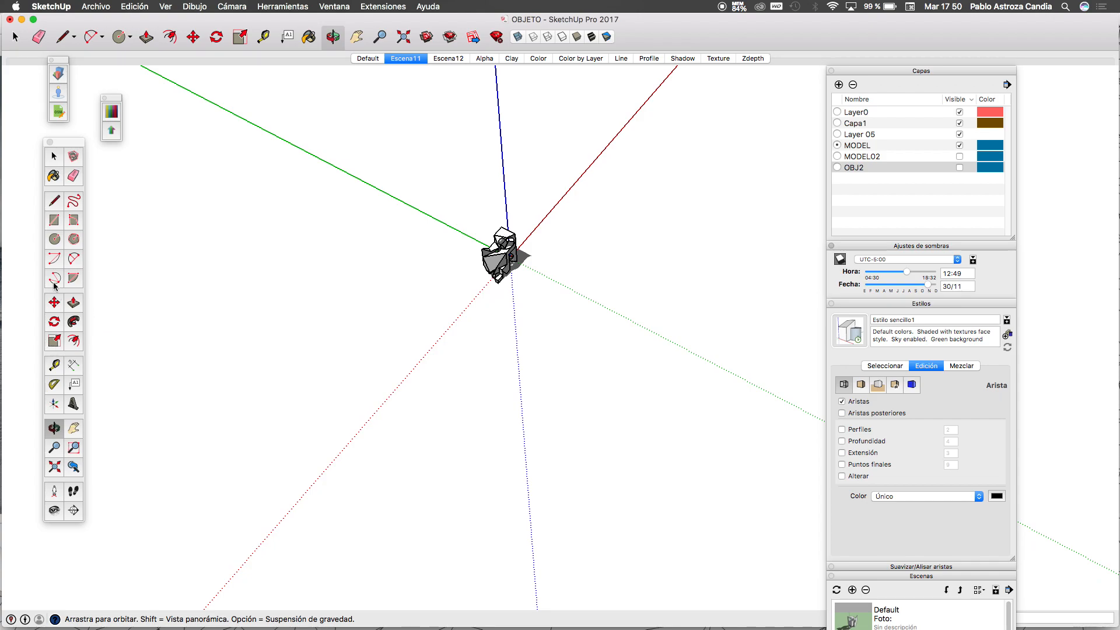
pyautogui.click(54, 201)
pyautogui.click(498, 283)
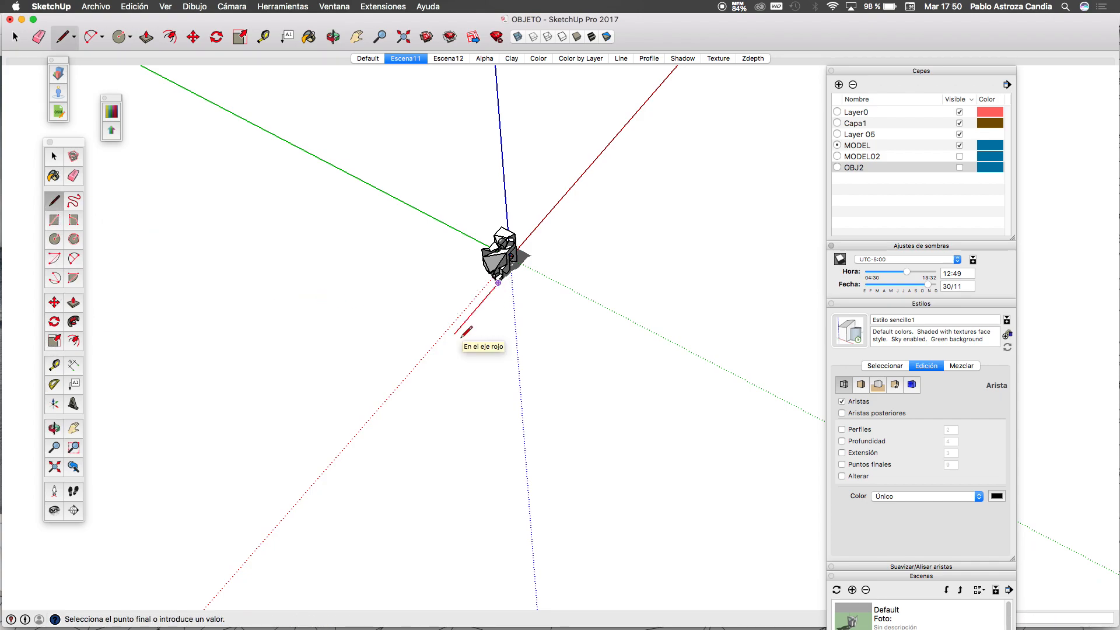
pyautogui.click(332, 475)
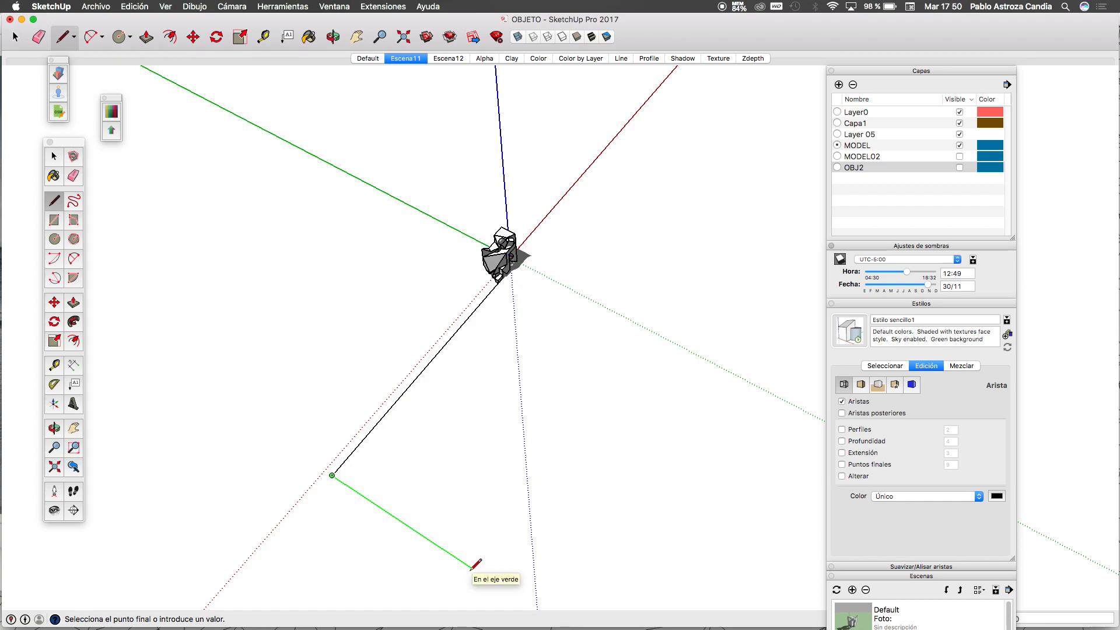
pyautogui.press('Return')
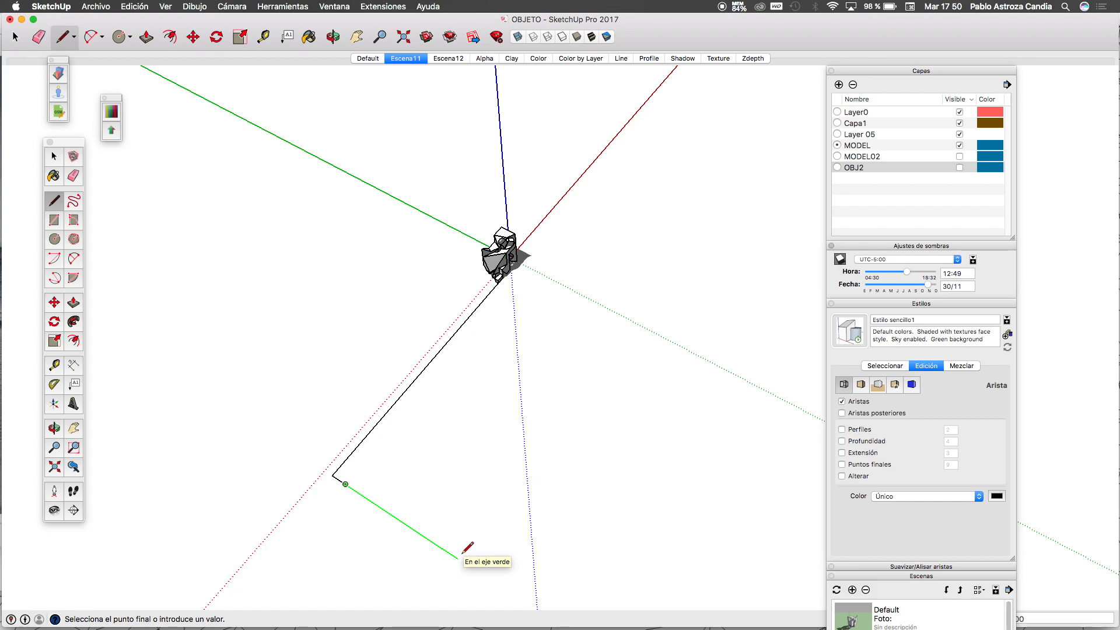
pyautogui.click(485, 578)
pyautogui.press('space')
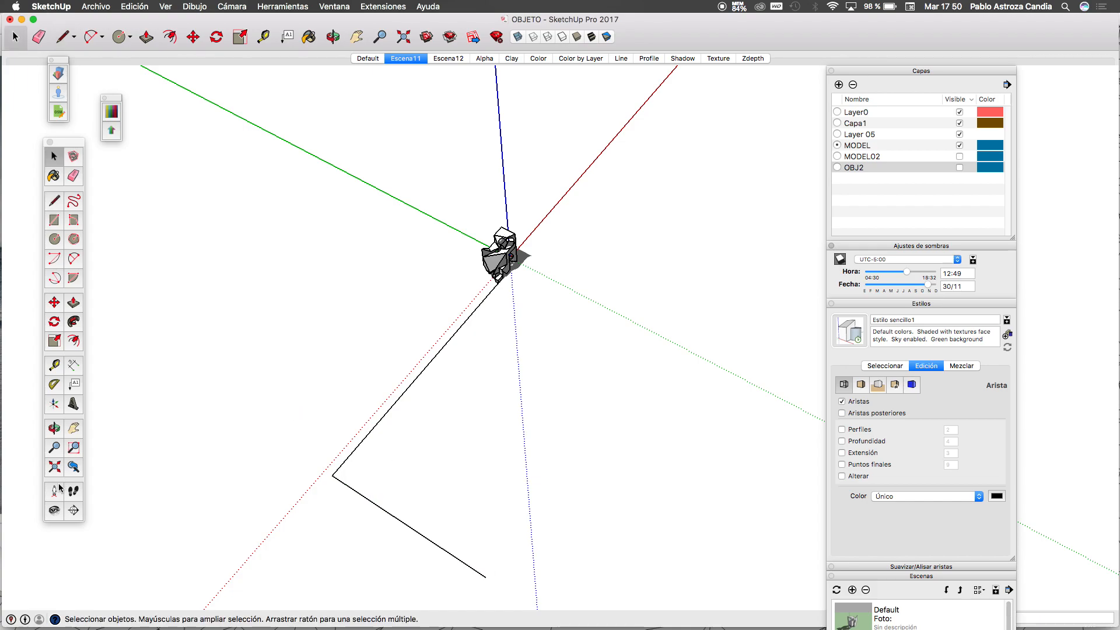
# Step: Look at the object at eye level from the free end of the ground lines and orbit back to a high overview
pyautogui.click(53, 510)
pyautogui.moveTo(485, 576); pyautogui.dragTo(486, 579)
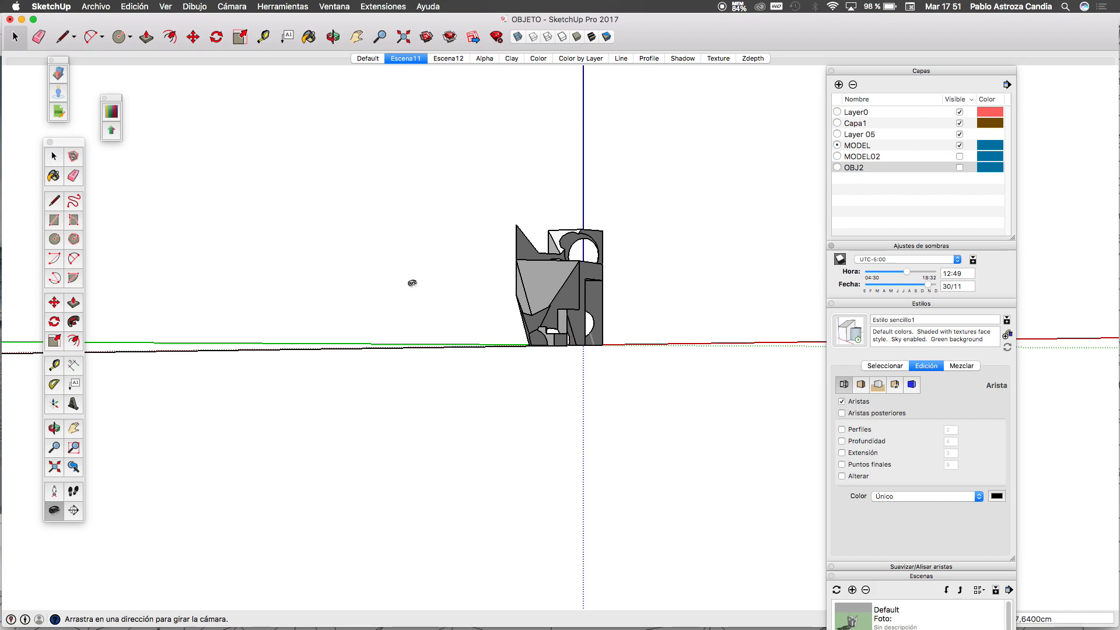
pyautogui.click(333, 36)
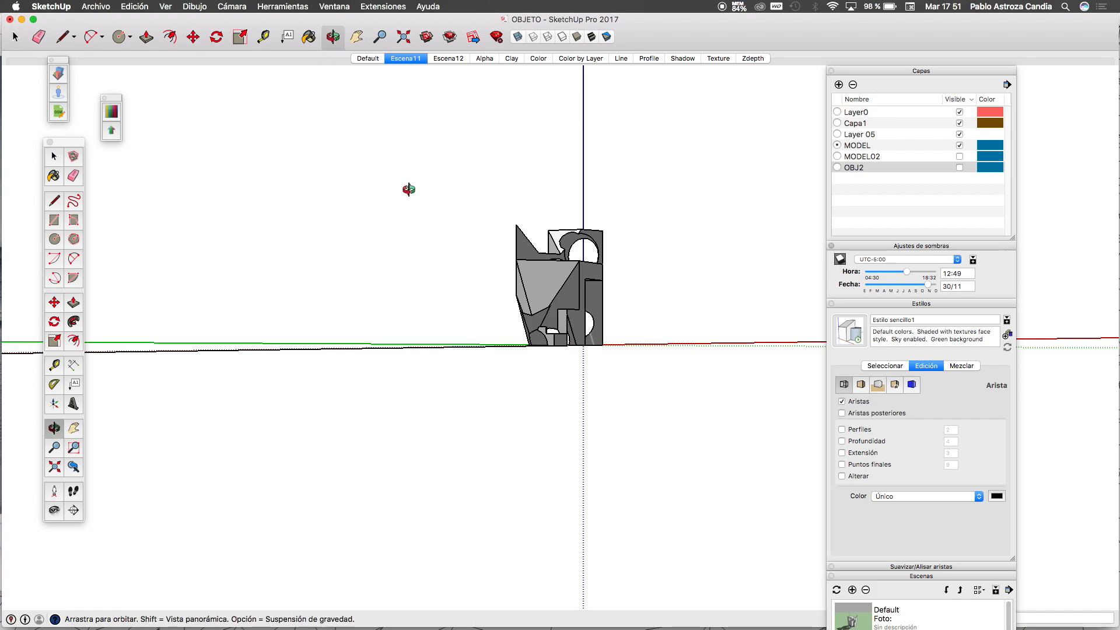
pyautogui.moveTo(371, 138); pyautogui.dragTo(572, 515)
pyautogui.scroll(-5, 463, 90)
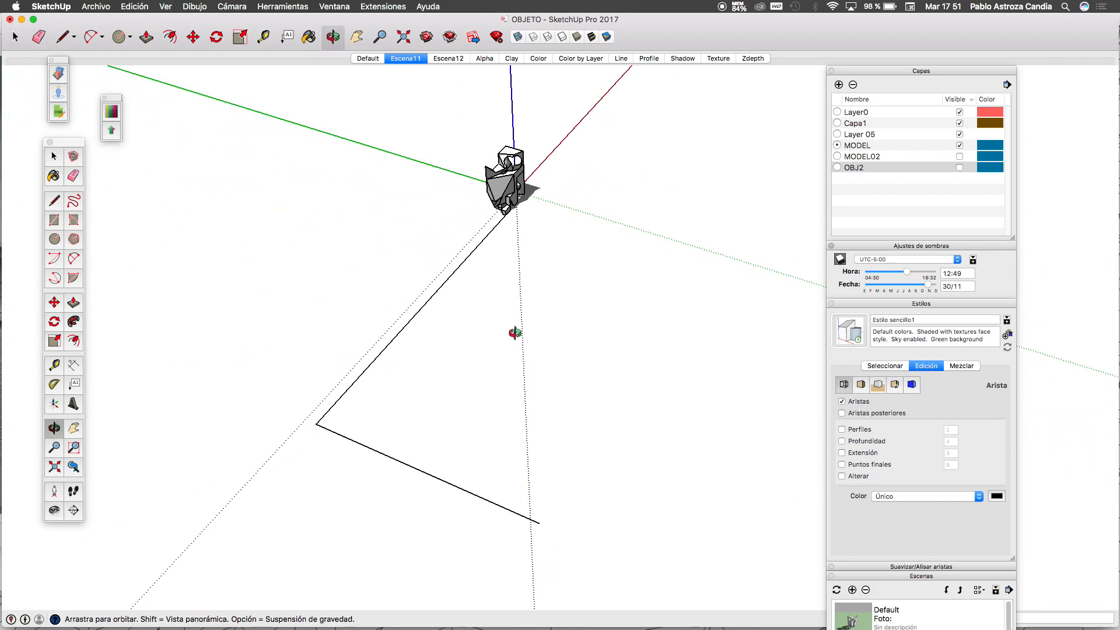
# Step: Close the ground triangle with a line from its free corner to the object's base and delete the enclosed face
pyautogui.press('l')
pyautogui.click(539, 522)
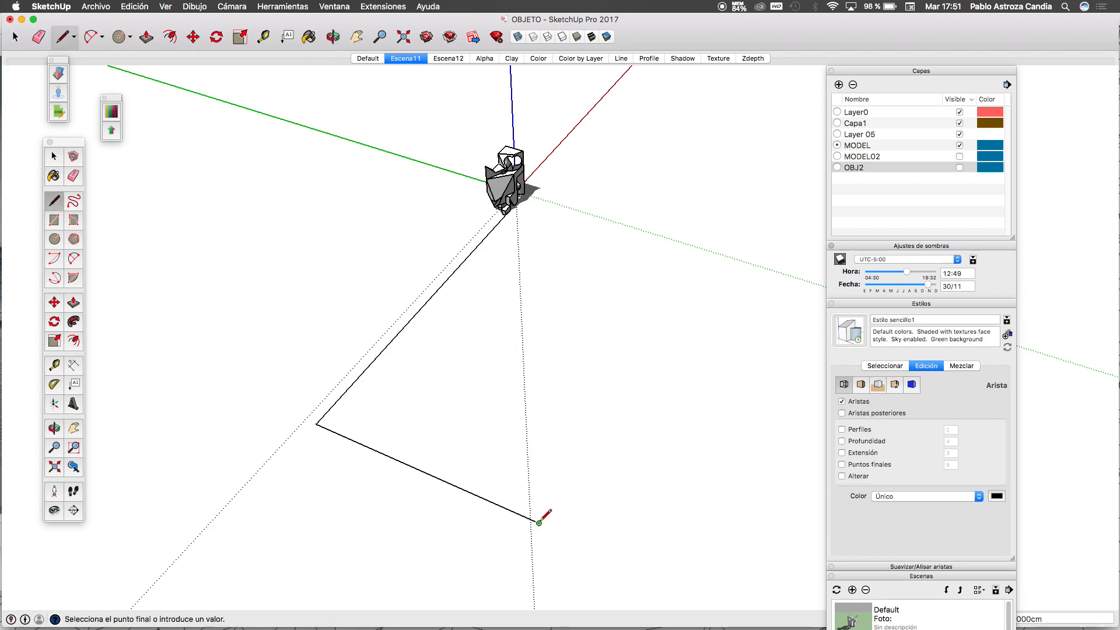
pyautogui.click(513, 215)
pyautogui.press('space')
pyautogui.click(416, 399)
pyautogui.press('Delete')
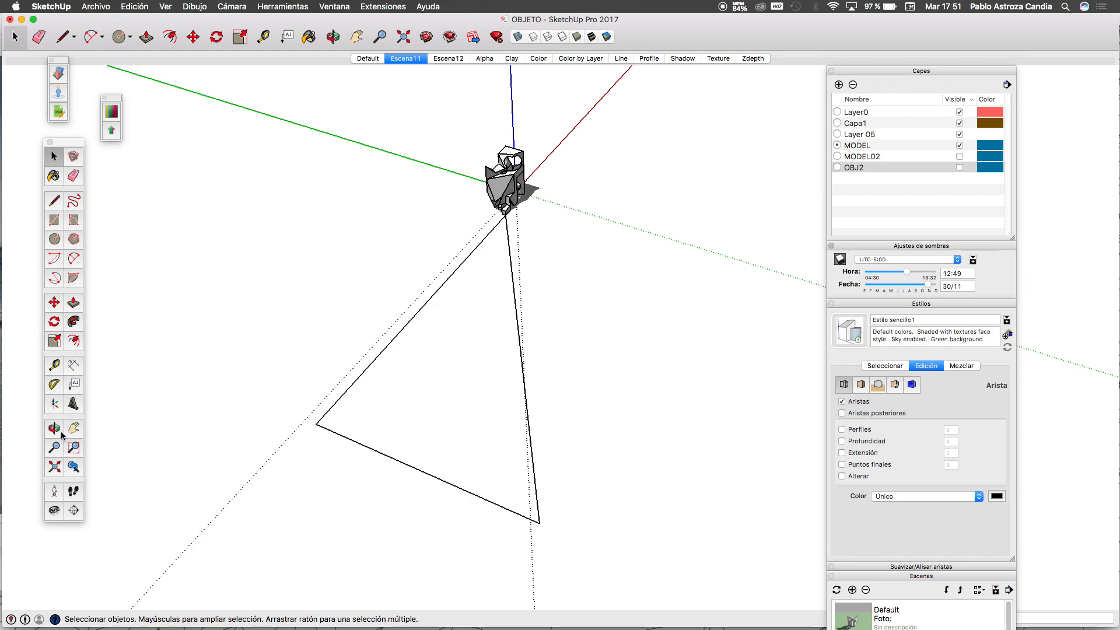
# Step: Position the camera at eye level on the triangle's closing line, facing the object, and turn off the display of edges
pyautogui.click(54, 491)
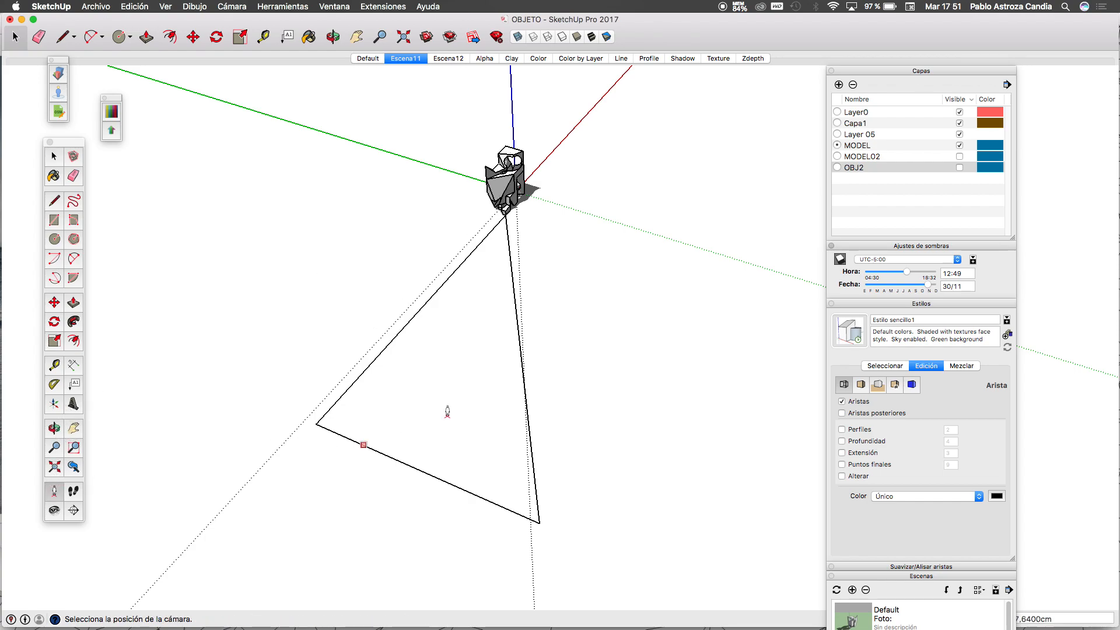
pyautogui.click(519, 343)
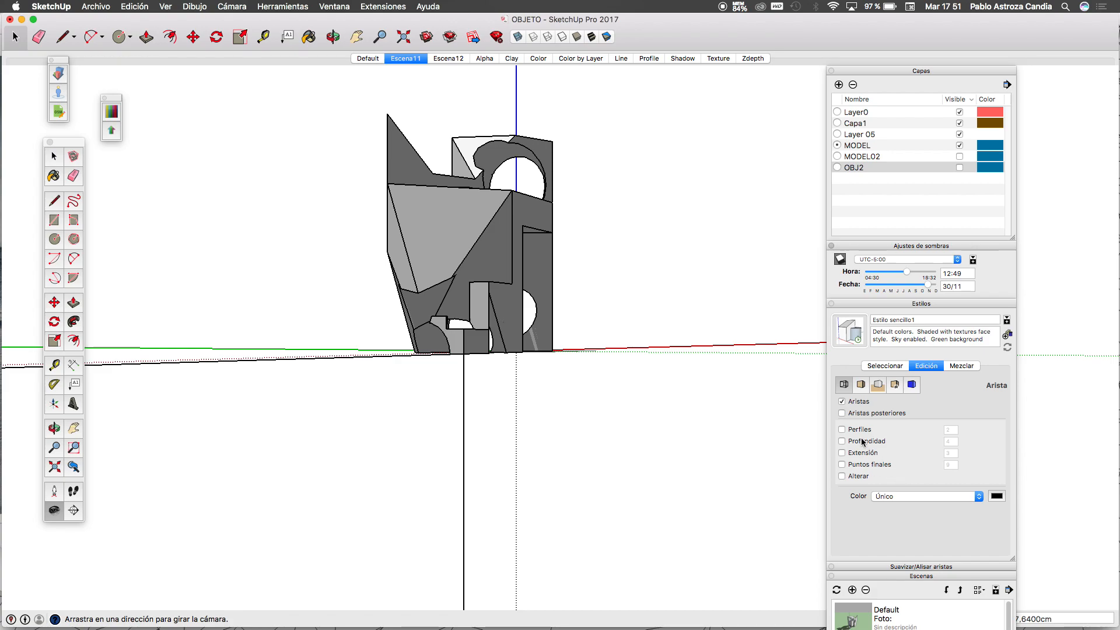
pyautogui.click(841, 401)
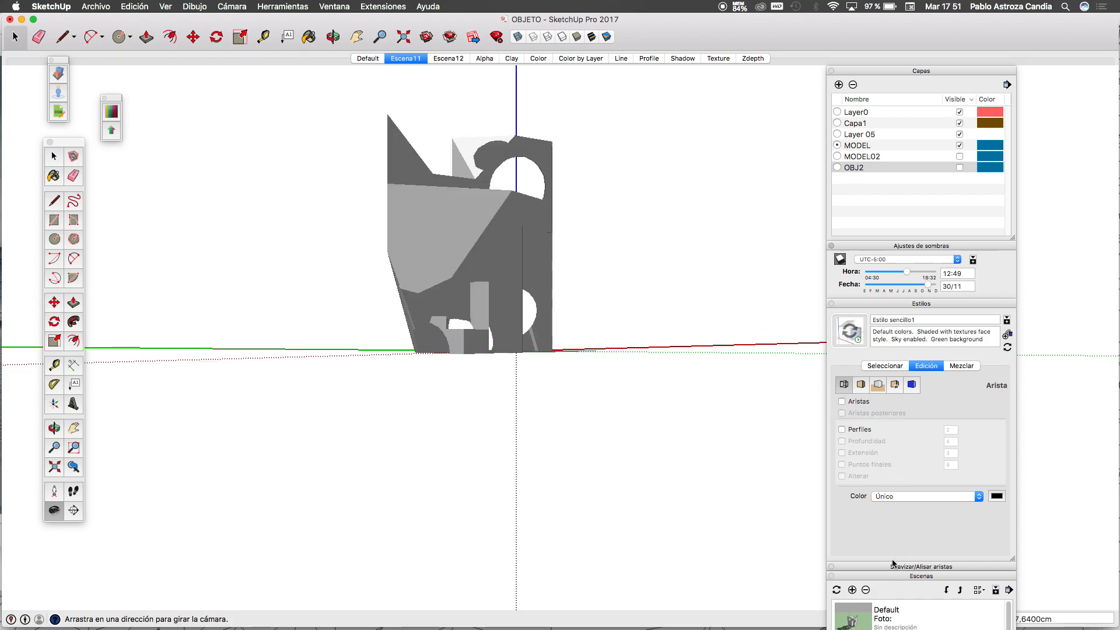
# Step: Collapse the shadow and style settings and save the current eye-level view as a new scene
pyautogui.click(891, 246)
pyautogui.click(904, 254)
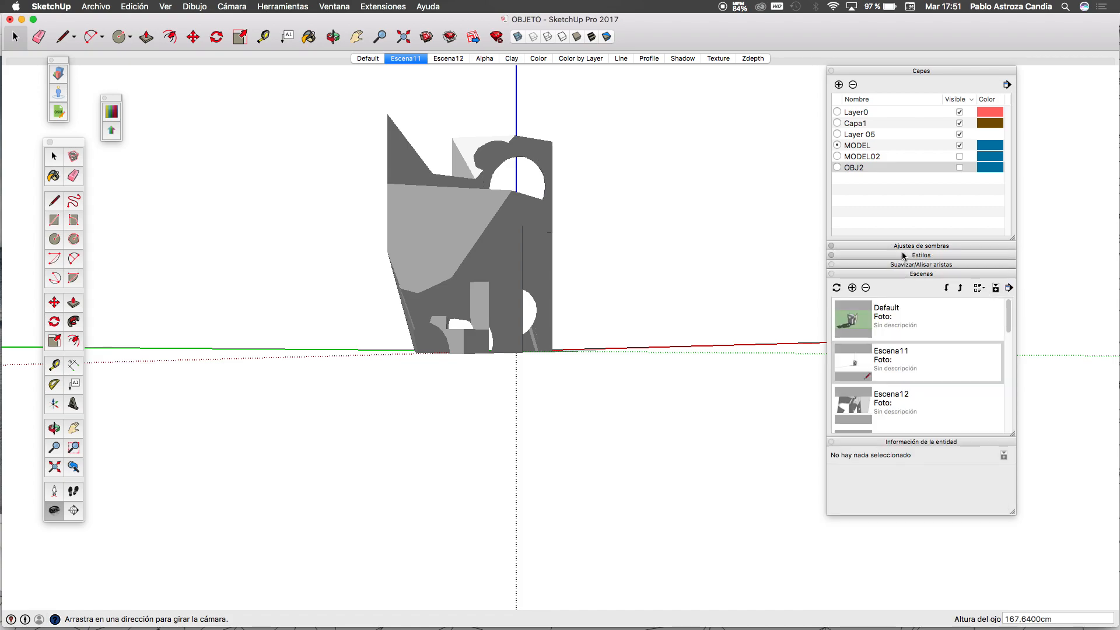
pyautogui.click(852, 287)
pyautogui.click(520, 265)
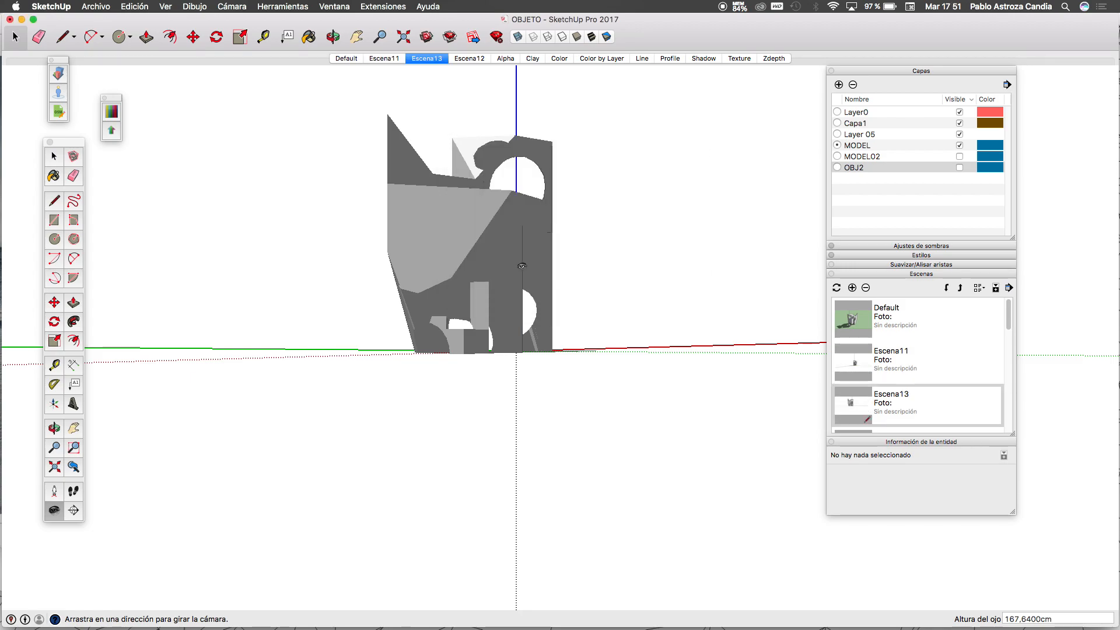
pyautogui.click(54, 490)
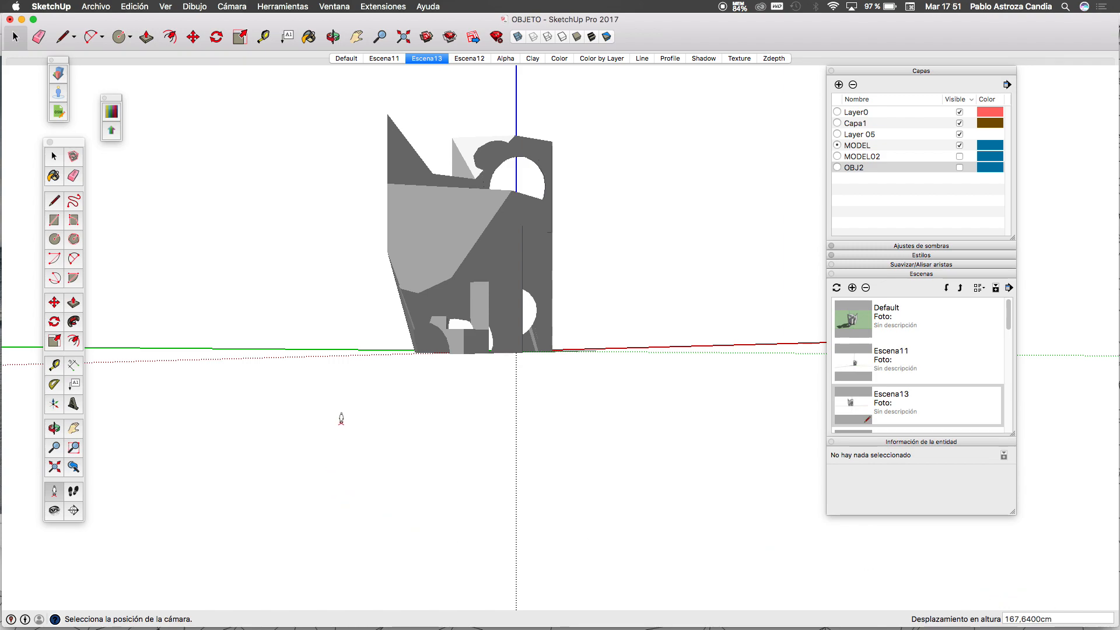
# Step: Start a 2D graphic export of the view in PNG format and open its export options
pyautogui.click(97, 7)
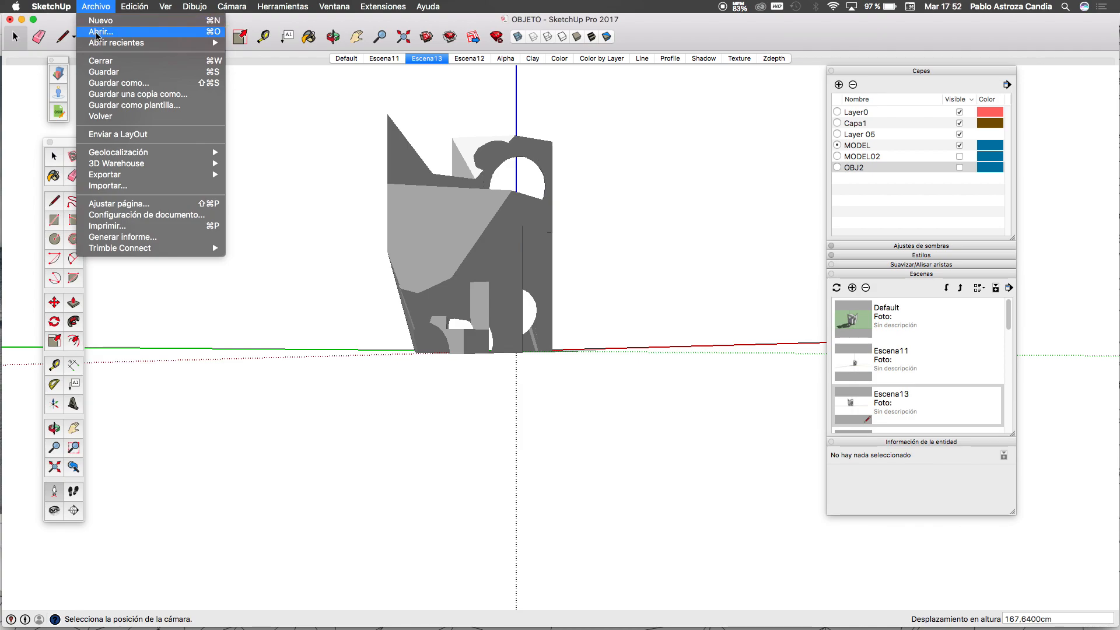
pyautogui.moveTo(115, 177)
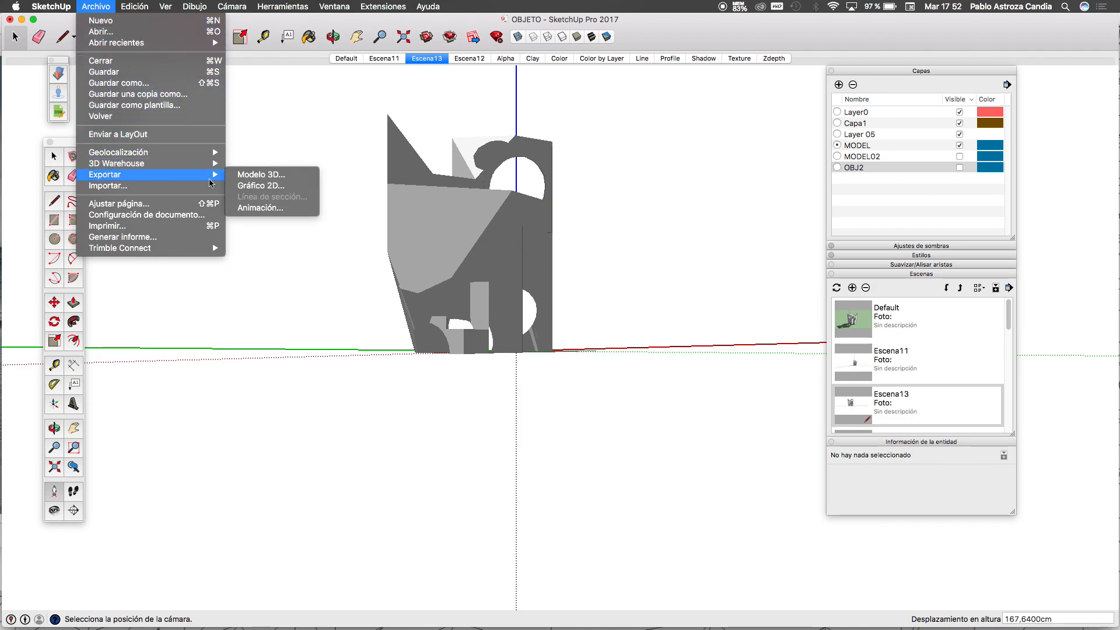
pyautogui.click(260, 185)
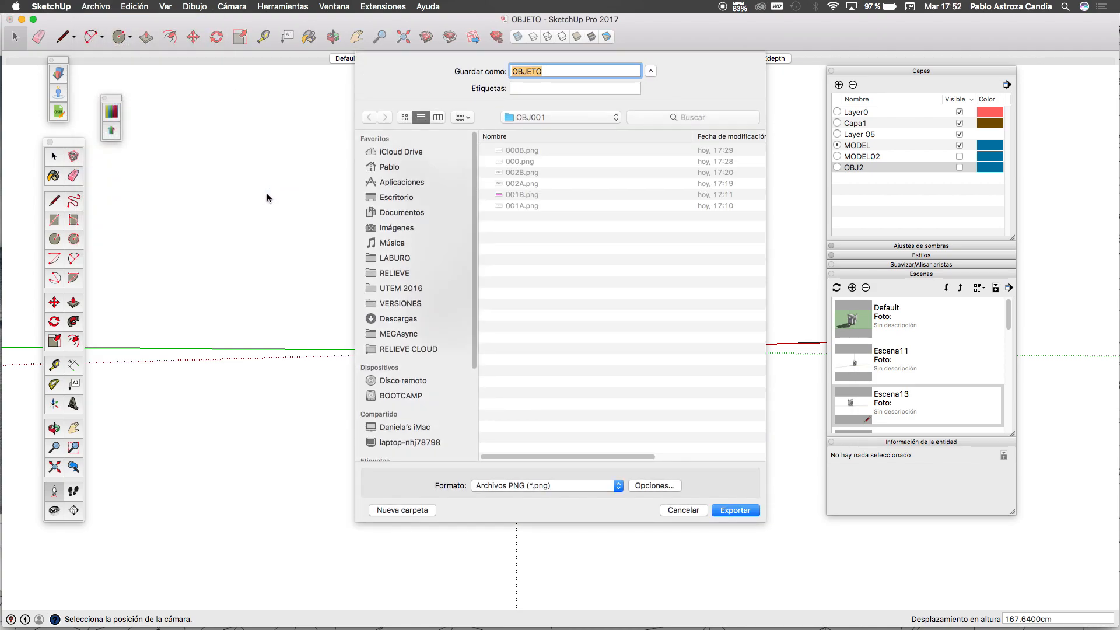
pyautogui.click(654, 486)
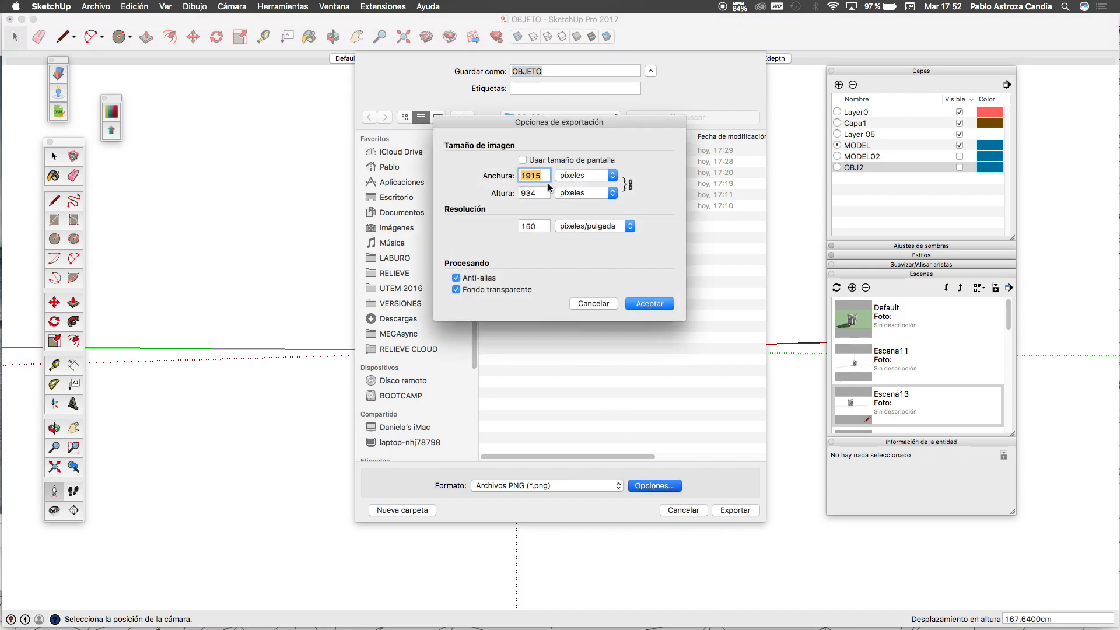
# Step: Switch to Photoshop and open floater-1.jpg from the UTOPIA folder, using its embedded color profile
pyautogui.hotkey('ctrl', 'Up')
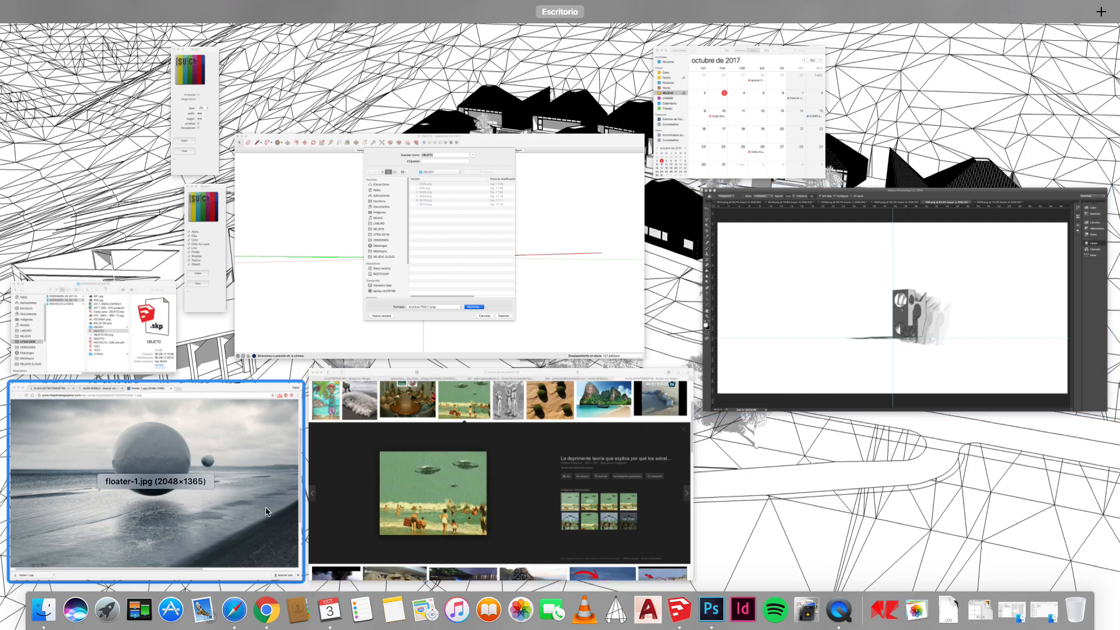
pyautogui.click(176, 505)
pyautogui.hotkey('ctrl', 'Up')
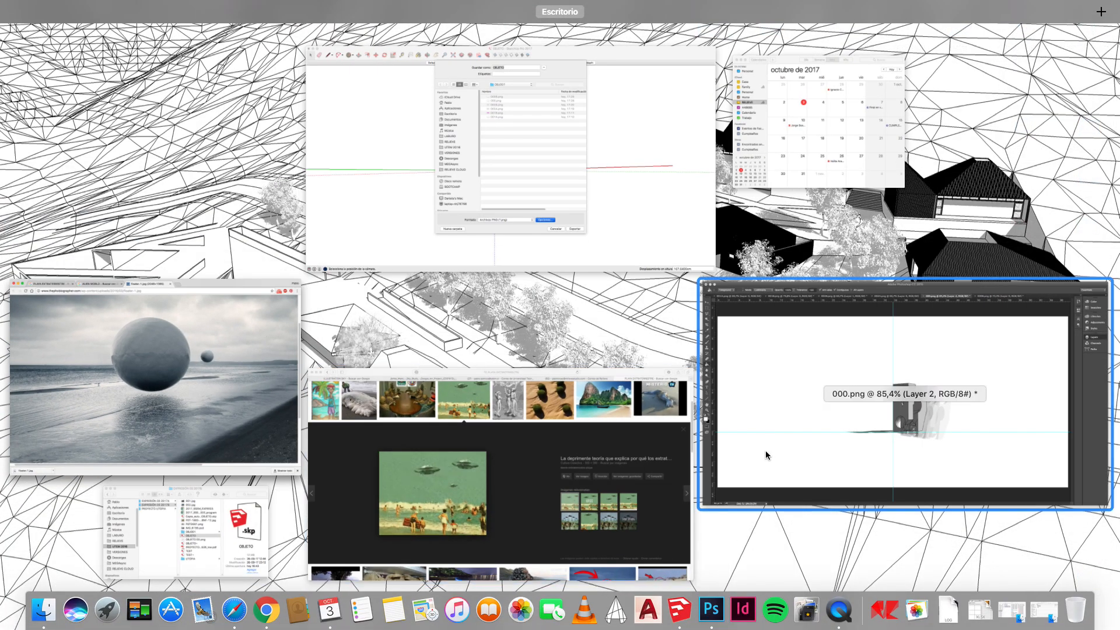
pyautogui.click(912, 403)
pyautogui.click(106, 7)
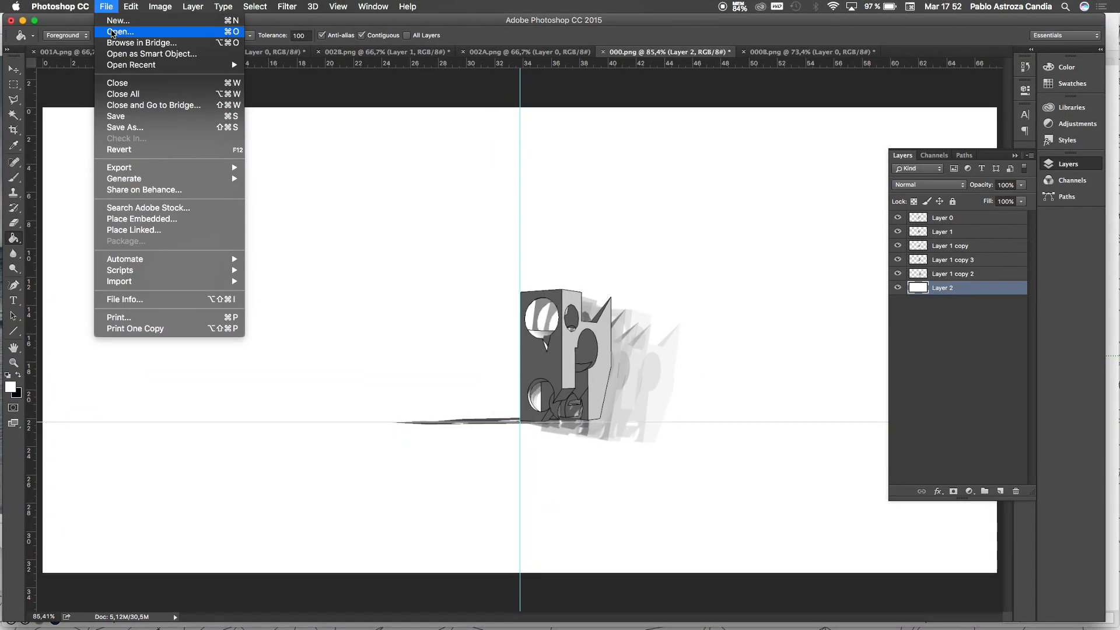
pyautogui.press('Return')
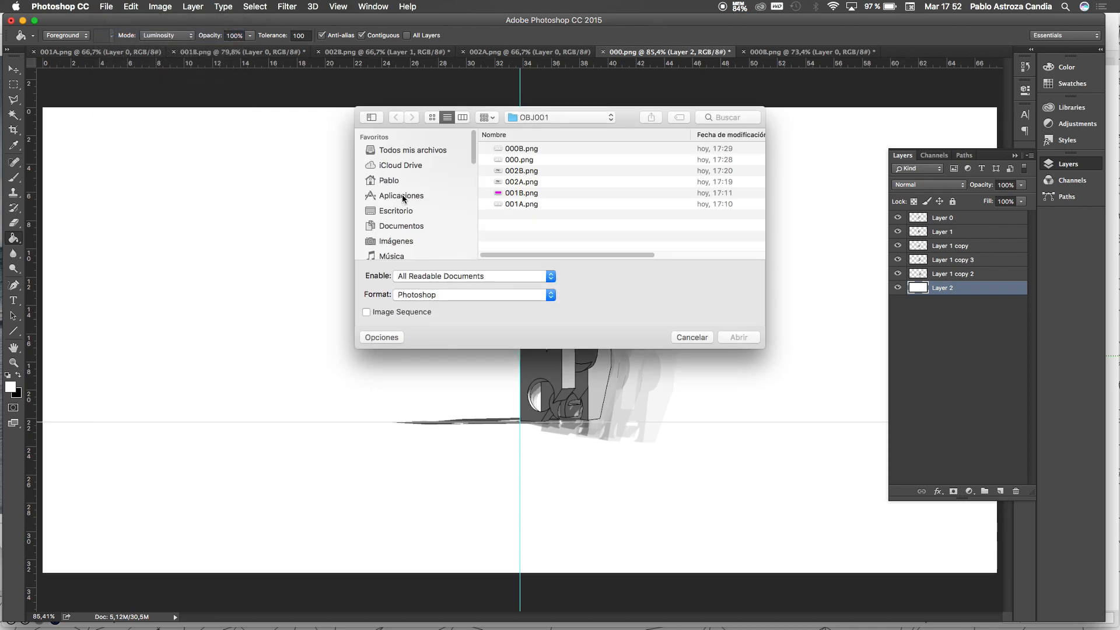
pyautogui.click(557, 117)
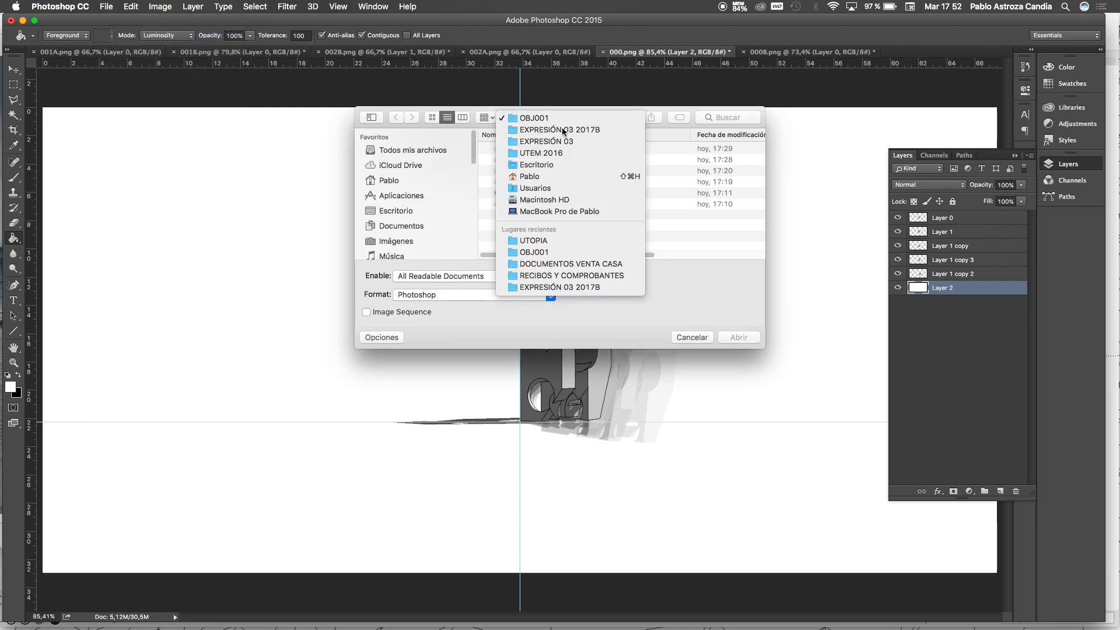
pyautogui.click(563, 130)
pyautogui.doubleClick(524, 149)
pyautogui.click(525, 149)
pyautogui.click(733, 336)
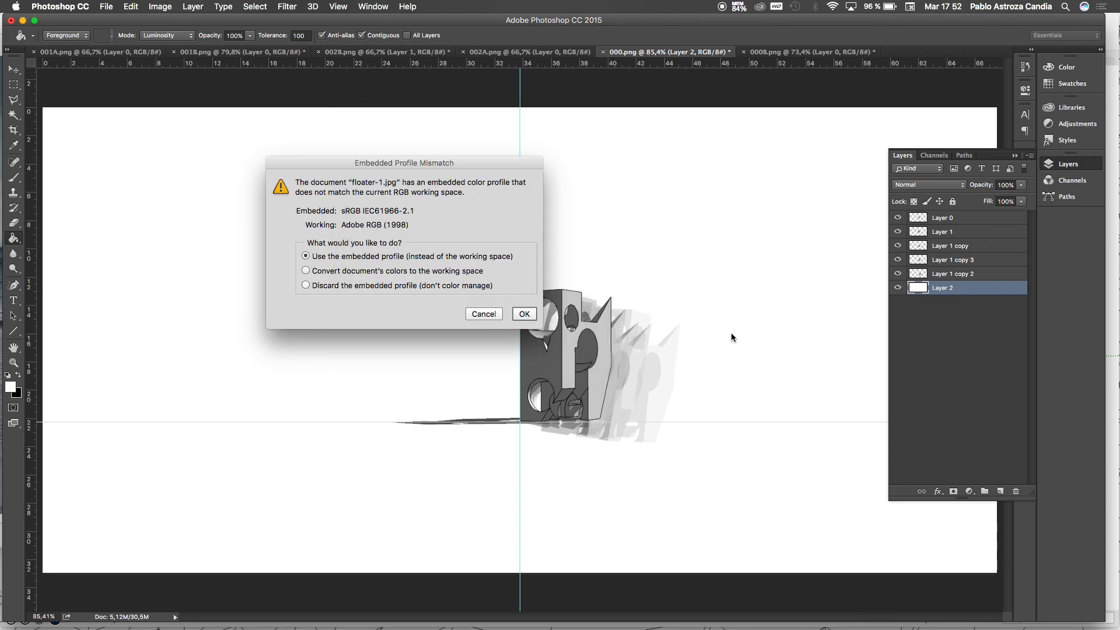
pyautogui.click(524, 313)
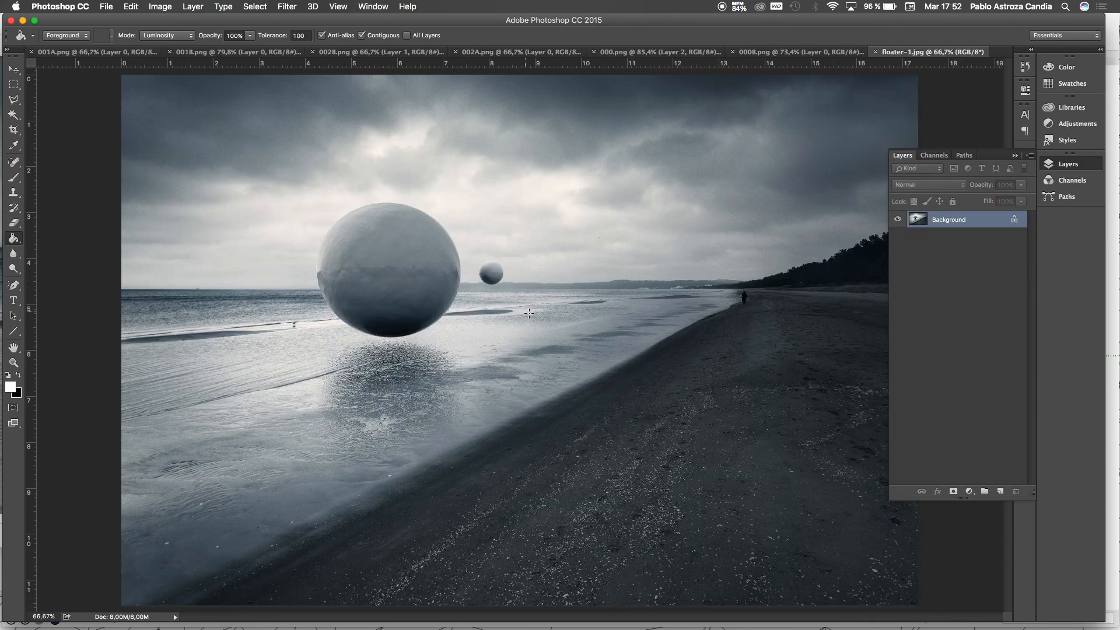
# Step: Check the beach photo's image size with width and height shown in pixels
pyautogui.click(163, 8)
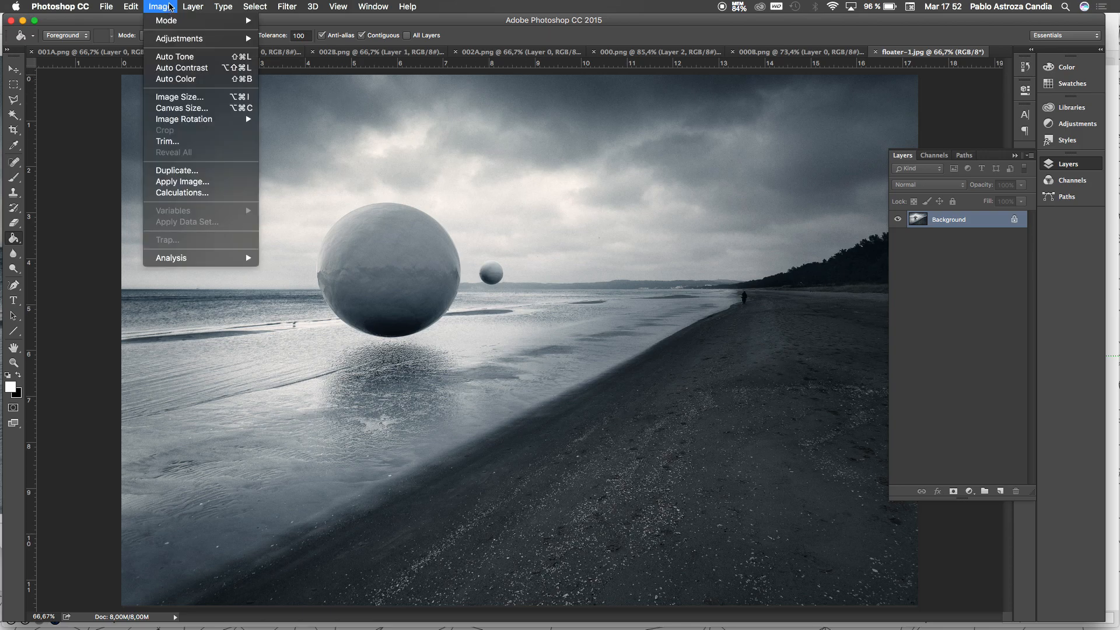
pyautogui.moveTo(171, 40)
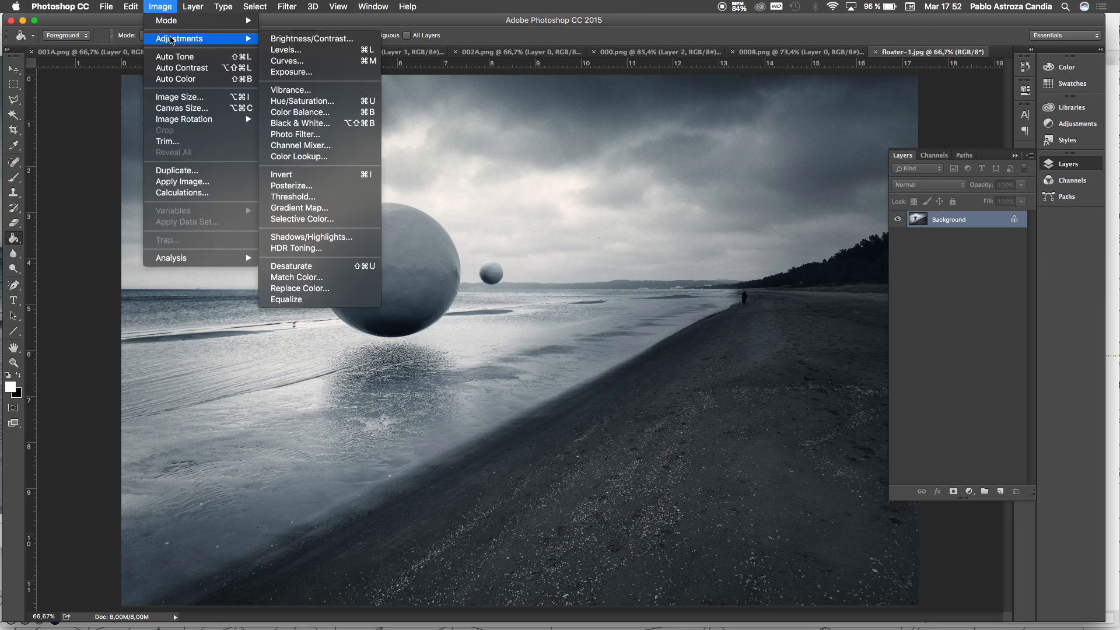
pyautogui.moveTo(127, 7)
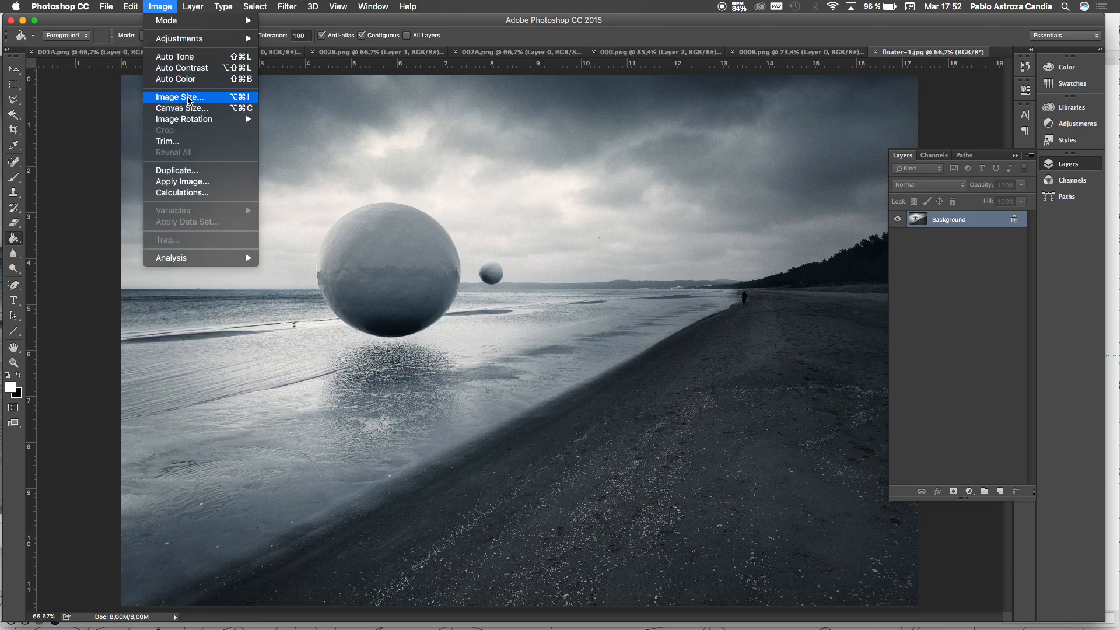
pyautogui.click(188, 100)
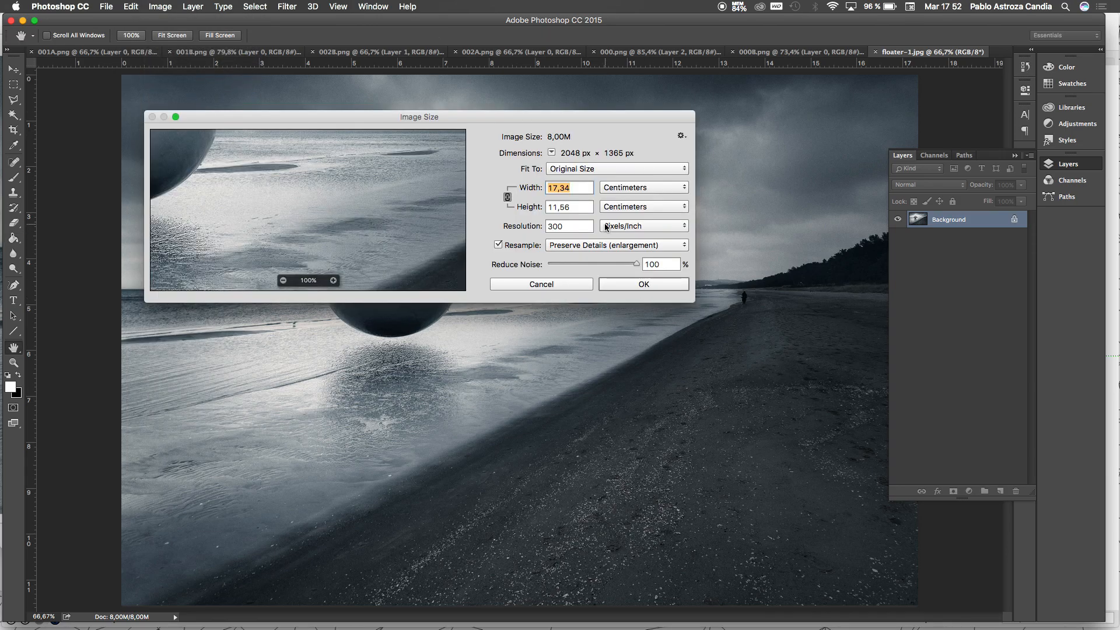
pyautogui.click(679, 189)
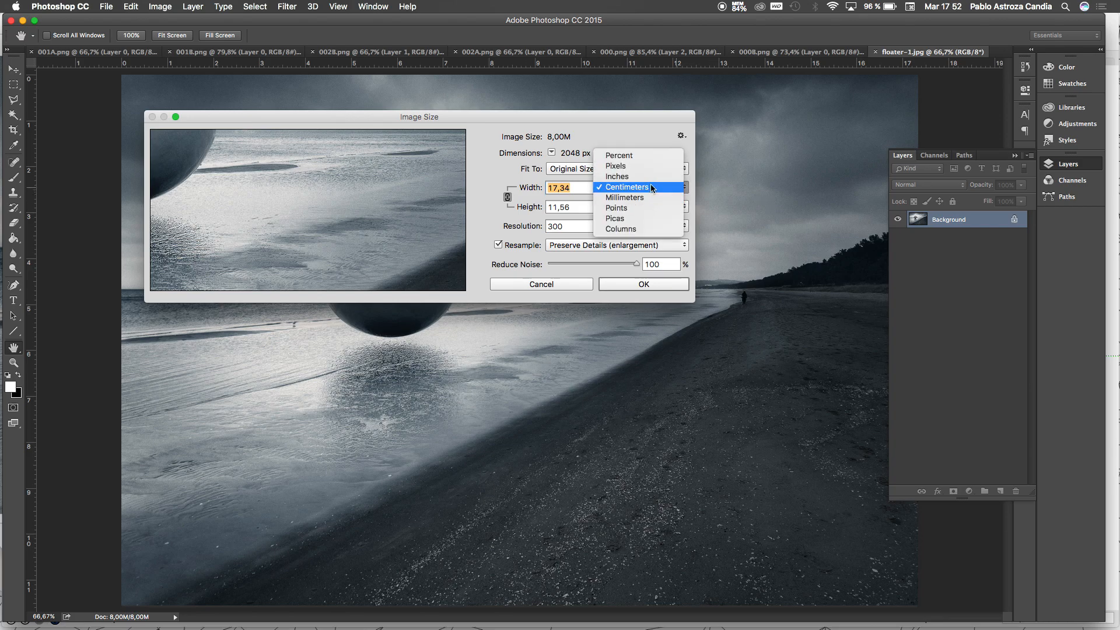
pyautogui.click(645, 166)
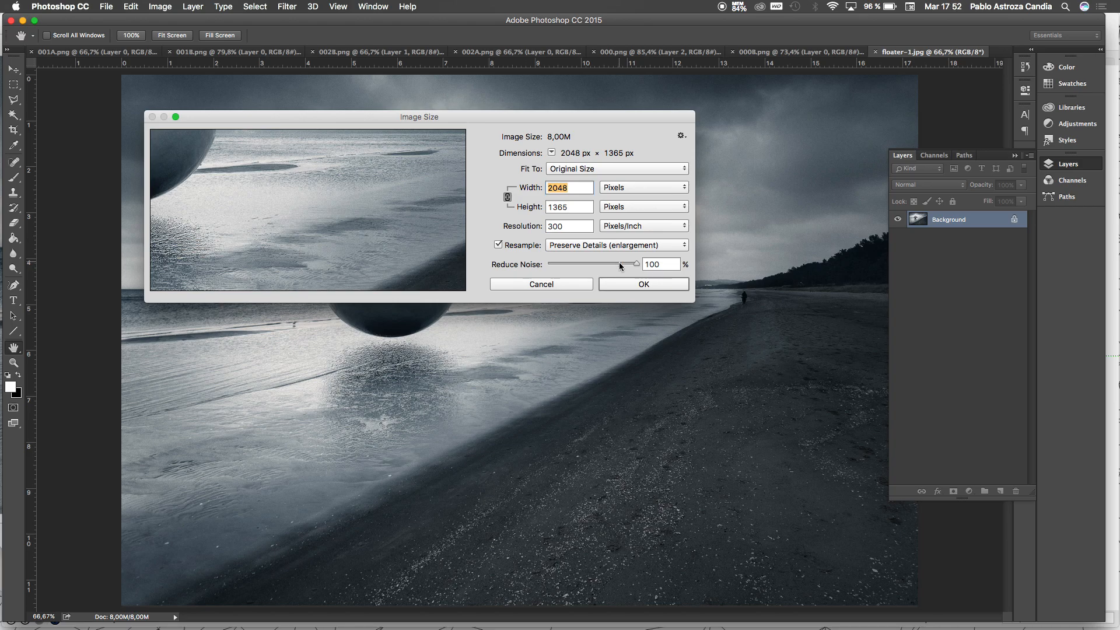
pyautogui.moveTo(460, 266)
pyautogui.click(642, 285)
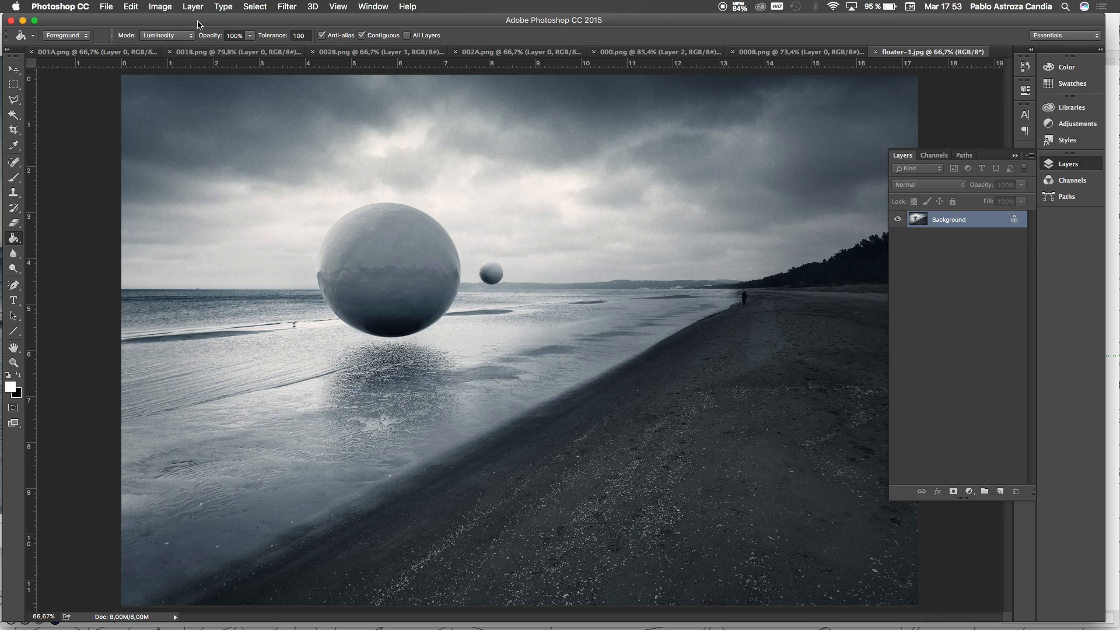
# Step: Review the beach photo's image dimensions and resolution without changing them
pyautogui.click(171, 9)
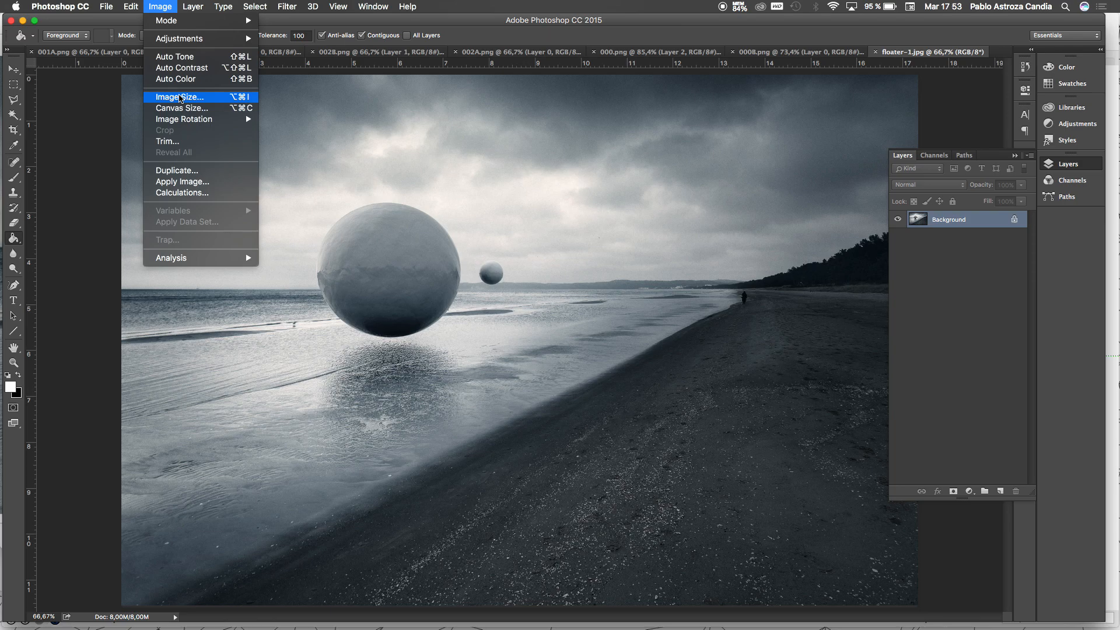
pyautogui.click(180, 98)
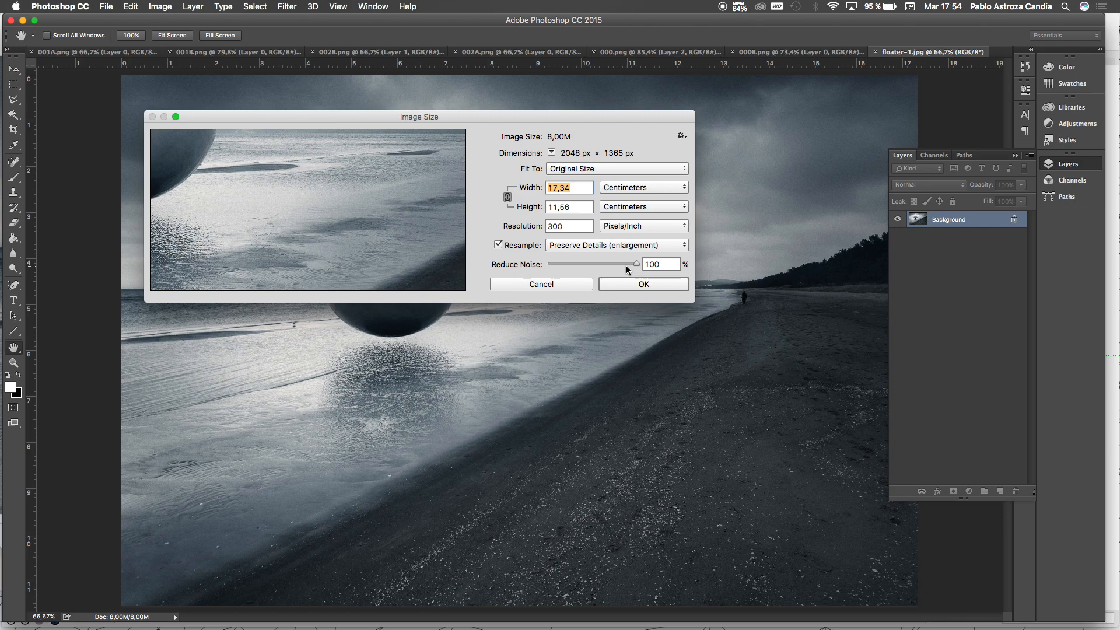
pyautogui.press('Escape')
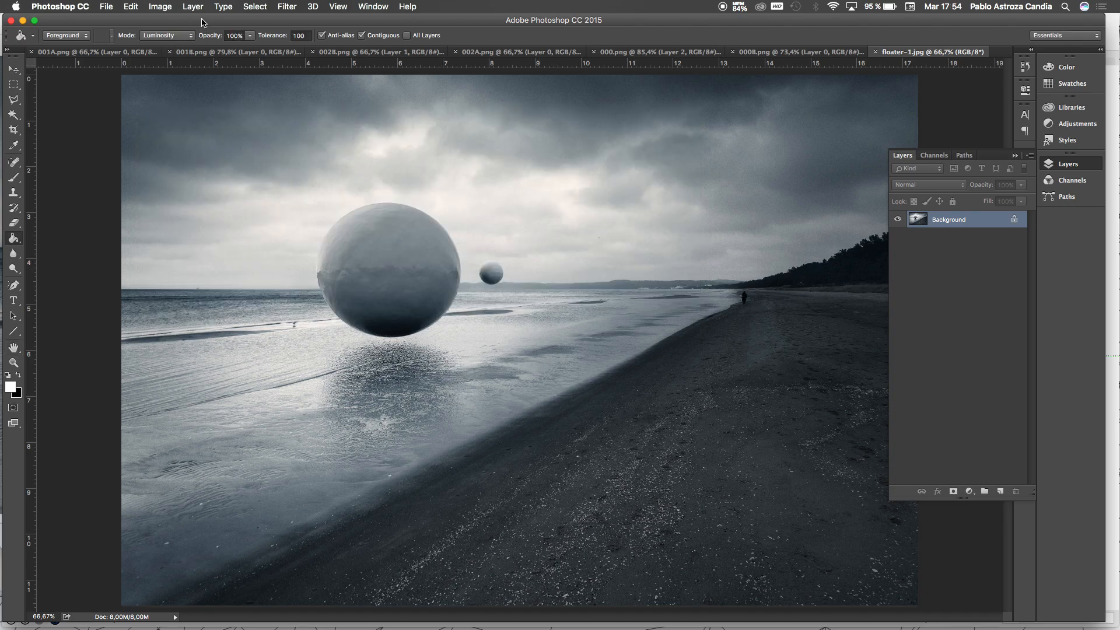
# Step: Set up a canvas enlargement of the beach photo to 30 × 30 cm with a white extension color
pyautogui.click(169, 7)
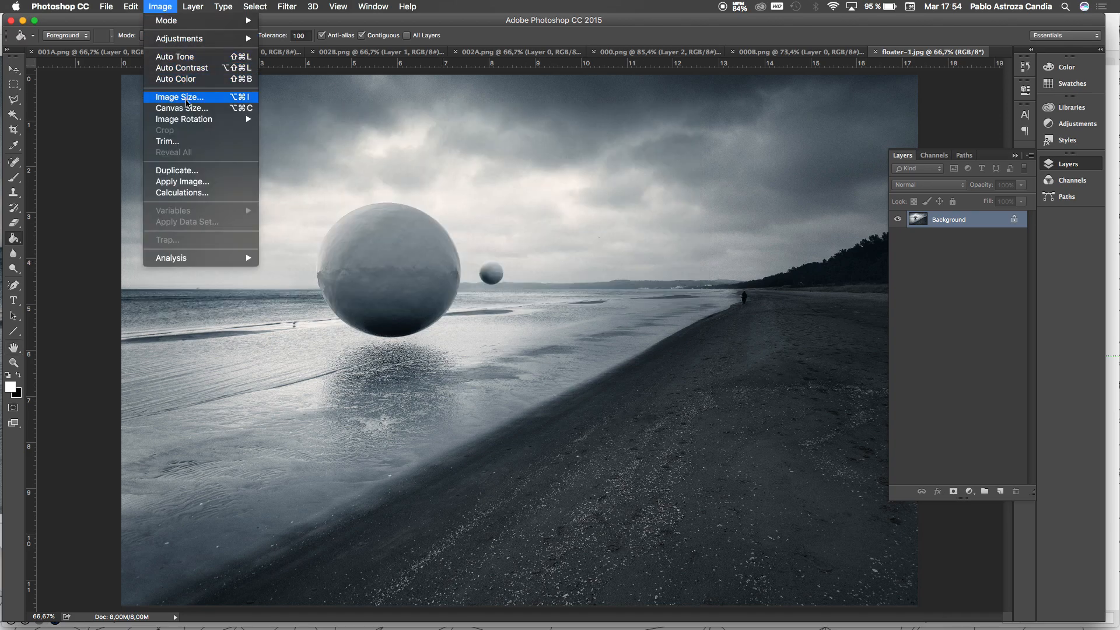
pyautogui.click(187, 108)
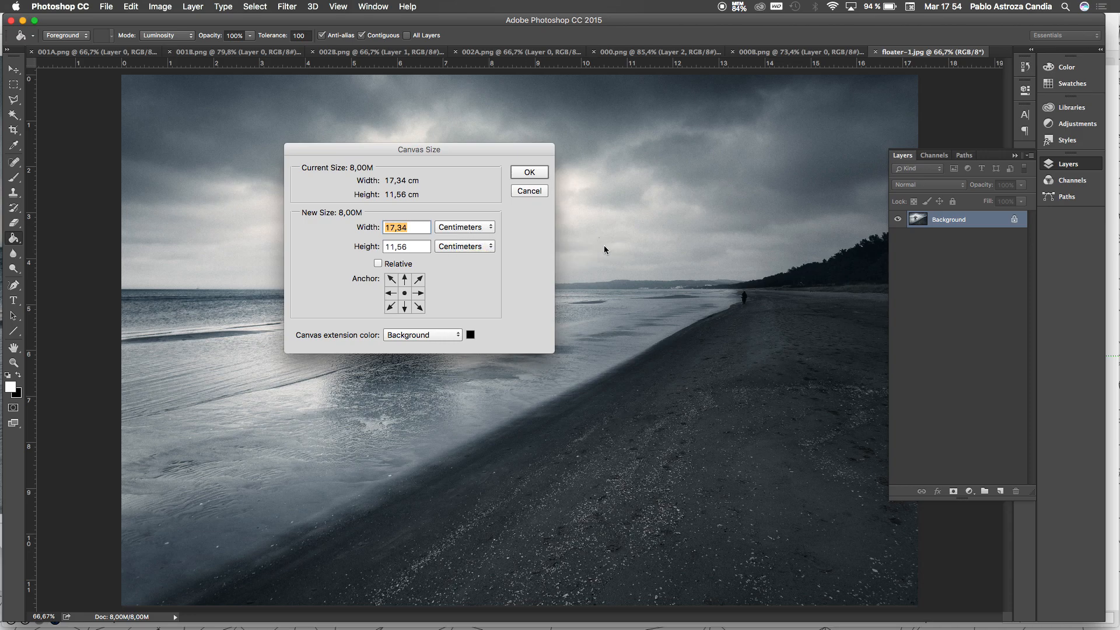
pyautogui.click(450, 337)
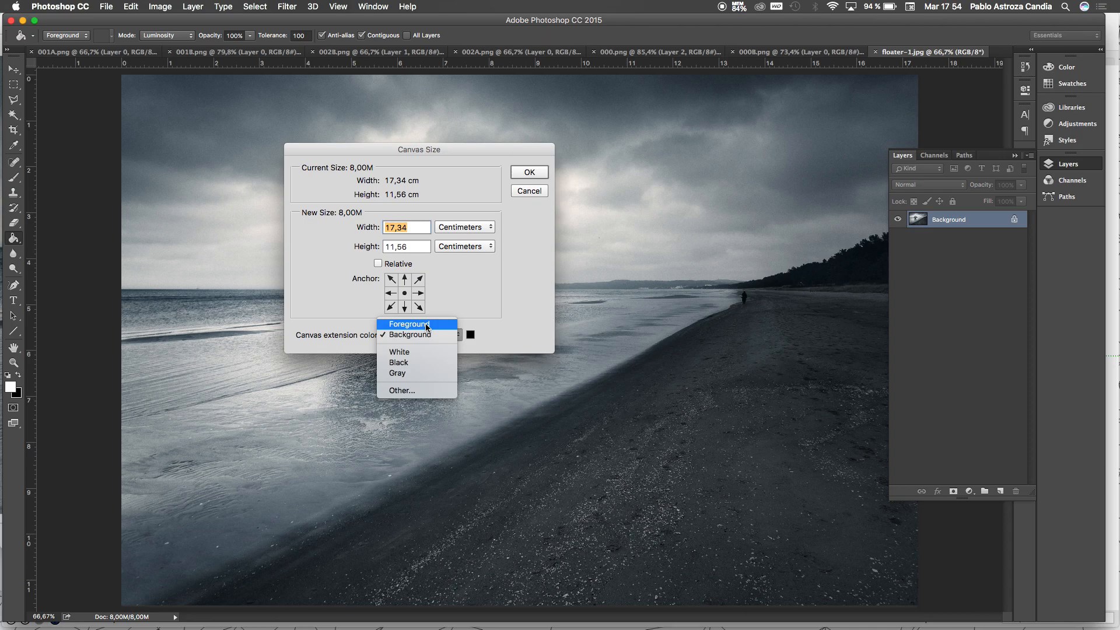
pyautogui.click(413, 352)
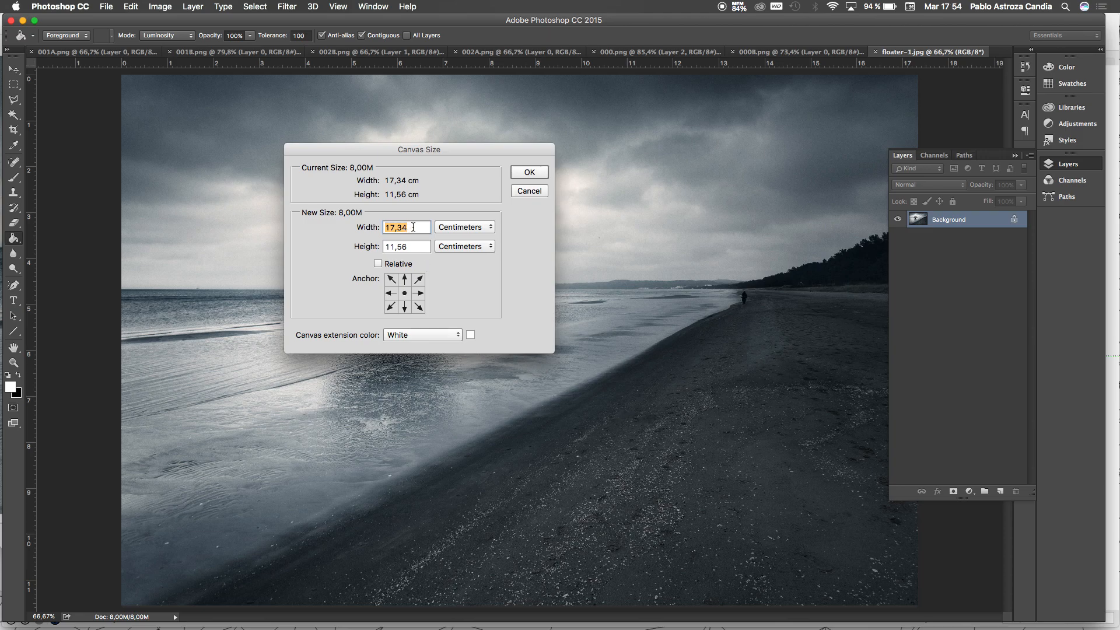
pyautogui.write('30')
pyautogui.press('Tab')
pyautogui.write('30')
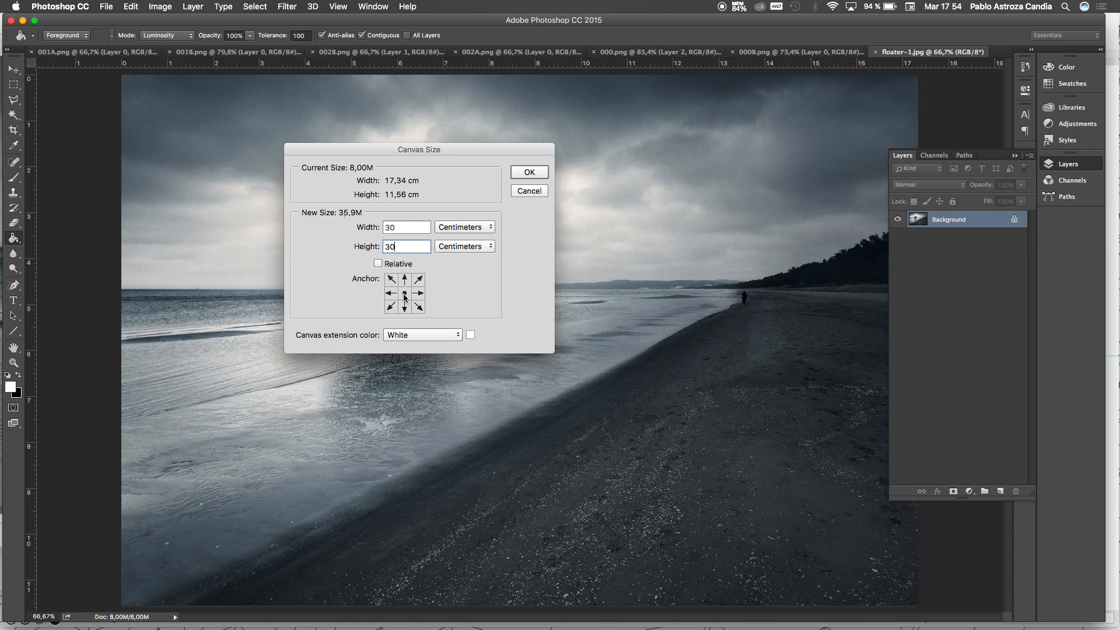
# Step: Try anchoring the photo at the bottom center of the enlarged canvas, apply the resize, and undo it
pyautogui.click(392, 308)
pyautogui.click(418, 307)
pyautogui.click(406, 308)
pyautogui.click(526, 170)
pyautogui.scroll(-10, 512, 282)
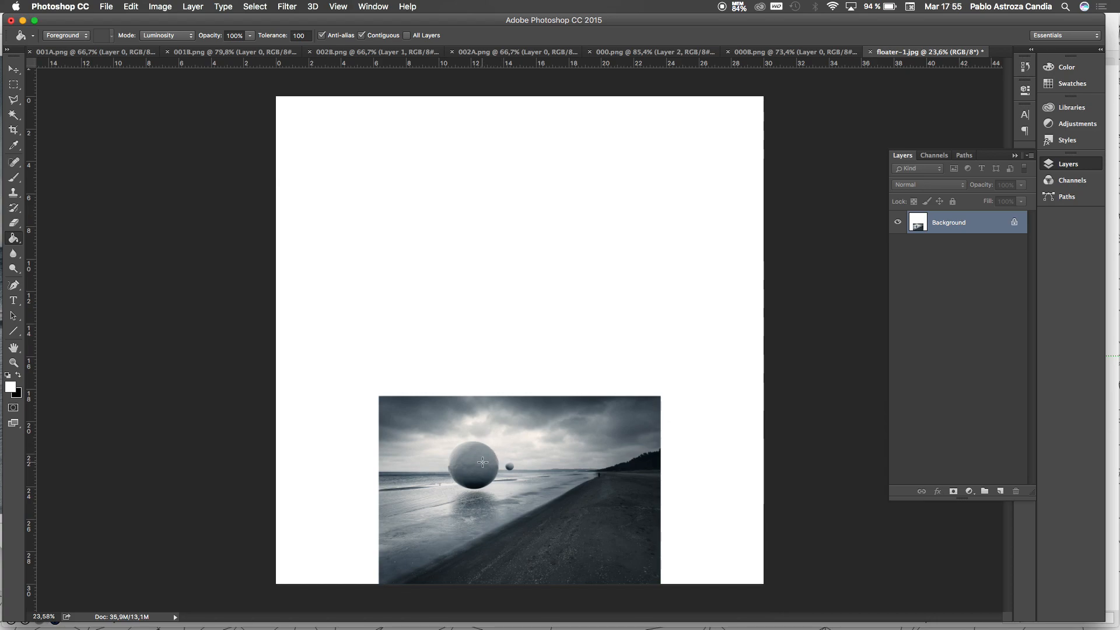
pyautogui.press('super+z')
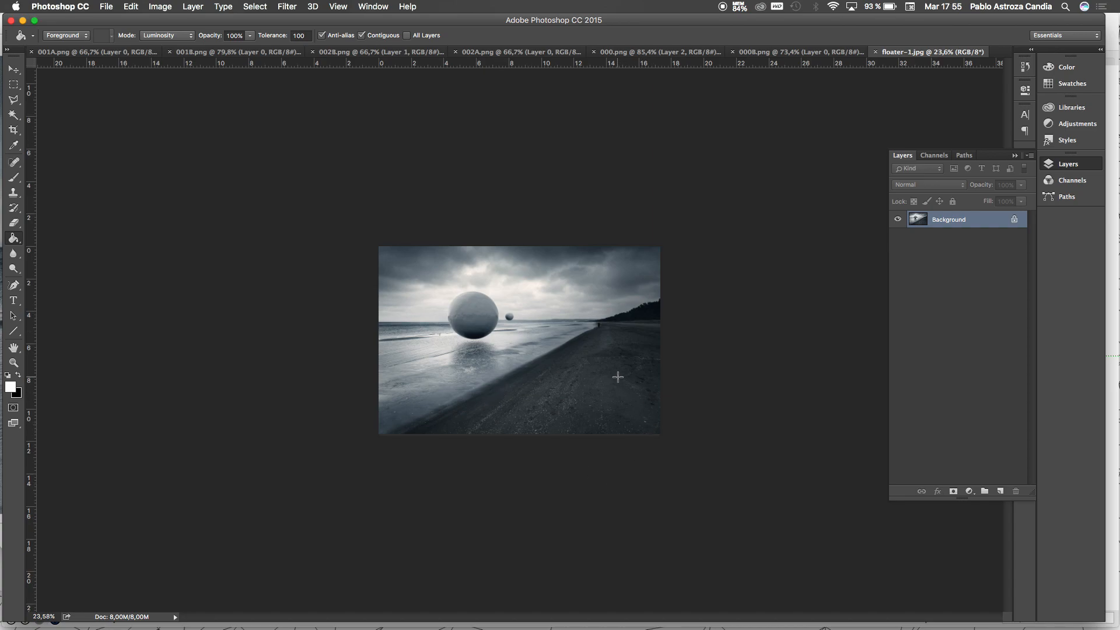
# Step: Compare SketchUp's export size options with the beach photo's image size in Photoshop, showing the photo's width in pixels
pyautogui.hotkey('ctrl', 'Up')
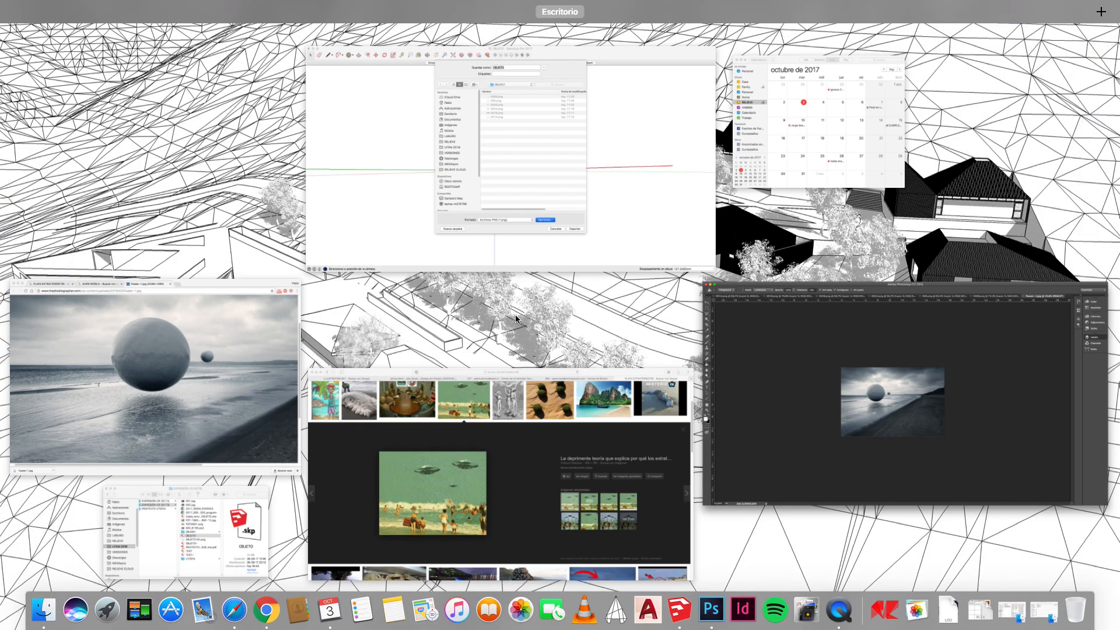
pyautogui.click(487, 219)
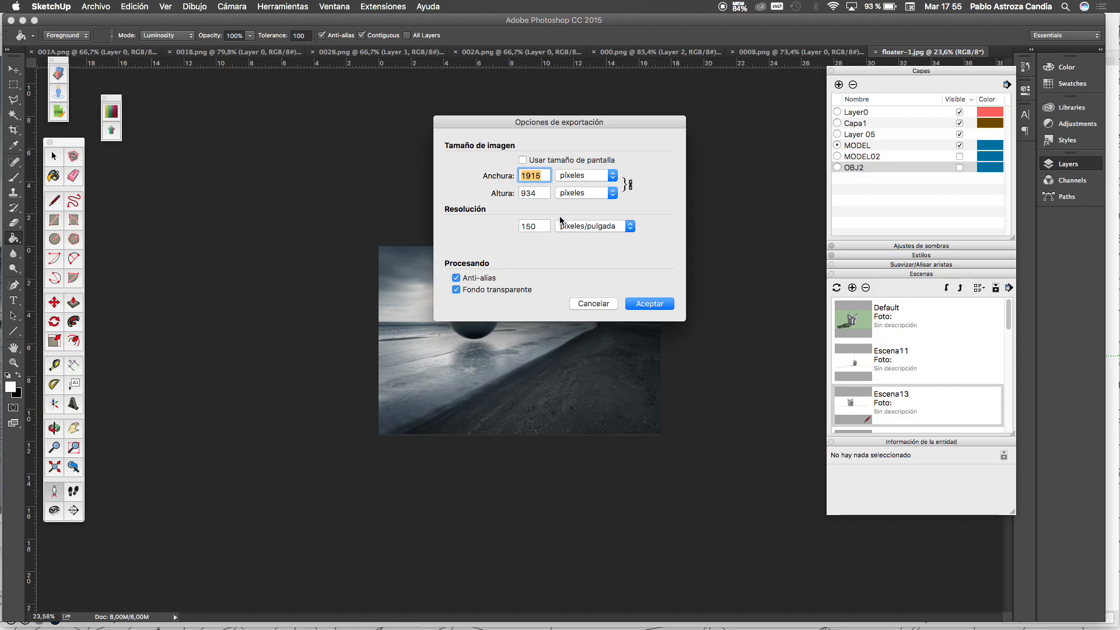
pyautogui.hotkey('ctrl', 'Up')
pyautogui.click(728, 306)
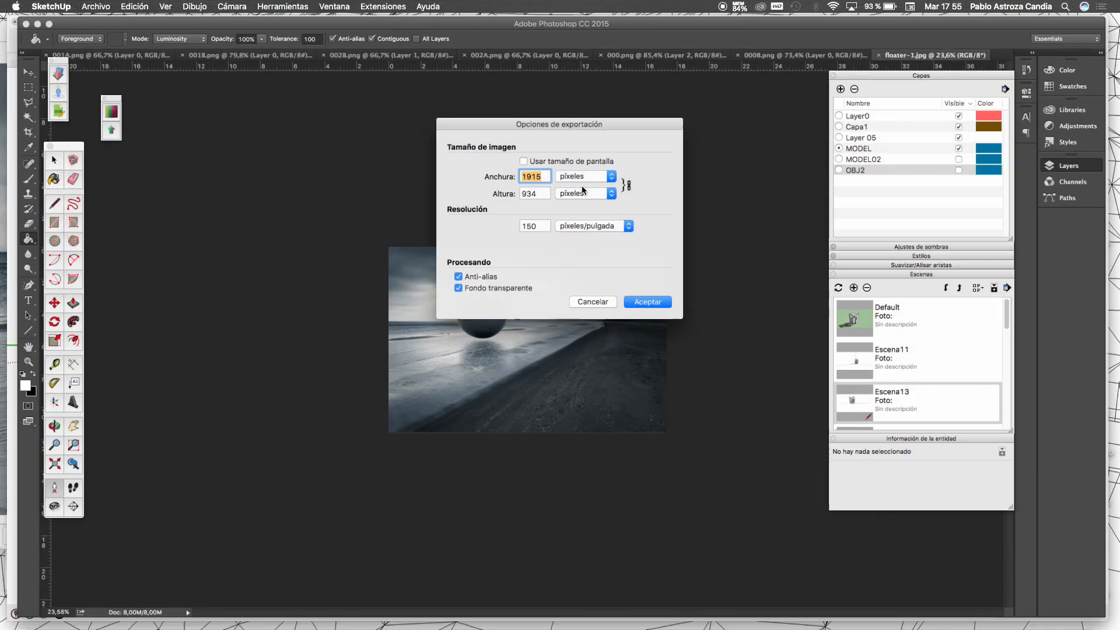
pyautogui.click(160, 7)
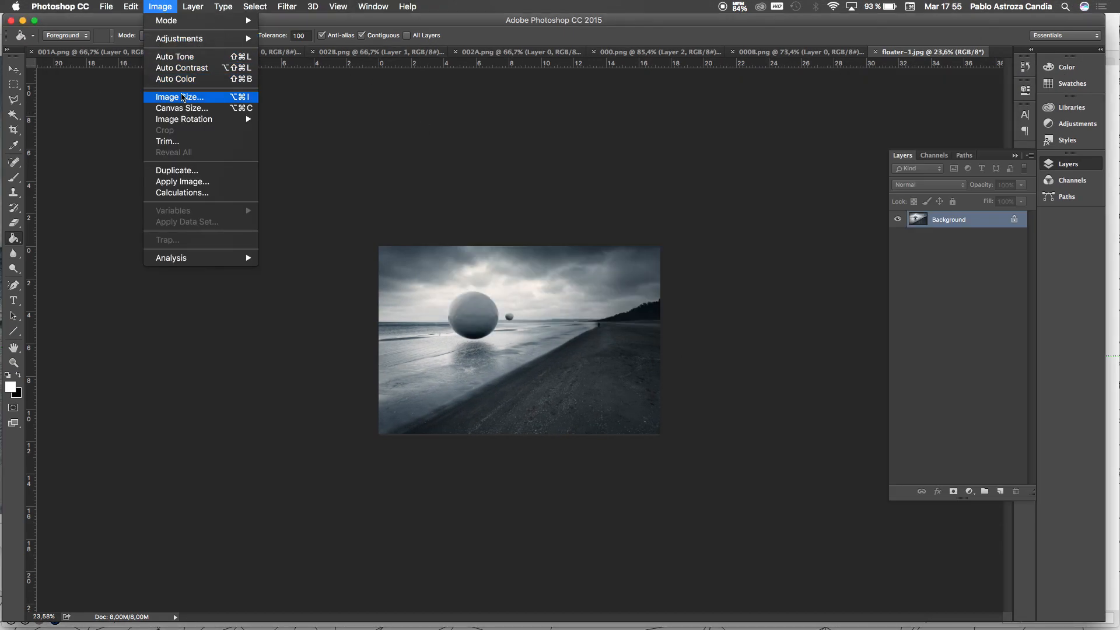
pyautogui.click(181, 97)
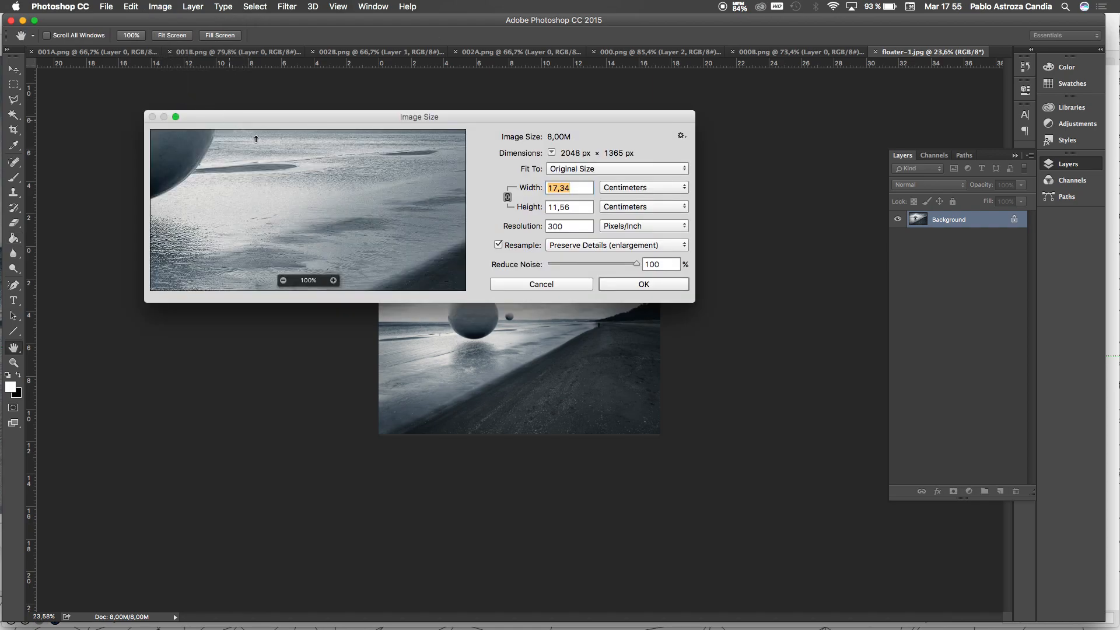
pyautogui.click(636, 188)
pyautogui.click(638, 167)
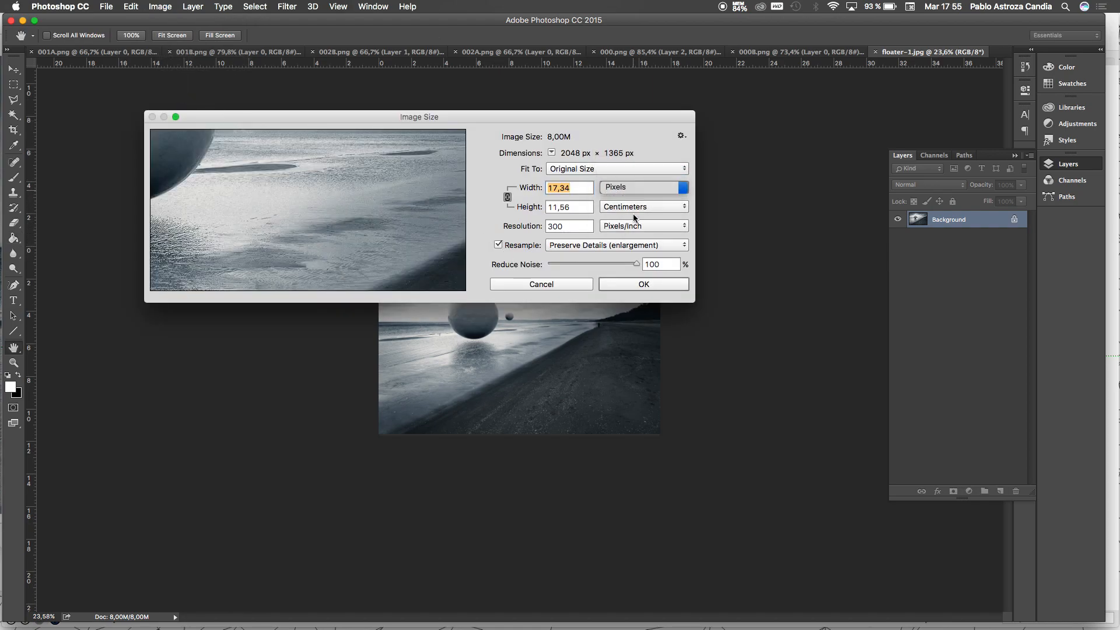
# Step: Switch to SketchUp and set the PNG export width to 2048 pixels and the resolution to 300 pixels per inch
pyautogui.hotkey('ctrl', 'Up')
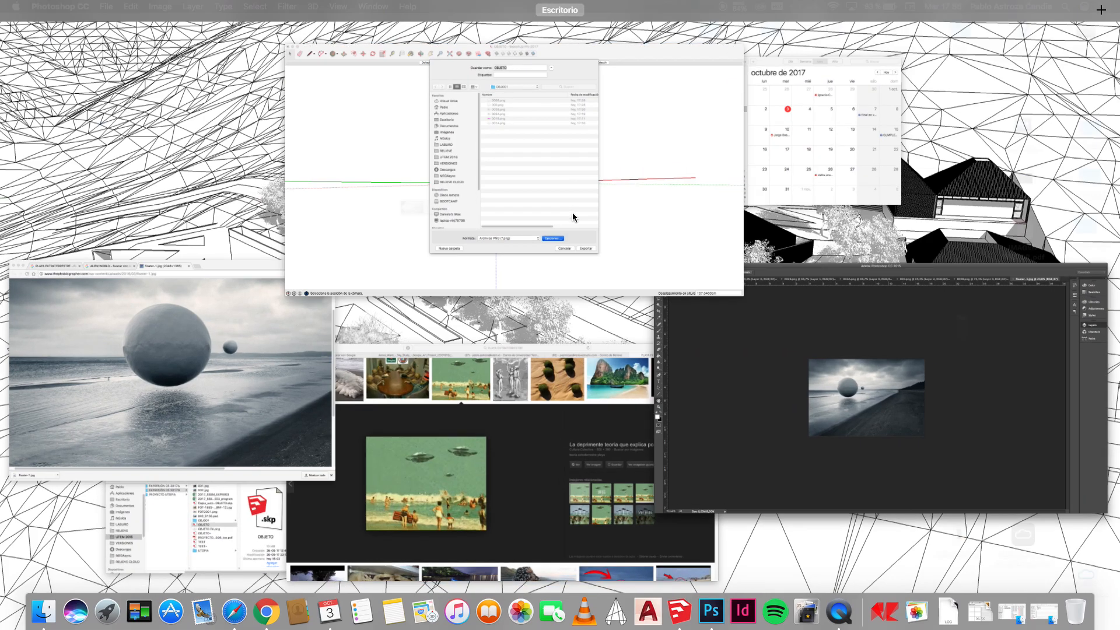
pyautogui.click(550, 190)
pyautogui.write('2048')
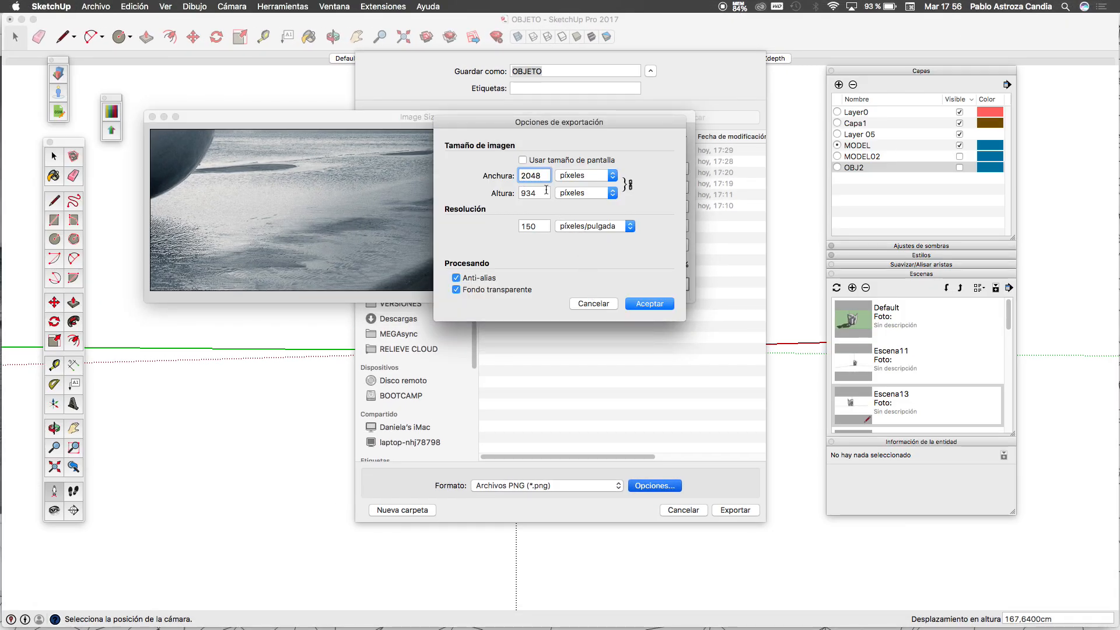
pyautogui.click(541, 226)
pyautogui.moveTo(542, 226); pyautogui.dragTo(500, 227)
pyautogui.write('300')
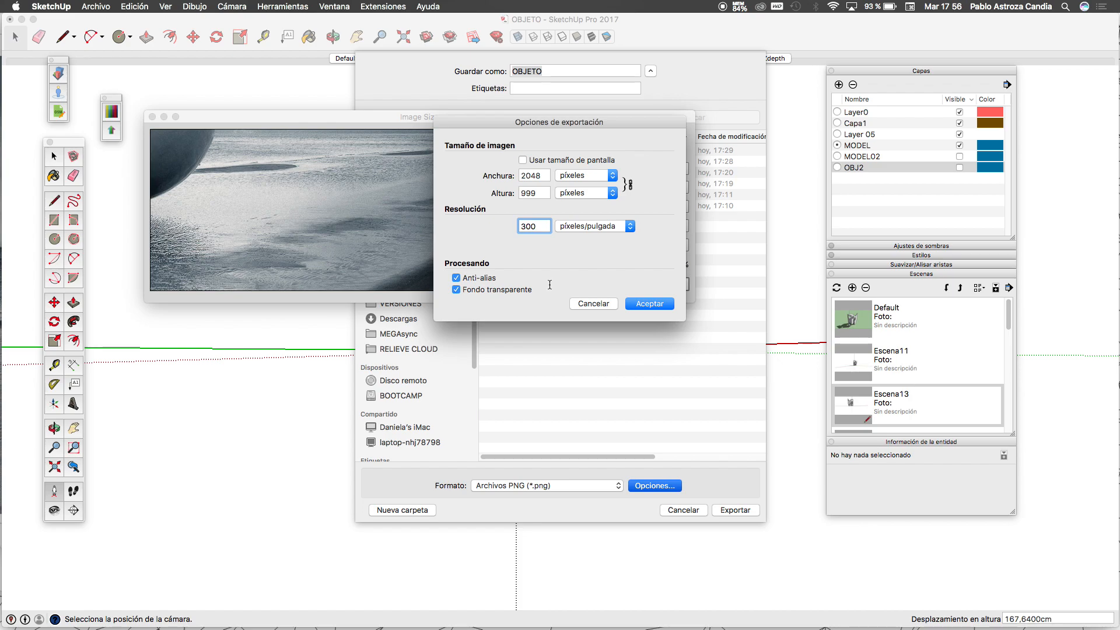
pyautogui.click(643, 303)
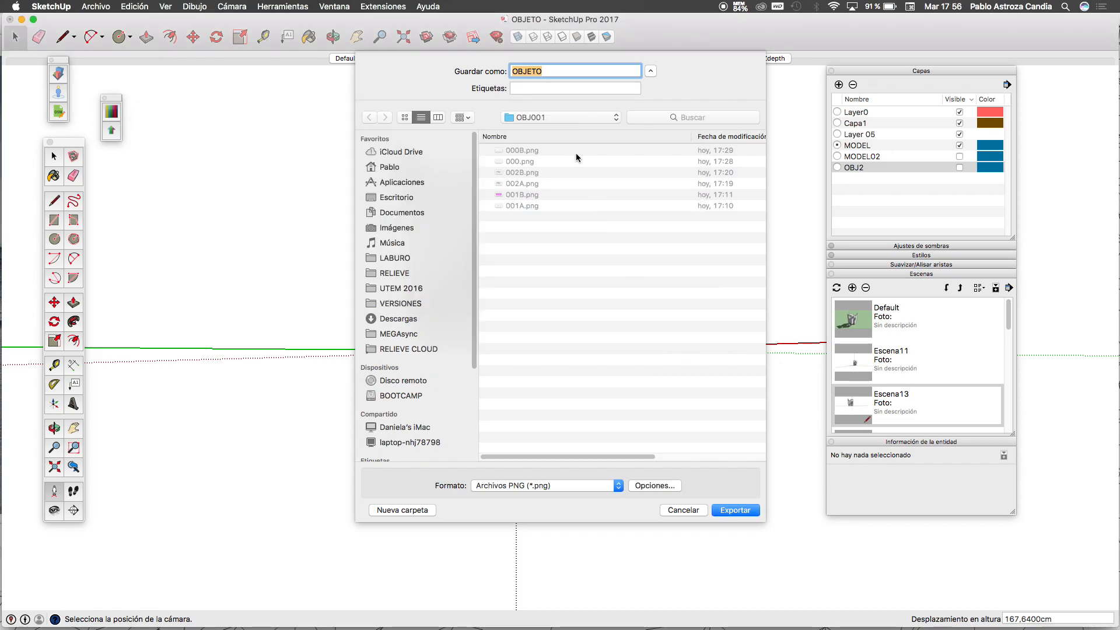
# Step: Choose the UTOPIA folder as the export destination and review the image export options
pyautogui.click(565, 122)
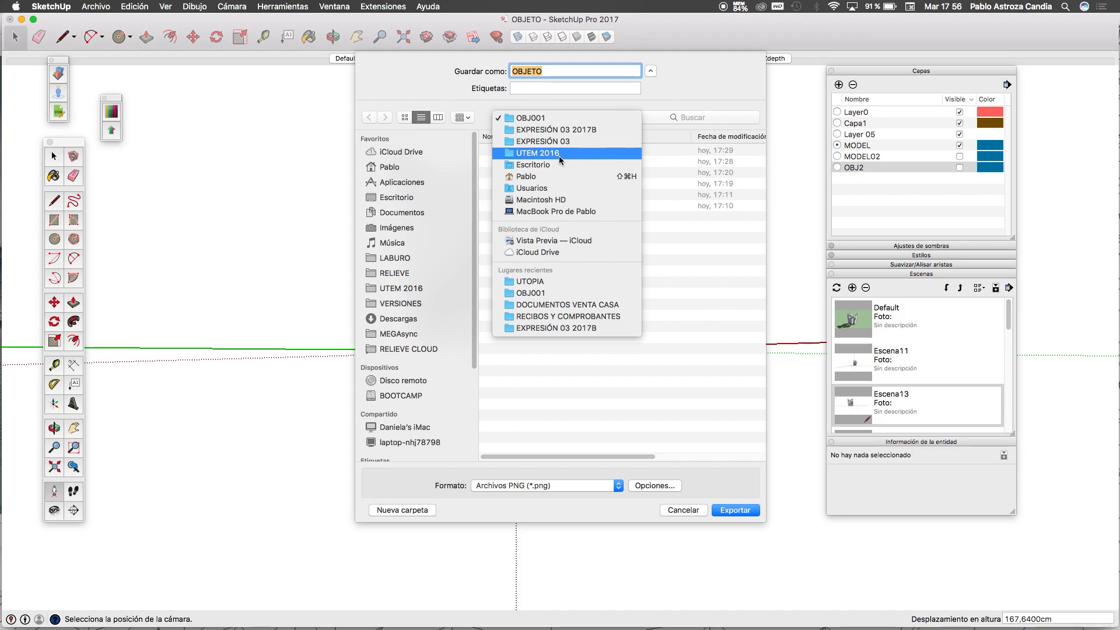
pyautogui.click(556, 281)
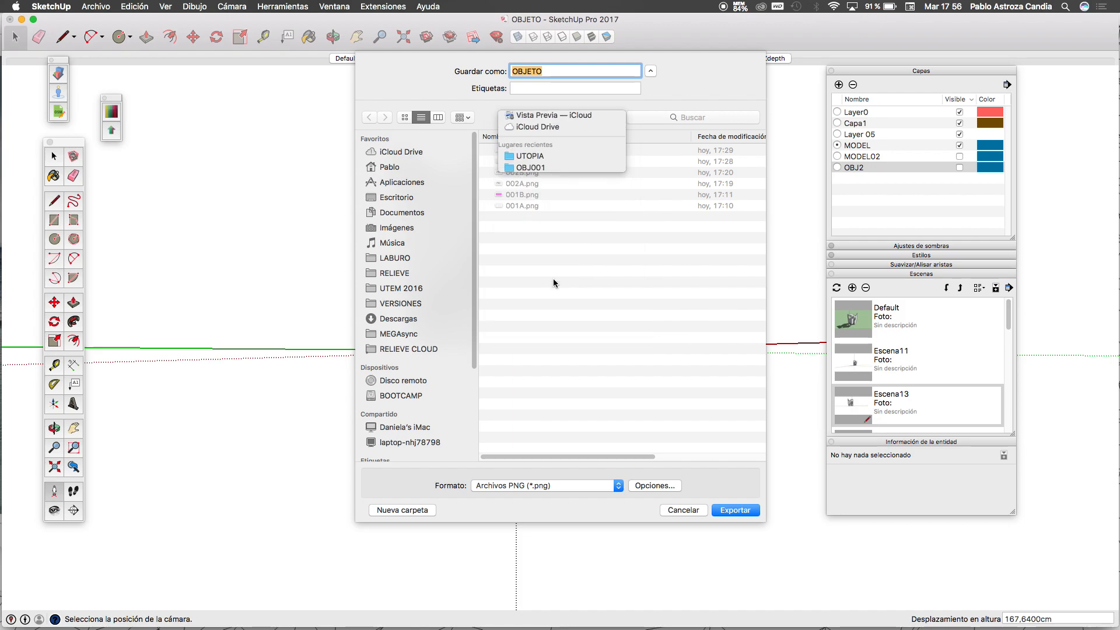
pyautogui.click(671, 486)
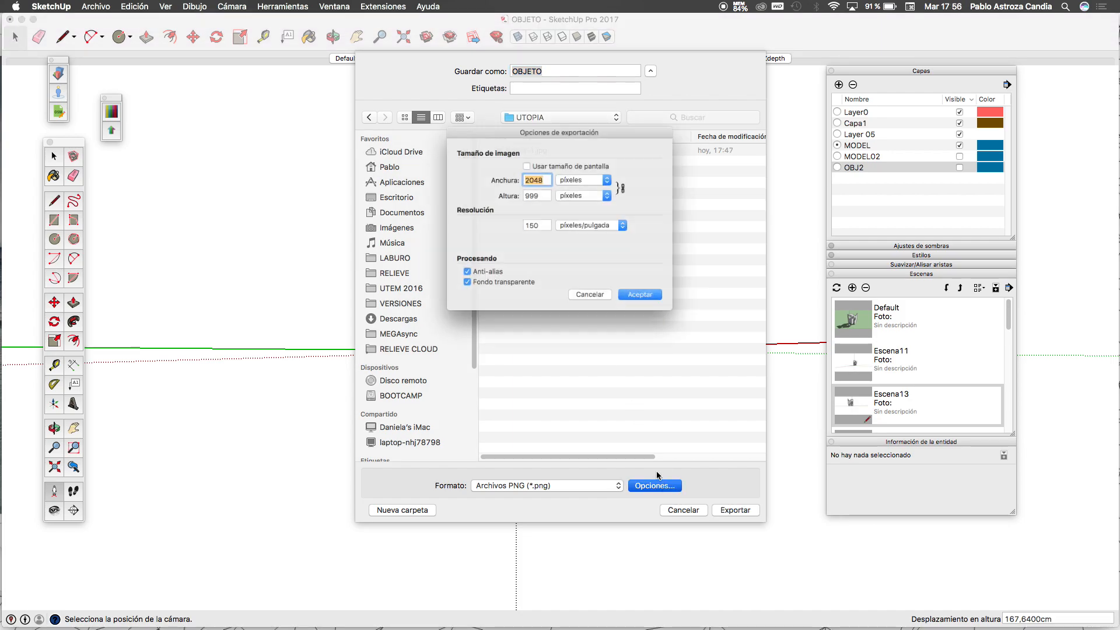
pyautogui.click(648, 304)
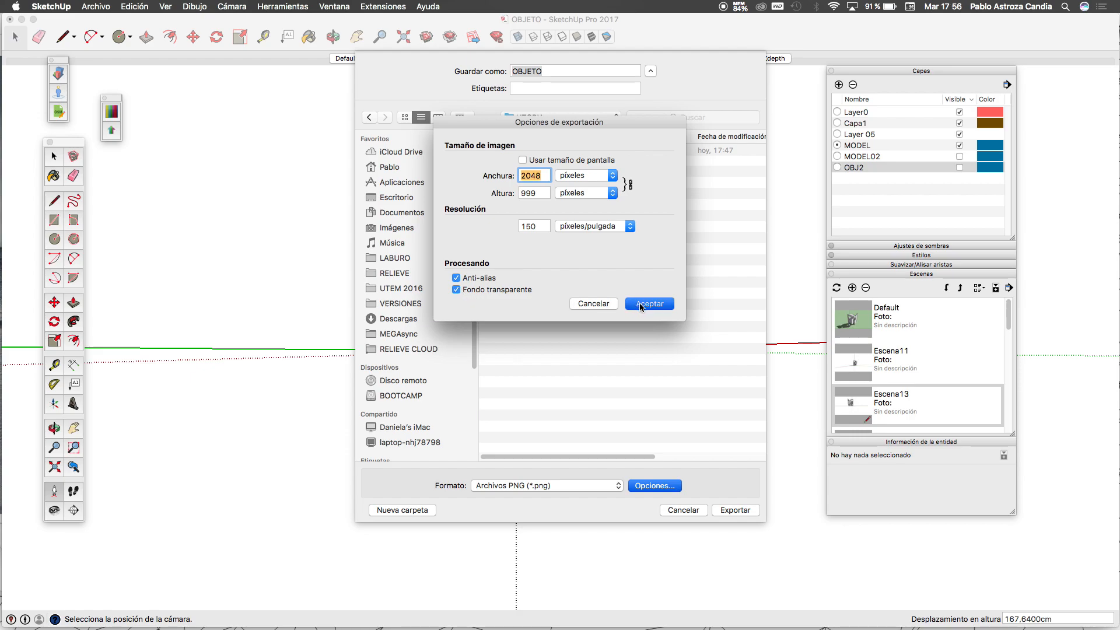
# Step: Set the export resolution to 300 pixels per inch again and export the view as OBJETO in PNG format
pyautogui.click(653, 486)
pyautogui.doubleClick(543, 229)
pyautogui.write('300')
pyautogui.click(532, 192)
pyautogui.click(648, 304)
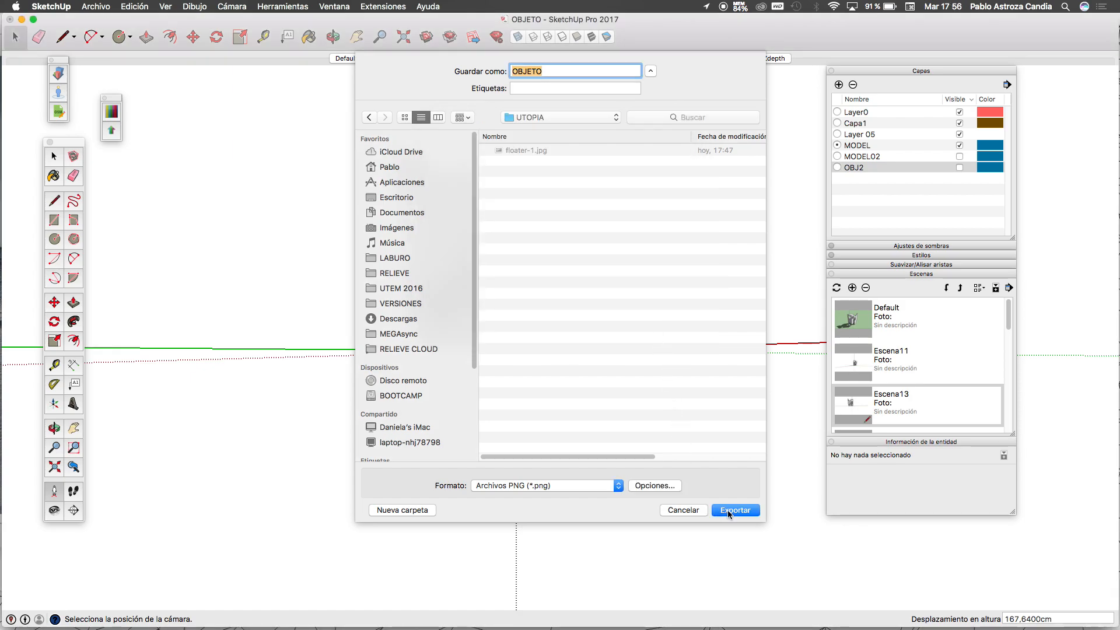
pyautogui.click(729, 511)
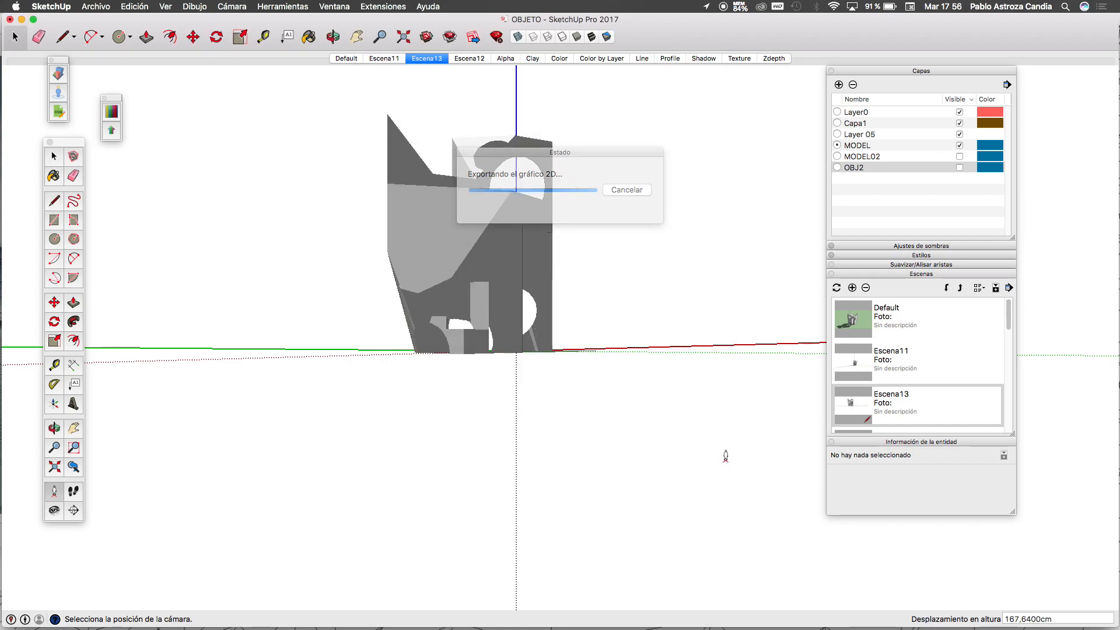
# Step: Turn on edges in the style and delete the stray lines extending below and beside the object
pyautogui.click(884, 255)
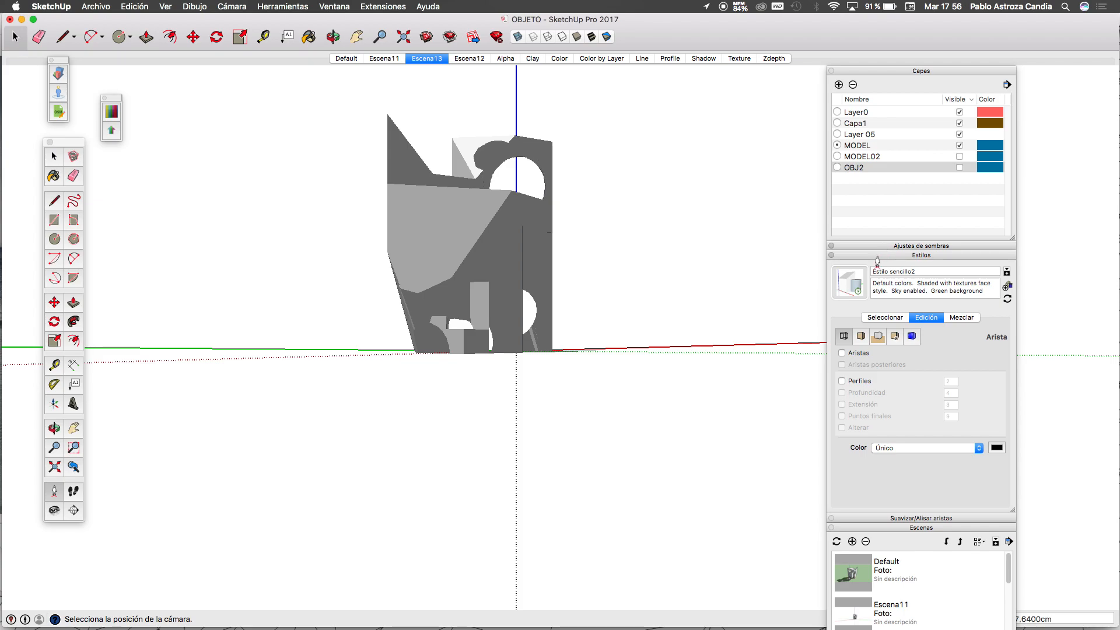
pyautogui.click(842, 352)
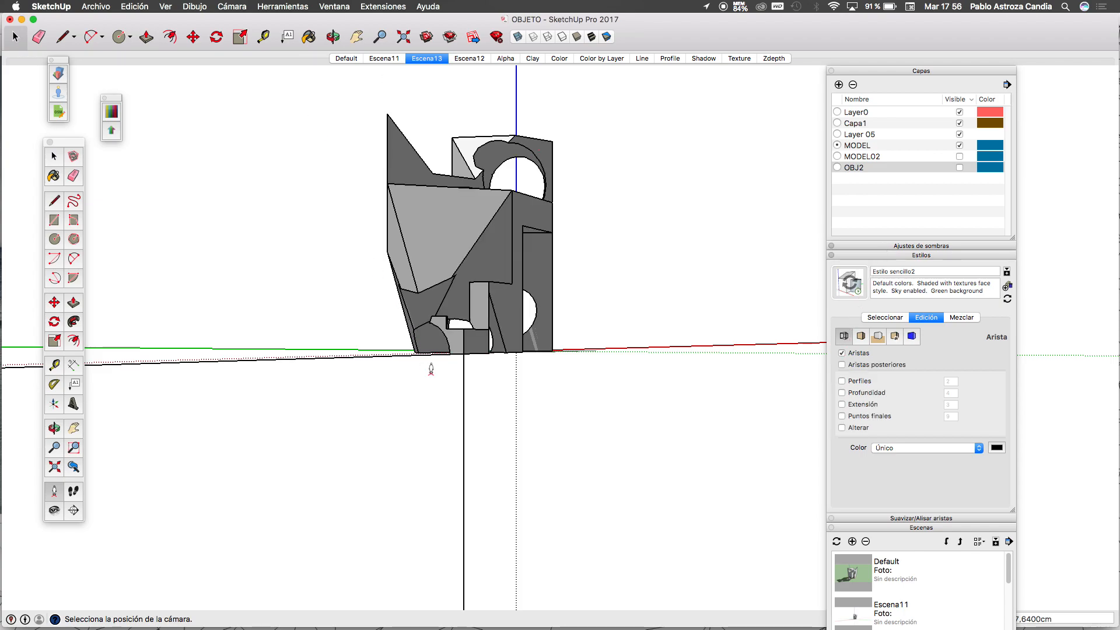
pyautogui.click(53, 156)
pyautogui.moveTo(507, 408); pyautogui.dragTo(255, 440)
pyautogui.press('Delete')
pyautogui.moveTo(261, 302); pyautogui.dragTo(198, 421)
pyautogui.press('Delete')
# Step: Export the view with edges as a 2D PNG graphic named OBJETO2 in the UTOPIA folder, keeping the same export options
pyautogui.click(98, 6)
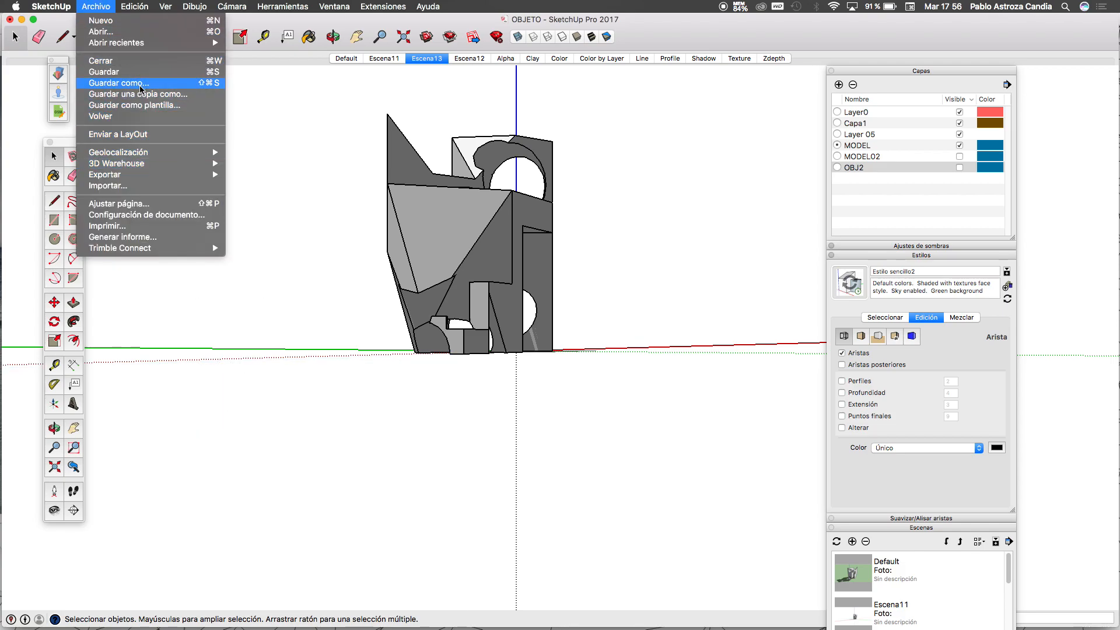
pyautogui.moveTo(216, 175)
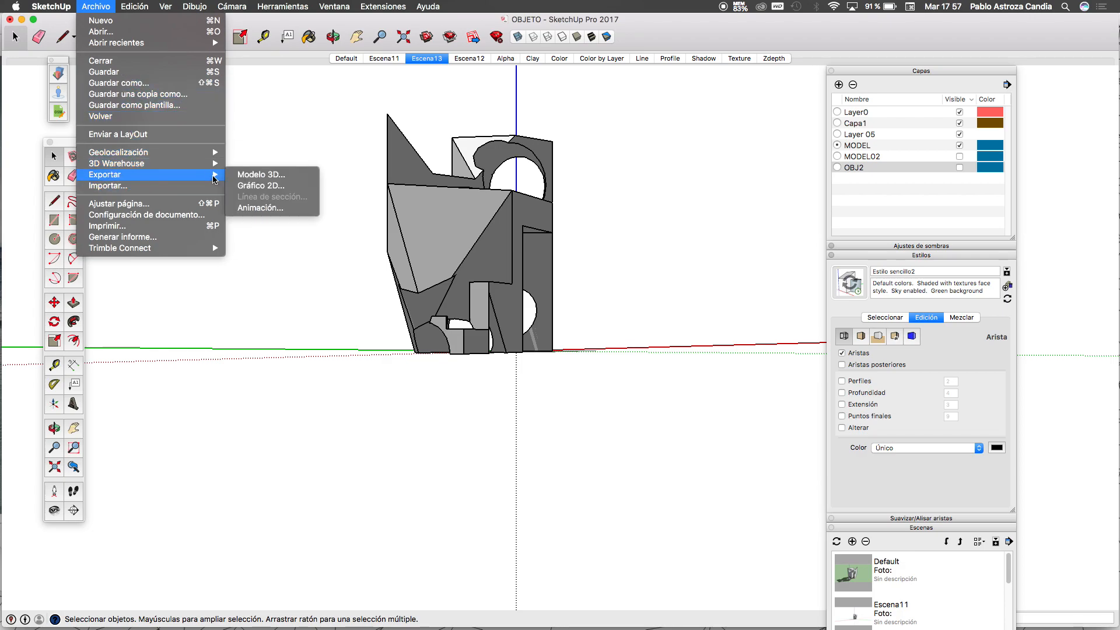
pyautogui.click(254, 185)
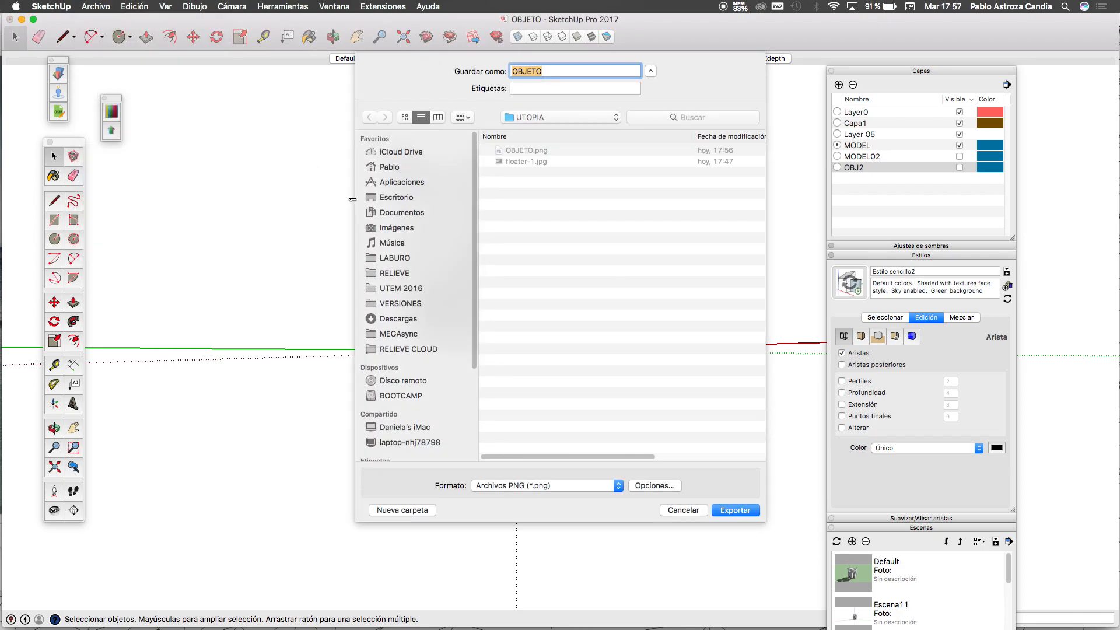
pyautogui.click(548, 71)
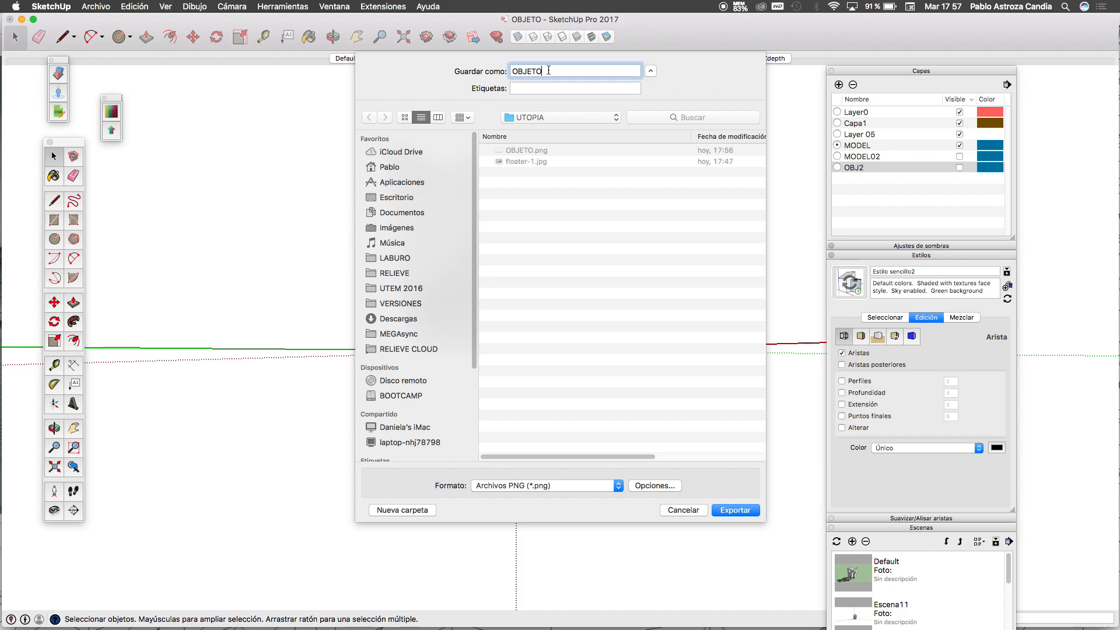
pyautogui.write('2')
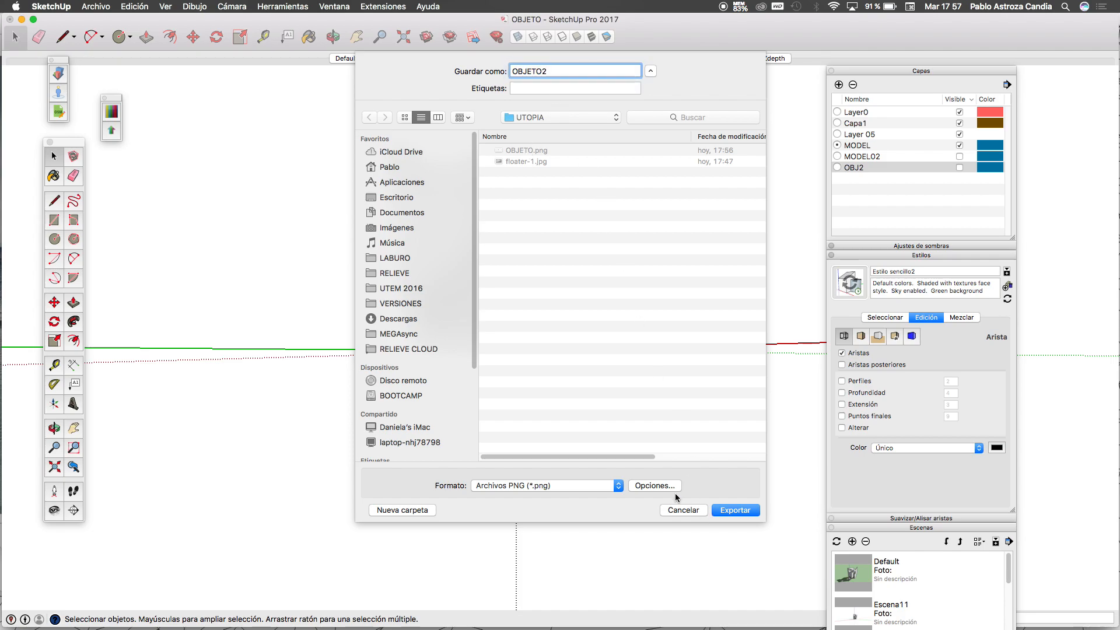
pyautogui.click(661, 488)
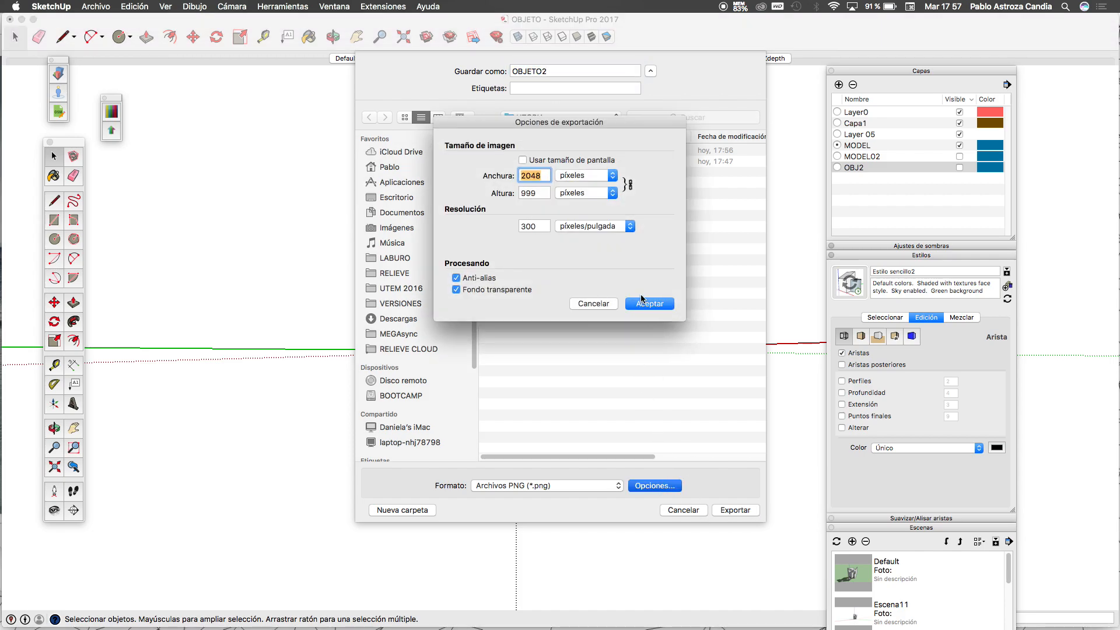
pyautogui.click(642, 298)
pyautogui.click(732, 511)
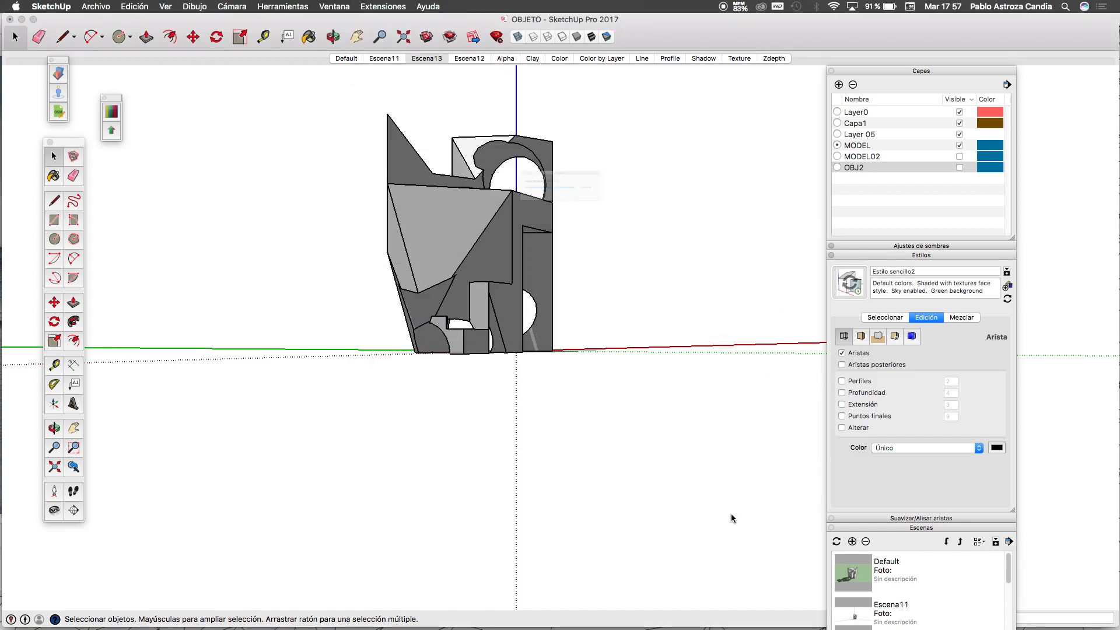
# Step: Switch to the beach photo in Photoshop, cancel its pending image resize and fit the photo to the screen
pyautogui.hotkey('ctrl', 'Up')
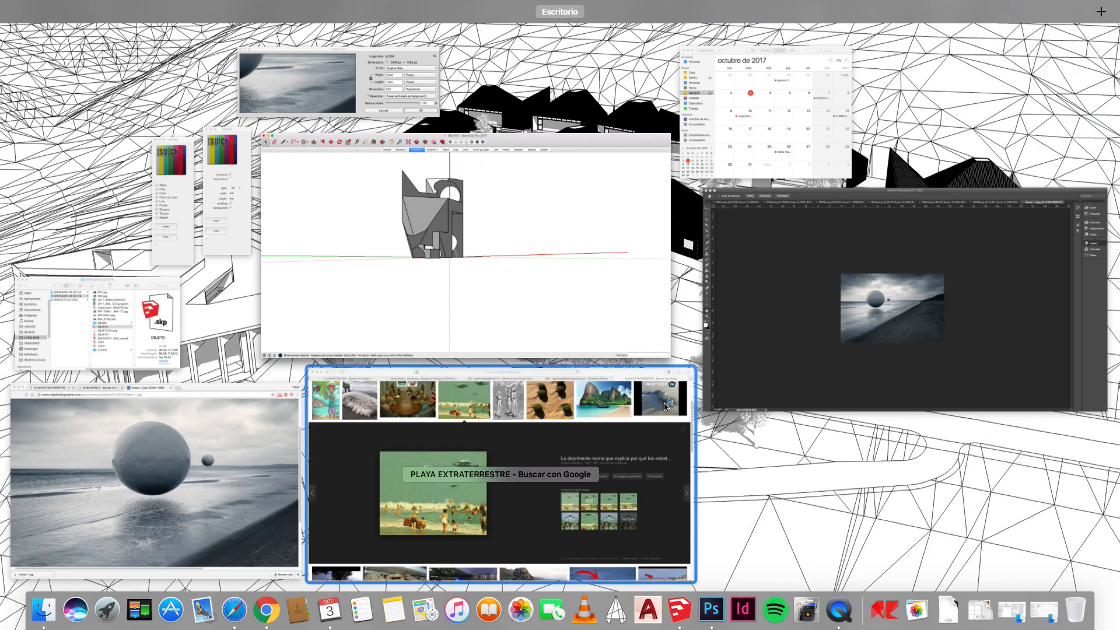
pyautogui.click(775, 357)
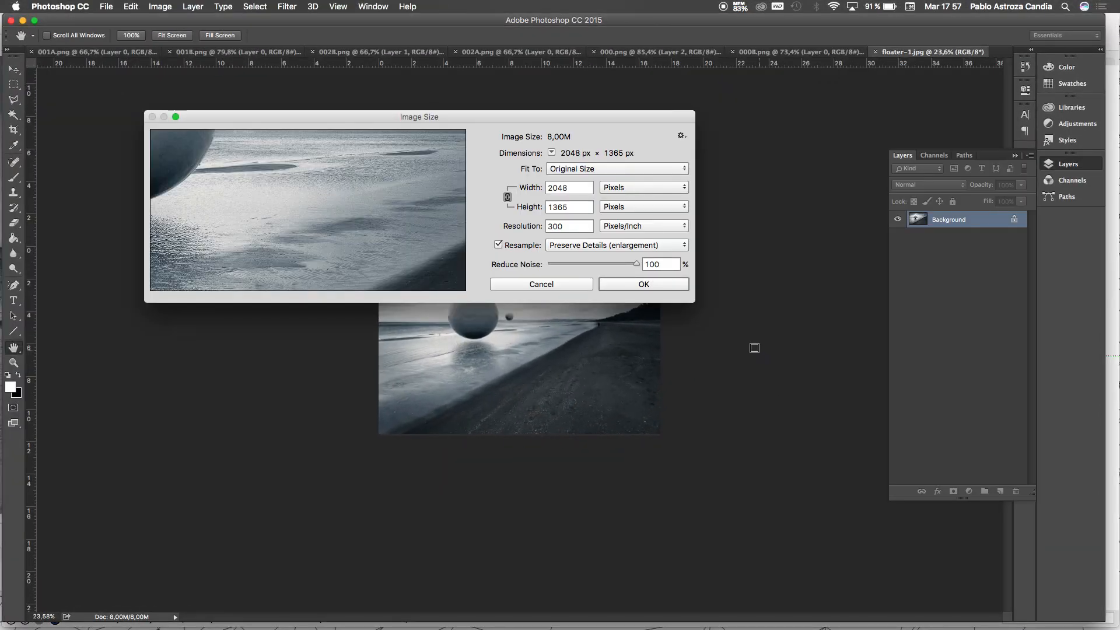
pyautogui.click(561, 284)
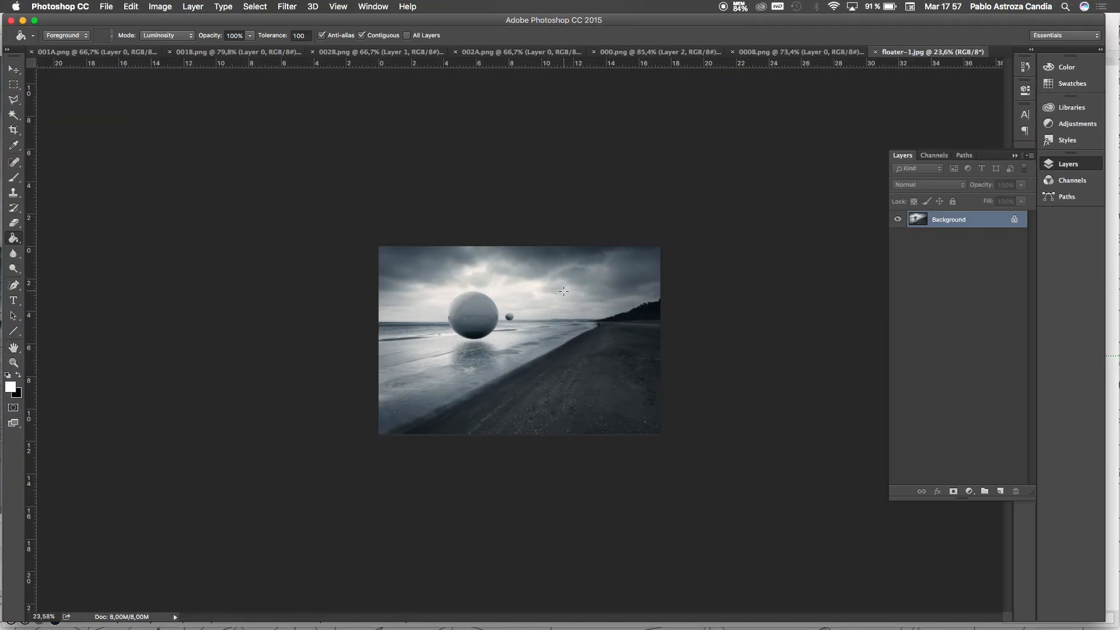
pyautogui.press('z')
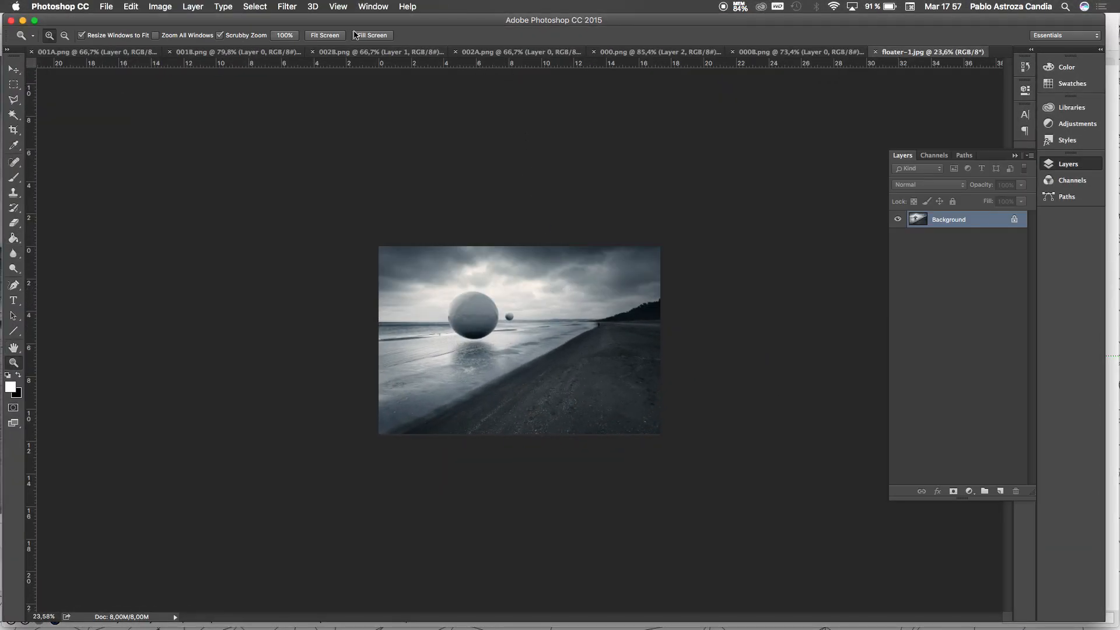
pyautogui.click(322, 38)
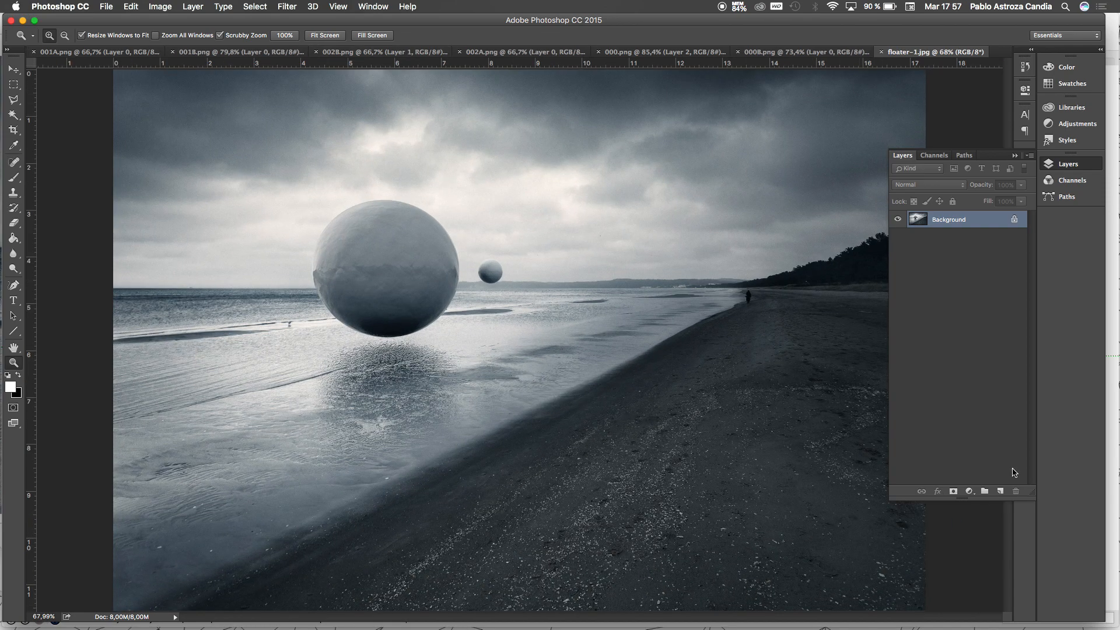
# Step: Open OBJETO.png from the UTOPIA folder as a separate document
pyautogui.click(105, 5)
pyautogui.click(113, 31)
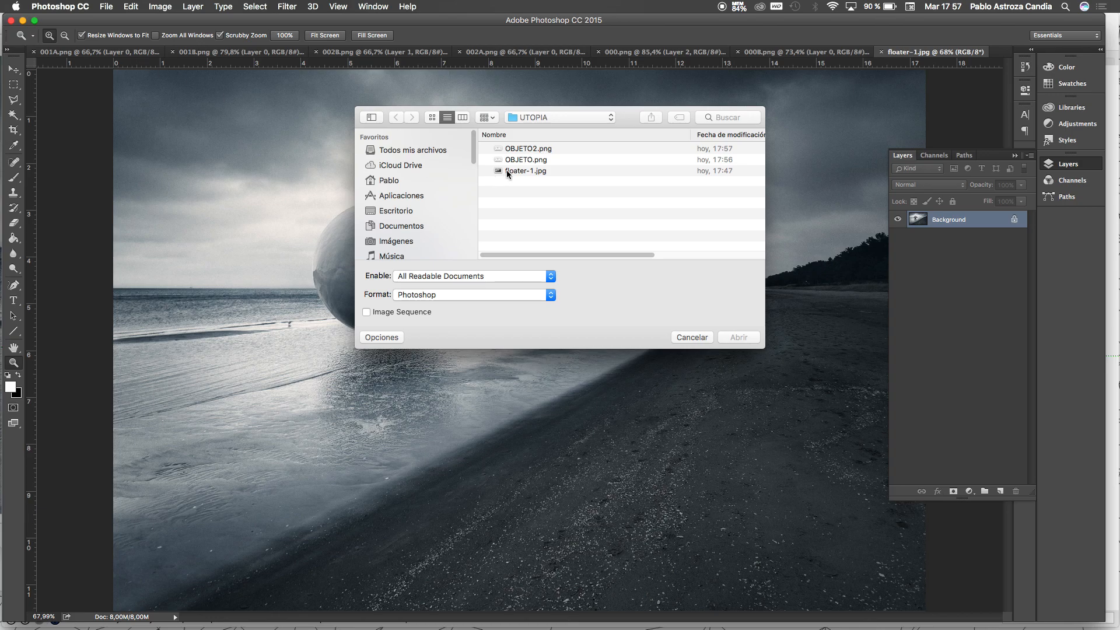
pyautogui.click(528, 159)
pyautogui.click(740, 338)
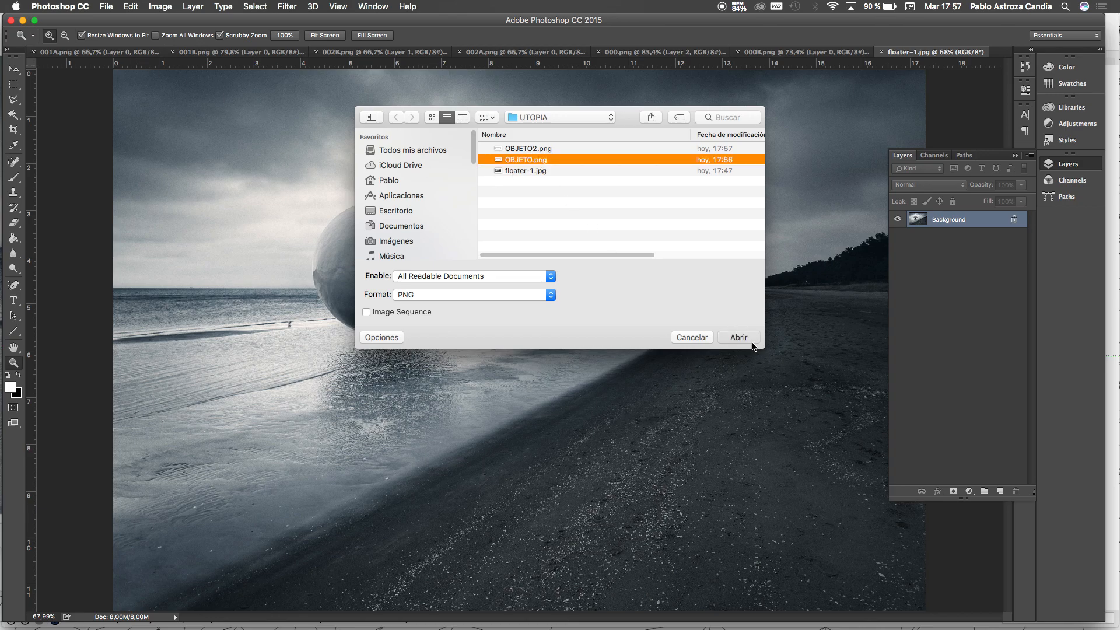
pyautogui.click(572, 305)
pyautogui.press('z')
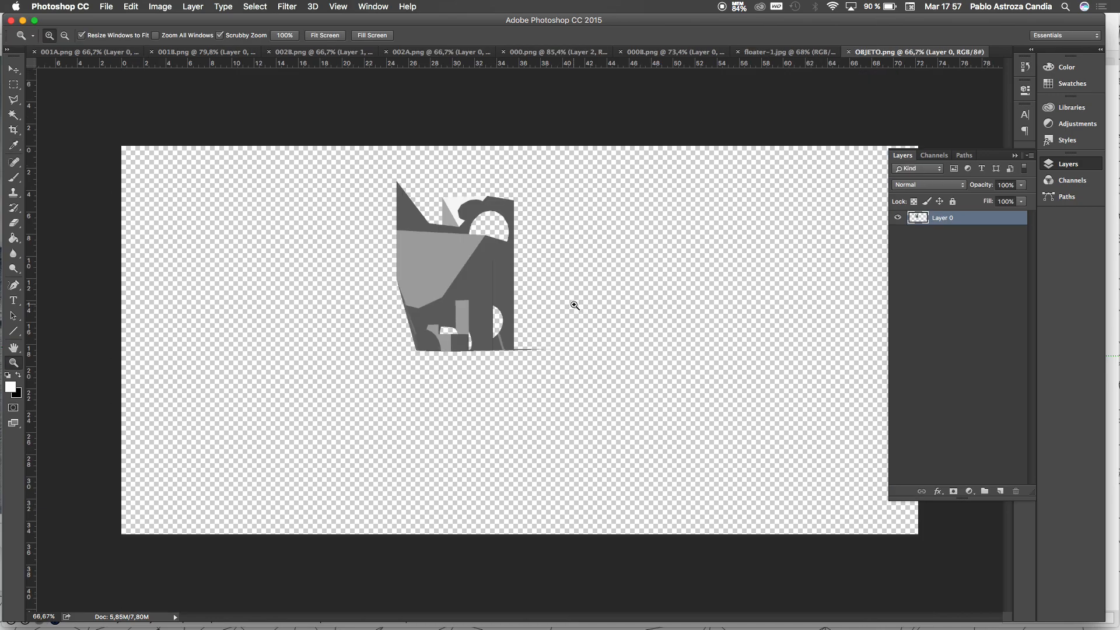
# Step: Copy the whole OBJETO image into floater-1.jpg and place the object over the shoreline, to the right of the small sphere
pyautogui.press('super+a')
pyautogui.click(761, 54)
pyautogui.press('super+v')
pyautogui.press('v')
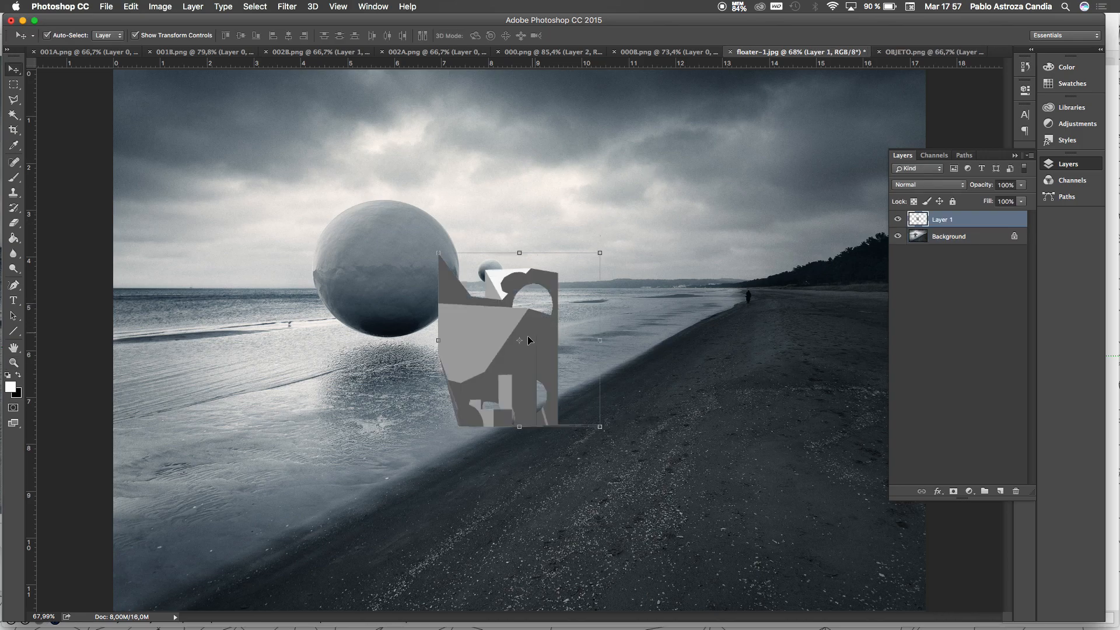
pyautogui.moveTo(511, 344); pyautogui.dragTo(613, 227)
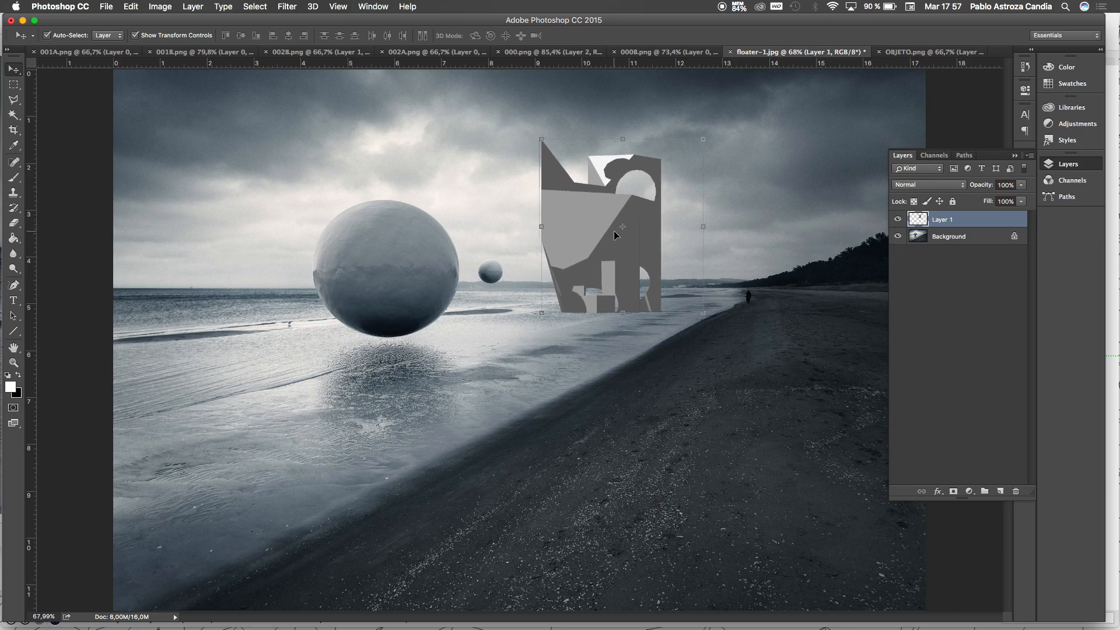
pyautogui.click(705, 139)
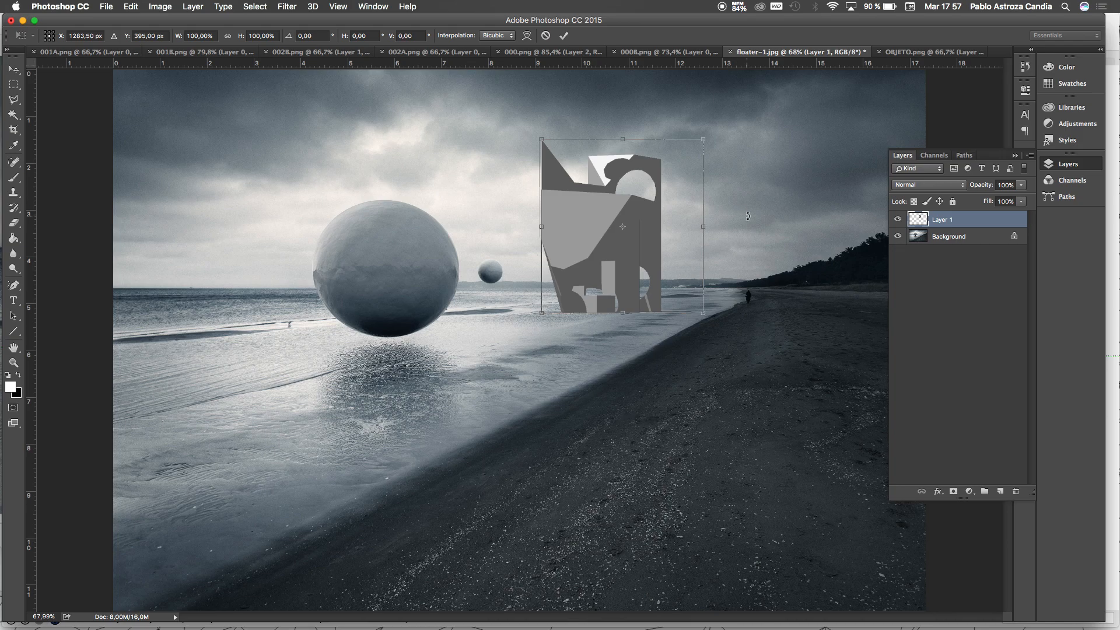
pyautogui.click(14, 86)
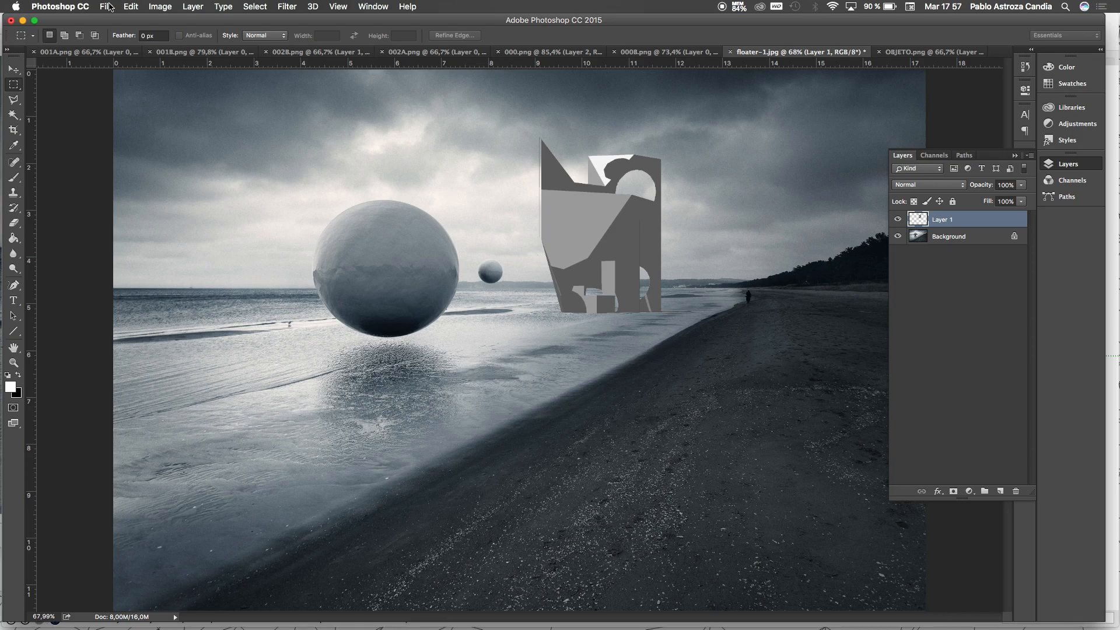
# Step: Open OBJETO2.png from the UTOPIA folder, leaving it as is without color management
pyautogui.click(910, 52)
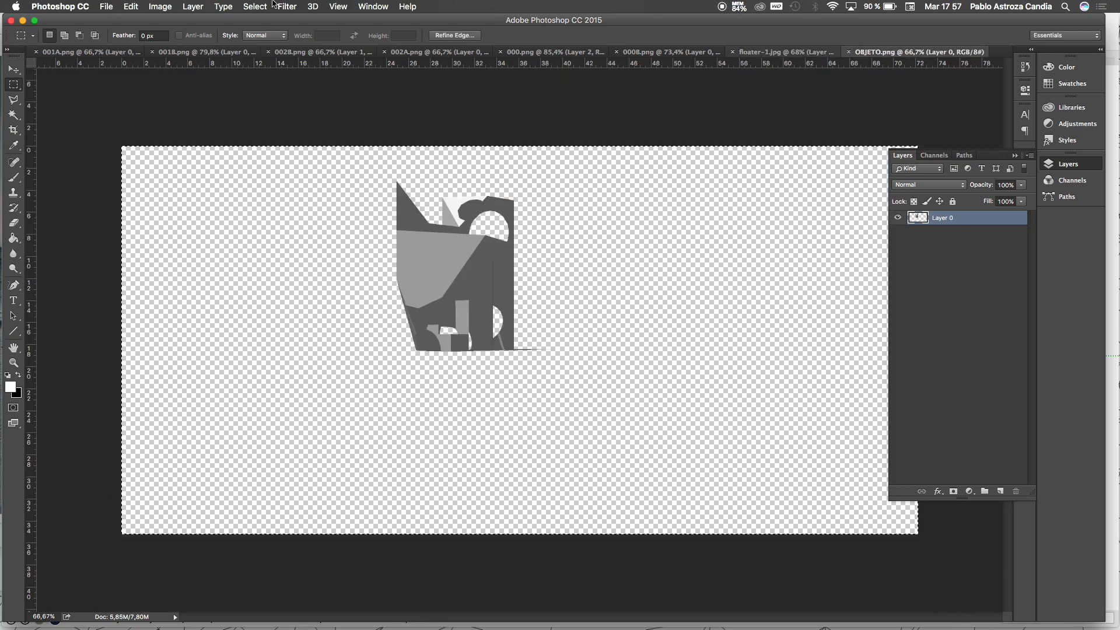
pyautogui.click(100, 7)
pyautogui.click(120, 31)
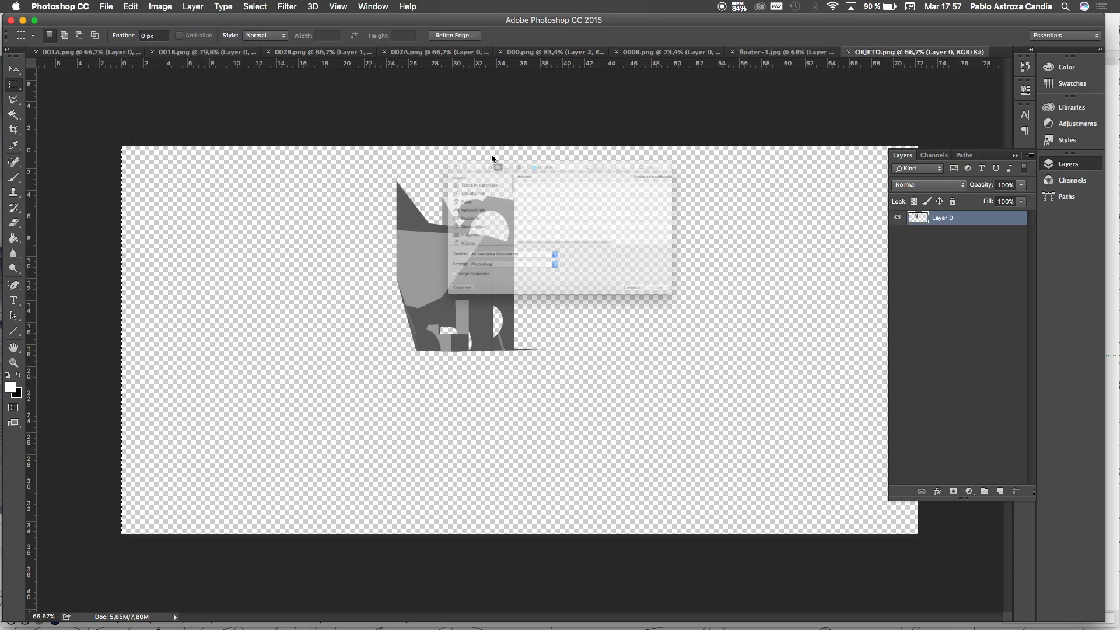
pyautogui.click(528, 150)
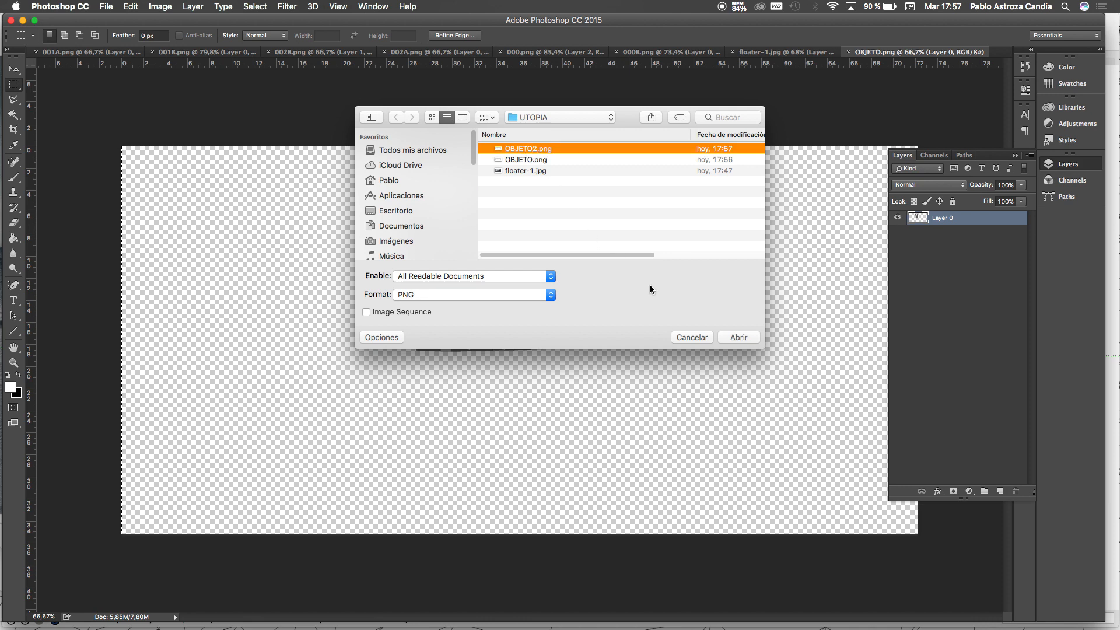
pyautogui.click(736, 337)
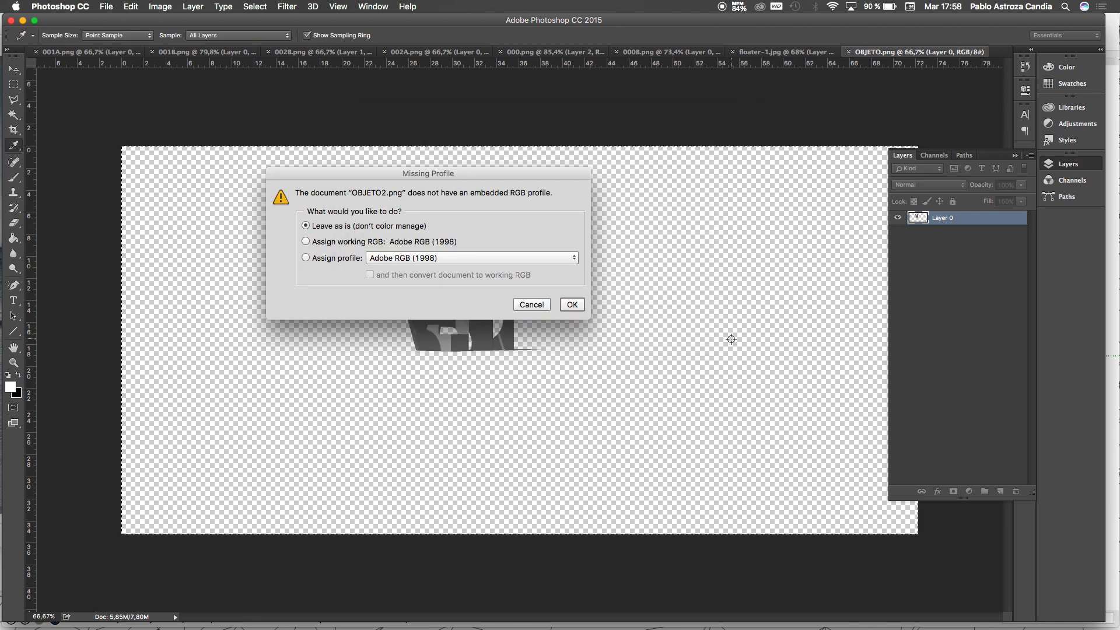
pyautogui.click(578, 307)
# Step: Copy the whole OBJETO2 image into floater-1.jpg and move the version with edges over the object already placed there
pyautogui.press('super+a')
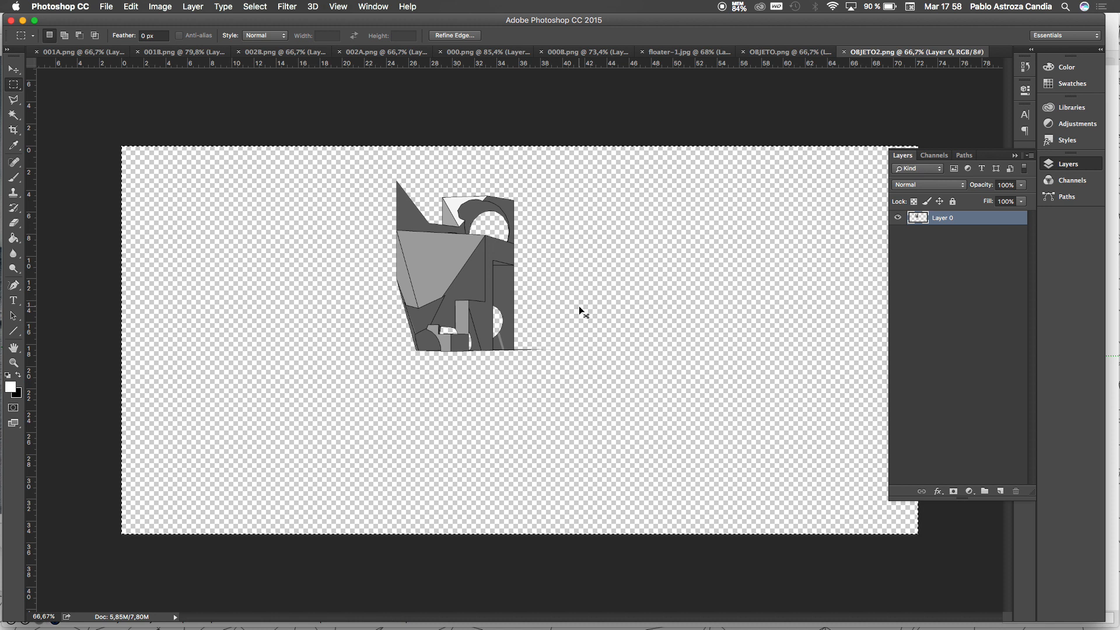
pyautogui.click(679, 51)
pyautogui.press('super+v')
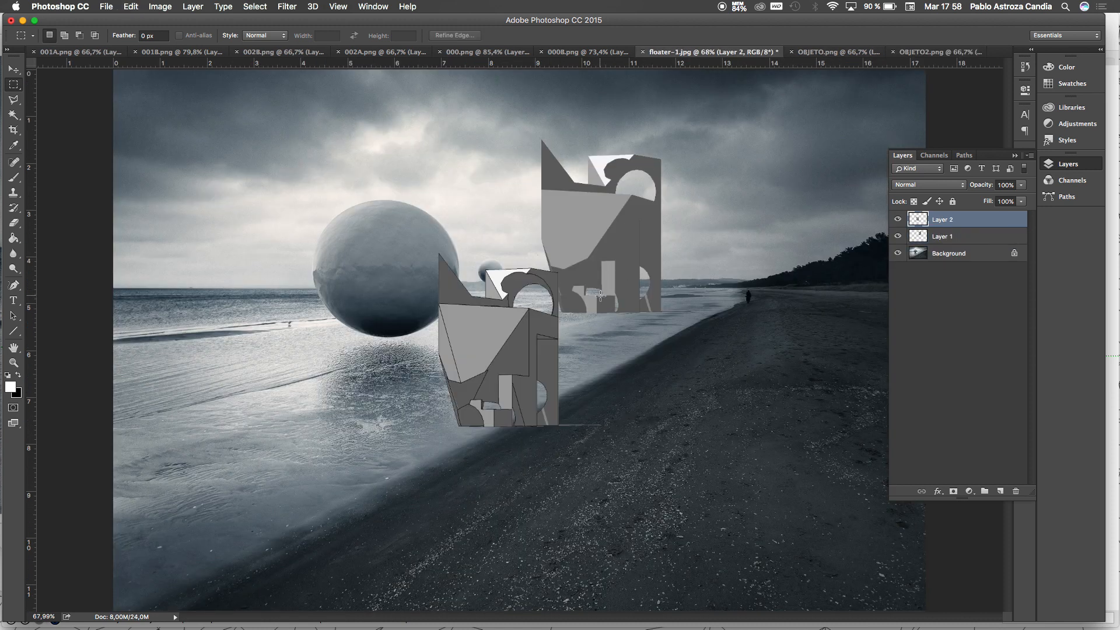
pyautogui.press('v')
pyautogui.moveTo(492, 330); pyautogui.dragTo(587, 221)
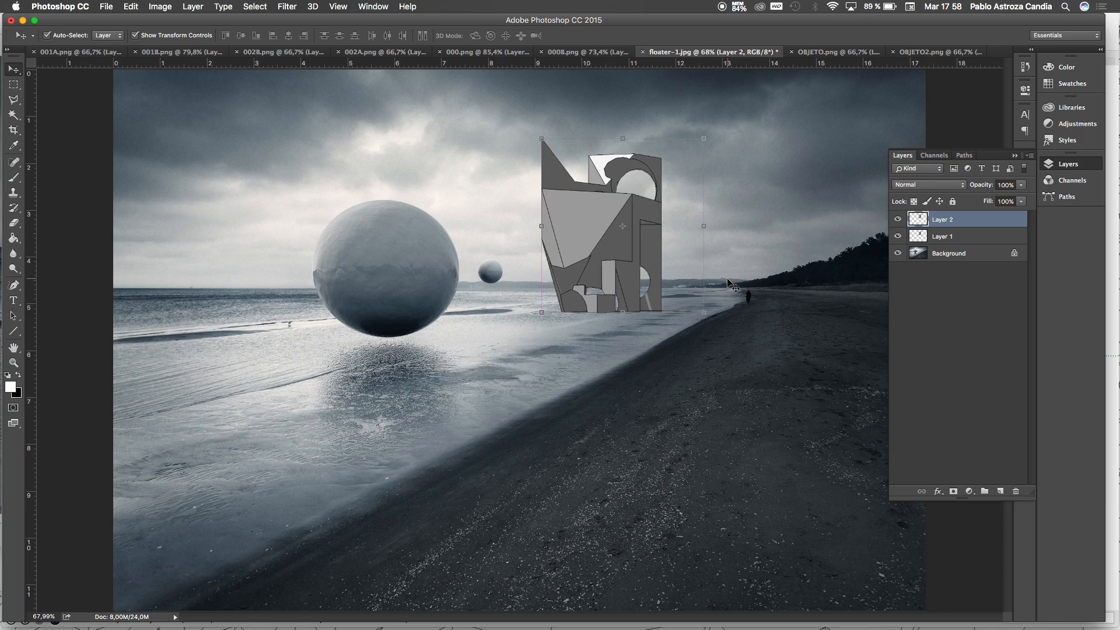
pyautogui.click(13, 85)
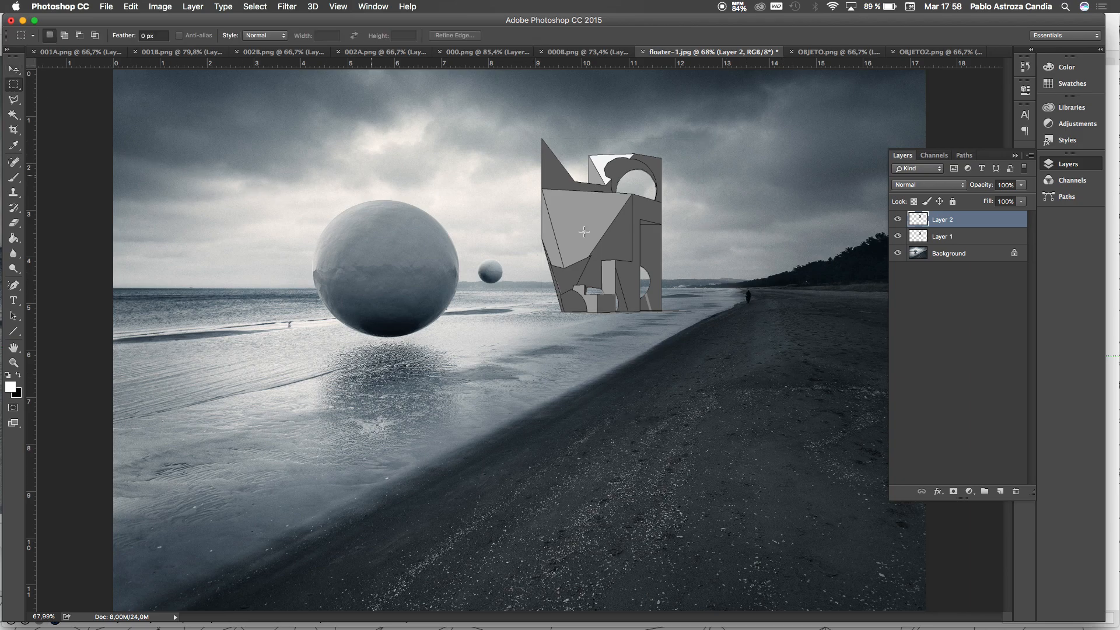
# Step: Lower the opacity of the object layer with edges, Layer 2, to 48% to compare it with Layer 1 beneath
pyautogui.scroll(1, 699, 247)
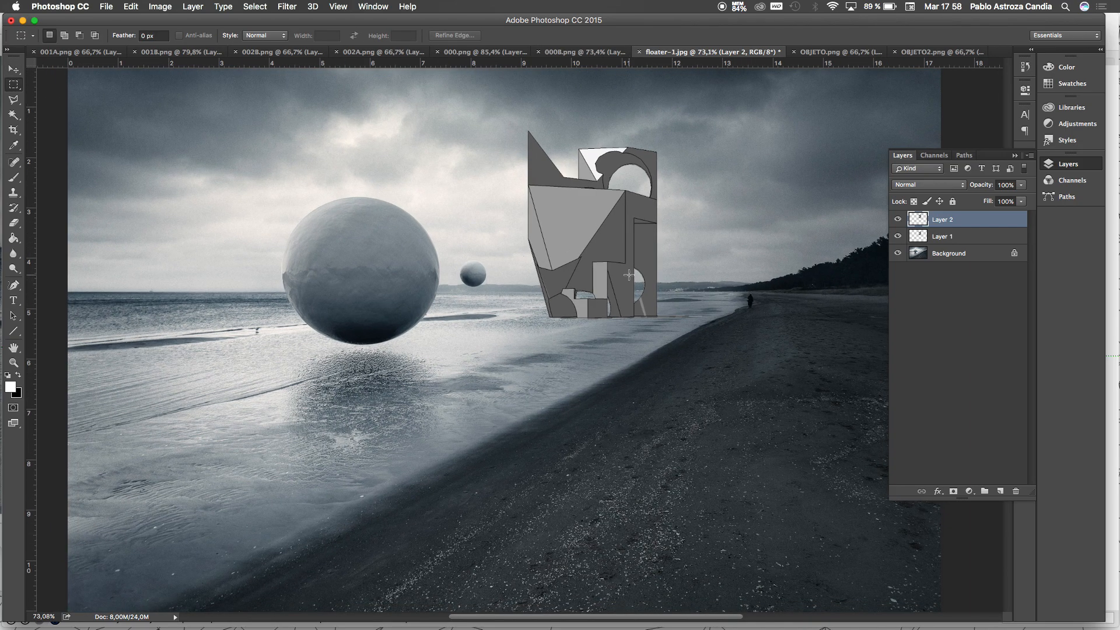
pyautogui.scroll(10, 613, 322)
pyautogui.scroll(-10, 585, 357)
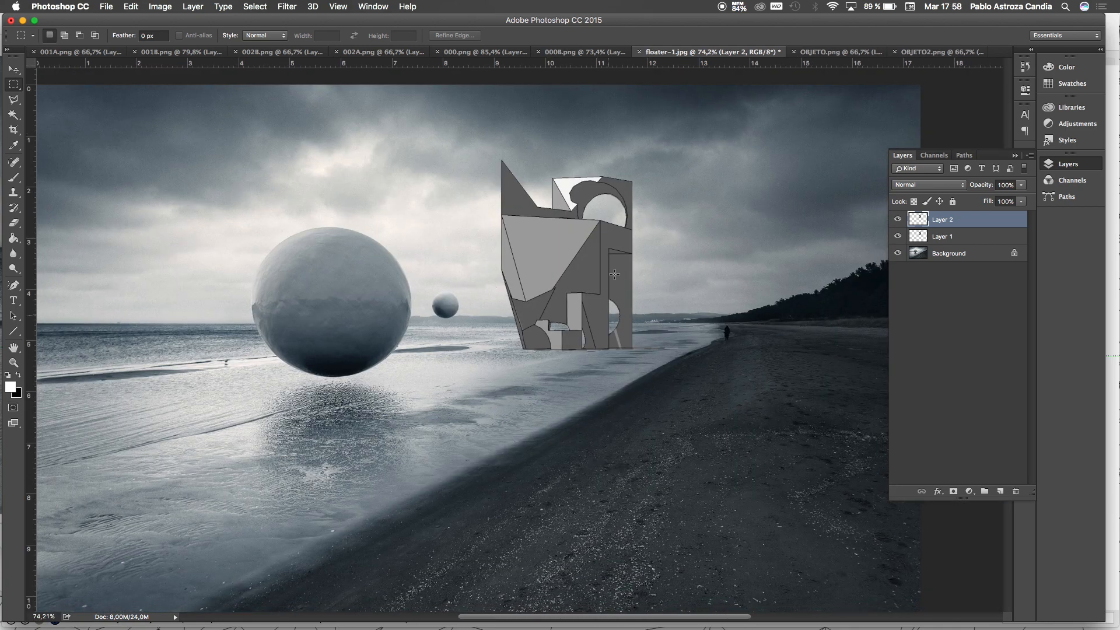
pyautogui.scroll(8, 597, 165)
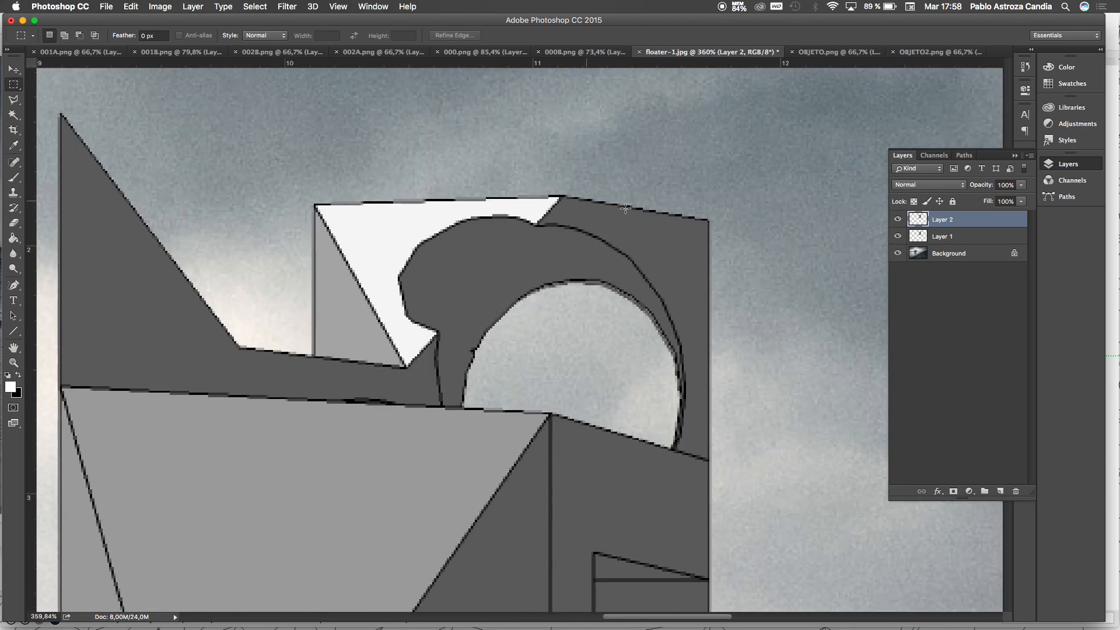
pyautogui.scroll(1, 626, 208)
pyautogui.click(1021, 185)
pyautogui.moveTo(1023, 197); pyautogui.dragTo(994, 200)
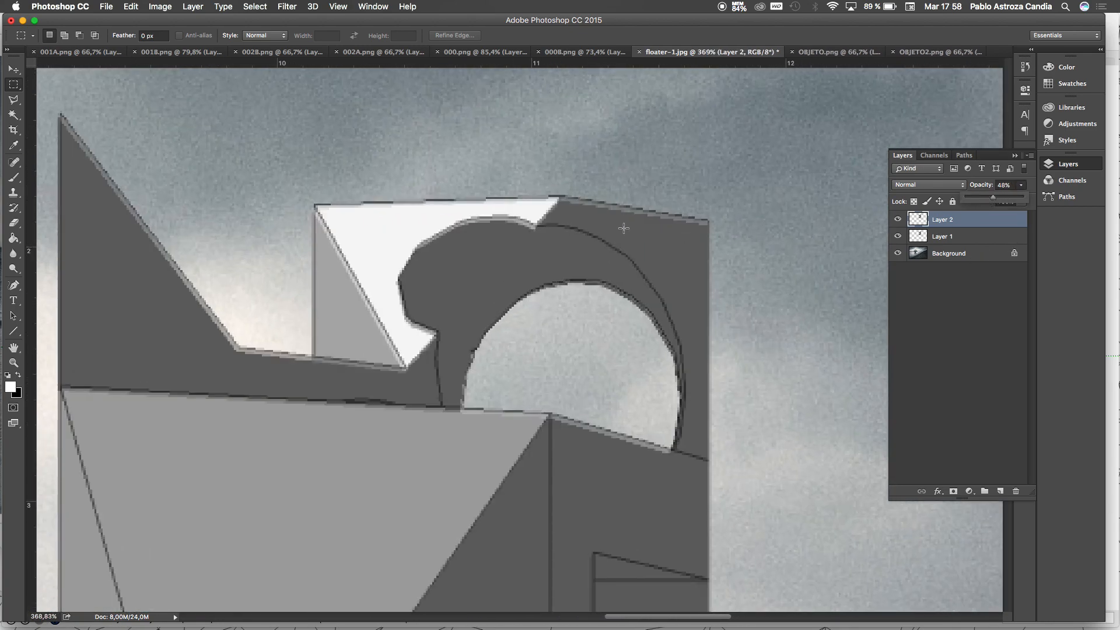
# Step: Nudge Layer 2 two pixels down and one pixel left to align it with Layer 1, toggling the last nudge to compare
pyautogui.press('v')
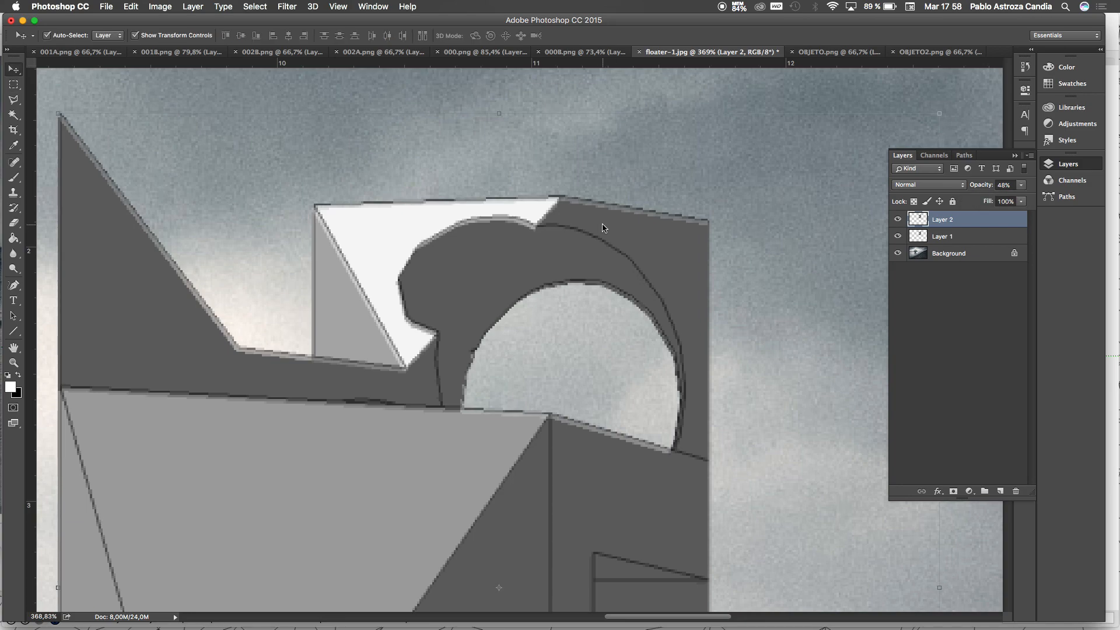
pyautogui.press('Down')
pyautogui.press('Down')
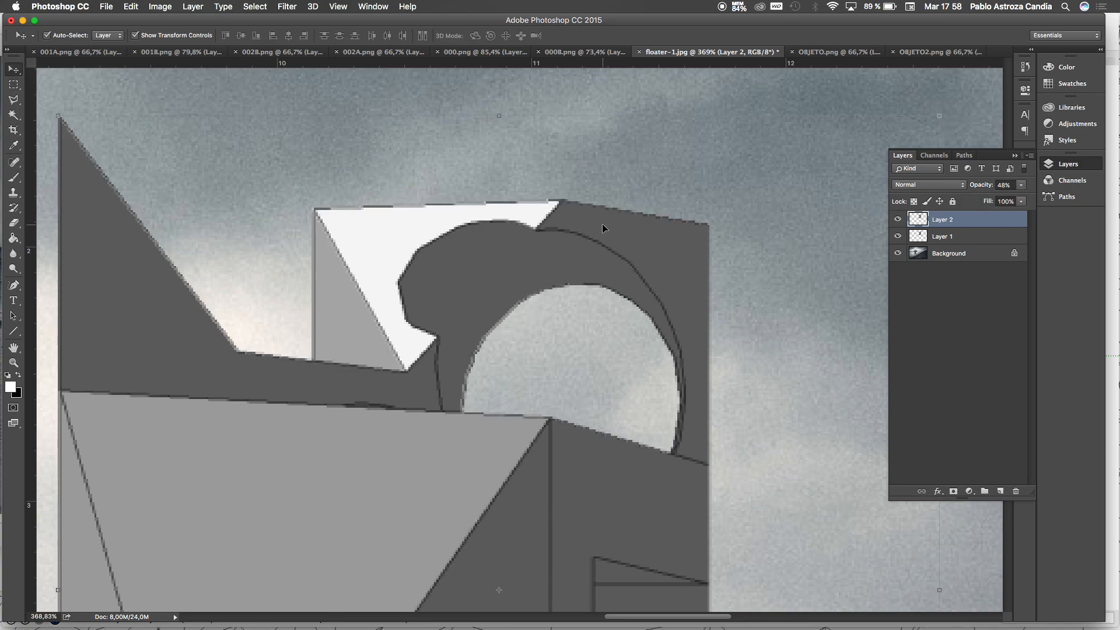
pyautogui.press('Left')
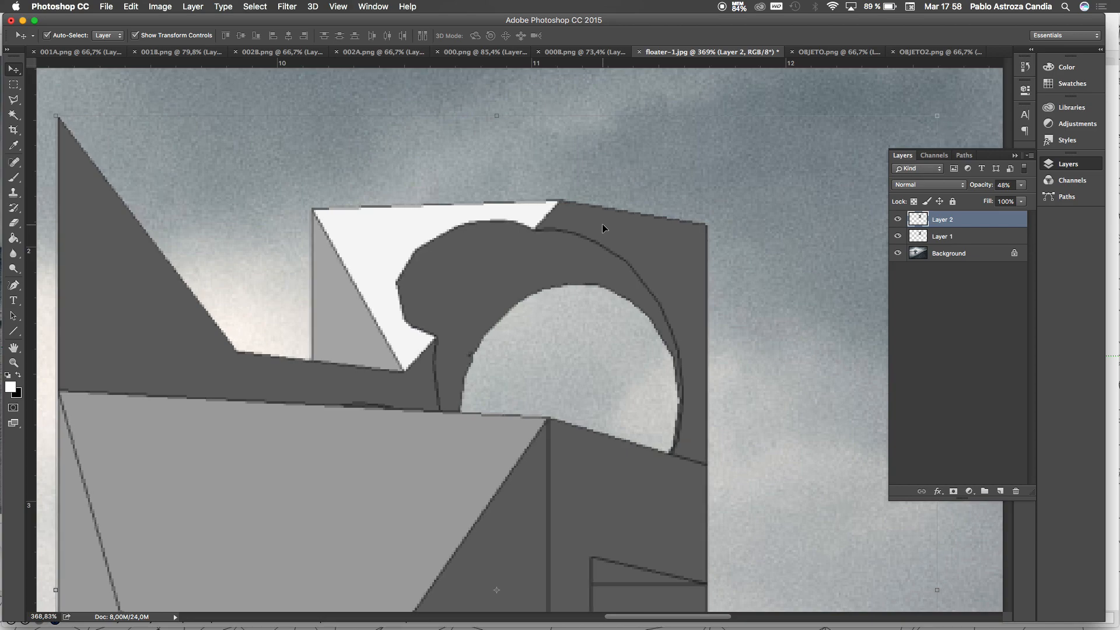
pyautogui.press('super+z')
pyautogui.press('super+z')
pyautogui.press('super+z')
pyautogui.press('super+z')
pyautogui.press('super+z')
pyautogui.press('super+z')
pyautogui.scroll(-3, 619, 308)
pyautogui.scroll(-5, 619, 311)
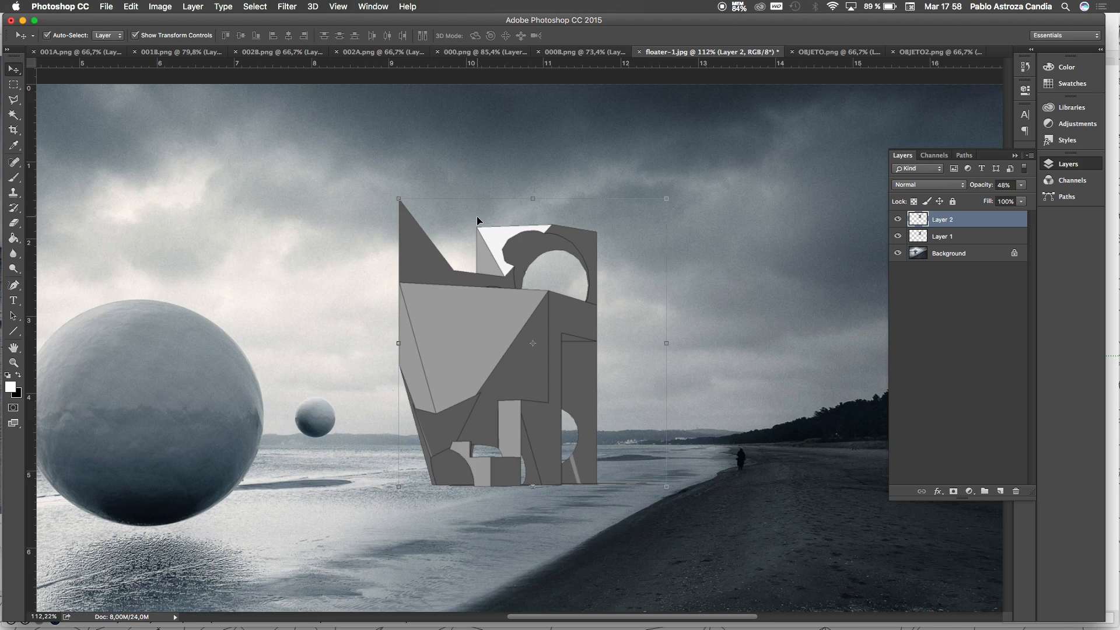
# Step: Put Layer 1 and Layer 2 into a new group named UTOPIA
pyautogui.keyDown('super'); pyautogui.click(957, 240); pyautogui.keyUp('super')
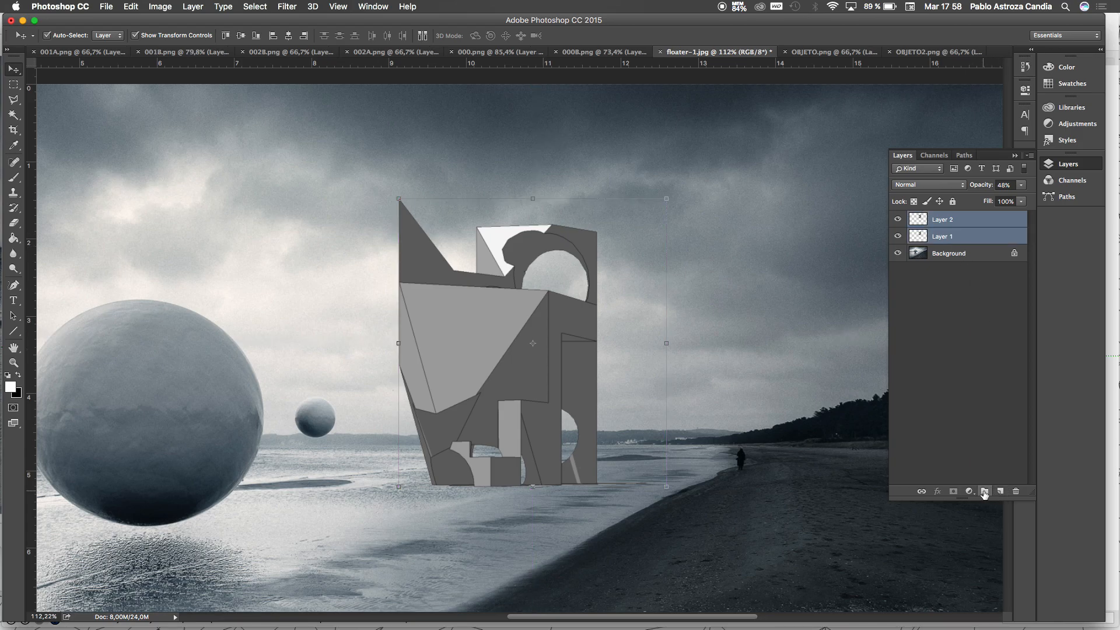
pyautogui.click(984, 492)
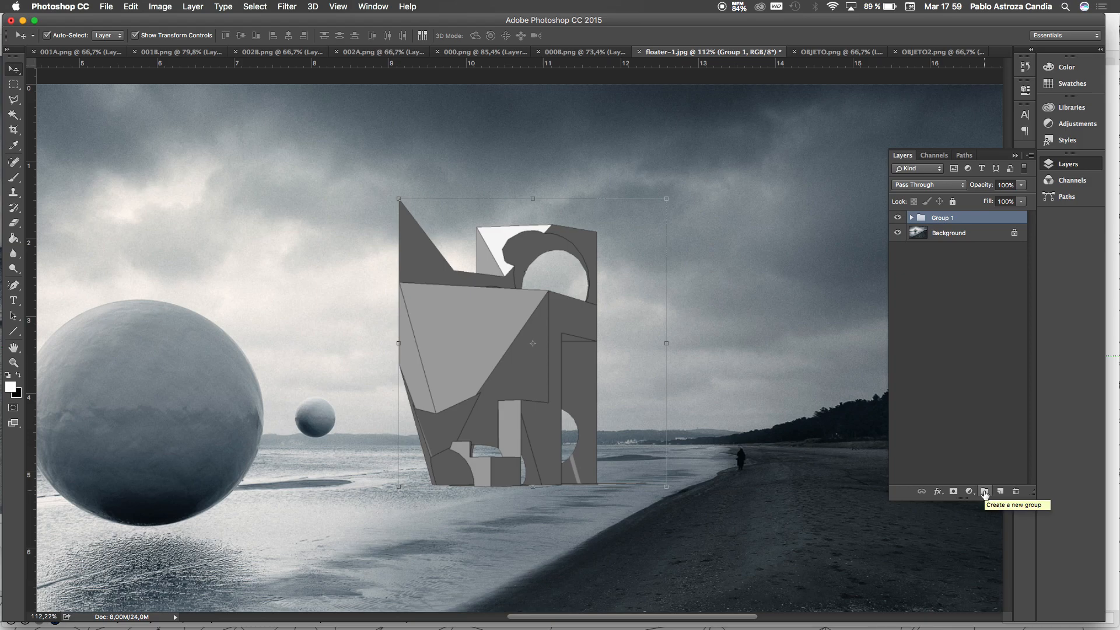
pyautogui.doubleClick(942, 218)
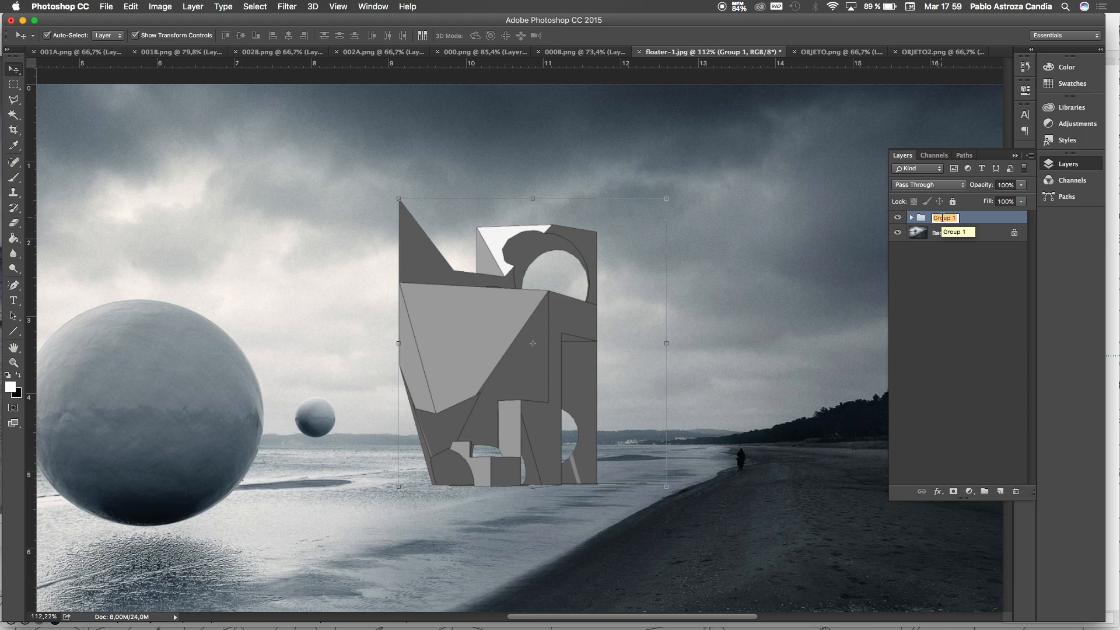
pyautogui.write('UTOPIA')
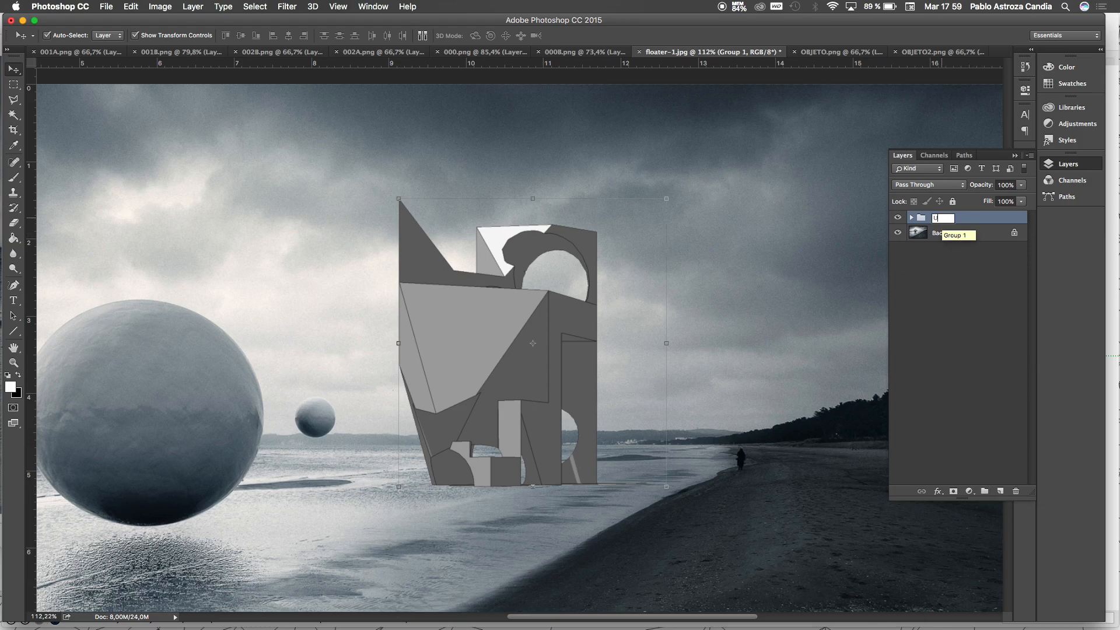
pyautogui.click(939, 275)
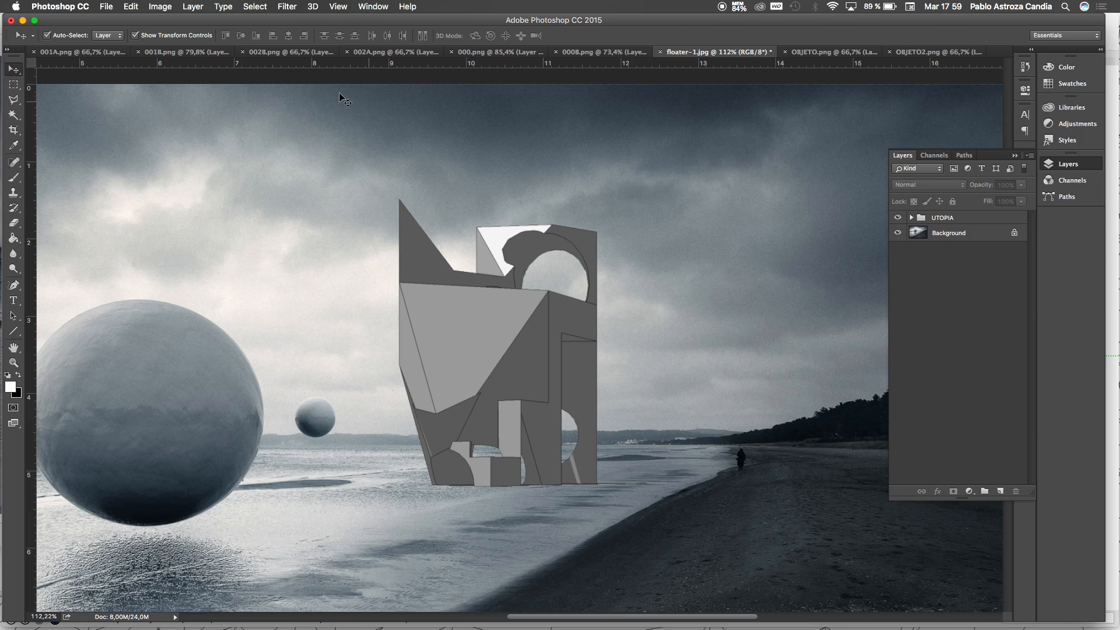
# Step: Set the Move tool's auto-select to Group and select the UTOPIA group through the object in the image
pyautogui.click(109, 36)
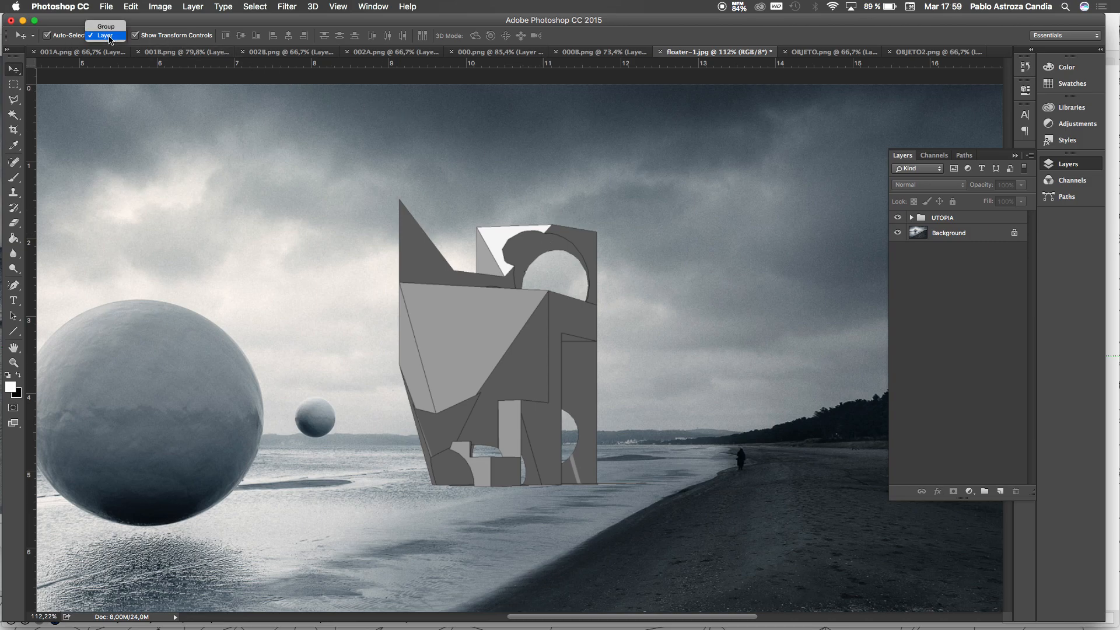
pyautogui.click(105, 26)
pyautogui.click(450, 336)
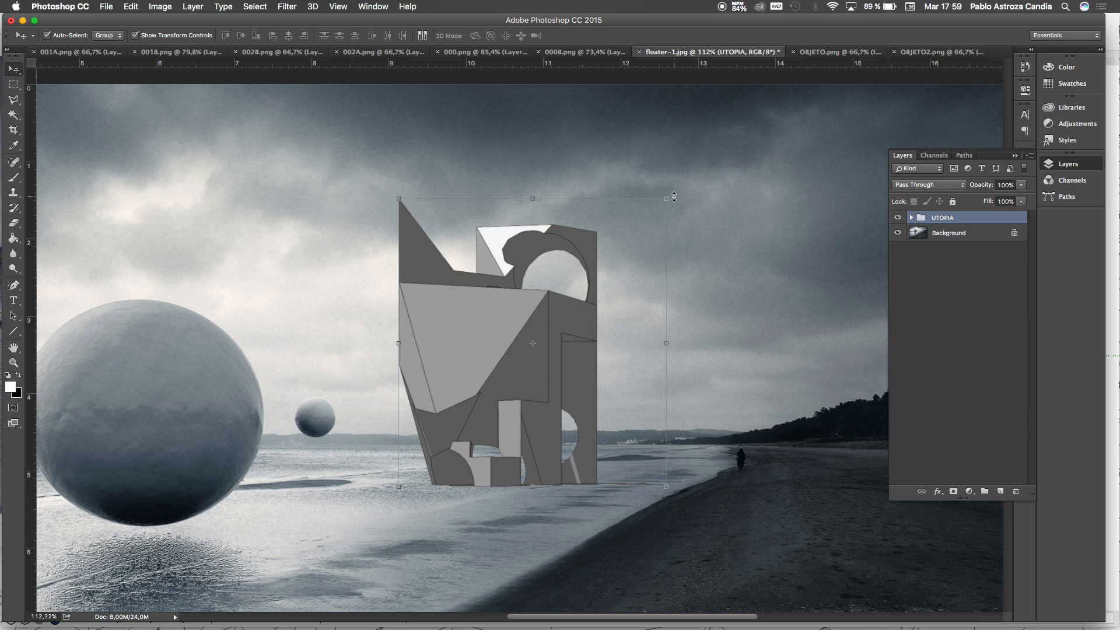
pyautogui.moveTo(666, 199); pyautogui.dragTo(628, 232)
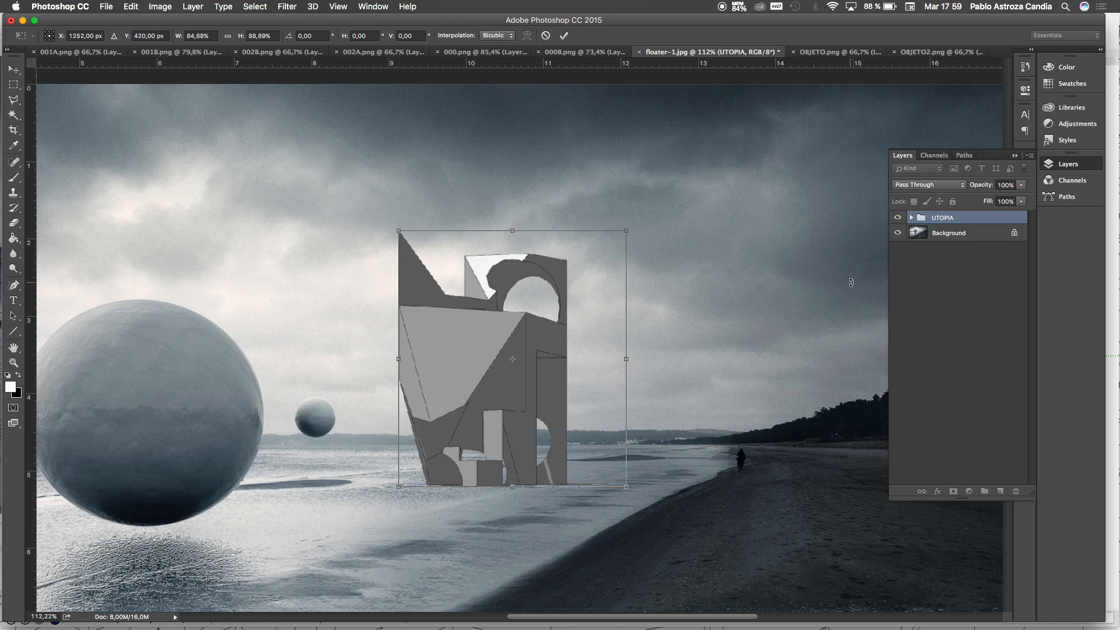
pyautogui.press('Escape')
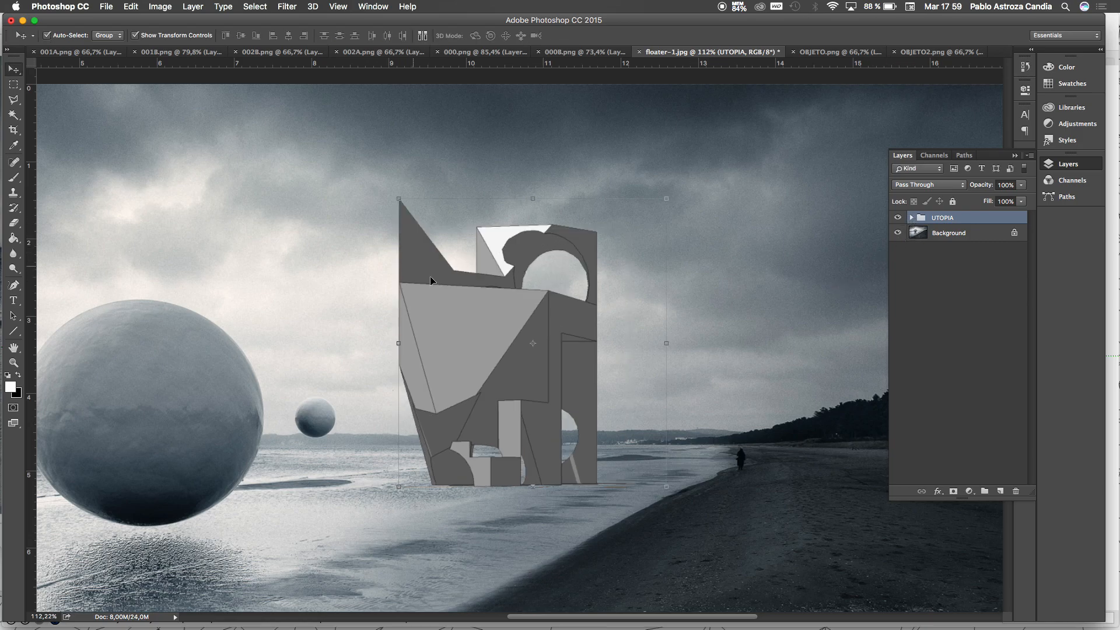
pyautogui.click(911, 217)
pyautogui.click(960, 233)
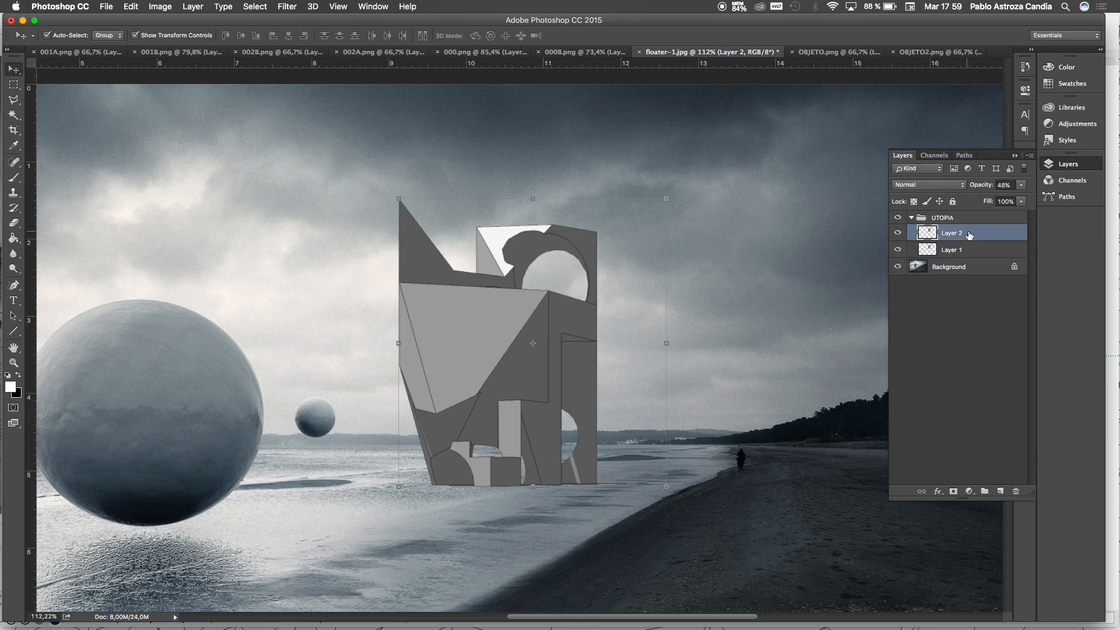
pyautogui.press('super+t')
pyautogui.moveTo(666, 198); pyautogui.dragTo(744, 145)
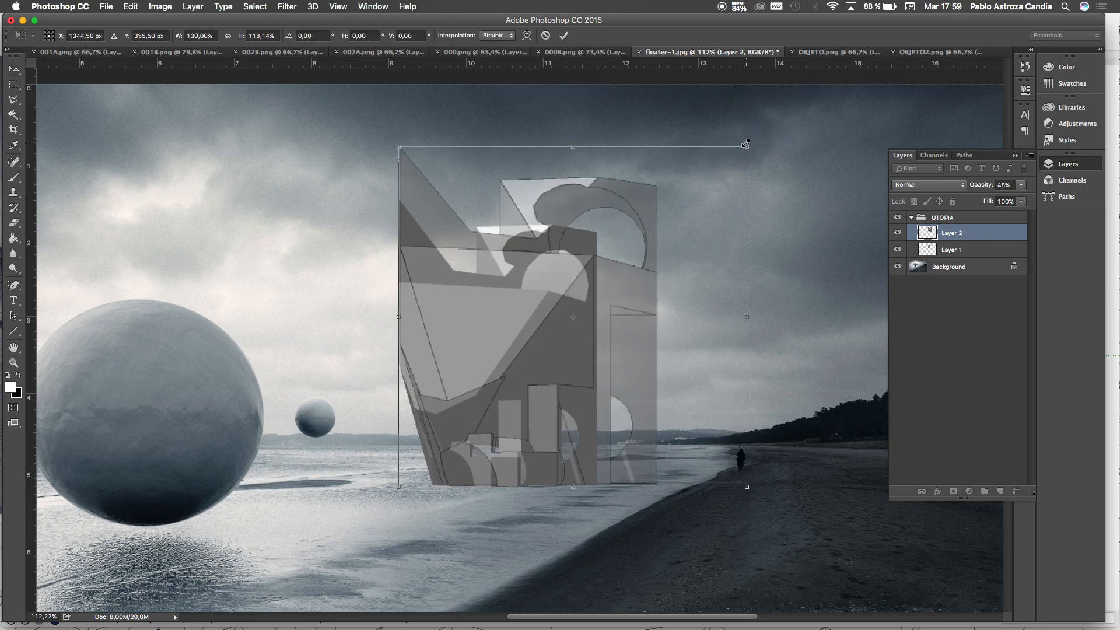
pyautogui.press('Escape')
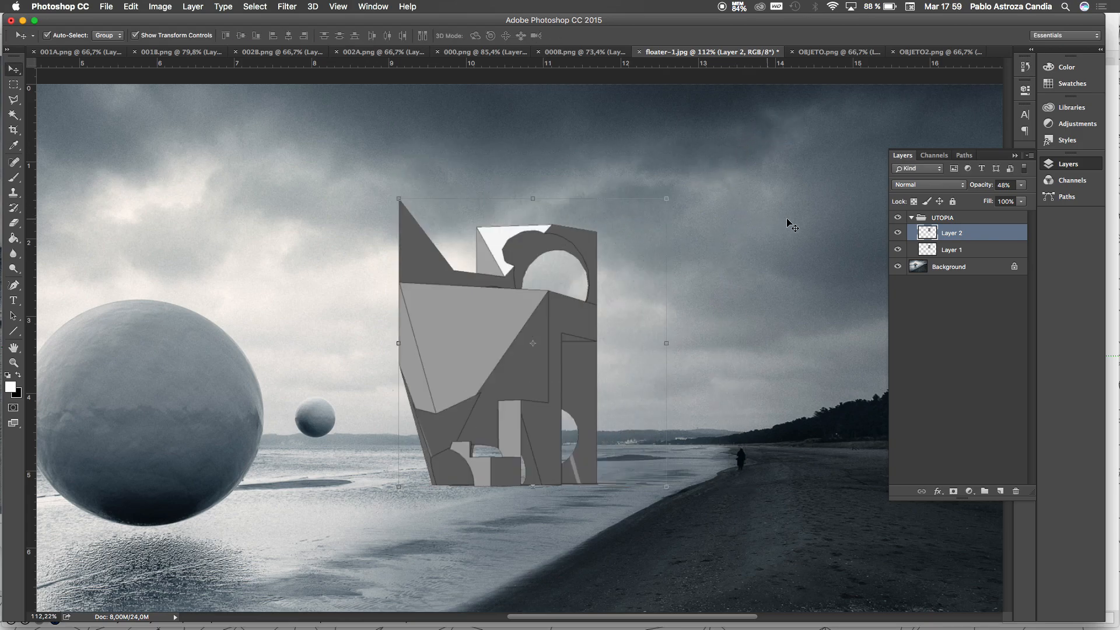
pyautogui.click(980, 251)
pyautogui.moveTo(666, 199); pyautogui.dragTo(703, 167)
pyautogui.press('Escape')
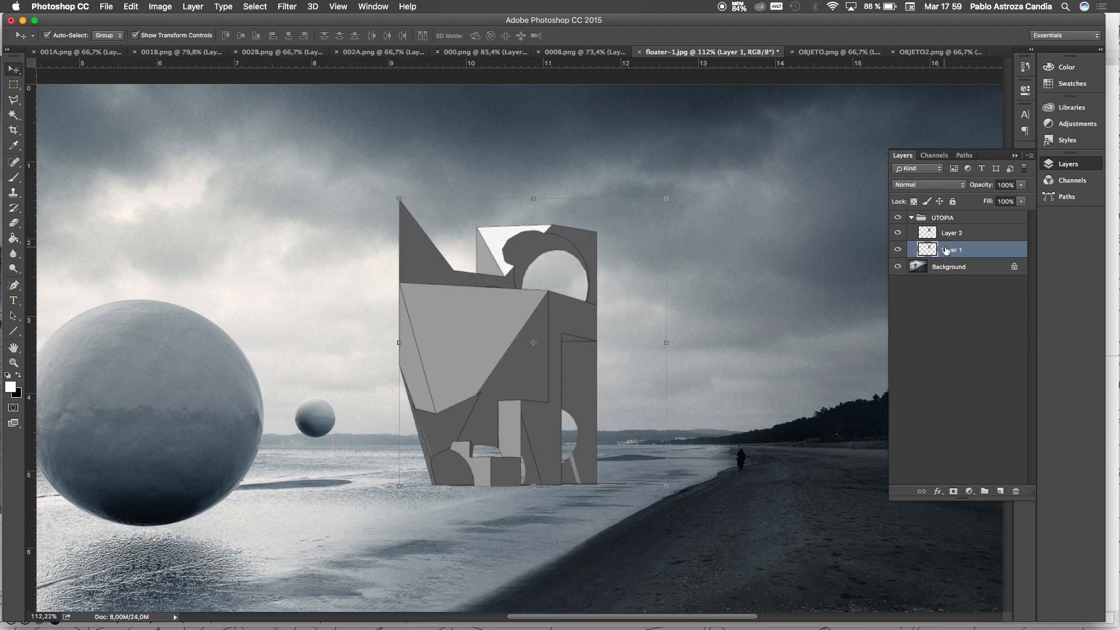
pyautogui.keyDown('super'); pyautogui.click(961, 233); pyautogui.keyUp('super')
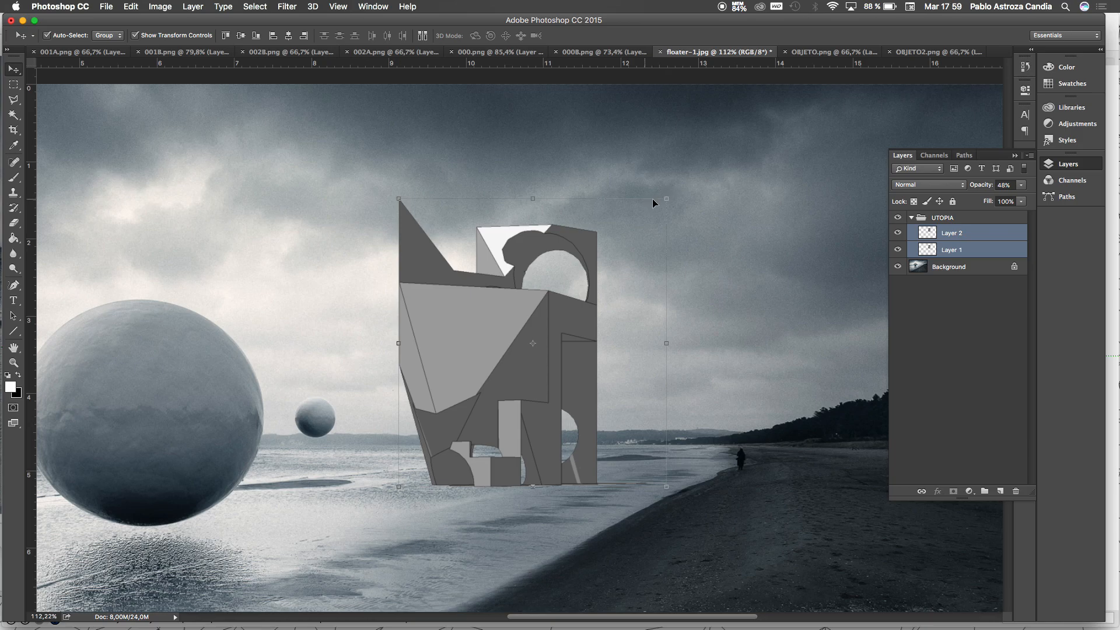
pyautogui.click(911, 219)
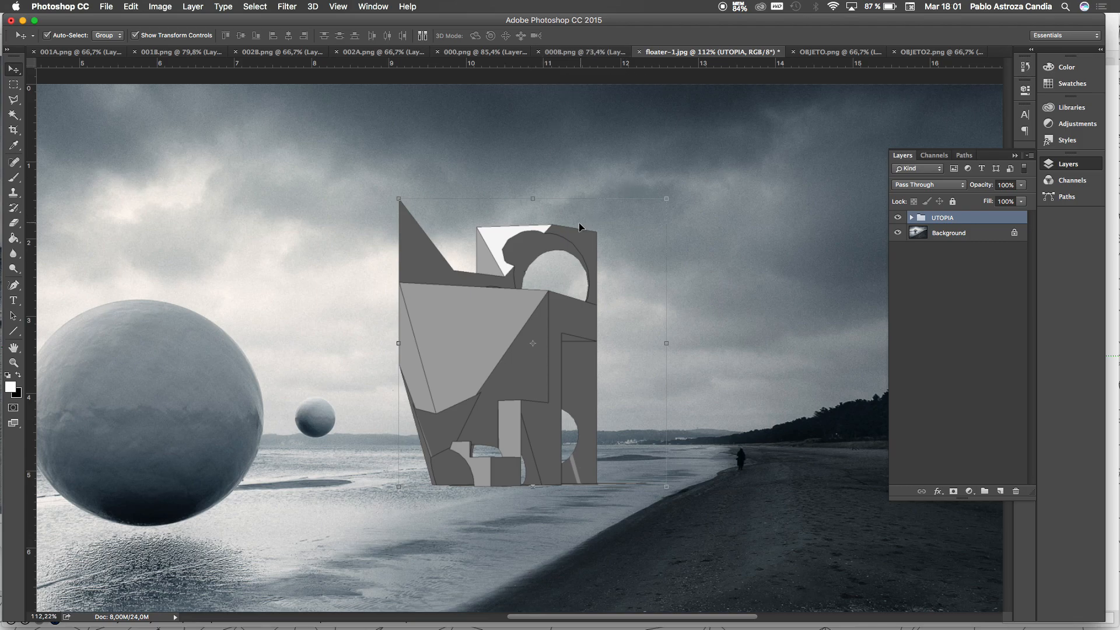
# Step: Enlarge the UTOPIA group proportionally to about 147% from its lower-left corner and apply the transformation
pyautogui.scroll(-3, 557, 270)
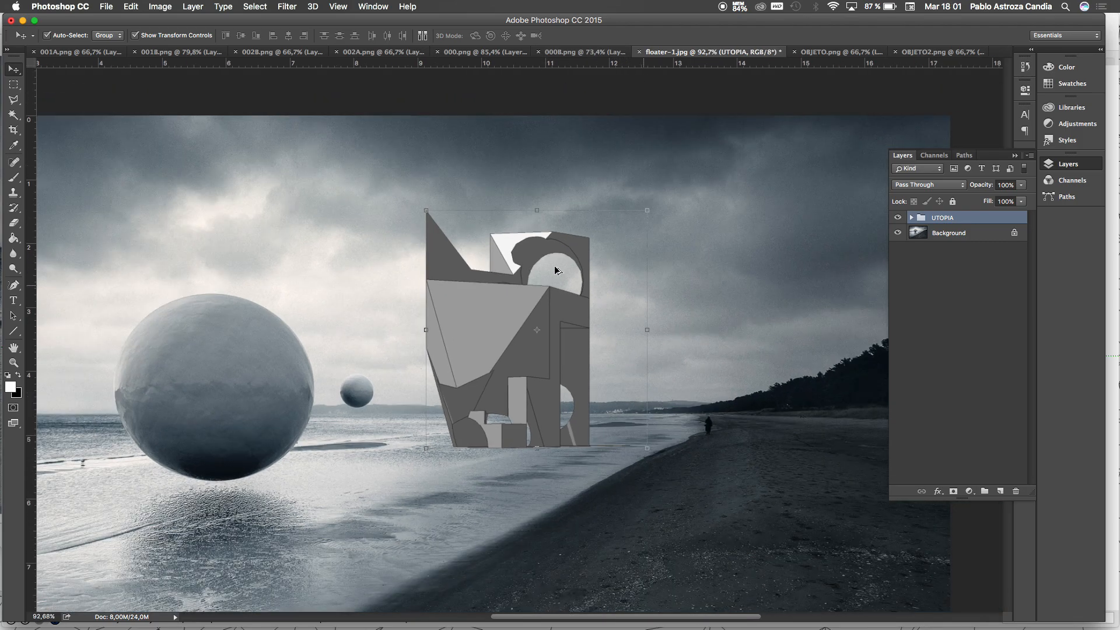
pyautogui.scroll(-2, 557, 270)
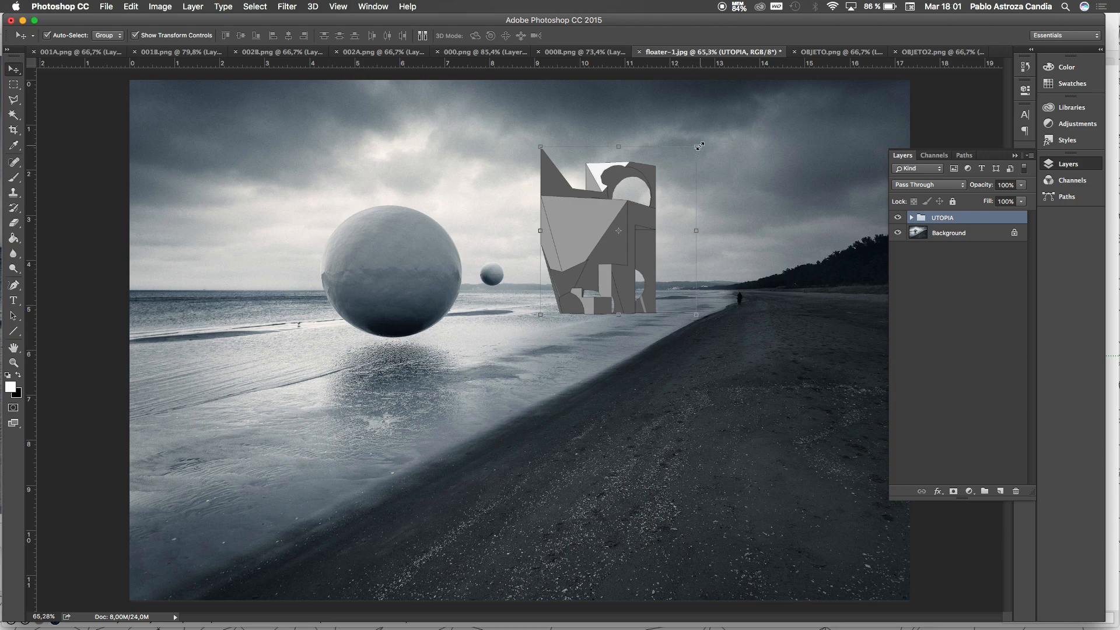
pyautogui.moveTo(698, 148); pyautogui.dragTo(858, 146)
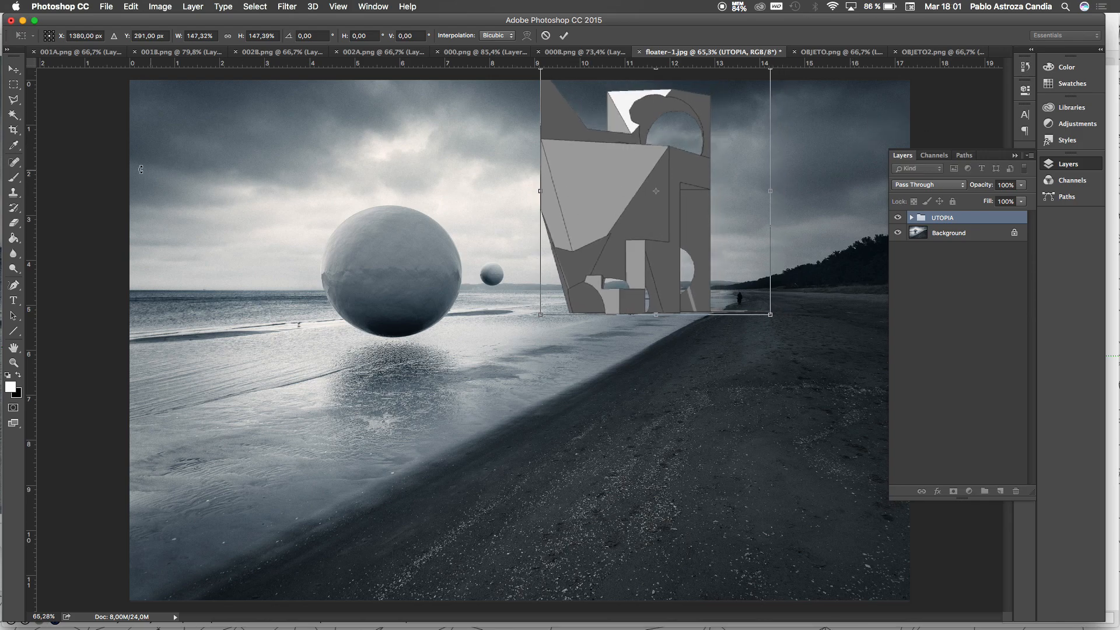
pyautogui.click(13, 86)
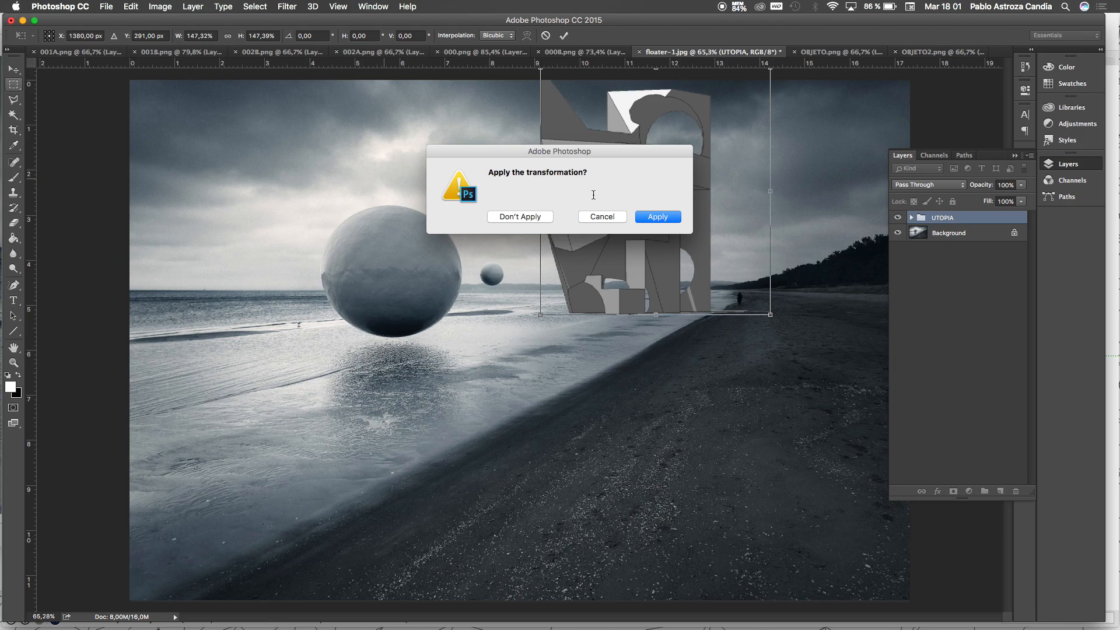
pyautogui.click(653, 217)
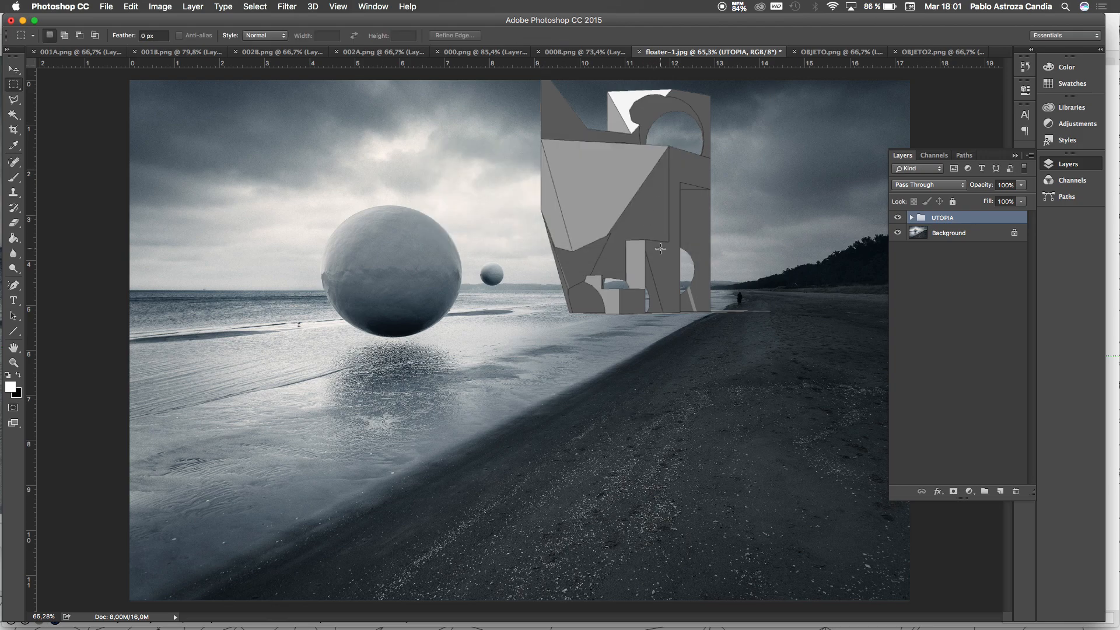
# Step: Move the UTOPIA group left along the horizon so the object slightly overlaps the large sphere's right edge
pyautogui.press('v')
pyautogui.moveTo(677, 239); pyautogui.dragTo(586, 236)
pyautogui.moveTo(569, 243); pyautogui.dragTo(520, 230)
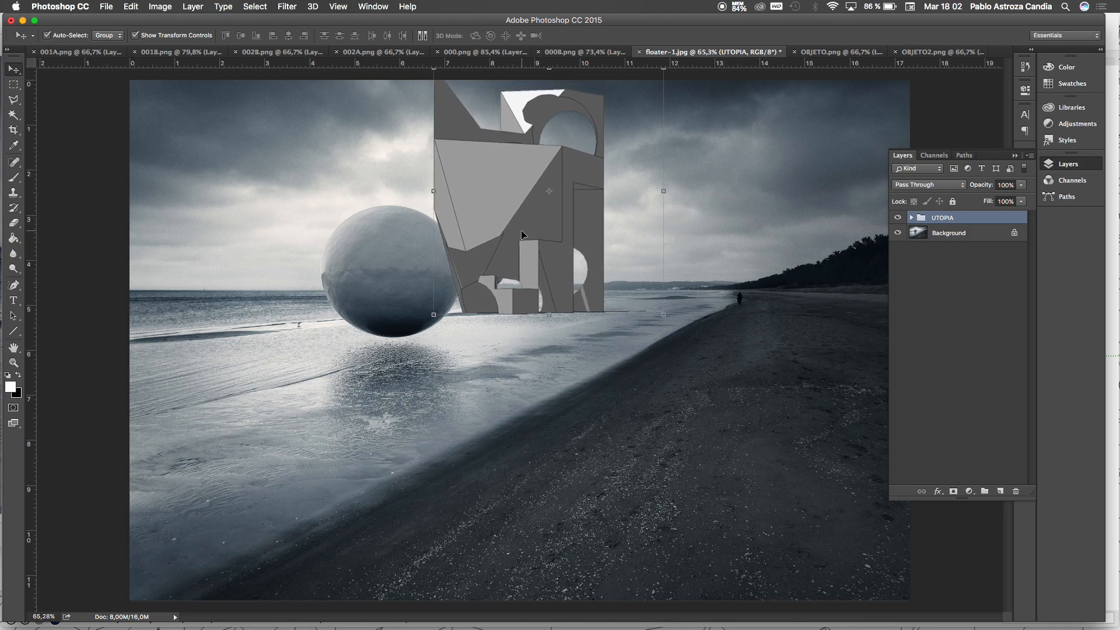
pyautogui.click(13, 85)
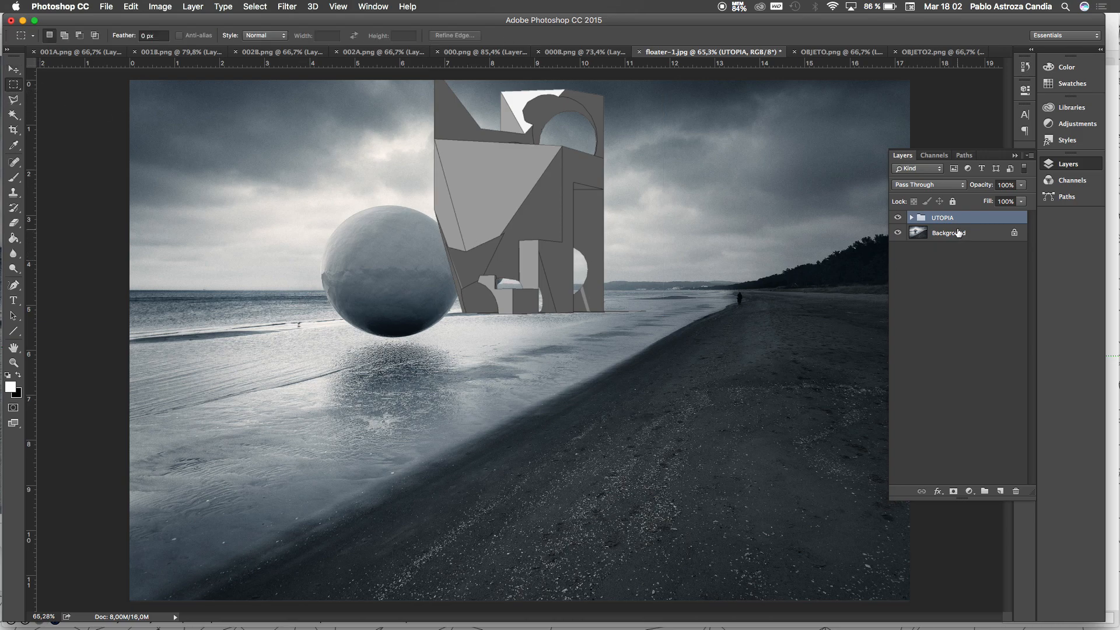
# Step: Compare the UTOPIA group's Layer 2 shown and hidden, and lower its opacity to 24% to soften the edge lines
pyautogui.click(911, 218)
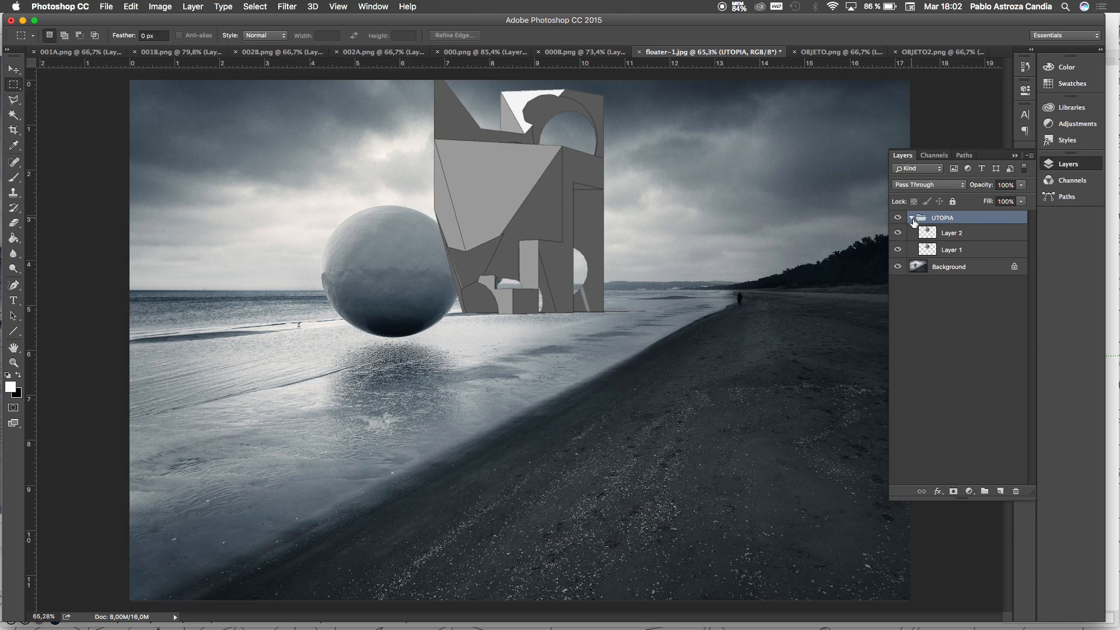
pyautogui.click(967, 238)
pyautogui.click(898, 233)
pyautogui.click(898, 233)
pyautogui.click(898, 234)
pyautogui.click(897, 234)
pyautogui.click(1021, 185)
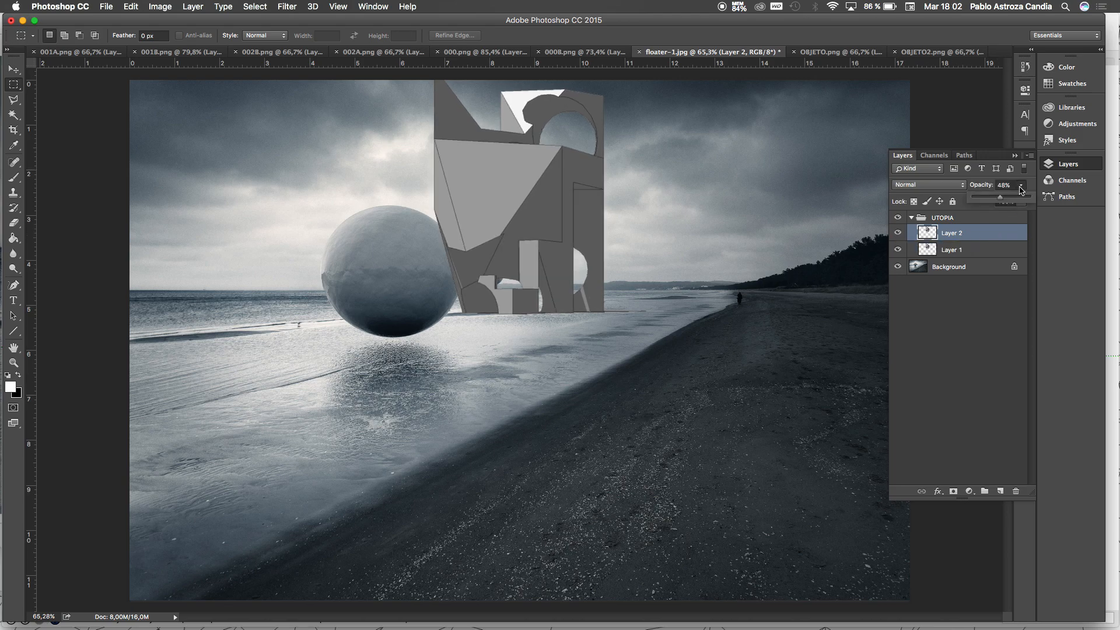
pyautogui.moveTo(999, 198)
pyautogui.mouseDown()
pyautogui.moveTo(1062, 202)
pyautogui.moveTo(969, 210)
pyautogui.moveTo(989, 208)
pyautogui.mouseUp()
pyautogui.click(15, 87)
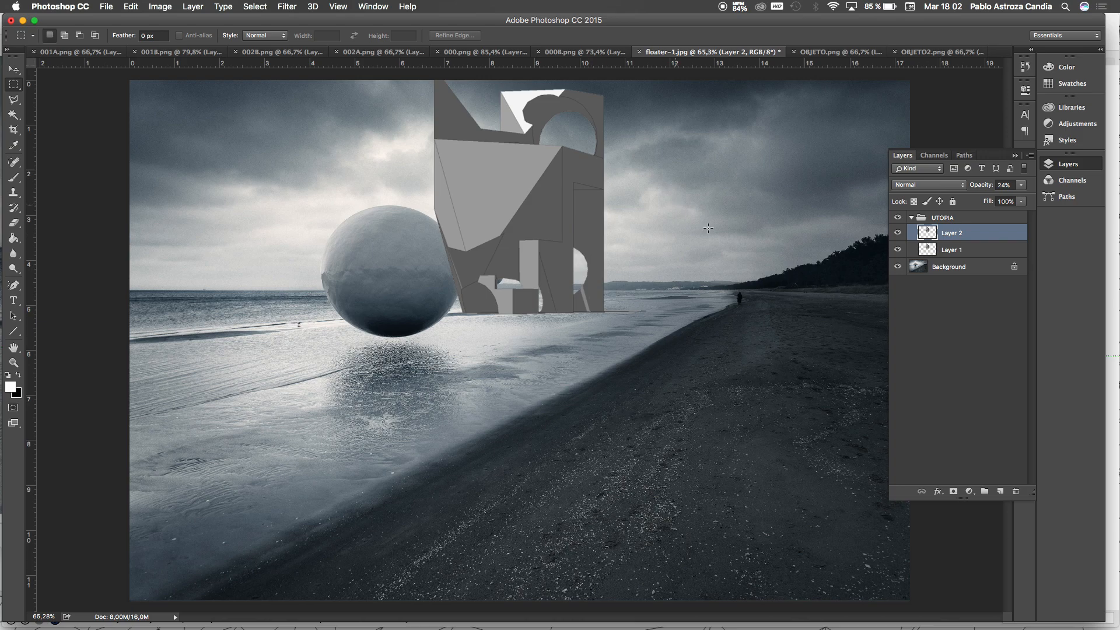
# Step: Apply Brightness/Contrast to Layer 1 with brightness -38 and contrast 100
pyautogui.click(966, 252)
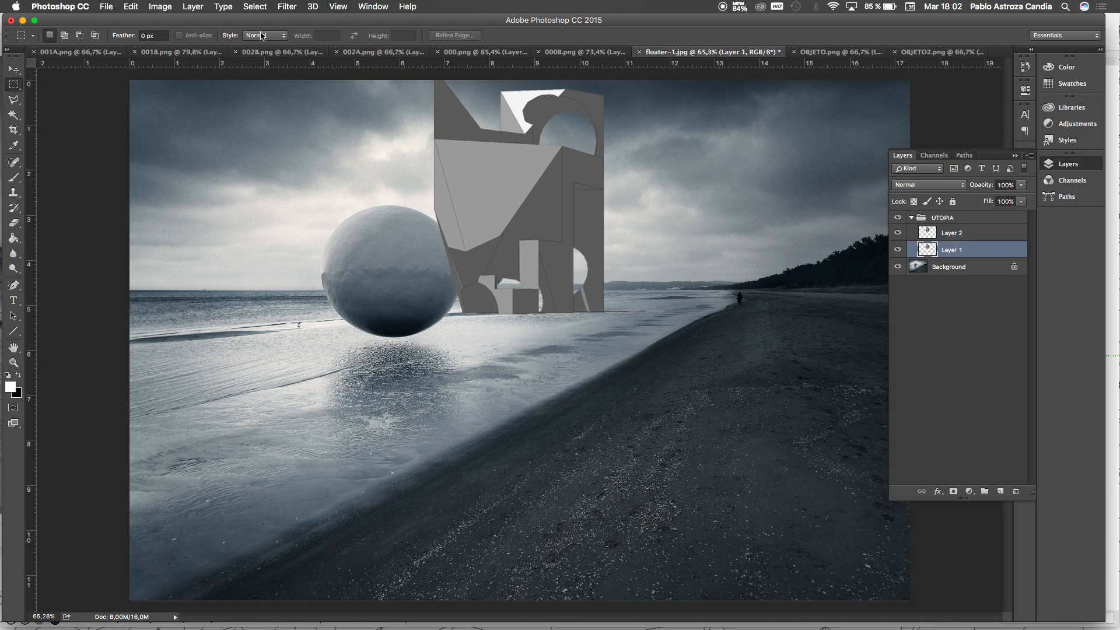
pyautogui.click(162, 8)
pyautogui.moveTo(174, 39)
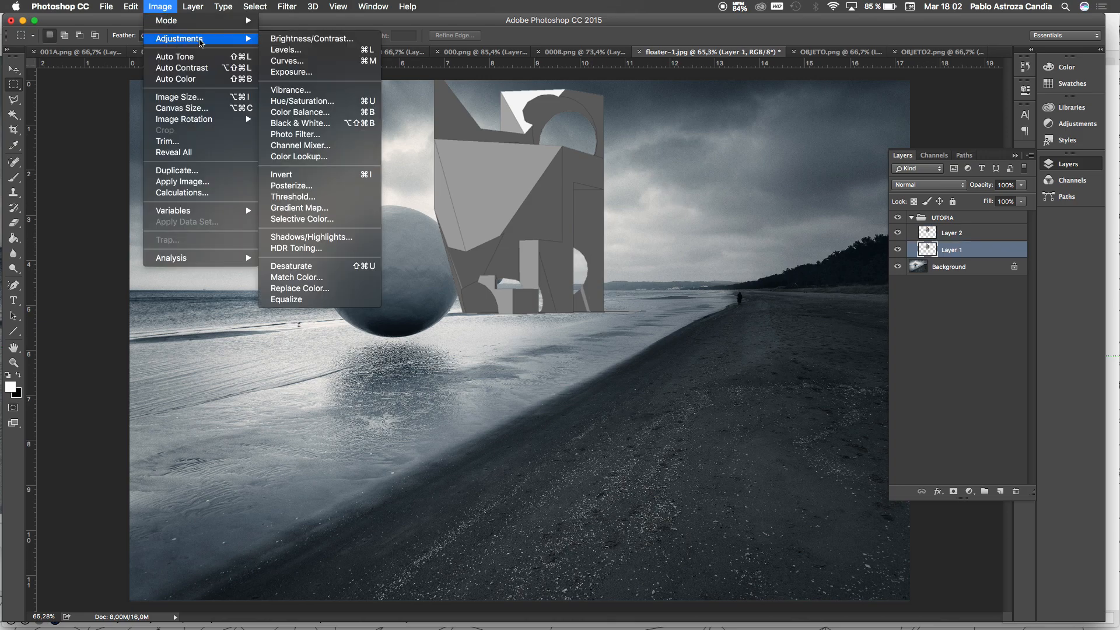
pyautogui.click(283, 40)
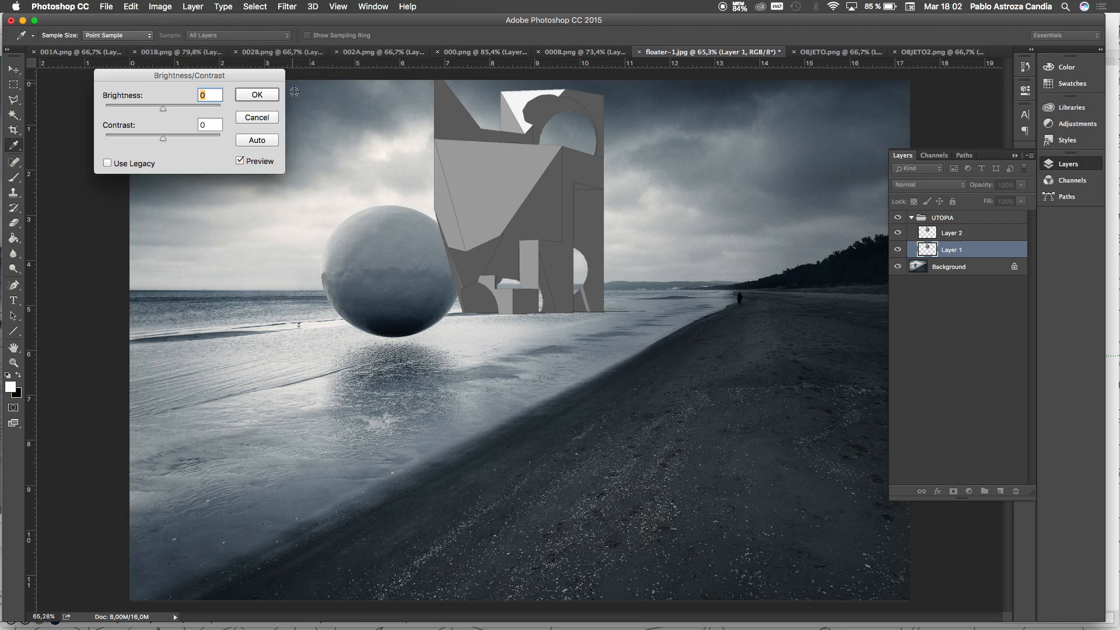
pyautogui.moveTo(163, 109); pyautogui.dragTo(253, 143)
pyautogui.moveTo(155, 108)
pyautogui.mouseDown()
pyautogui.moveTo(173, 107)
pyautogui.moveTo(149, 109)
pyautogui.mouseUp()
pyautogui.click(219, 140)
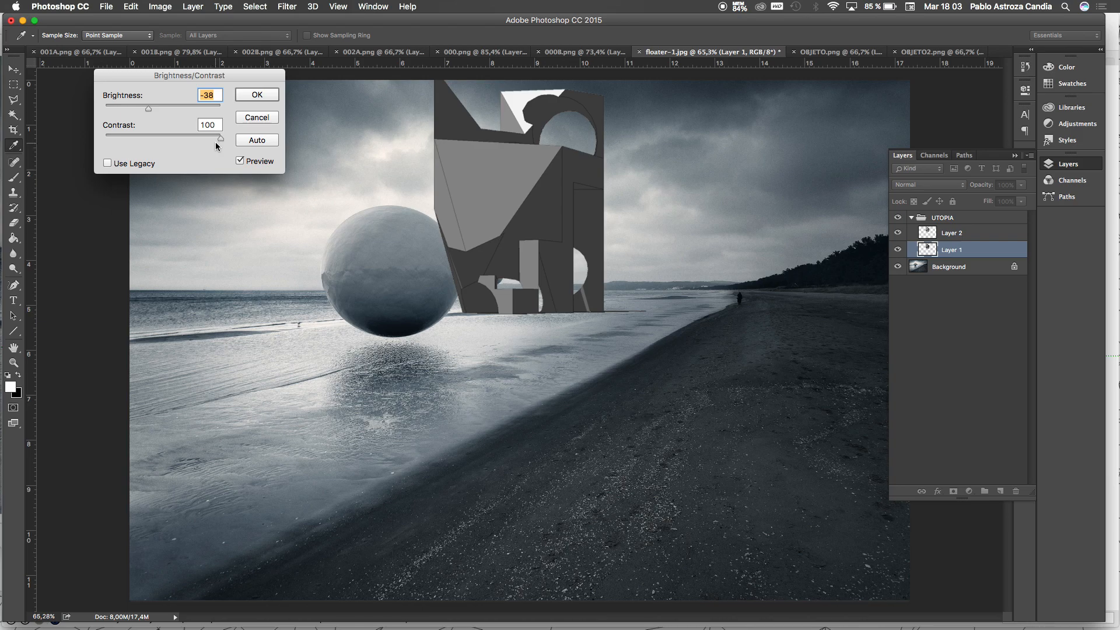
pyautogui.click(262, 98)
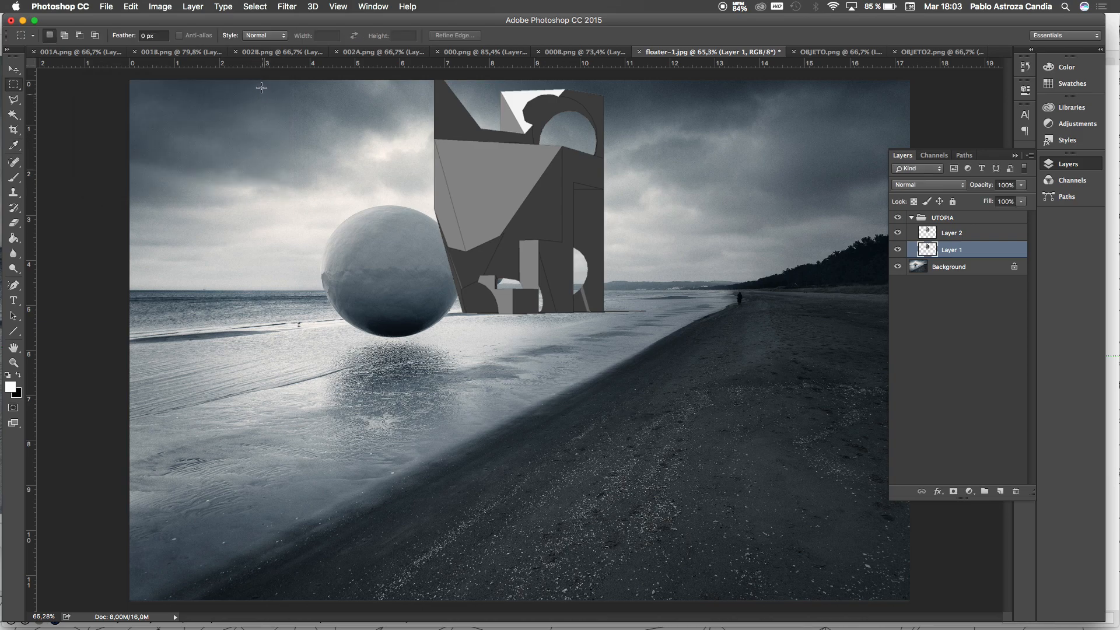
pyautogui.click(160, 6)
pyautogui.moveTo(170, 39)
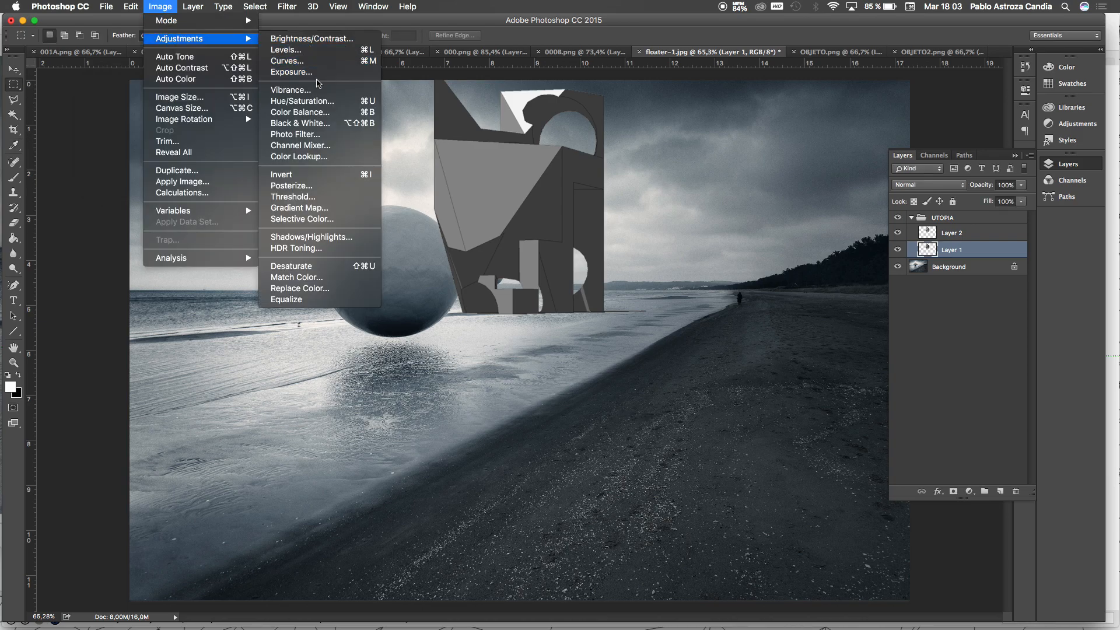
pyautogui.click(311, 113)
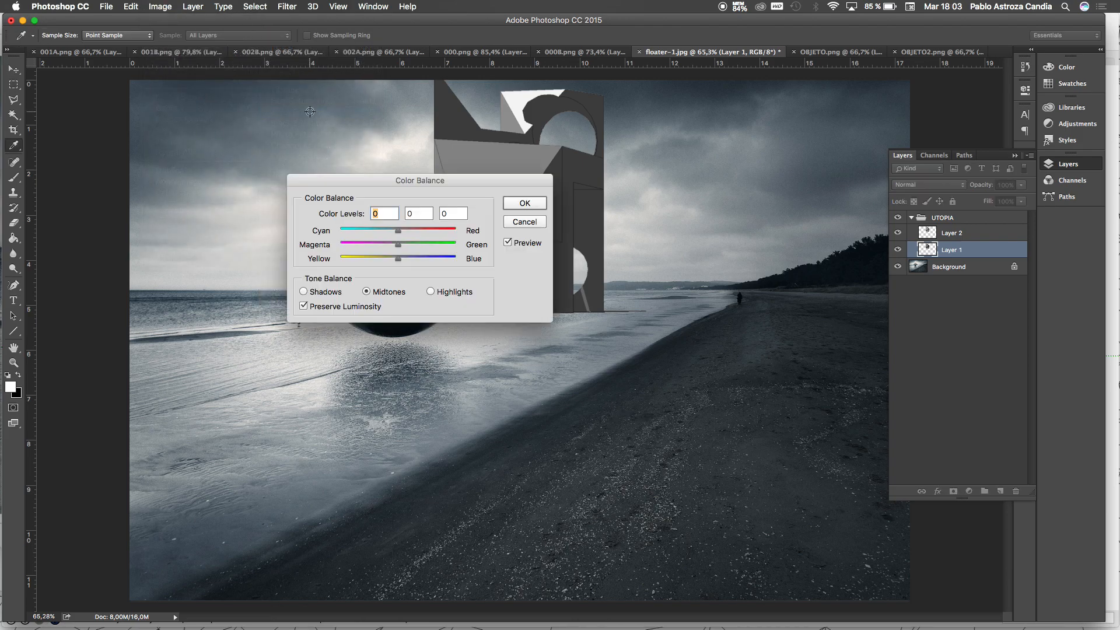
pyautogui.moveTo(431, 181); pyautogui.dragTo(621, 352)
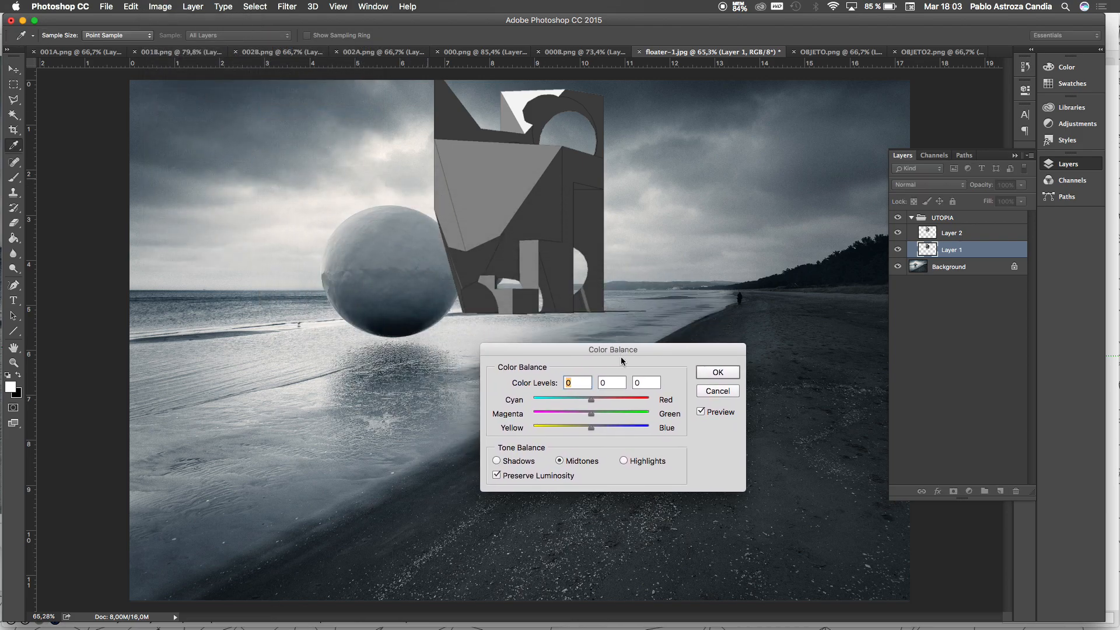
pyautogui.moveTo(585, 432); pyautogui.dragTo(608, 431)
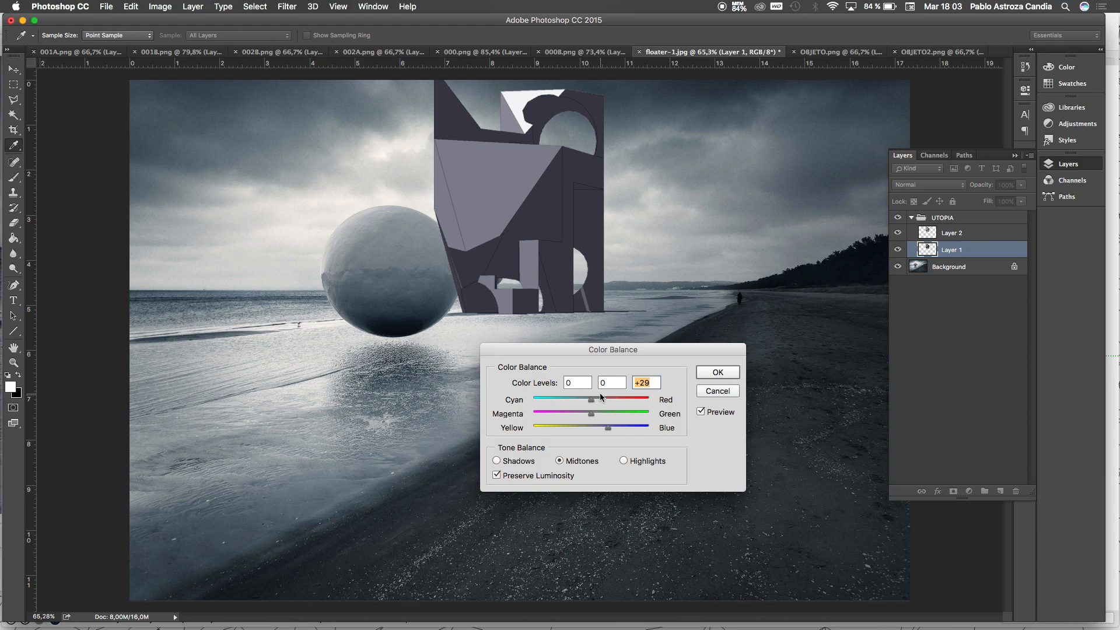
pyautogui.moveTo(591, 401); pyautogui.dragTo(612, 427)
pyautogui.click(612, 426)
pyautogui.click(574, 399)
pyautogui.moveTo(595, 412); pyautogui.dragTo(592, 411)
pyautogui.click(499, 461)
pyautogui.moveTo(594, 427); pyautogui.dragTo(582, 403)
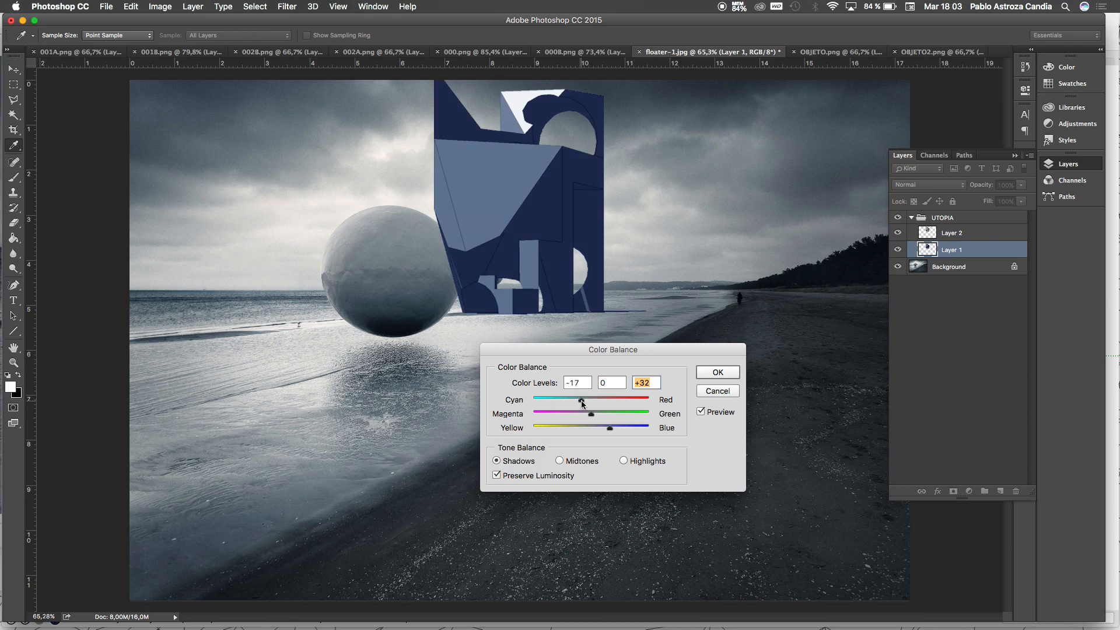
pyautogui.moveTo(610, 427)
pyautogui.mouseDown()
pyautogui.moveTo(659, 431)
pyautogui.moveTo(603, 429)
pyautogui.mouseUp()
pyautogui.click(624, 461)
pyautogui.moveTo(593, 431)
pyautogui.mouseDown()
pyautogui.moveTo(636, 431)
pyautogui.moveTo(610, 428)
pyautogui.mouseUp()
pyautogui.press('Escape')
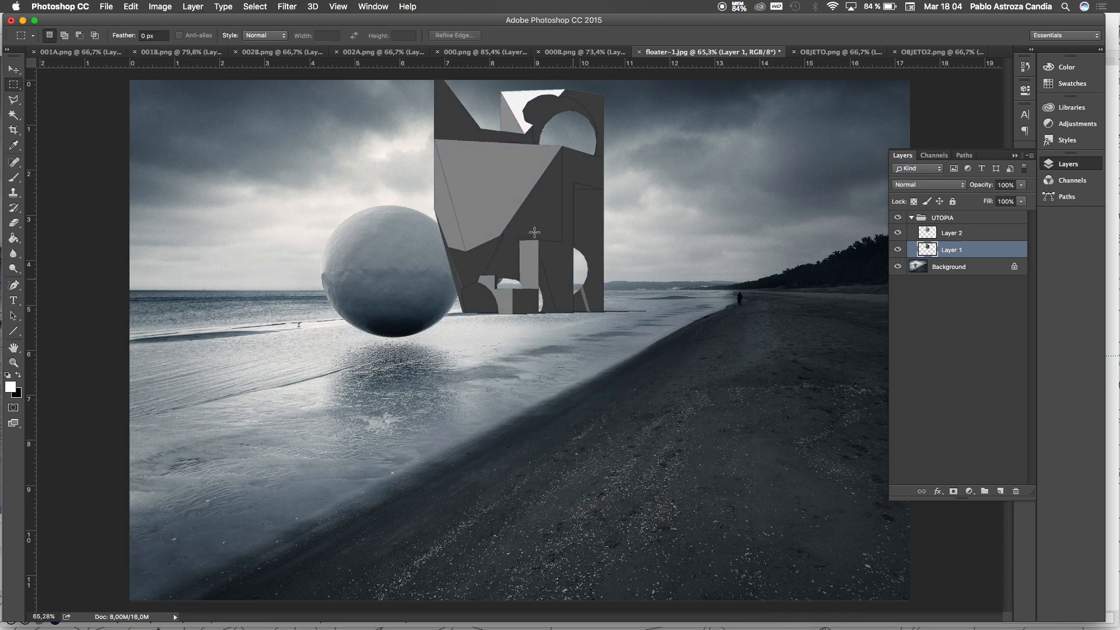
# Step: Apply Color Balance to Layer 1's shadows, shifting them toward cyan and setting the yellow–blue level to +50
pyautogui.click(169, 7)
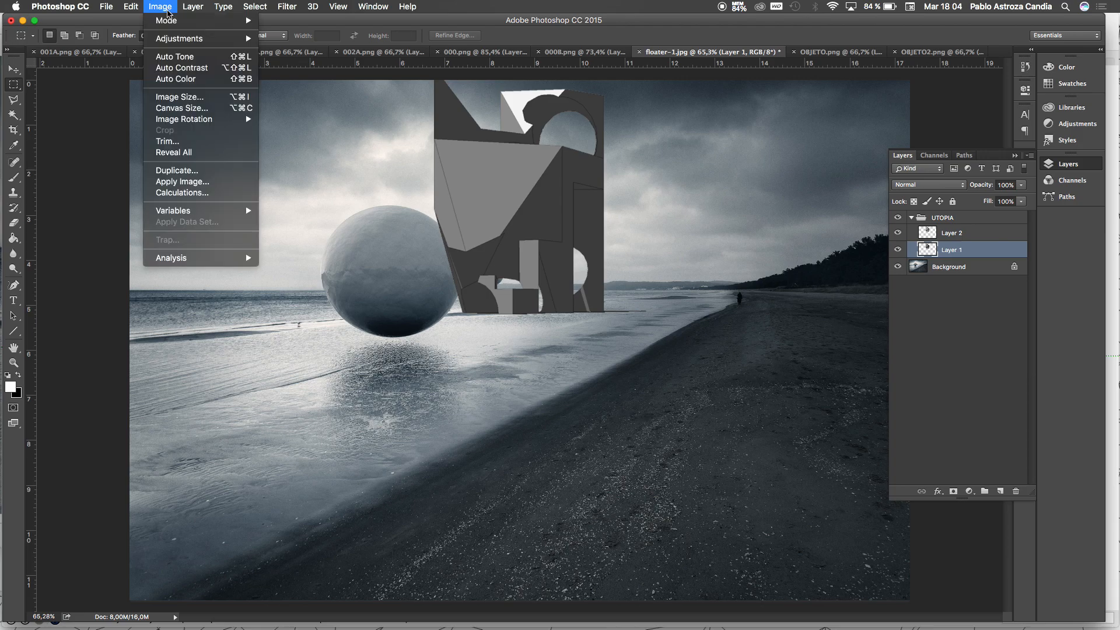
pyautogui.moveTo(186, 41)
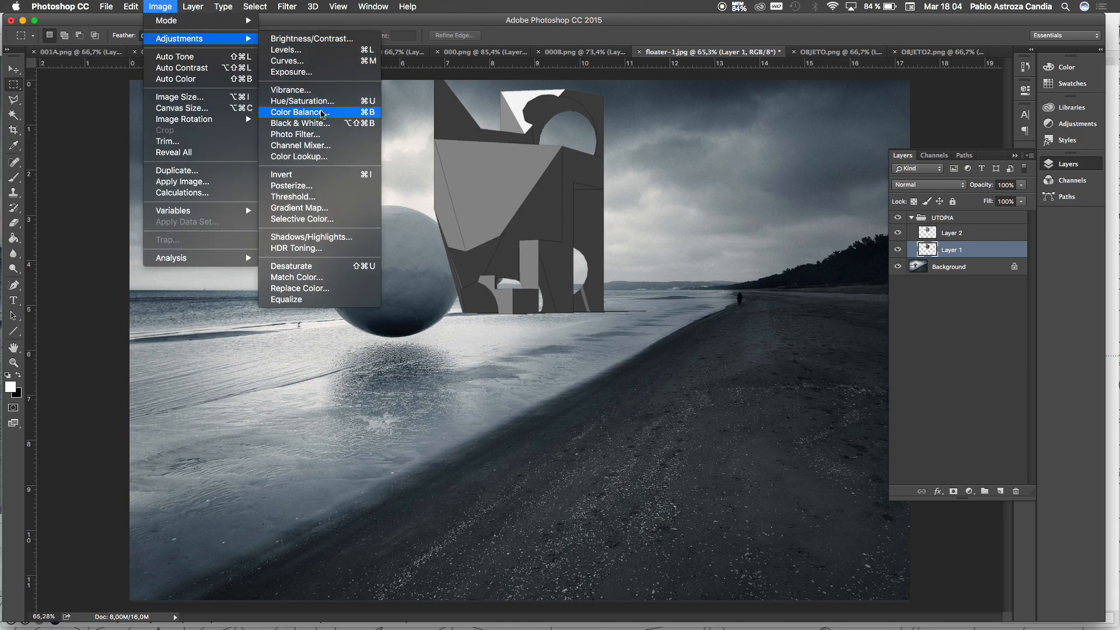
pyautogui.click(322, 112)
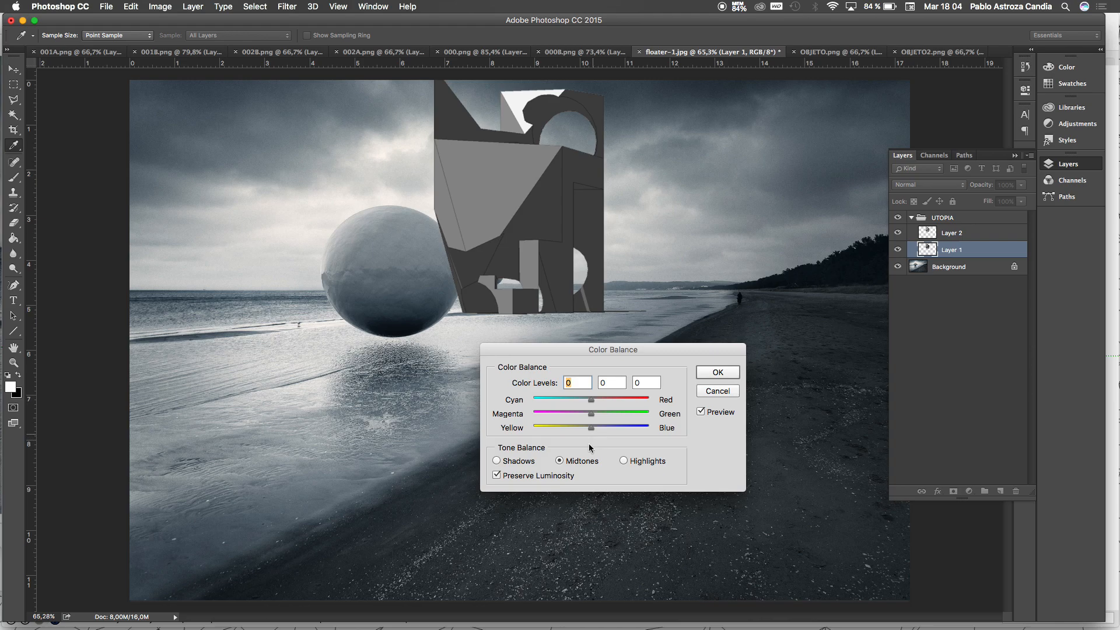
pyautogui.click(496, 460)
pyautogui.moveTo(593, 429); pyautogui.dragTo(587, 402)
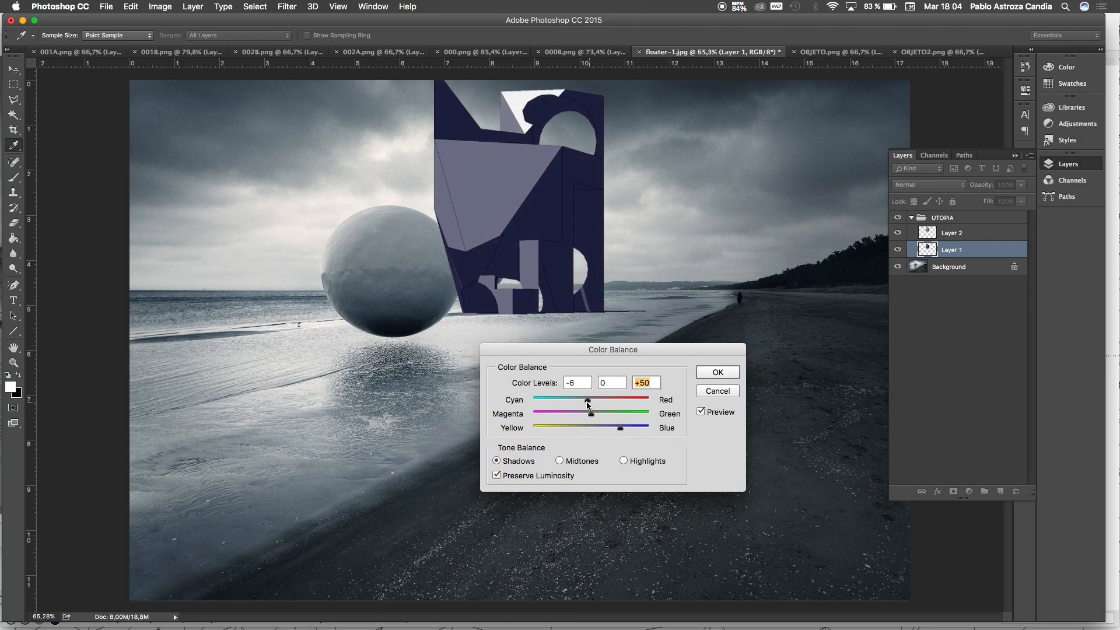
pyautogui.click(709, 372)
# Step: Apply Brightness/Contrast to Layer 1 with brightness -92 and contrast -50
pyautogui.click(170, 7)
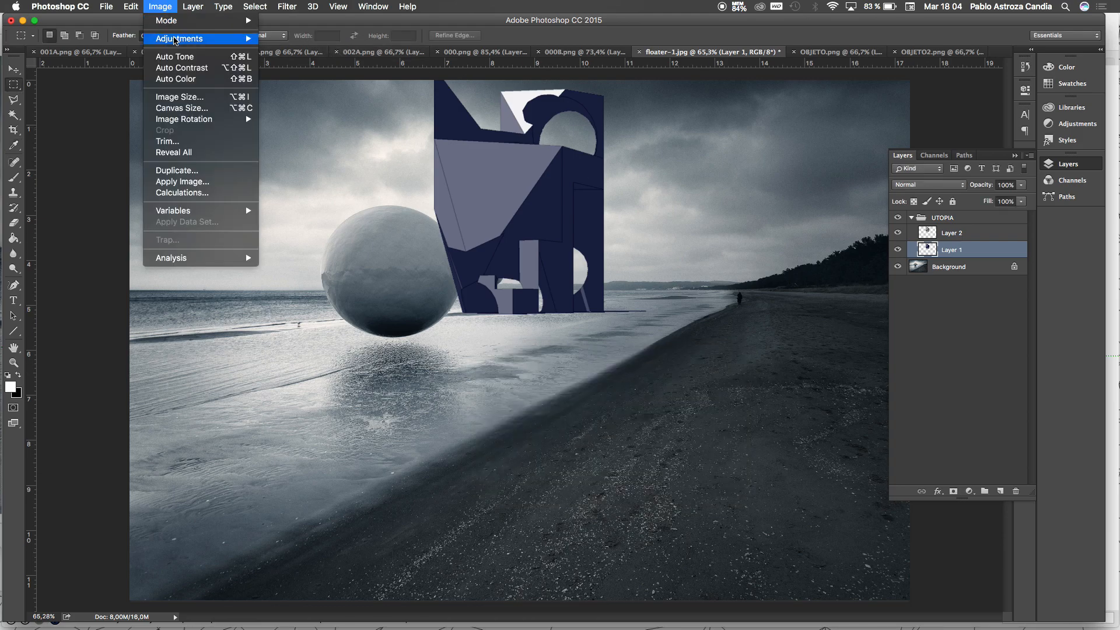
pyautogui.moveTo(175, 39)
pyautogui.click(312, 39)
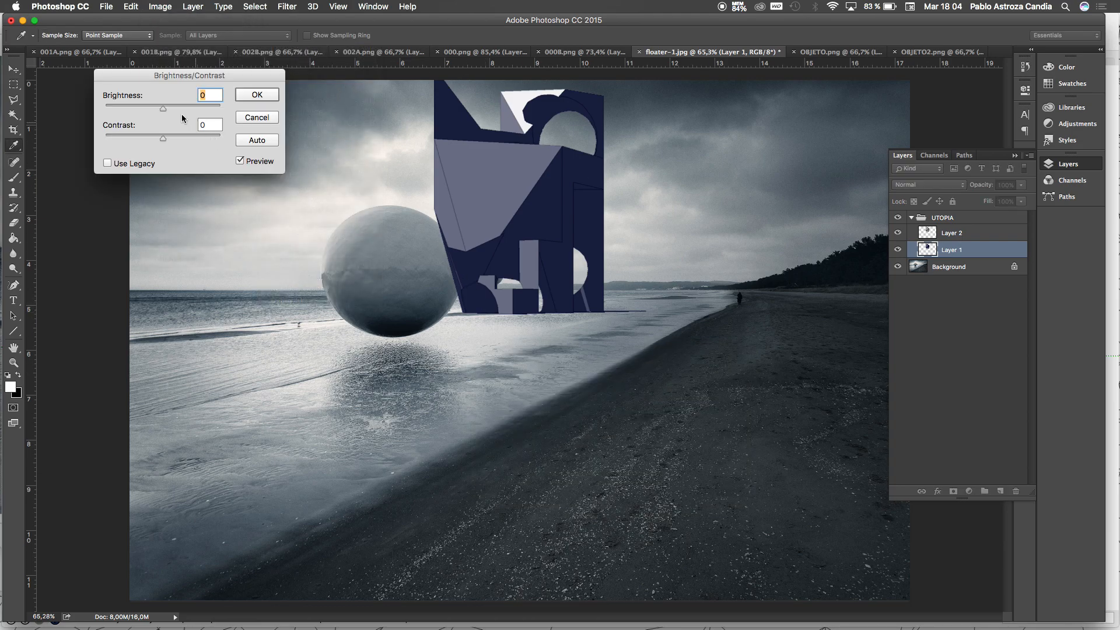
pyautogui.moveTo(162, 106); pyautogui.dragTo(236, 144)
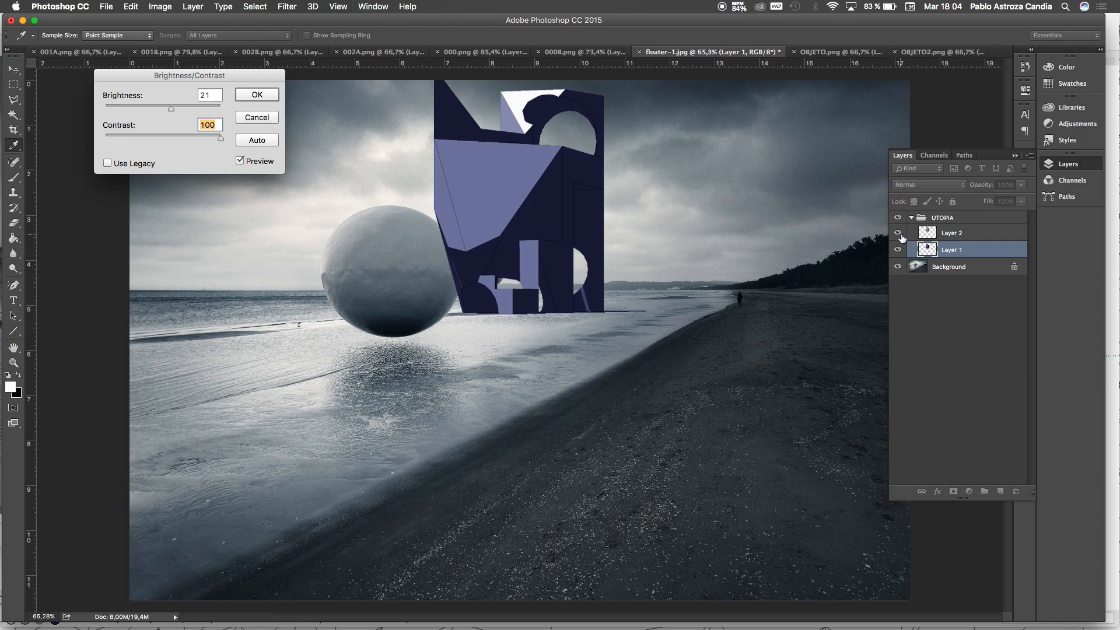
pyautogui.moveTo(221, 138); pyautogui.dragTo(134, 137)
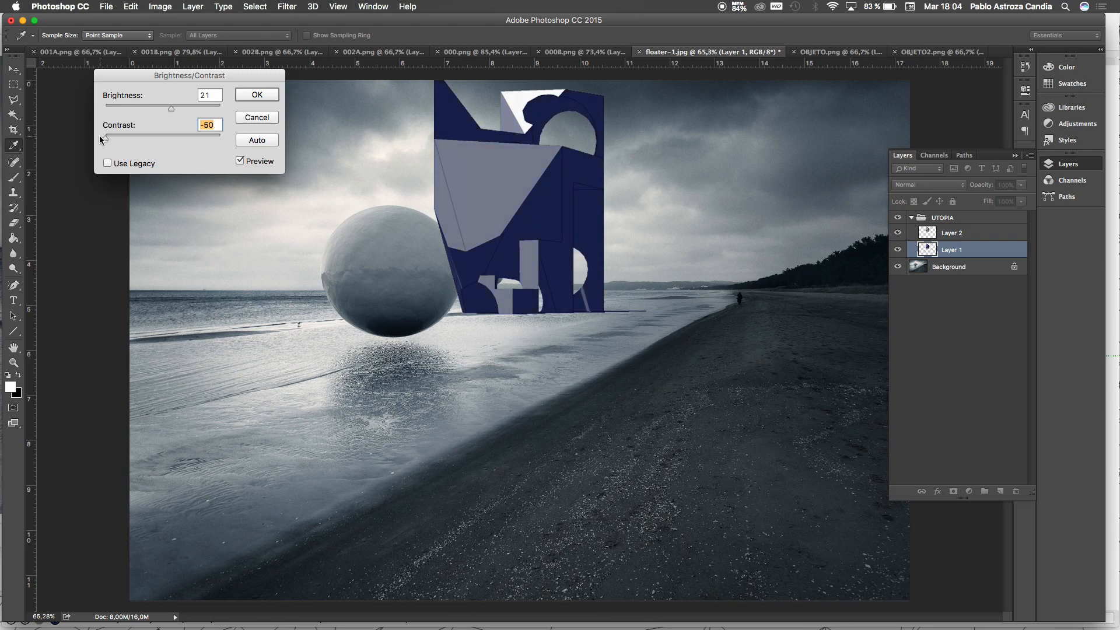
pyautogui.moveTo(171, 108); pyautogui.dragTo(126, 107)
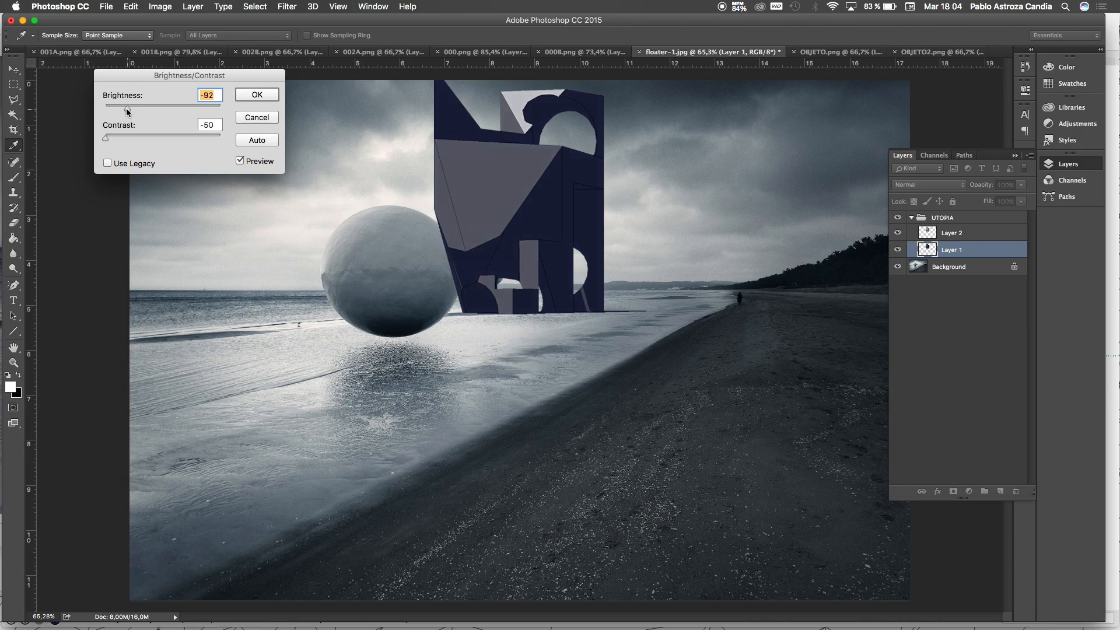
pyautogui.click(254, 96)
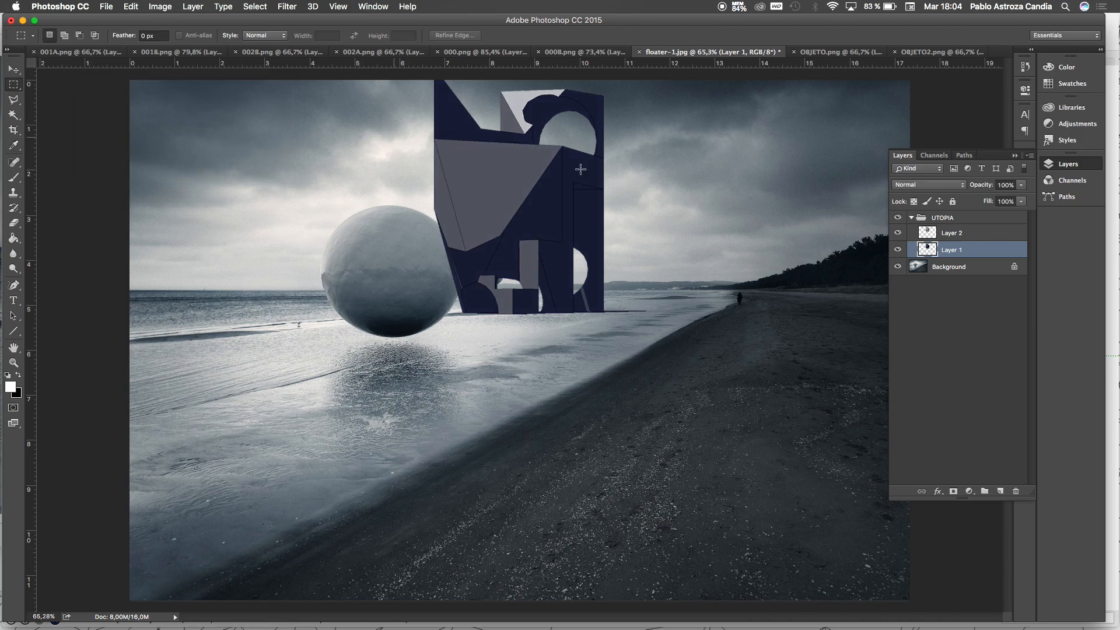
# Step: Compare Layer 1 and Layer 2 of the UTOPIA group shown and hidden, and set Layer 2's opacity to 48%
pyautogui.click(962, 237)
pyautogui.click(897, 250)
pyautogui.click(898, 250)
pyautogui.click(898, 234)
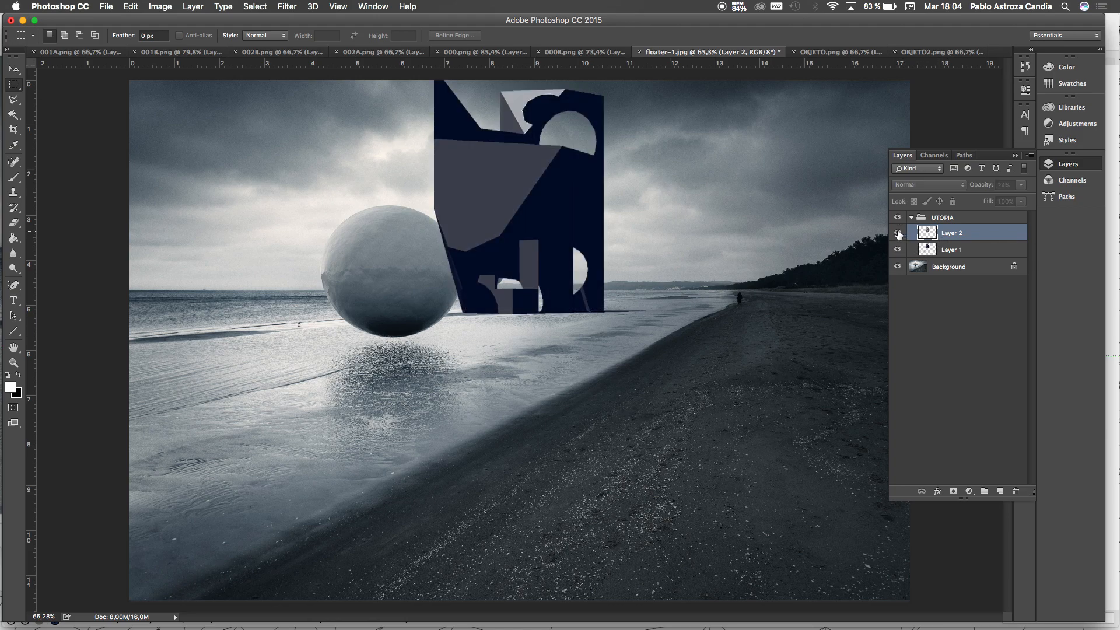
pyautogui.click(898, 233)
pyautogui.click(1021, 185)
pyautogui.moveTo(988, 202); pyautogui.dragTo(1001, 202)
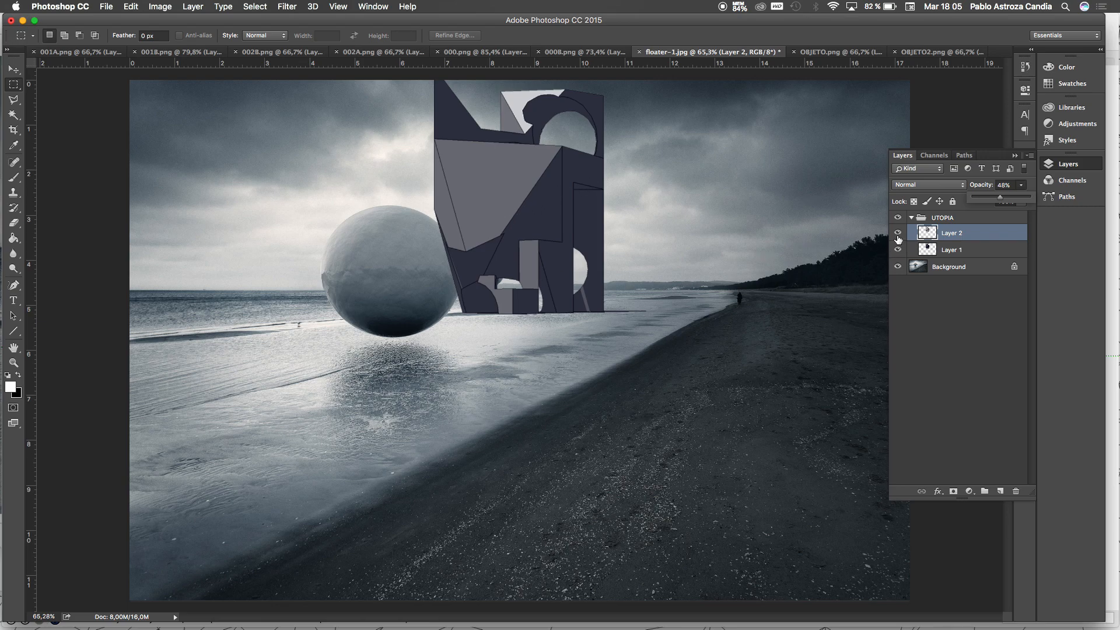
# Step: Duplicate Layer 2 within the UTOPIA group and hide the copy
pyautogui.rightClick(946, 234)
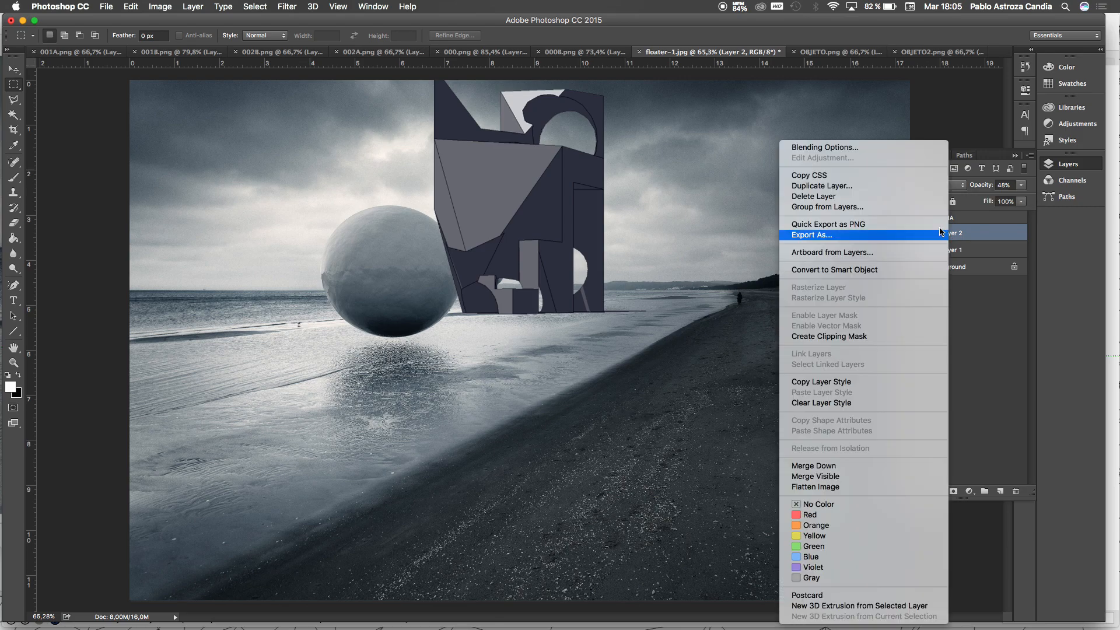
pyautogui.click(877, 186)
pyautogui.click(540, 220)
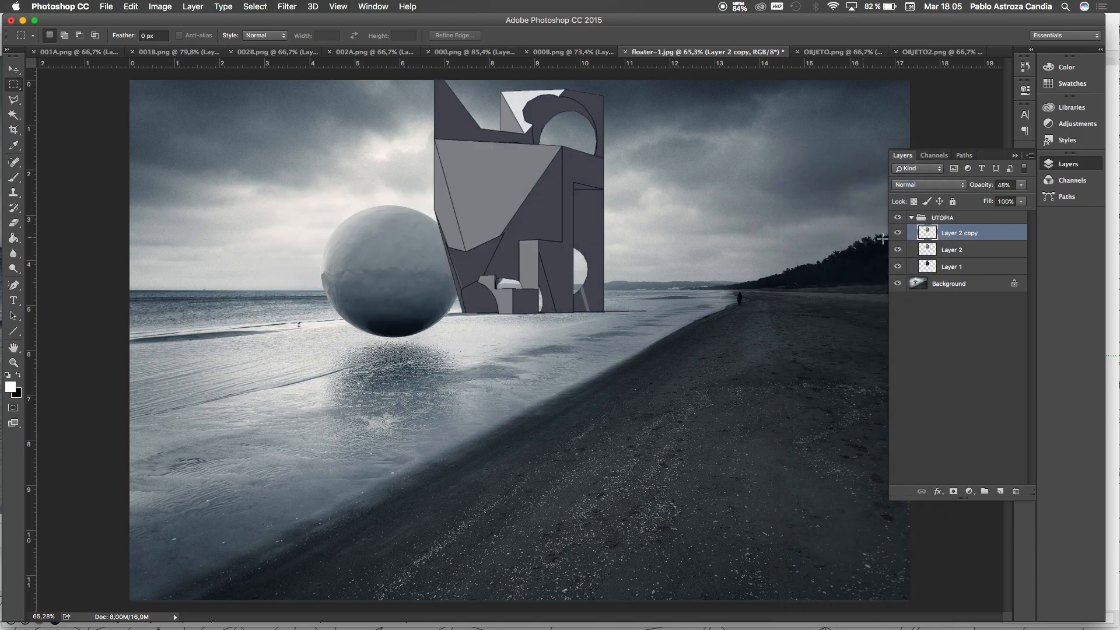
pyautogui.click(897, 233)
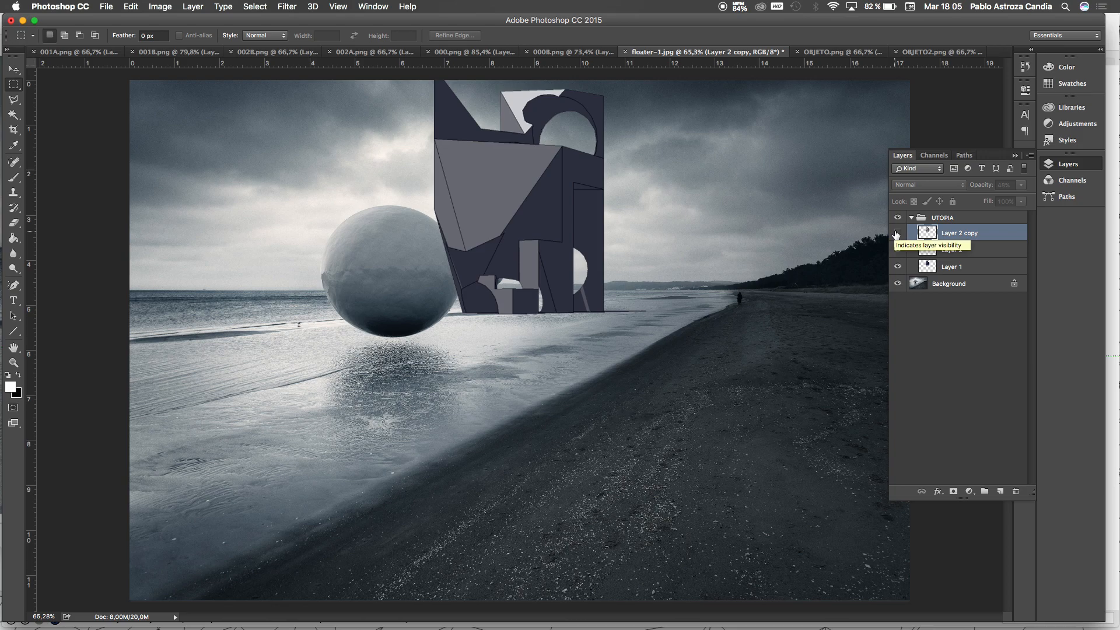
# Step: Duplicate Layer 1, place the copy above Layer 2 in the UTOPIA group, and hide it
pyautogui.rightClick(946, 268)
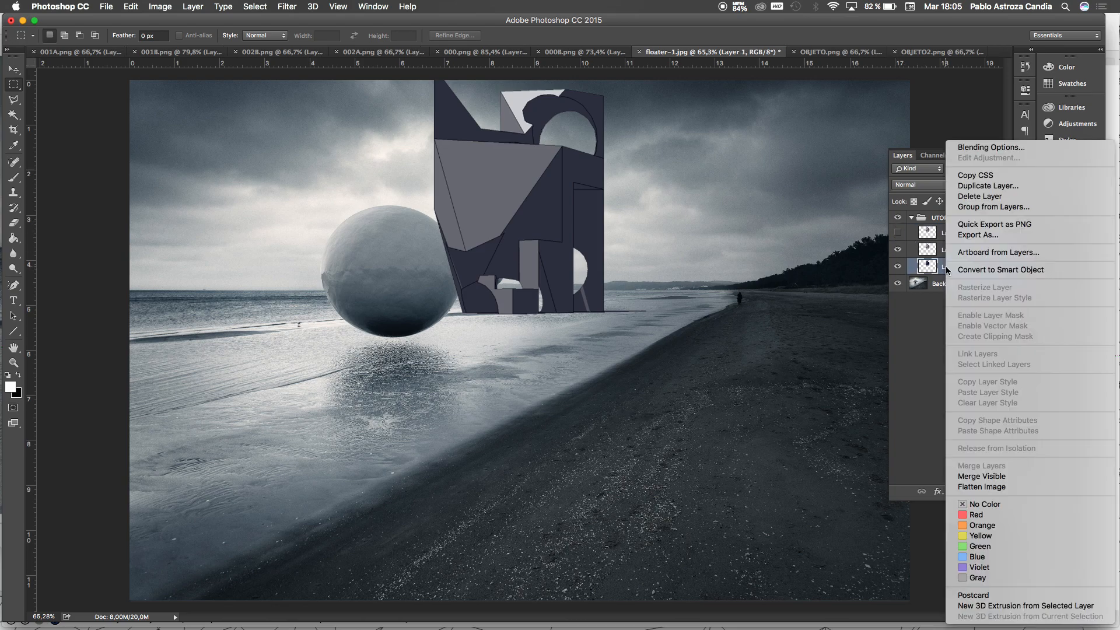
pyautogui.click(968, 186)
pyautogui.click(548, 220)
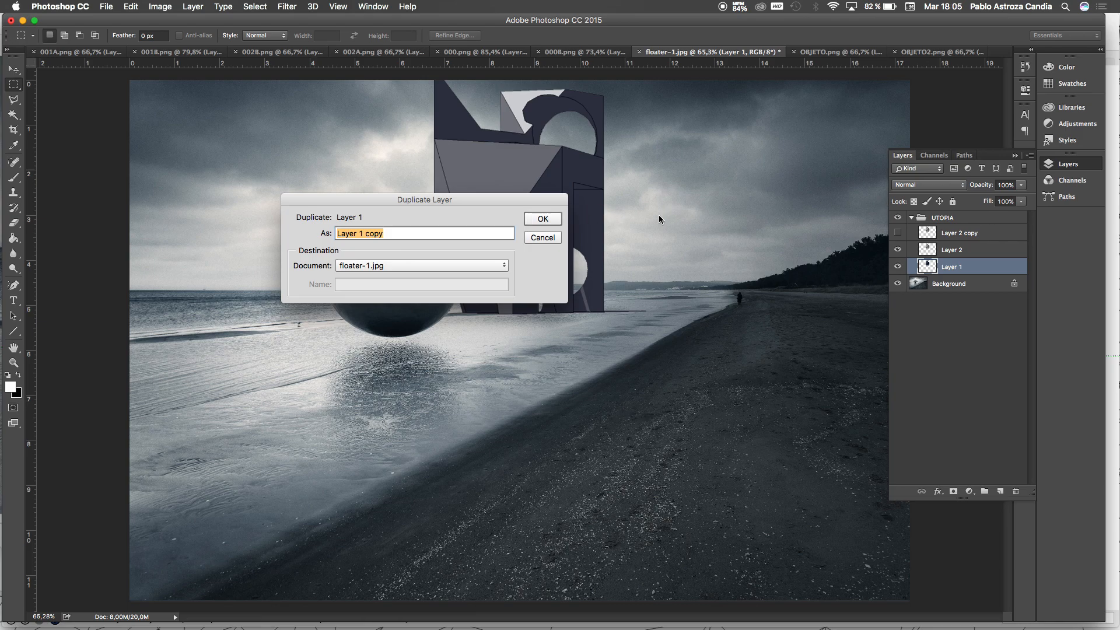
pyautogui.moveTo(951, 267); pyautogui.dragTo(953, 250)
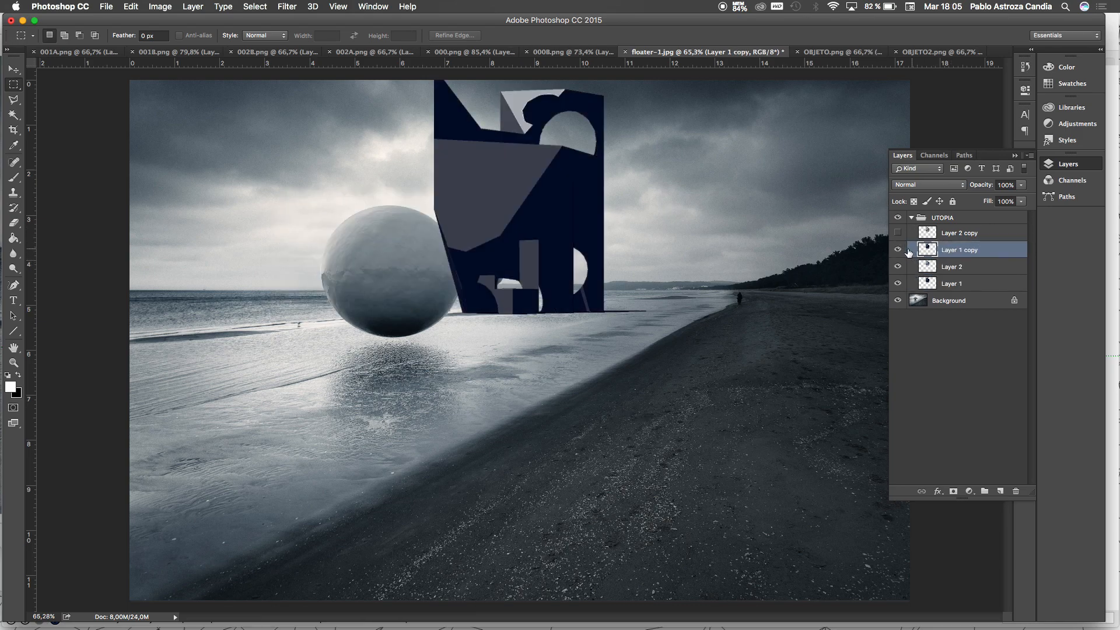
pyautogui.click(897, 250)
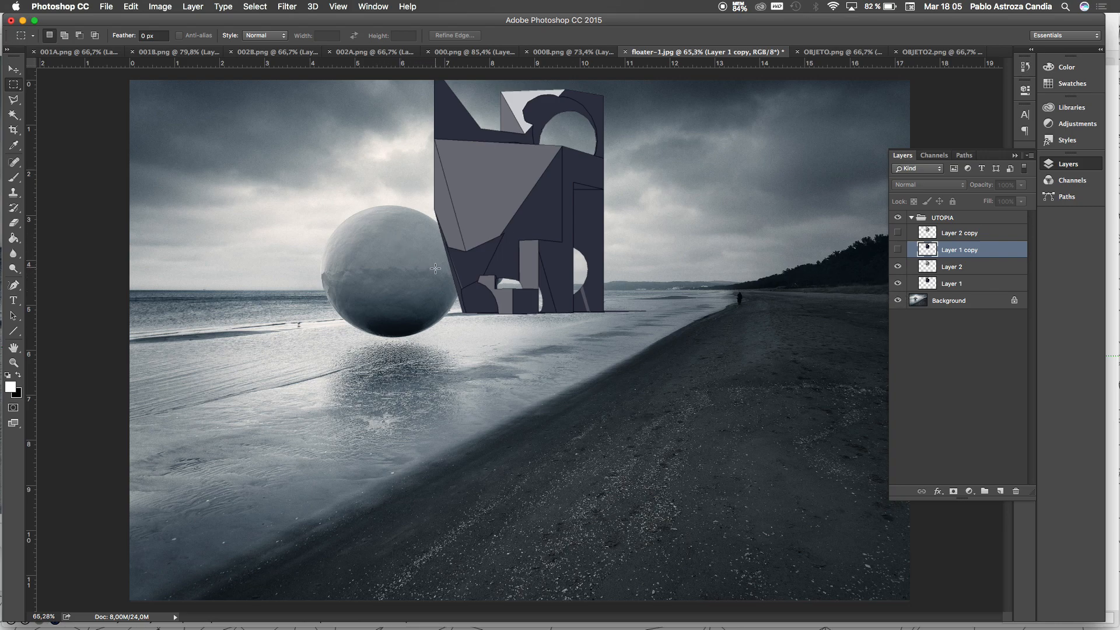
# Step: Hide the UTOPIA group and convert the locked Background into an editable layer named Layer 0
pyautogui.scroll(2, 435, 267)
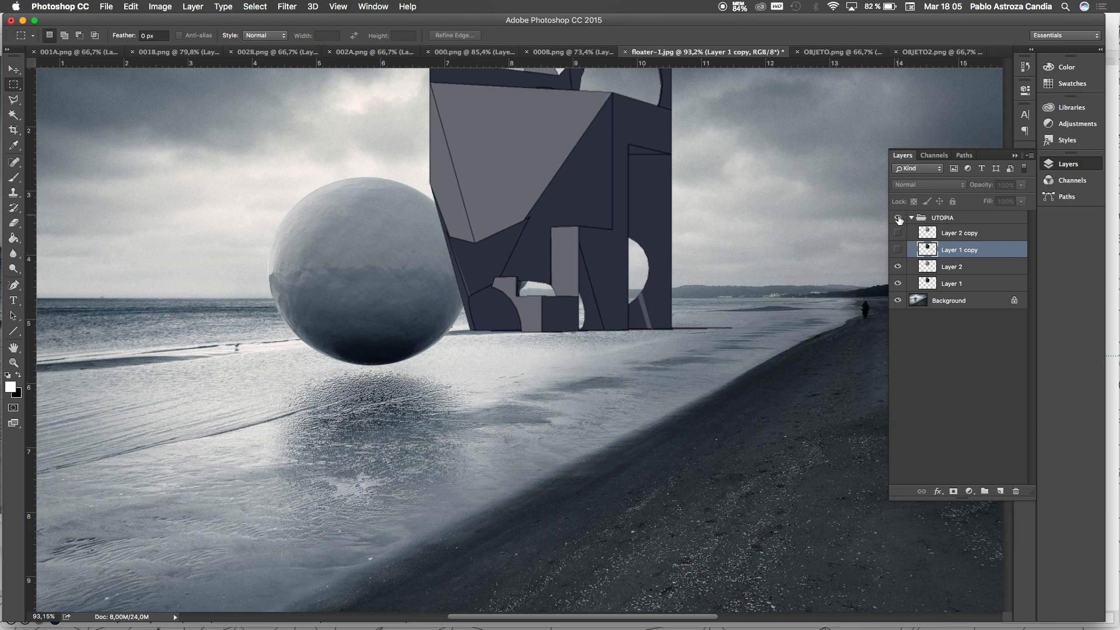
pyautogui.click(898, 219)
pyautogui.doubleClick(956, 303)
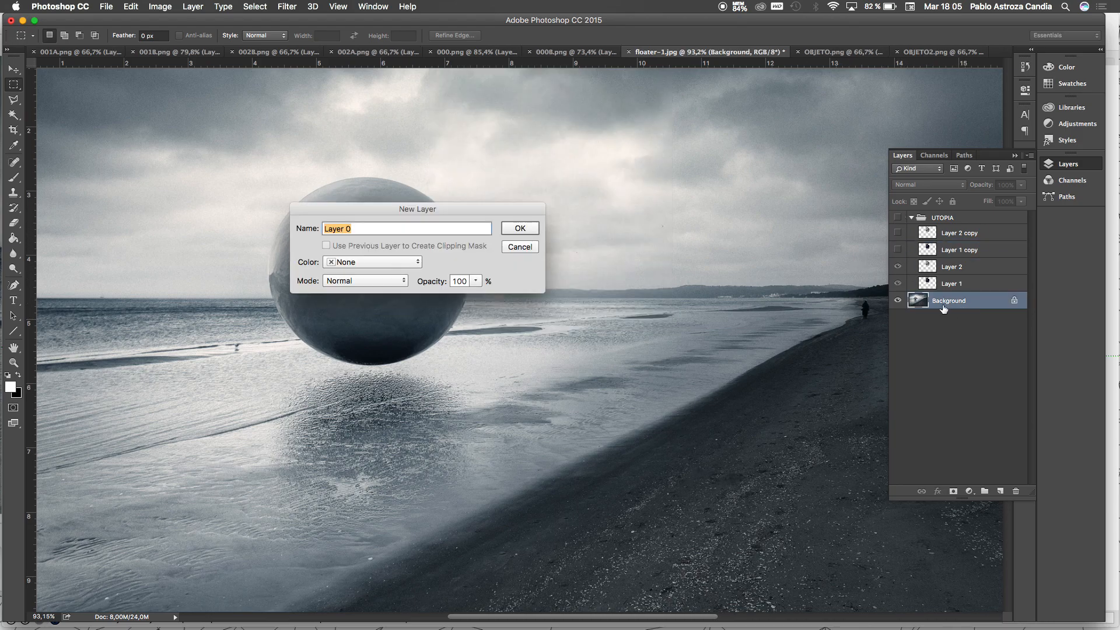
pyautogui.click(520, 231)
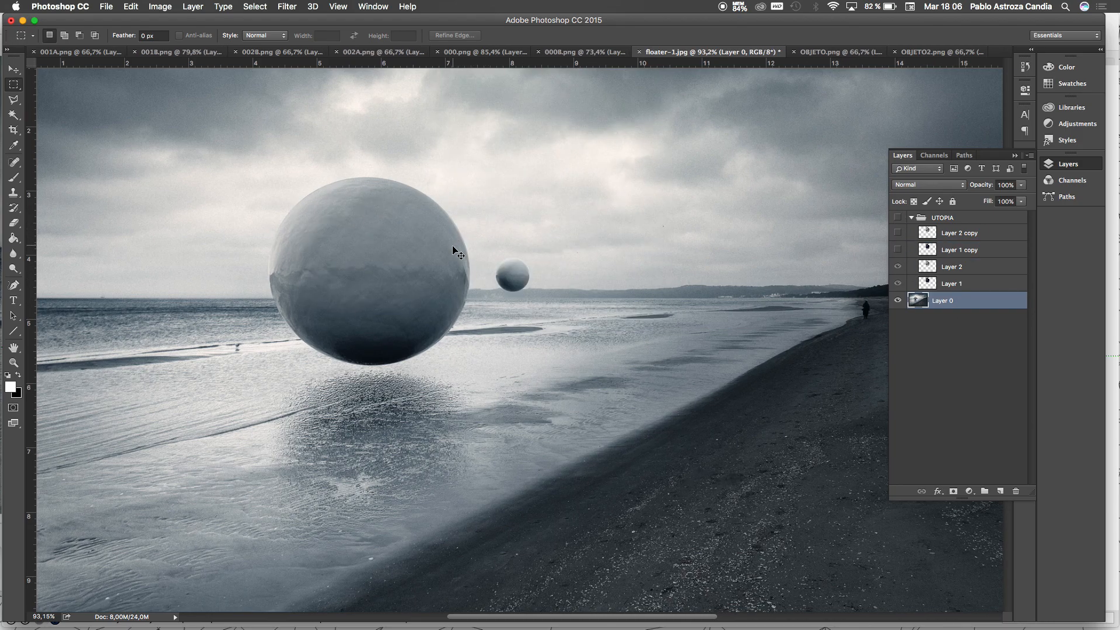
# Step: Start a Polygonal Lasso outline at the top of the large sphere and trace its upper-right edge on Layer 0
pyautogui.scroll(1, 463, 218)
pyautogui.scroll(5, 462, 217)
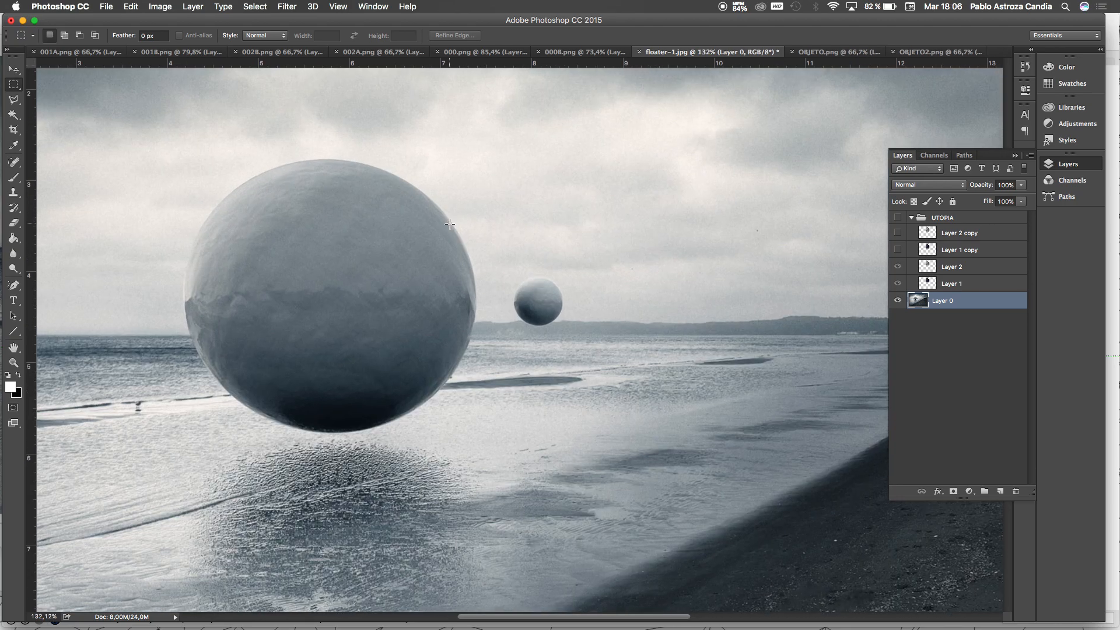
pyautogui.scroll(3, 318, 233)
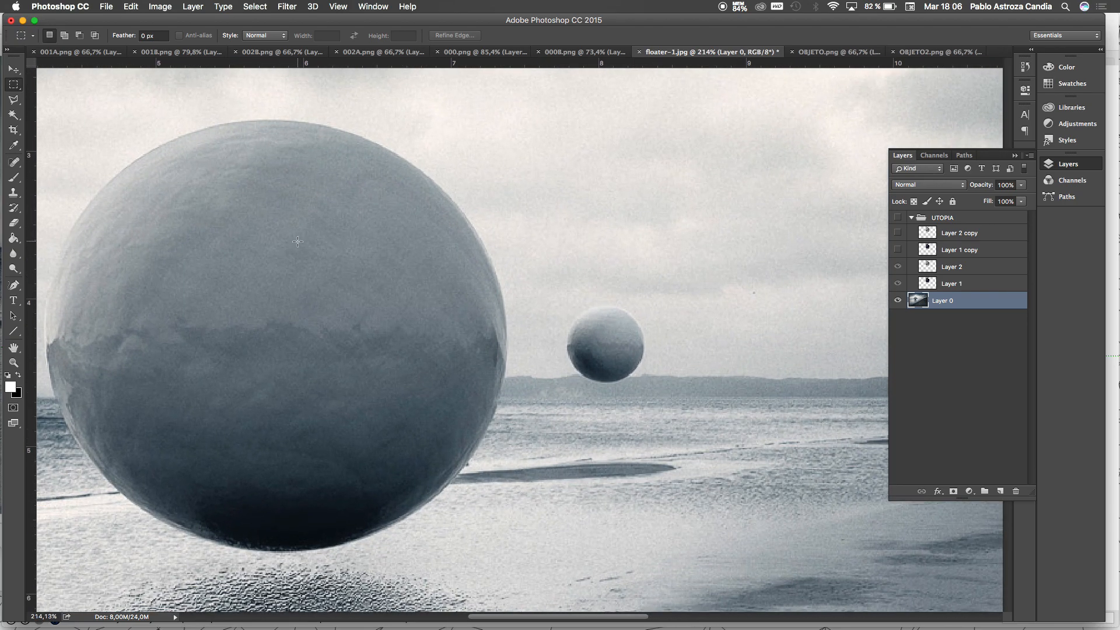
pyautogui.scroll(3, 285, 87)
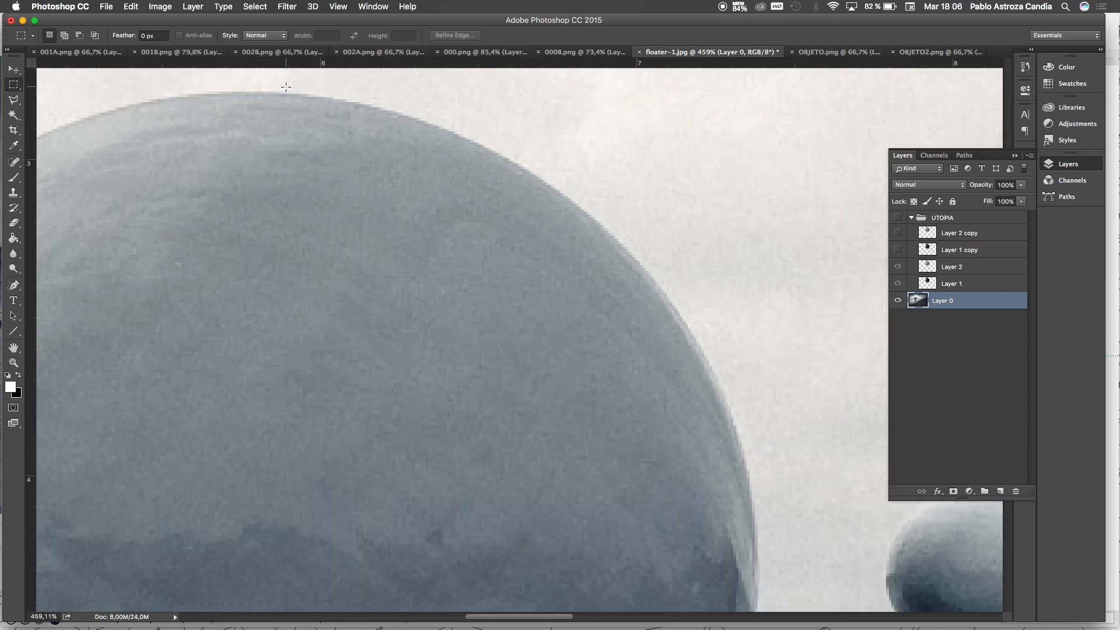
pyautogui.scroll(3, 285, 87)
pyautogui.scroll(-1, 282, 89)
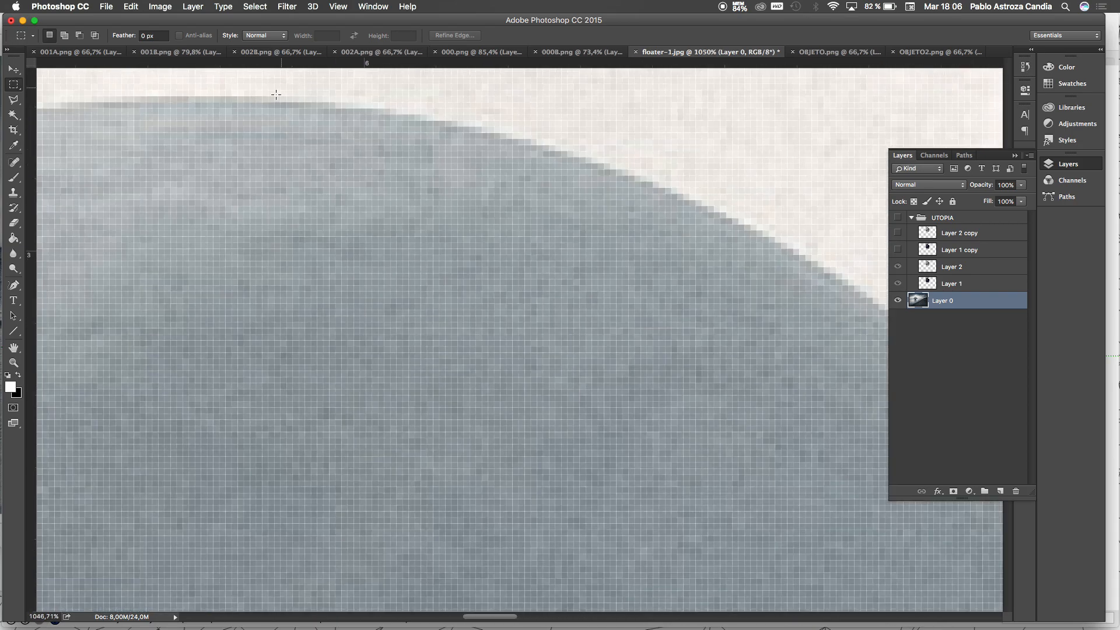
pyautogui.click(14, 99)
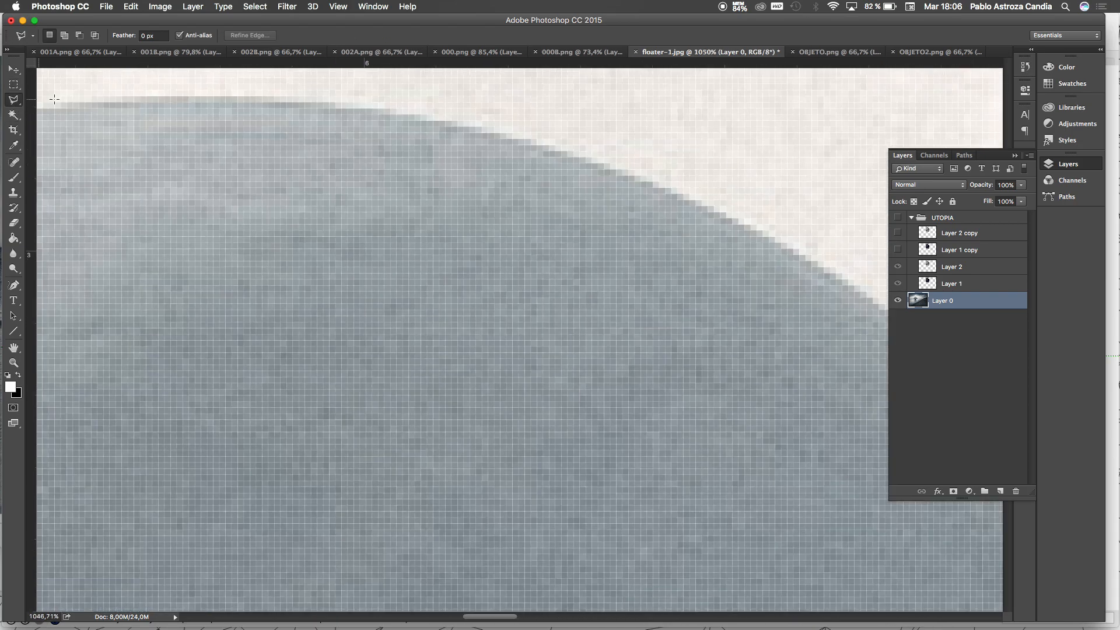
pyautogui.click(161, 96)
pyautogui.click(527, 136)
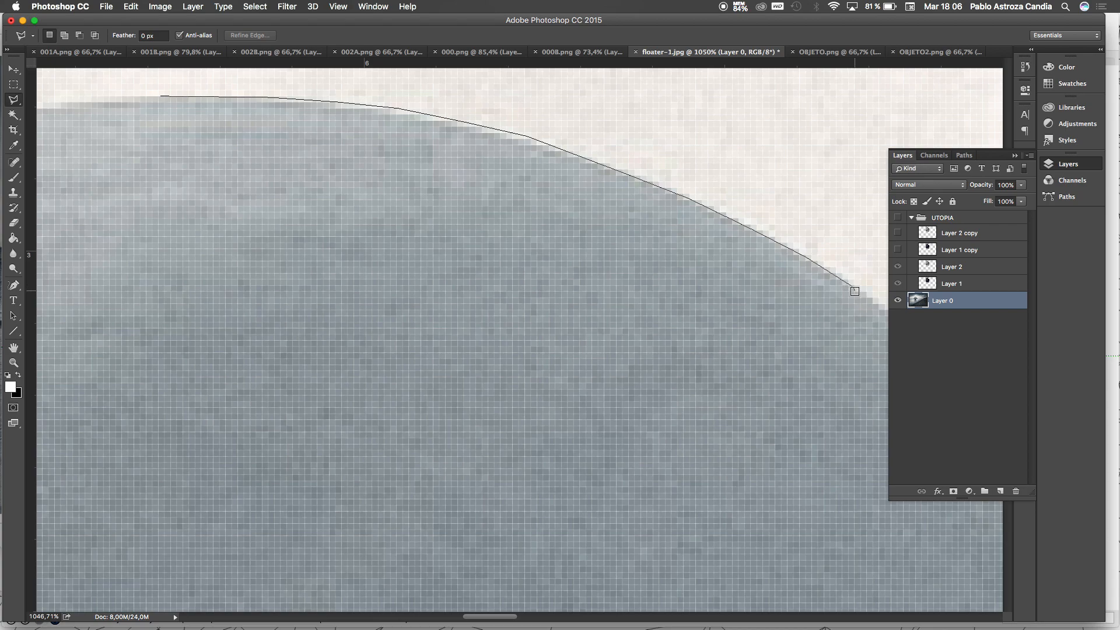
pyautogui.moveTo(854, 293)
pyautogui.mouseDown()
pyautogui.moveTo(492, 108)
pyautogui.moveTo(365, 137)
pyautogui.mouseUp()
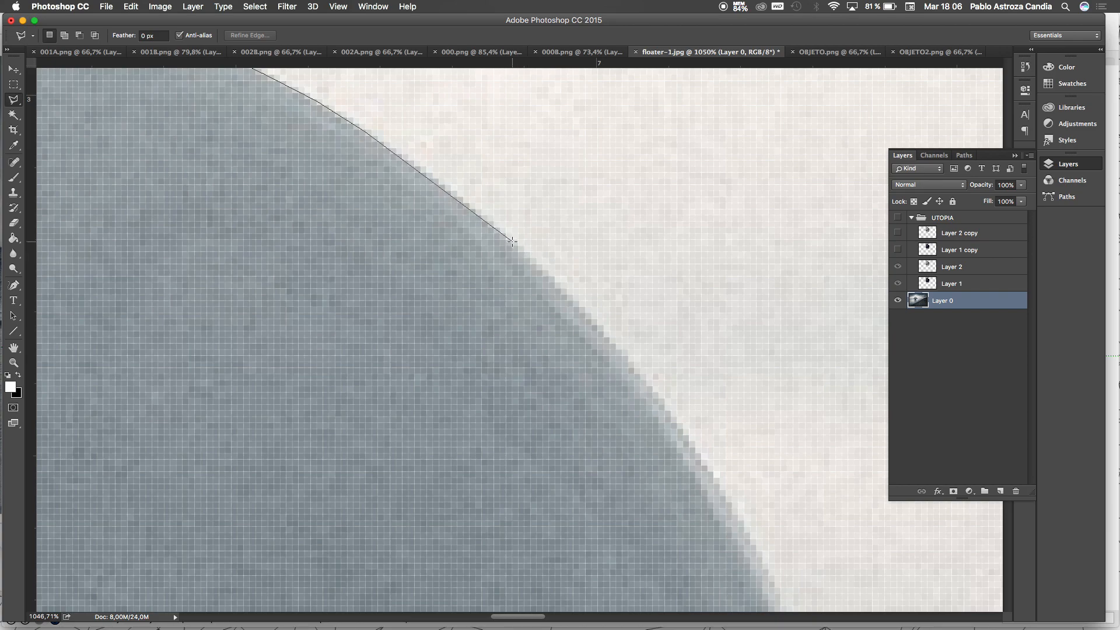
# Step: Continue the lasso outline down the large sphere's right side and along its lower-right edge
pyautogui.moveTo(487, 222)
pyautogui.mouseDown()
pyautogui.moveTo(541, 257)
pyautogui.moveTo(678, 444)
pyautogui.moveTo(701, 449)
pyautogui.moveTo(777, 594)
pyautogui.moveTo(748, 303)
pyautogui.moveTo(729, 245)
pyautogui.moveTo(751, 262)
pyautogui.moveTo(795, 377)
pyautogui.moveTo(826, 584)
pyautogui.moveTo(816, 586)
pyautogui.moveTo(806, 557)
pyautogui.moveTo(764, 221)
pyautogui.moveTo(781, 278)
pyautogui.moveTo(784, 375)
pyautogui.moveTo(764, 480)
pyautogui.moveTo(798, 229)
pyautogui.moveTo(784, 610)
pyautogui.moveTo(787, 275)
pyautogui.moveTo(750, 388)
pyautogui.moveTo(752, 259)
pyautogui.mouseUp()
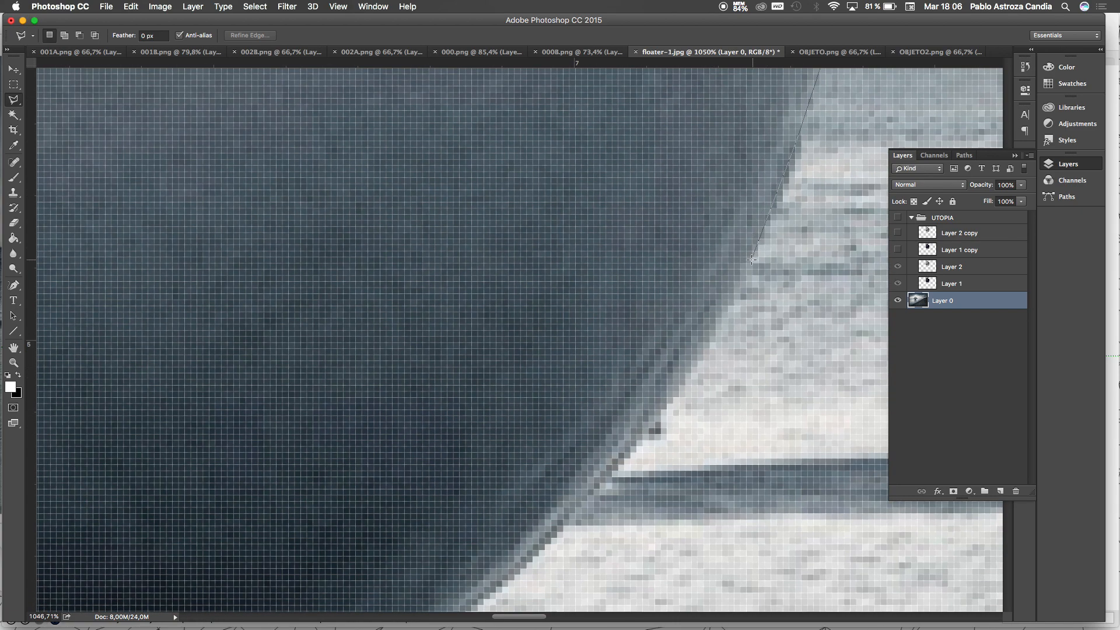
pyautogui.moveTo(725, 320); pyautogui.dragTo(668, 404)
pyautogui.click(623, 458)
pyautogui.press('space')
pyautogui.moveTo(591, 488)
pyautogui.mouseDown()
pyautogui.moveTo(616, 466)
pyautogui.moveTo(740, 201)
pyautogui.mouseUp()
pyautogui.click(693, 260)
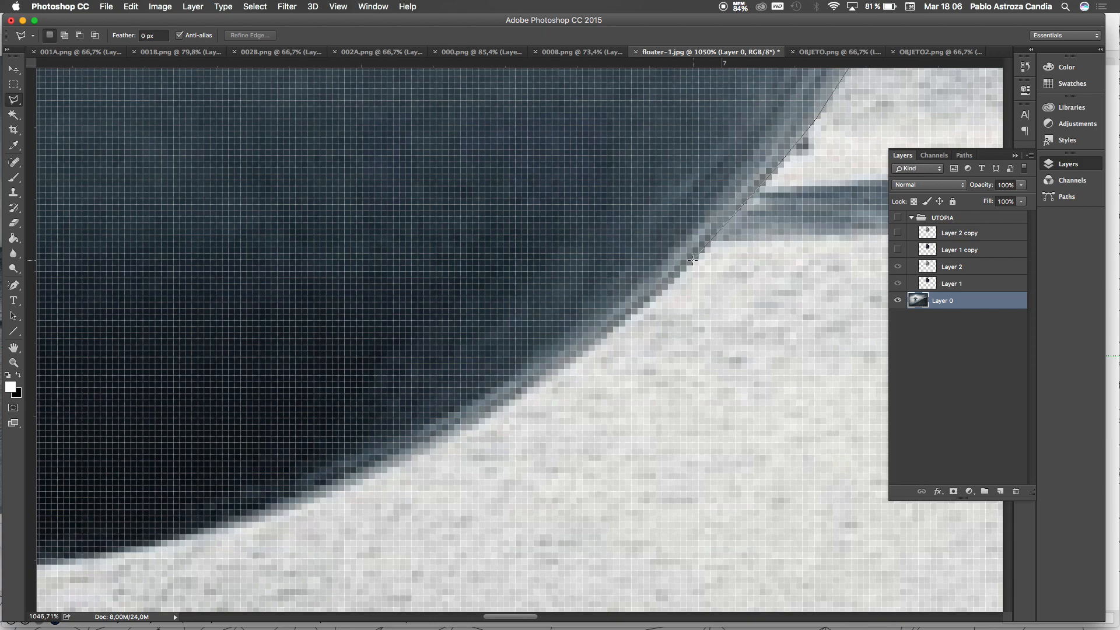
pyautogui.click(616, 329)
pyautogui.click(378, 474)
pyautogui.click(202, 535)
pyautogui.click(114, 557)
# Step: Trace the large sphere's bottom edge, then cut up through its interior and close the selection at the top starting point
pyautogui.moveTo(130, 495); pyautogui.dragTo(623, 304)
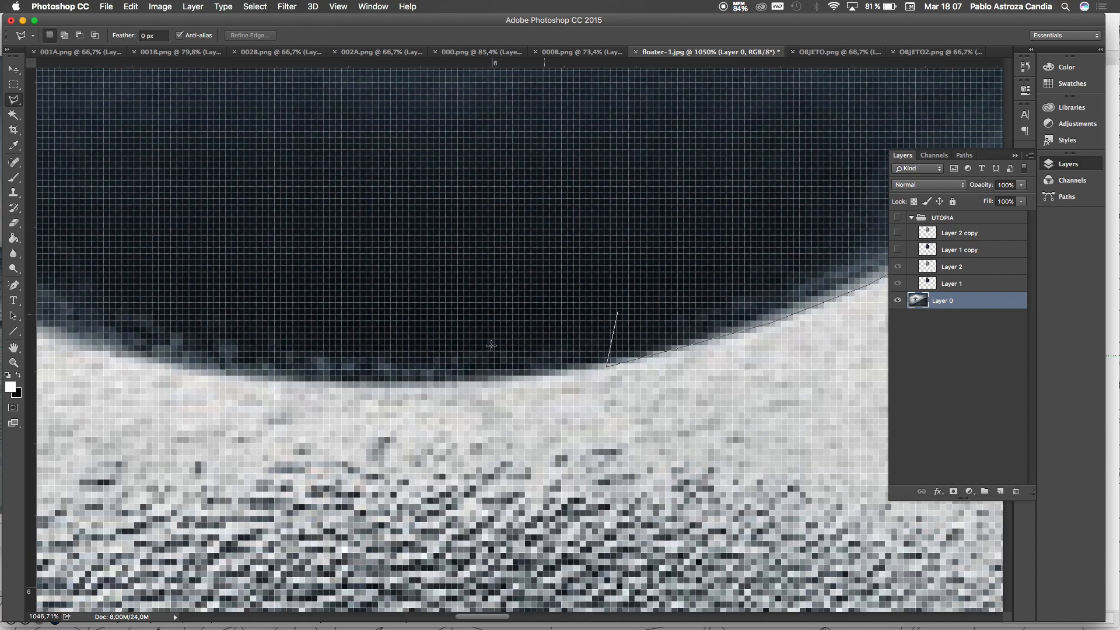
pyautogui.click(515, 377)
pyautogui.click(301, 381)
pyautogui.click(233, 376)
pyautogui.click(174, 367)
pyautogui.scroll(5, 150, 142)
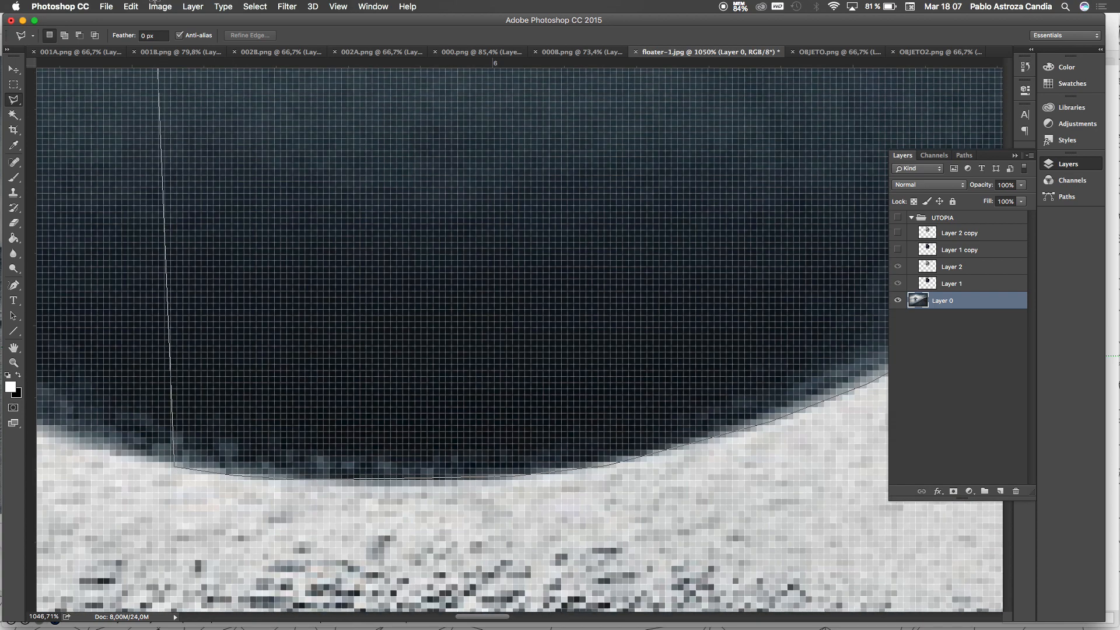
pyautogui.scroll(-10, 209, 315)
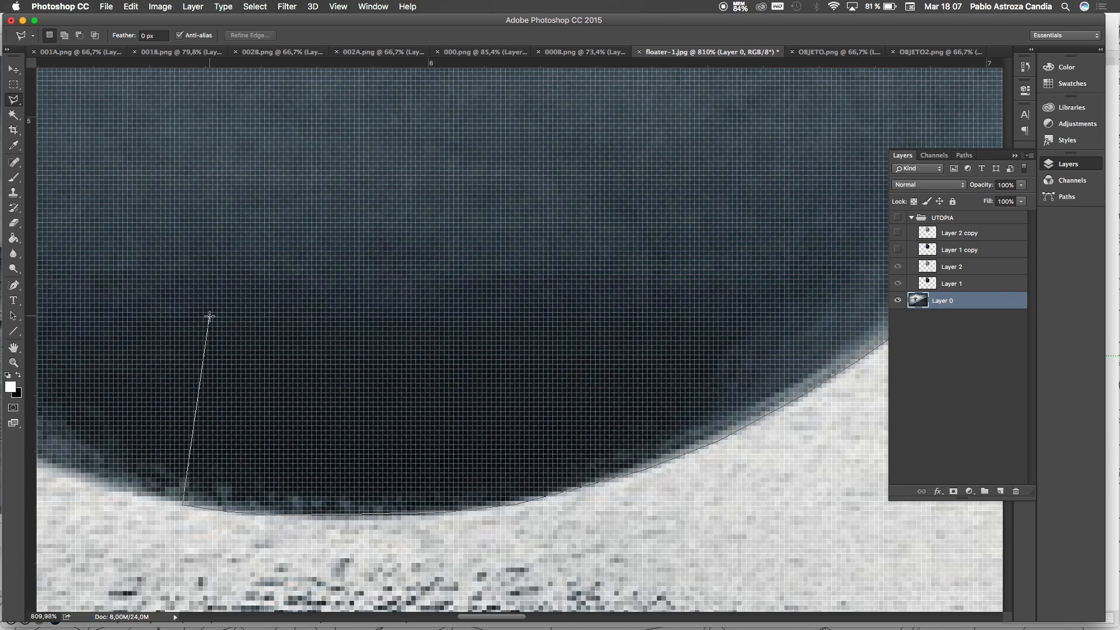
pyautogui.scroll(-3, 209, 315)
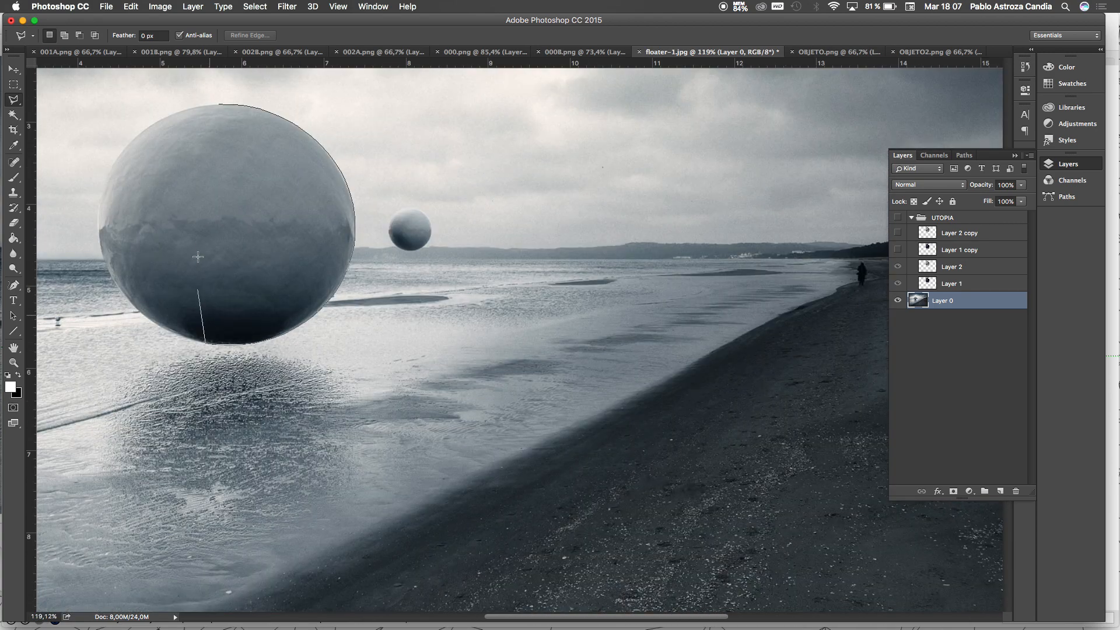
pyautogui.click(152, 125)
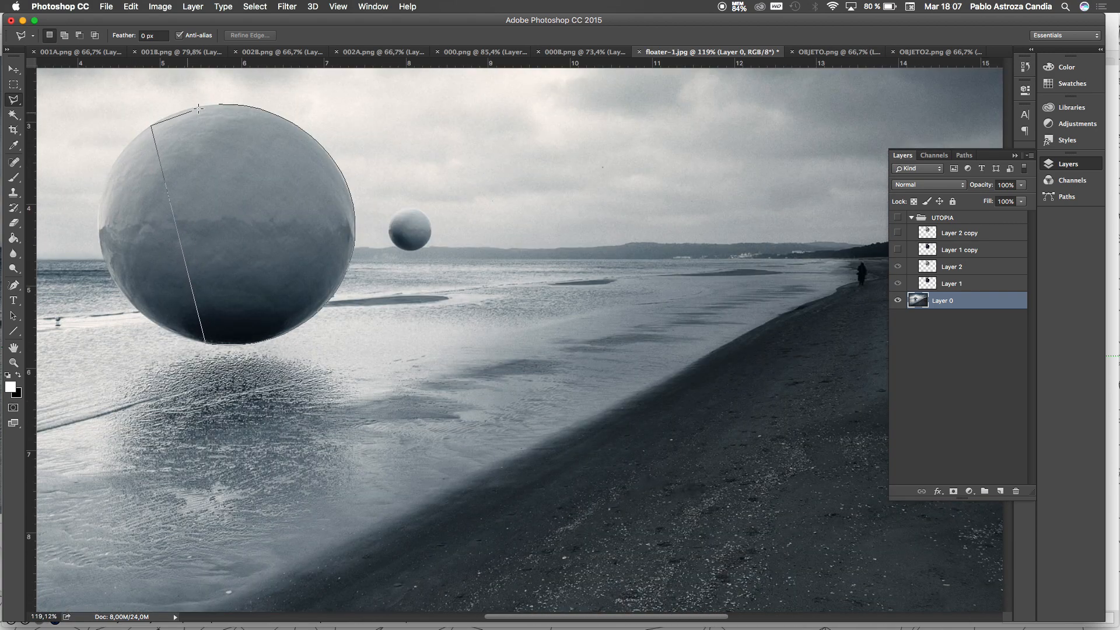
pyautogui.click(219, 106)
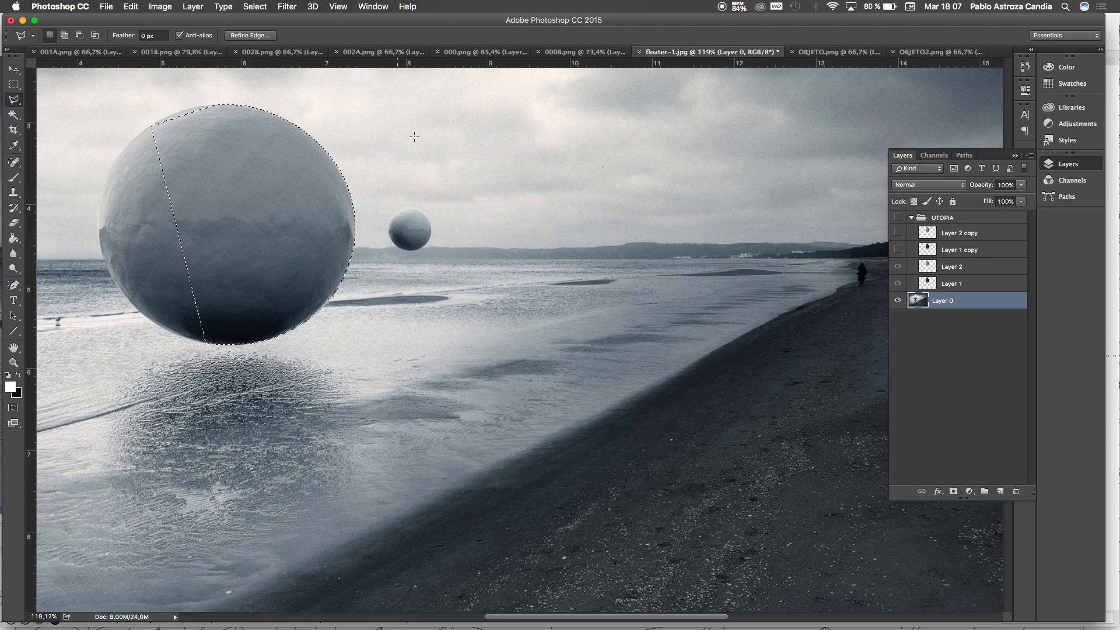
# Step: Show the UTOPIA group and save the sphere selection as a new channel named ESFERA
pyautogui.click(899, 218)
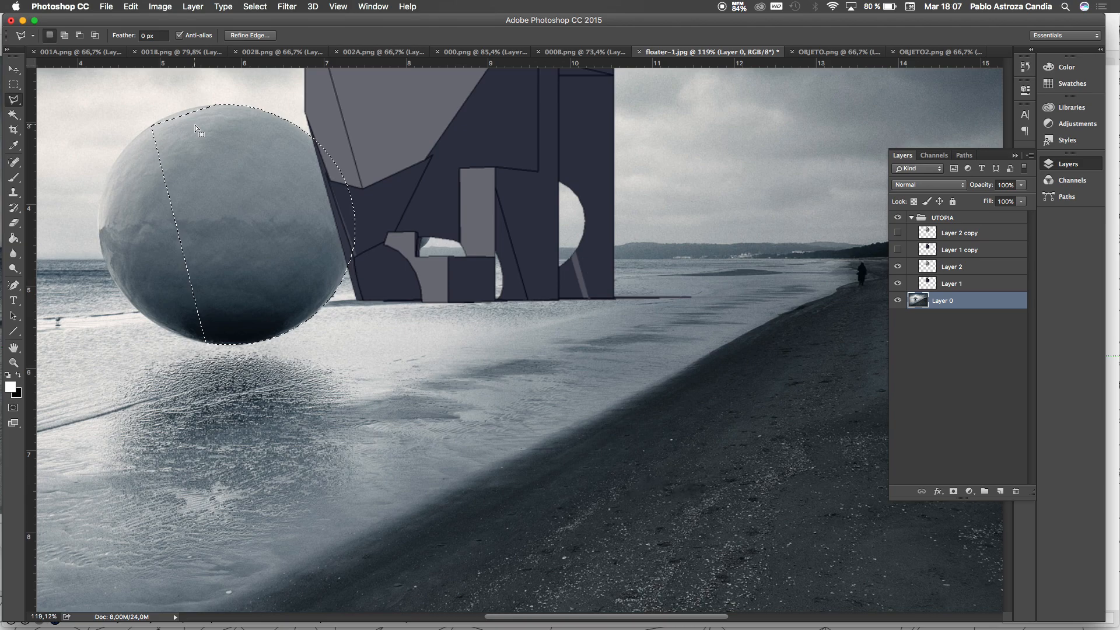
pyautogui.click(255, 6)
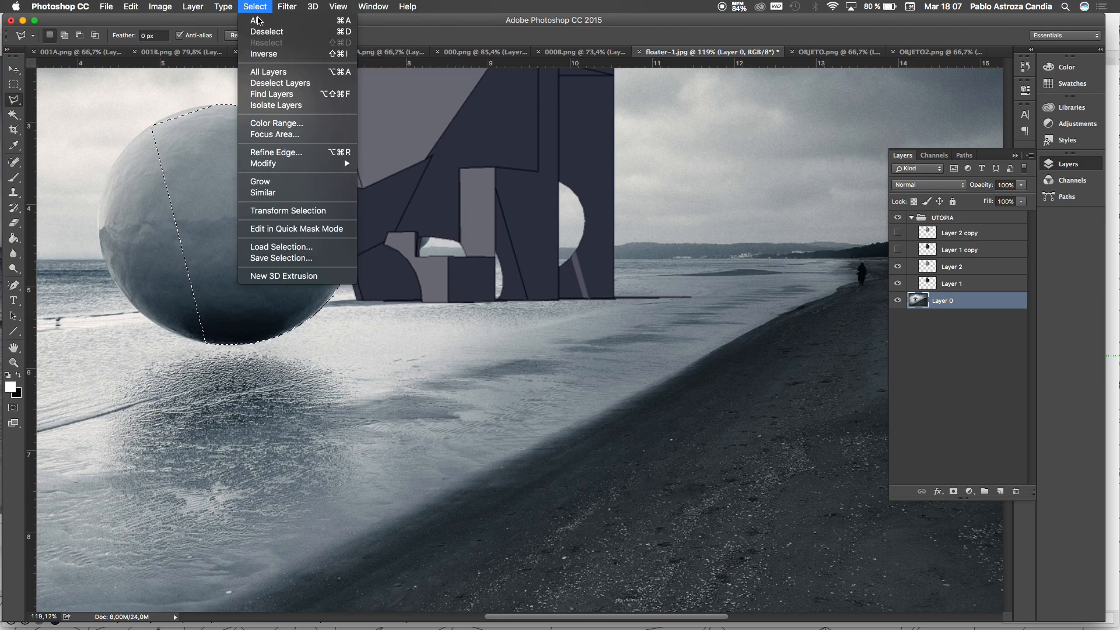
pyautogui.click(292, 261)
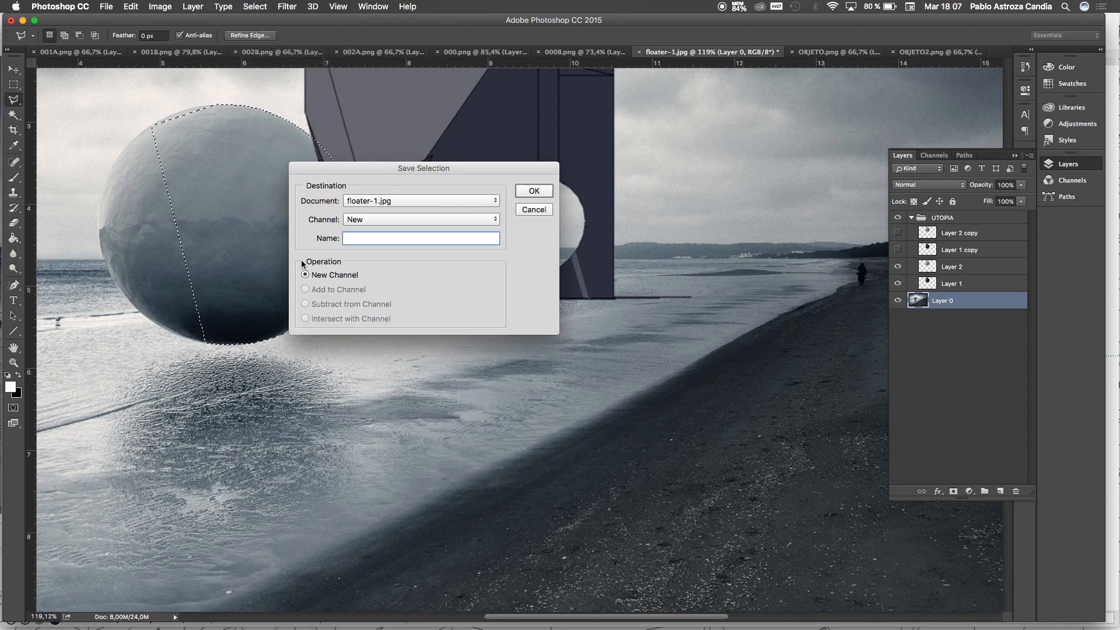
pyautogui.write('ESFERA')
pyautogui.click(534, 192)
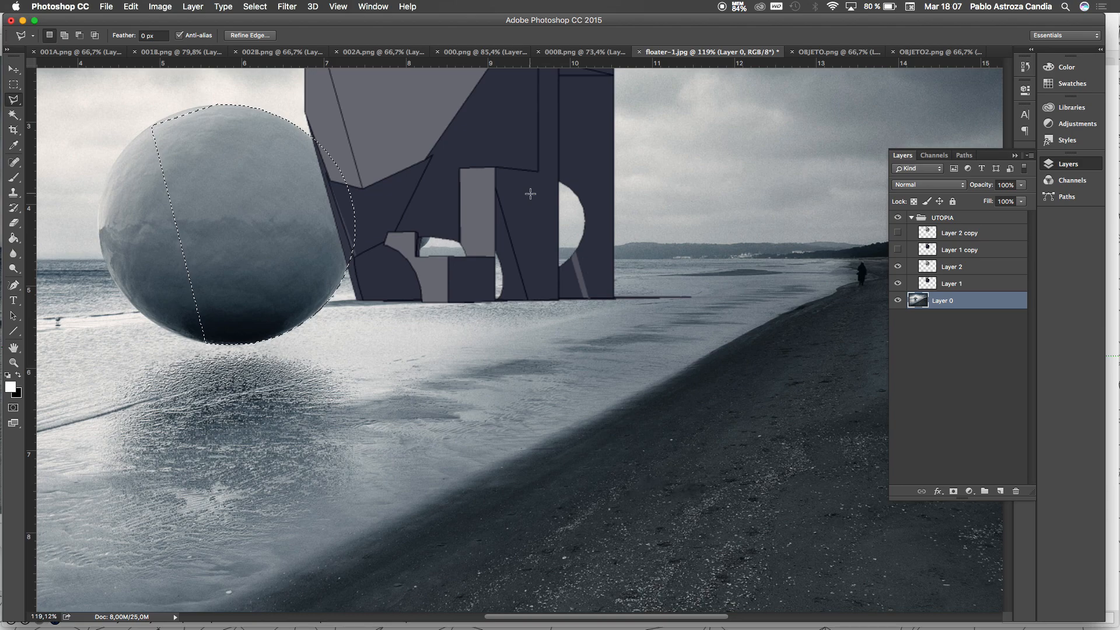
# Step: Delete the sphere-shaped area from Layer 2, clear the selection, and make Layer 1 active
pyautogui.click(951, 266)
pyautogui.press('BackSpace')
pyautogui.press('super+d')
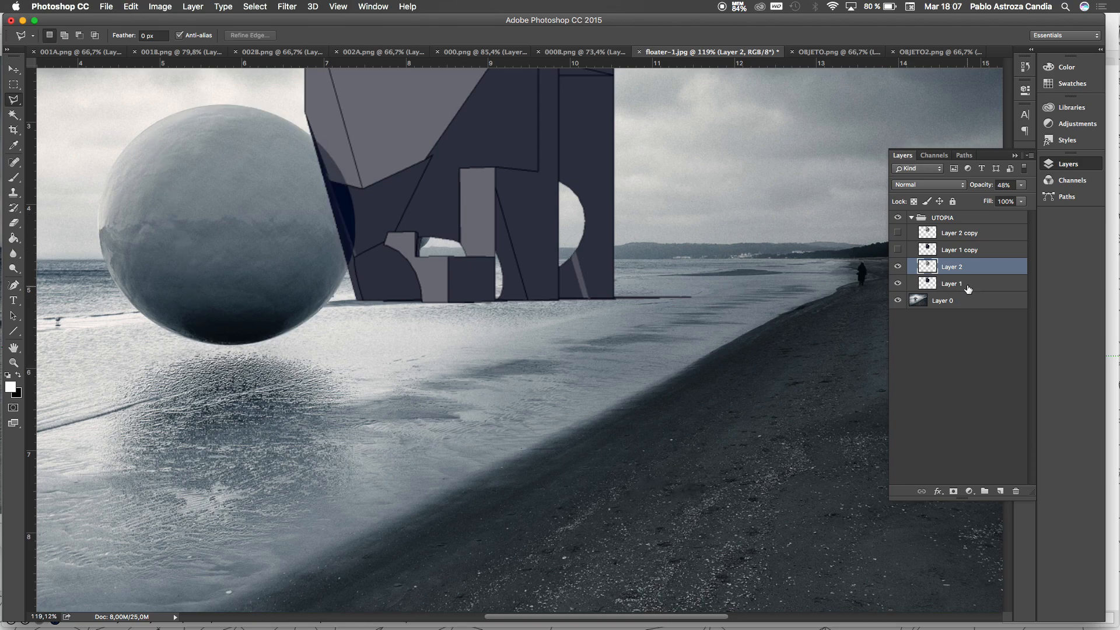
pyautogui.click(968, 289)
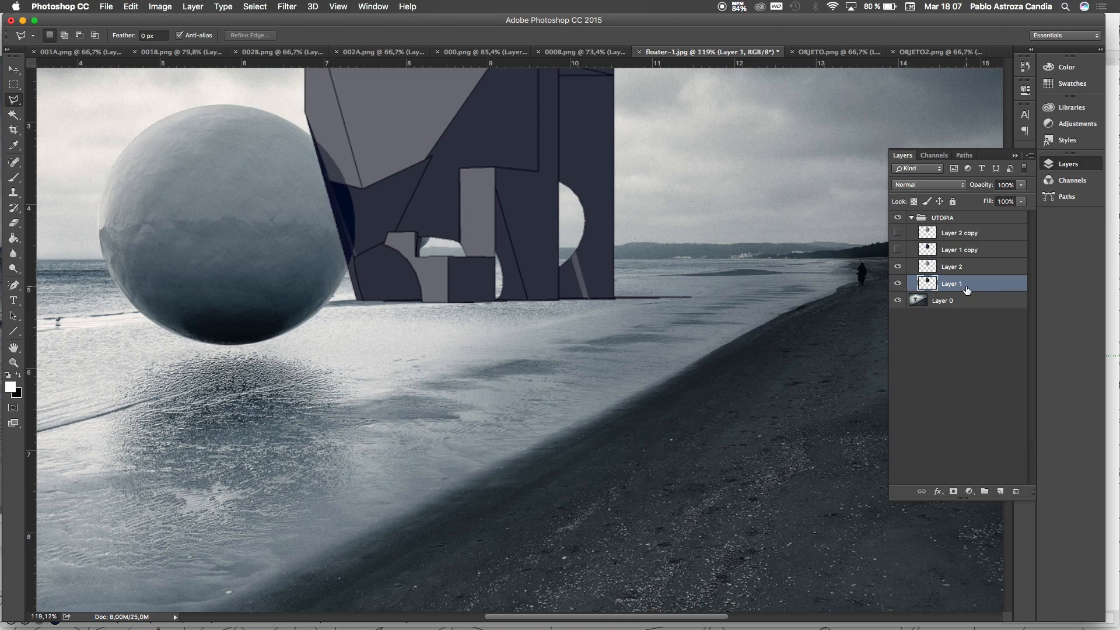
# Step: Load the Layer 1 Transparency channel as a new selection
pyautogui.click(265, 7)
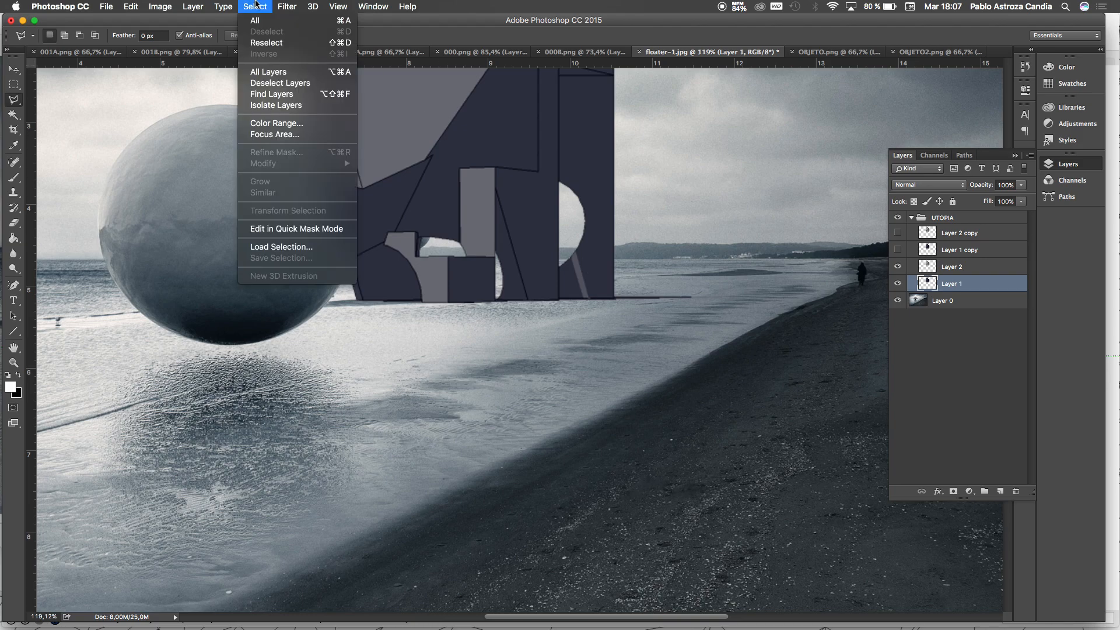
pyautogui.click(276, 256)
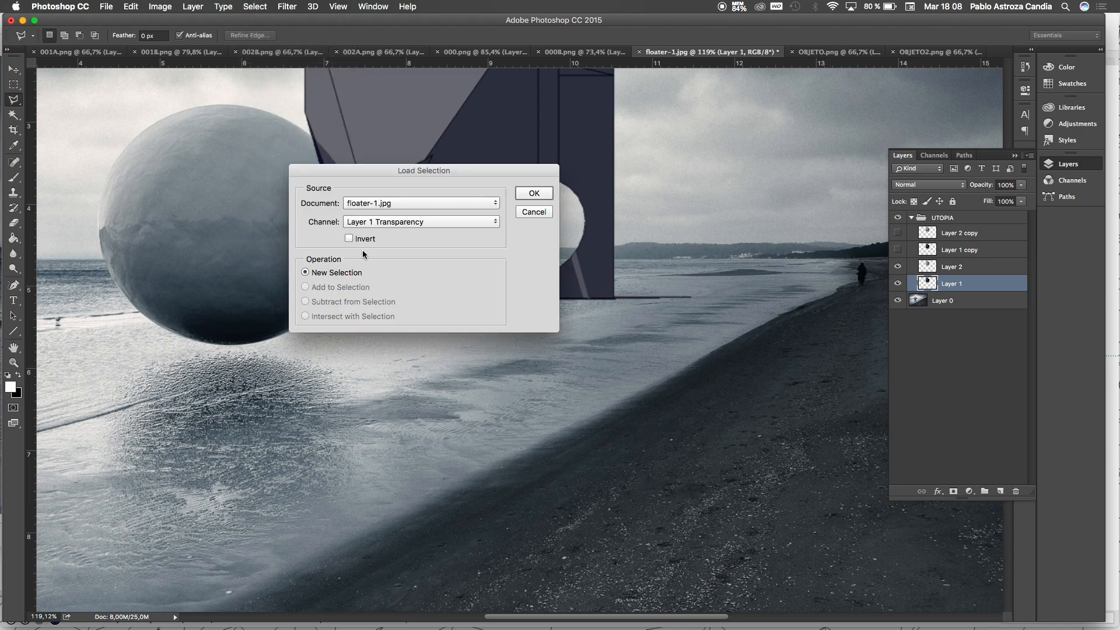
pyautogui.click(534, 194)
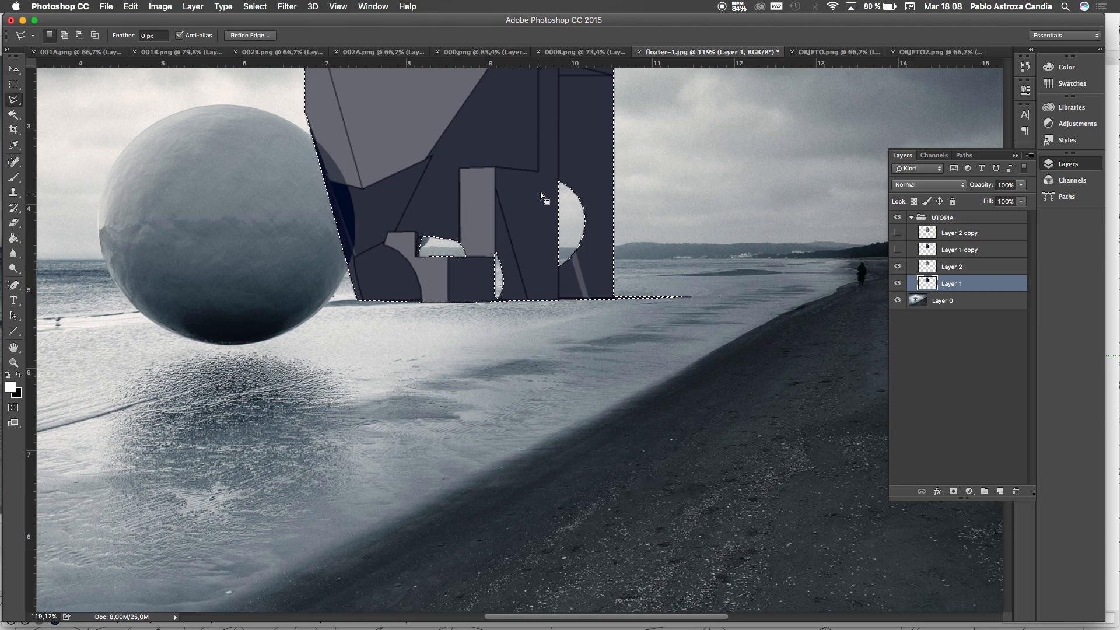
# Step: Load the saved ESFERA selection, delete the sphere overlap from Layer 1, and clear the selection
pyautogui.click(254, 7)
pyautogui.click(284, 245)
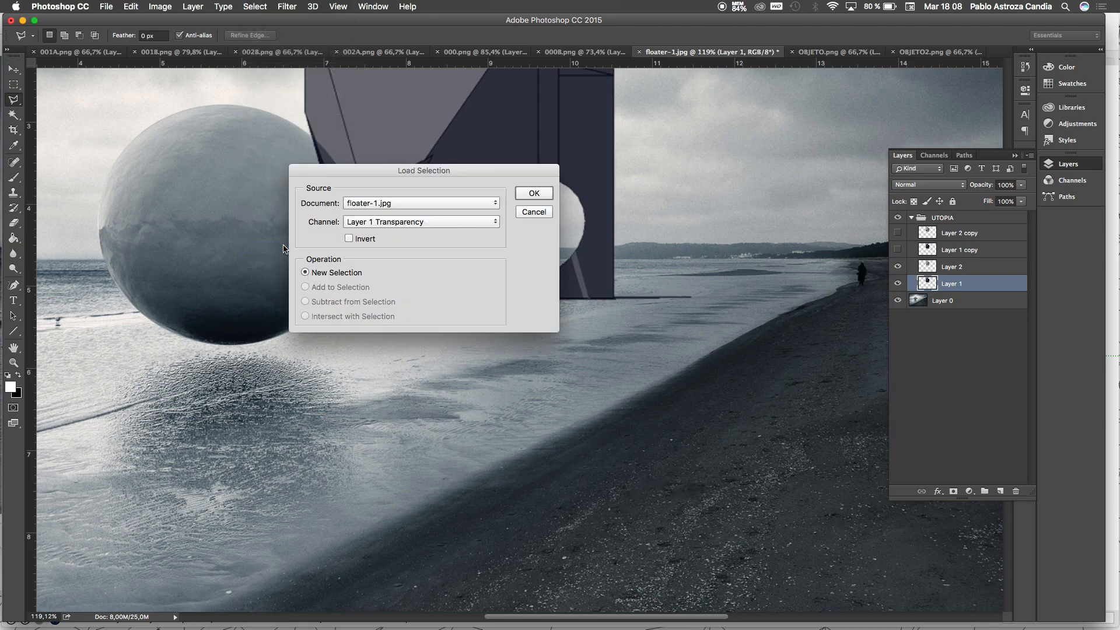
pyautogui.click(407, 203)
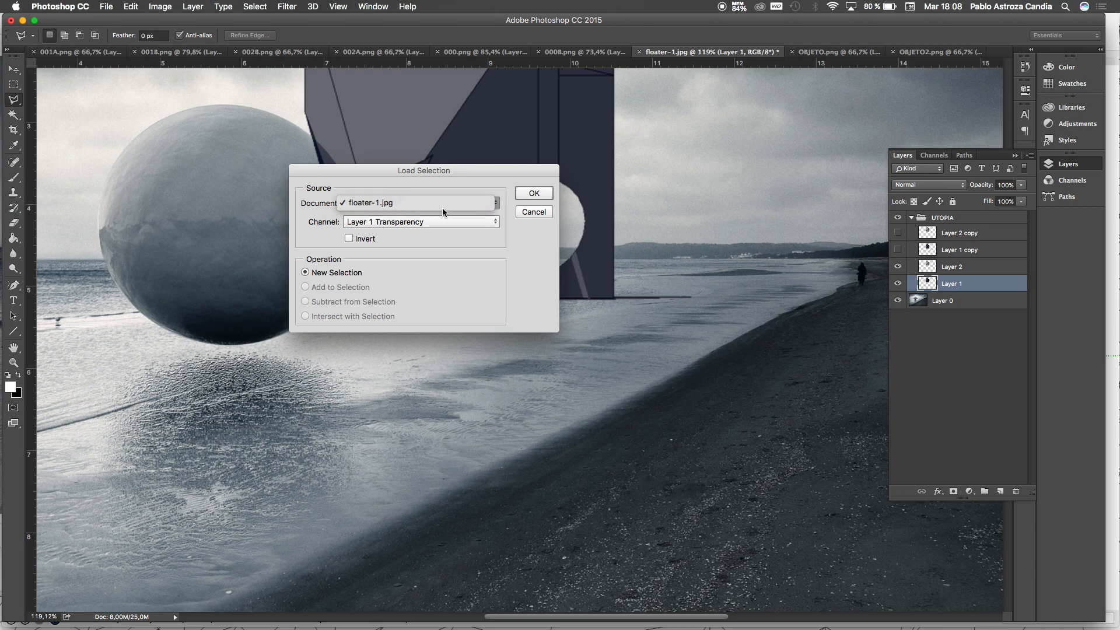
pyautogui.click(453, 225)
pyautogui.click(457, 222)
pyautogui.click(464, 239)
pyautogui.click(533, 194)
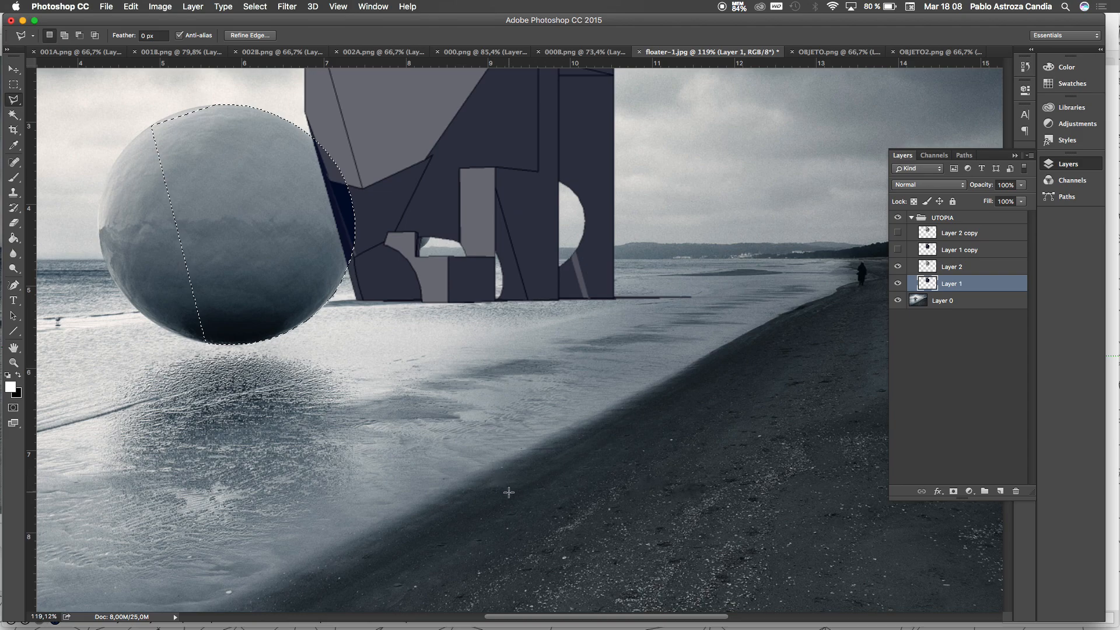
pyautogui.scroll(-3, 445, 426)
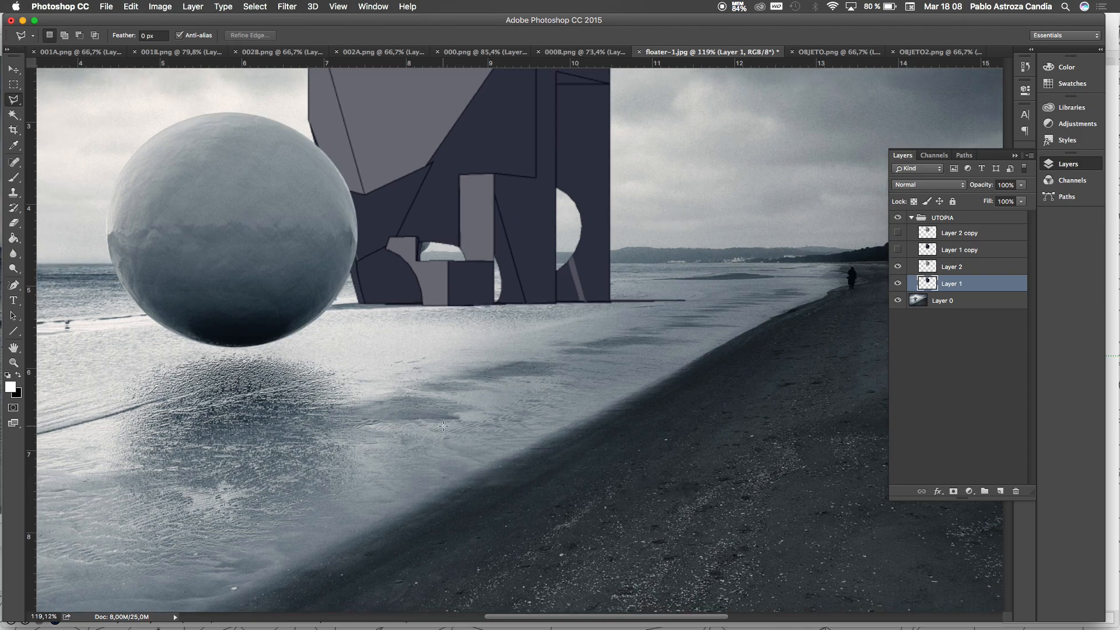
# Step: Set the opacity of Layer 1 and Layer 2 together to 80%
pyautogui.scroll(-1, 445, 426)
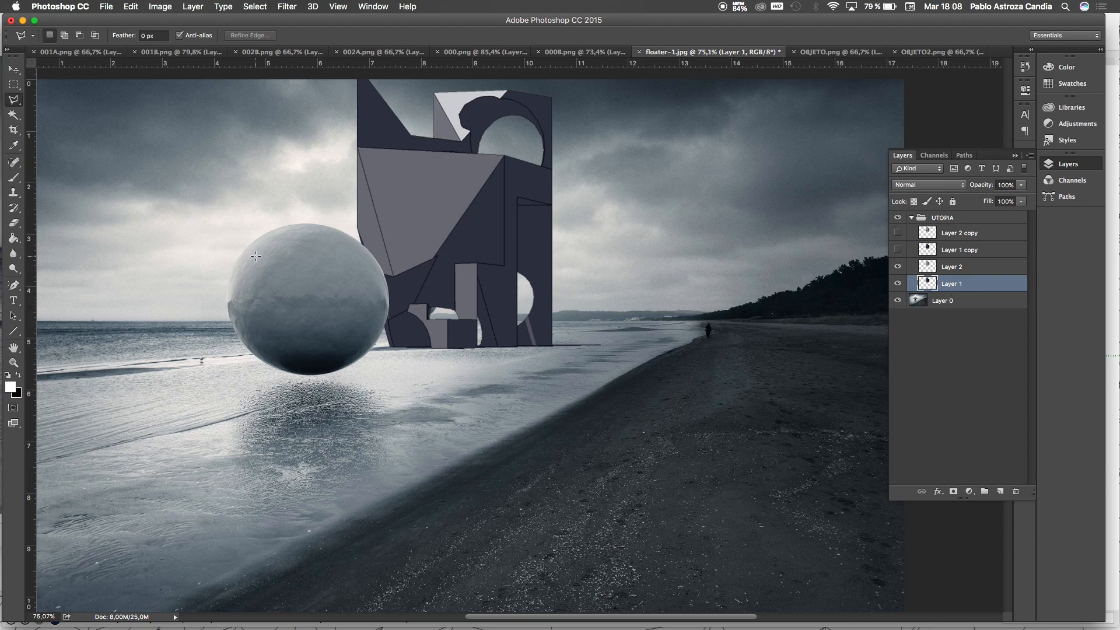
pyautogui.keyDown('shift'); pyautogui.click(963, 271); pyautogui.keyUp('shift')
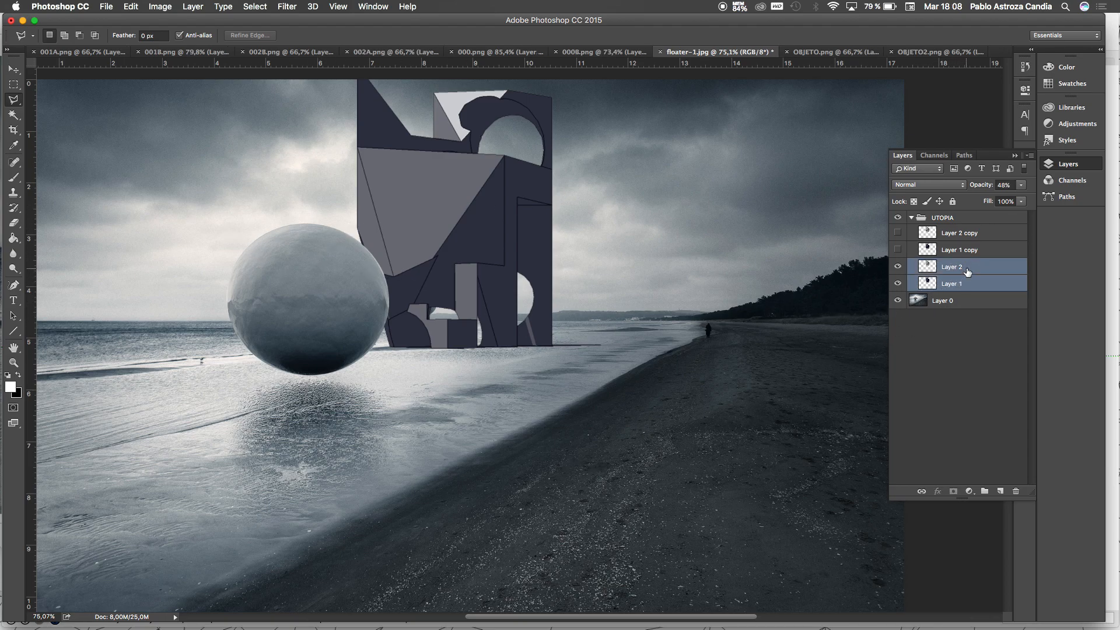
pyautogui.click(1021, 185)
pyautogui.moveTo(1002, 201); pyautogui.dragTo(1026, 203)
pyautogui.moveTo(1022, 205); pyautogui.dragTo(1021, 203)
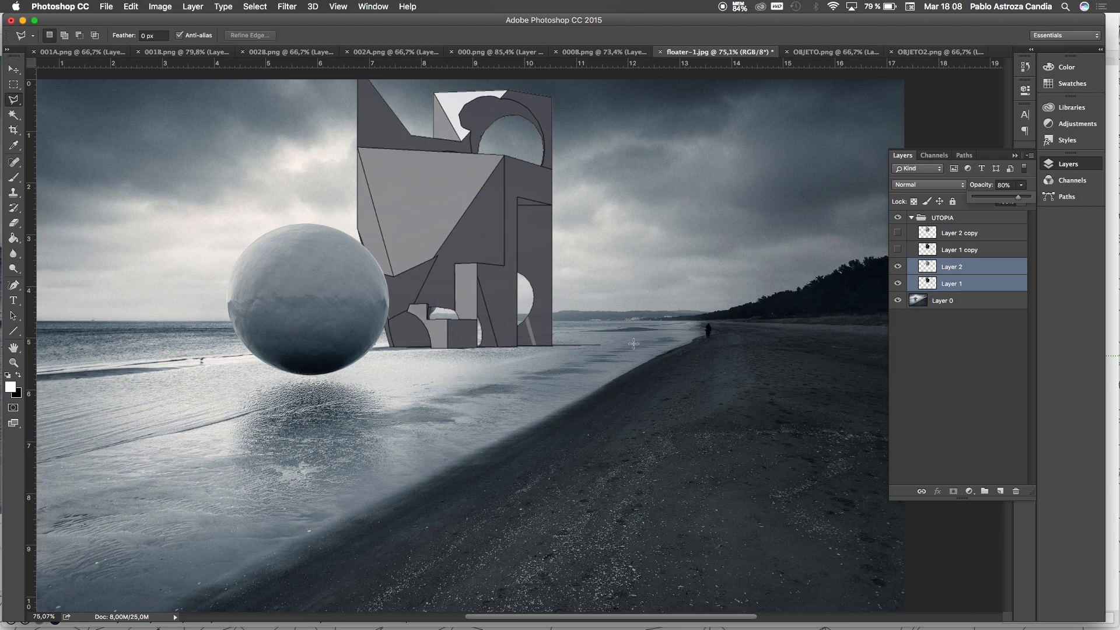
# Step: Toggle the visibility of Layer 2 copy repeatedly to compare it with the object, leaving the layer shown
pyautogui.click(898, 233)
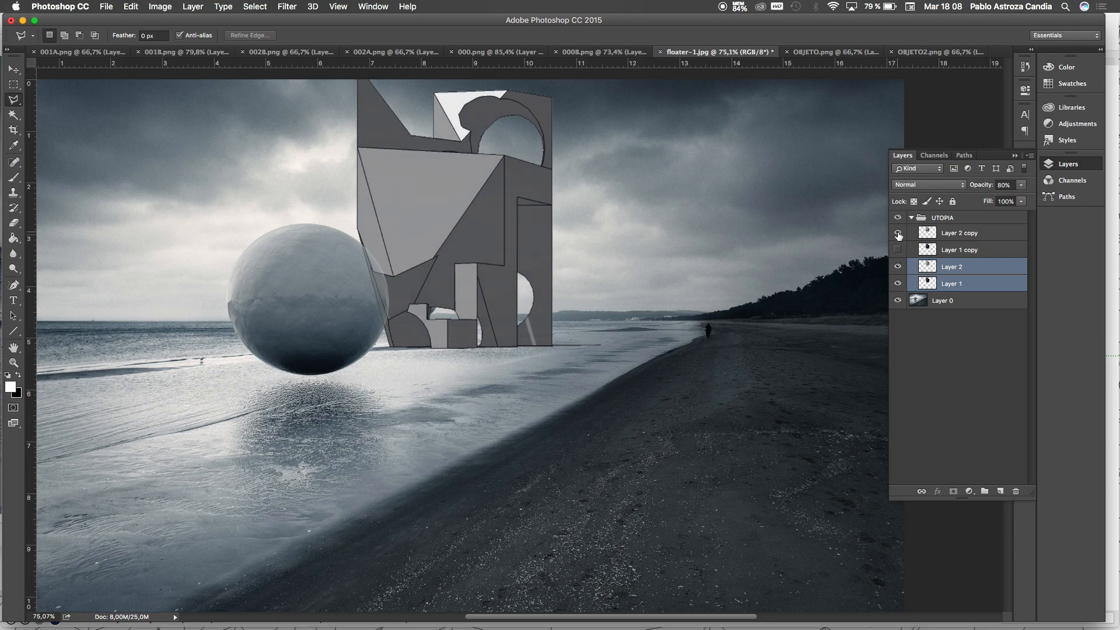
pyautogui.click(899, 234)
pyautogui.click(899, 233)
pyautogui.click(899, 234)
pyautogui.click(899, 234)
pyautogui.click(899, 233)
pyautogui.click(899, 233)
pyautogui.click(899, 233)
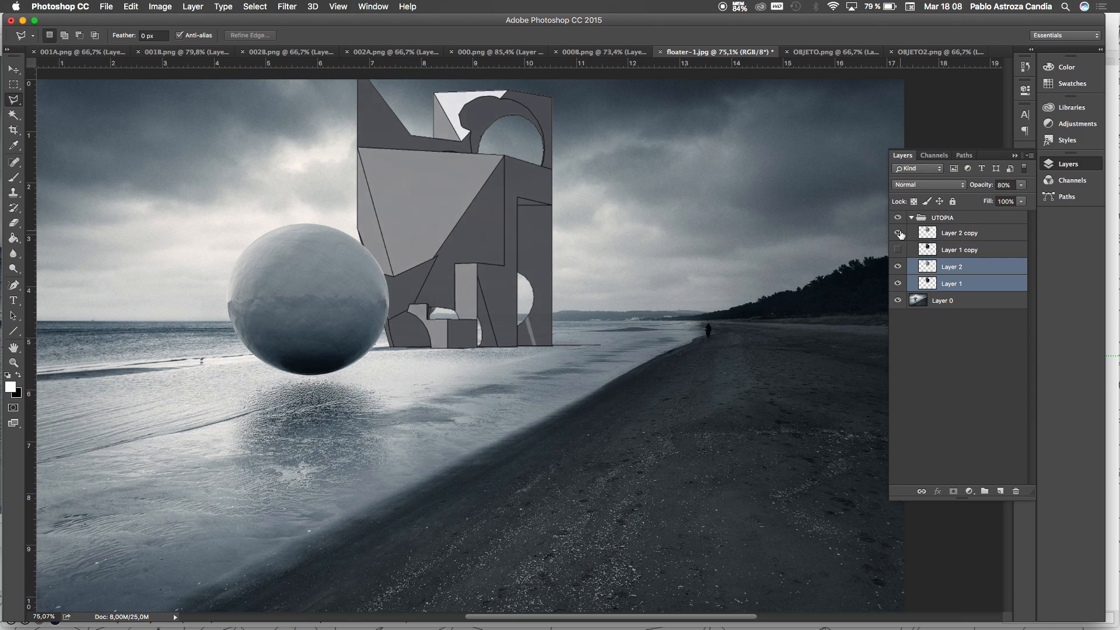
pyautogui.click(899, 233)
pyautogui.click(899, 233)
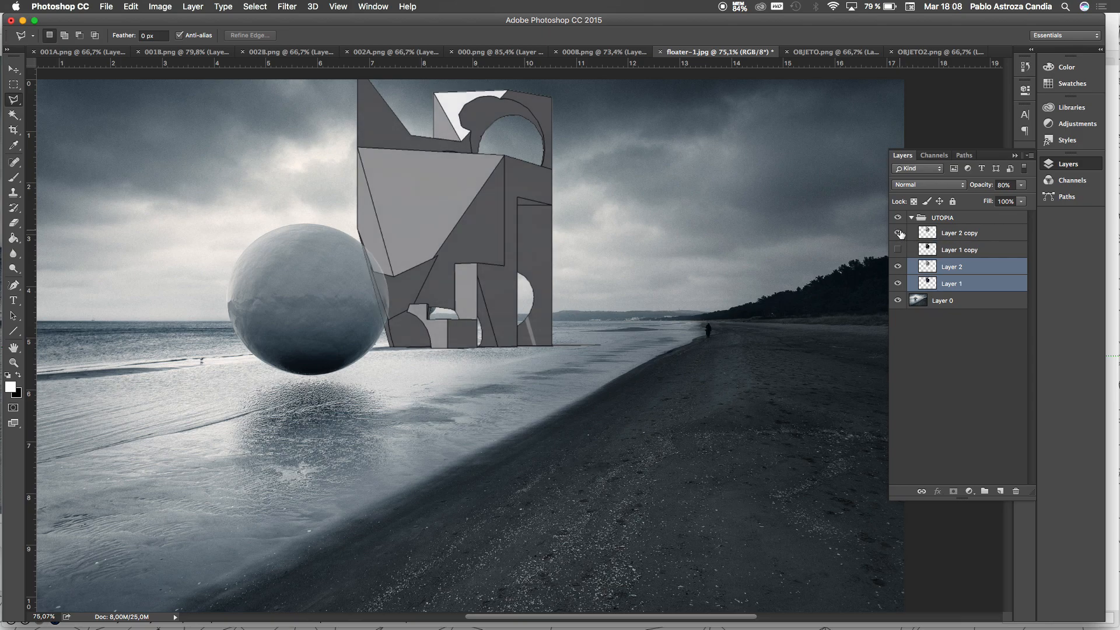
# Step: Rename Layer 2 copy as FREFLEJO
pyautogui.click(960, 233)
pyautogui.doubleClick(960, 234)
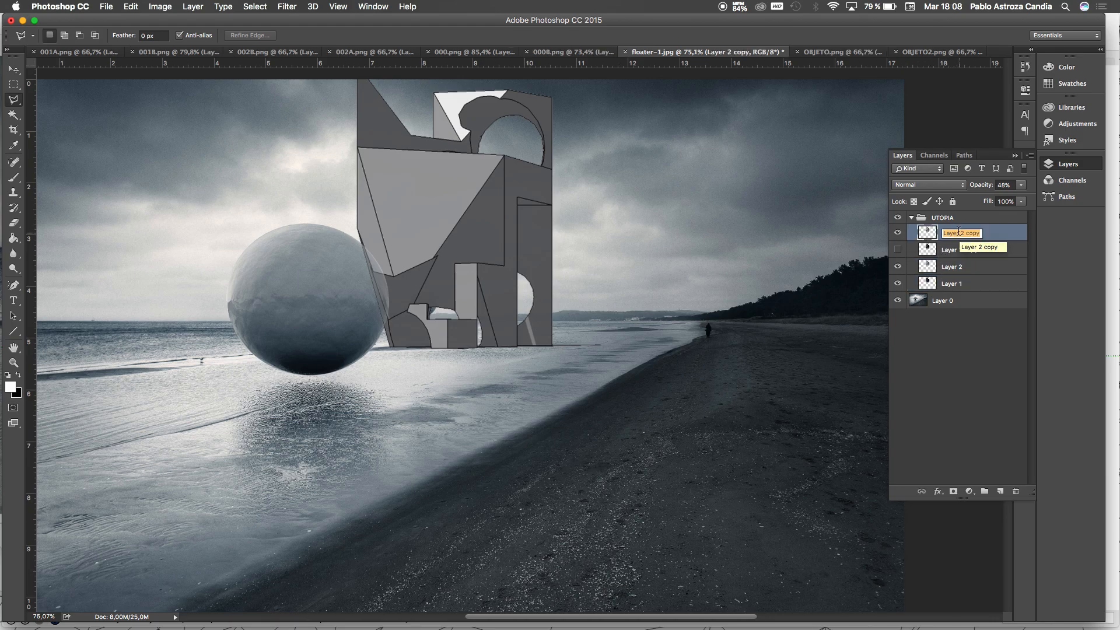
pyautogui.write('FREFLEJO')
pyautogui.press('Return')
pyautogui.click(1000, 253)
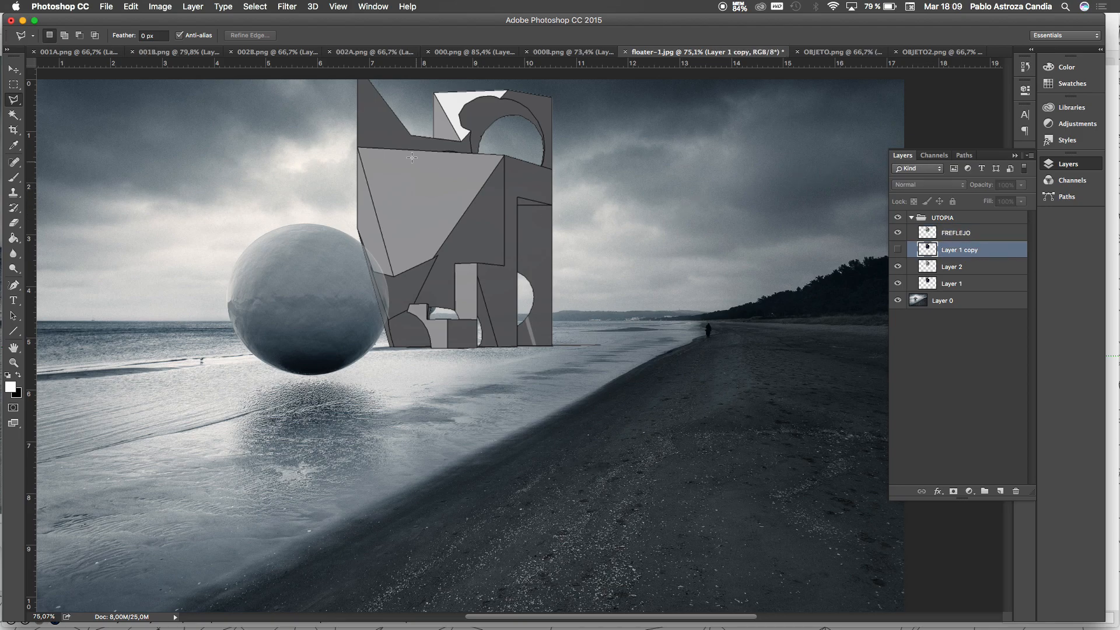
# Step: Flip the FREFLEJO layer vertically with a Transform command
pyautogui.click(107, 7)
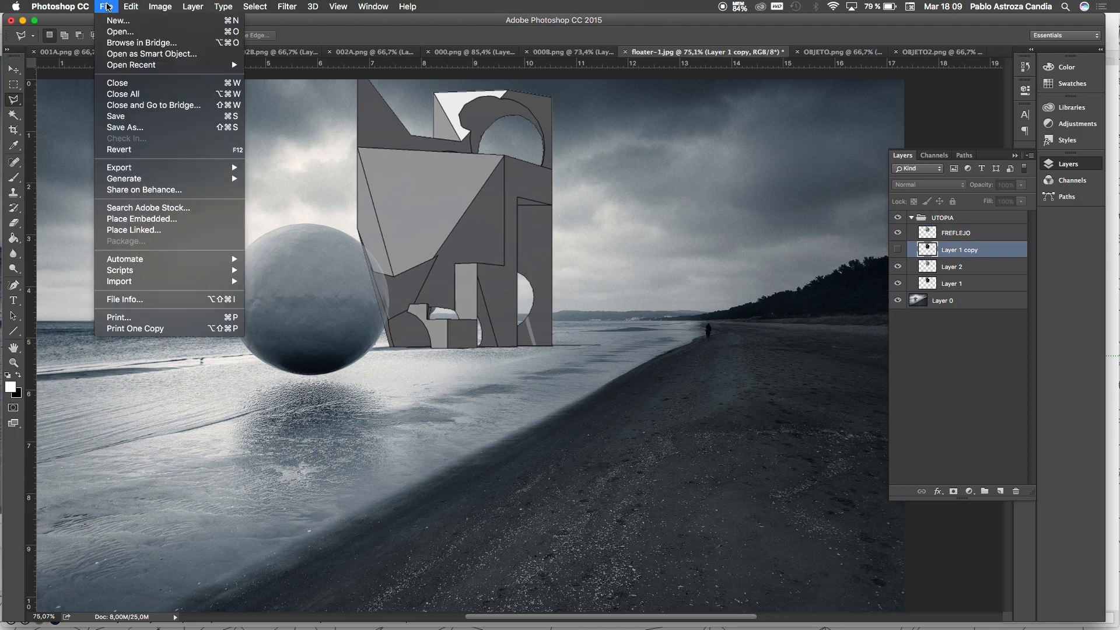
pyautogui.moveTo(123, 5)
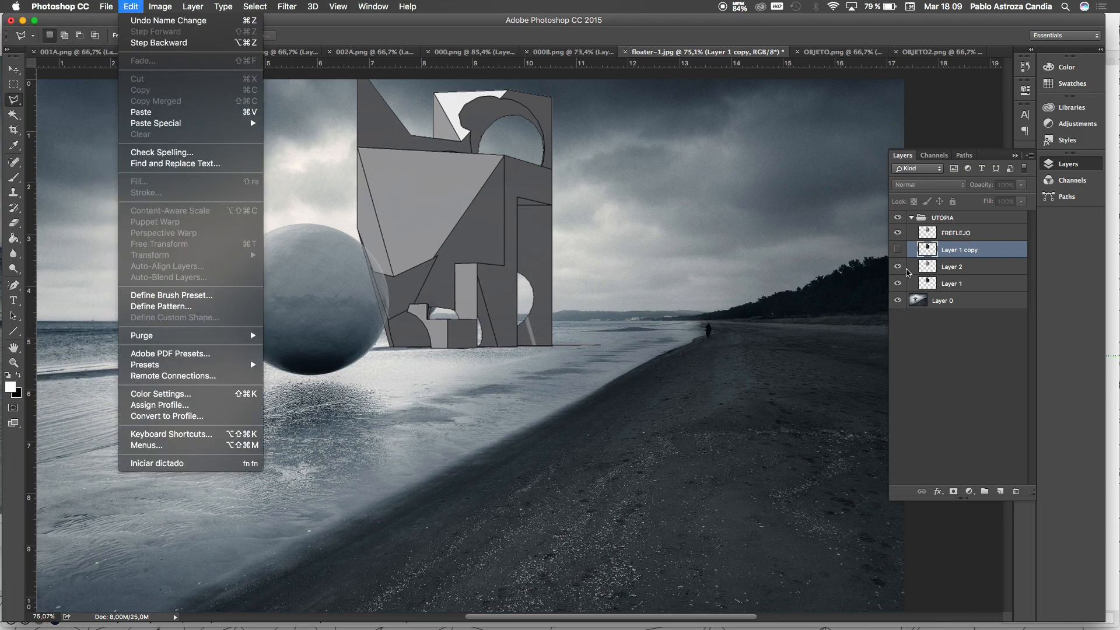
pyautogui.click(971, 236)
pyautogui.click(966, 240)
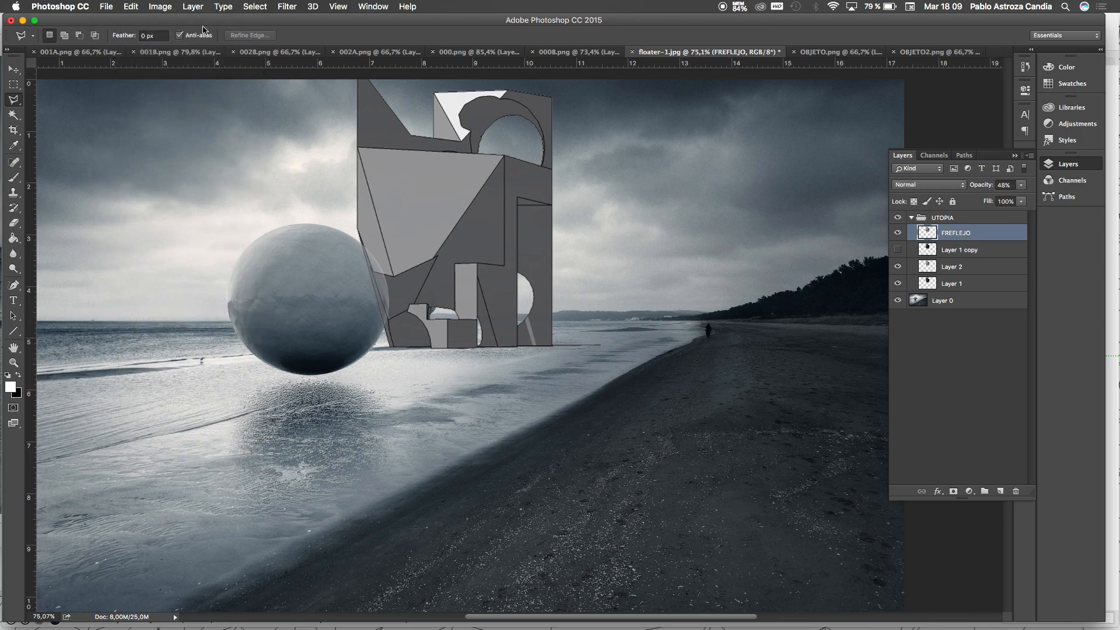
pyautogui.click(158, 8)
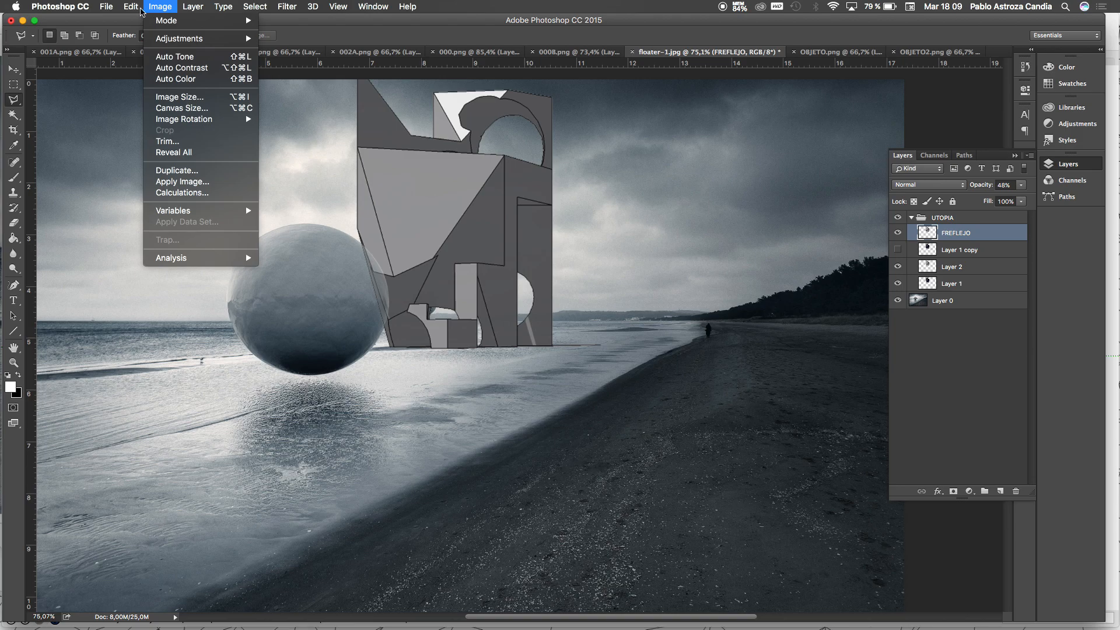
pyautogui.moveTo(133, 9)
pyautogui.moveTo(167, 255)
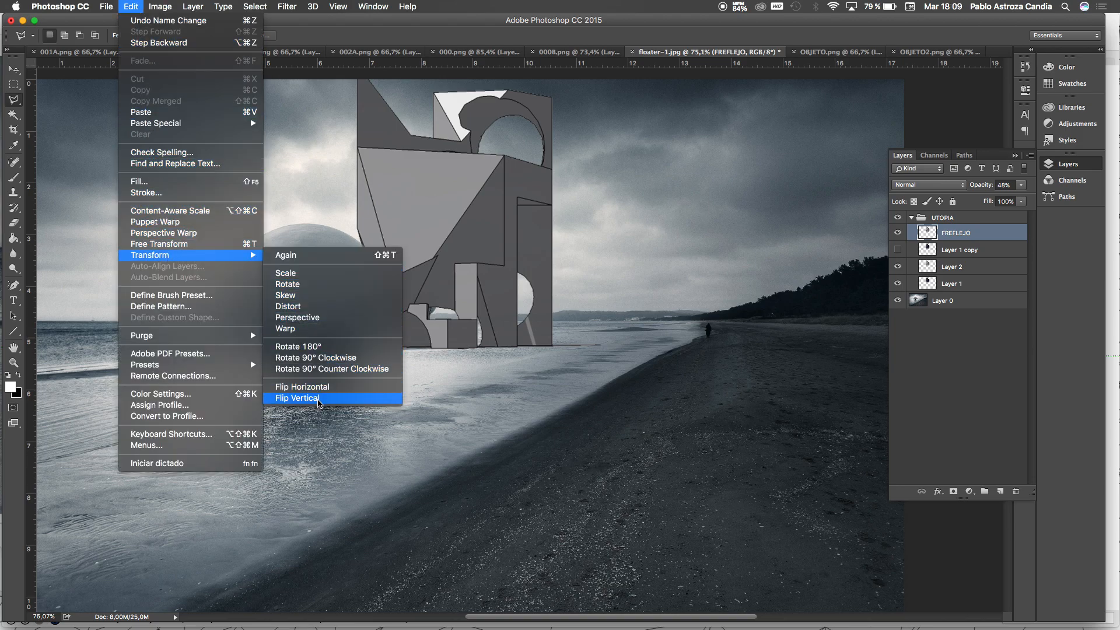
pyautogui.click(318, 402)
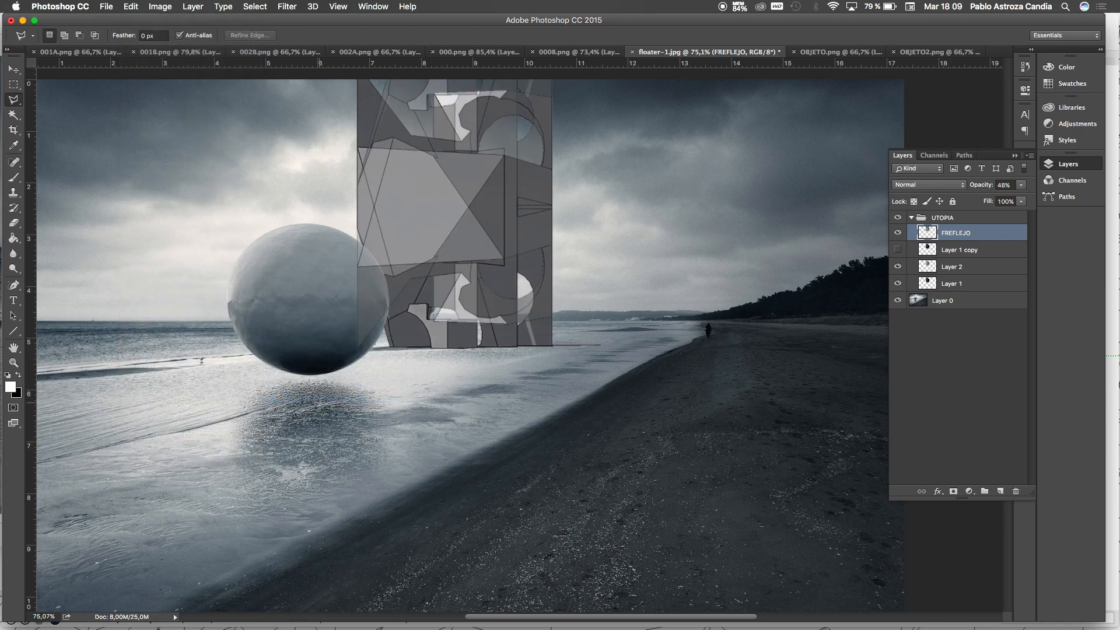
# Step: Try to move the flipped object with the Move tool, and undo both the move and the vertical flip
pyautogui.press('v')
pyautogui.moveTo(439, 198)
pyautogui.mouseDown()
pyautogui.moveTo(438, 269)
pyautogui.moveTo(439, 196)
pyautogui.mouseUp()
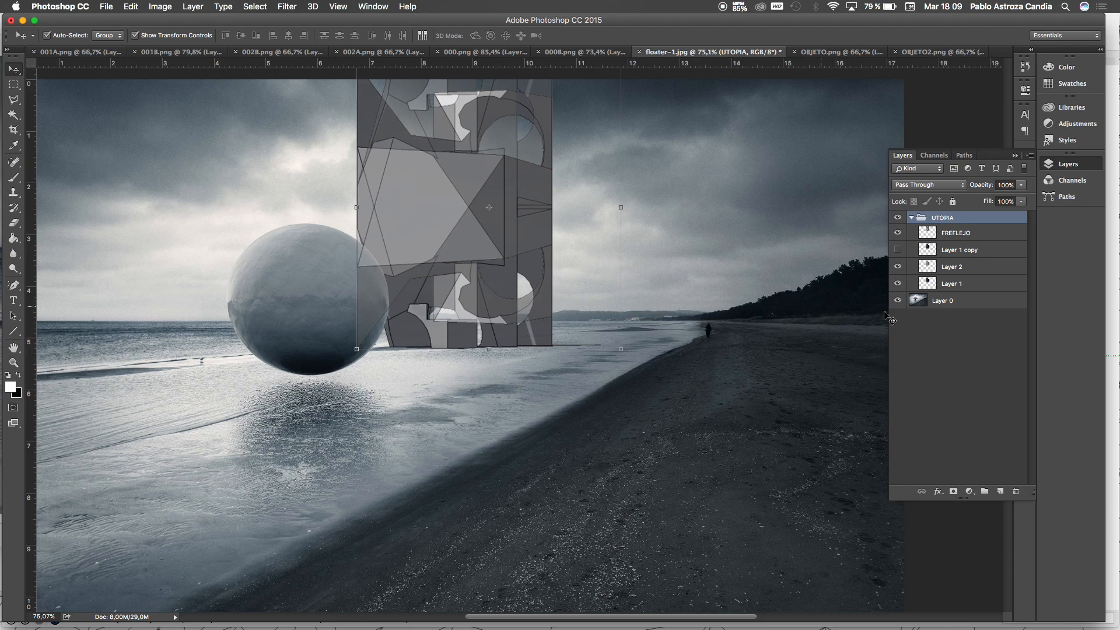
pyautogui.press('super+z')
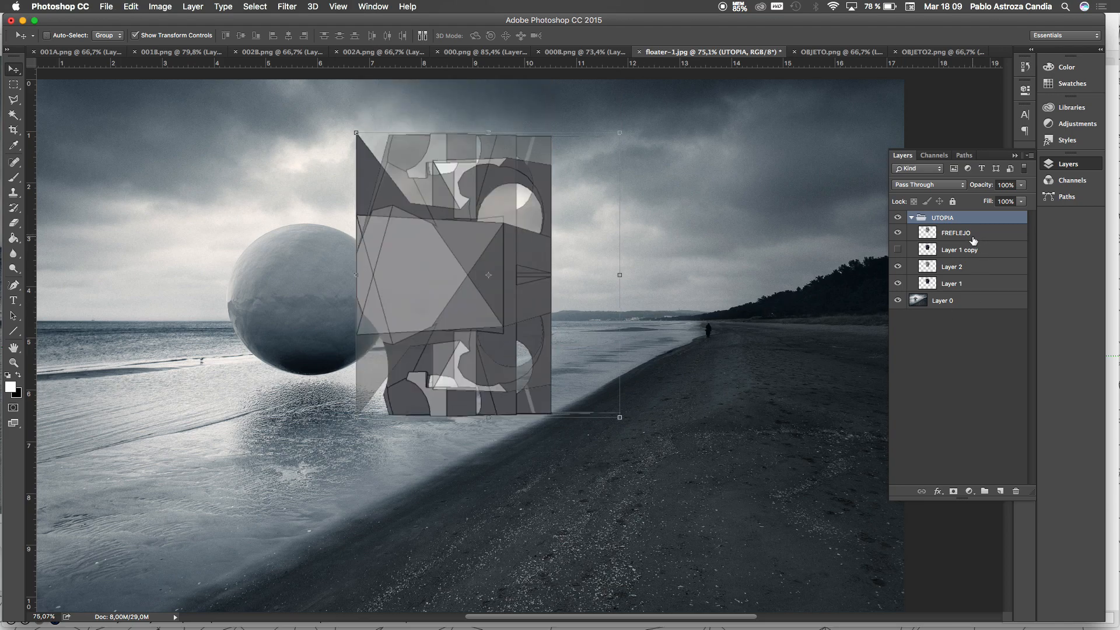
pyautogui.press('super+z')
pyautogui.press('super+z')
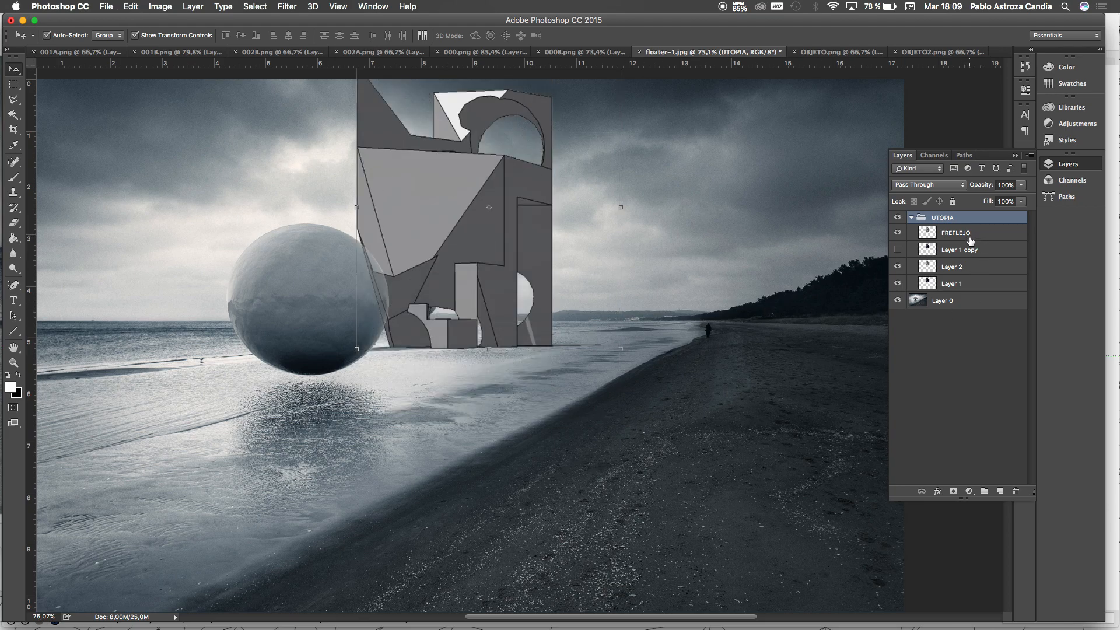
# Step: Select the FREFLEJO layer in the UTOPIA group and flip it vertically
pyautogui.click(970, 238)
pyautogui.click(131, 7)
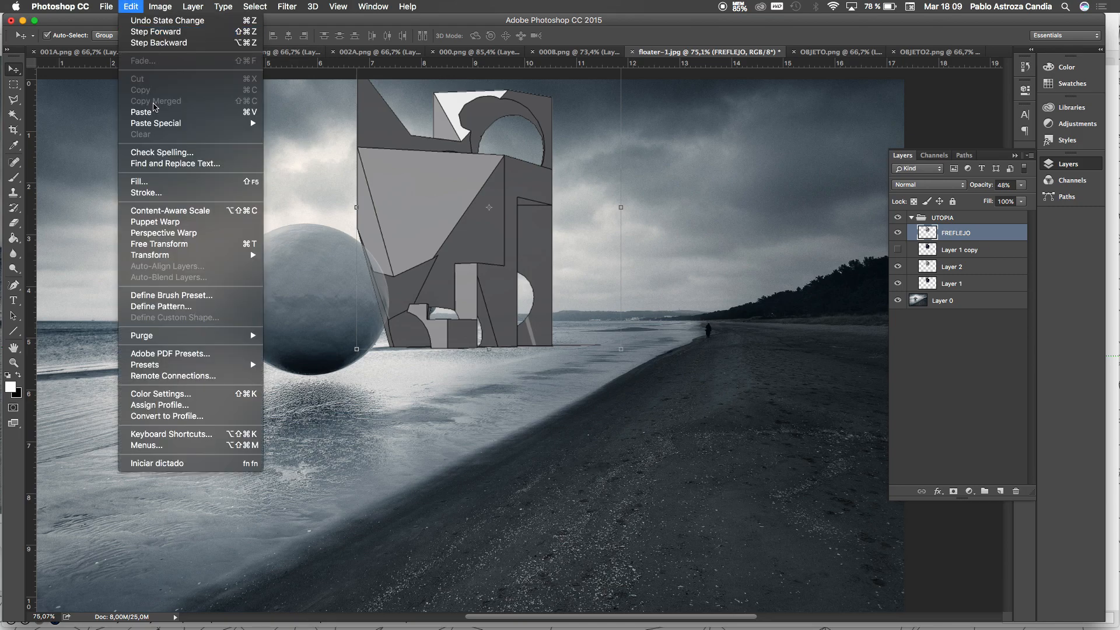
pyautogui.moveTo(192, 255)
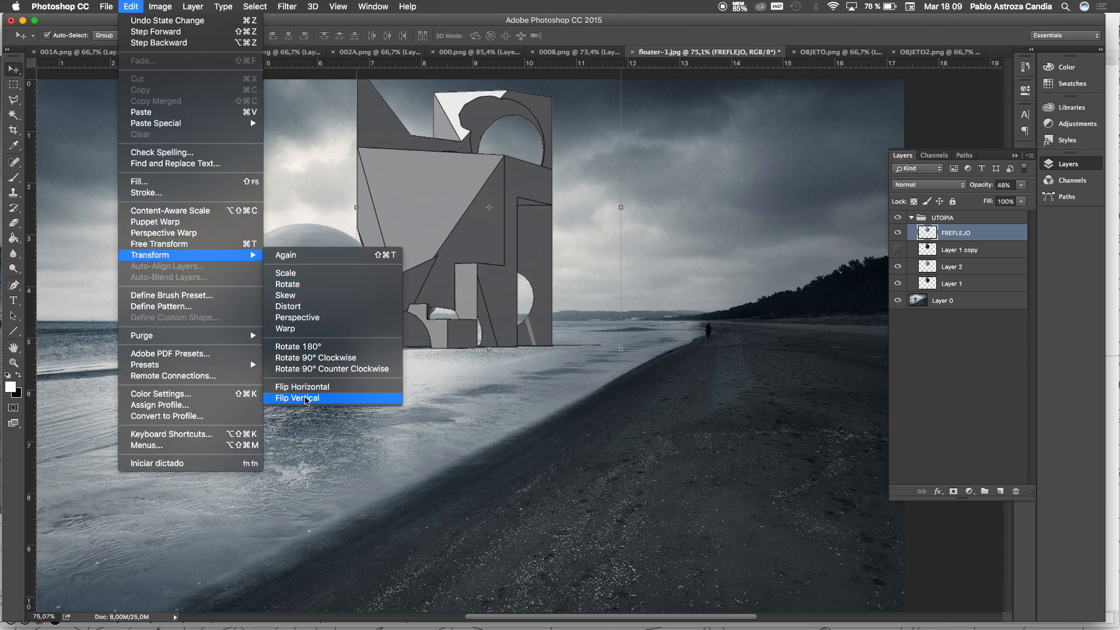
pyautogui.click(306, 399)
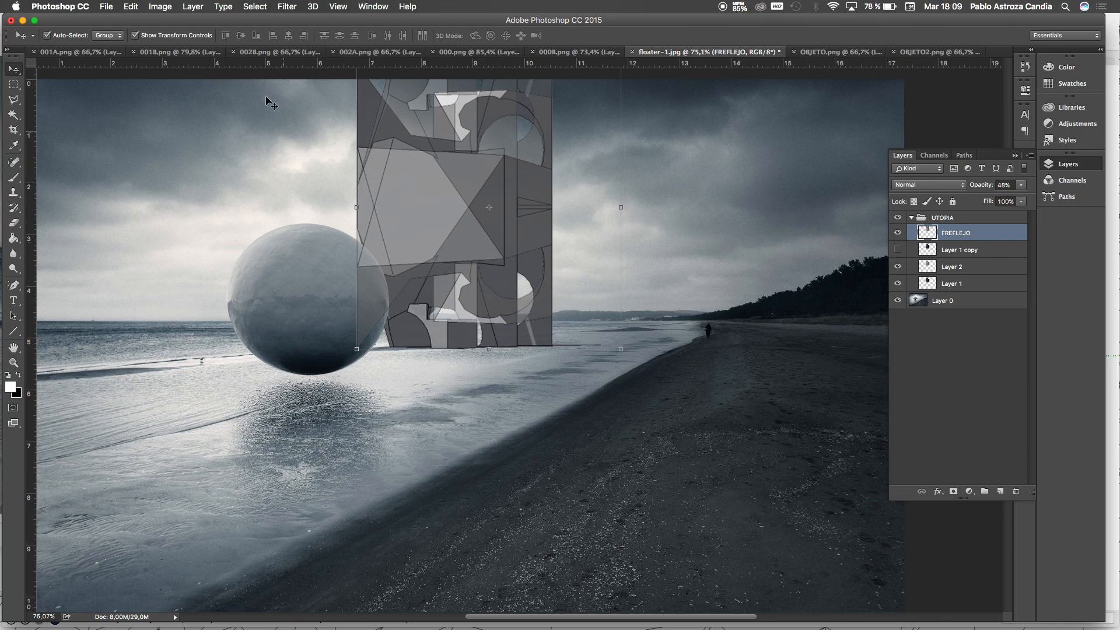
# Step: Set the Move tool's Auto-Select to Layer and place the flipped FREFLEJO directly beneath the object's base as a mirror image
pyautogui.click(108, 35)
pyautogui.click(108, 46)
pyautogui.moveTo(354, 296); pyautogui.dragTo(444, 418)
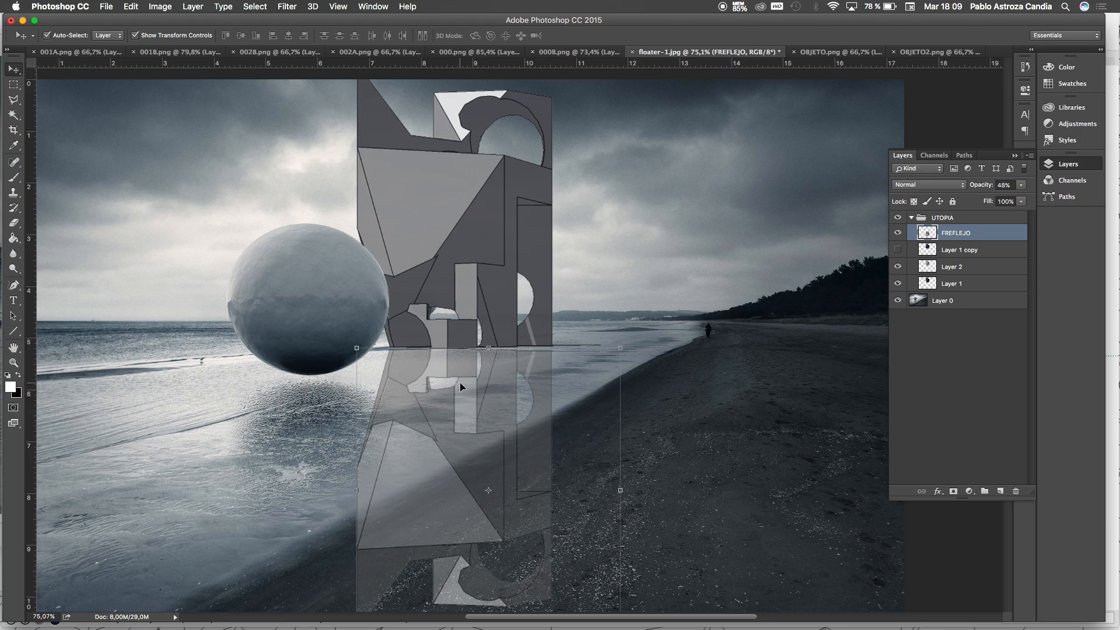
pyautogui.scroll(-4, 459, 382)
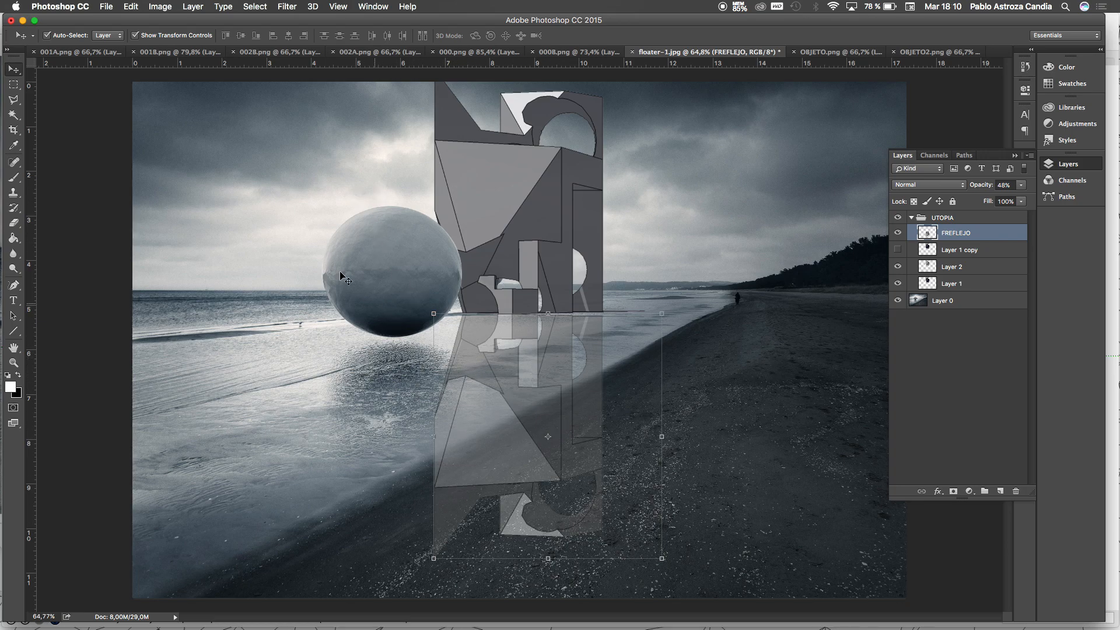
# Step: Distort the FREFLEJO reflection so it slants toward the beach, at about 68% height and 26° horizontal skew, and apply the transformation
pyautogui.click(154, 8)
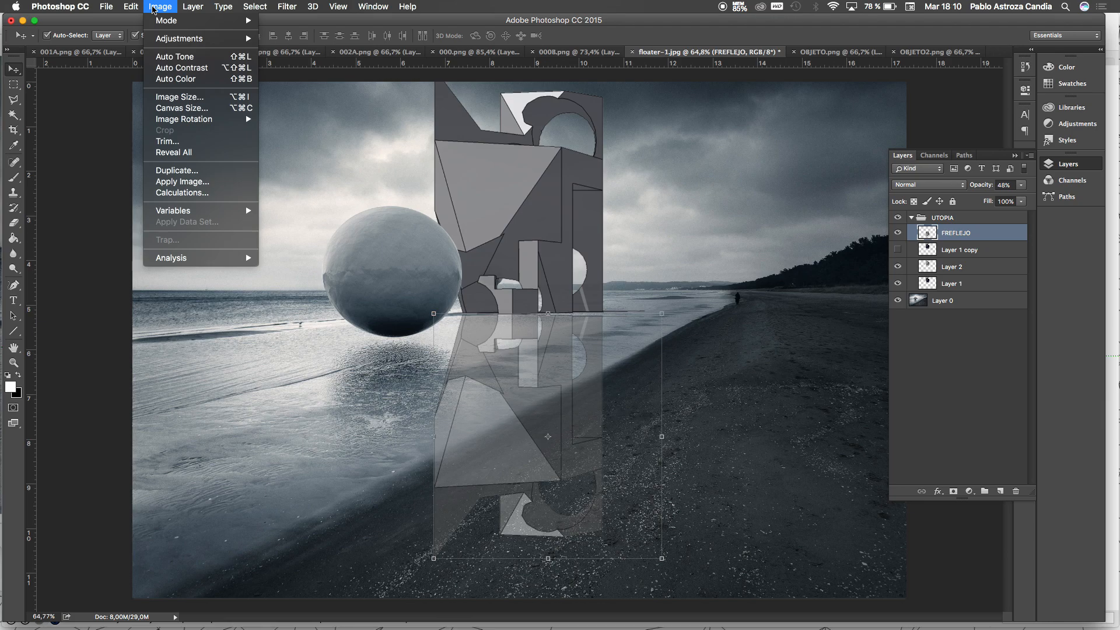
pyautogui.moveTo(172, 118)
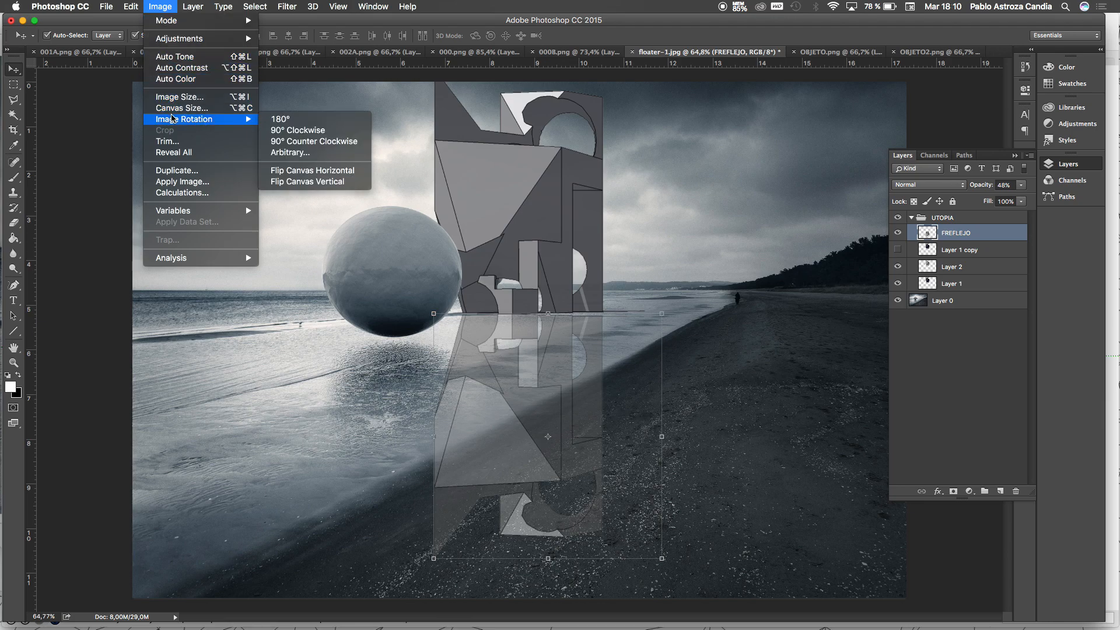
pyautogui.moveTo(130, 8)
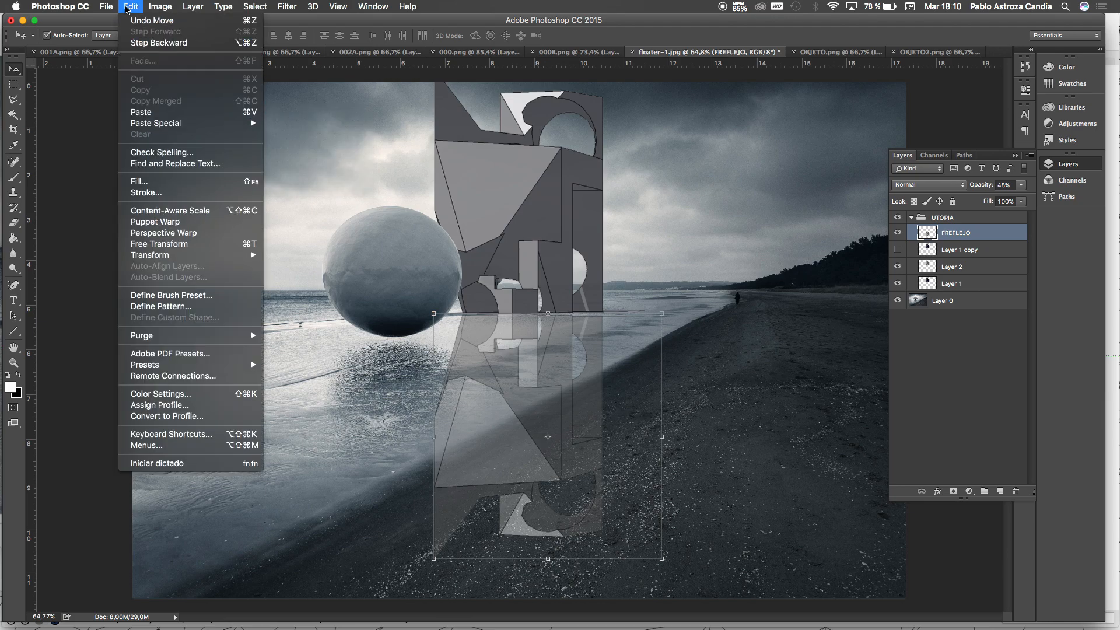
pyautogui.moveTo(180, 261)
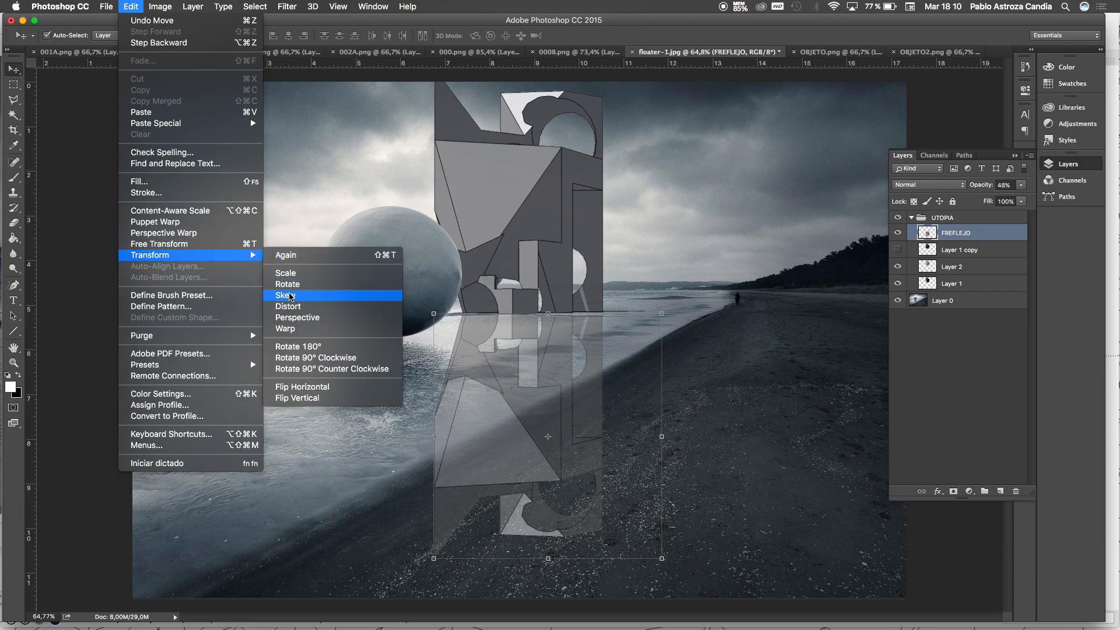
pyautogui.click(289, 306)
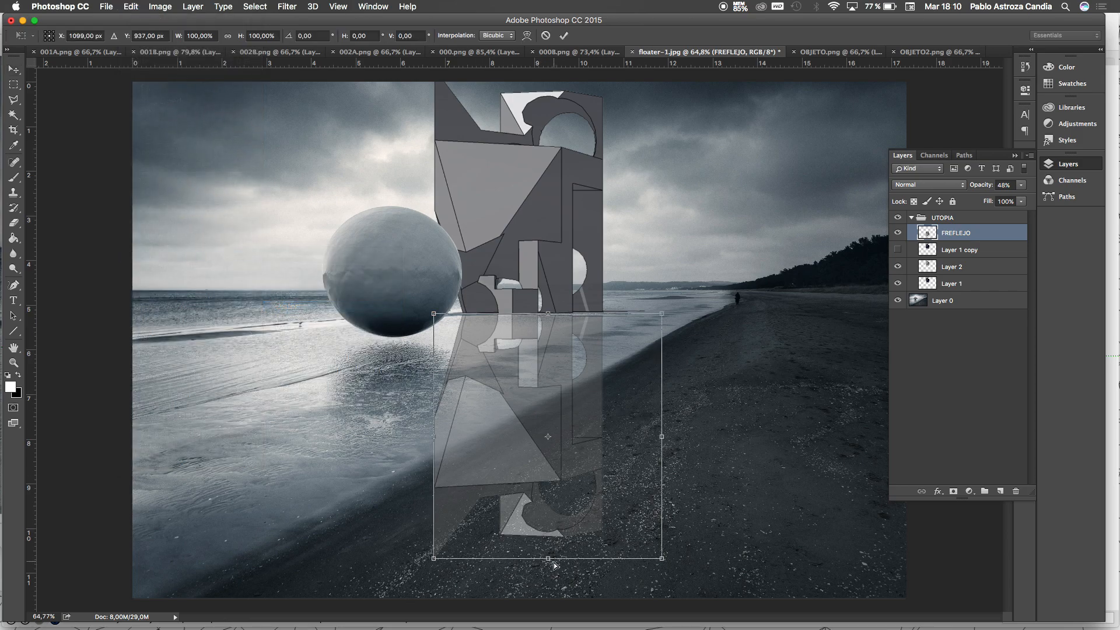
pyautogui.moveTo(548, 559); pyautogui.dragTo(631, 482)
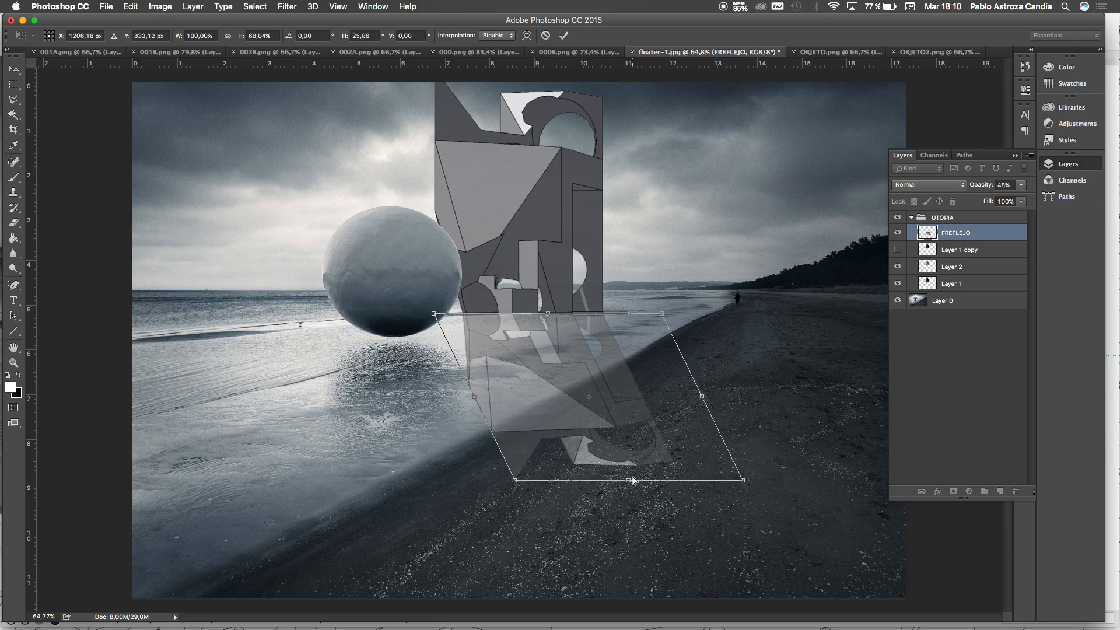
pyautogui.click(13, 87)
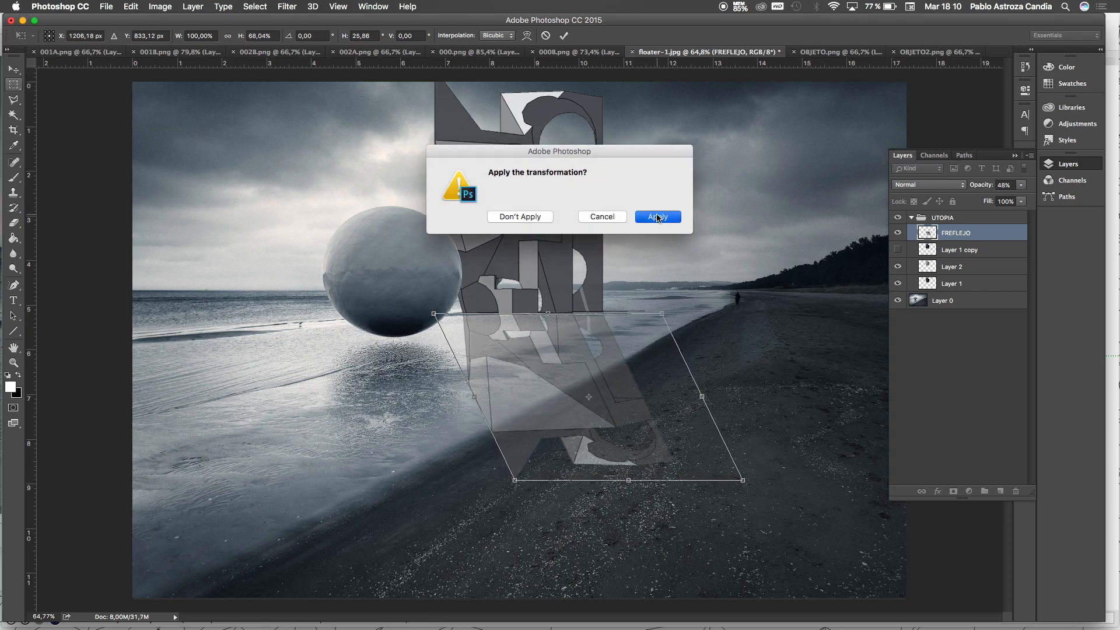
pyautogui.click(659, 217)
# Step: Set the FREFLEJO layer's opacity to 100% and darken it with Brightness/Contrast at brightness -150 and contrast 100
pyautogui.click(1021, 185)
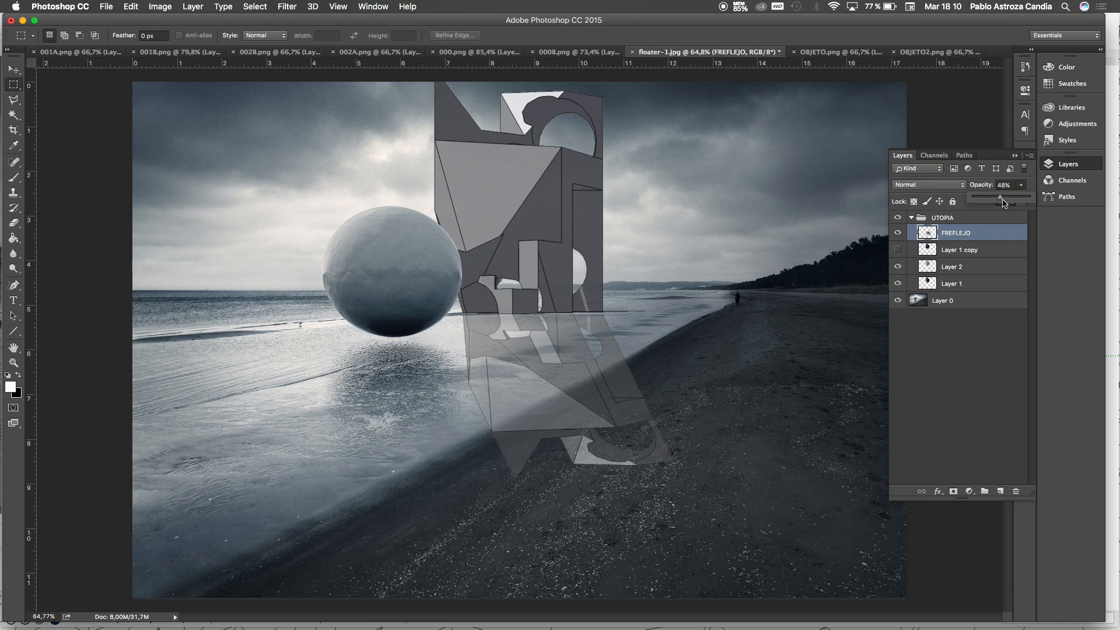
pyautogui.moveTo(1001, 198); pyautogui.dragTo(1053, 201)
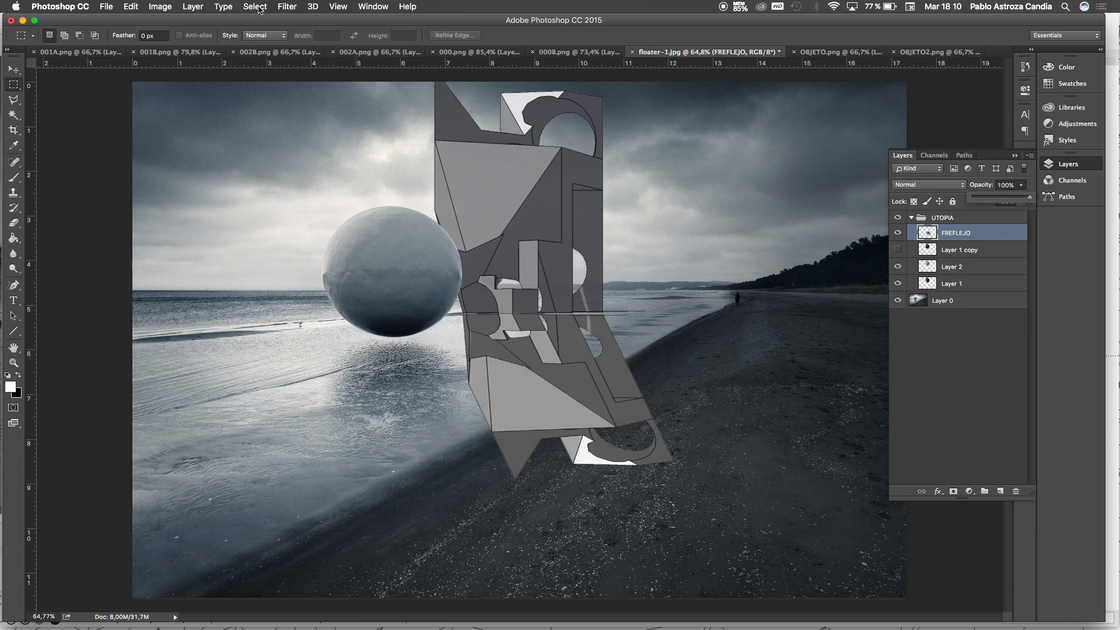
pyautogui.click(157, 7)
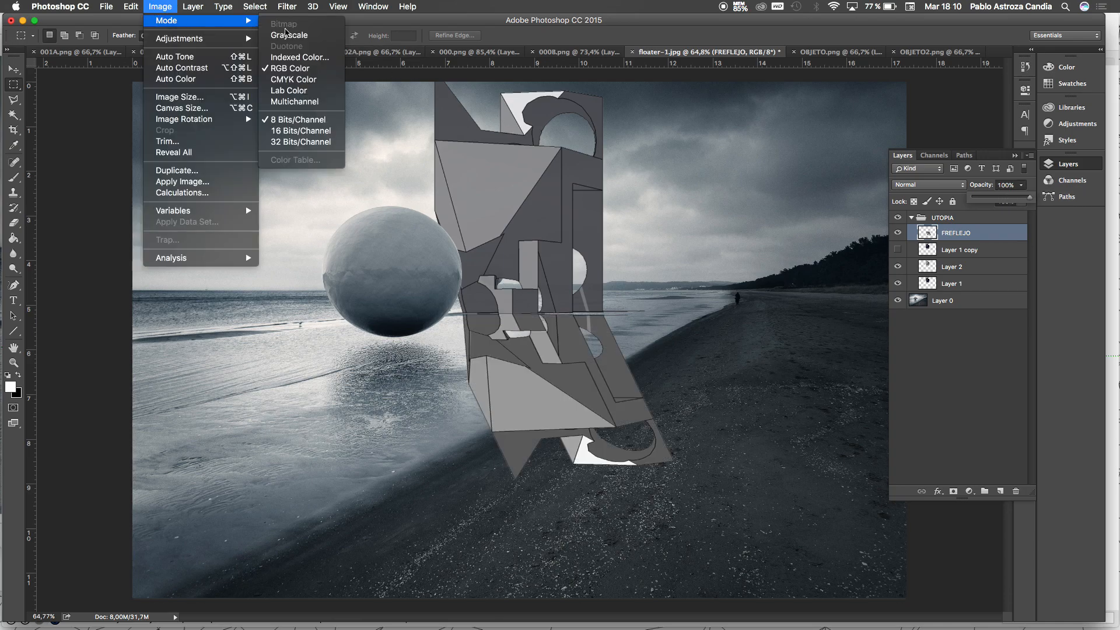
pyautogui.moveTo(130, 6)
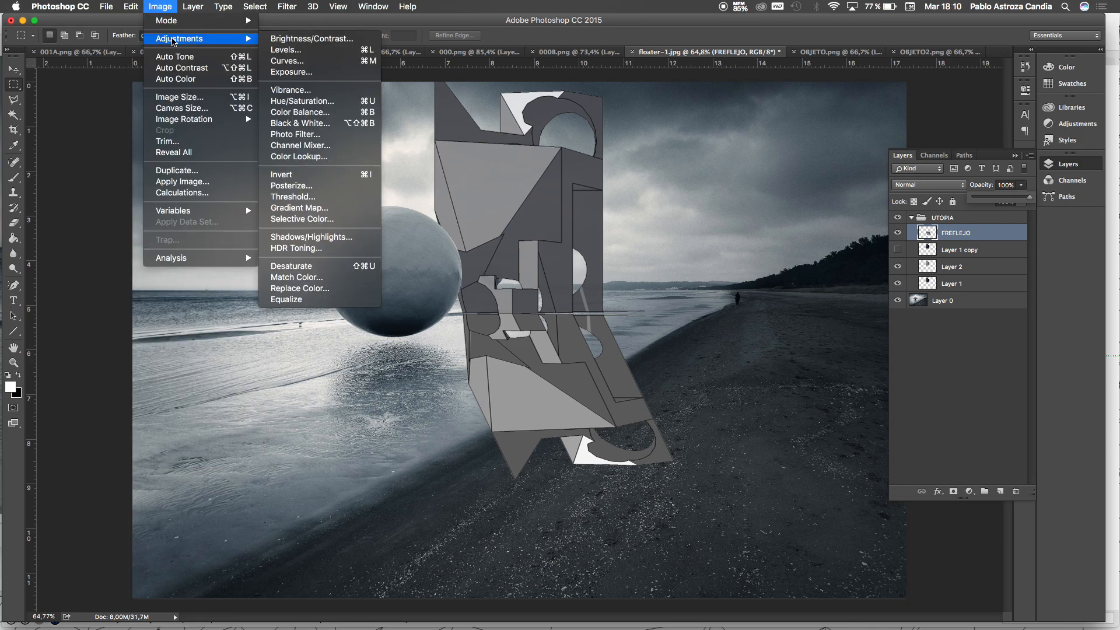
pyautogui.click(312, 38)
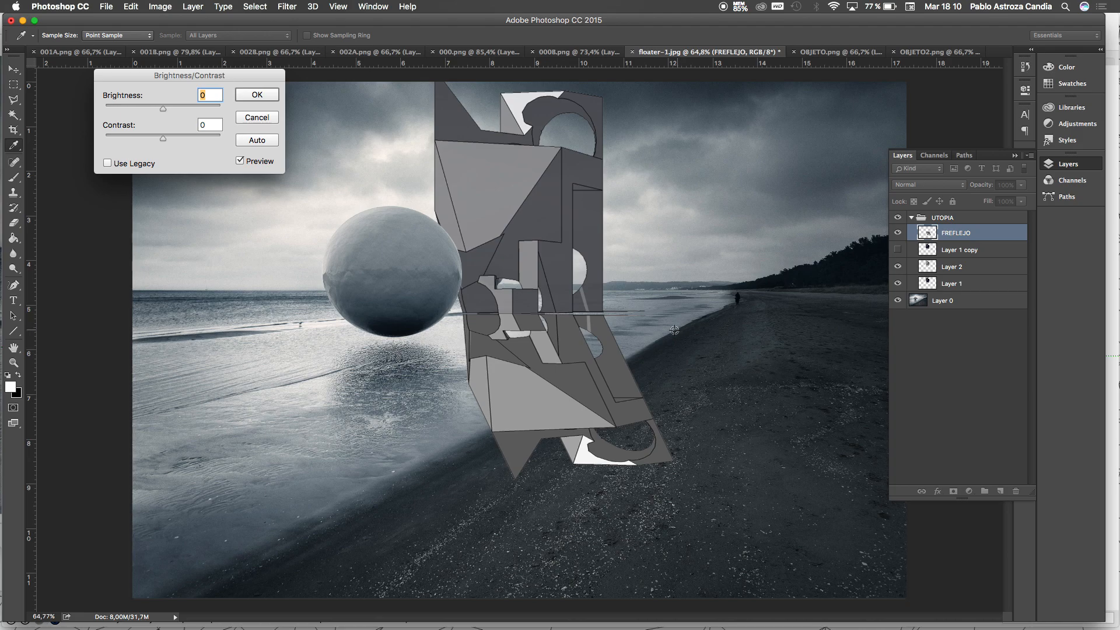
pyautogui.moveTo(163, 107); pyautogui.dragTo(89, 105)
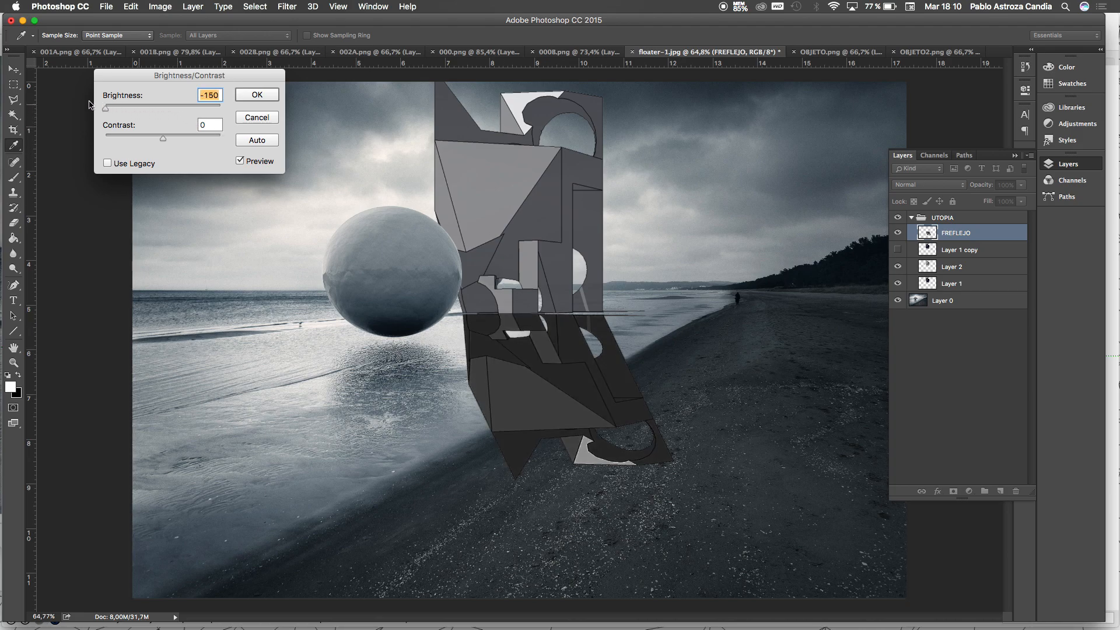
pyautogui.moveTo(164, 139); pyautogui.dragTo(309, 134)
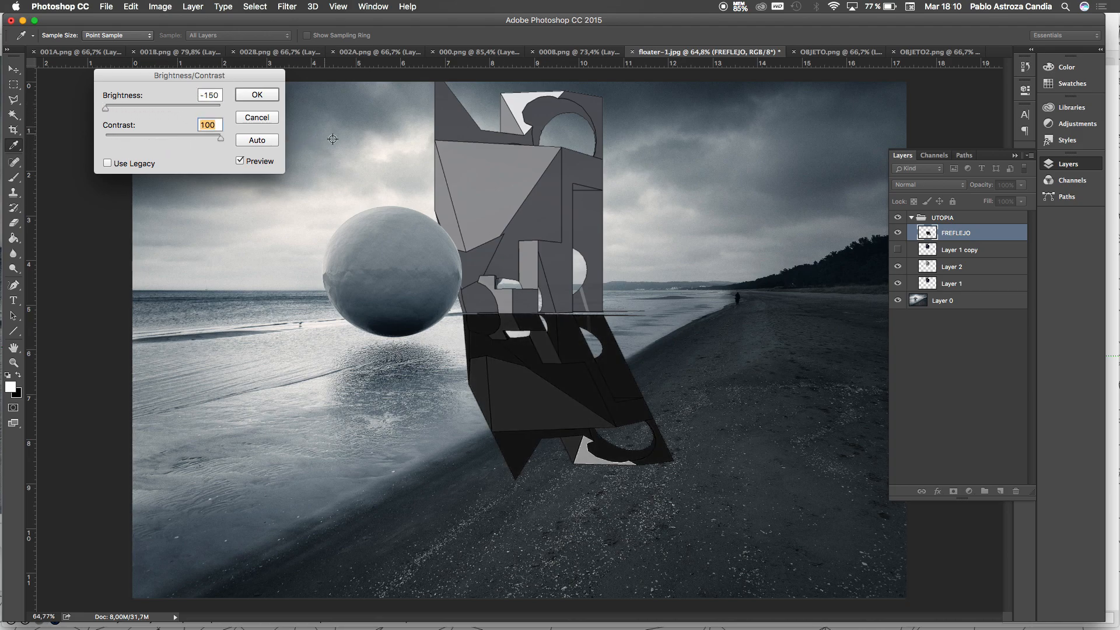
pyautogui.click(255, 94)
pyautogui.press('m')
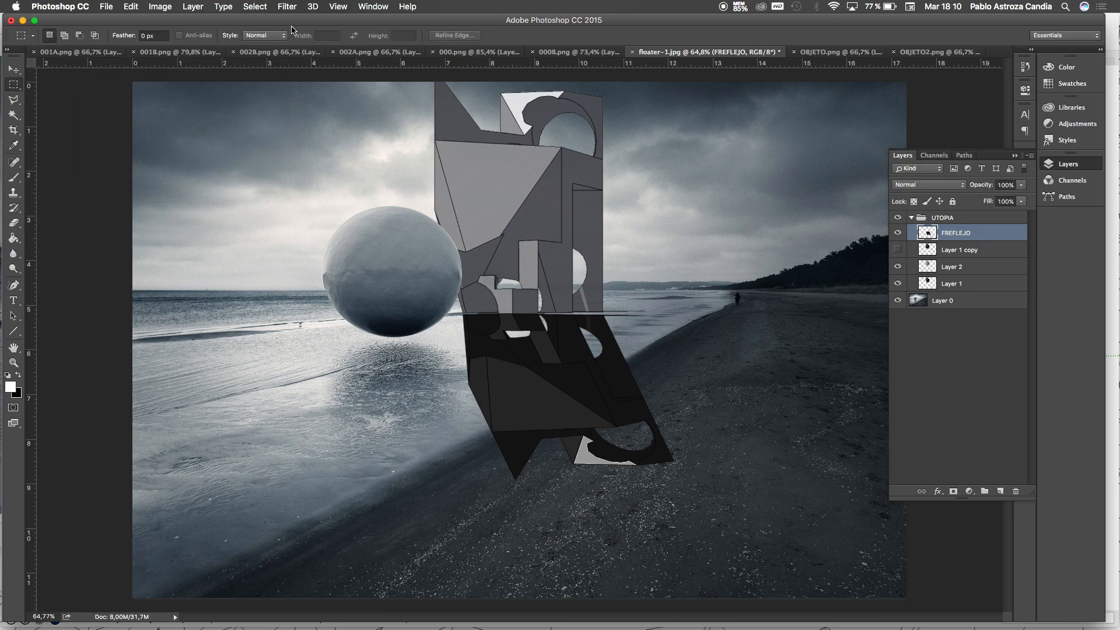
# Step: Try the Crystallize filter with a cell size of 17 on the FREFLEJO layer, and undo it
pyautogui.click(287, 6)
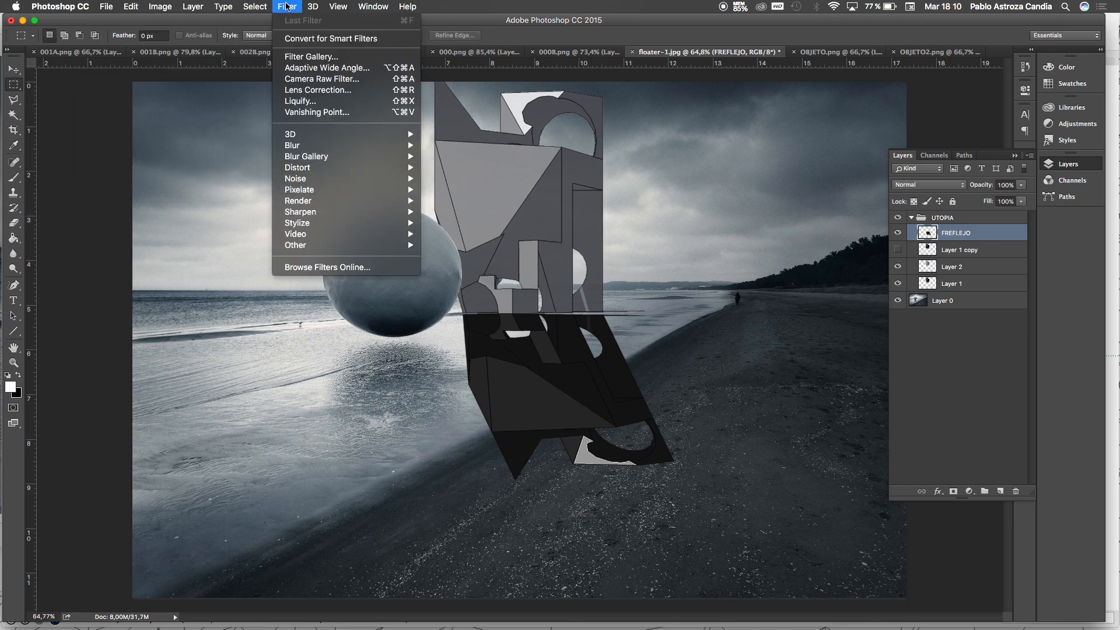
pyautogui.moveTo(352, 192)
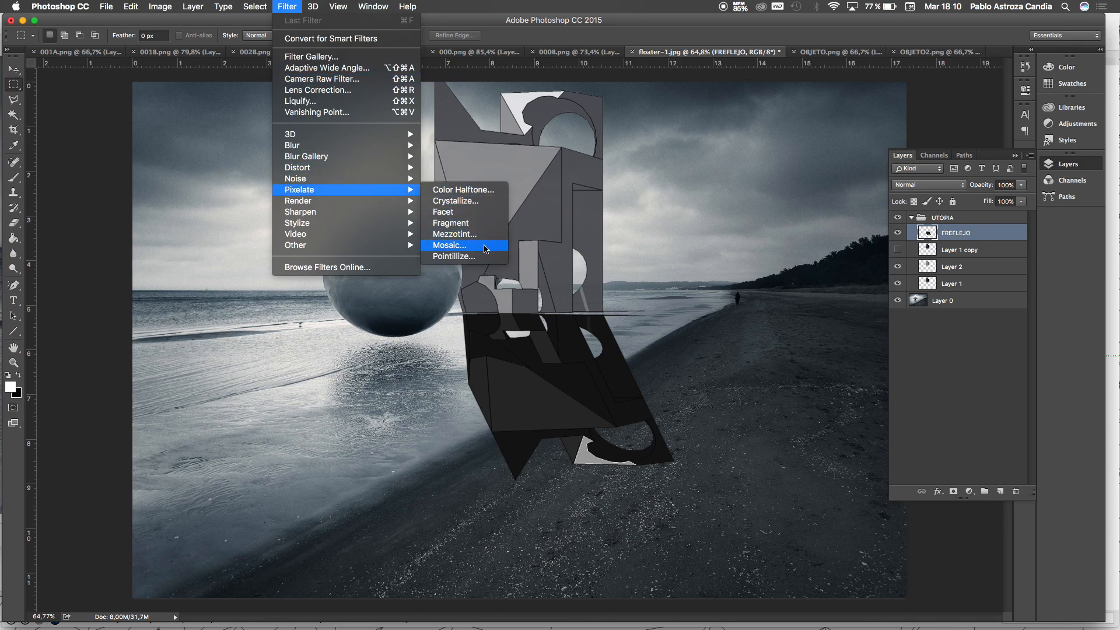
pyautogui.click(483, 209)
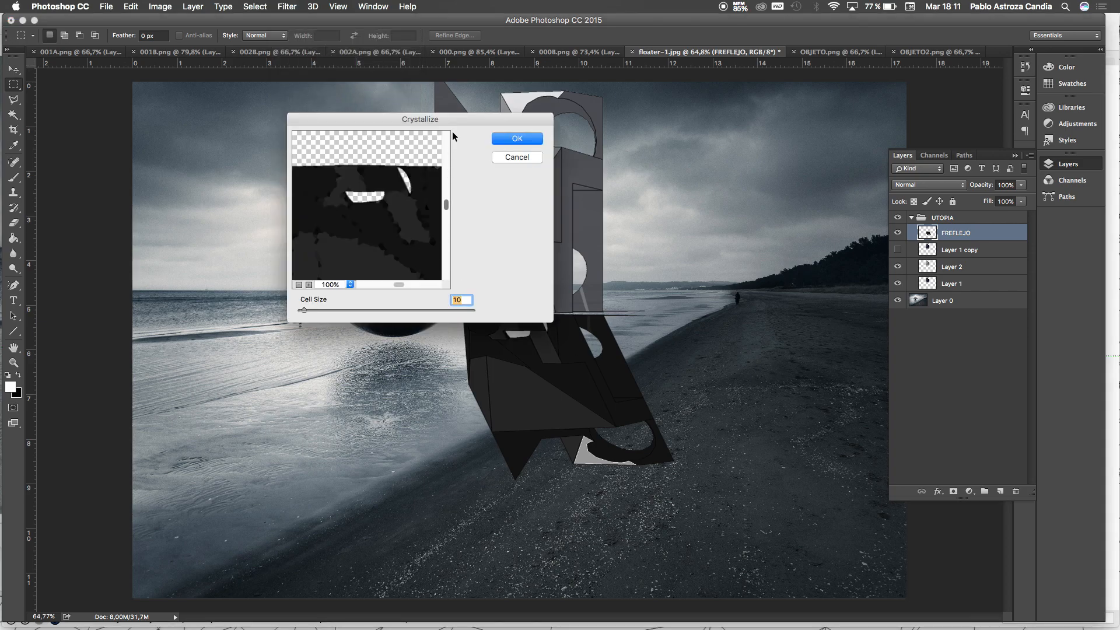
pyautogui.moveTo(461, 114); pyautogui.dragTo(445, 97)
pyautogui.moveTo(289, 293); pyautogui.dragTo(293, 294)
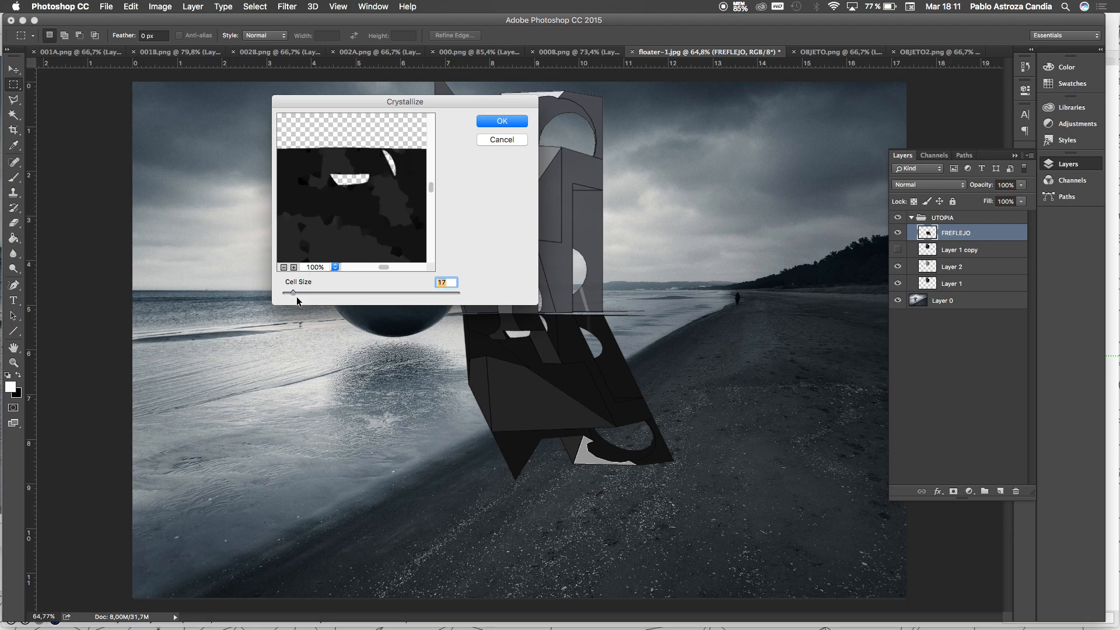
pyautogui.click(503, 122)
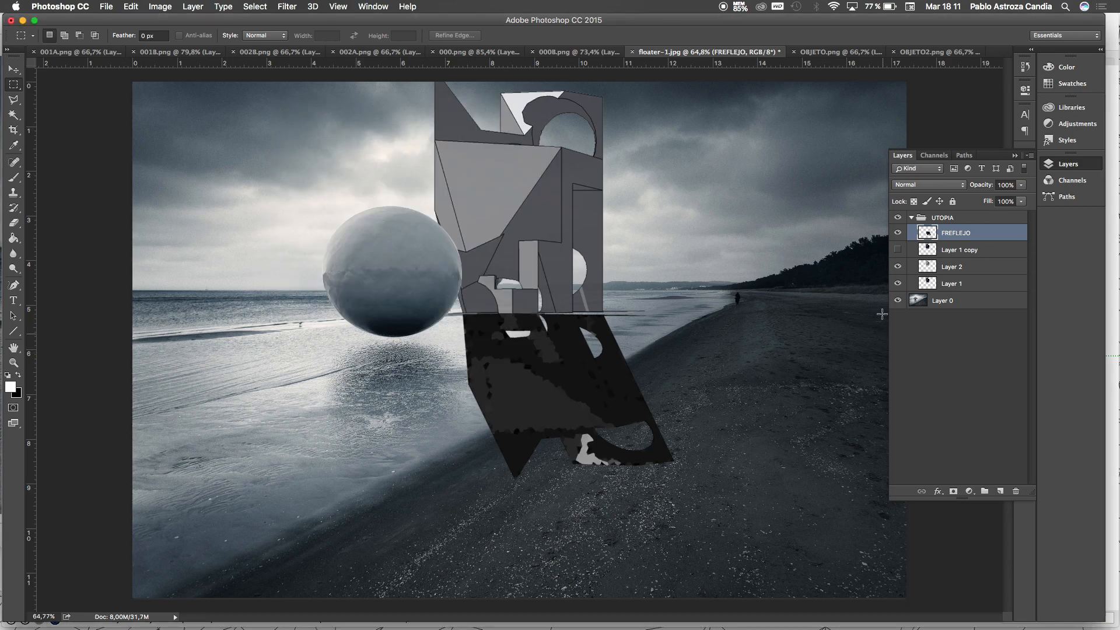
pyautogui.click(1022, 185)
pyautogui.moveTo(1022, 198)
pyautogui.mouseDown()
pyautogui.moveTo(1003, 200)
pyautogui.moveTo(1024, 200)
pyautogui.mouseUp()
pyautogui.press('super+z')
pyautogui.press('super+z')
# Step: Add strong monochromatic Gaussian noise to the FREFLEJO layer and set its opacity to 70%
pyautogui.click(193, 6)
pyautogui.moveTo(160, 7)
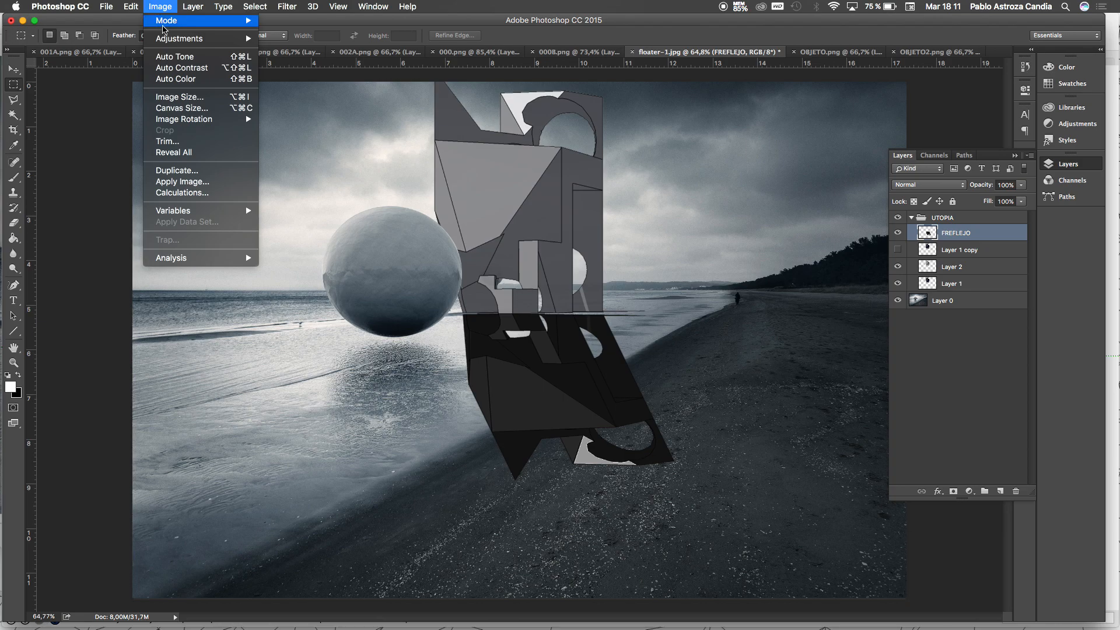
pyautogui.moveTo(168, 40)
pyautogui.moveTo(287, 7)
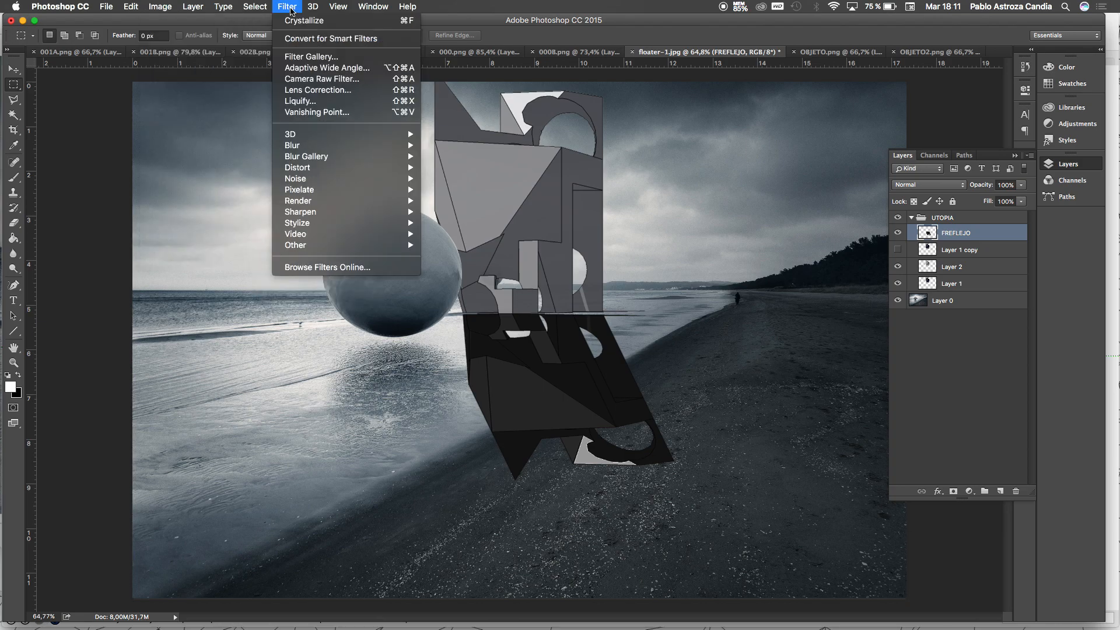
pyautogui.moveTo(358, 249)
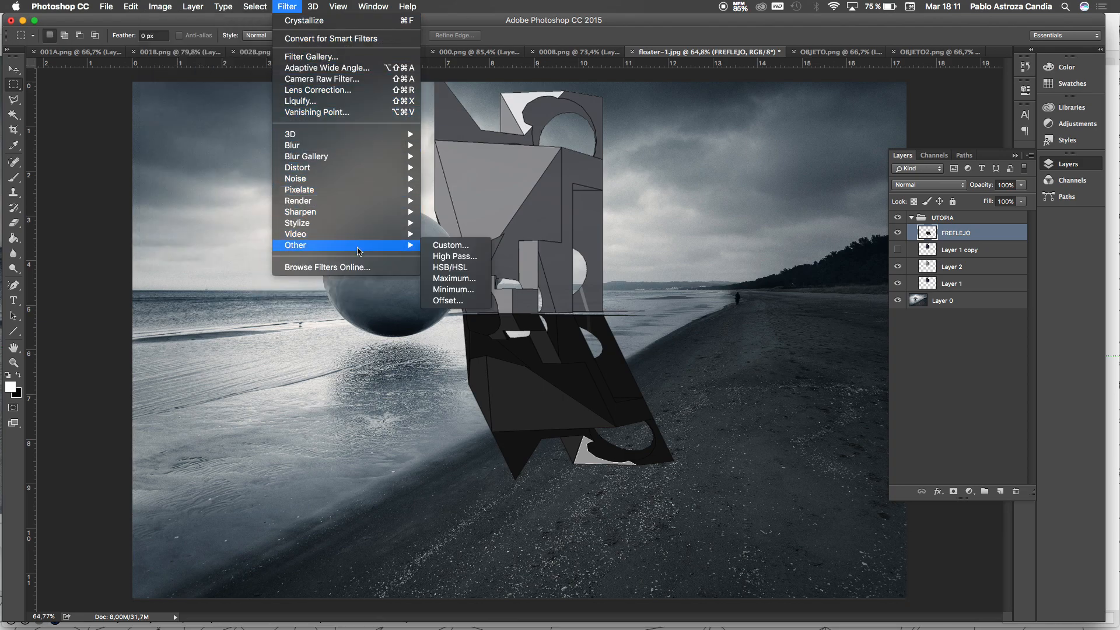
pyautogui.moveTo(360, 173)
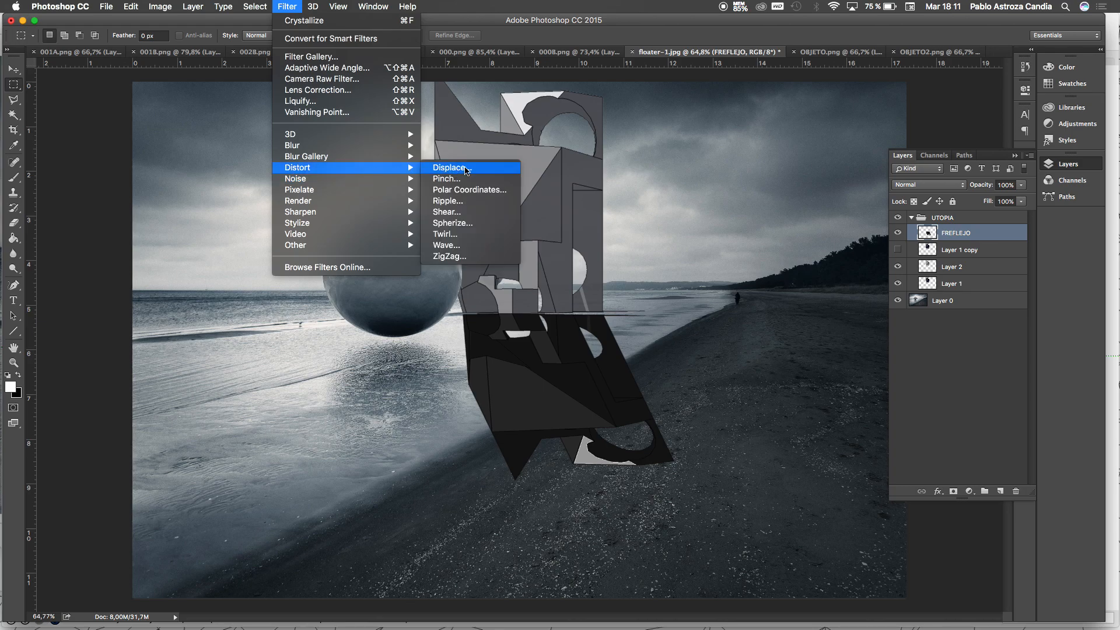
pyautogui.moveTo(410, 186)
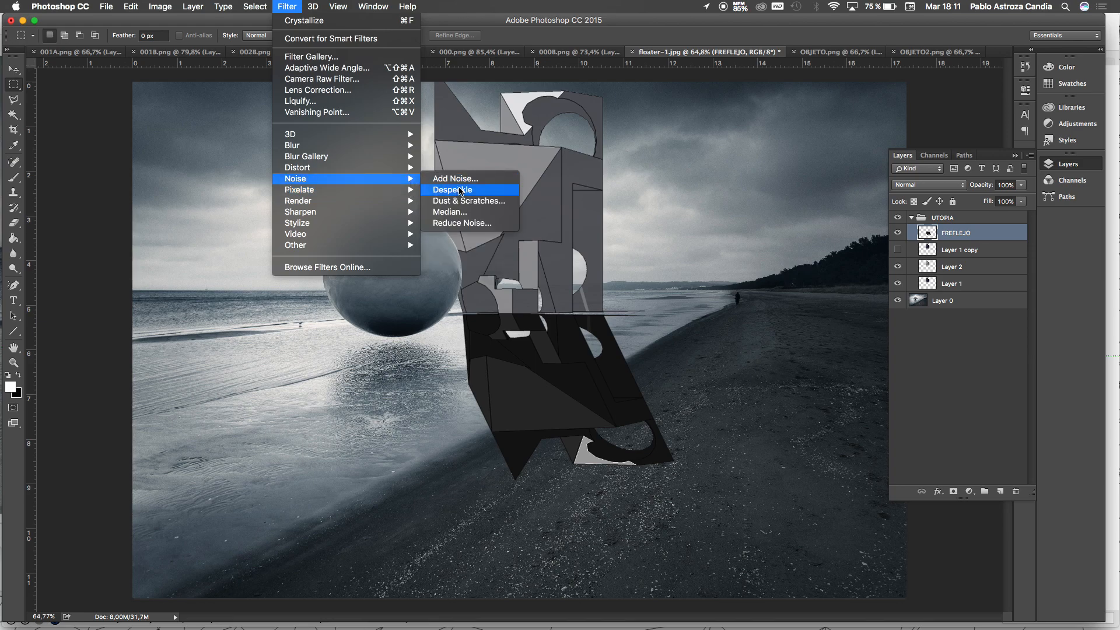
pyautogui.click(461, 189)
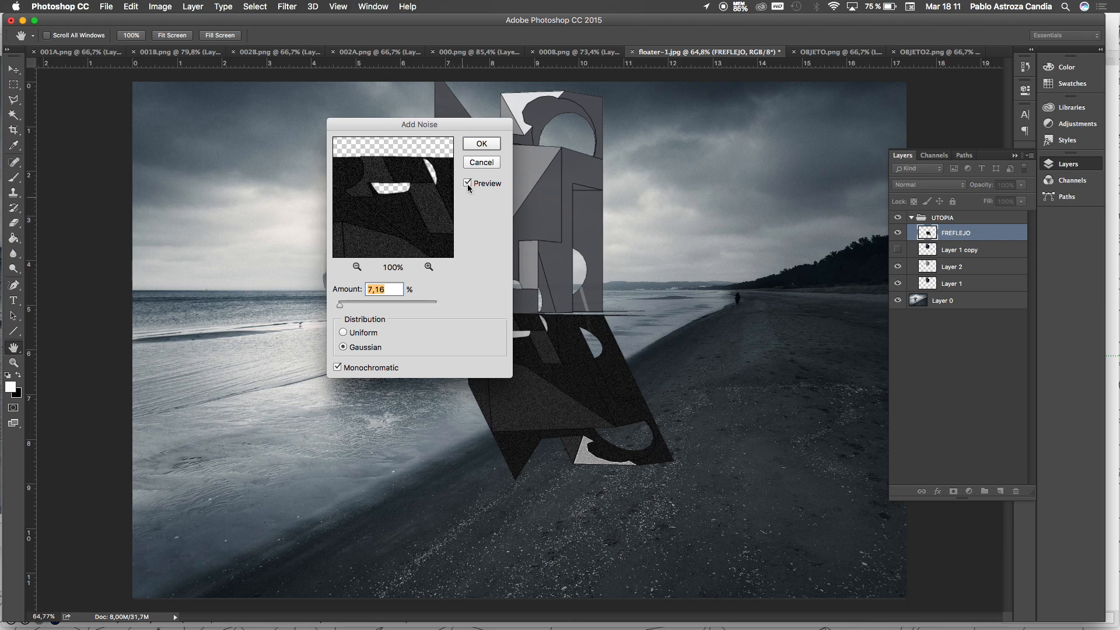
pyautogui.moveTo(342, 309); pyautogui.dragTo(357, 307)
pyautogui.click(482, 144)
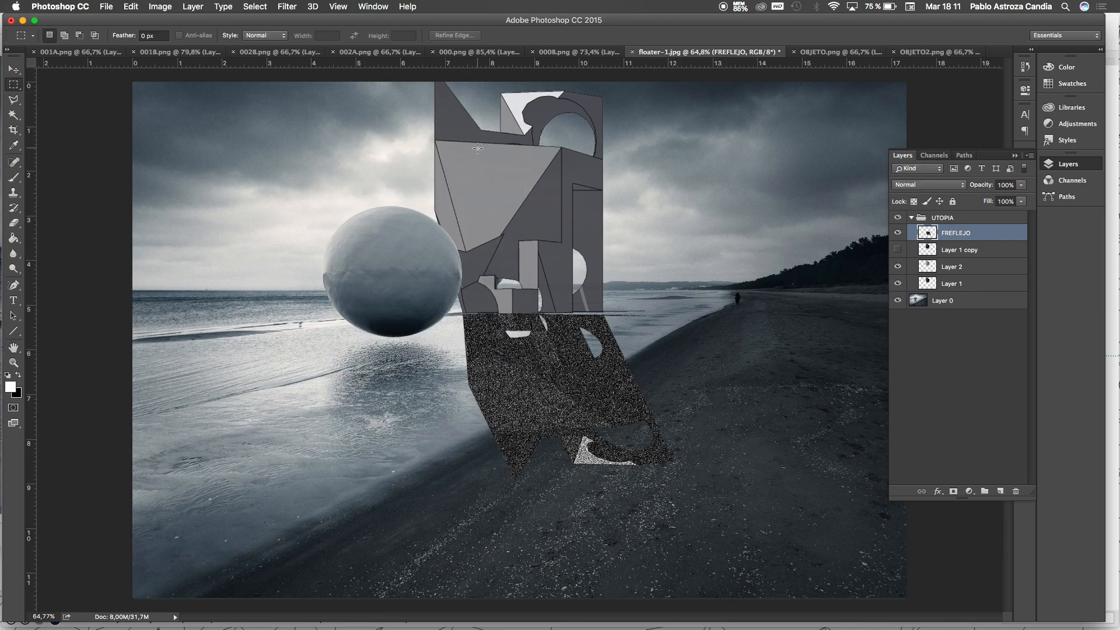
pyautogui.click(1021, 185)
pyautogui.moveTo(1024, 197)
pyautogui.mouseDown()
pyautogui.moveTo(995, 201)
pyautogui.moveTo(1007, 201)
pyautogui.mouseUp()
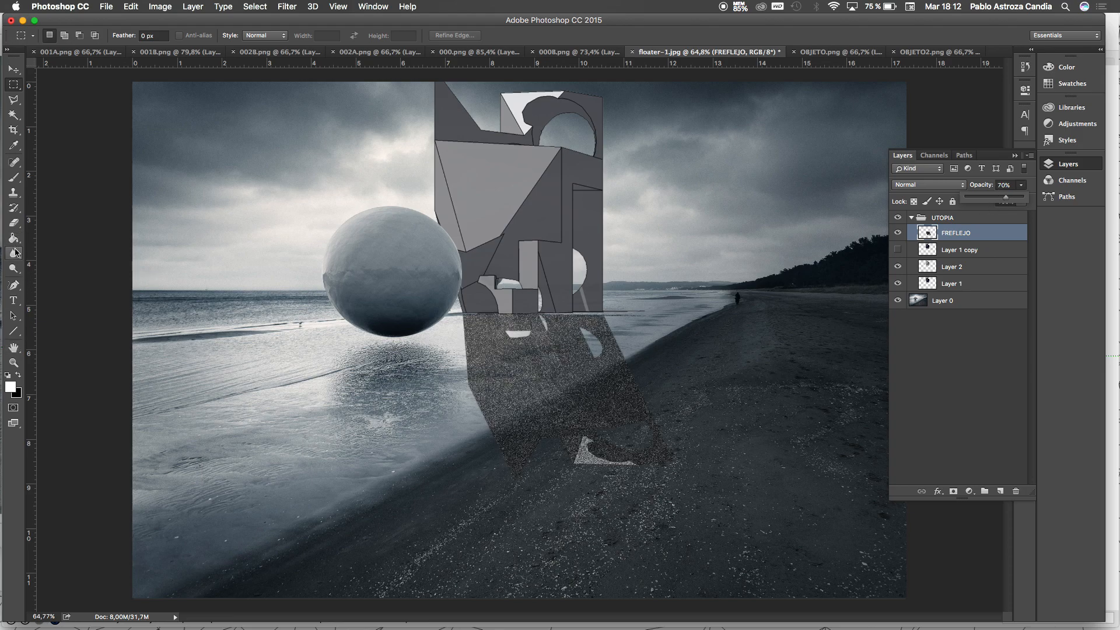
# Step: Try a reversed Luminosity-mode gradient across the reflection with the Gradient tool, and undo it
pyautogui.click(16, 227)
pyautogui.rightClick(15, 226)
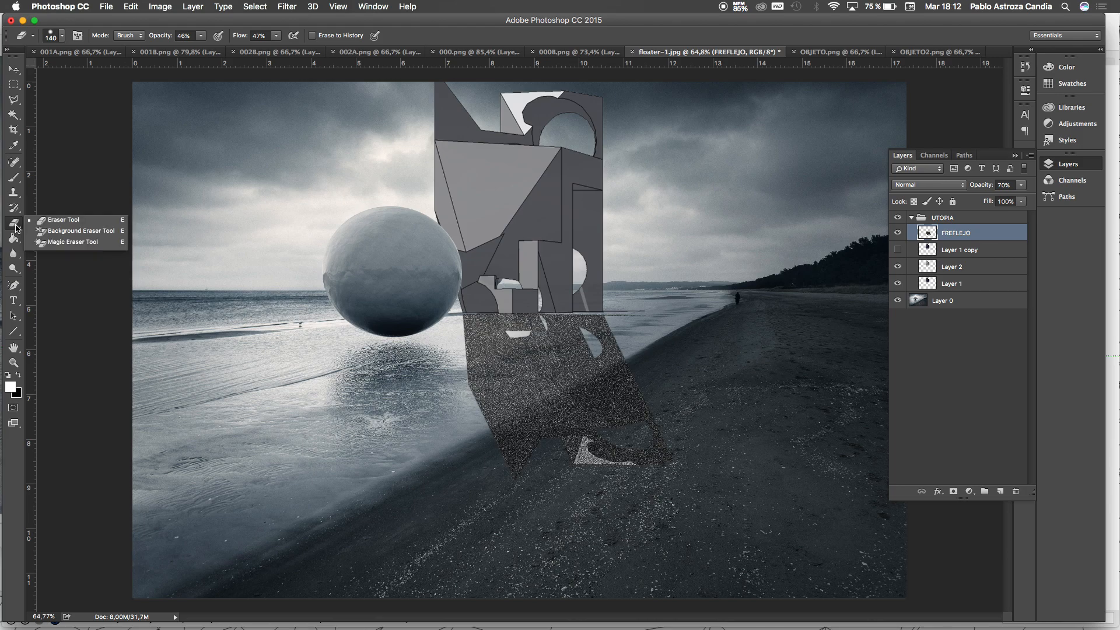
pyautogui.click(15, 239)
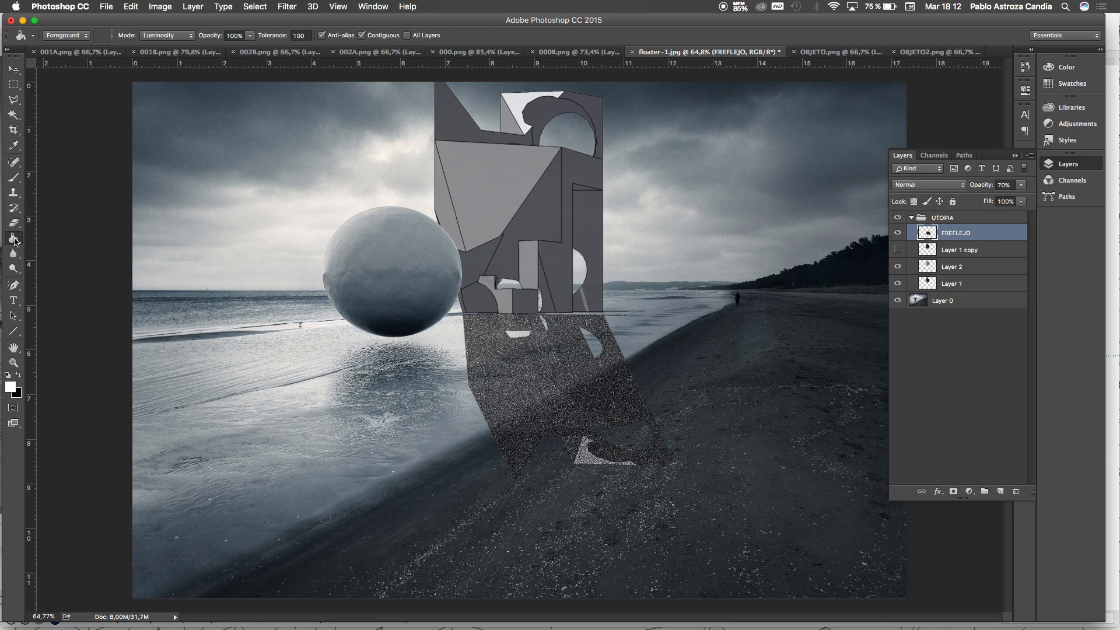
pyautogui.rightClick(15, 240)
pyautogui.click(58, 236)
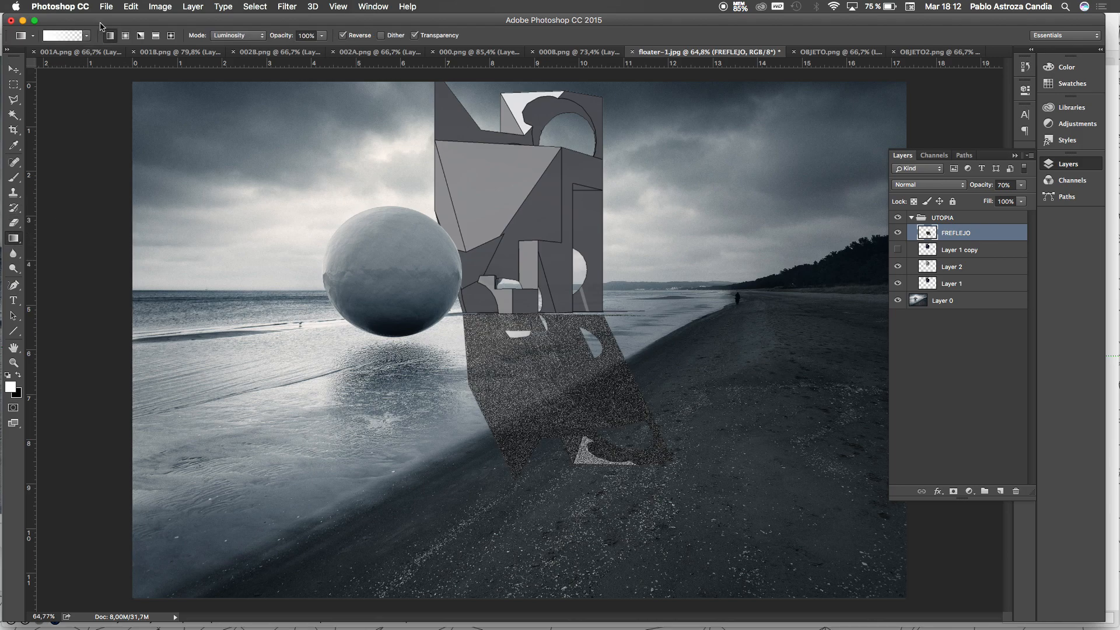
pyautogui.moveTo(607, 522); pyautogui.dragTo(549, 357)
pyautogui.hotkey('ctrl', 'z')
# Step: Erase the part of the reflection that lies over the sand, using the Eraser with a 140 px brush at 38% opacity and 47% flow
pyautogui.moveTo(14, 226); pyautogui.dragTo(61, 221)
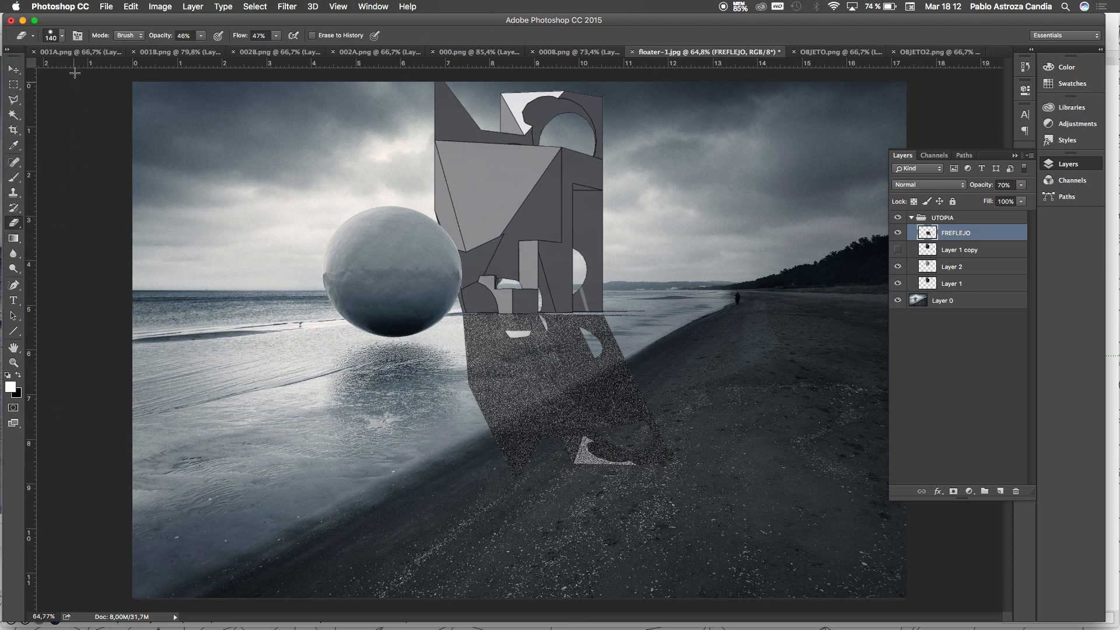
pyautogui.click(62, 36)
pyautogui.click(64, 150)
pyautogui.click(213, 29)
pyautogui.moveTo(201, 35); pyautogui.dragTo(221, 50)
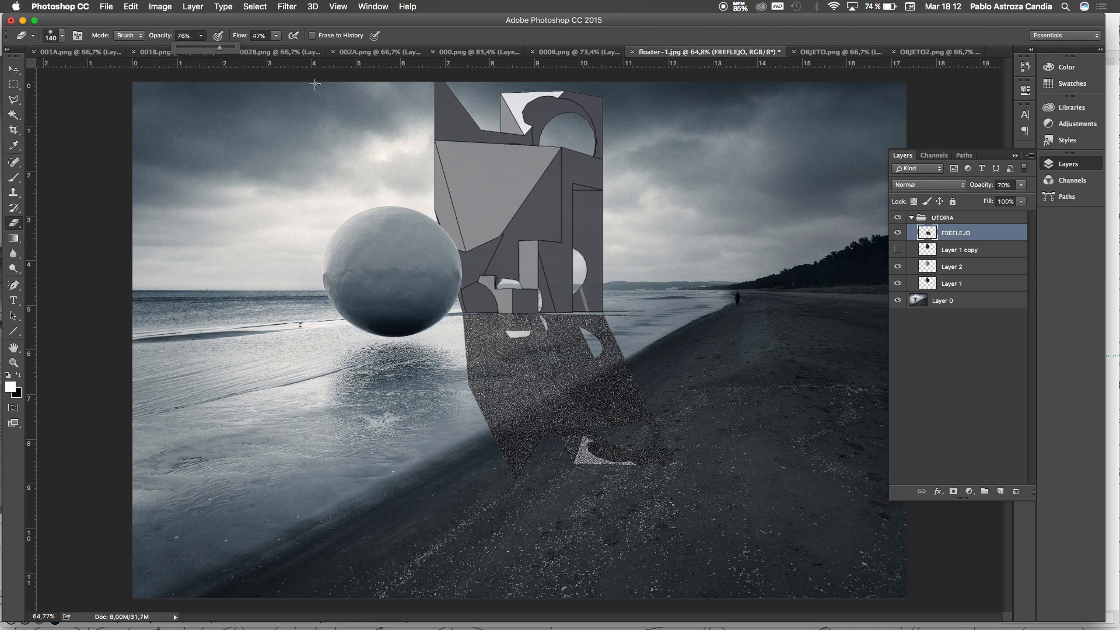
pyautogui.moveTo(219, 48); pyautogui.dragTo(196, 52)
pyautogui.click(276, 35)
pyautogui.moveTo(440, 485)
pyautogui.mouseDown()
pyautogui.moveTo(762, 461)
pyautogui.moveTo(369, 466)
pyautogui.moveTo(395, 433)
pyautogui.moveTo(685, 357)
pyautogui.moveTo(331, 486)
pyautogui.moveTo(746, 341)
pyautogui.moveTo(462, 292)
pyautogui.moveTo(759, 327)
pyautogui.moveTo(407, 442)
pyautogui.moveTo(734, 406)
pyautogui.moveTo(706, 496)
pyautogui.mouseUp()
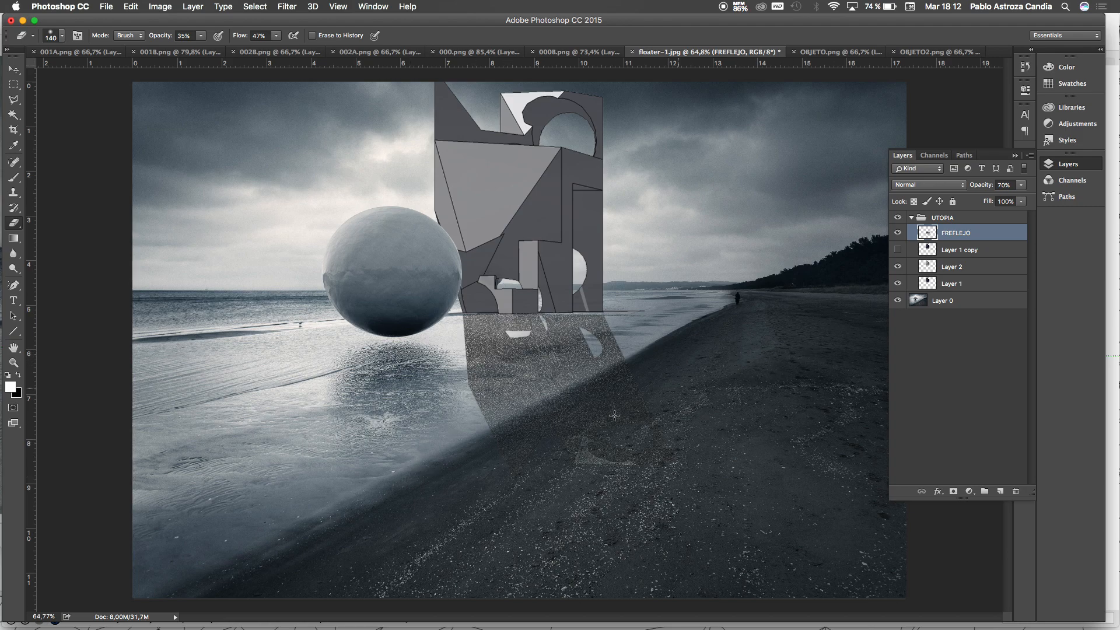
pyautogui.moveTo(749, 353)
pyautogui.mouseDown()
pyautogui.moveTo(392, 450)
pyautogui.moveTo(699, 415)
pyautogui.mouseUp()
pyautogui.moveTo(718, 338)
pyautogui.mouseDown()
pyautogui.moveTo(412, 435)
pyautogui.moveTo(777, 312)
pyautogui.mouseUp()
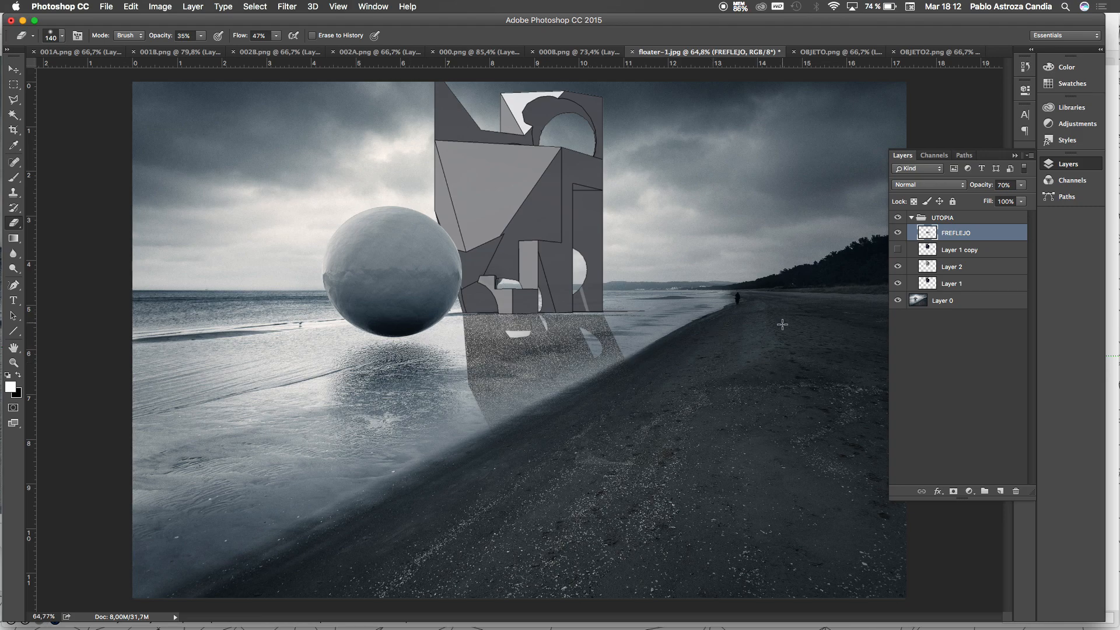
# Step: Soften the reflection on the FREFLEJO layer by applying the Blur filter followed by the Blur More filter
pyautogui.click(256, 7)
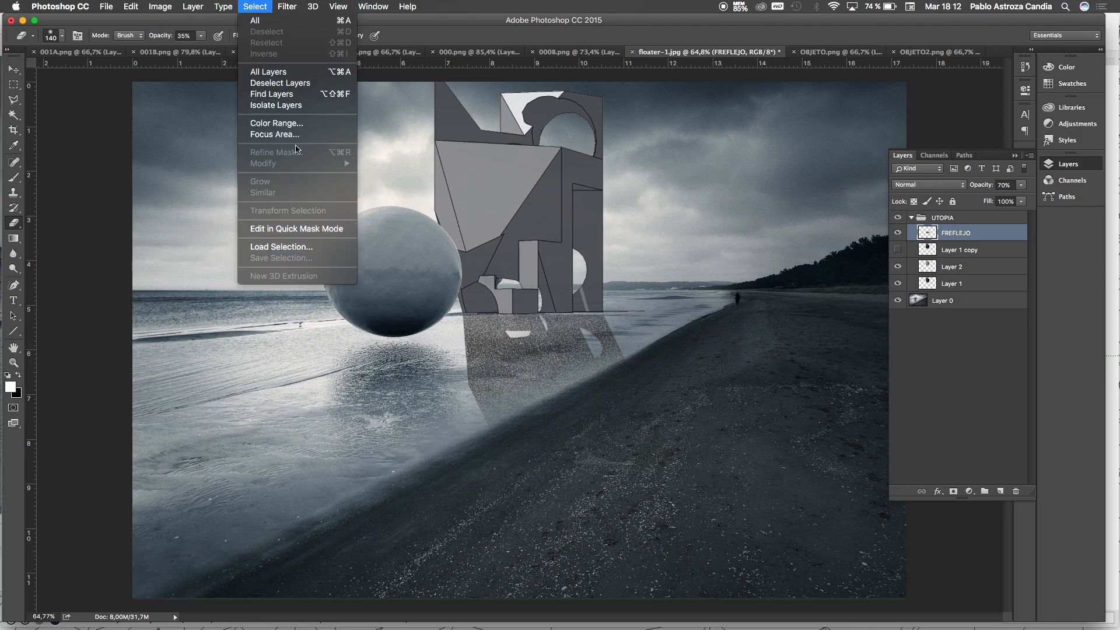
pyautogui.moveTo(289, 5)
pyautogui.moveTo(317, 169)
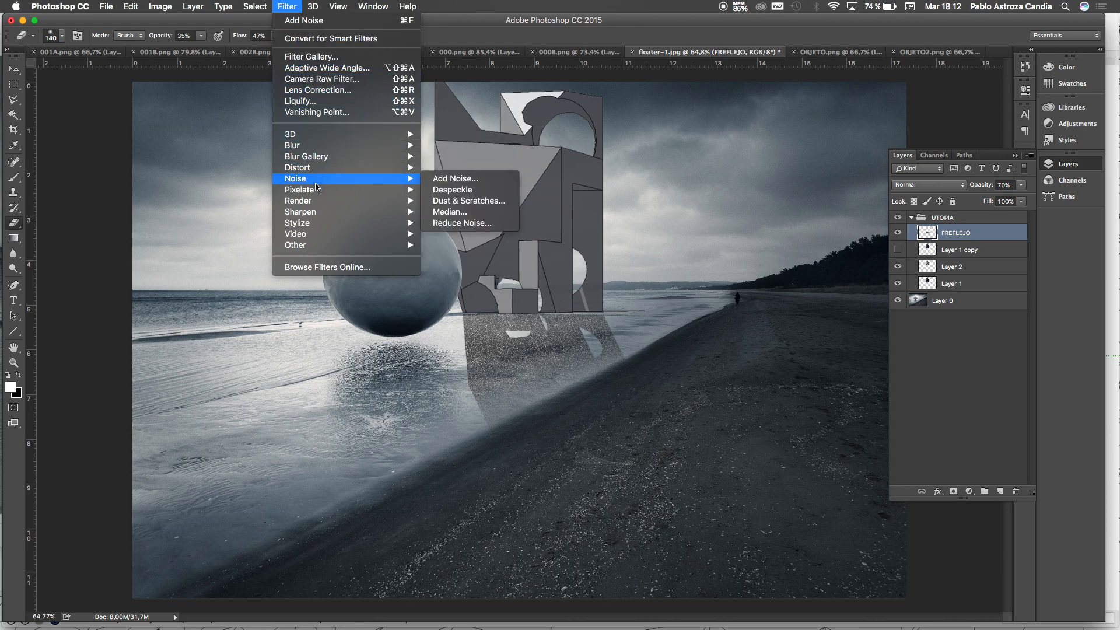
pyautogui.moveTo(325, 147)
pyautogui.click(448, 158)
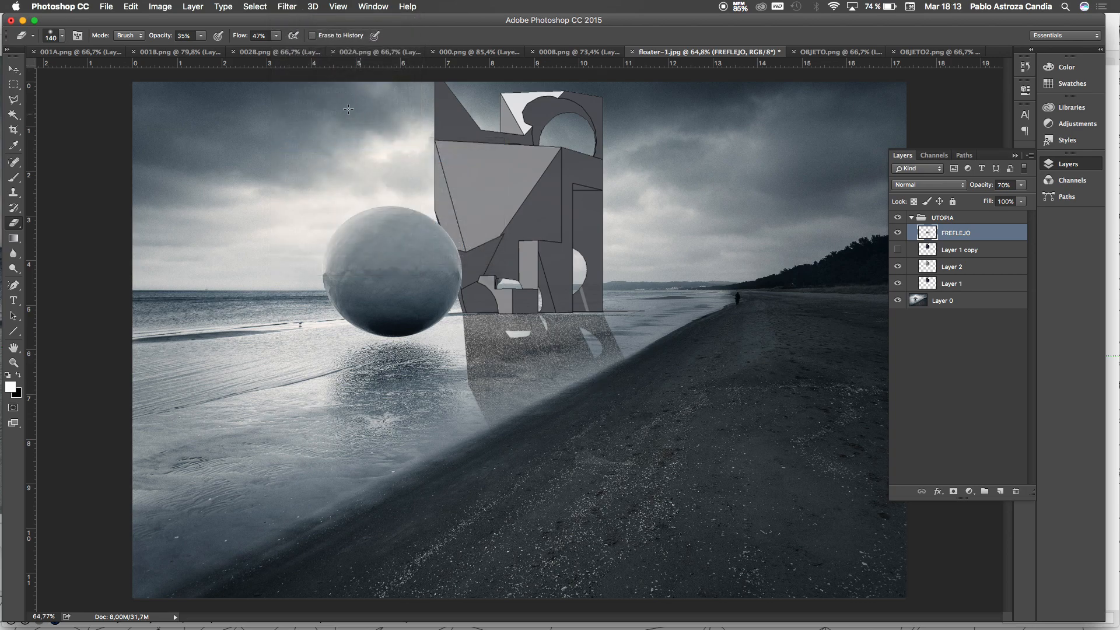
pyautogui.click(287, 7)
pyautogui.moveTo(334, 146)
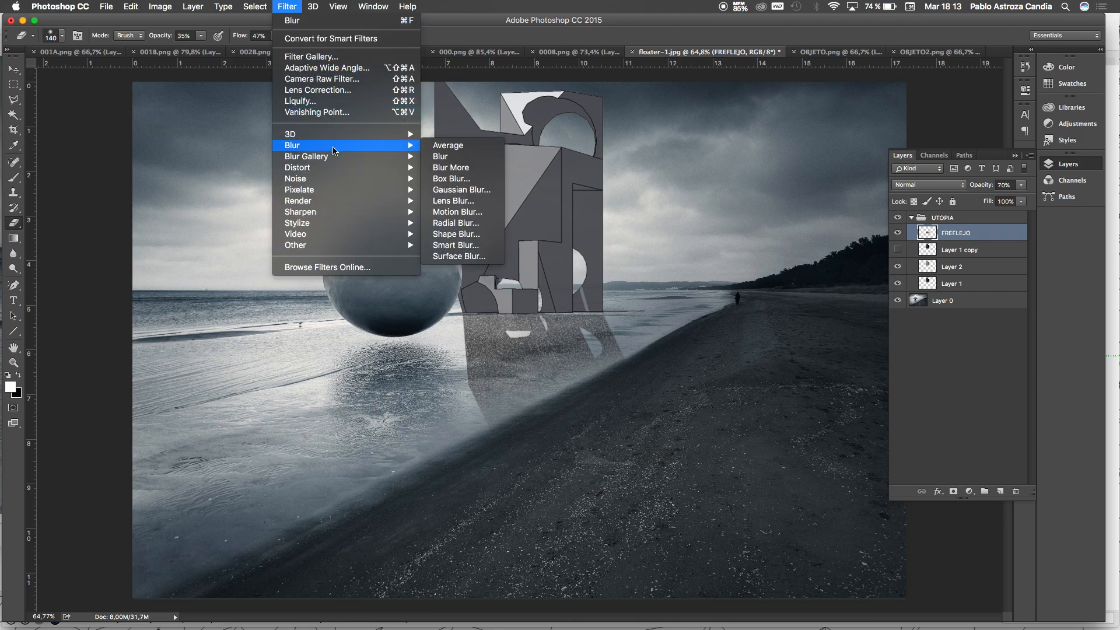
pyautogui.click(459, 168)
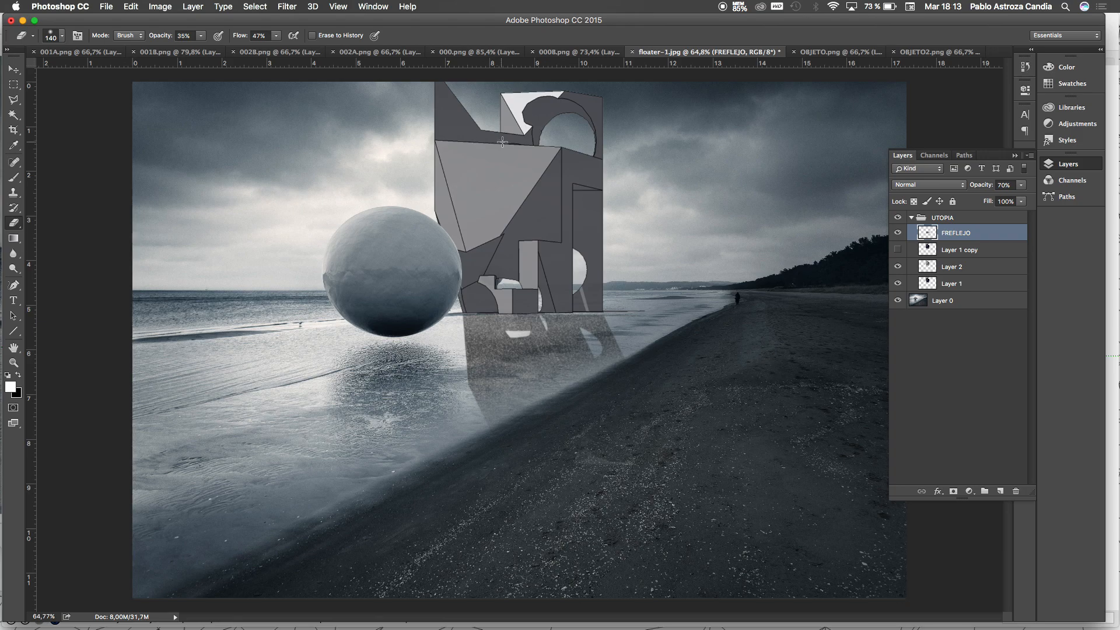
# Step: Select a small rectangular patch of water on Layer 0, beside the sphere's reflection
pyautogui.scroll(3, 502, 140)
pyautogui.scroll(3, 513, 126)
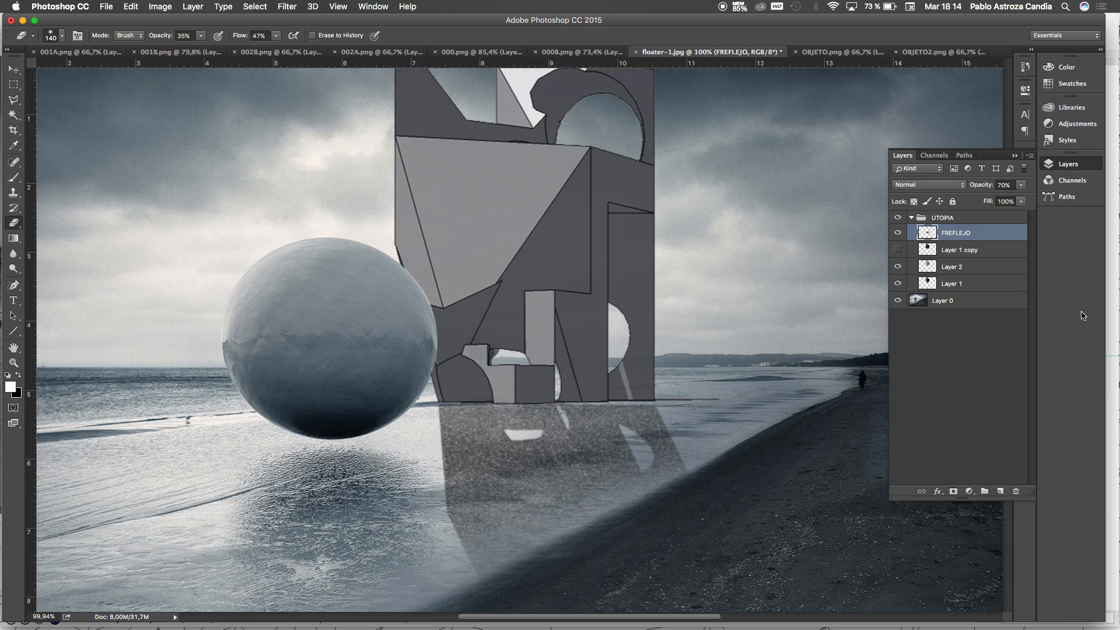
pyautogui.click(969, 303)
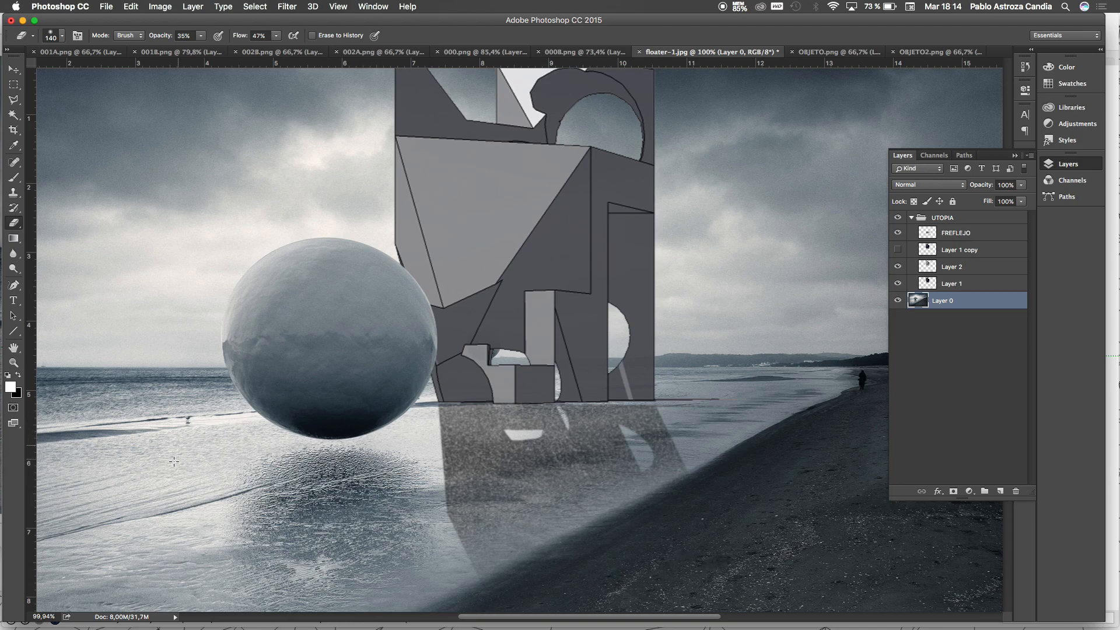
pyautogui.click(13, 84)
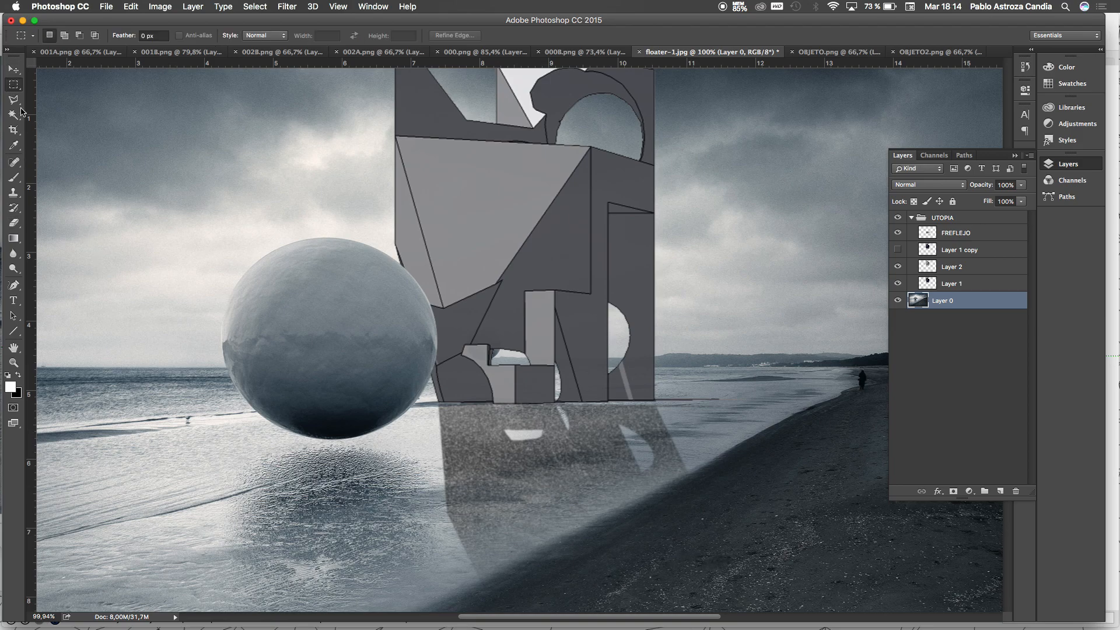
pyautogui.moveTo(169, 434); pyautogui.dragTo(214, 474)
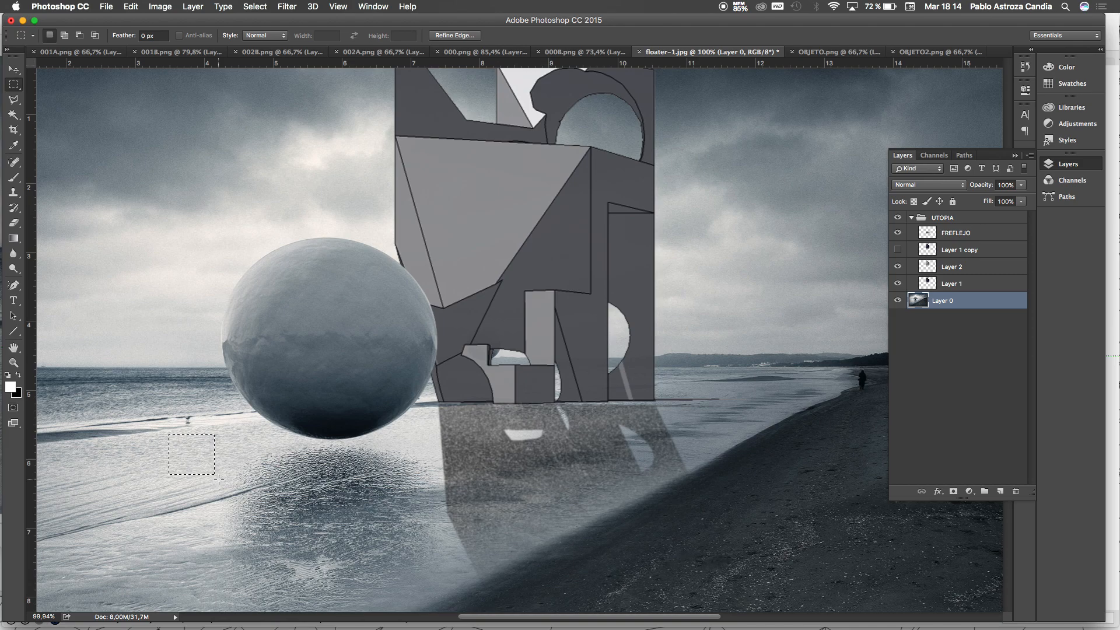
# Step: Create a transparent 78 × 70 px document at 300 pixels/inch and paste the copied water patch into it
pyautogui.click(107, 6)
pyautogui.click(115, 22)
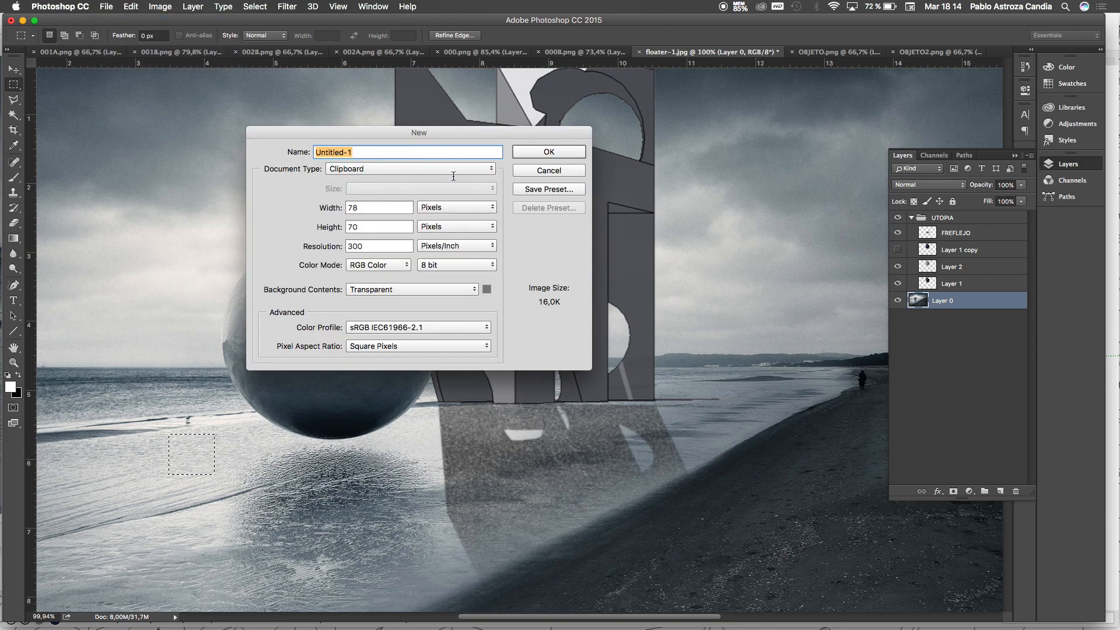
pyautogui.click(533, 150)
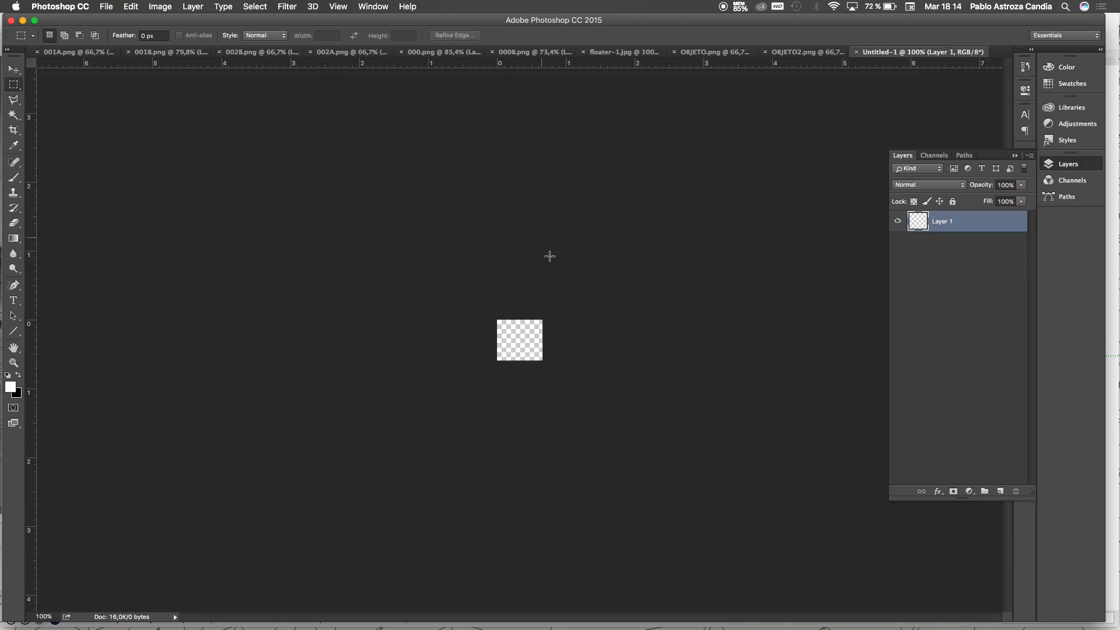
pyautogui.press('super+v')
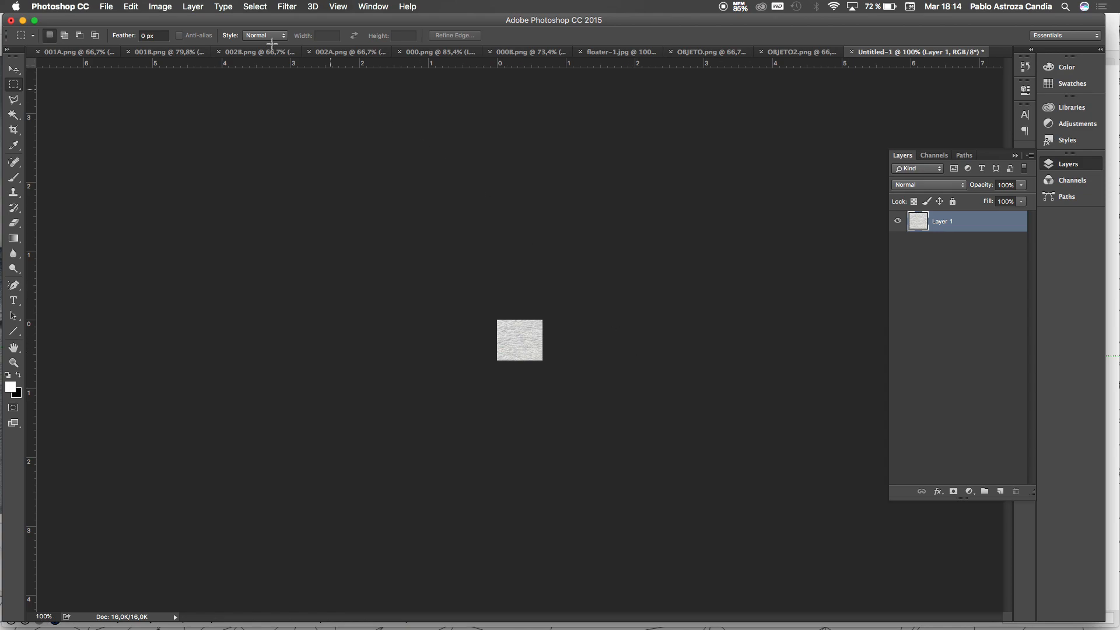
# Step: Define the water patch as a pattern named AGUA
pyautogui.click(105, 5)
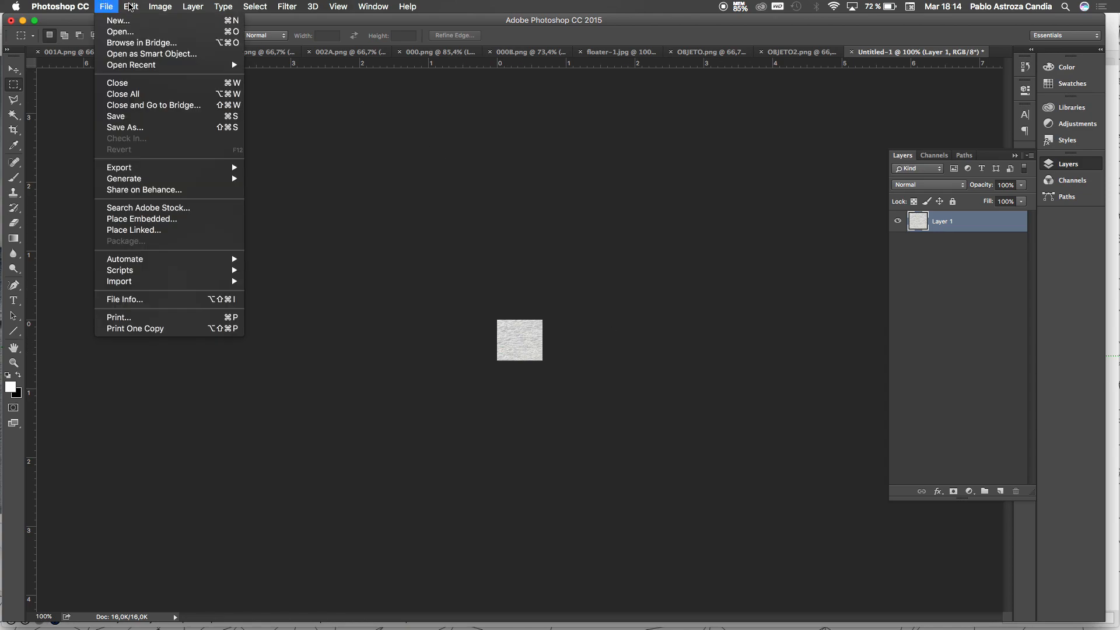
pyautogui.moveTo(143, 6)
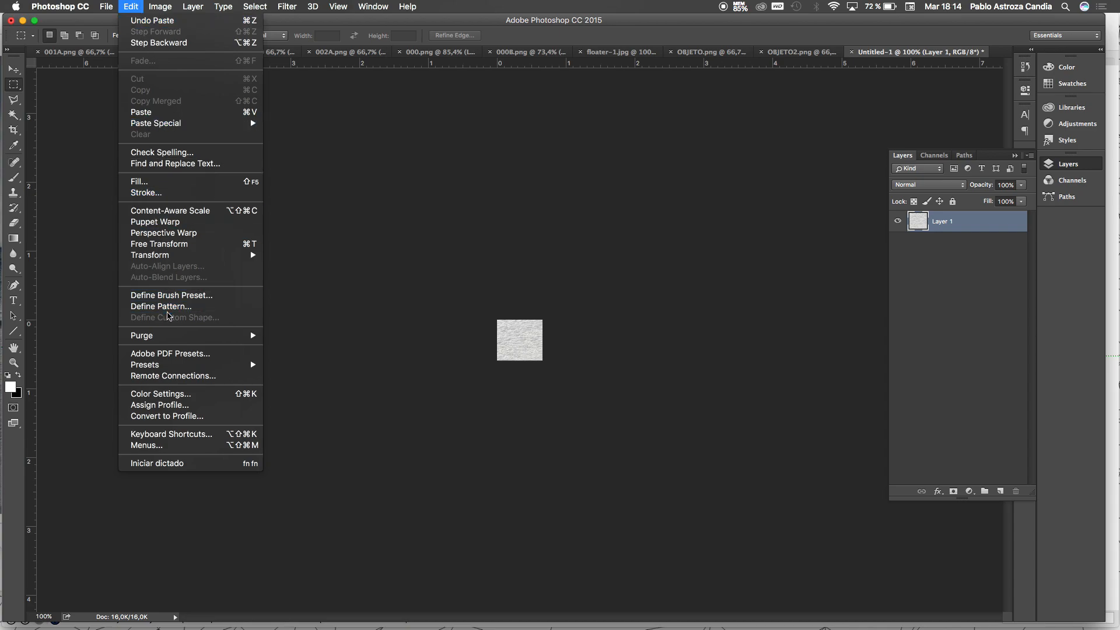
pyautogui.click(169, 306)
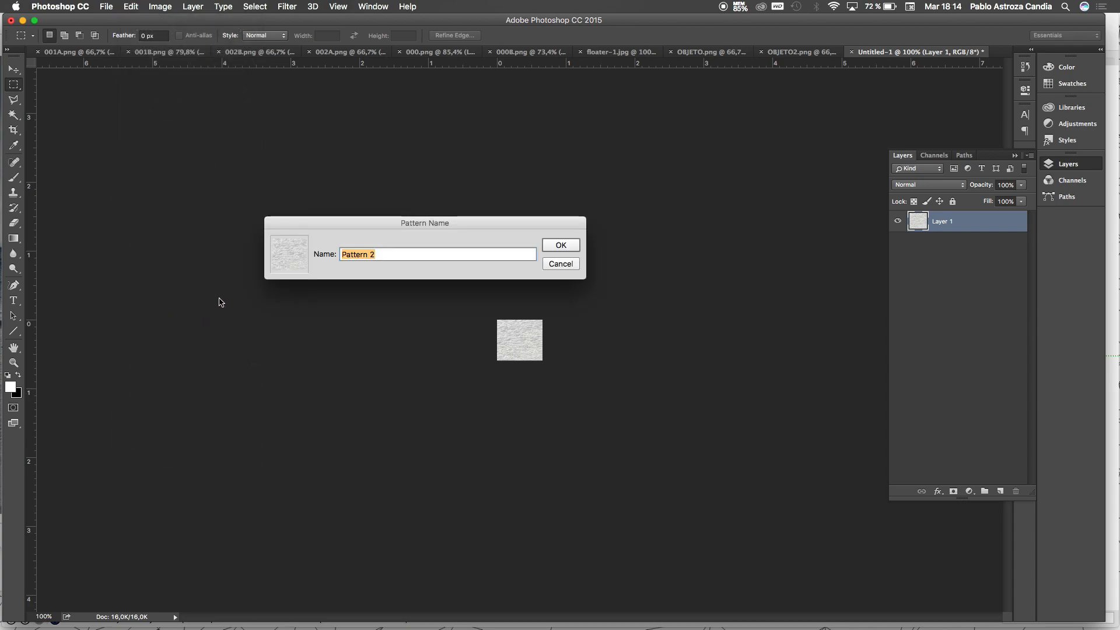
pyautogui.write('AGUA')
pyautogui.click(569, 247)
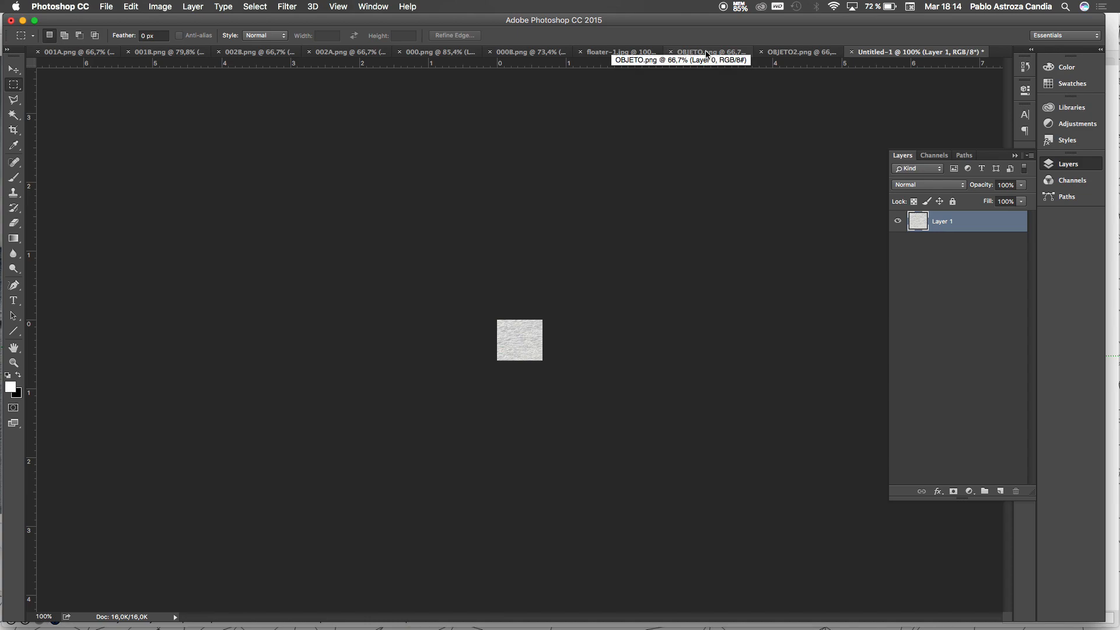
# Step: Return to floater-1.jpg and select the object's large light face on Layer 2 using the Magic Wand with tolerance 15
pyautogui.click(621, 53)
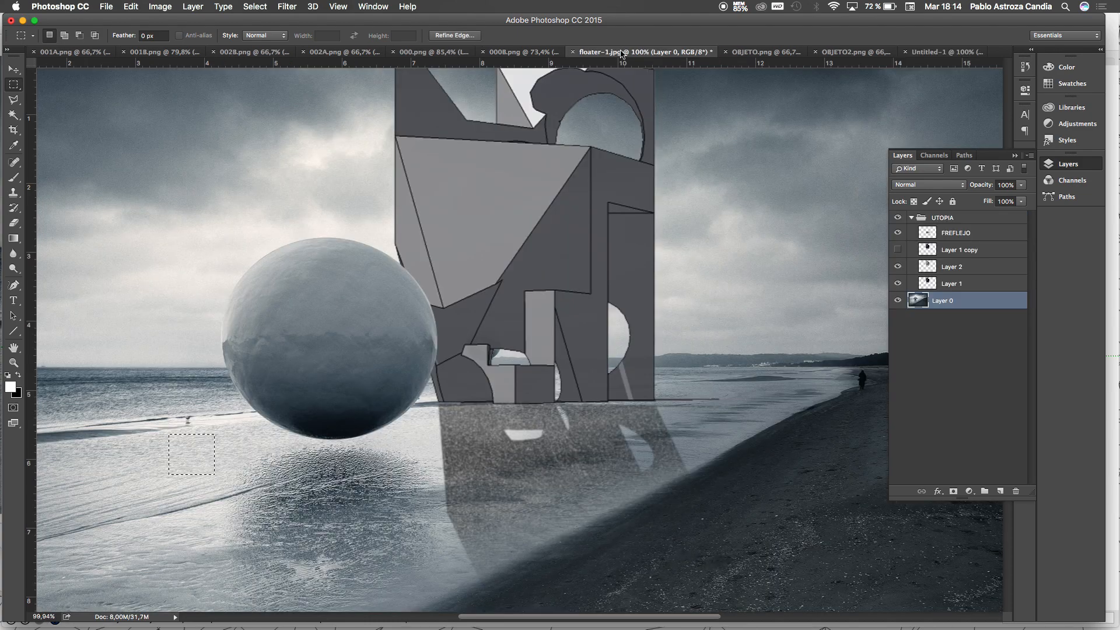
pyautogui.click(13, 115)
pyautogui.click(488, 189)
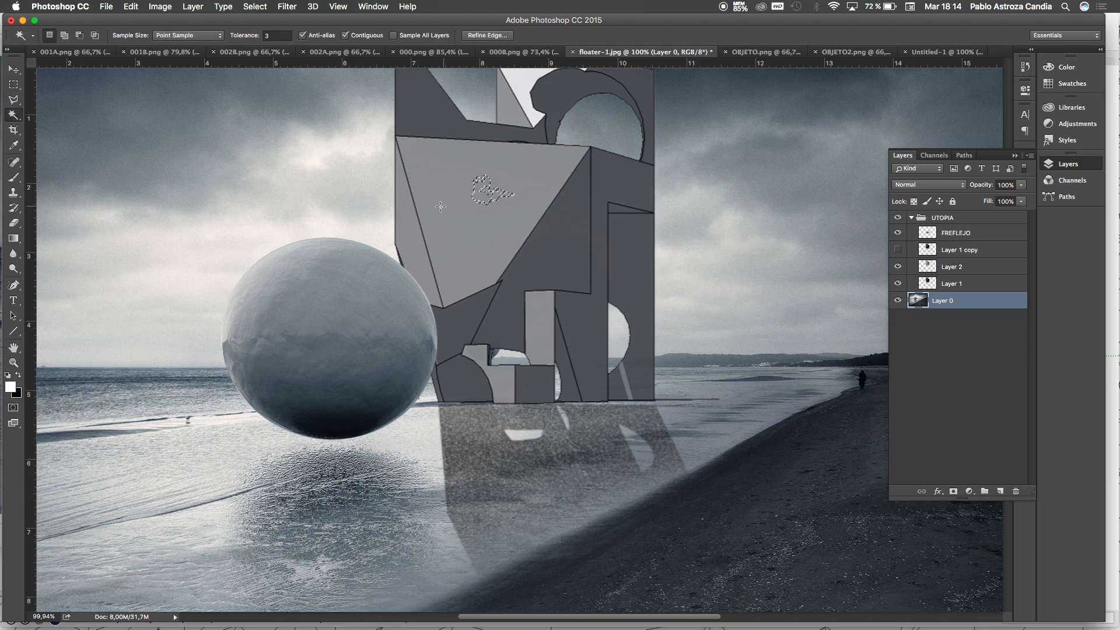
pyautogui.press('super+z')
pyautogui.click(967, 270)
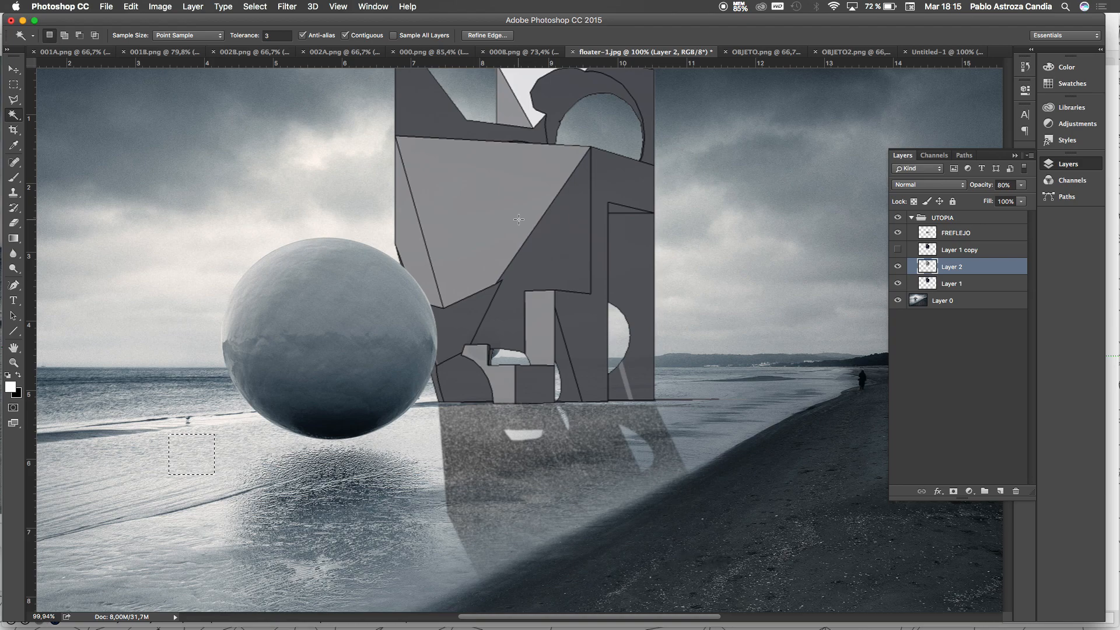
pyautogui.click(255, 36)
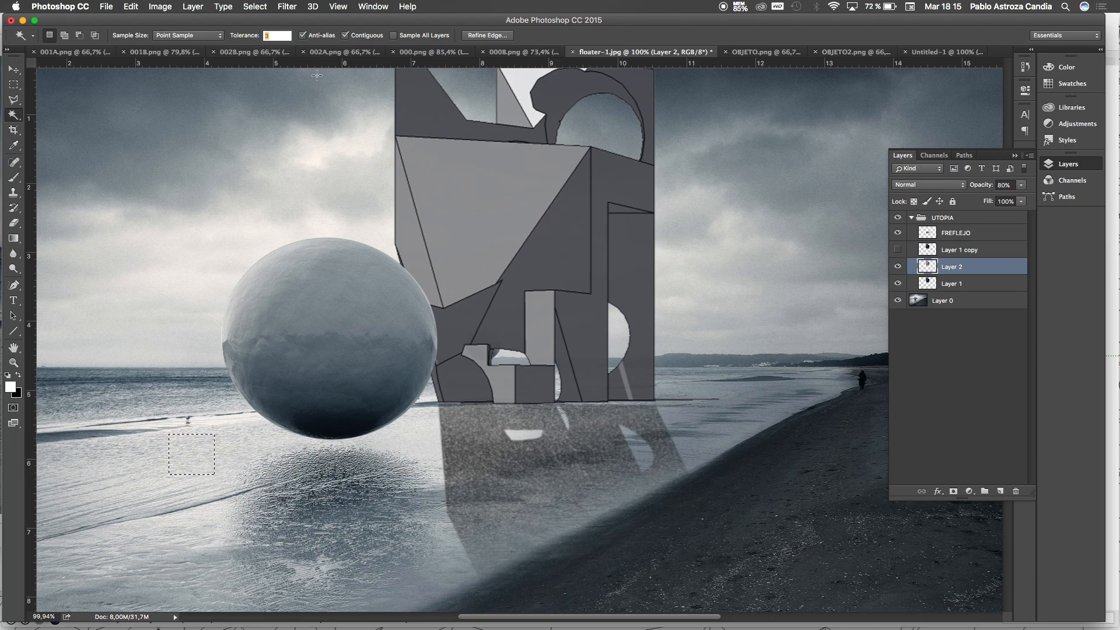
pyautogui.write('15')
pyautogui.press('Return')
pyautogui.click(461, 205)
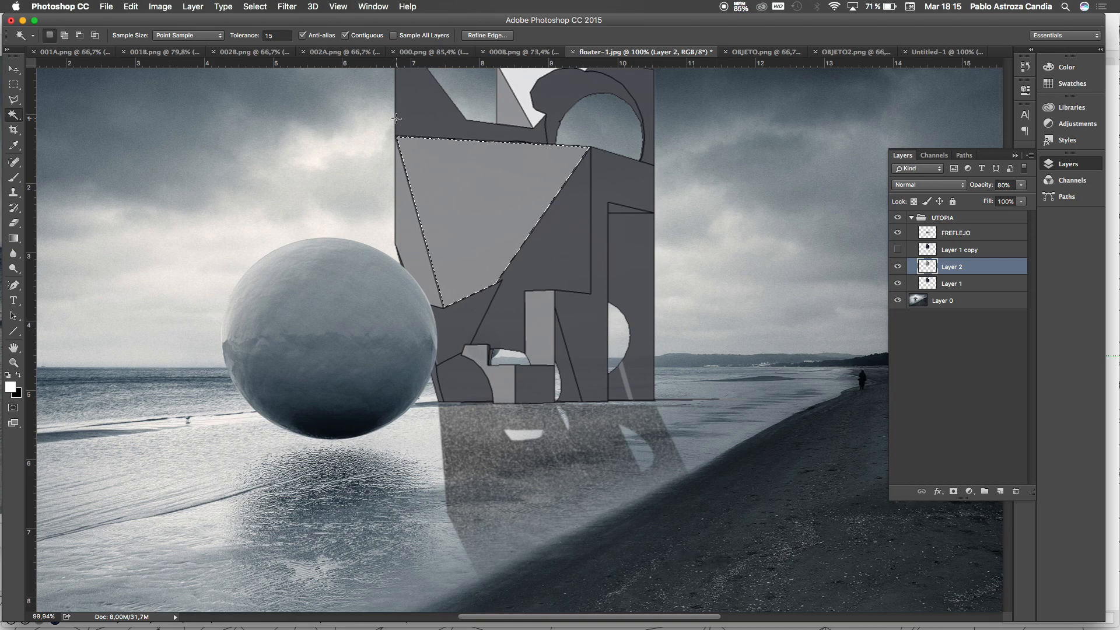
# Step: Clear the face selection and try selecting the sphere on Layer 0 using the Magic Wand with tolerance 1
pyautogui.doubleClick(273, 36)
pyautogui.write('1')
pyautogui.press('Return')
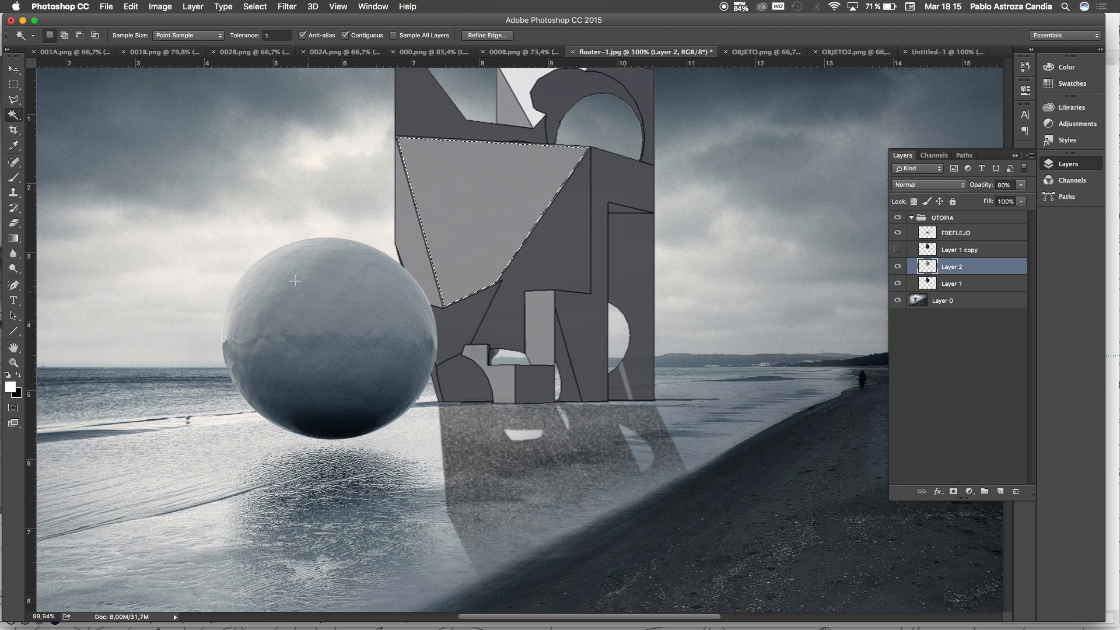
pyautogui.click(980, 304)
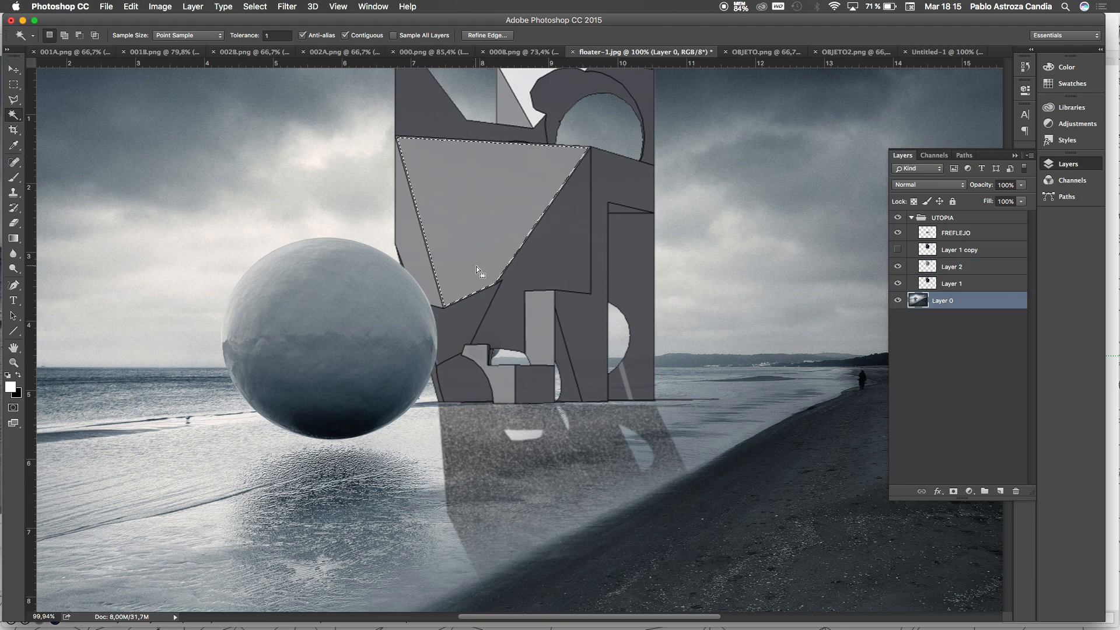
pyautogui.press('super+d')
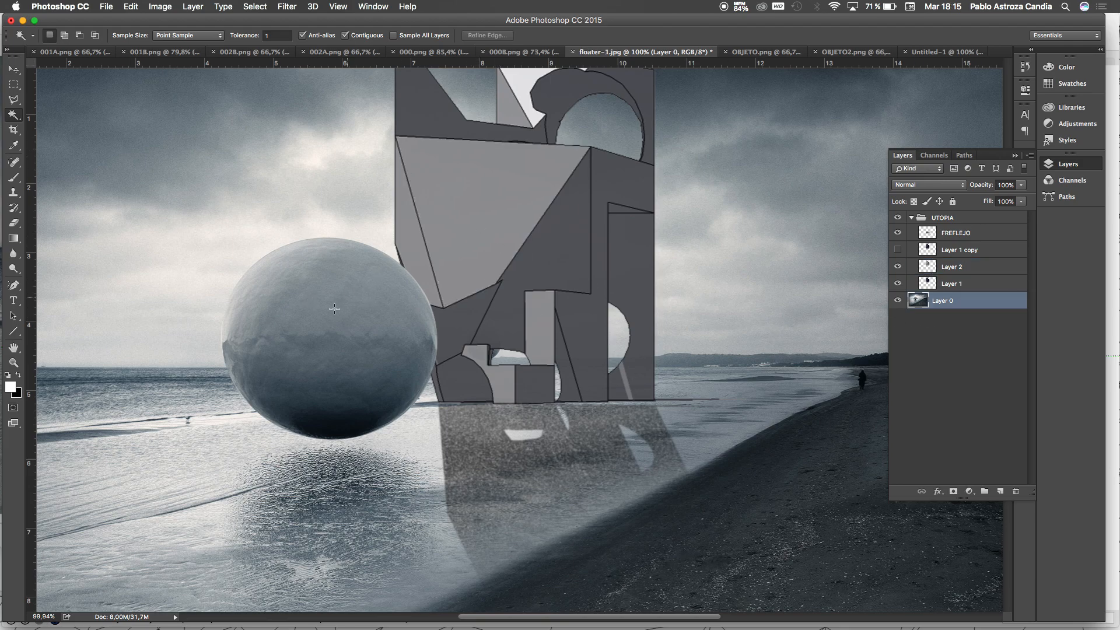
pyautogui.click(311, 312)
pyautogui.scroll(5, 315, 311)
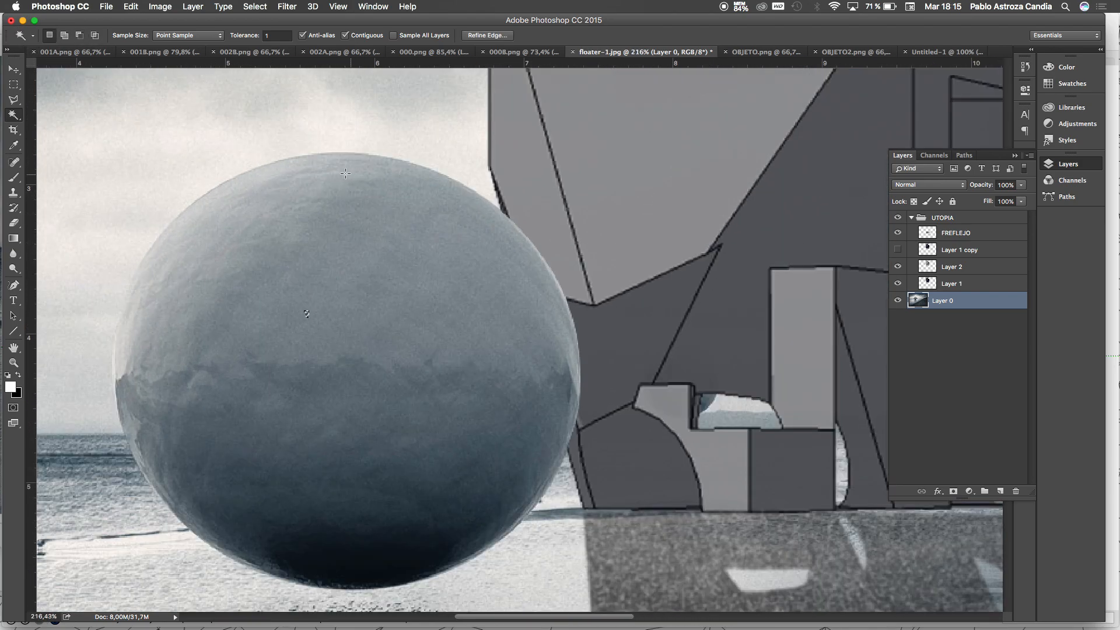
pyautogui.click(222, 233)
pyautogui.click(276, 197)
# Step: Try selecting the upper part of the sphere using the Magic Wand with tolerance 50
pyautogui.click(244, 38)
pyautogui.write('50')
pyautogui.click(279, 202)
pyautogui.click(279, 201)
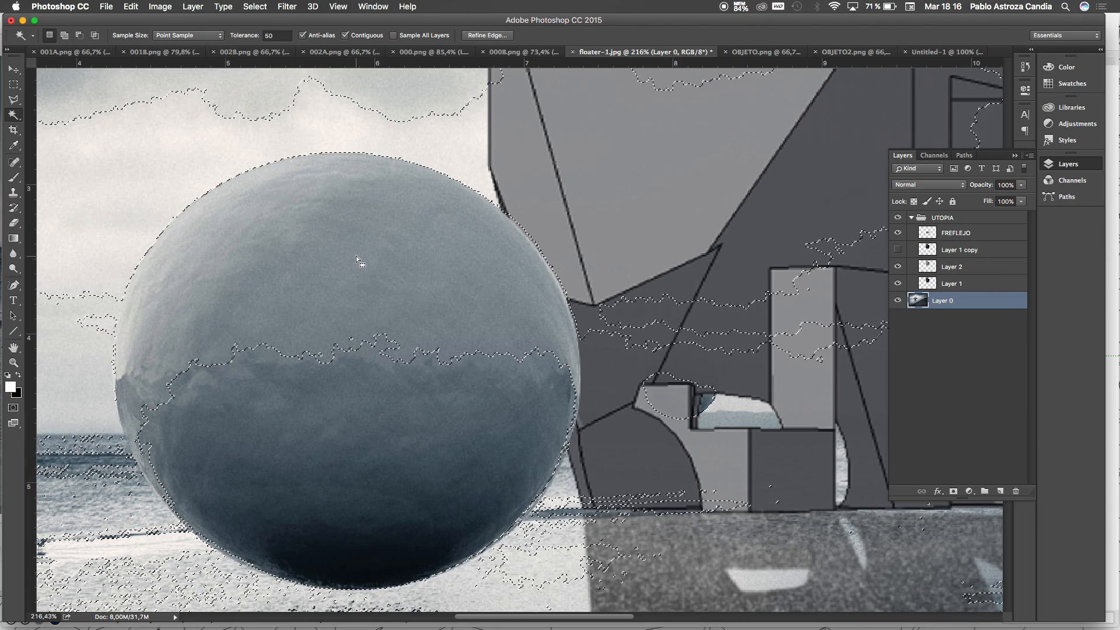
# Step: Raise the Magic Wand tolerance to 90 and try selecting the sphere again
pyautogui.scroll(-5, 352, 252)
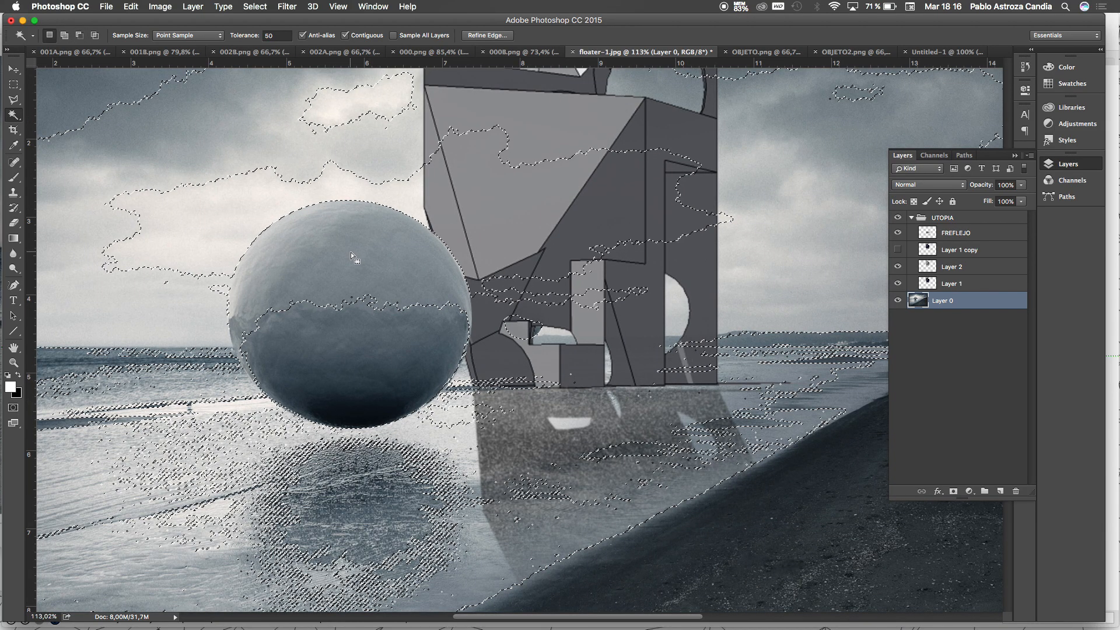
pyautogui.click(269, 36)
pyautogui.write('90')
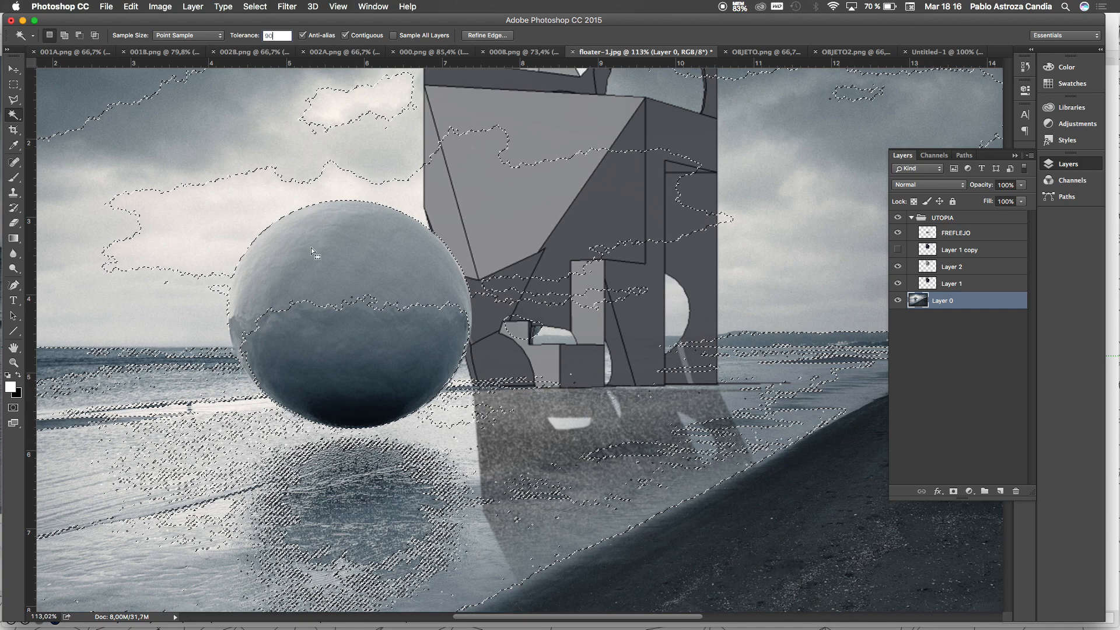
pyautogui.click(328, 271)
pyautogui.click(328, 272)
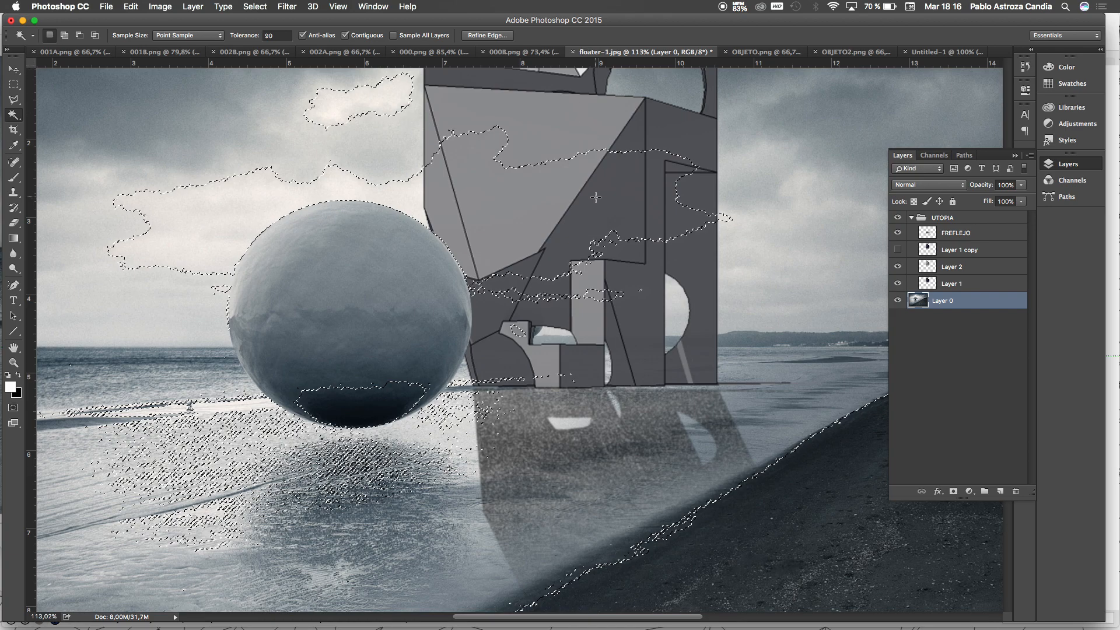
# Step: Set the Magic Wand tolerance to 20 and sample two areas on the sphere's upper half
pyautogui.click(253, 37)
pyautogui.write('20')
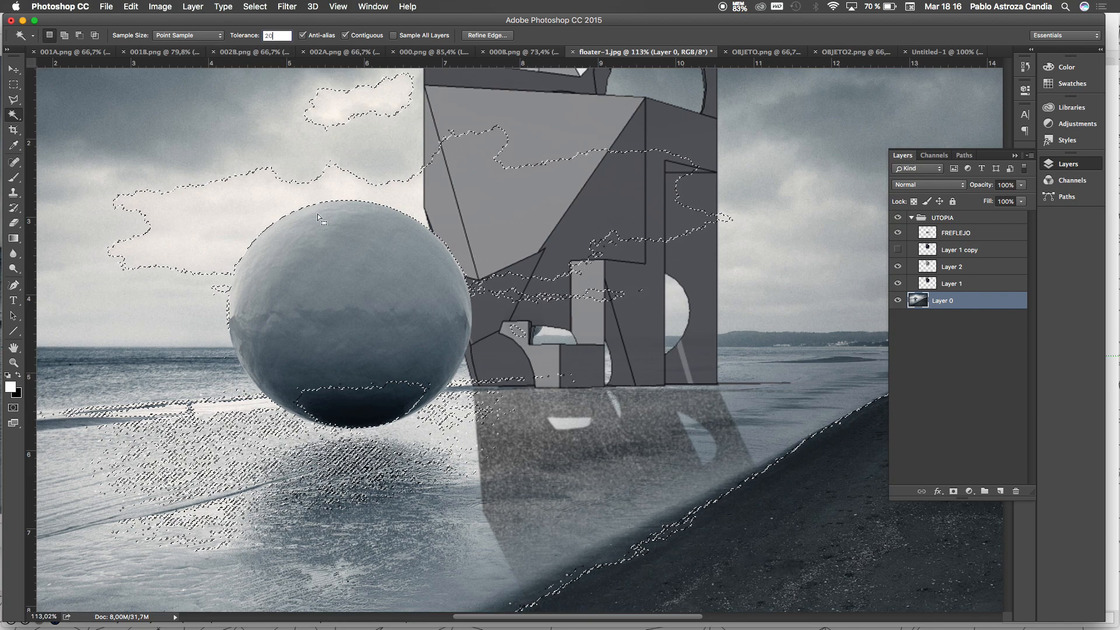
pyautogui.click(327, 239)
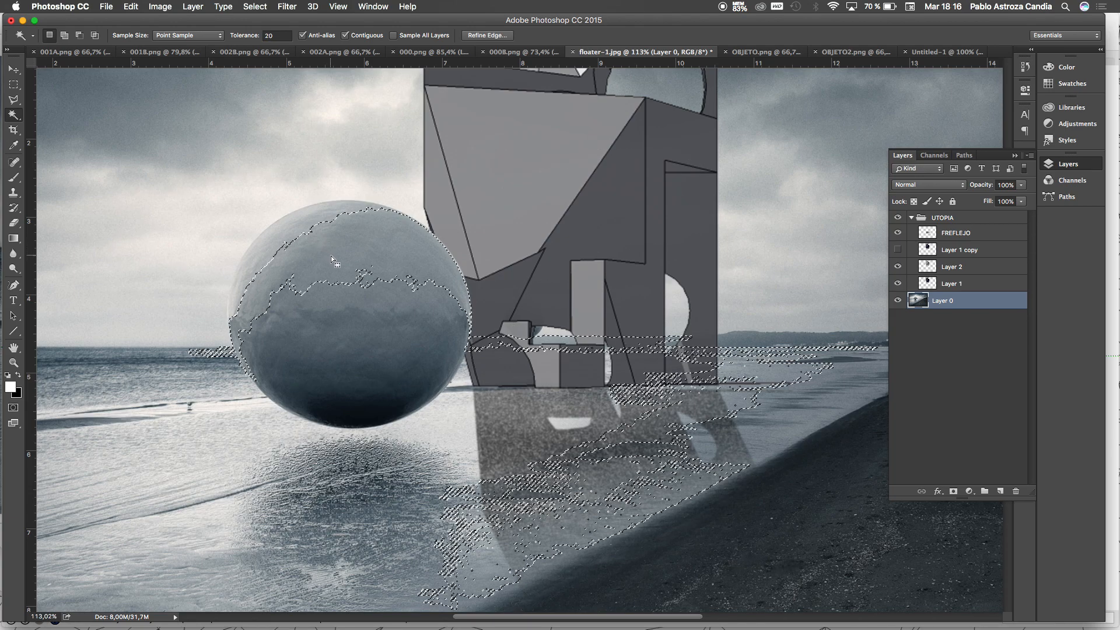
pyautogui.click(278, 233)
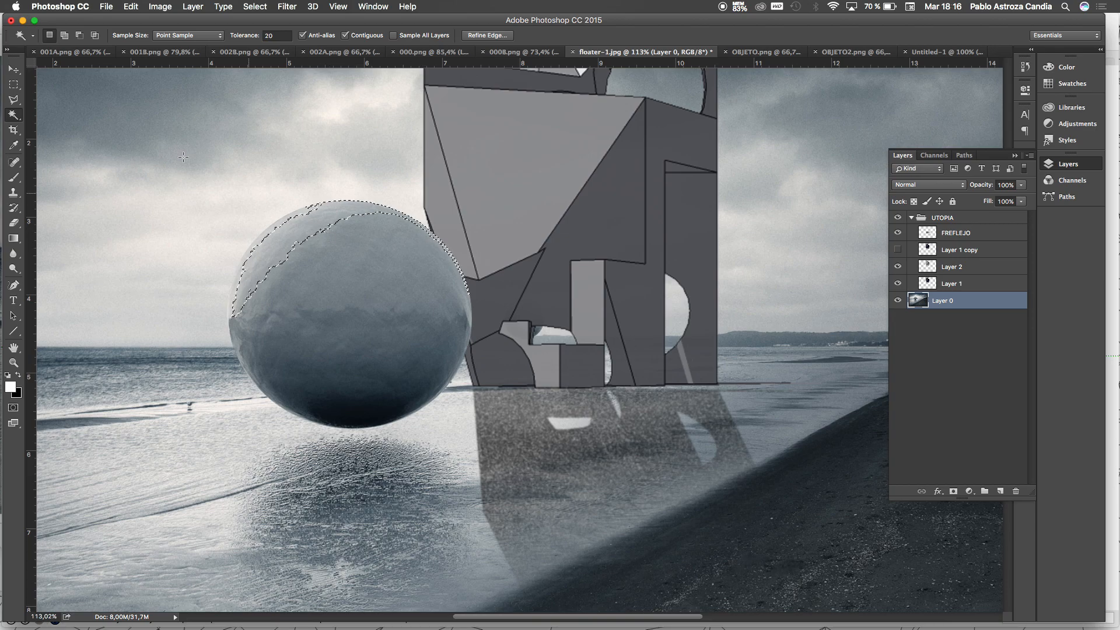
# Step: Clear the sphere selection and select the object's large light grey face on Layer 2 using the Magic Wand
pyautogui.press('m')
pyautogui.click(303, 235)
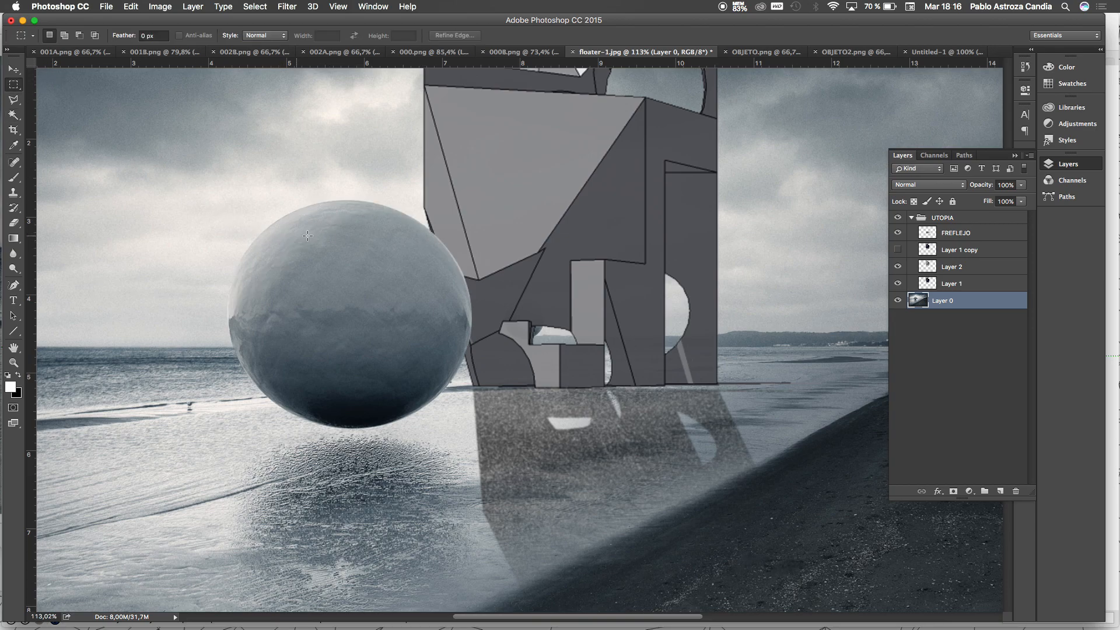
pyautogui.click(966, 268)
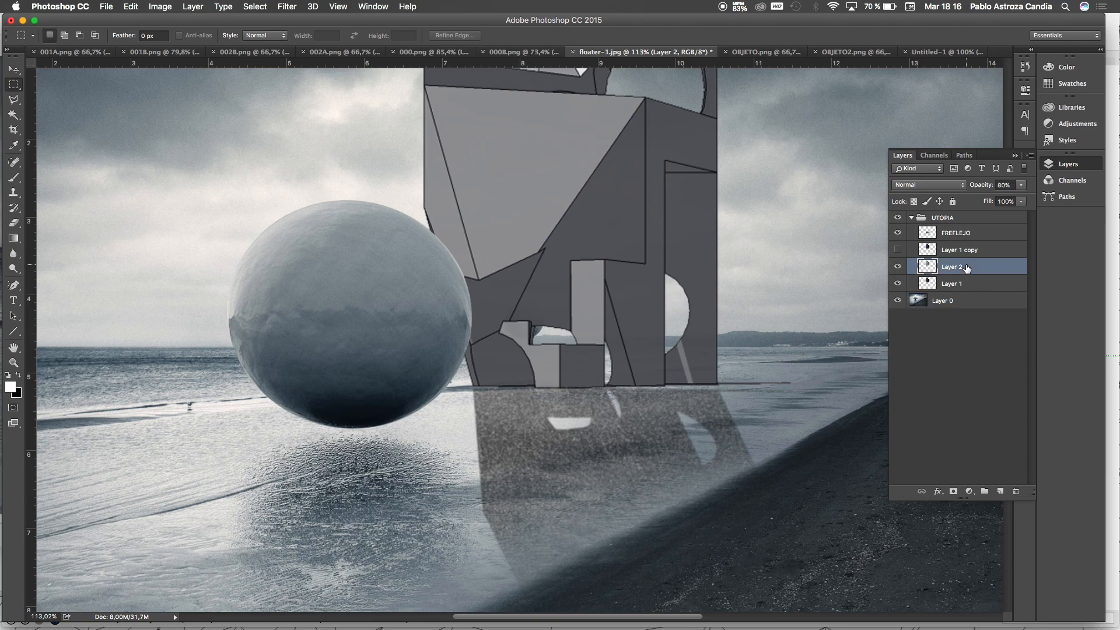
pyautogui.click(13, 115)
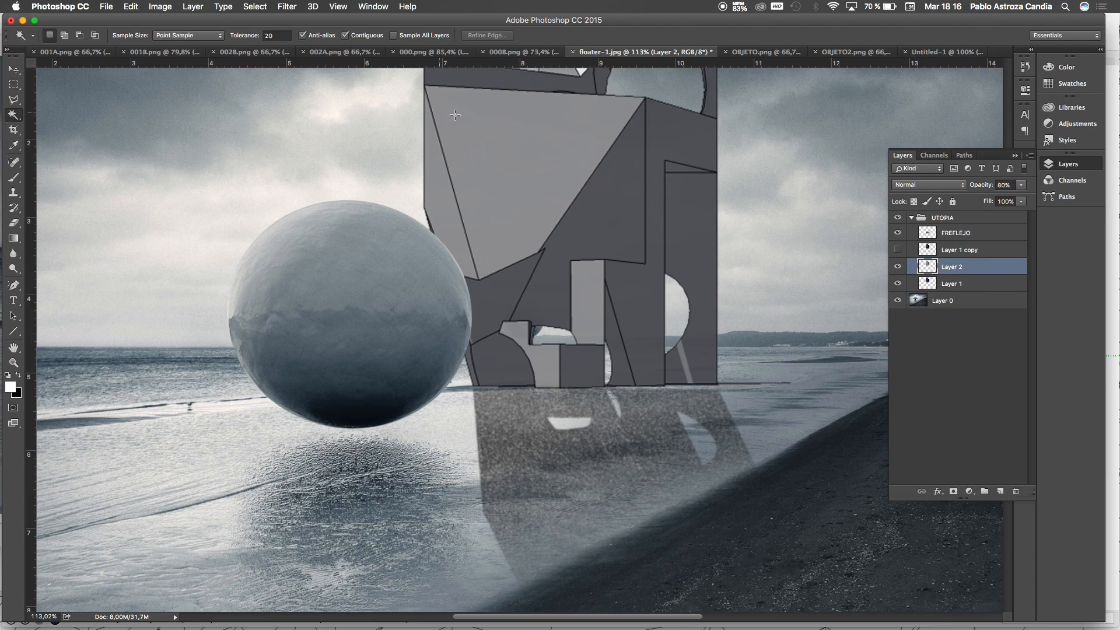
pyautogui.click(483, 128)
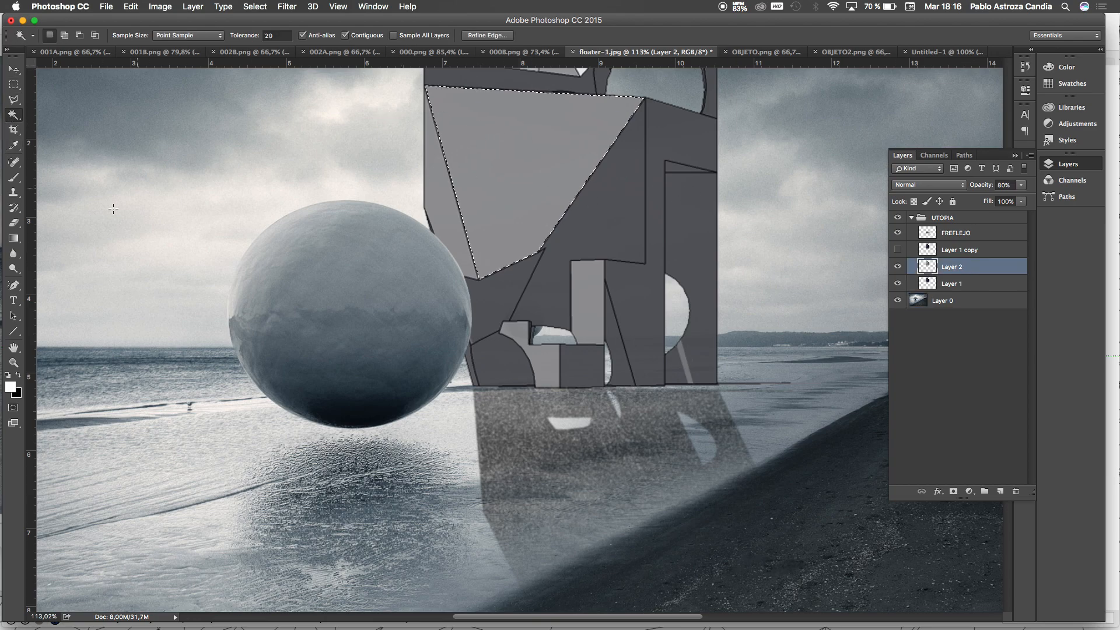
# Step: Fill the selected large face with the light grey water-texture pattern using the Paint Bucket in Luminosity mode
pyautogui.click(17, 226)
pyautogui.click(18, 228)
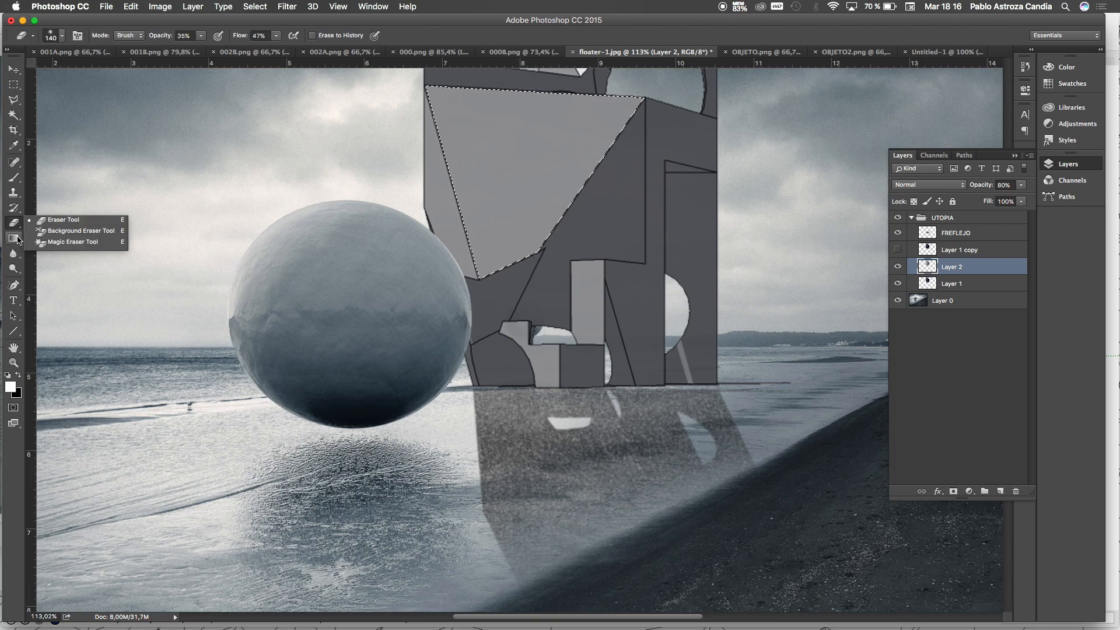
pyautogui.click(14, 238)
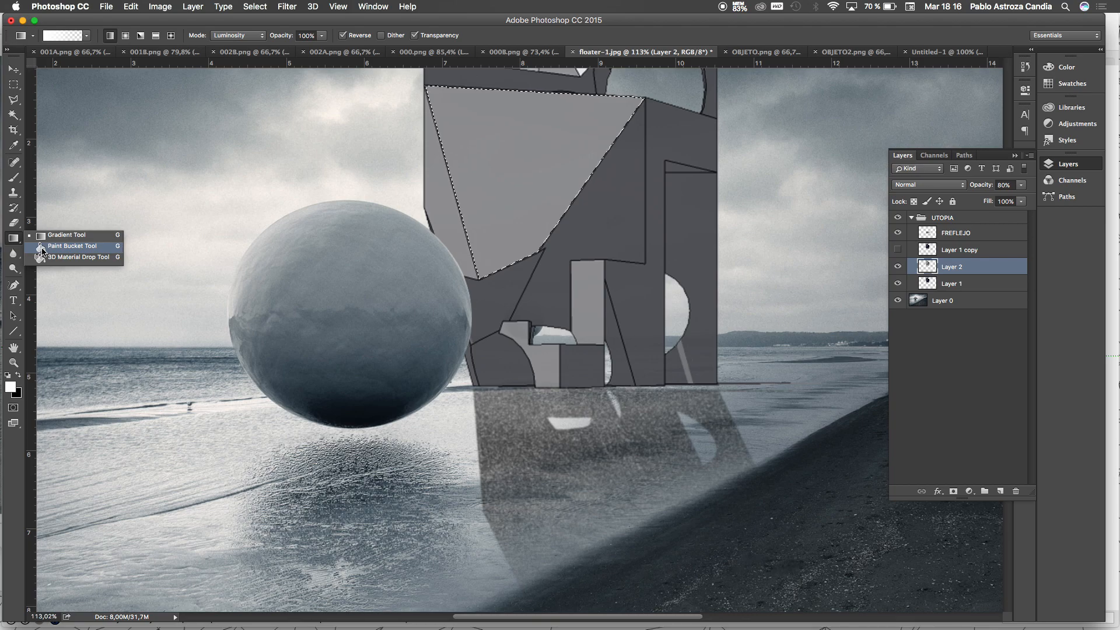
pyautogui.click(70, 246)
pyautogui.click(86, 36)
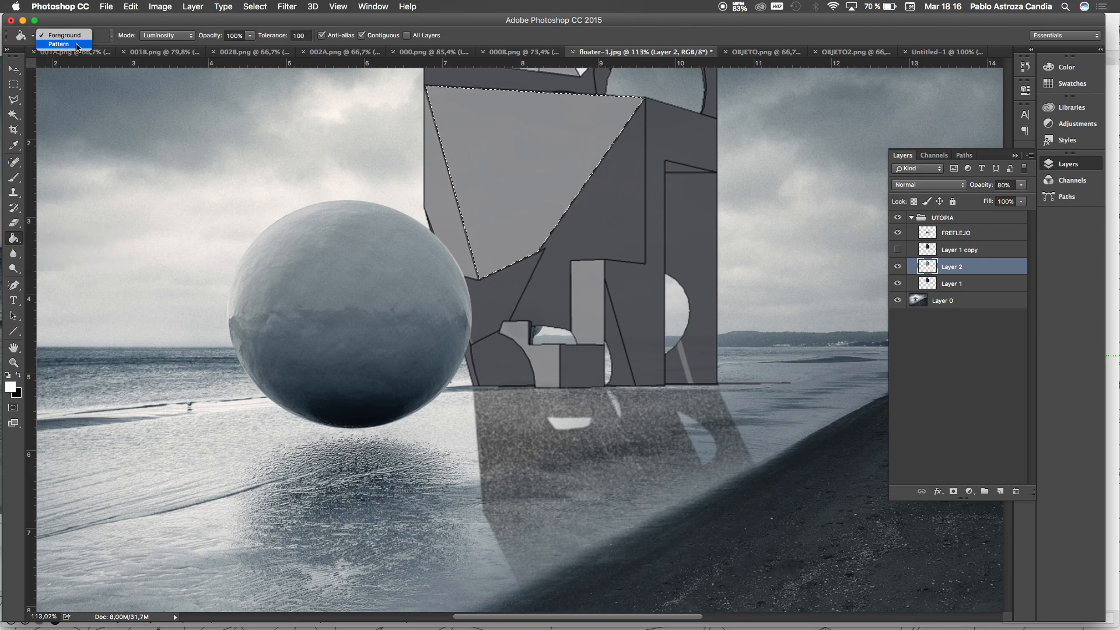
pyautogui.click(77, 44)
pyautogui.click(112, 37)
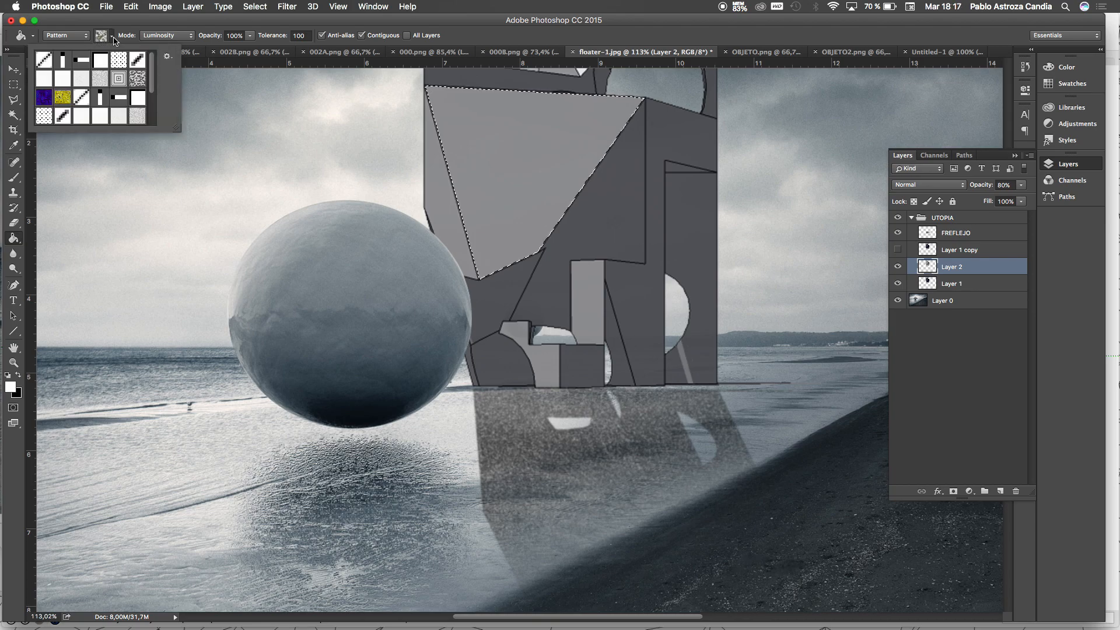
pyautogui.moveTo(153, 69); pyautogui.dragTo(153, 115)
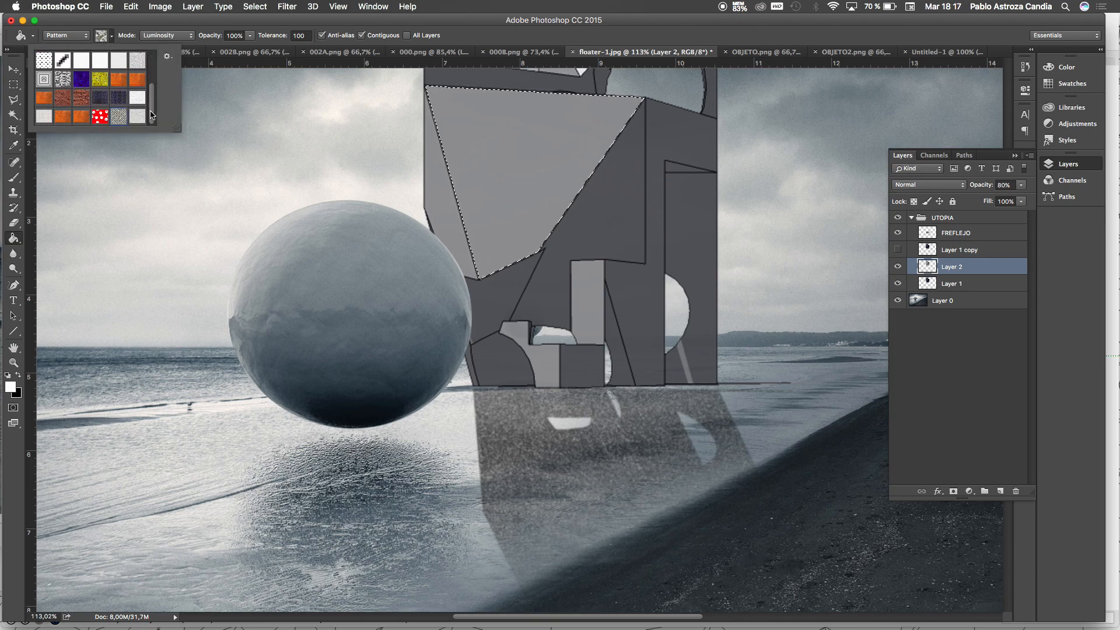
pyautogui.click(138, 116)
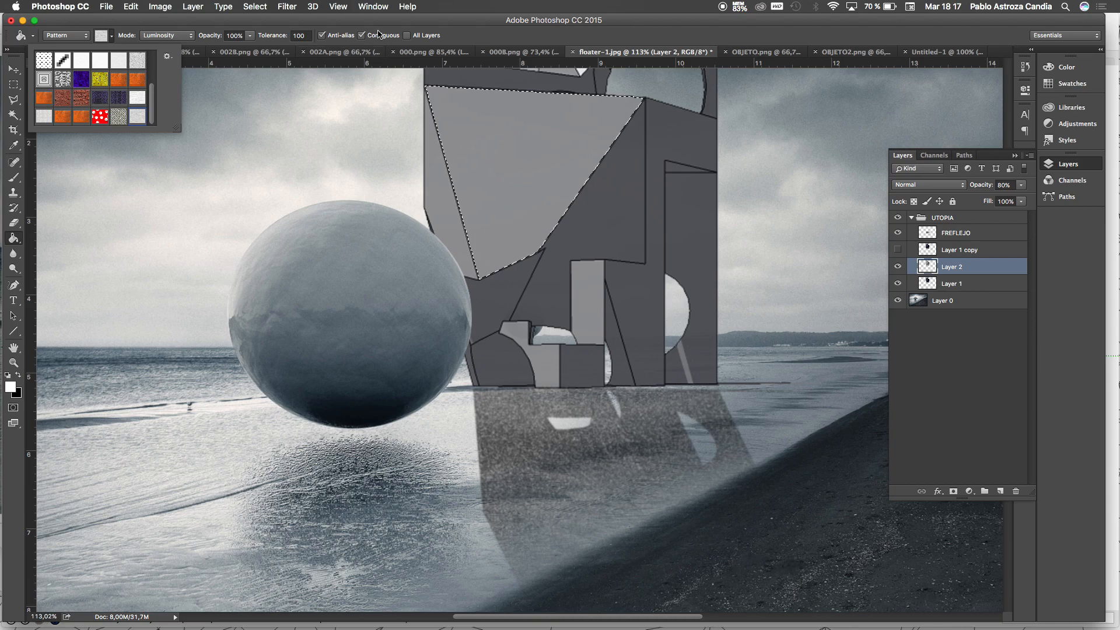
pyautogui.click(473, 37)
pyautogui.click(509, 186)
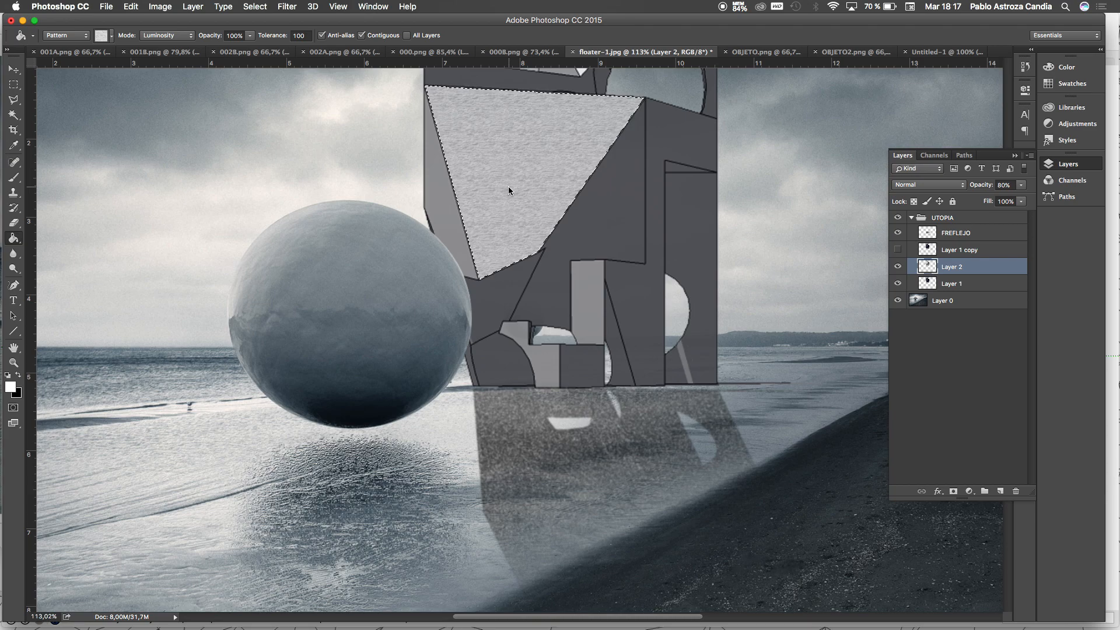
# Step: Select the narrow face beside the sphere with the Magic Wand and fill it with the same grey pattern
pyautogui.click(14, 114)
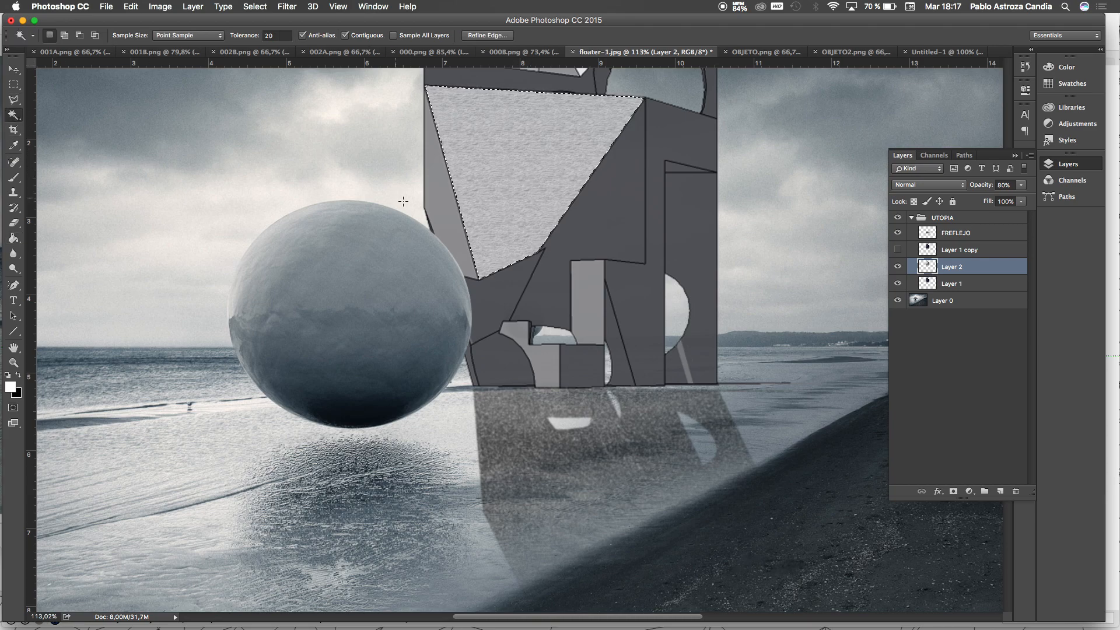
pyautogui.click(445, 213)
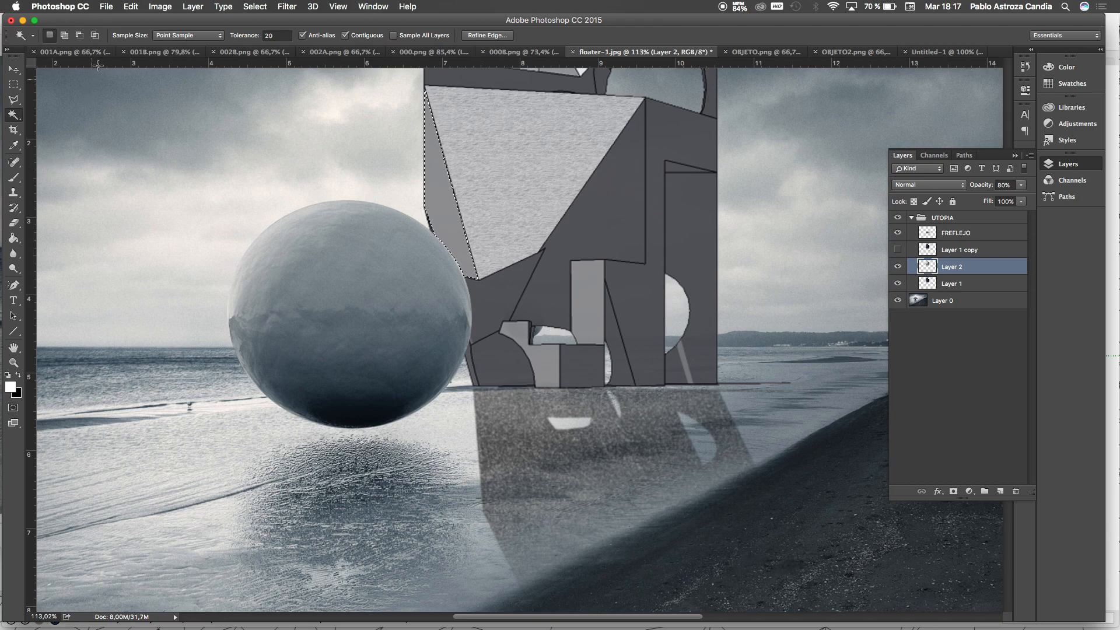
pyautogui.click(192, 36)
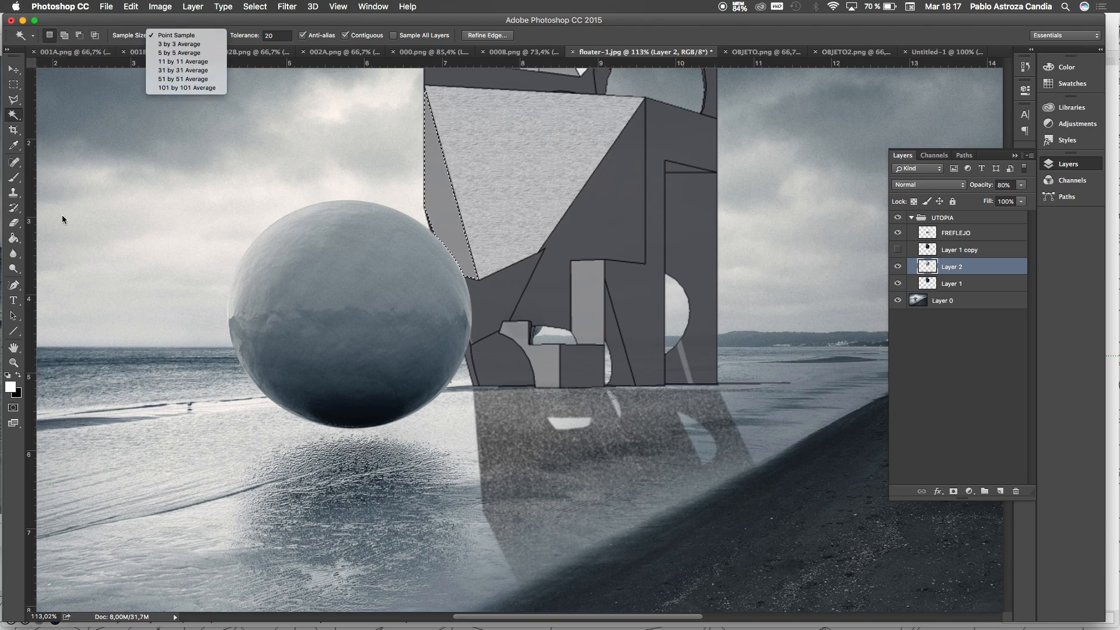
pyautogui.click(14, 238)
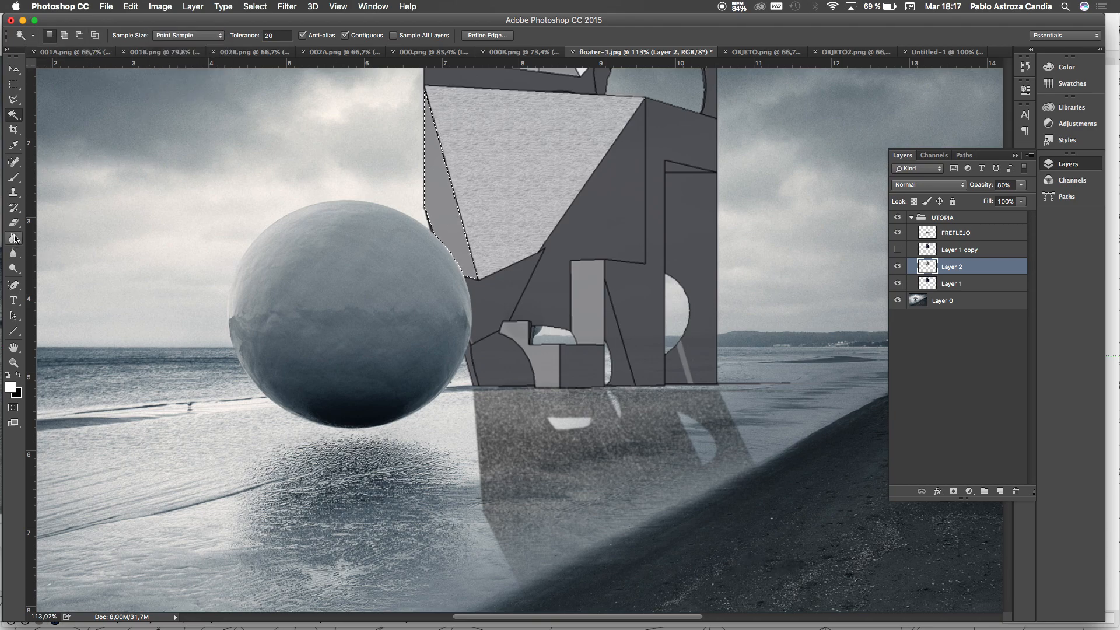
pyautogui.click(430, 194)
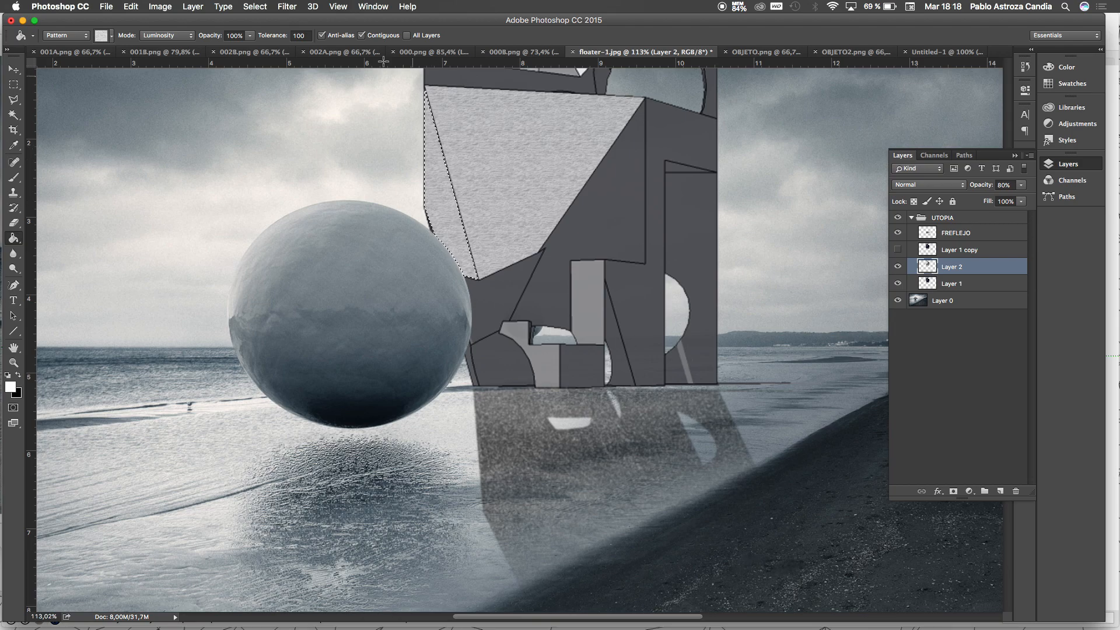
pyautogui.click(160, 6)
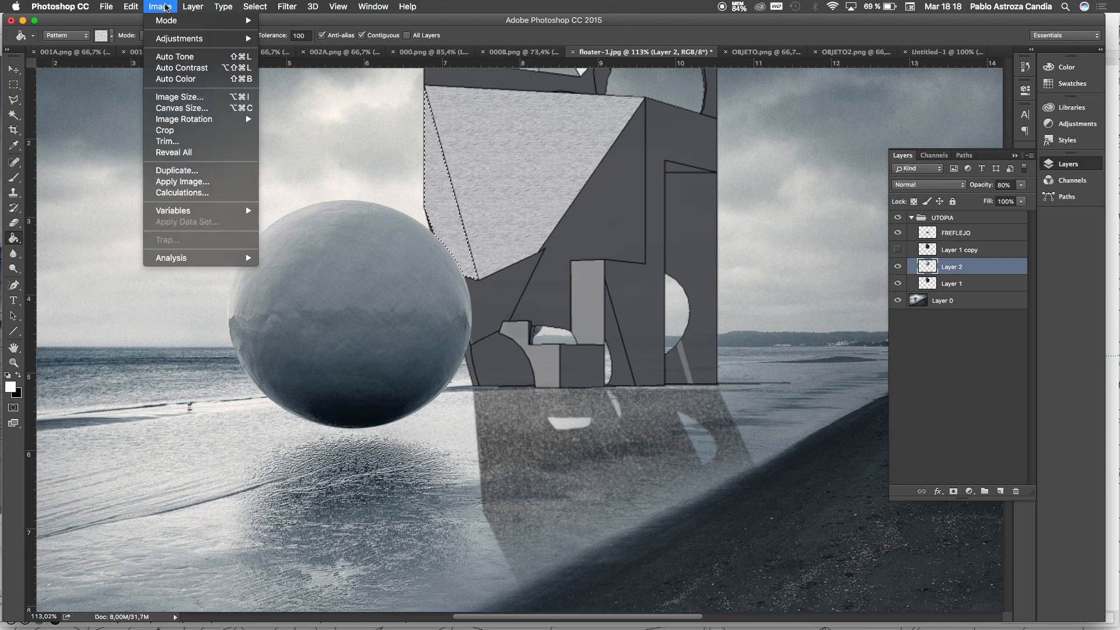
pyautogui.moveTo(179, 41)
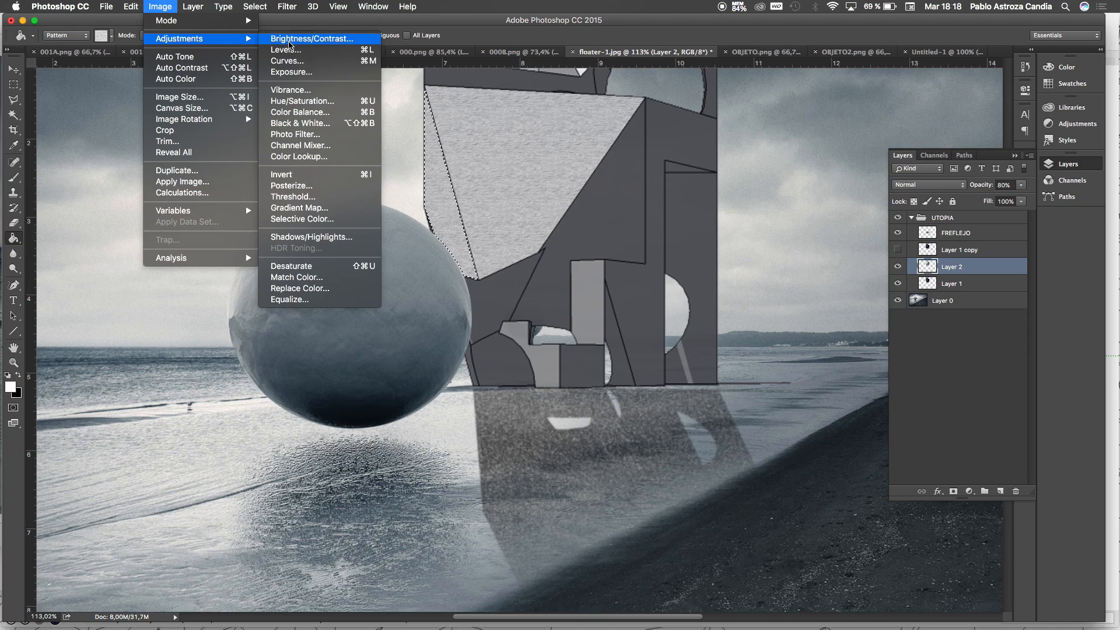
pyautogui.click(290, 39)
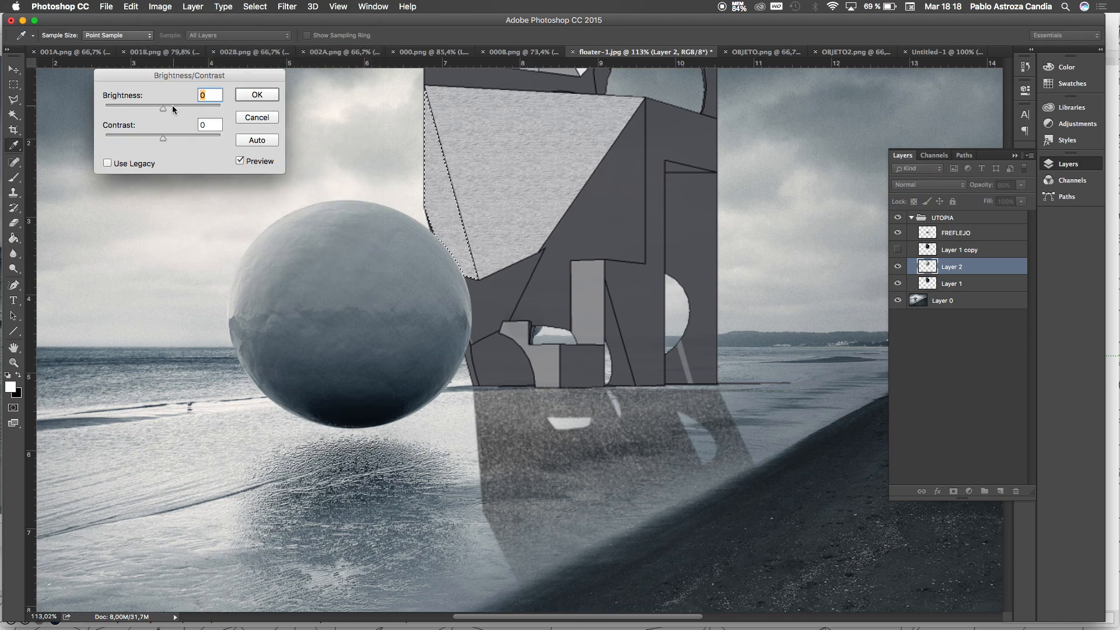
pyautogui.moveTo(161, 107); pyautogui.dragTo(143, 104)
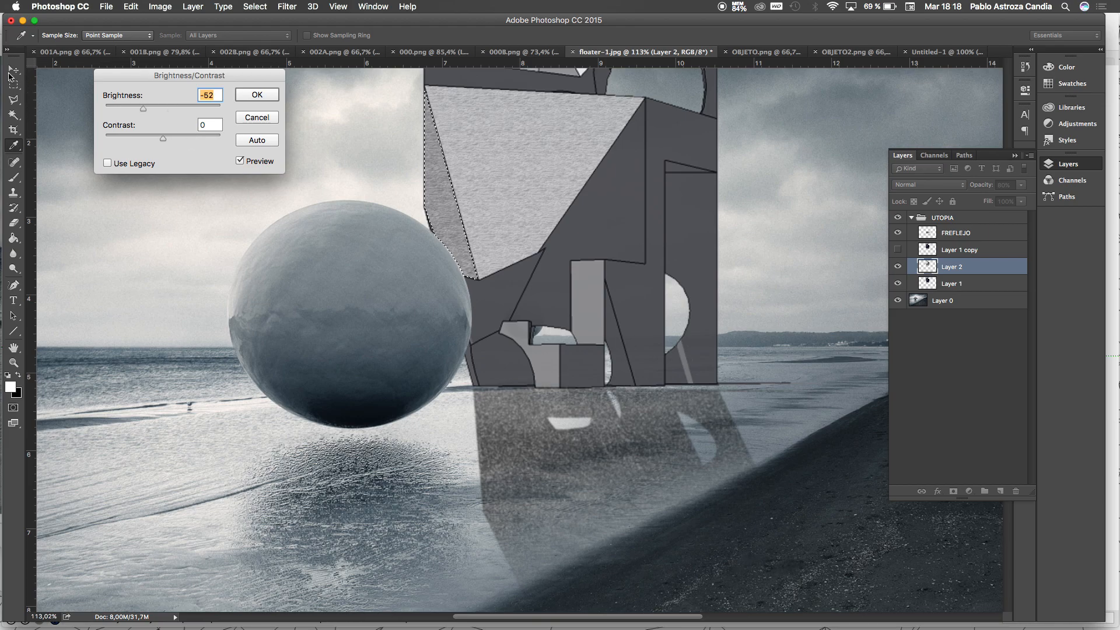
pyautogui.click(433, 196)
pyautogui.click(247, 118)
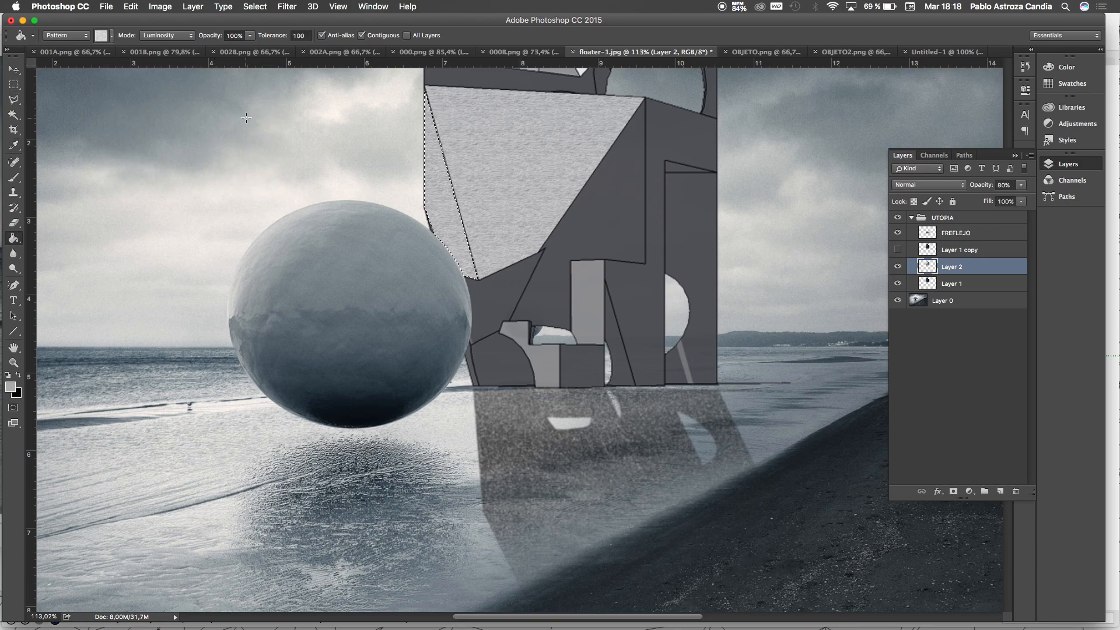
# Step: Darken the narrow patterned face beside the sphere with a Brightness/Contrast adjustment and clear the selection
pyautogui.click(159, 6)
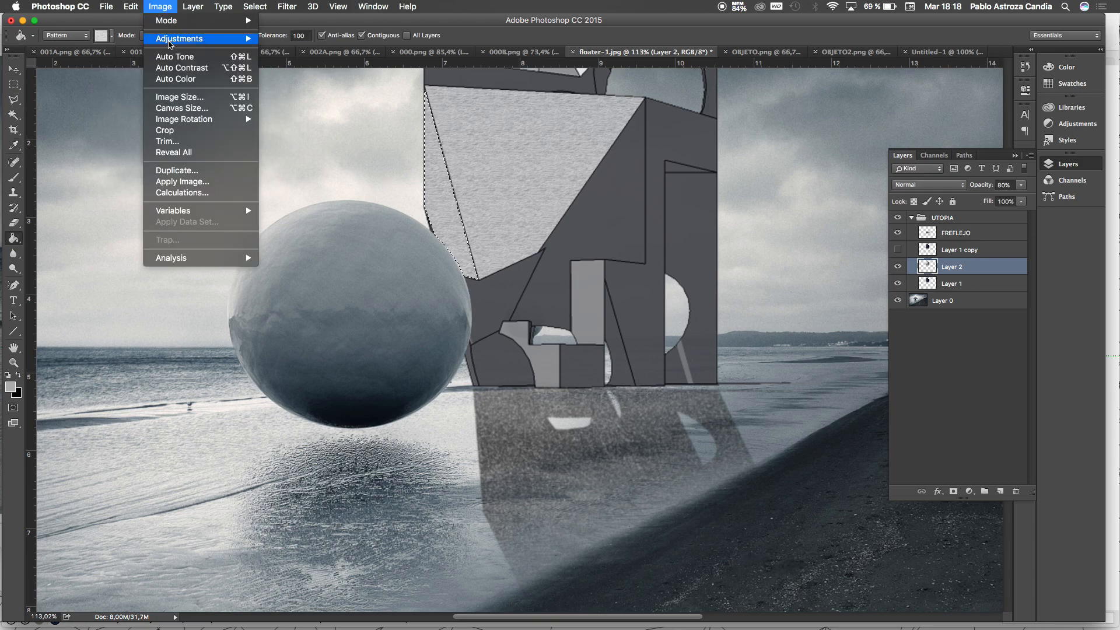
pyautogui.moveTo(172, 39)
pyautogui.click(302, 40)
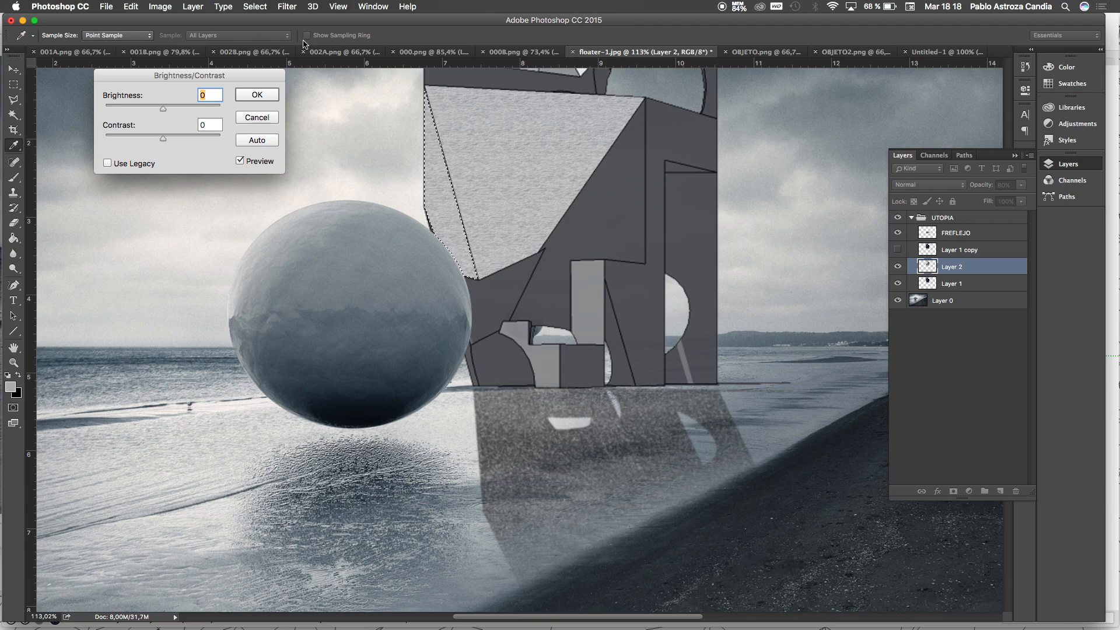
pyautogui.click(256, 95)
pyautogui.click(23, 86)
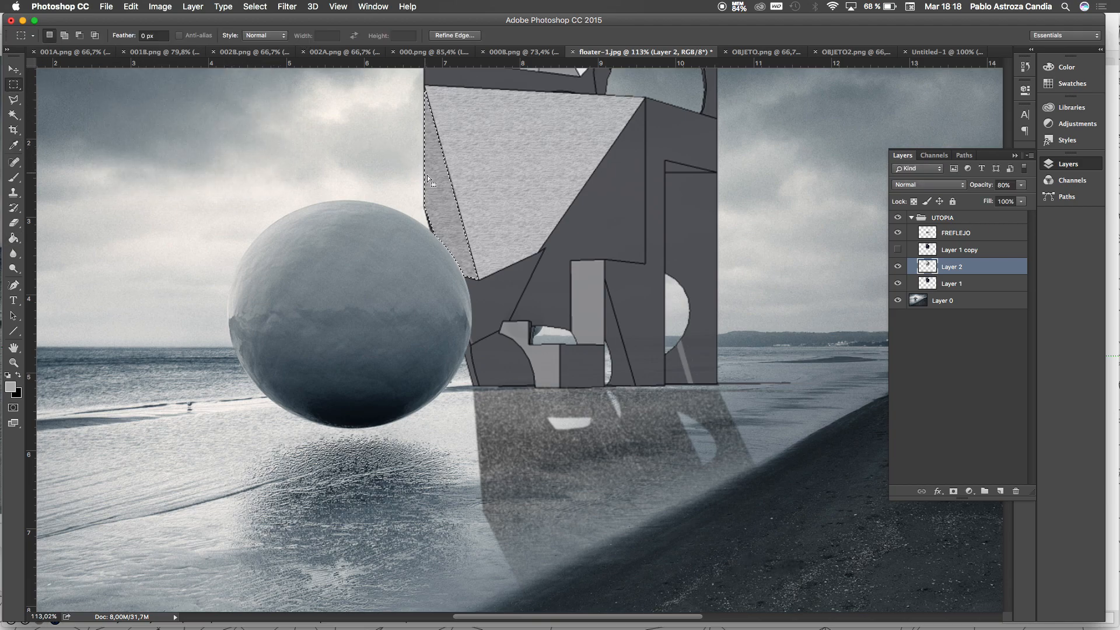
pyautogui.press('super+d')
pyautogui.press('super+0')
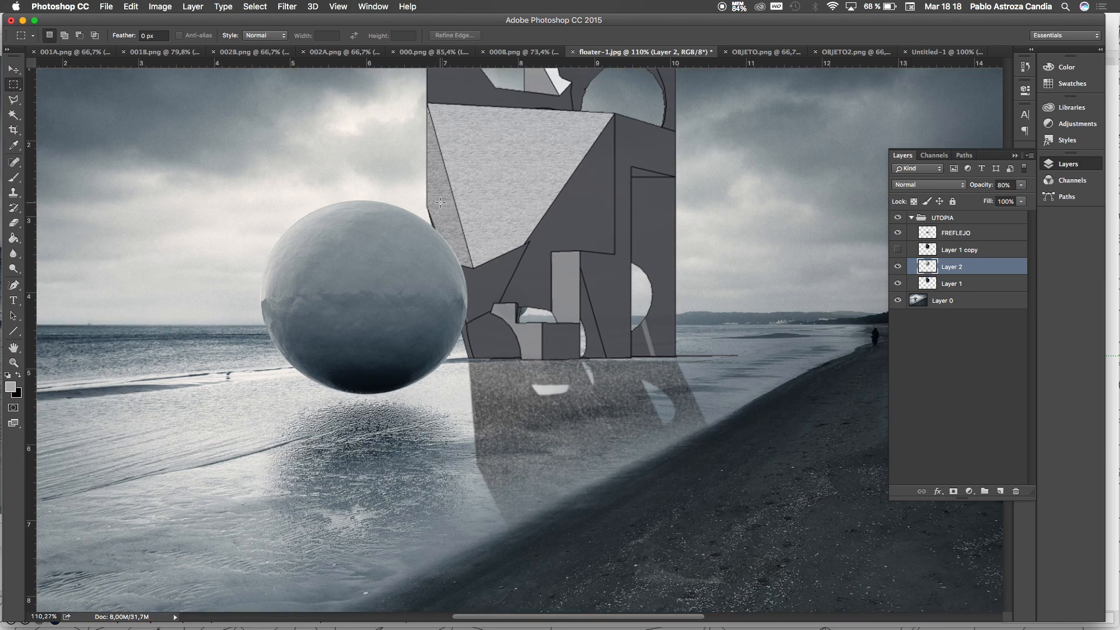